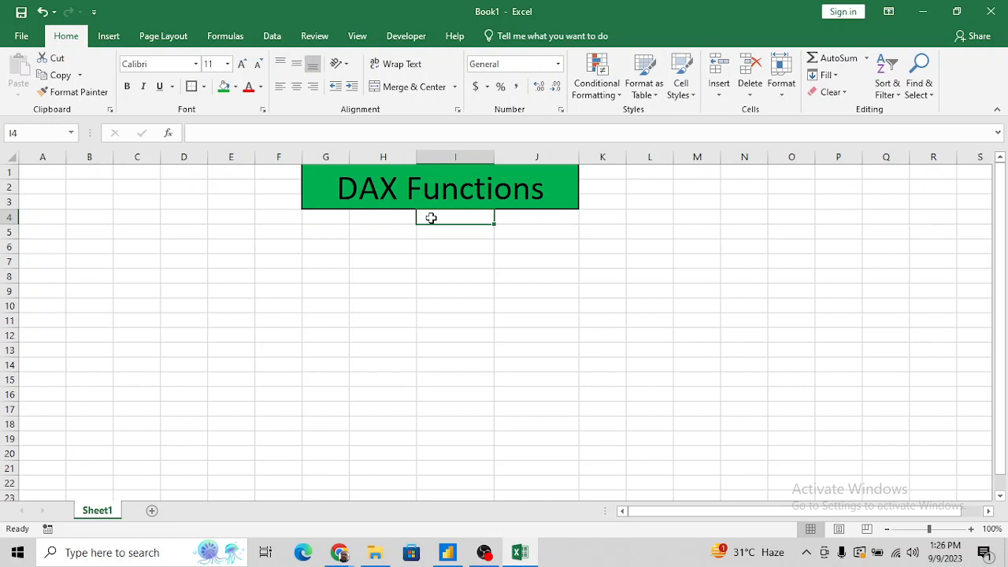
Enter the letters D, A and X in separate cells down G6 to G8, below the title block.
key("Down")
key("Down")
key("Down")
key("Left")
key("Left")
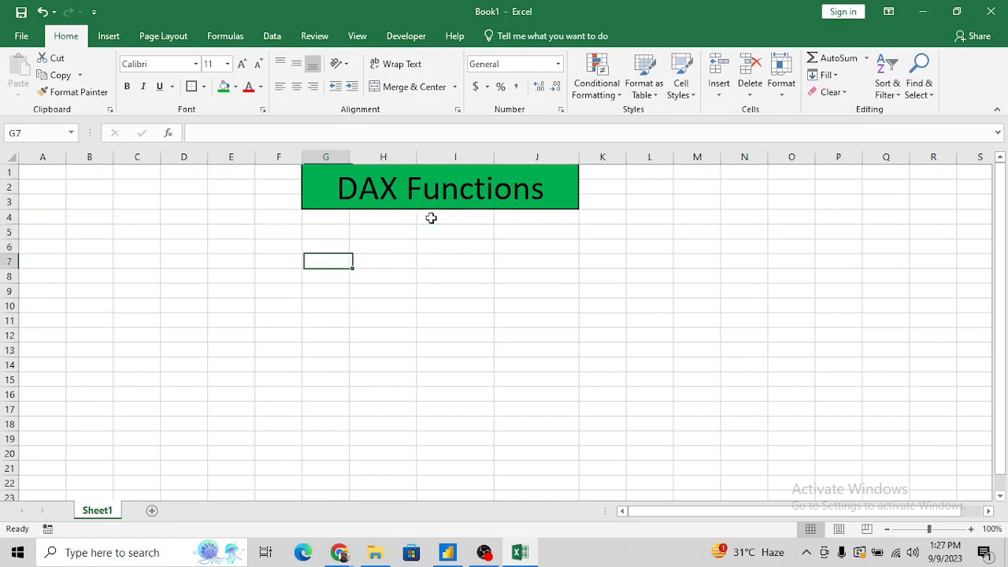
key("Up")
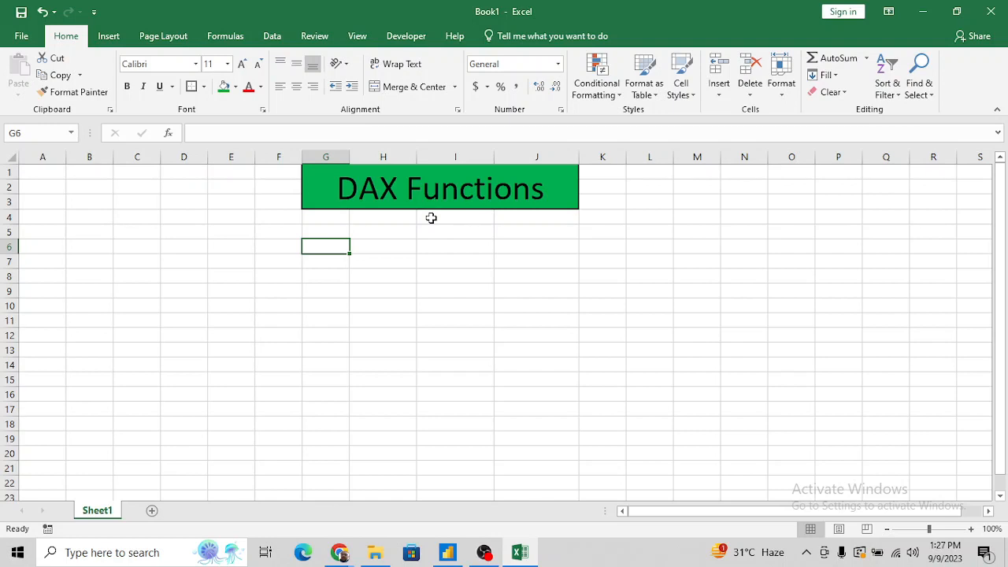
type("D")
key("Return")
type("A")
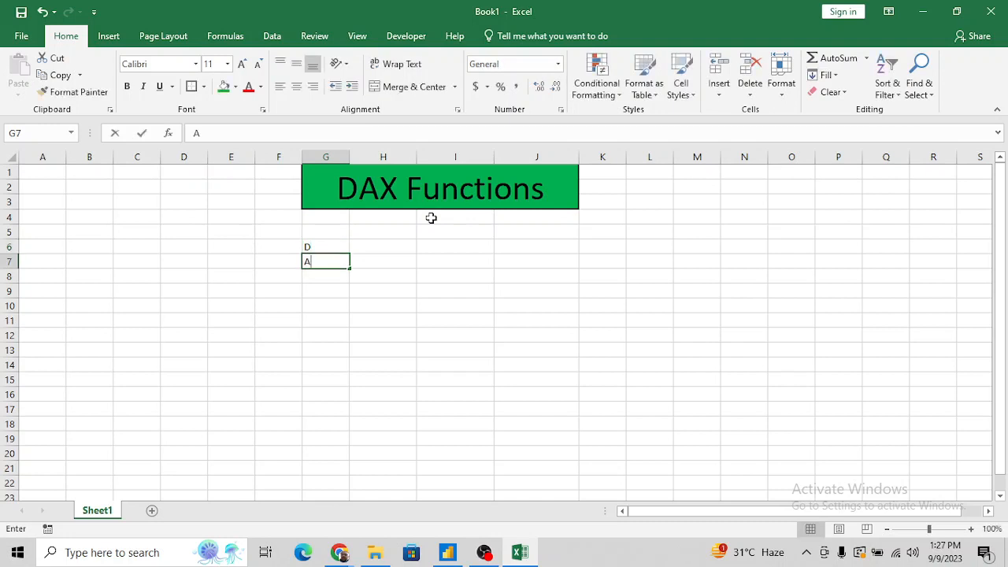
key("Return")
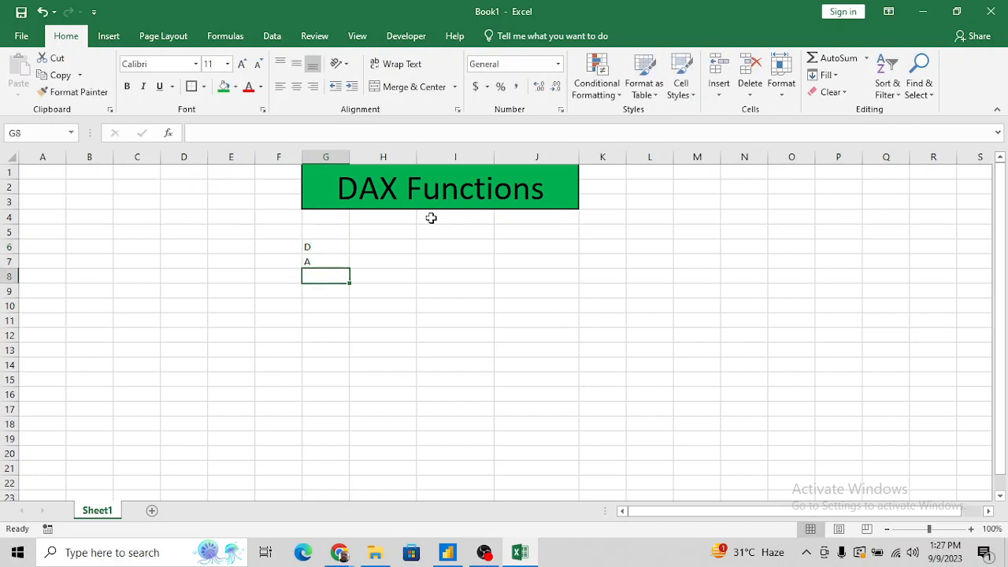
type("X")
Enter "Data" in H6 and "Analysis" in H7, beside the letters D and A.
key("Tab")
key("Up")
key("Up")
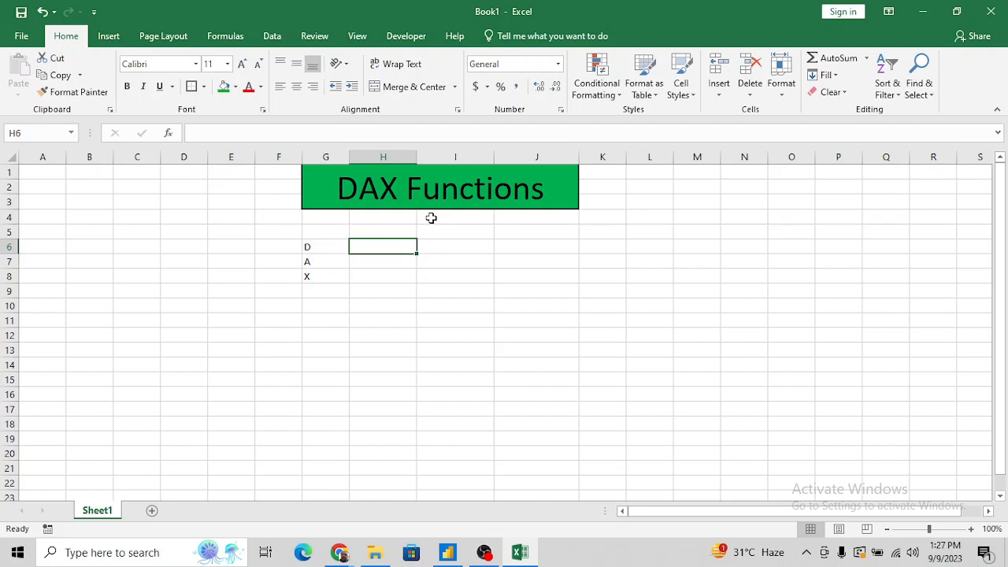
type("Data")
key("Return")
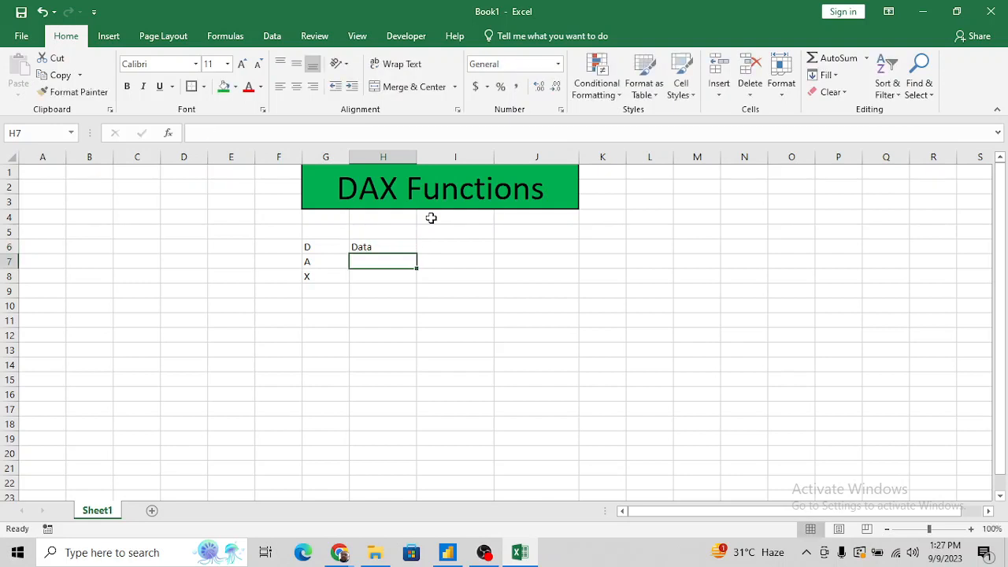
type("Ana")
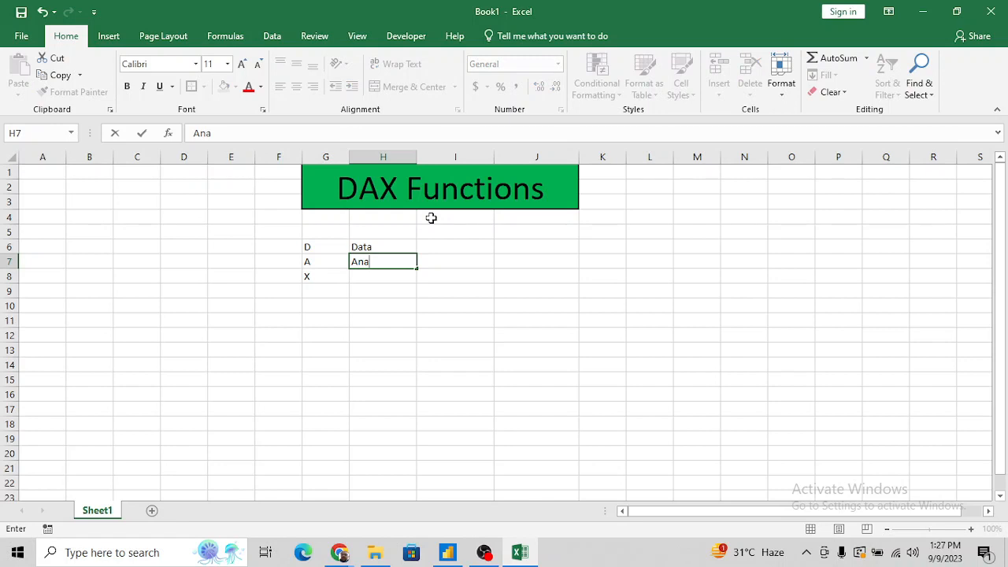
type("ylisis")
key("BackSpace")
key("BackSpace")
key("BackSpace")
key("BackSpace")
key("BackSpace")
key("BackSpace")
type("lysis")
key("Return")
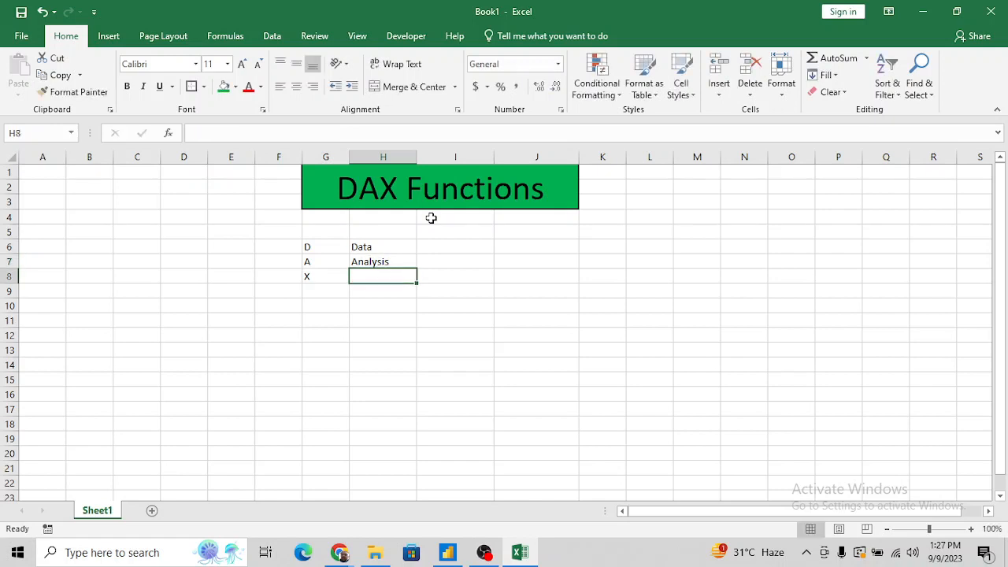
Enter "Xpression" in H8 beside the letter X.
type("Xpres")
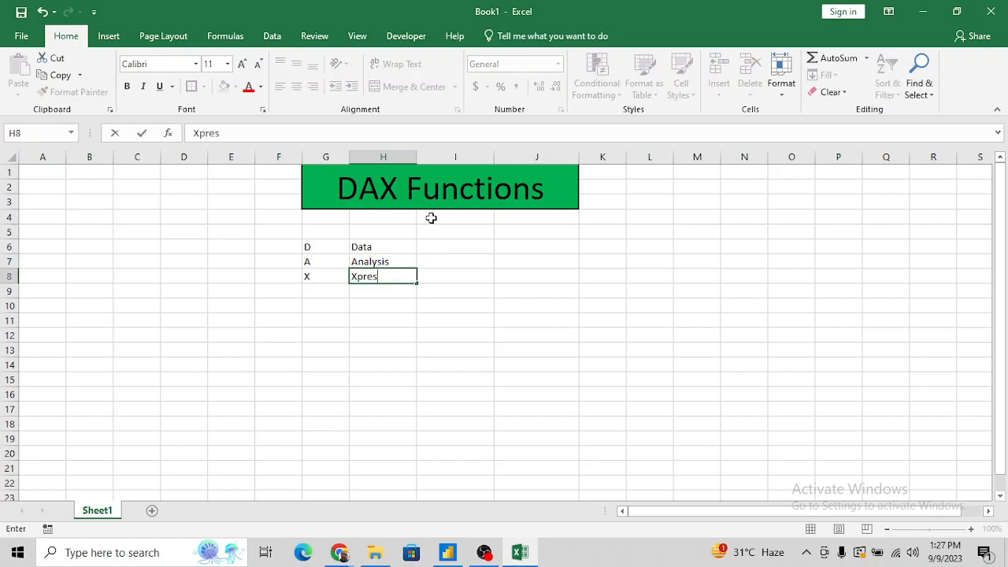
type("stion")
key("BackSpace")
key("BackSpace")
key("BackSpace")
key("BackSpace")
type("ion")
key("Return")
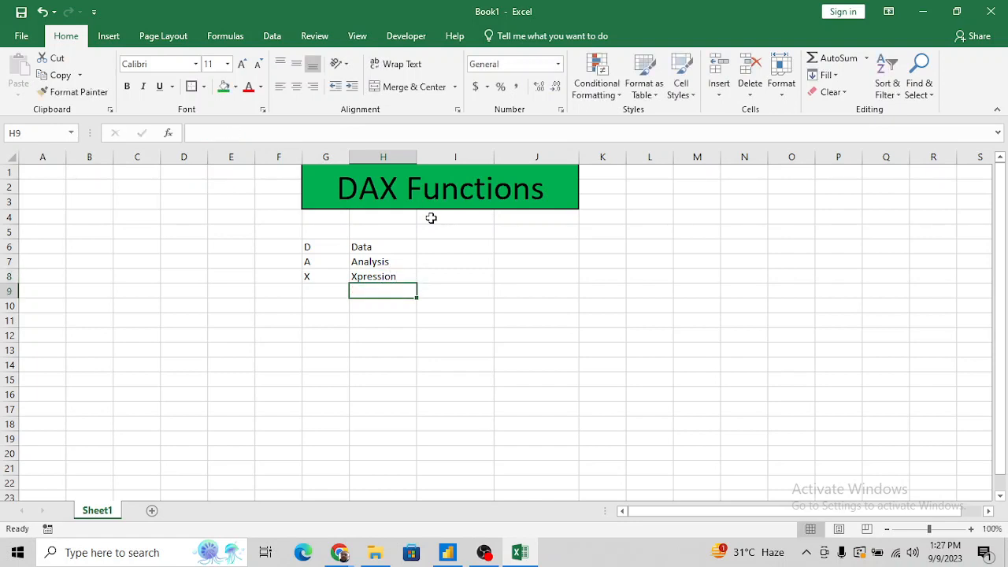
Add the regular spelling "Expression" in I8, beside the Xpression entry.
key("Up")
key("Right")
type("Exp")
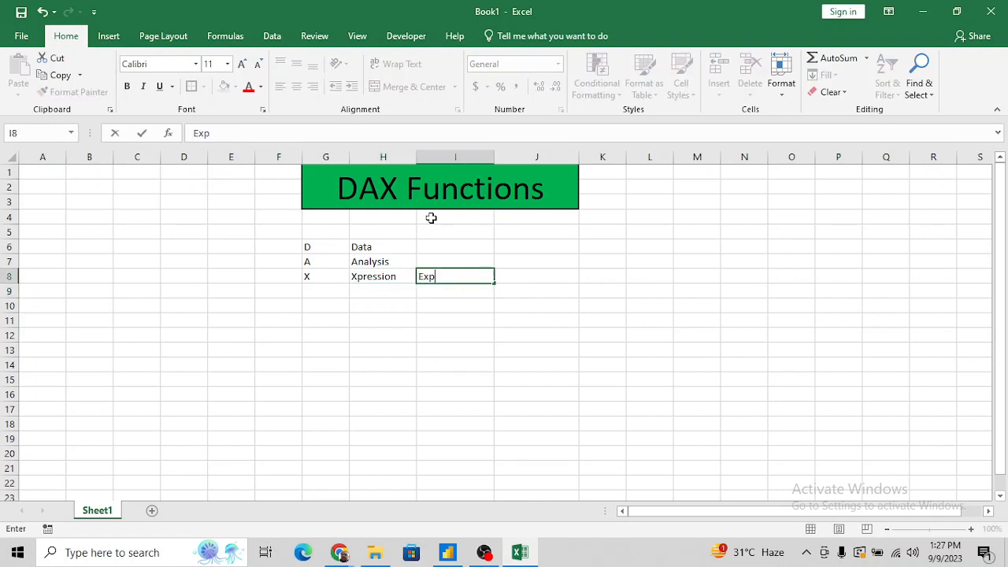
type("ression")
key("Return")
key("Left")
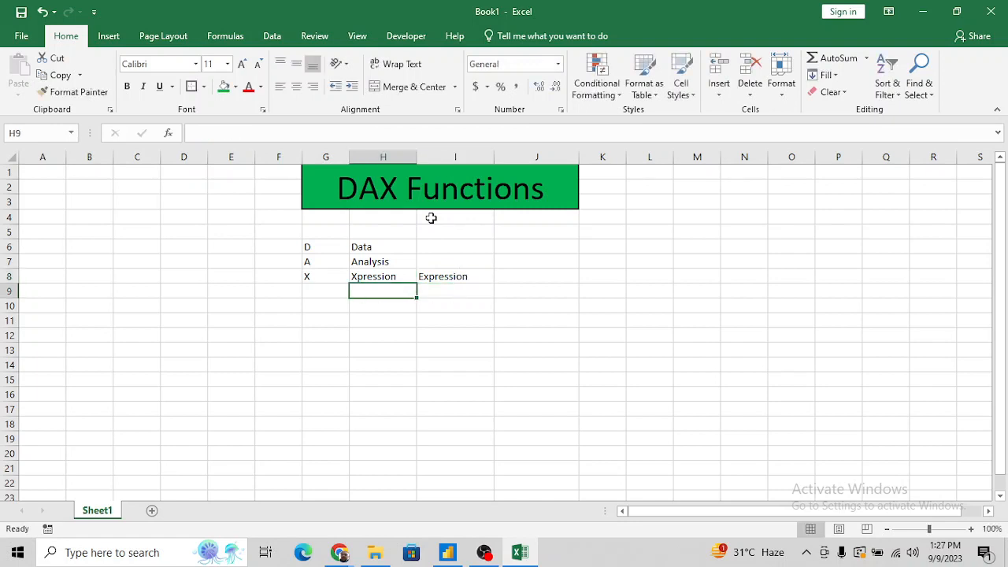
Examine the expansion of the letters D, A and X in cells G6 to I8.
key("Up")
key("shift+Up")
key("Up")
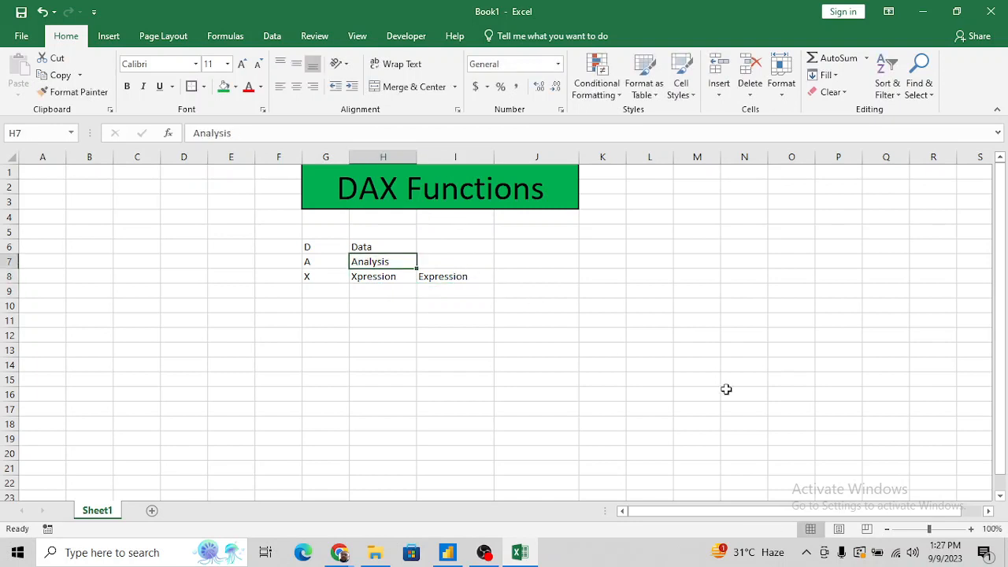
left_click(973, 529)
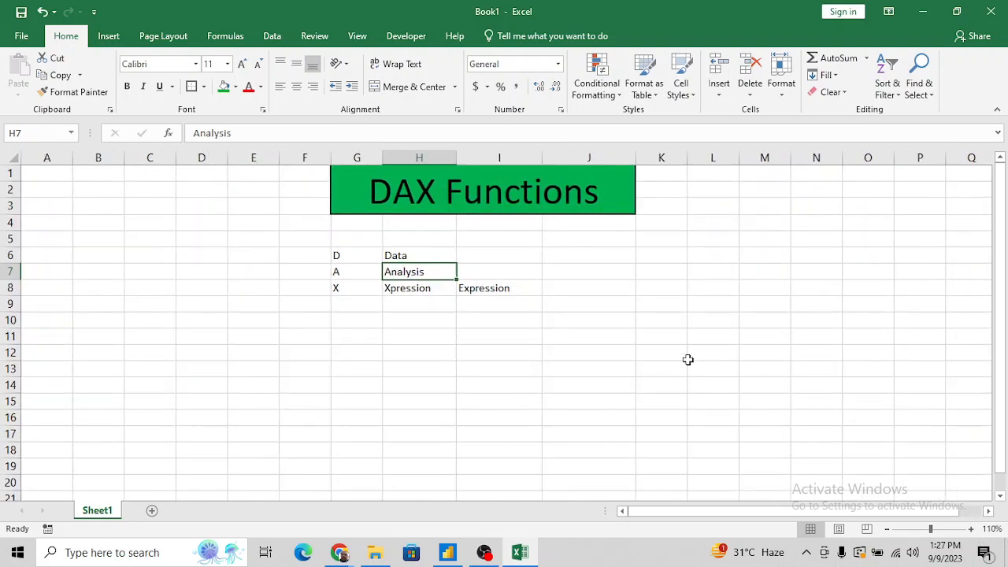
left_click(972, 529)
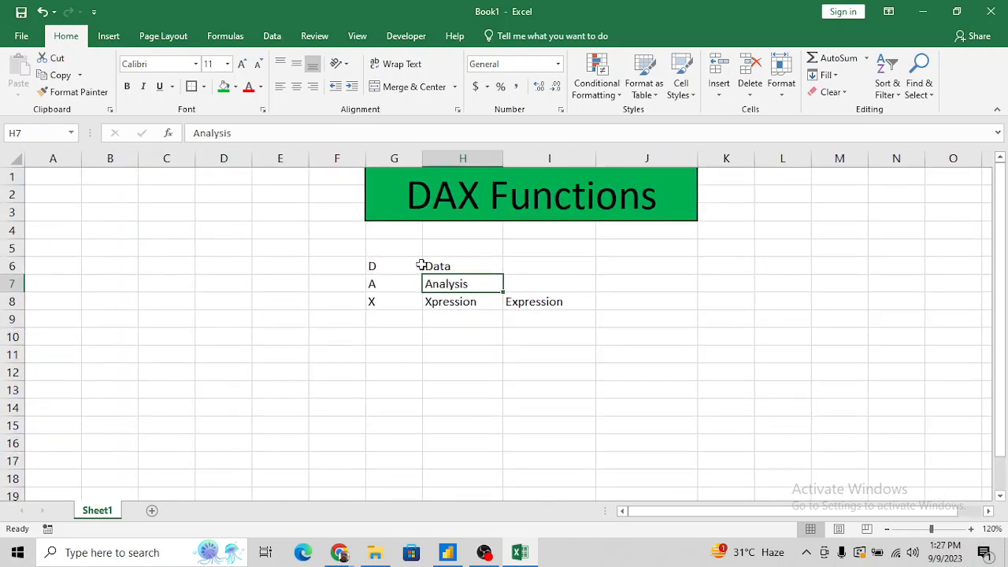
left_click(445, 266)
key("Down")
key("Down")
key("Up")
key("Up")
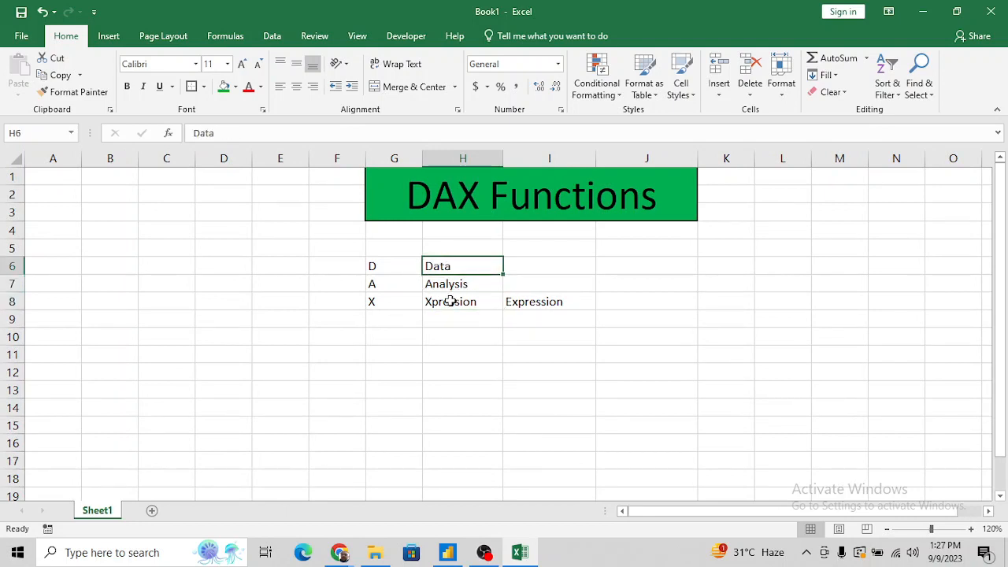
left_click(451, 301)
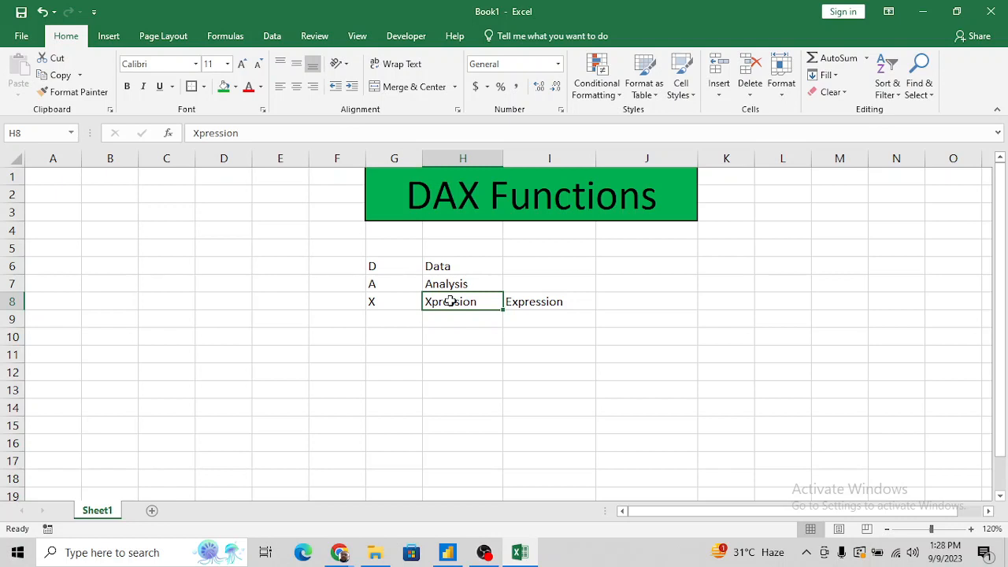
key("Up")
key("Up")
key("Up")
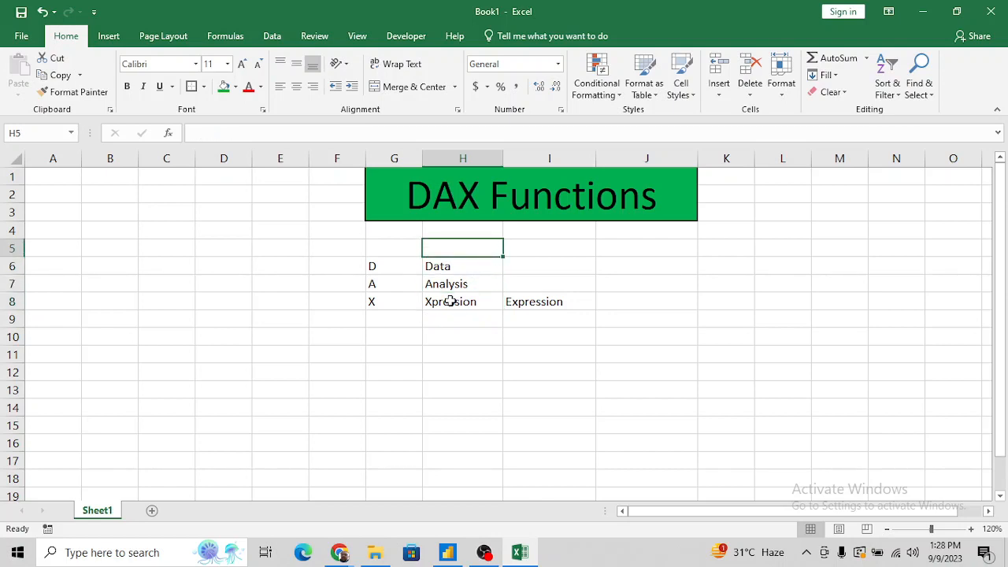
key("Down")
key("Left")
key("Right")
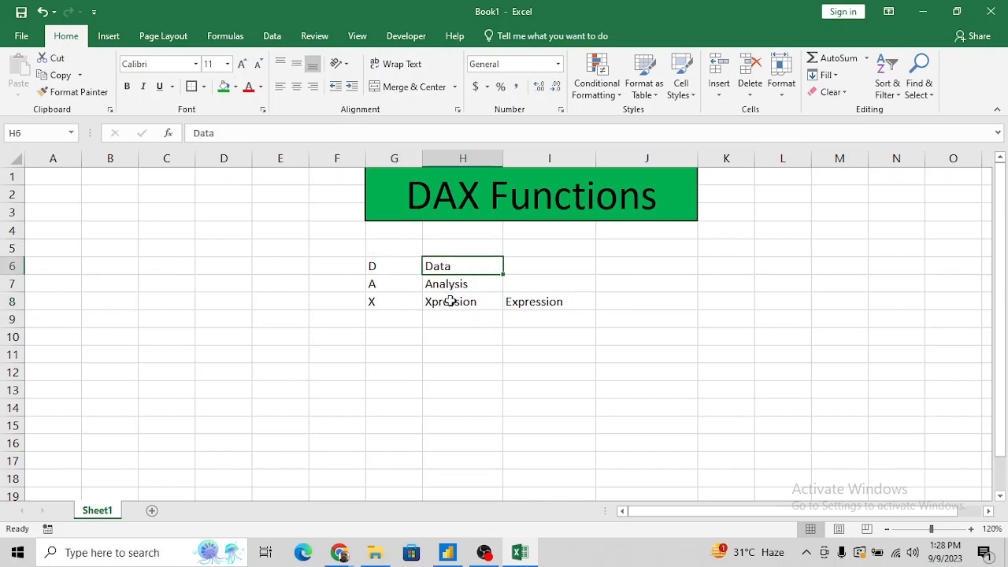
Enter "Structured data" in J6 as the explanation for Data.
key("Right")
key("Right")
key("Down")
key("Up")
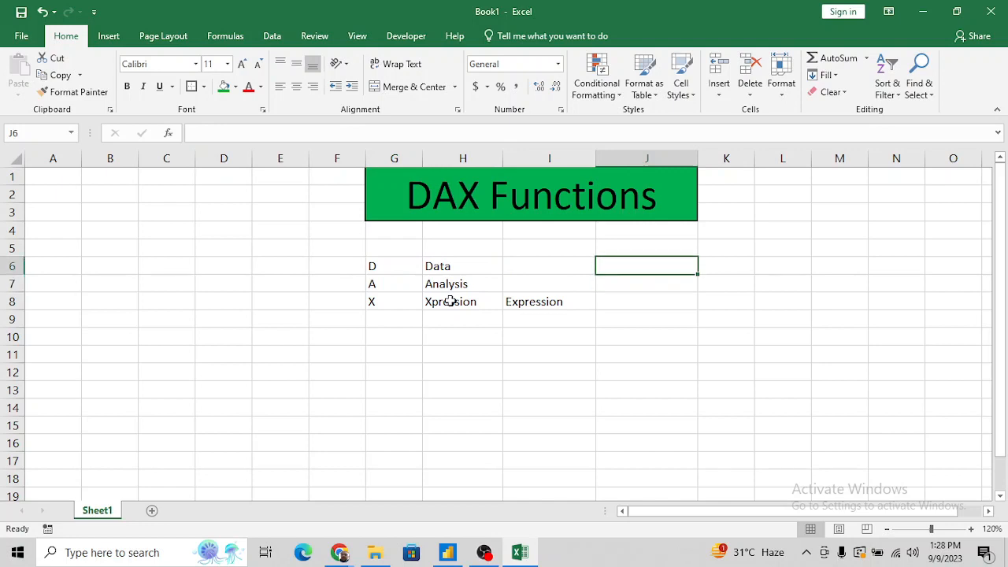
type("S")
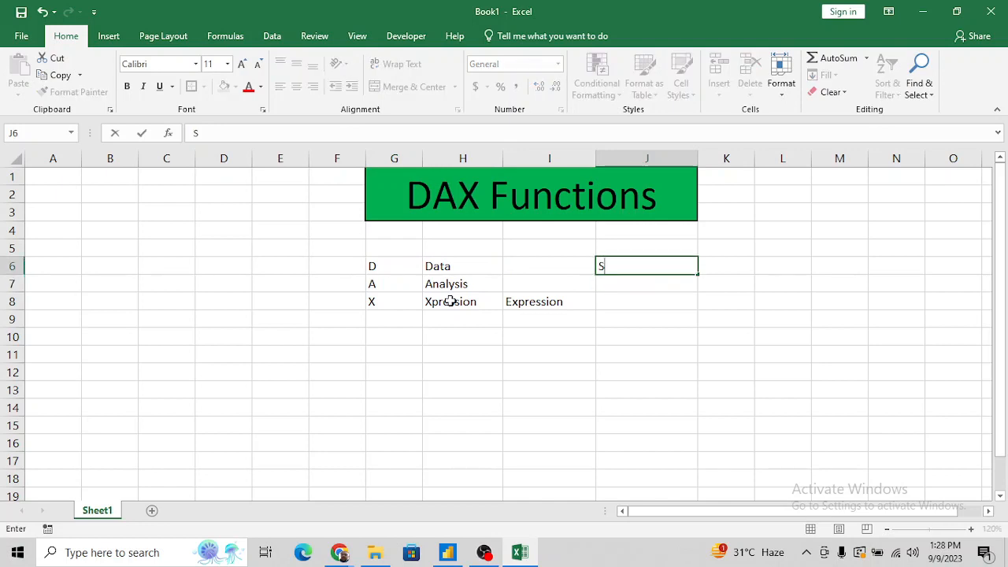
type("tructured data")
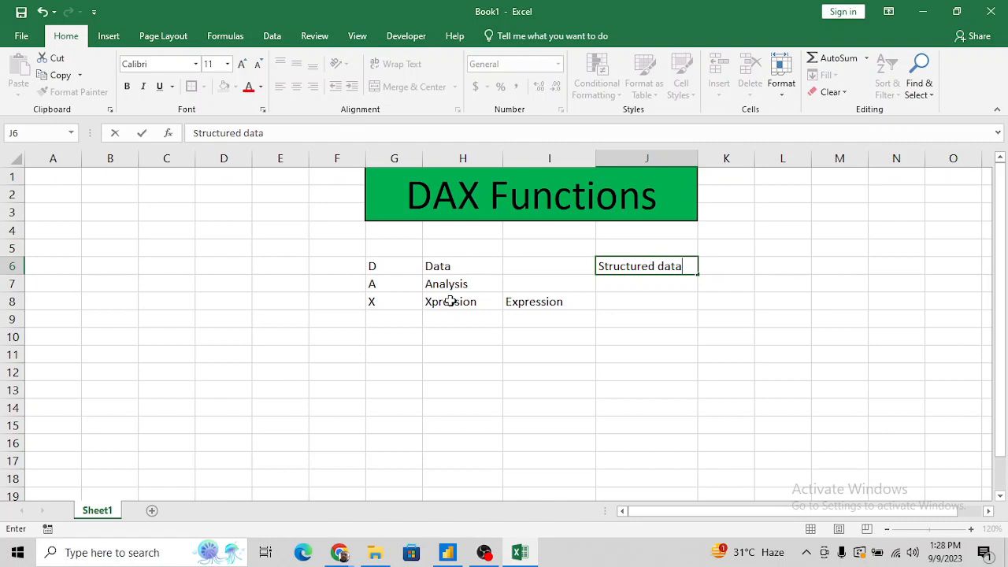
key("Return")
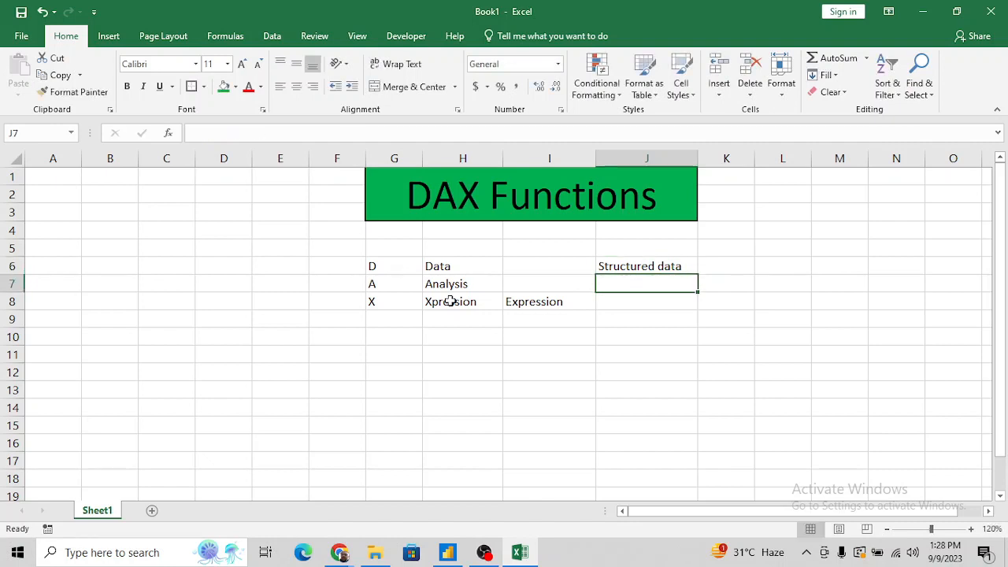
Enter "Obserbation" in J7 as the explanation for Analysis.
type("Obse")
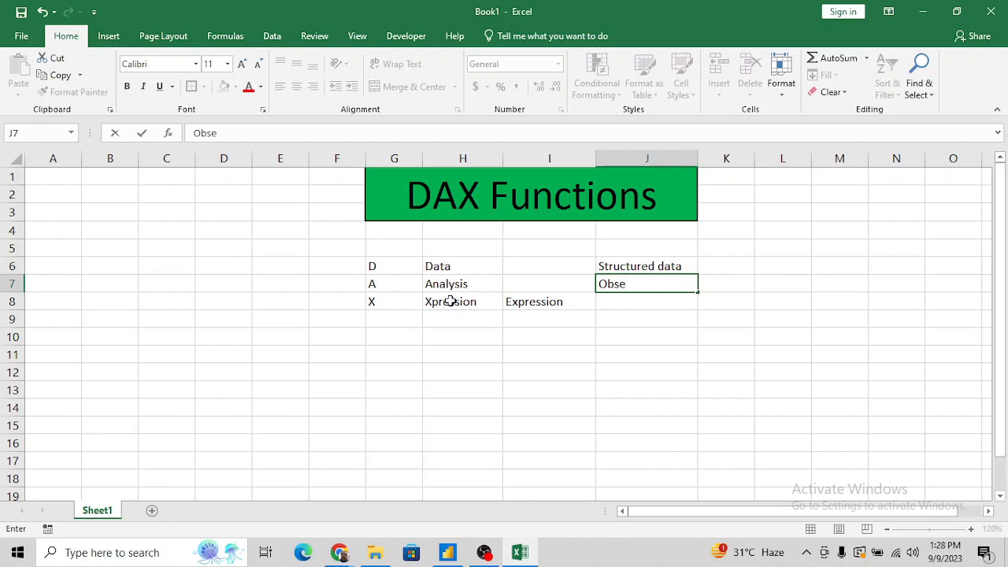
type("rbastion")
key("Return")
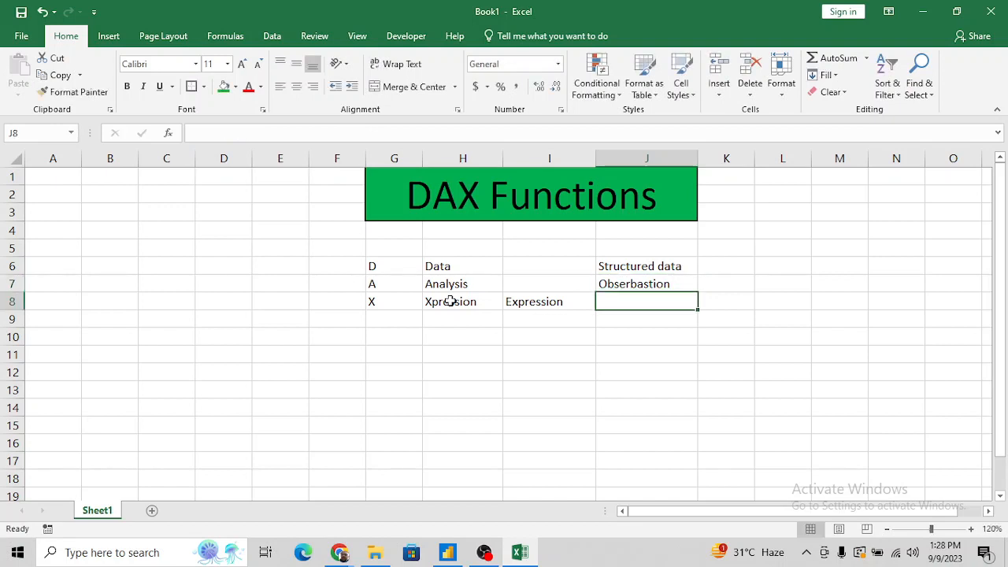
key("Up")
key("F2")
key("Left")
key("Left")
key("Left")
key("Left")
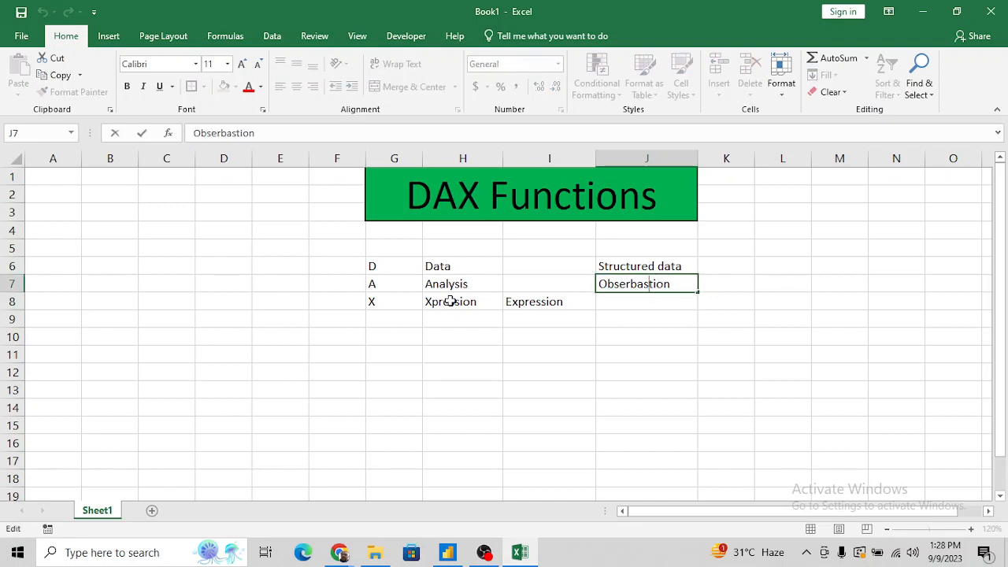
key("BackSpace")
key("Return")
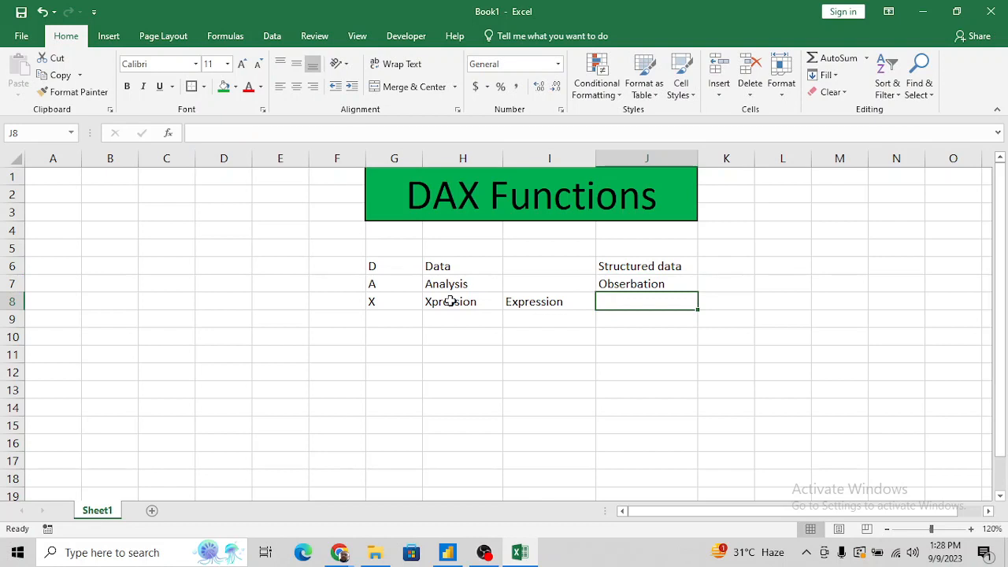
Enter "Condition Calculation" in J8 as the explanation for Expression.
type("Cond")
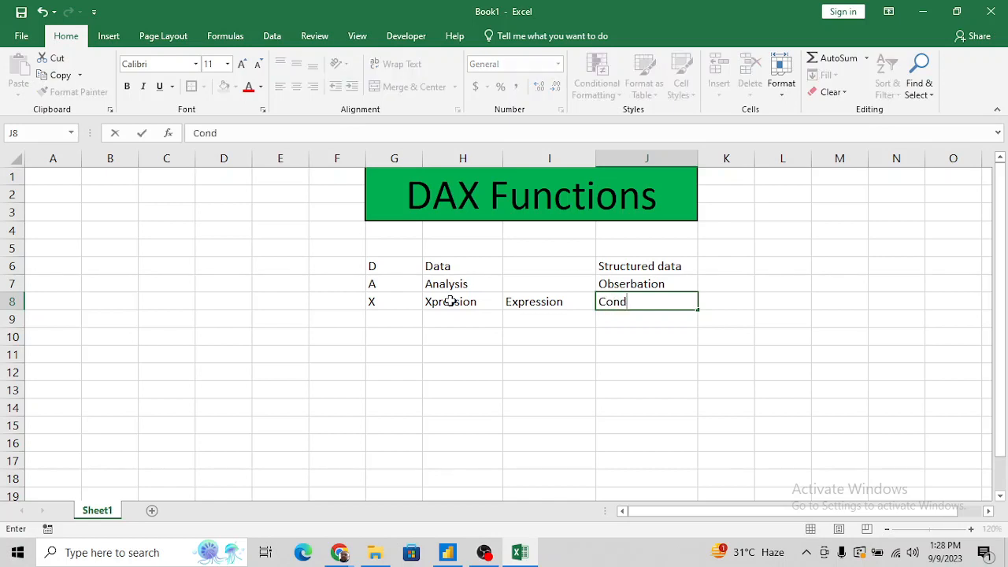
type("ition Cal")
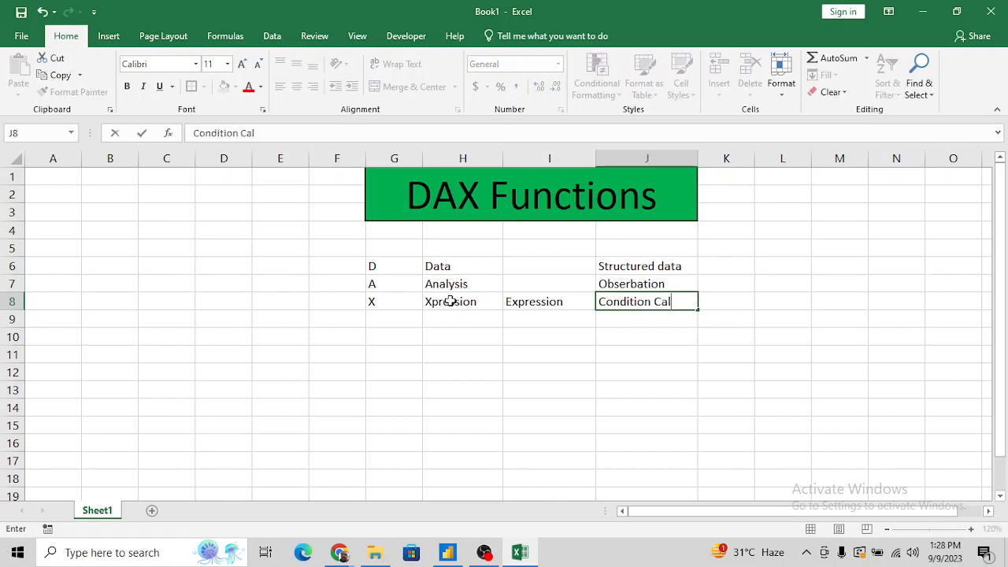
type("culation")
key("Return")
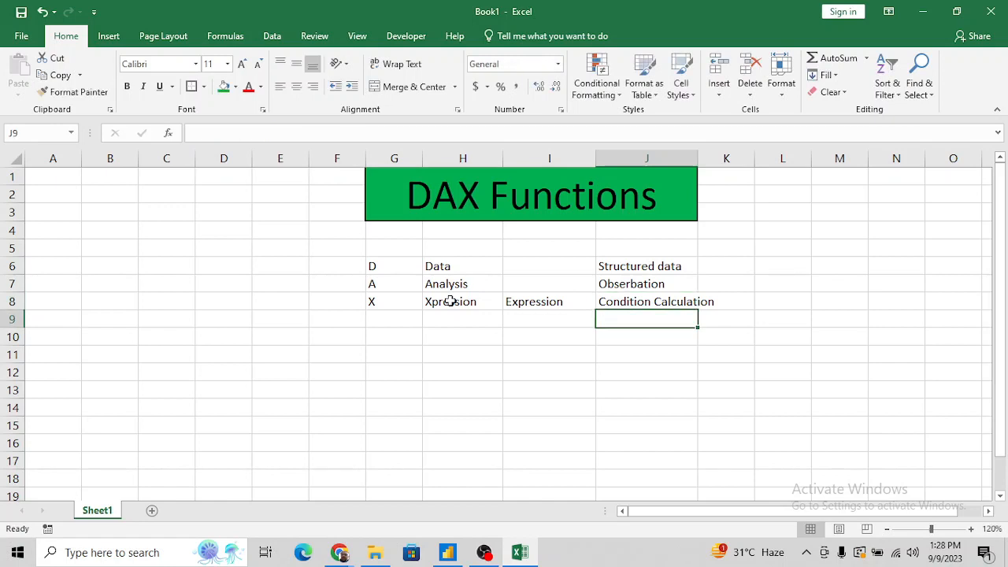
Enter "DAX" in G10, leaving one empty row below the letter list.
key("Up")
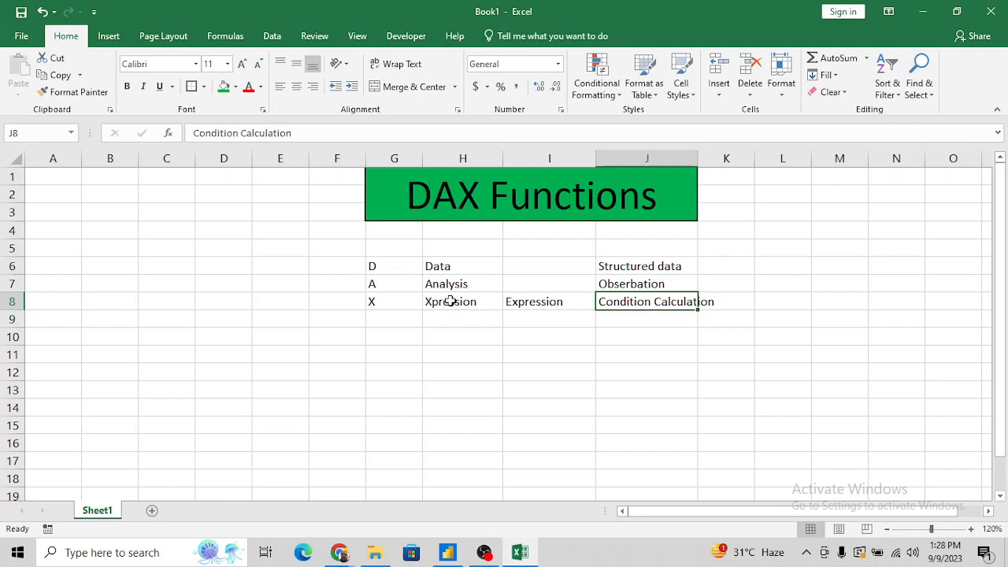
key("Down")
key("Up")
key("Down")
key("Down")
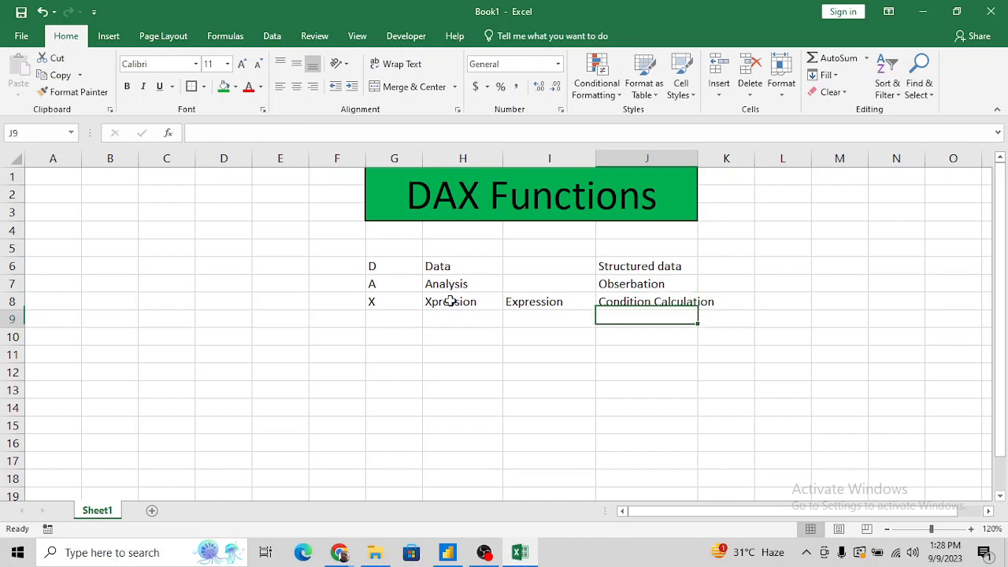
key("Left")
key("Left")
key("Left")
type("DAX")
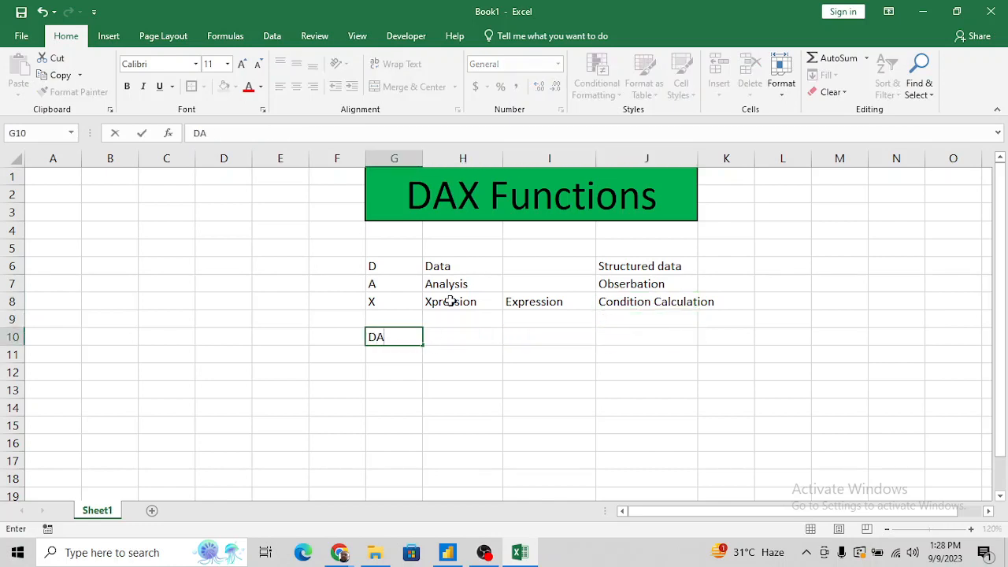
key("Tab")
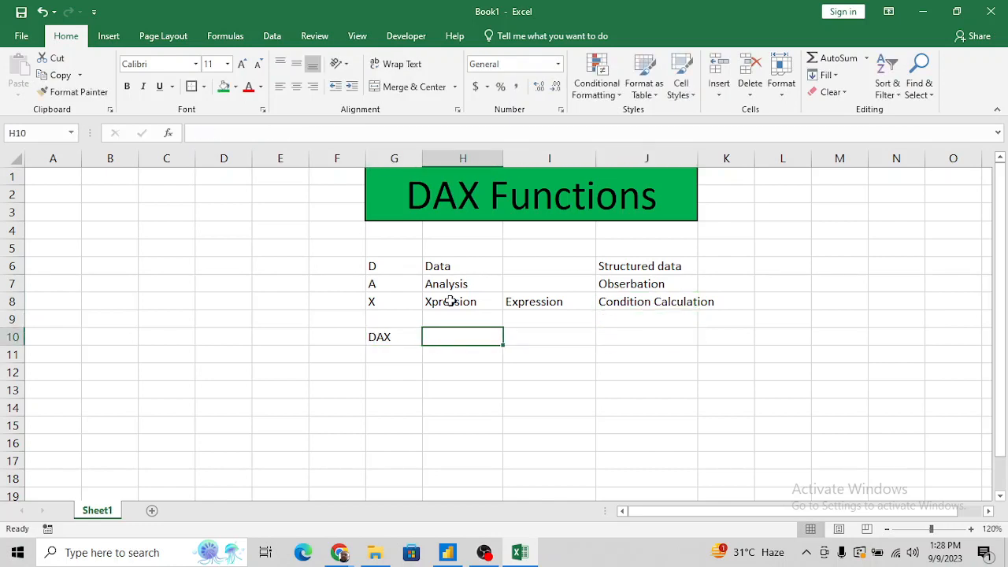
Enter "DA" in I10, two columns over from the DAX label.
key("Right")
type("DA")
key("Left")
key("Right")
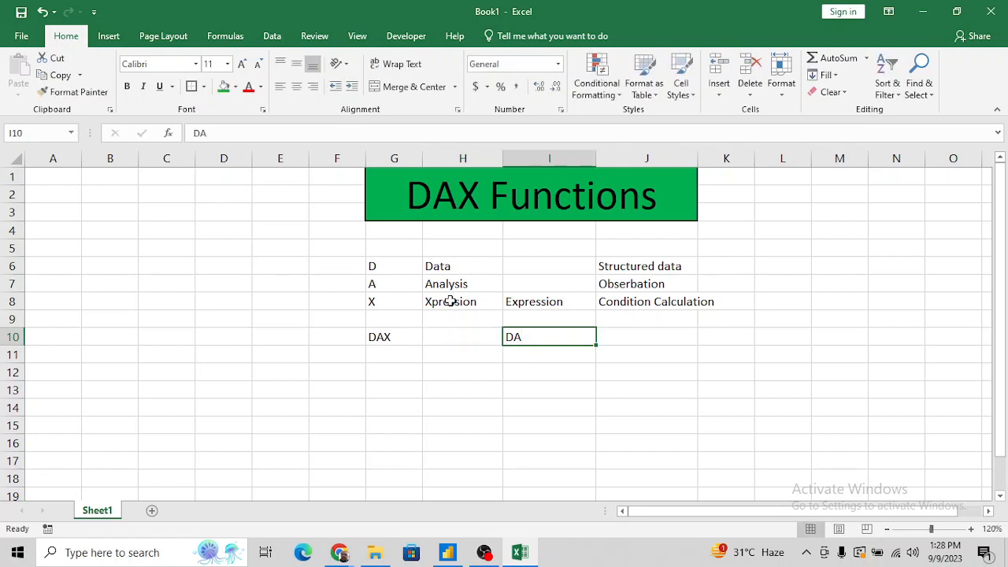
Clear I10 and start the DAX description in H10 with "Dax is most Powerfull feature of Power BI".
key("Delete")
key("Left")
type("DAx")
key("BackSpace")
key("BackSpace")
type("ax")
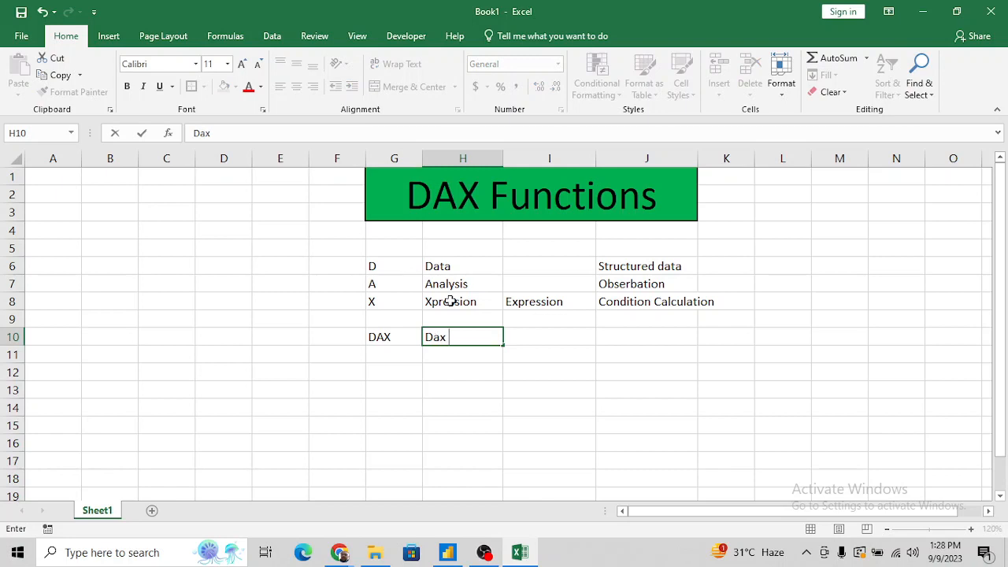
type(" F")
key("BackSpace")
type("is most Powerf")
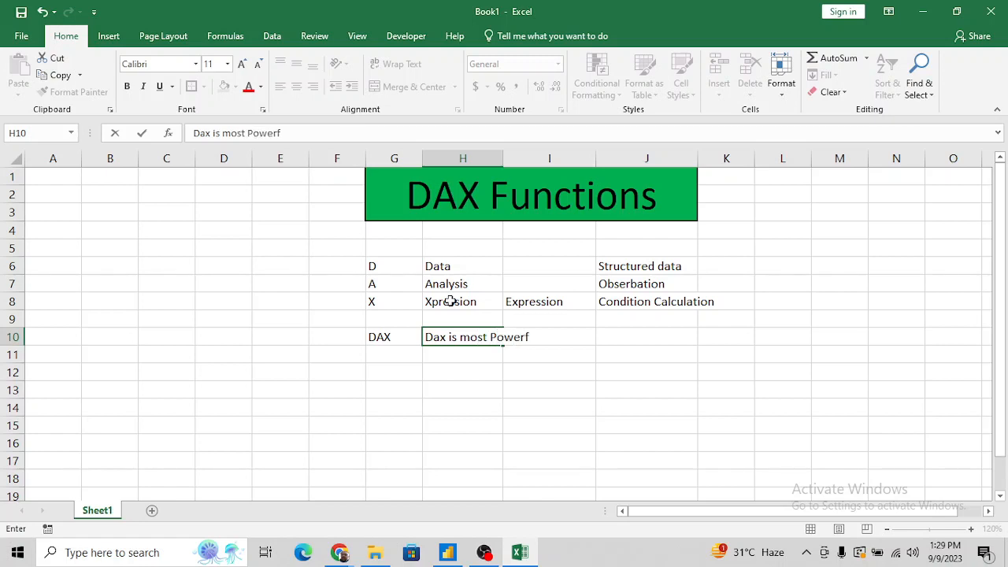
type("ull feature o")
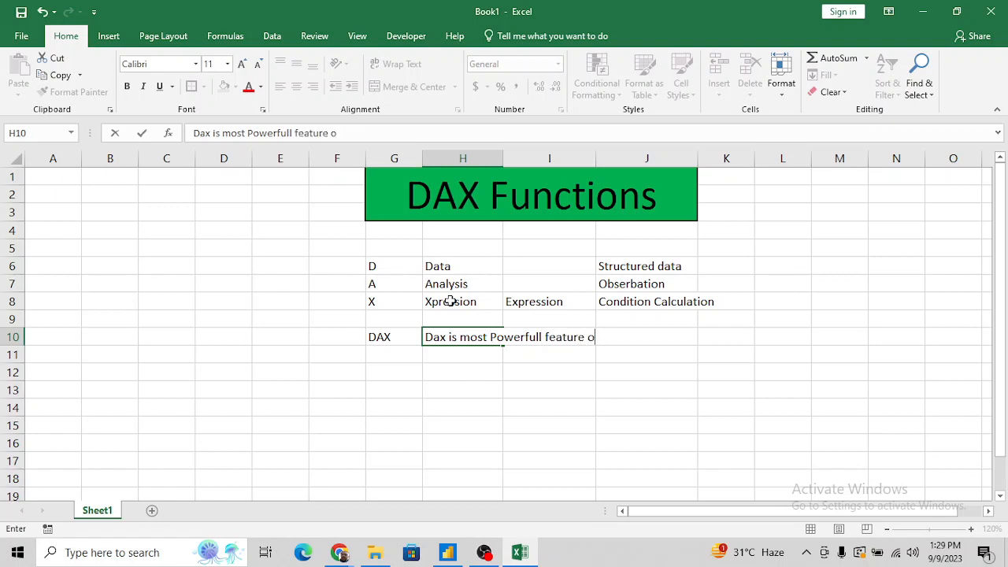
type("f Power BI")
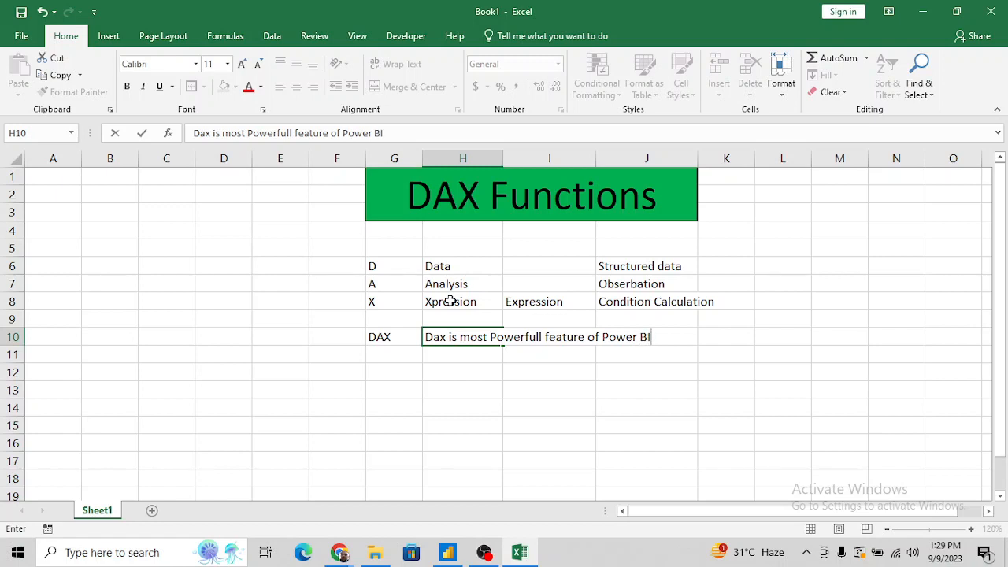
Complete the H10 description with ". Dax is collection of functions, operators and values to perform calulations".
type(". Dax is coo")
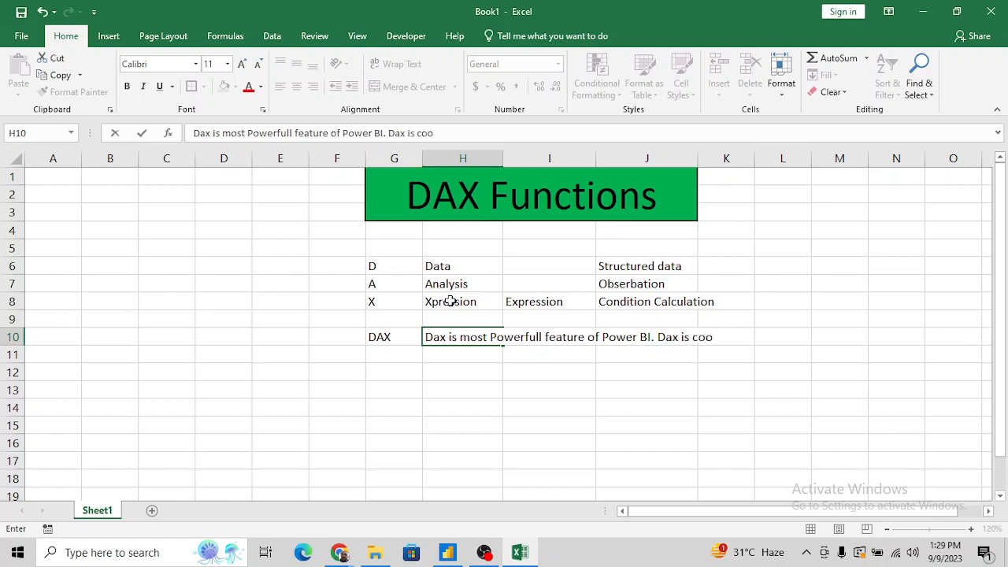
key("BackSpace")
type("llection of fun")
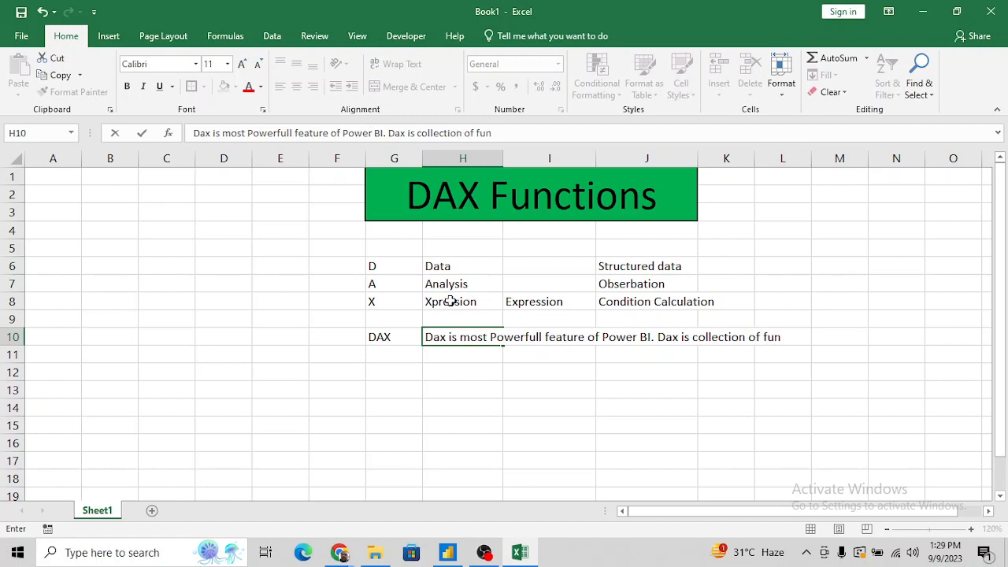
type("ctions, ope")
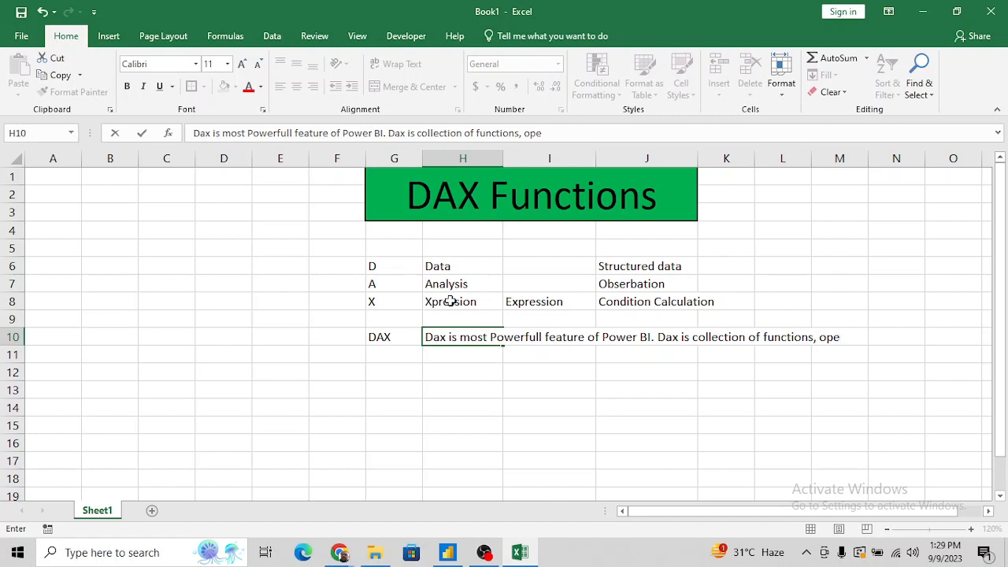
type("rators")
key("BackSpace")
key("BackSpace")
key("BackSpace")
type("ors and ")
type("alu")
key("BackSpace")
key("BackSpace")
key("BackSpace")
type("values to perform")
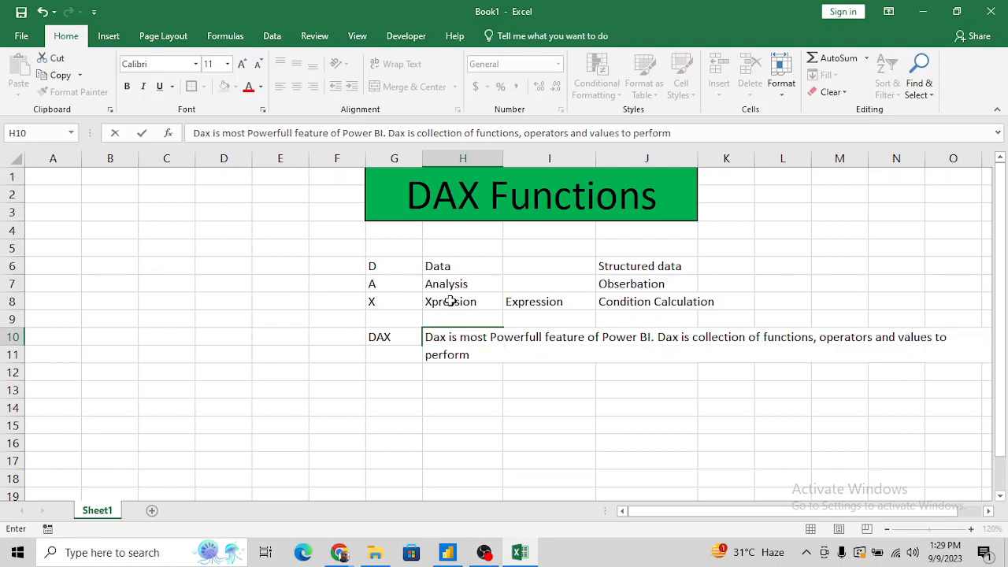
type(" calulation")
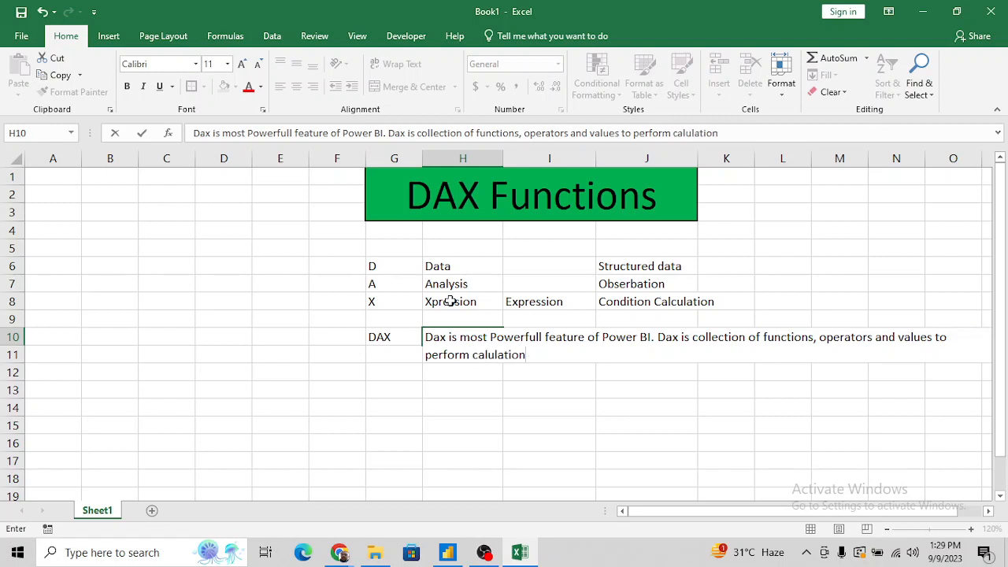
key("Return")
key("Up")
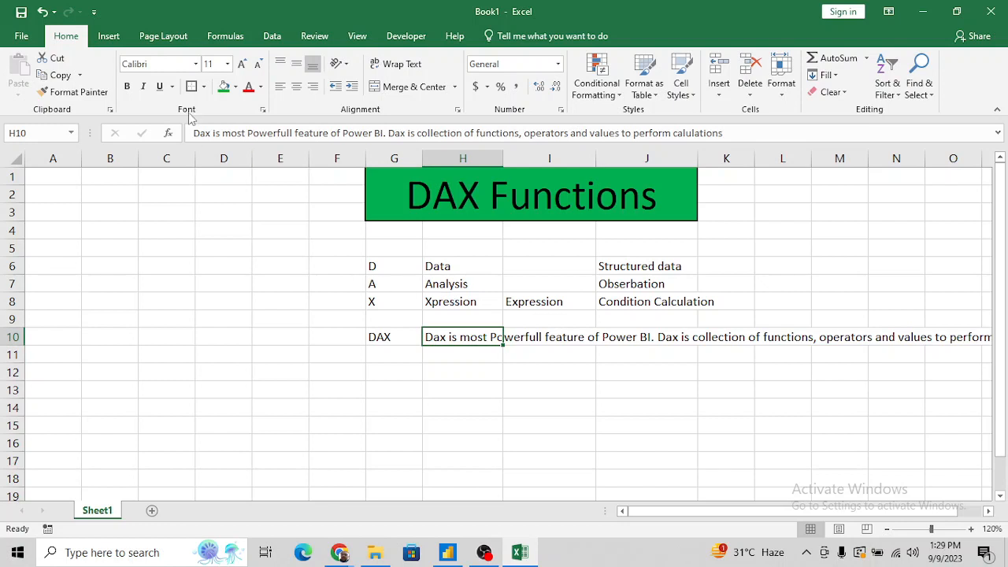
Change both occurrences of "Dax" in the H10 description to uppercase "DAX".
double_click(204, 132)
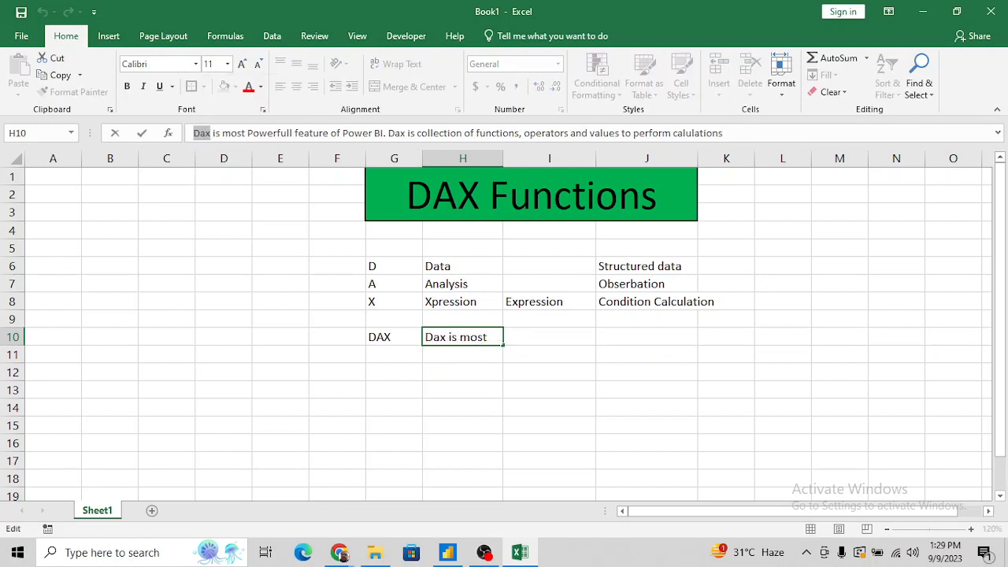
type("DAX")
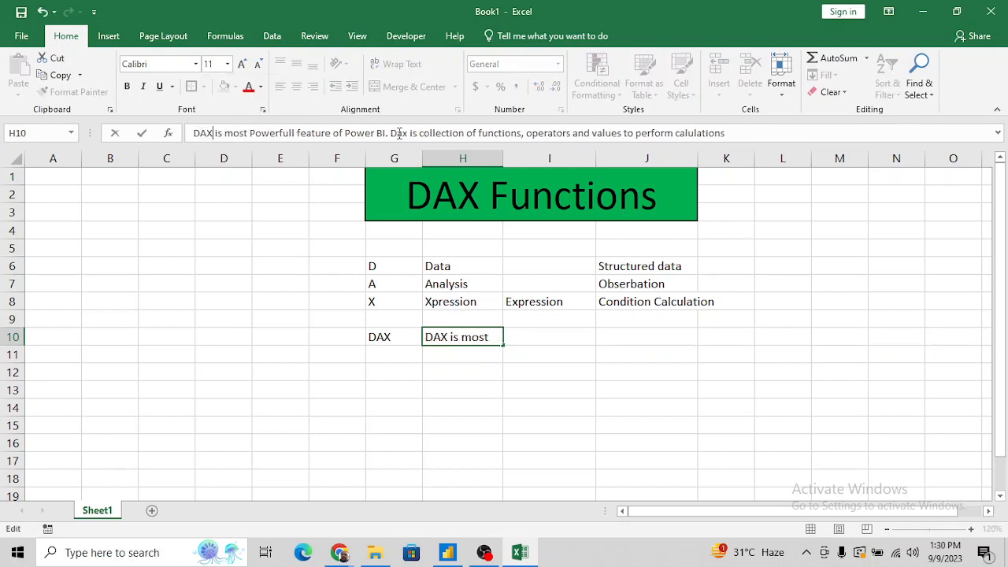
left_click(399, 132)
key("BackSpace")
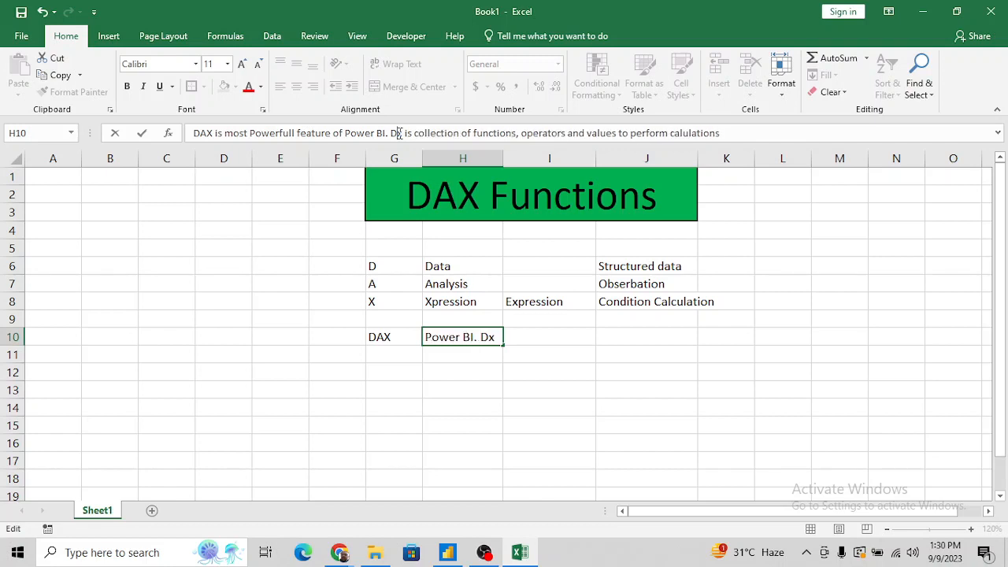
key("BackSpace")
key("Delete")
type("A")
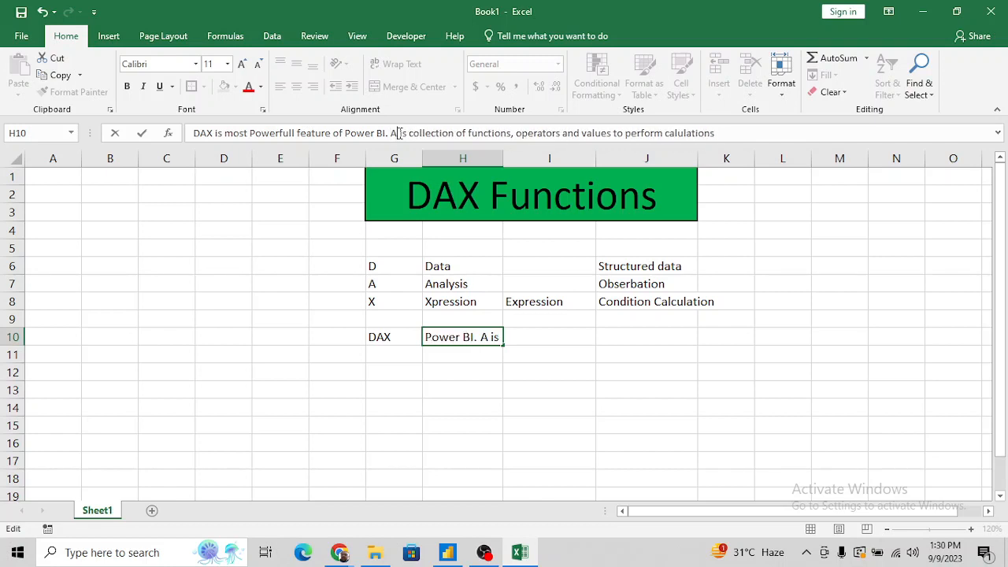
key("BackSpace")
type("dA")
key("BackSpace")
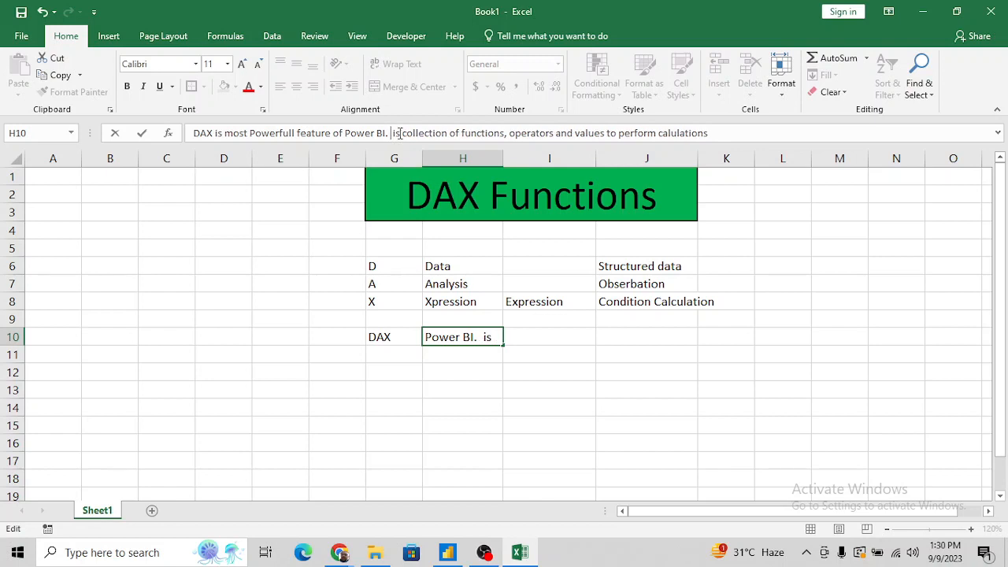
type("DAX")
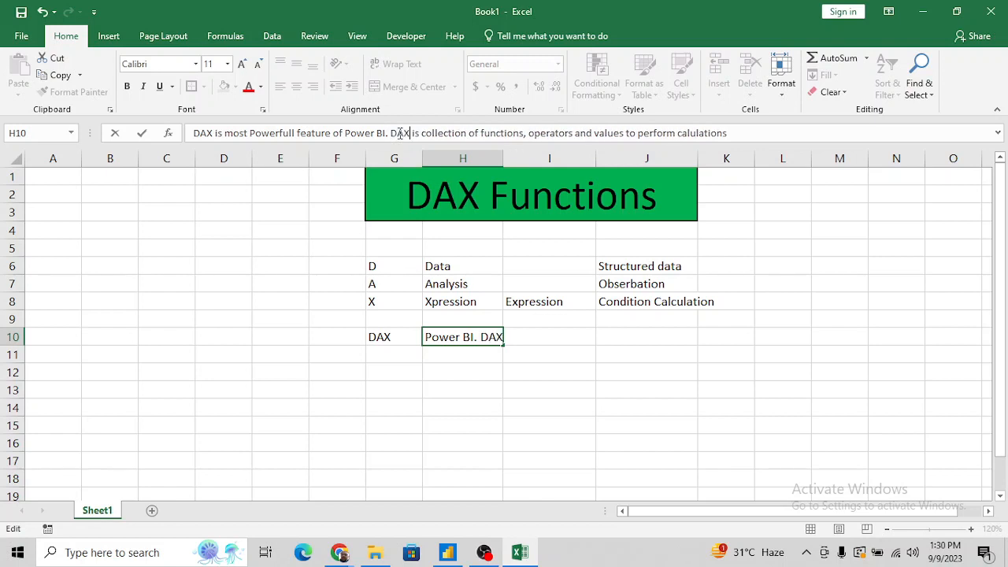
key("Return")
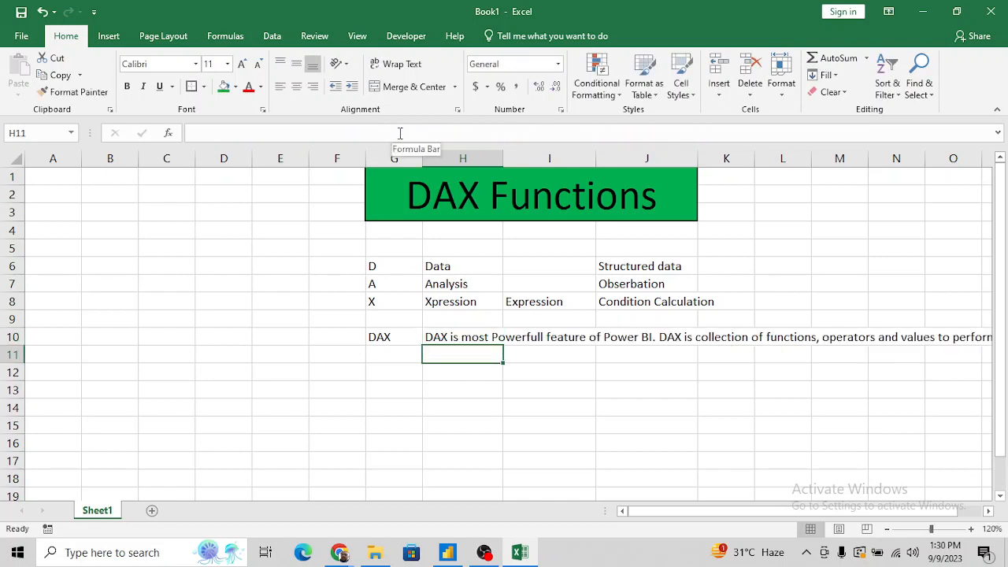
Add a period at the end of the DAX description in H10.
key("Up")
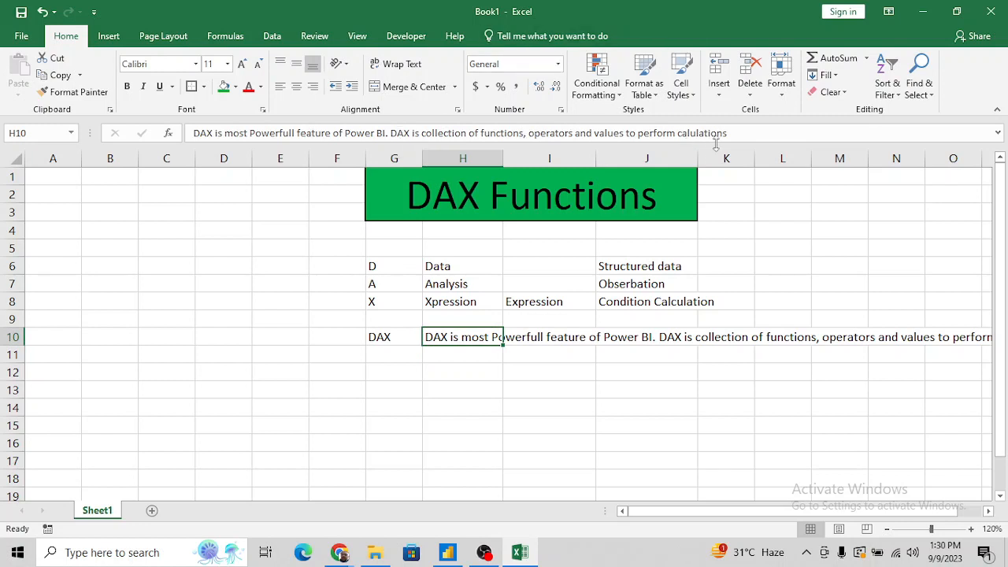
left_click(743, 135)
type(".")
key("Return")
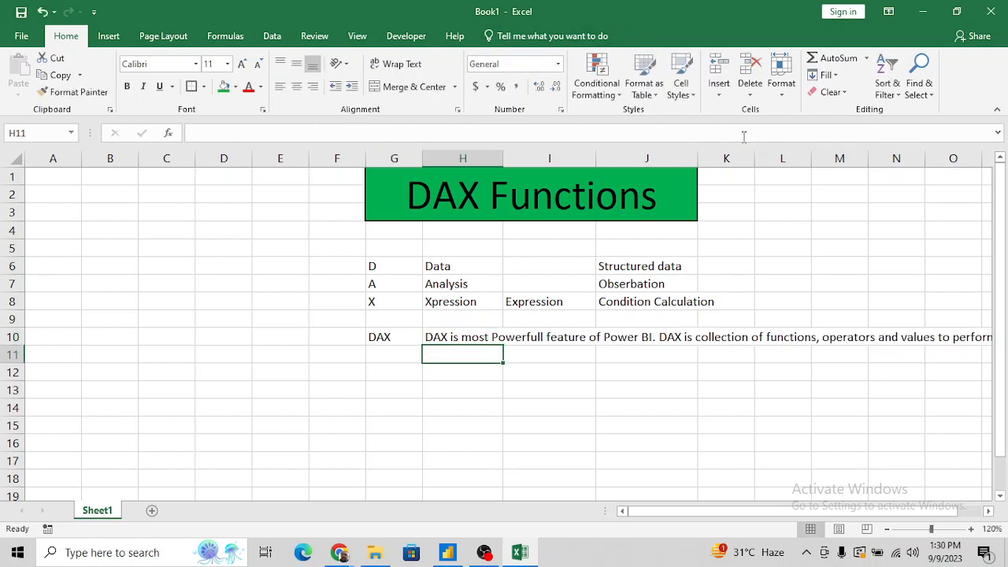
key("Return")
key("Up")
key("Up")
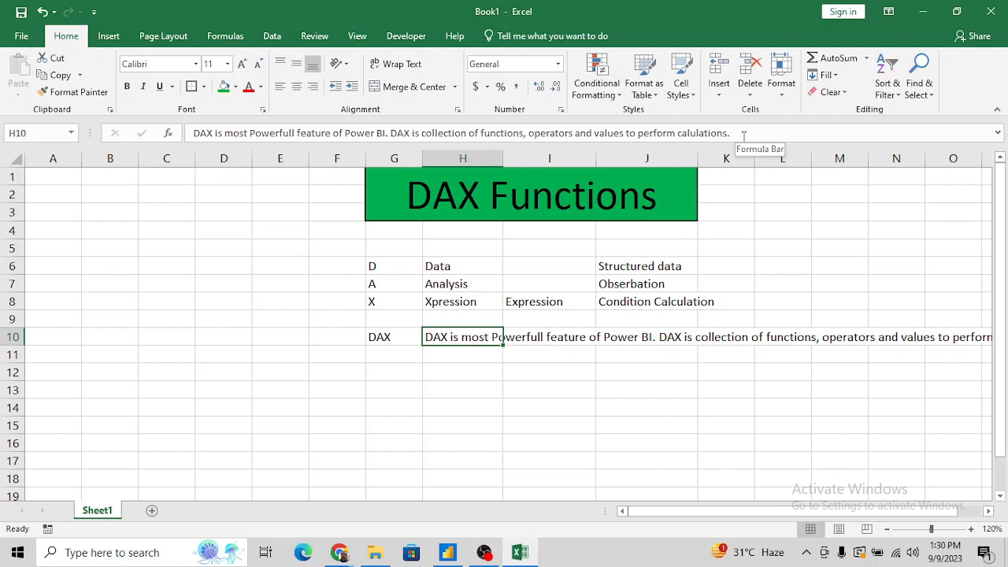
Enter "Measures" in G12, leaving one empty row below the DAX description.
key("Down")
key("Down")
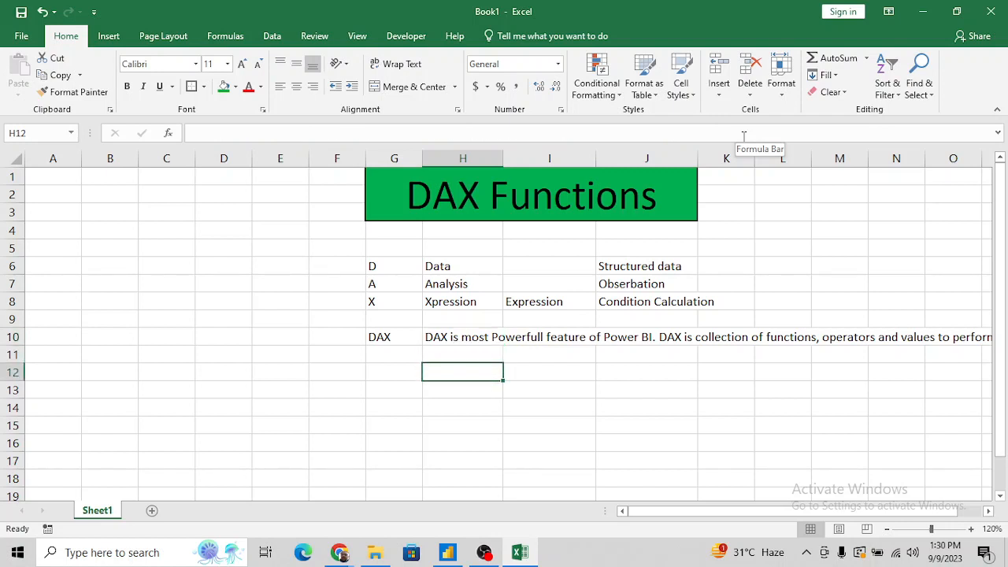
key("Left")
type("Mea")
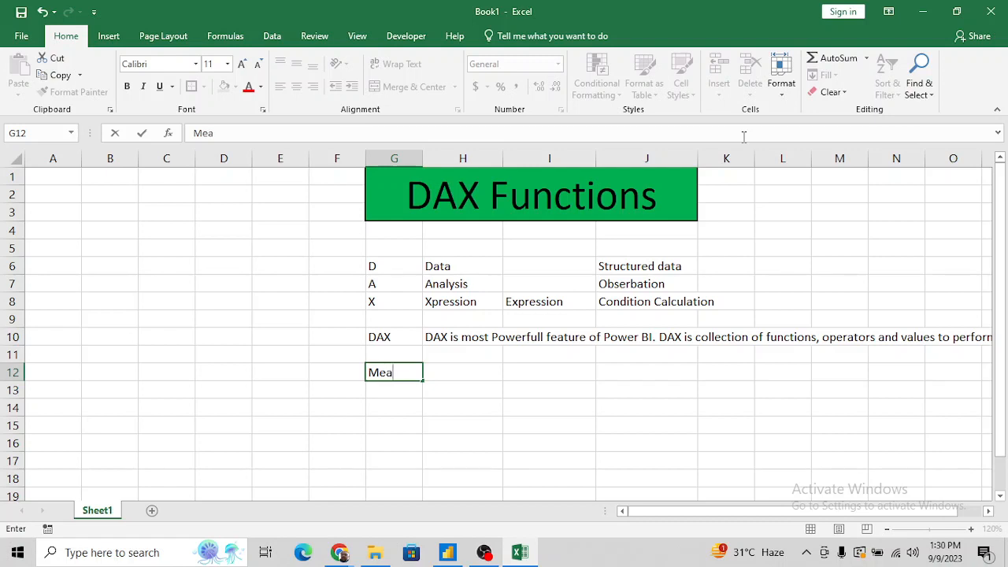
type("sures")
key("Return")
key("Up")
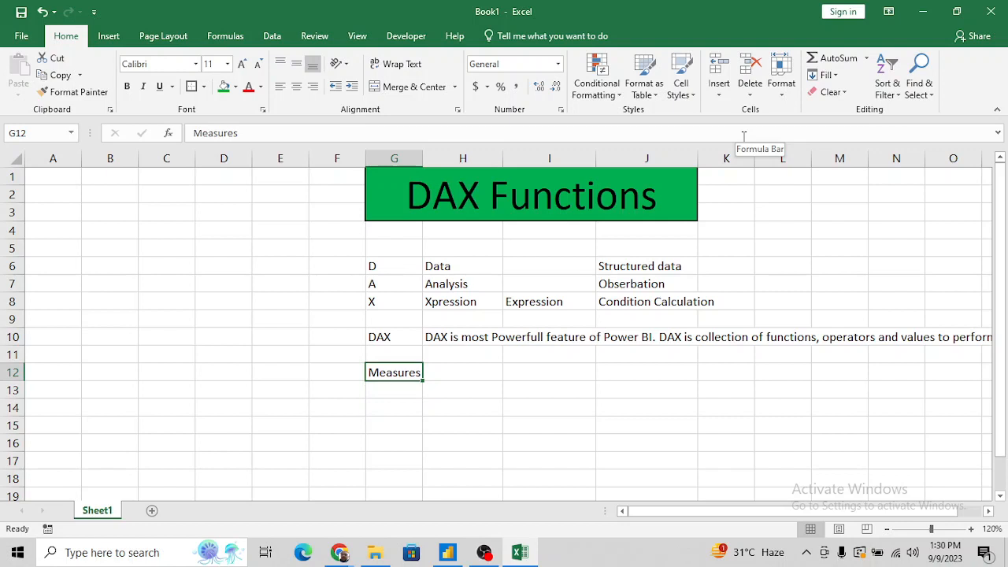
Enter "Dynamic calculation" in H12 as the explanation for Measures.
key("Up")
key("Up")
key("Right")
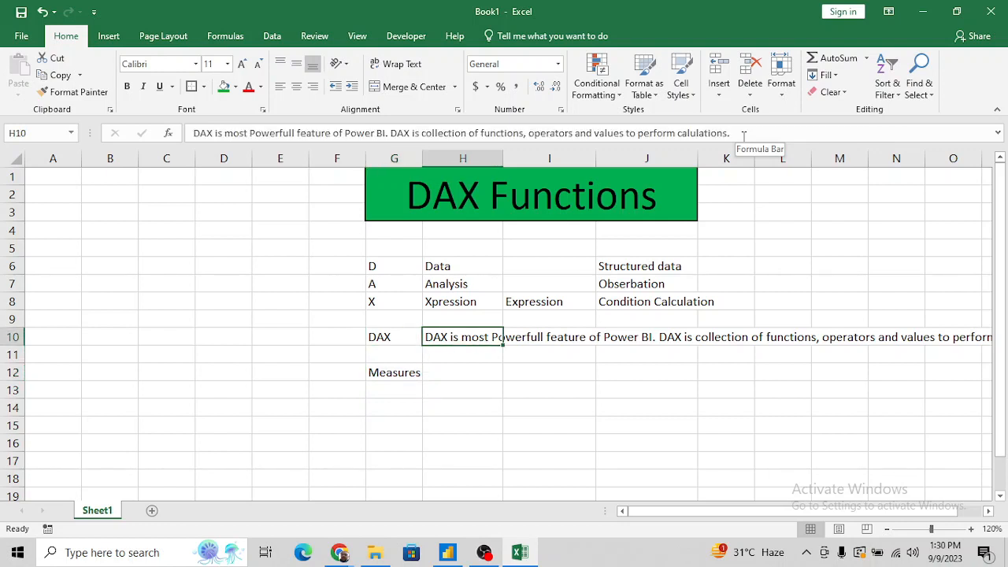
key("Down")
key("Down")
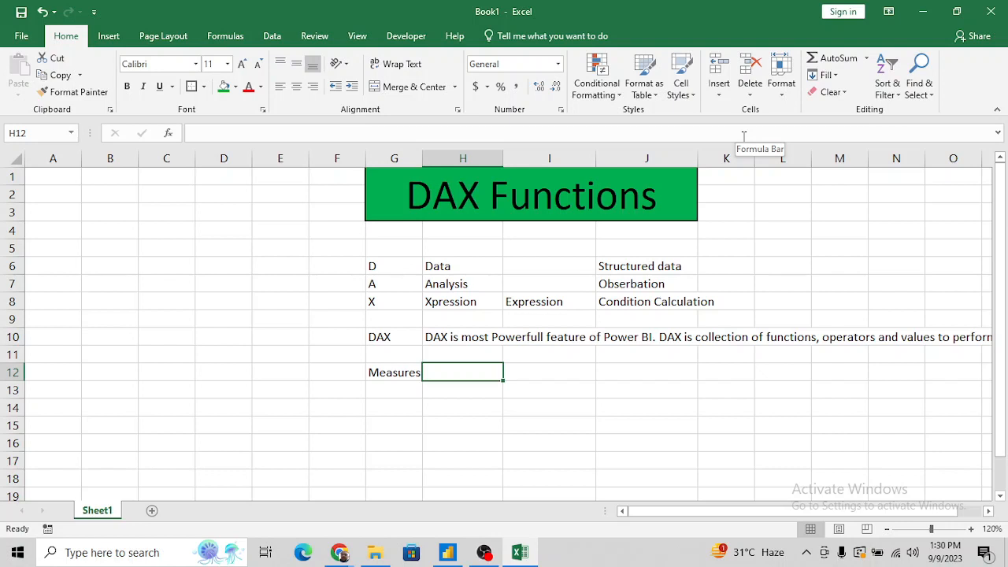
type("Day")
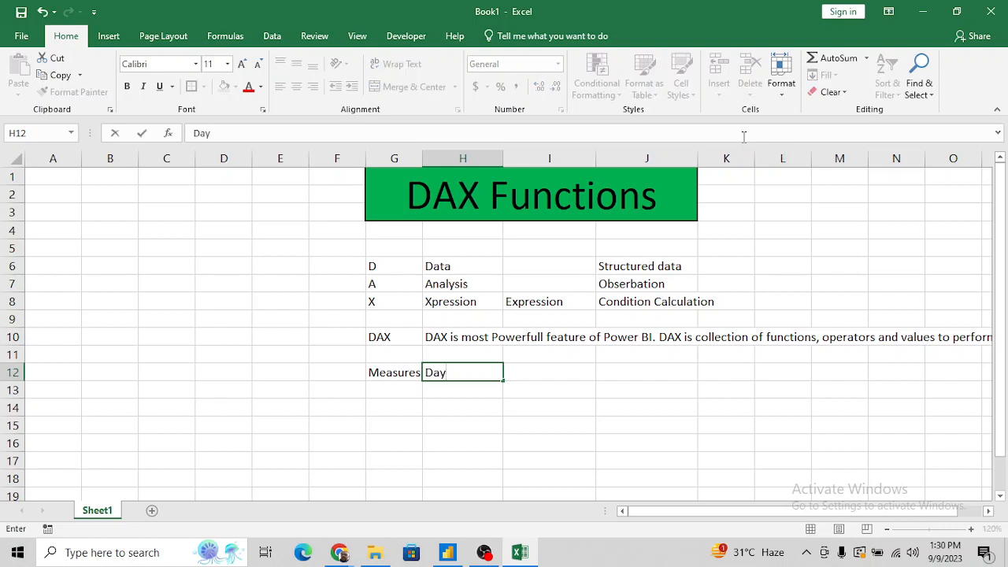
key("BackSpace")
key("BackSpace")
type("ynamic calu")
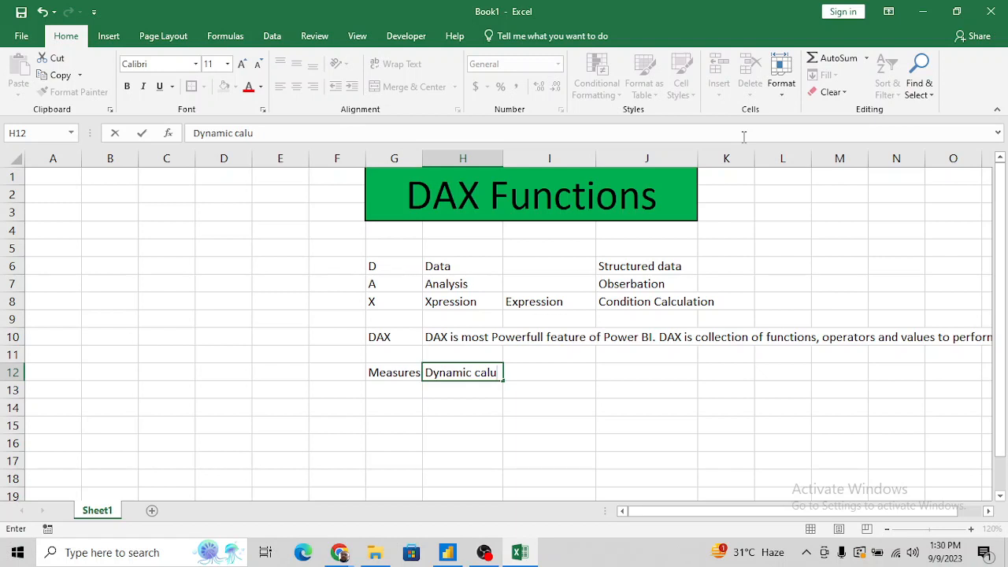
key("BackSpace")
type("culatin")
key("BackSpace")
key("BackSpace")
type("ion")
key("Return")
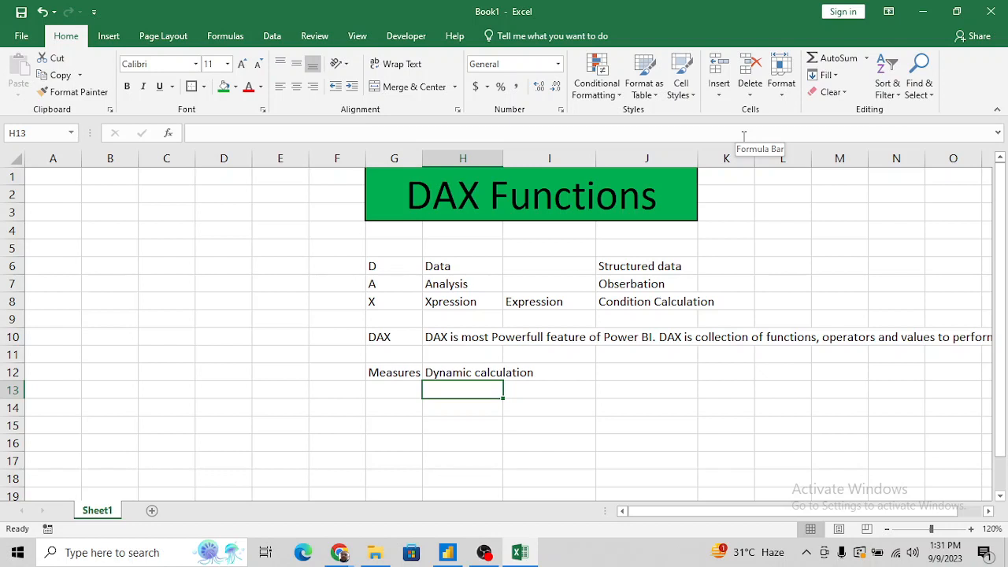
key("Up")
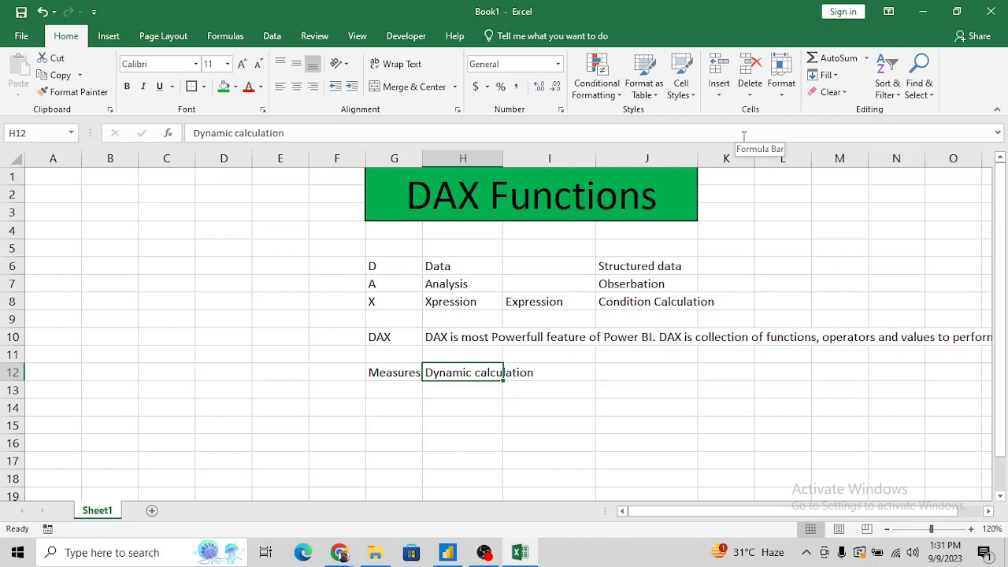
key("Down")
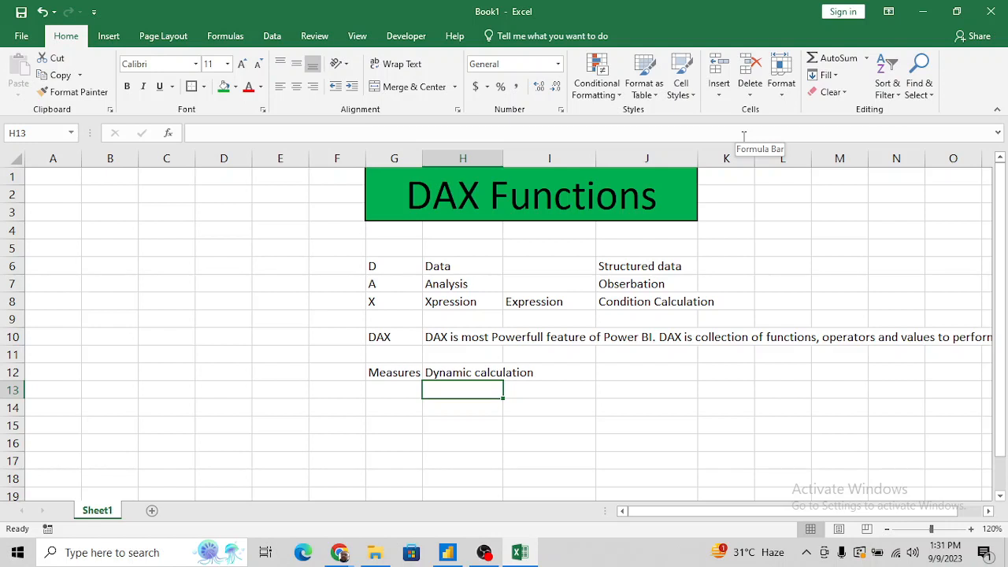
Enter "Calculated Table" in G14, leaving one empty row below the Measures entry.
key("Down")
key("Left")
type("Cal")
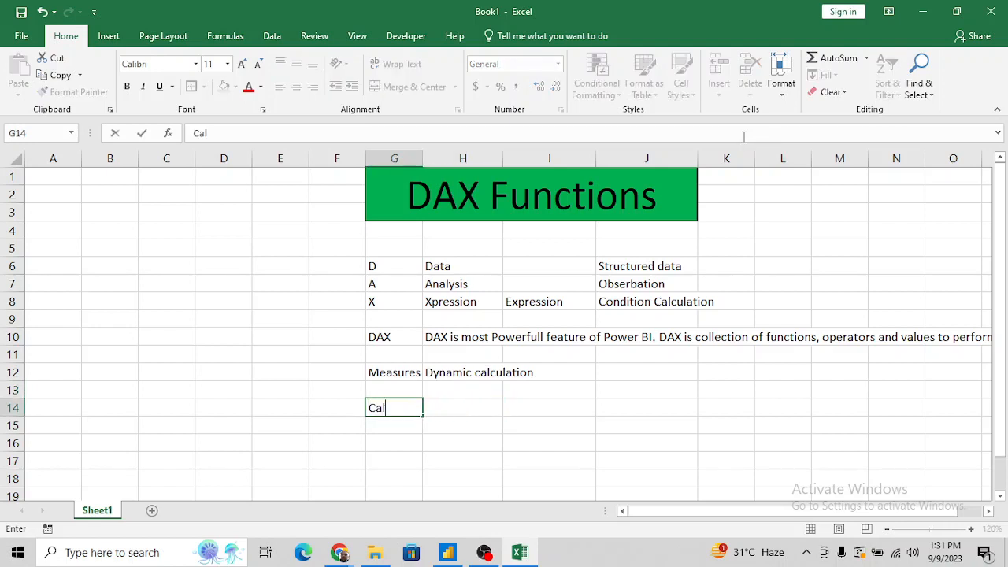
type("culated Table")
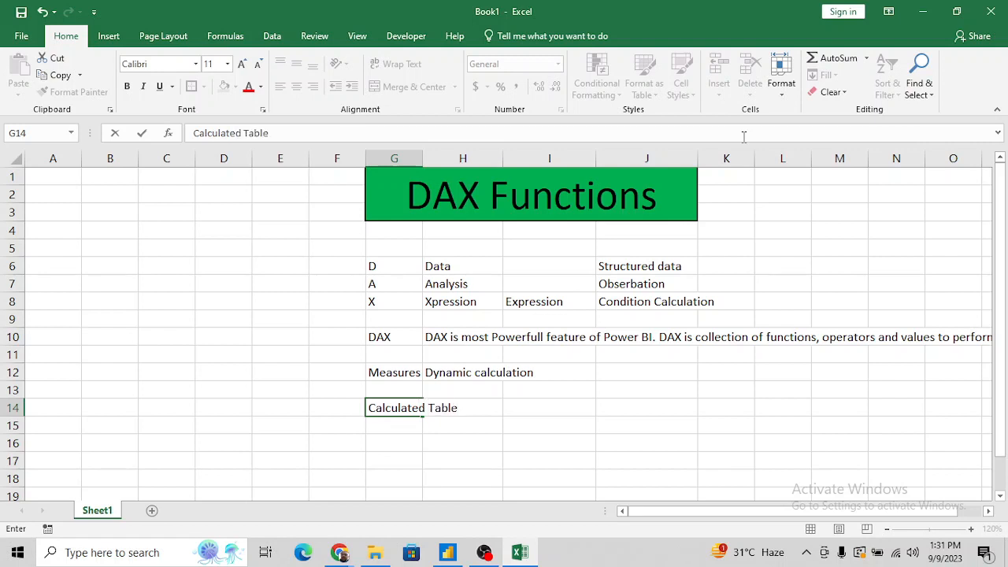
key("Return")
Enter "Calculated Table" in G15, directly below the entry in G14.
type("Calu")
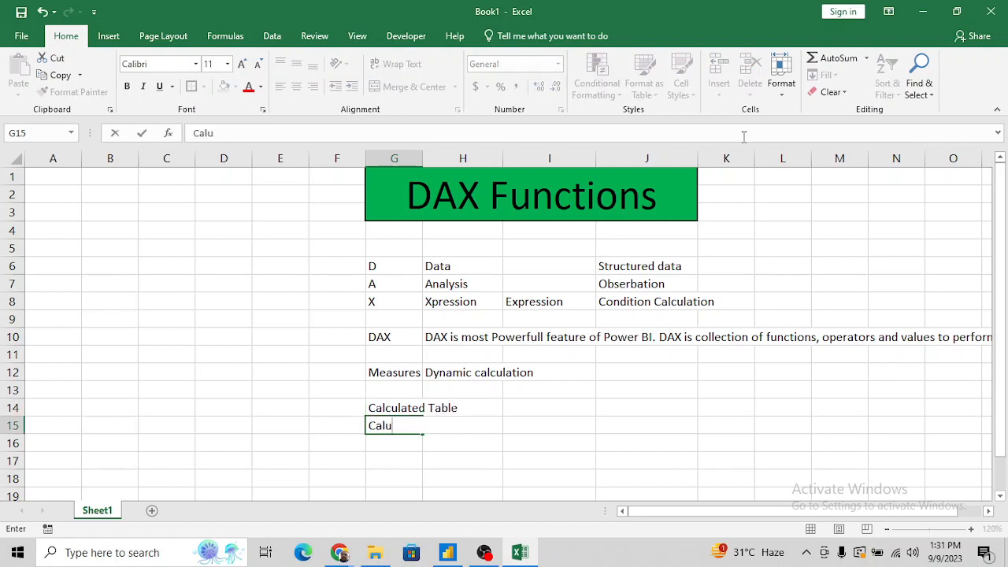
key("BackSpace")
type("culated Table")
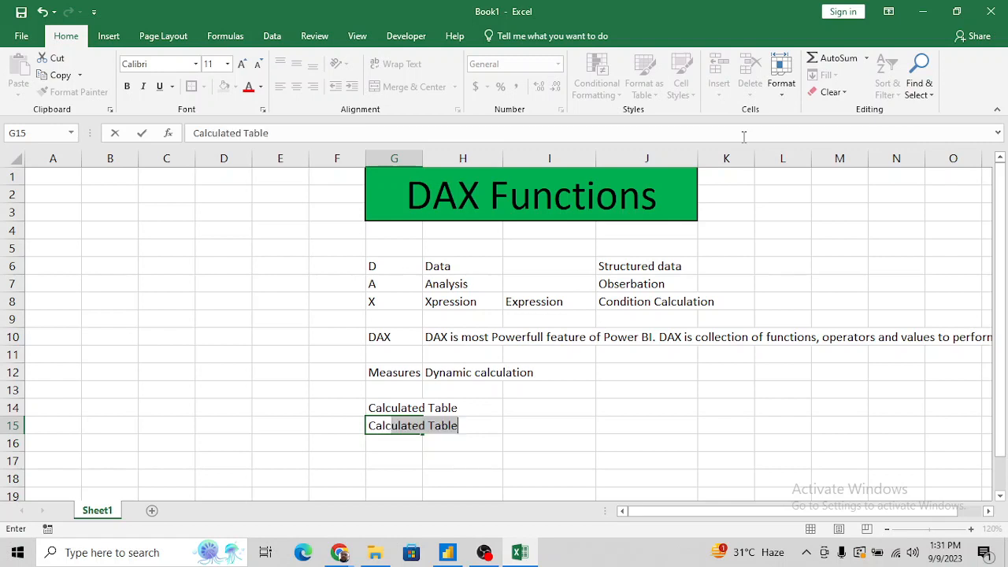
key("Return")
key("Up")
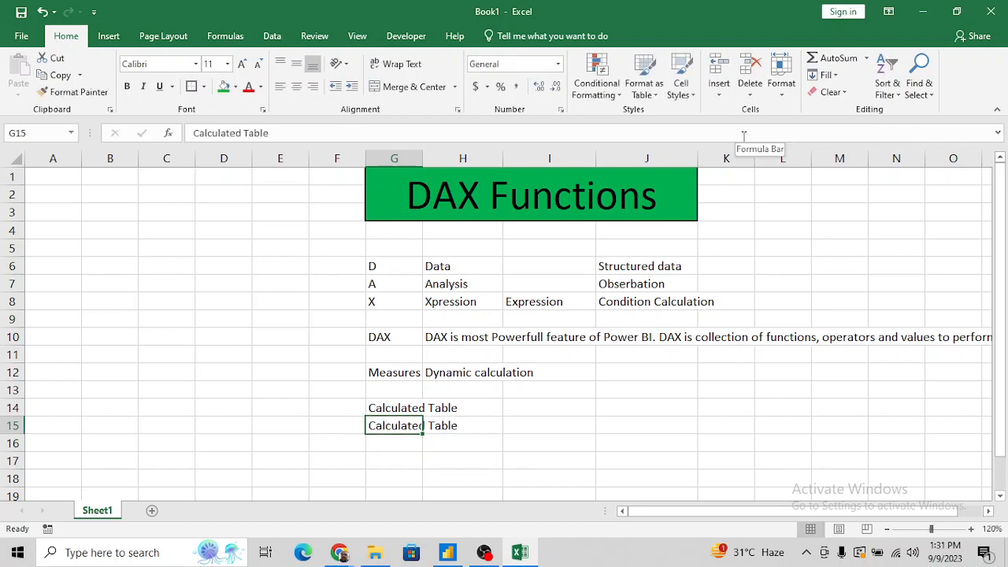
Change the duplicate entry in G15 to "Calculated Culumn".
key("F2")
key("BackSpace")
key("BackSpace")
key("BackSpace")
key("BackSpace")
key("BackSpace")
key("BackSpace")
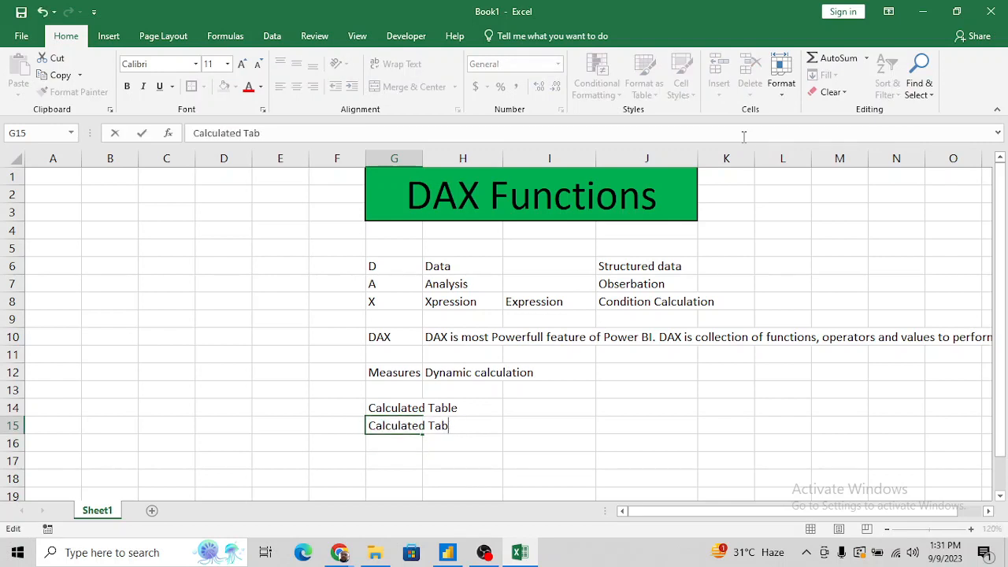
type("S")
key("BackSpace")
key("BackSpace")
key("BackSpace")
type("Culumn")
key("Return")
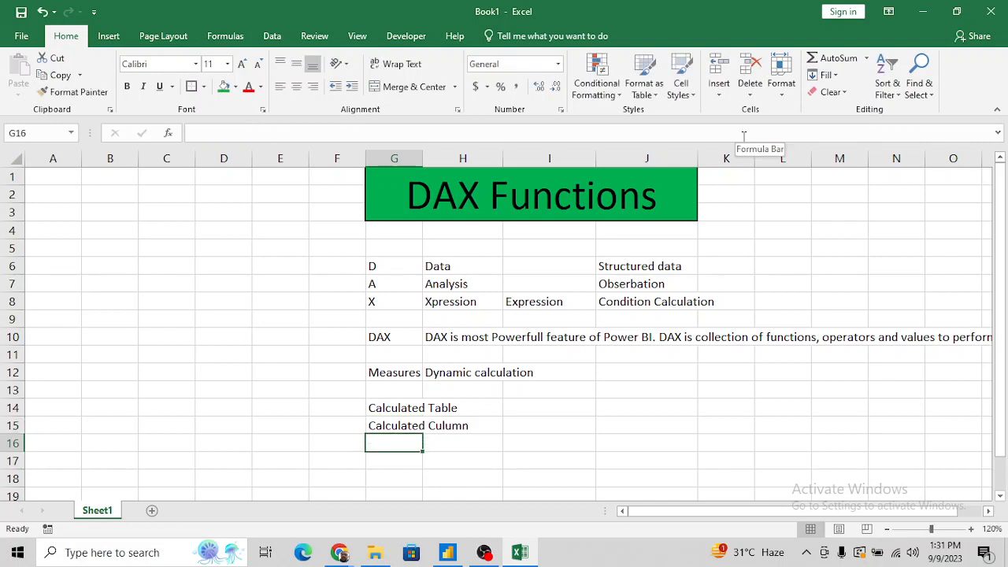
Enter "Sumarize table" in G16, directly below the Calculated Culumn entry.
type("Susm")
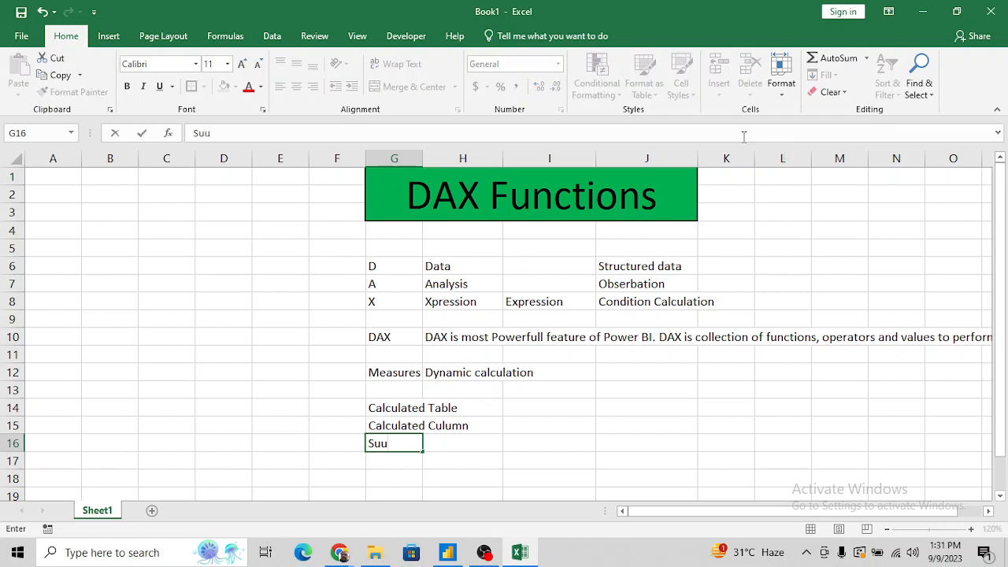
key("BackSpace")
key("BackSpace")
type("marize table")
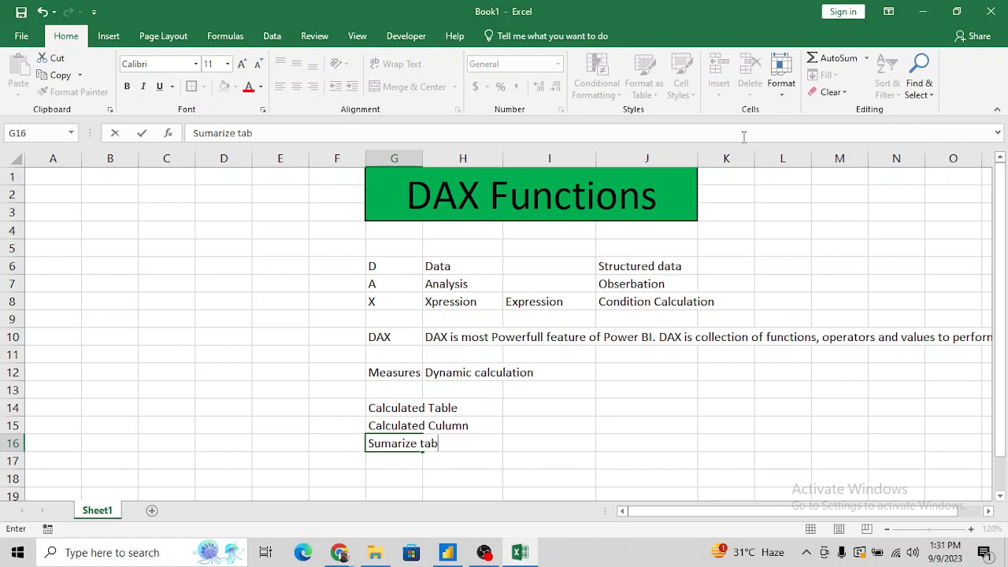
key("Return")
Enter the heading "Scope of DAX Functions" in G18, leaving one empty row below the Sumarize table entry.
key("Return")
key("Return")
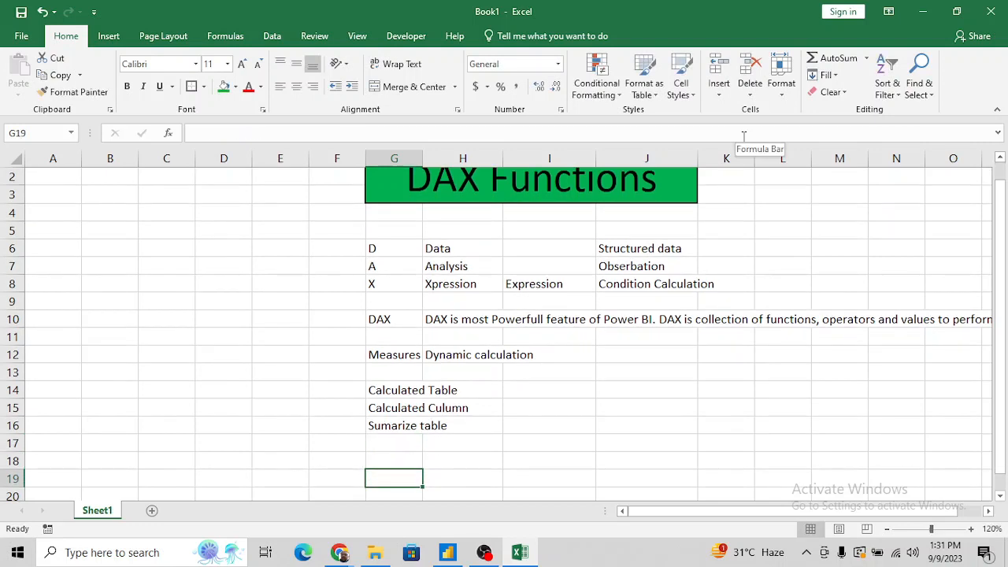
key("Return")
key("Return")
key("Return")
key("Return")
key("Return")
key("Return")
key("Return")
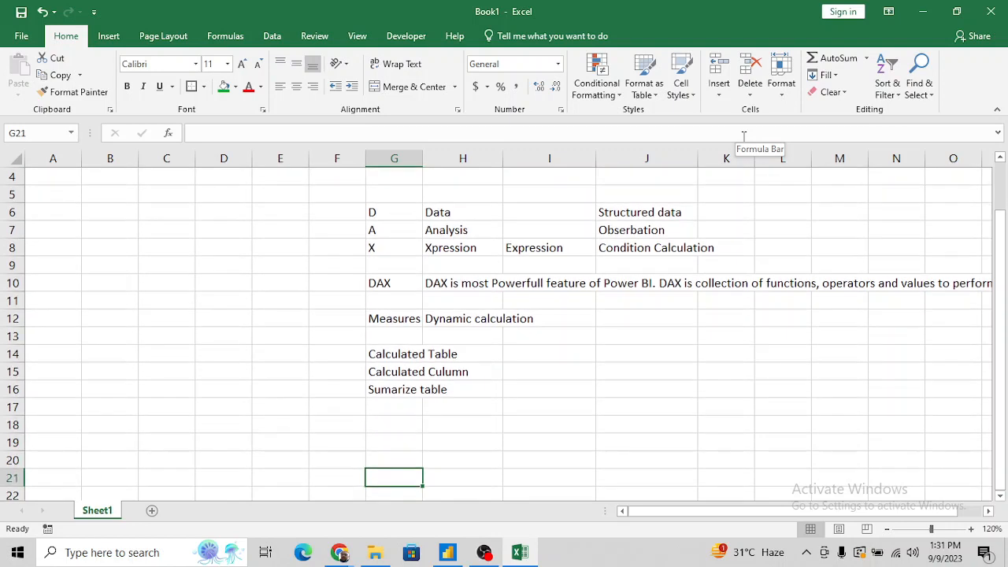
key("Up")
key("Up")
key("Up")
key("Up")
key("Up")
key("Up")
key("Up")
key("Up")
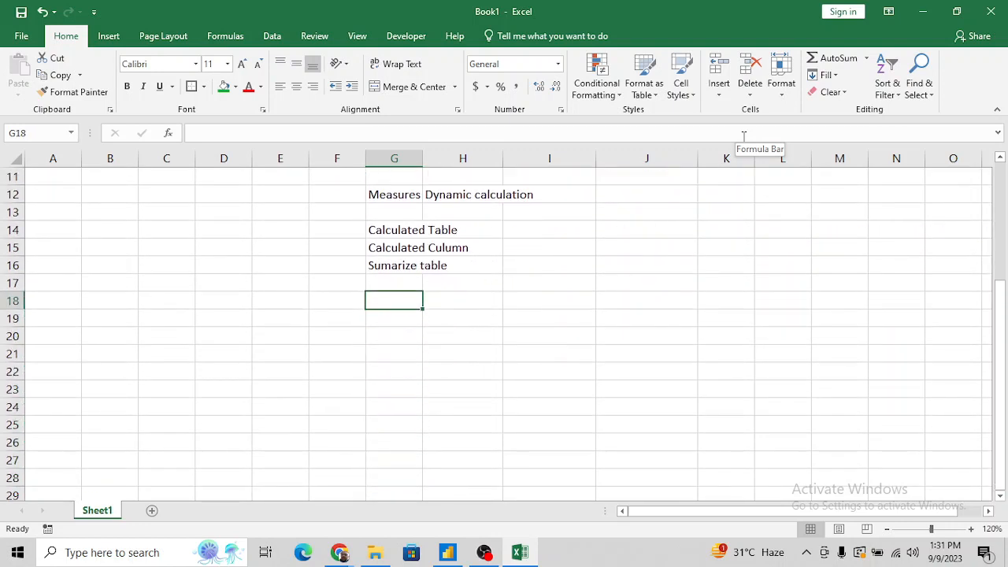
type("S")
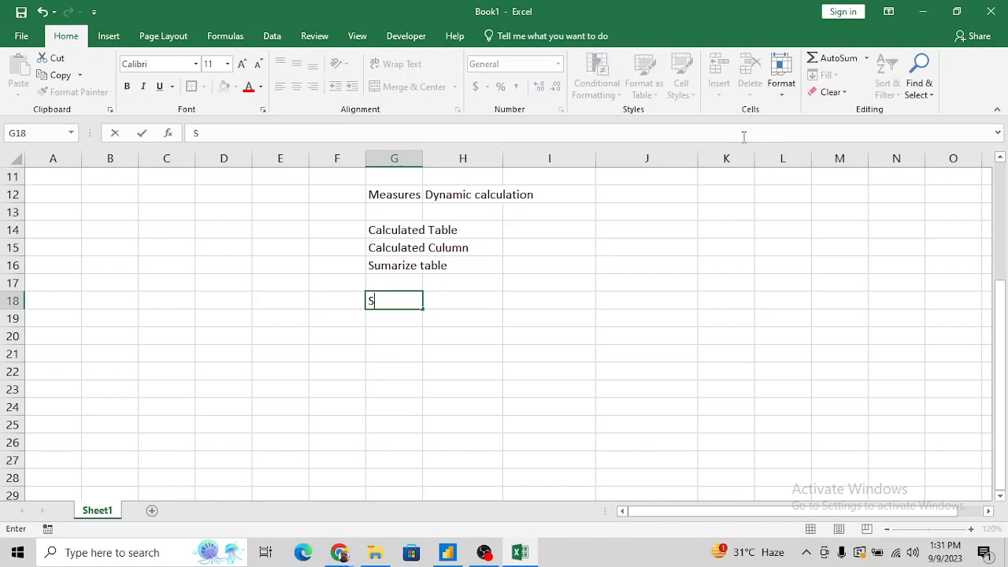
type("cope of DAX ")
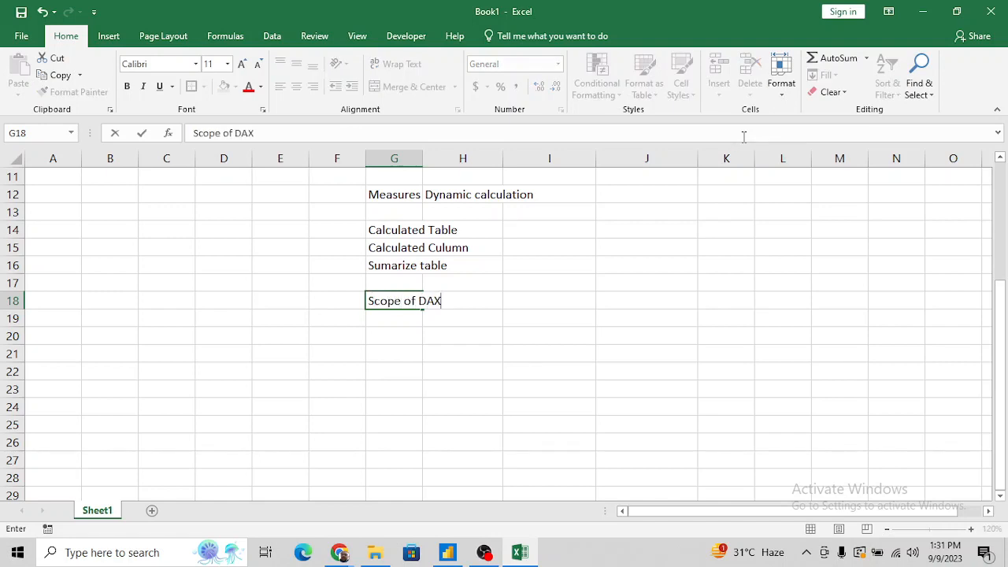
type("Functions")
key("Return")
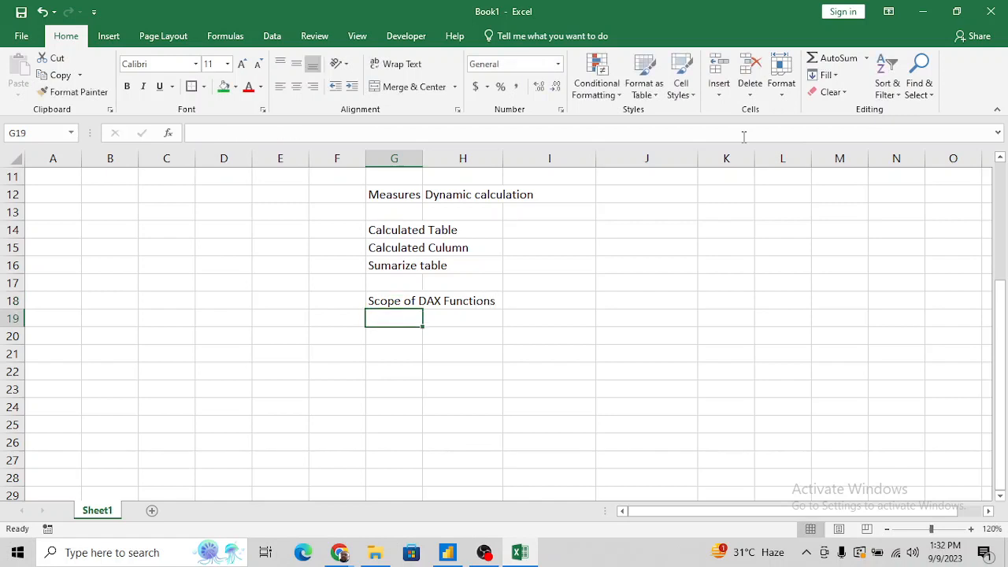
Make the "Scope of DAX Functions" heading in G18 bold and underlined.
key("Up")
key("ctrl+b")
key("ctrl+u")
Enter "New Measure" in G20 and "New Column" in G21, leaving one empty row below the scope heading.
key("Down")
key("Down")
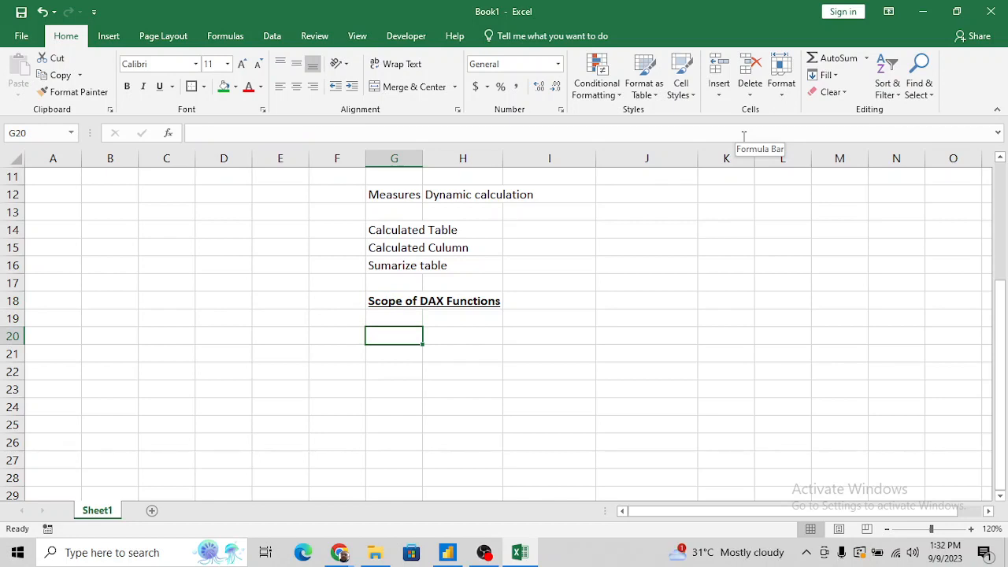
type("New ")
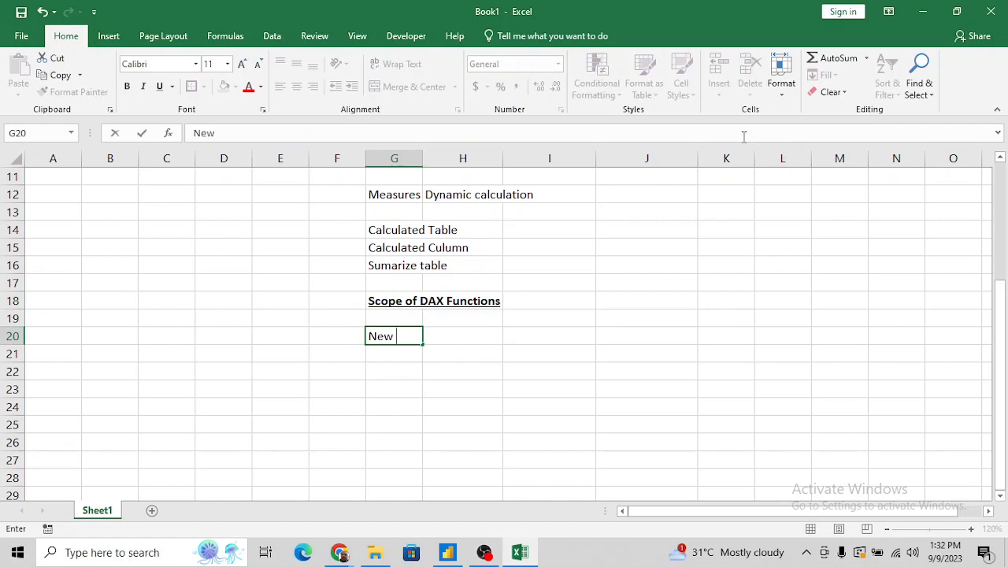
type("Measure")
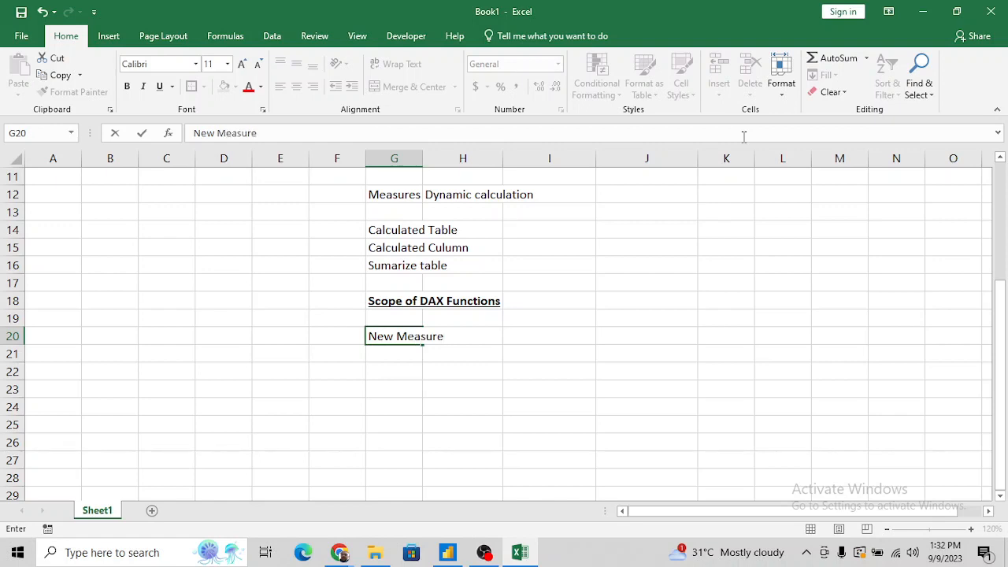
key("Return")
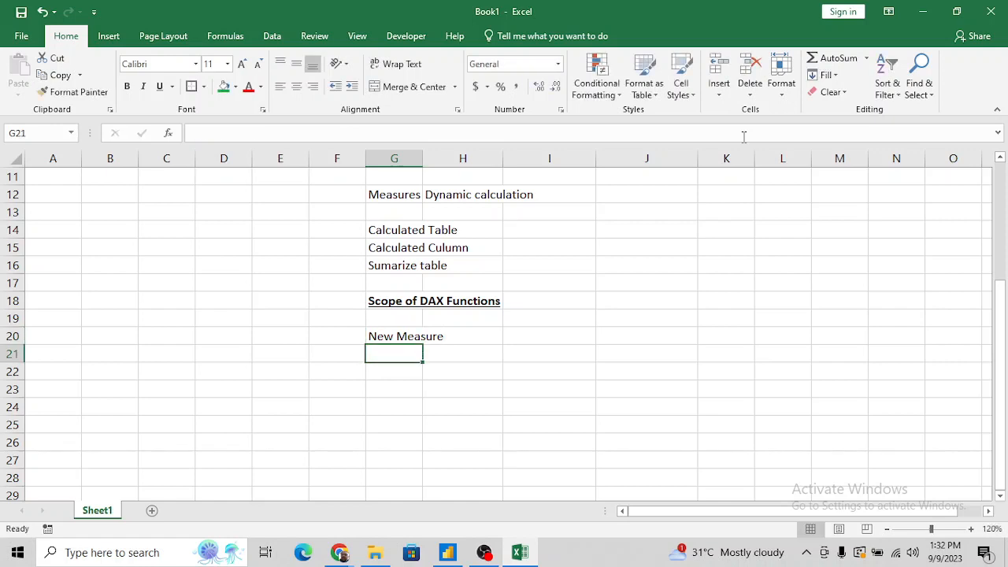
type("New Column")
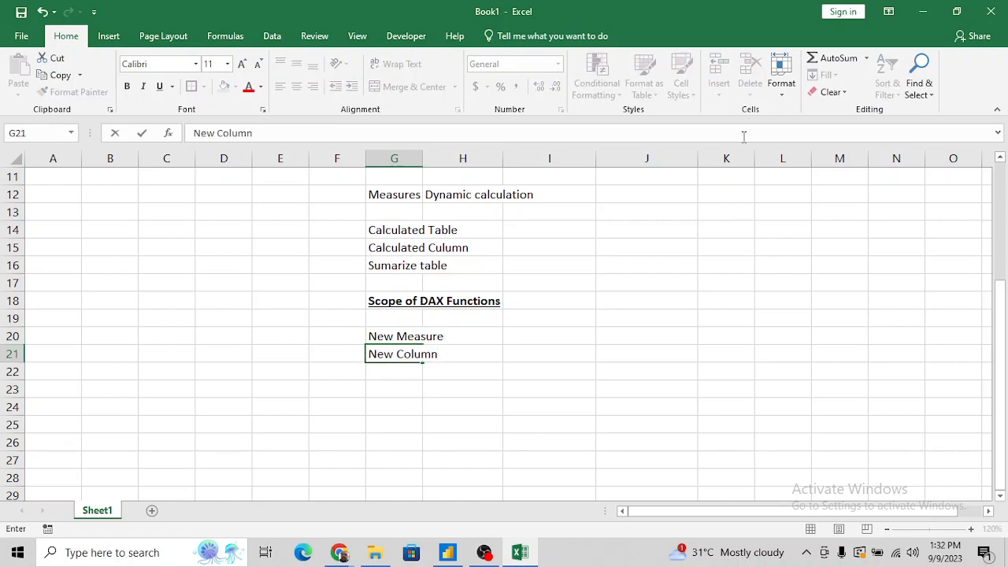
key("Return")
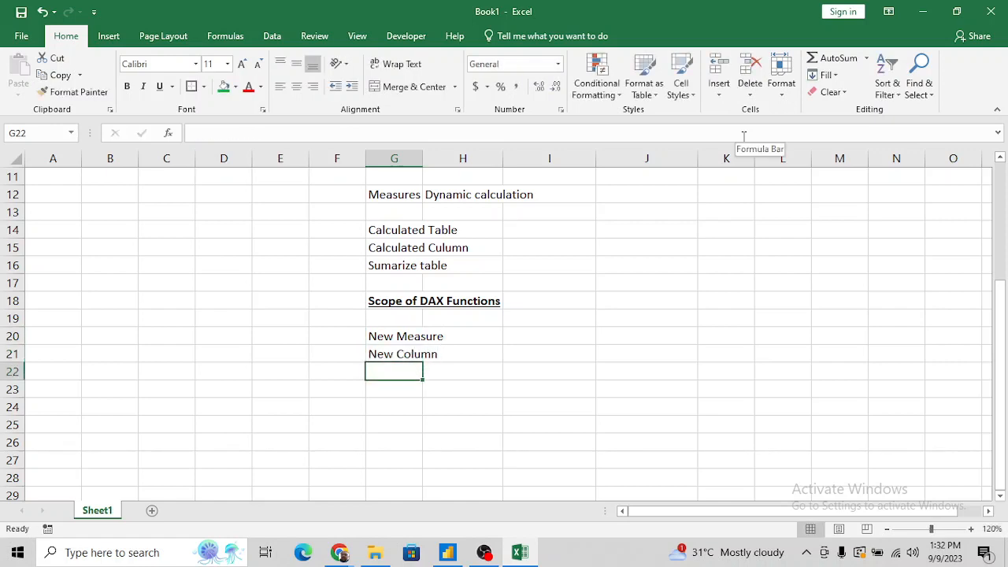
Continue the scope list with "New Table" in G22 and "Quick Measure" in G23.
type("New Ta")
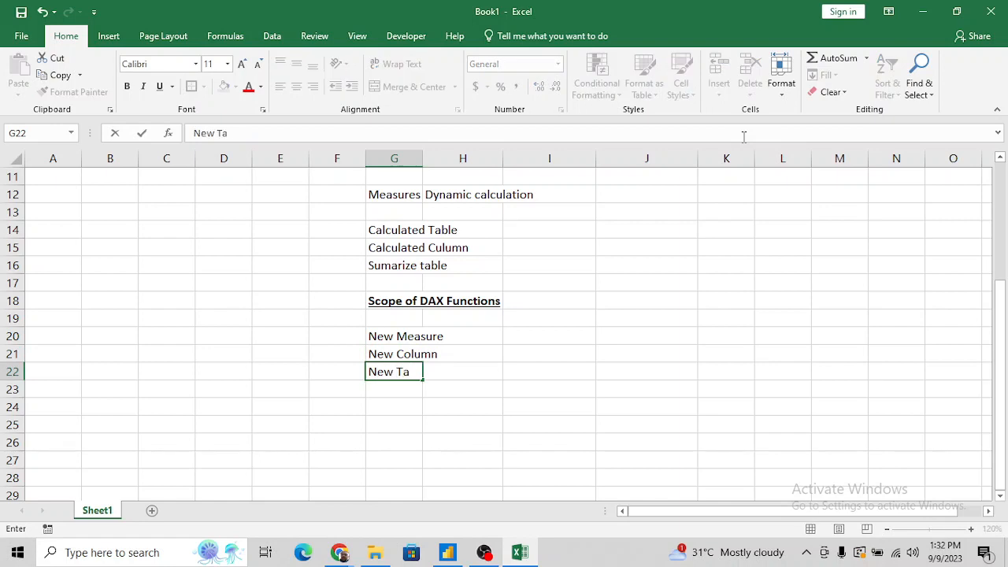
type("ble")
key("Return")
type("Q")
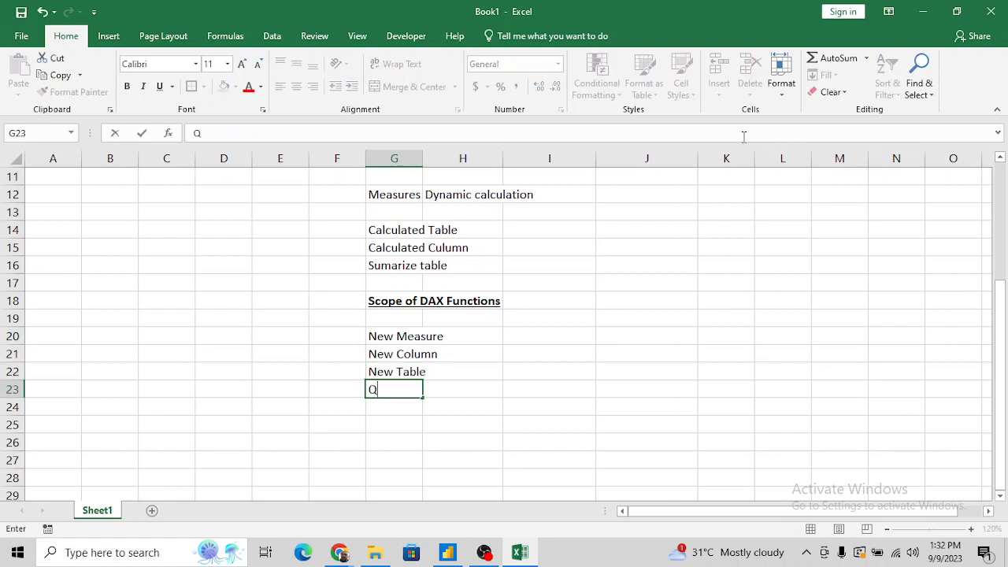
type("uick Mear")
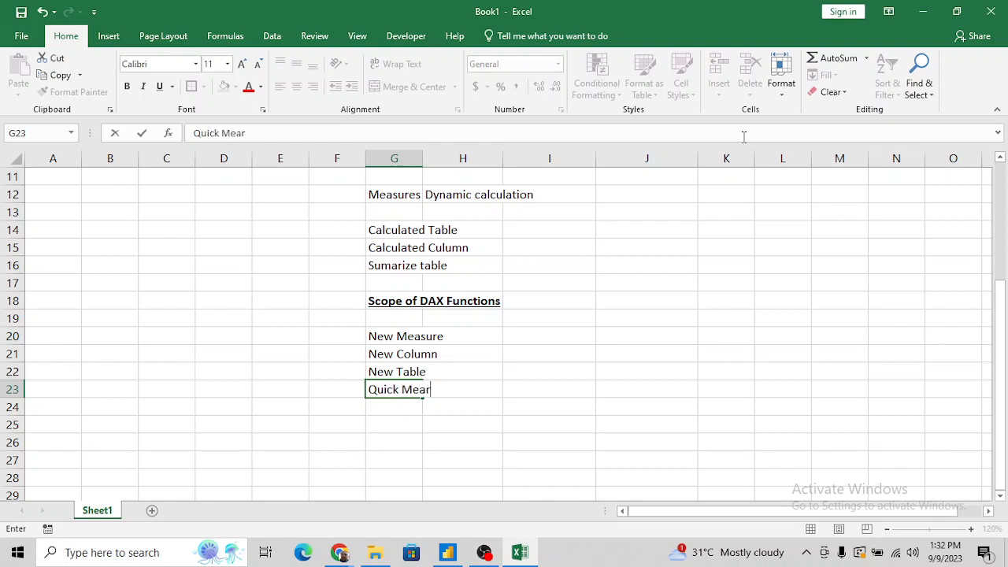
key("BackSpace")
type("sure")
key("Return")
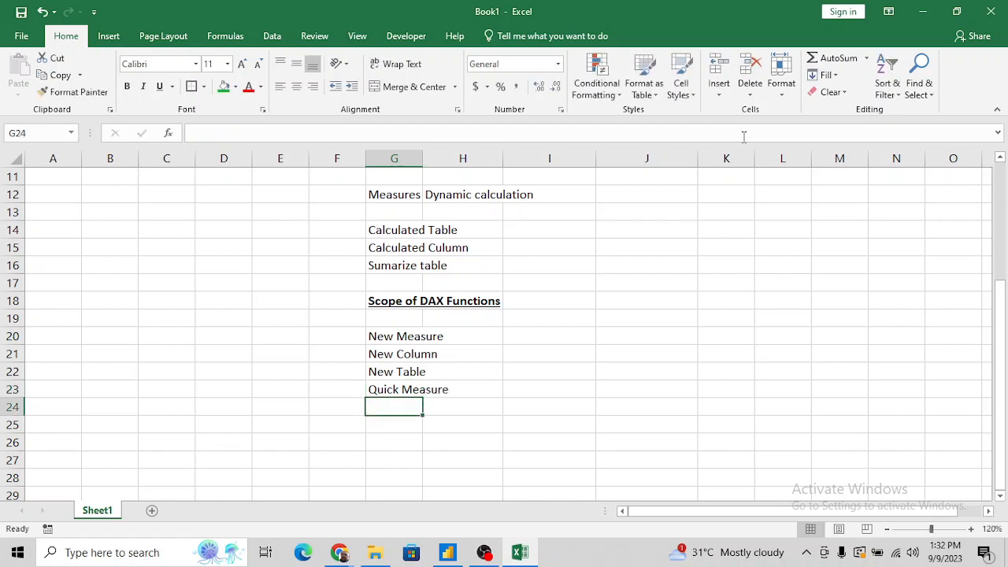
AutoFit the width of column G to the scope list entries in G20:G23.
key("Up")
key("Up")
key("Up")
key("Up")
key("Up")
key("Down")
key("Down")
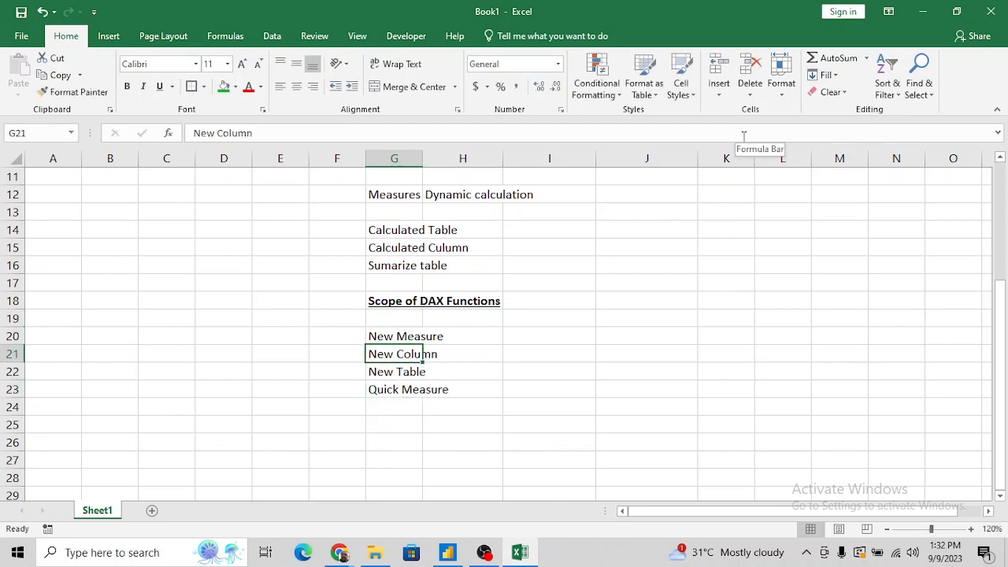
key("Up")
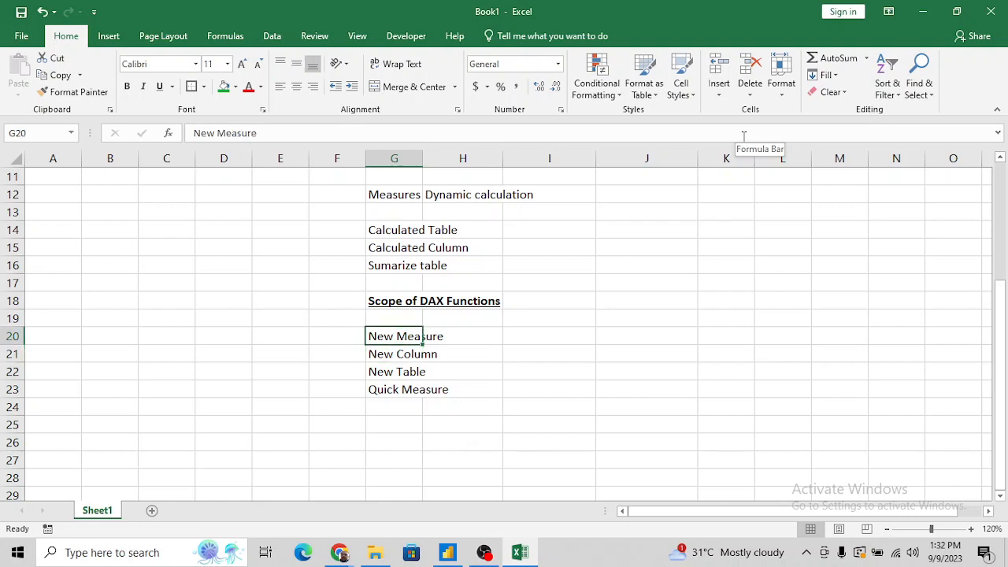
key("Up")
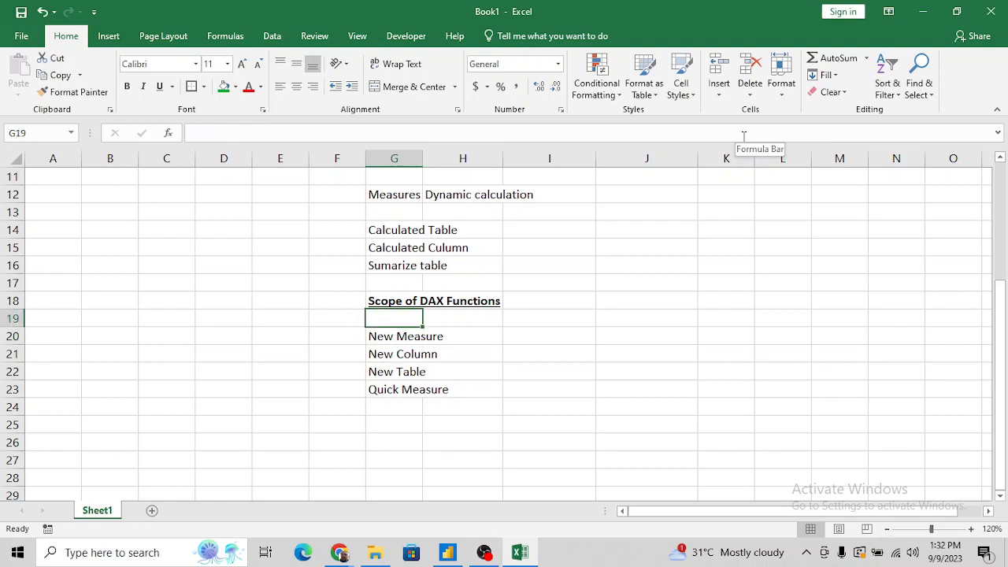
key("Down")
key("Down")
key("Right")
key("Up")
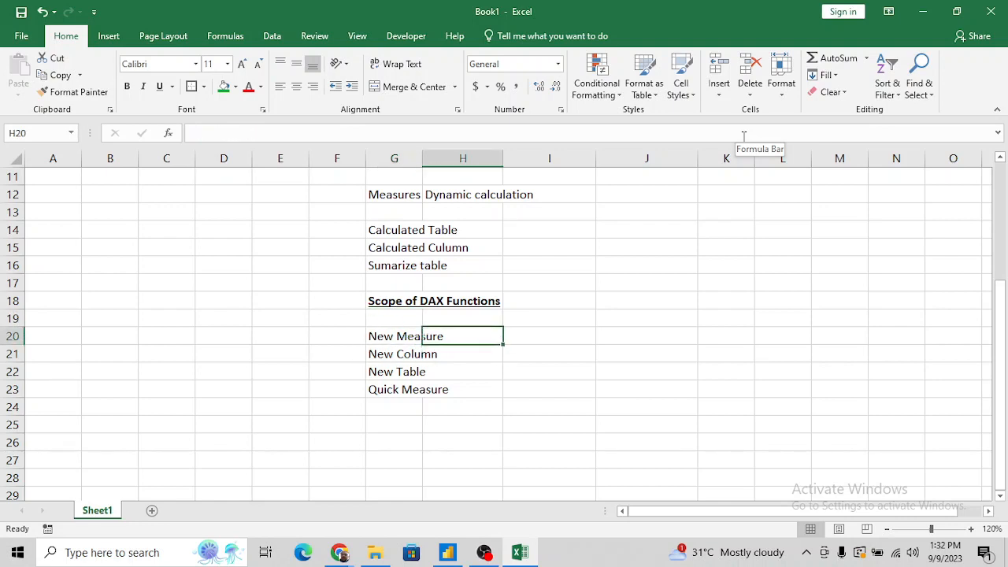
key("Left")
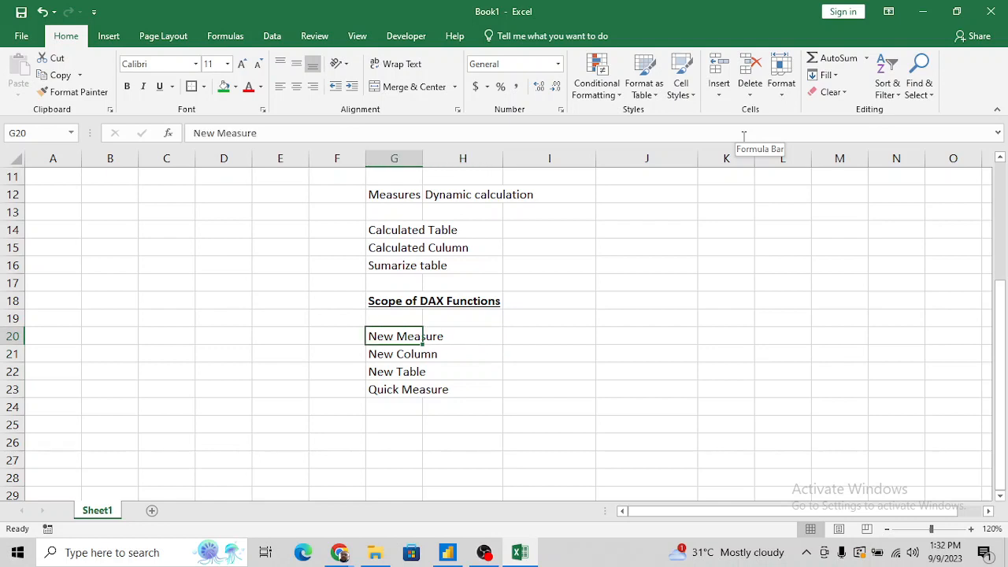
key("ctrl+shift+Down")
key("alt+o")
key("c")
key("a")
Enter "System defiend / wizard based" in H23 as the explanation for Quick Measure.
key("Right")
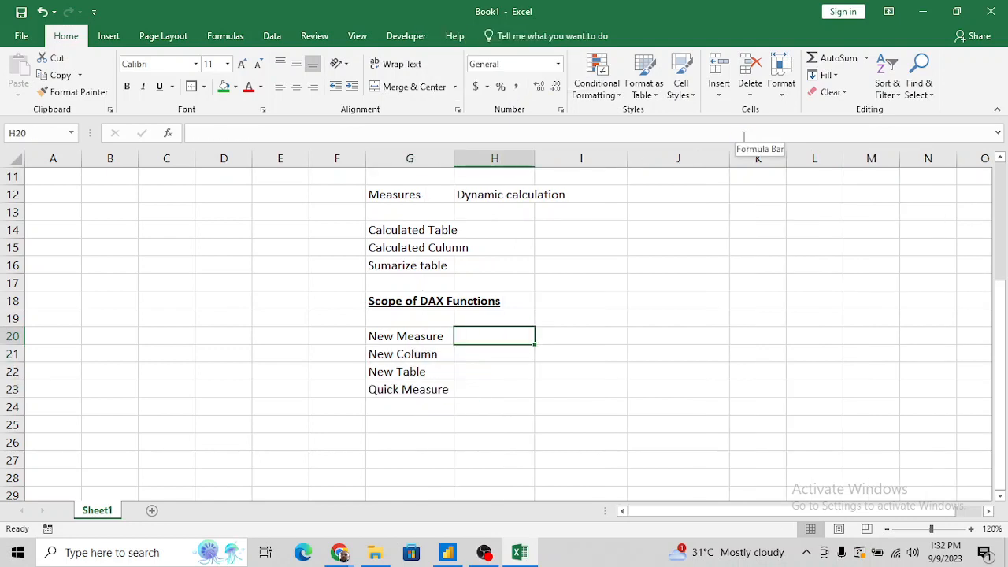
key("Down")
key("Down")
key("Down")
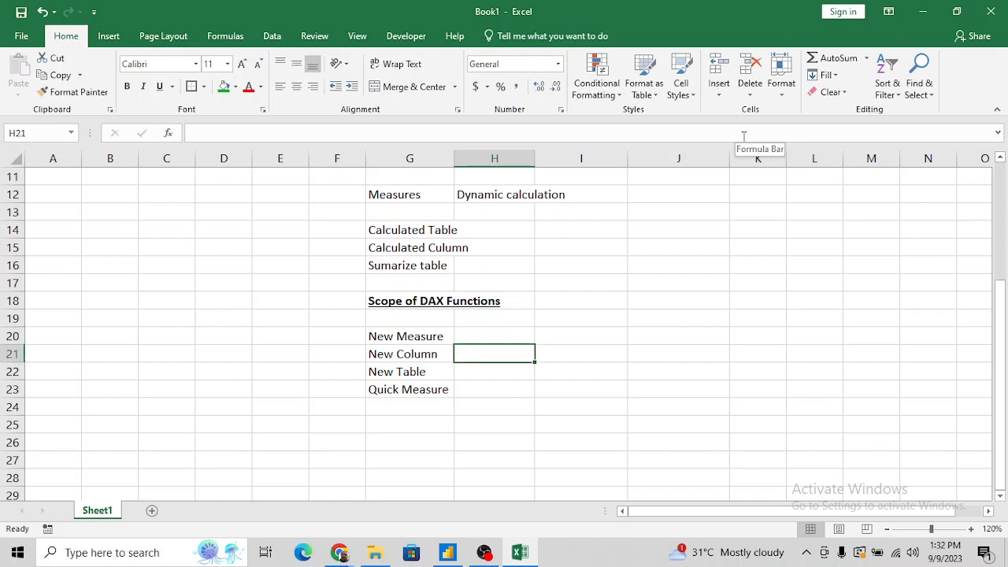
type("Syste")
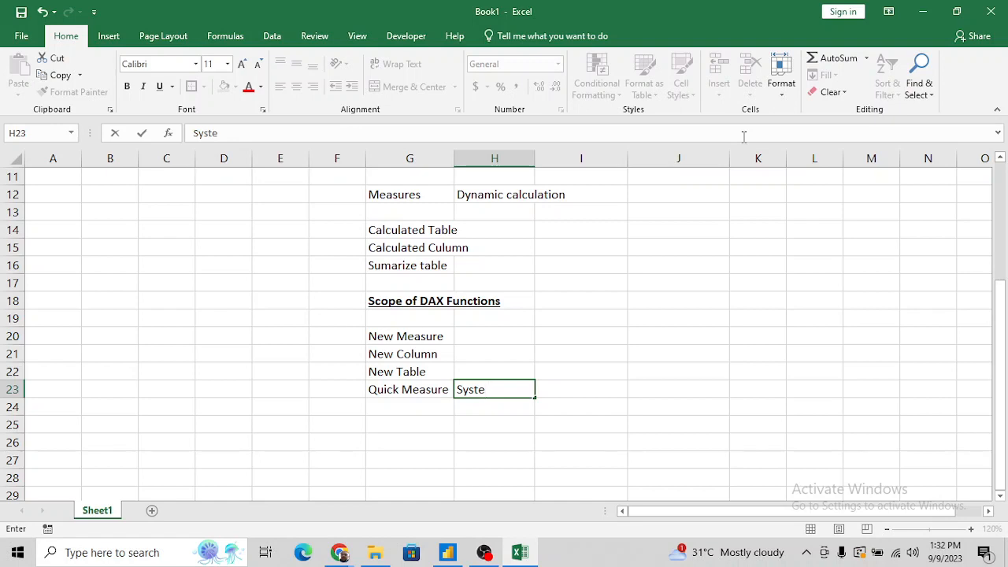
type(" m")
type(" decined")
key("BackSpace")
key("BackSpace")
key("BackSpace")
key("BackSpace")
type("fiend")
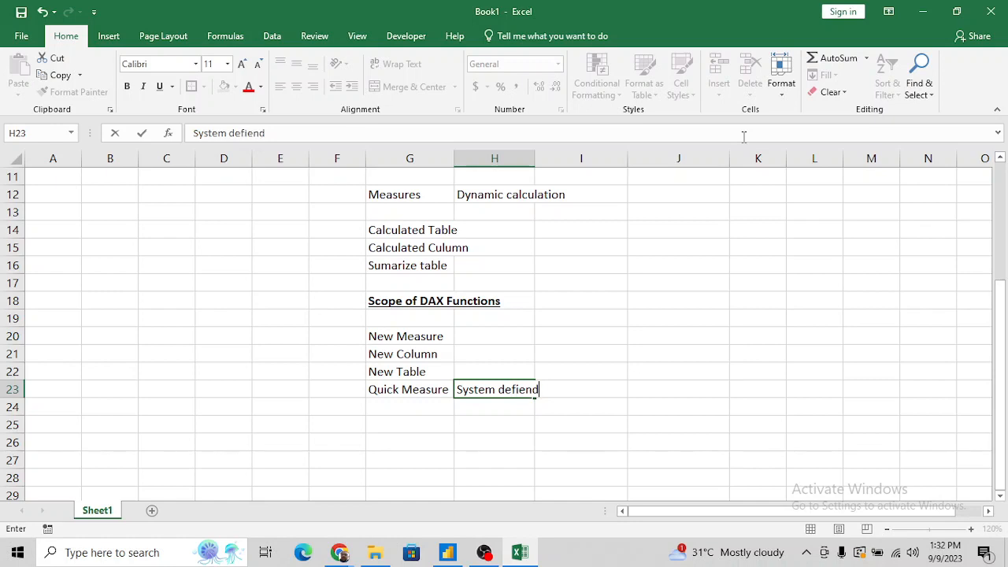
type(" / wis")
key("BackSpace")
type("zard based")
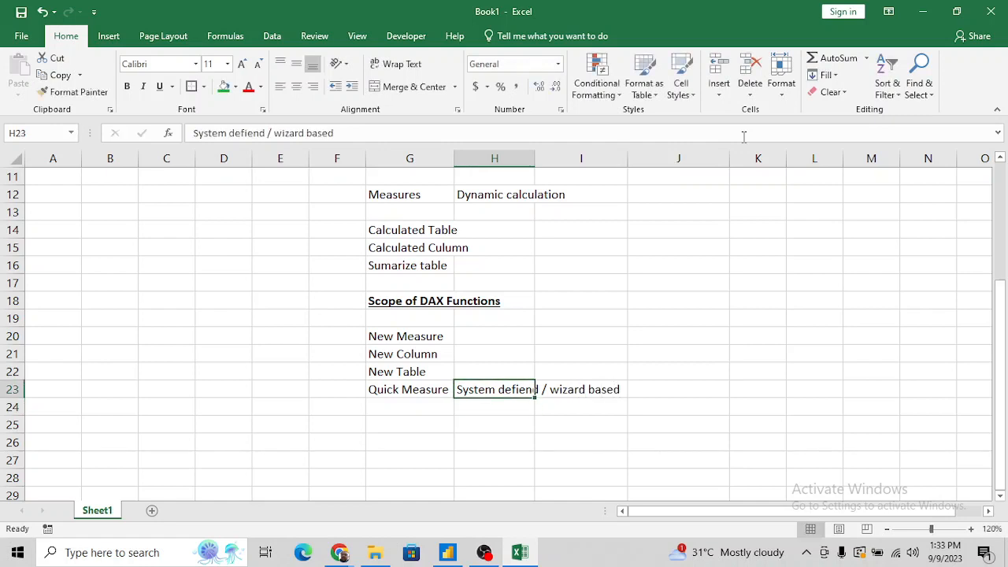
Enter "user defined" in H20 as the explanation for New Measure.
key("Up")
key("Up")
key("Up")
type("user d")
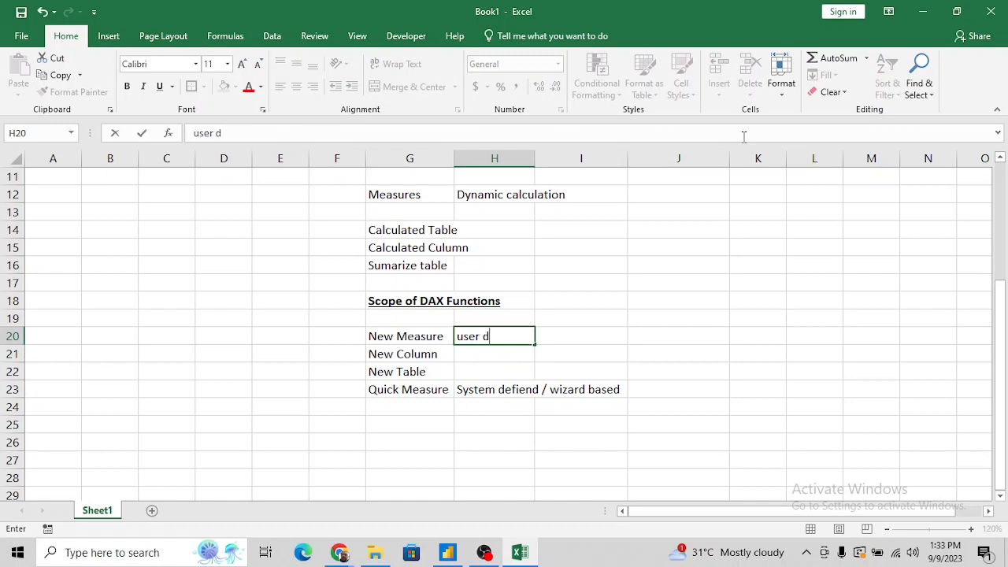
type("efined")
key("Return")
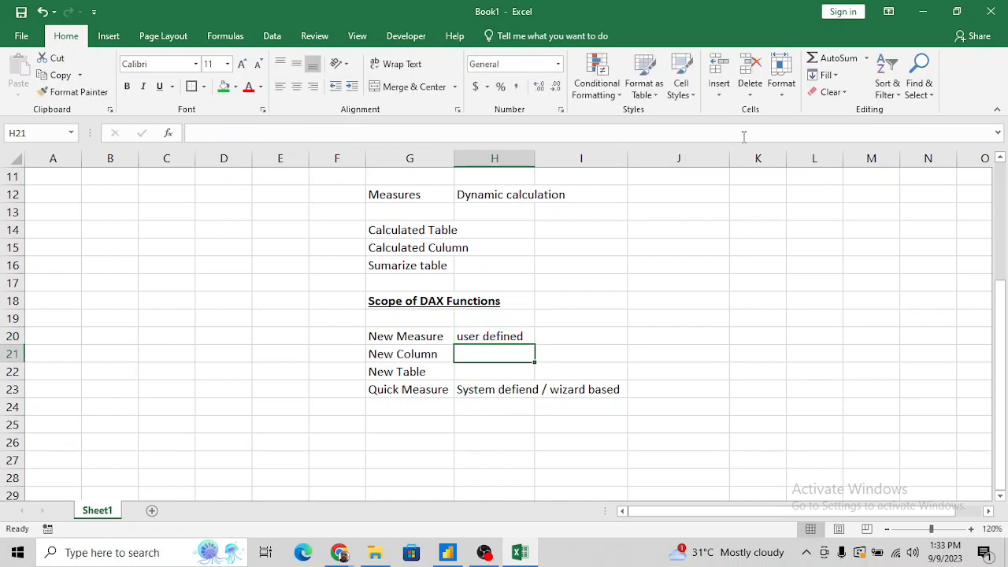
Fill the "user defined" text from H20 down through H22 for New Column and New Table.
key("Up")
key("shift+Down")
key("shift+Down")
key("ctrl+d")
key("Down")
key("Down")
key("Down")
key("Down")
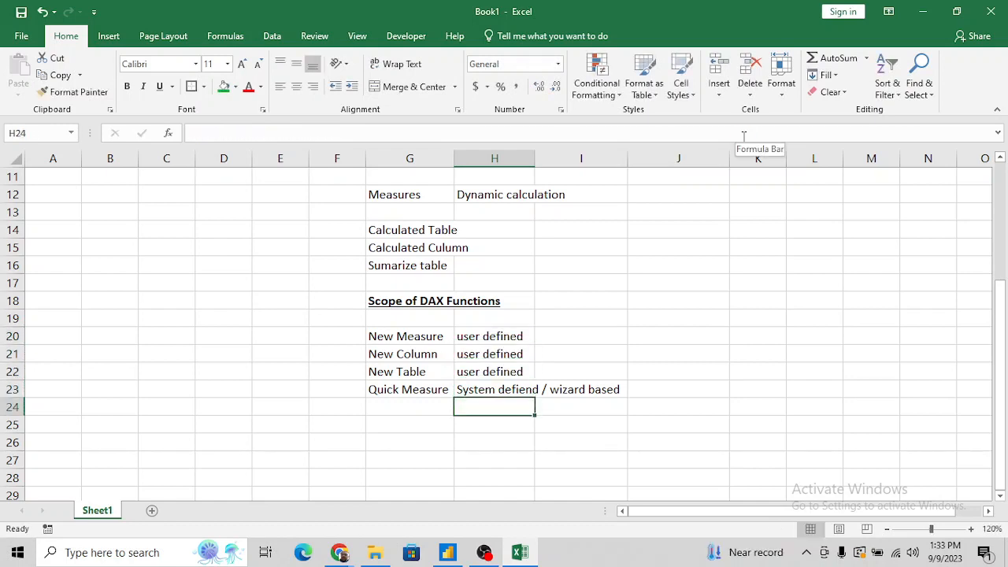
key("Left")
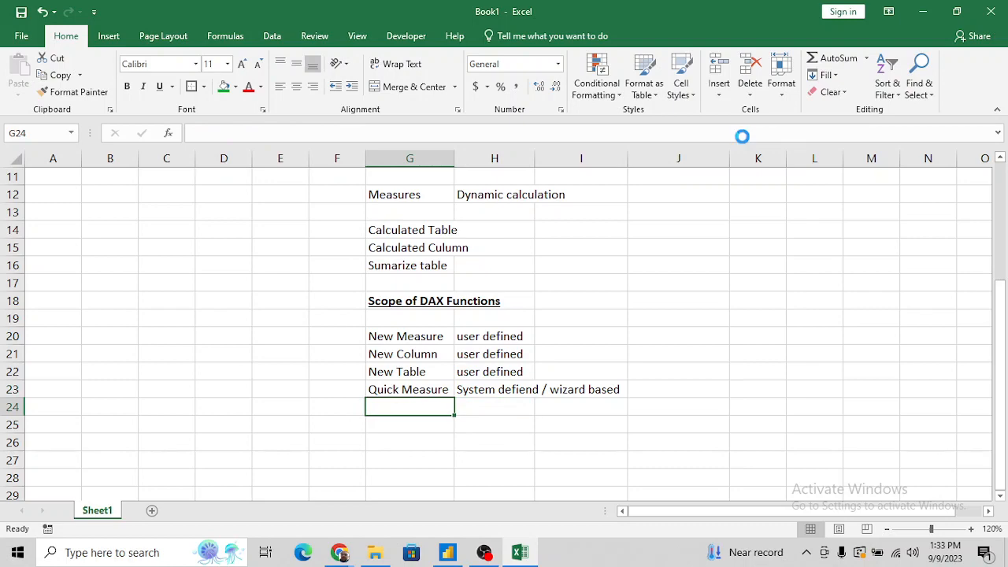
key("ctrl+s")
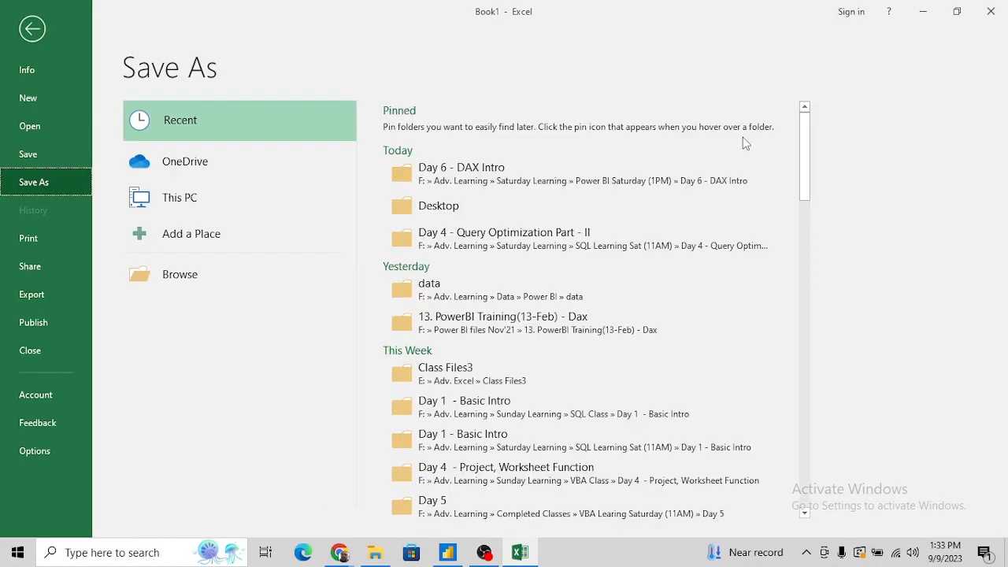
key("Escape")
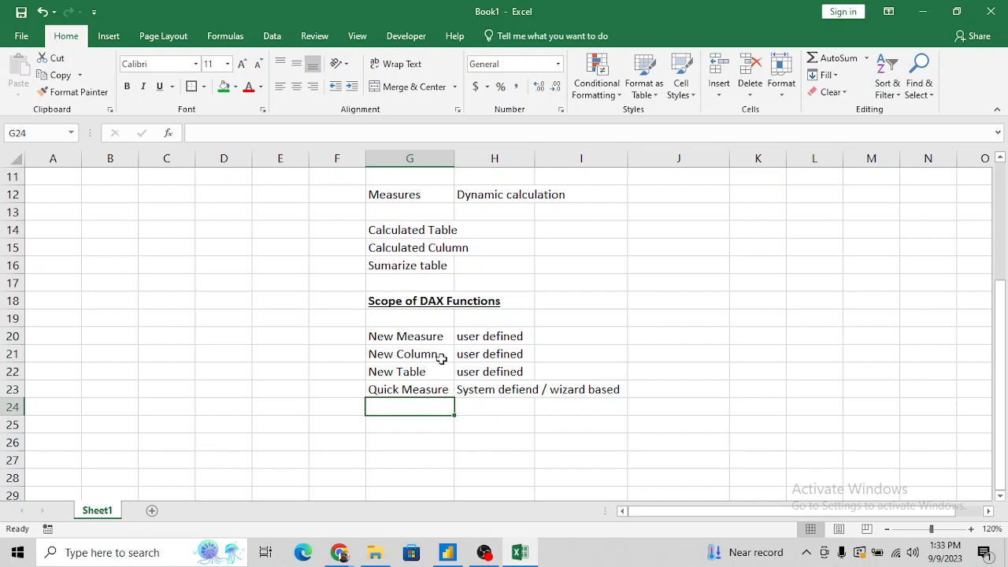
Save the workbook as "DAX Functions" in the Day 6 - DAX Intro folder.
key("ctrl+s")
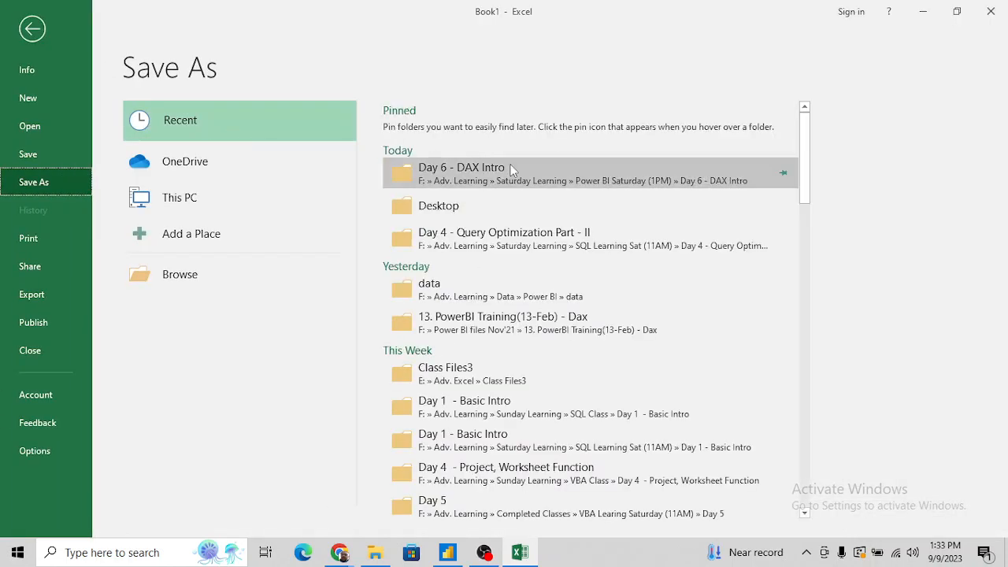
left_click(472, 185)
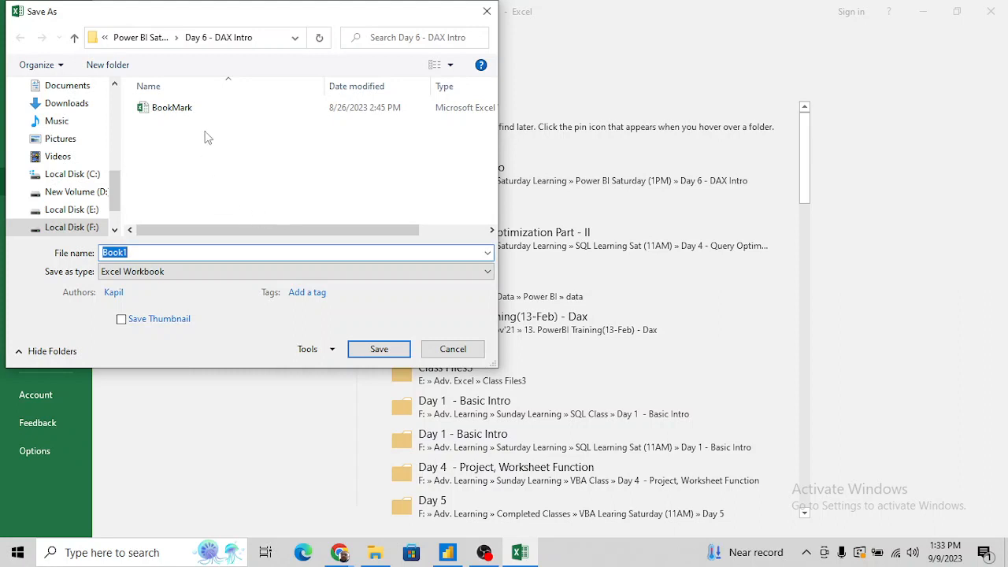
left_click(146, 252)
key("BackSpace")
key("BackSpace")
key("BackSpace")
key("BackSpace")
key("BackSpace")
left_click(375, 348)
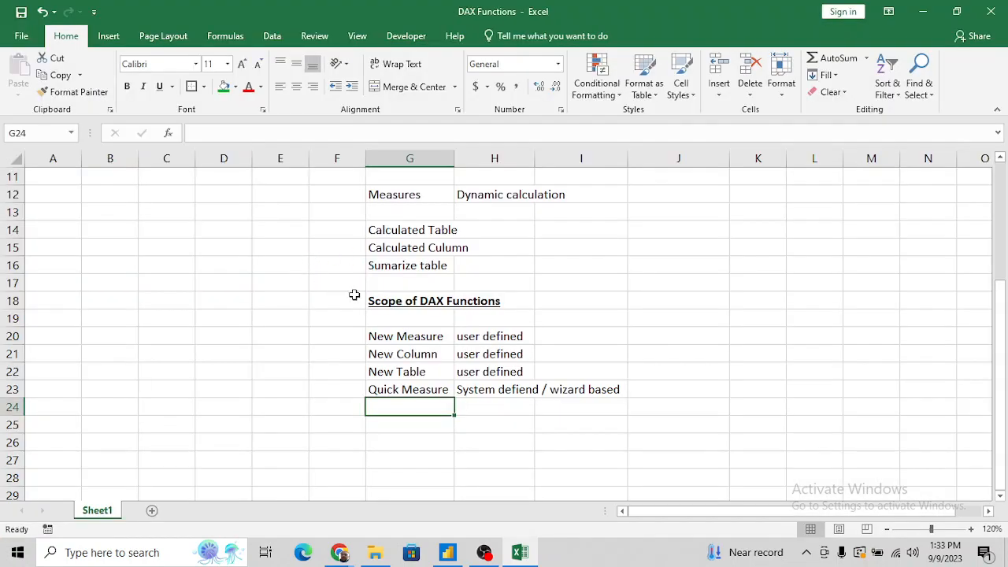
Switch to Power BI Desktop and expand the financials table to list its fields.
left_click(397, 345)
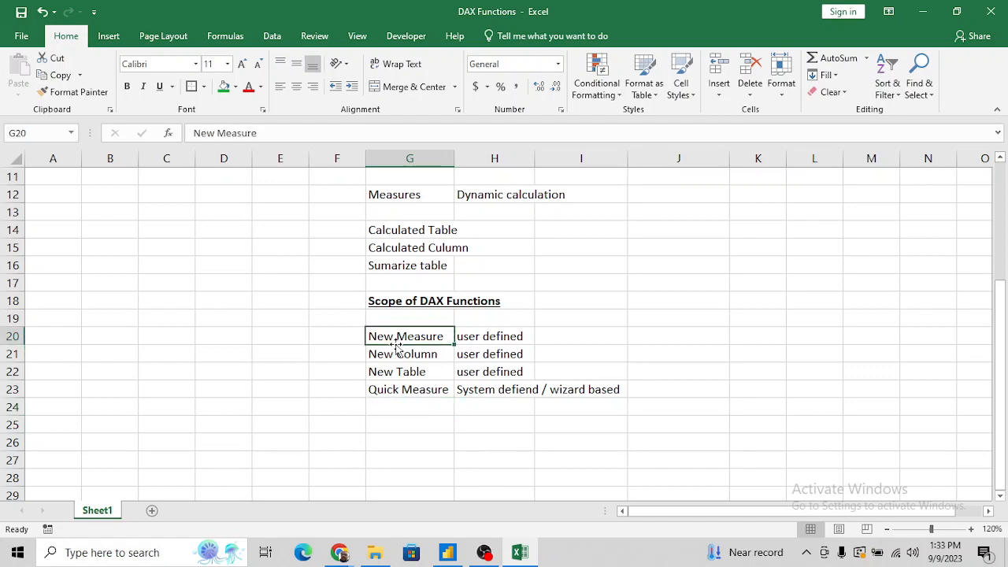
key("alt+Tab")
key("alt+Tab")
key("alt+Tab")
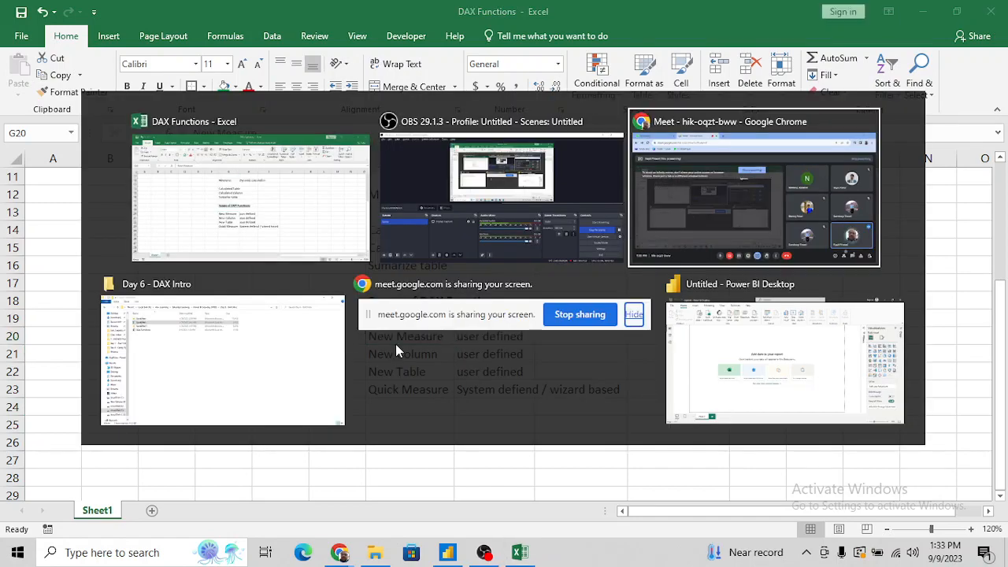
key("alt+Tab")
key("alt+Tab")
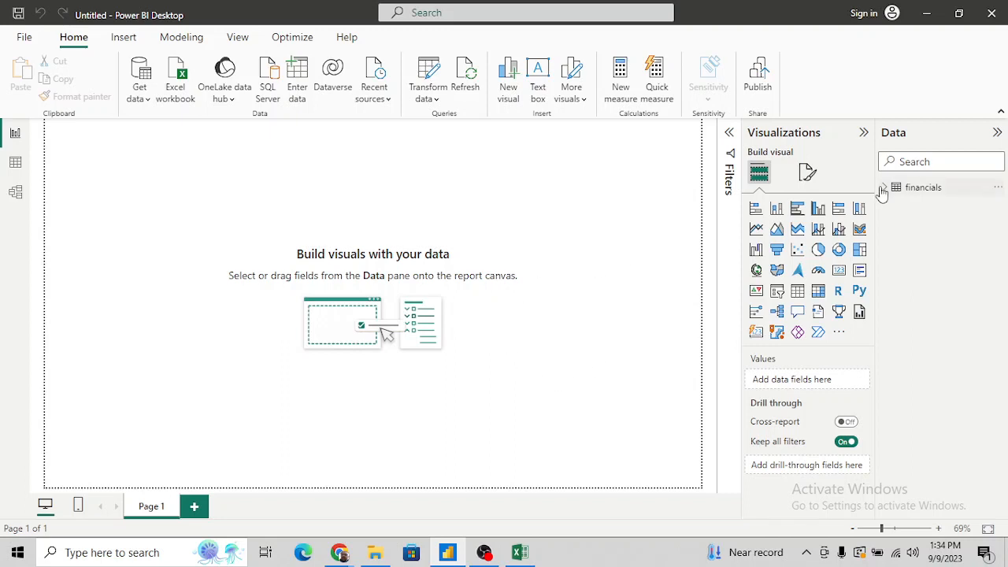
left_click(882, 189)
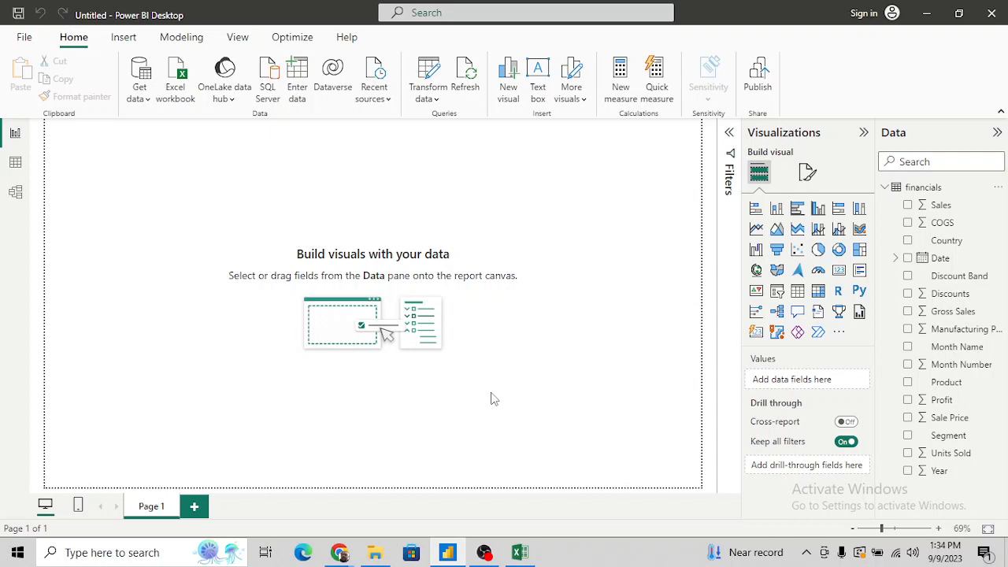
Return to the DAX Functions workbook in Excel and review the explanations for New Measure, New Column and New Table.
key("alt+Tab")
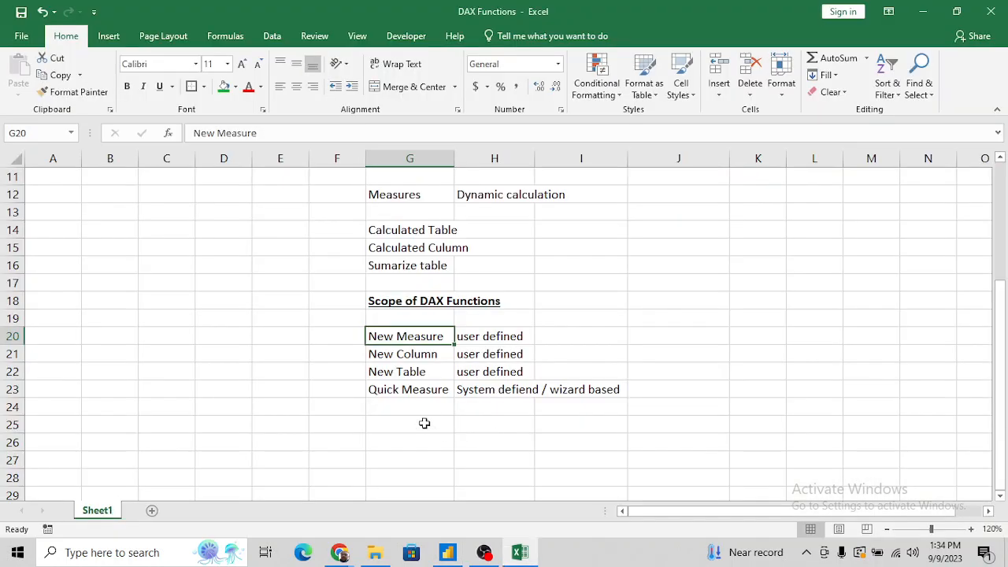
left_click(468, 354)
key("Up")
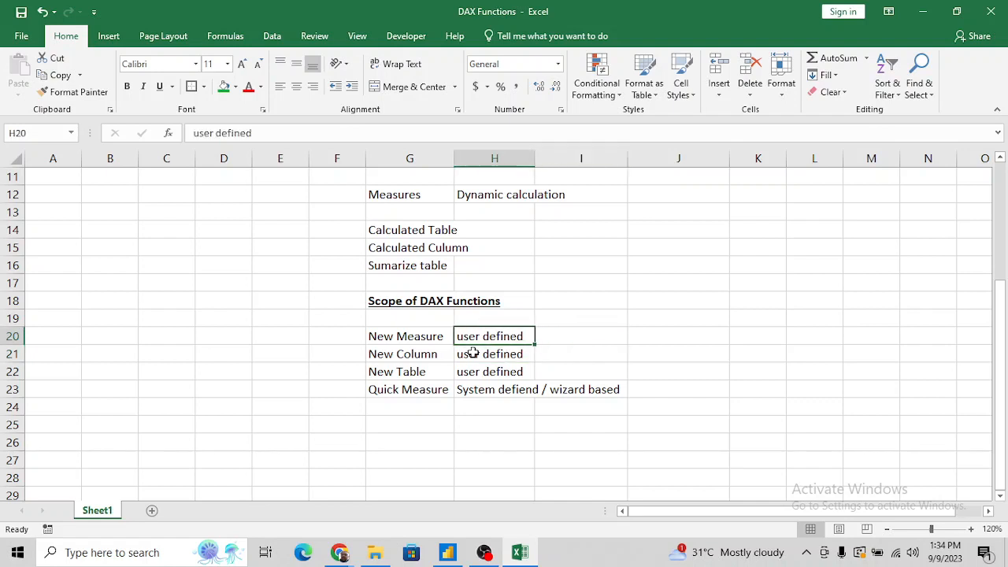
key("Down")
key("Down")
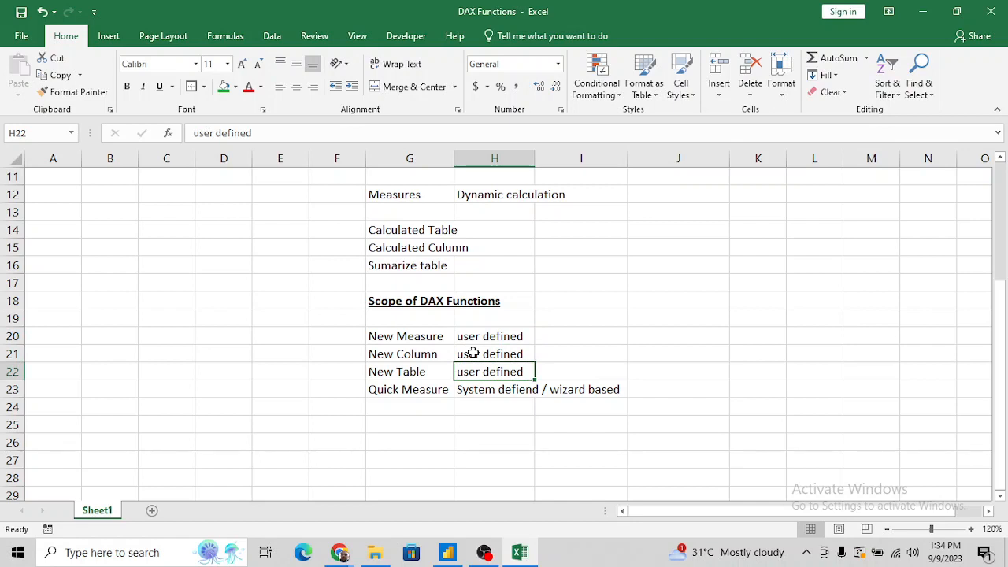
Switch to Power BI Desktop and examine where measure, column and table calculations are offered in the report view, table view and financials table options.
key("alt+Tab")
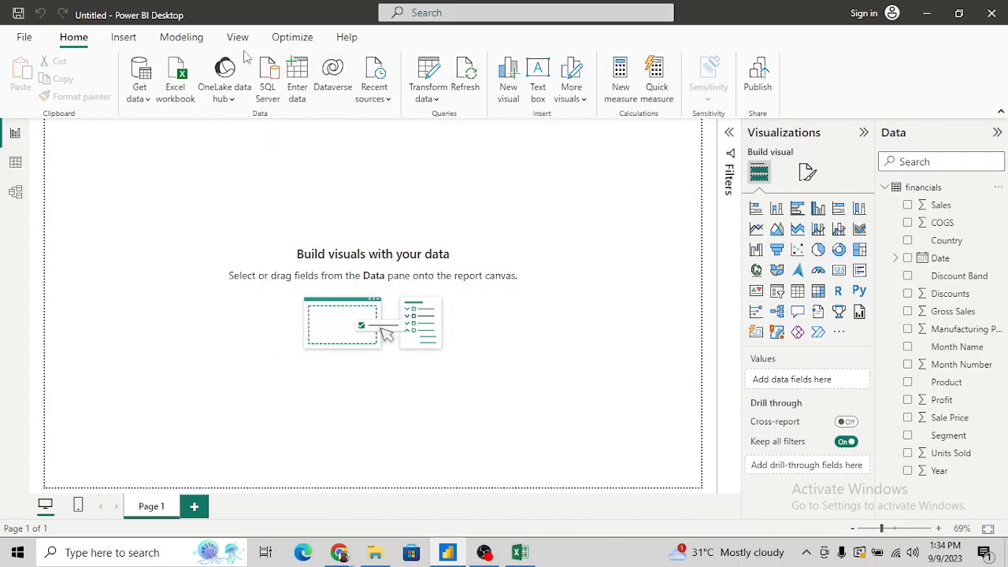
left_click(131, 37)
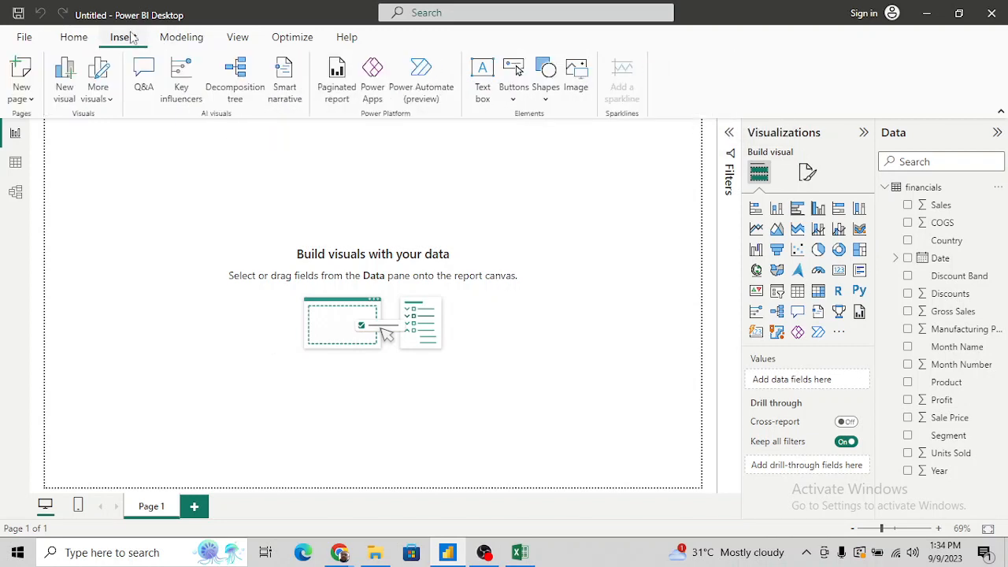
left_click(176, 40)
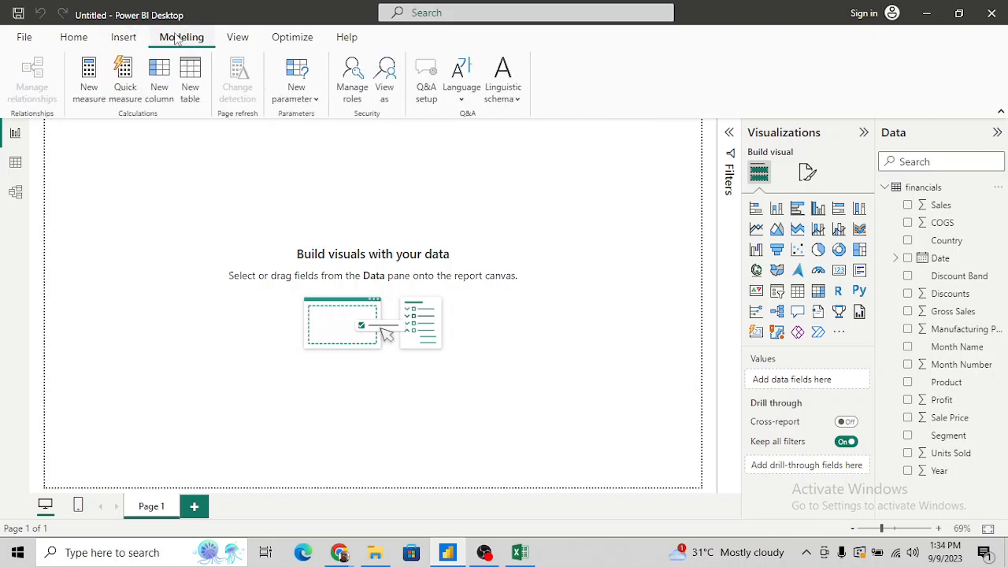
left_click(239, 40)
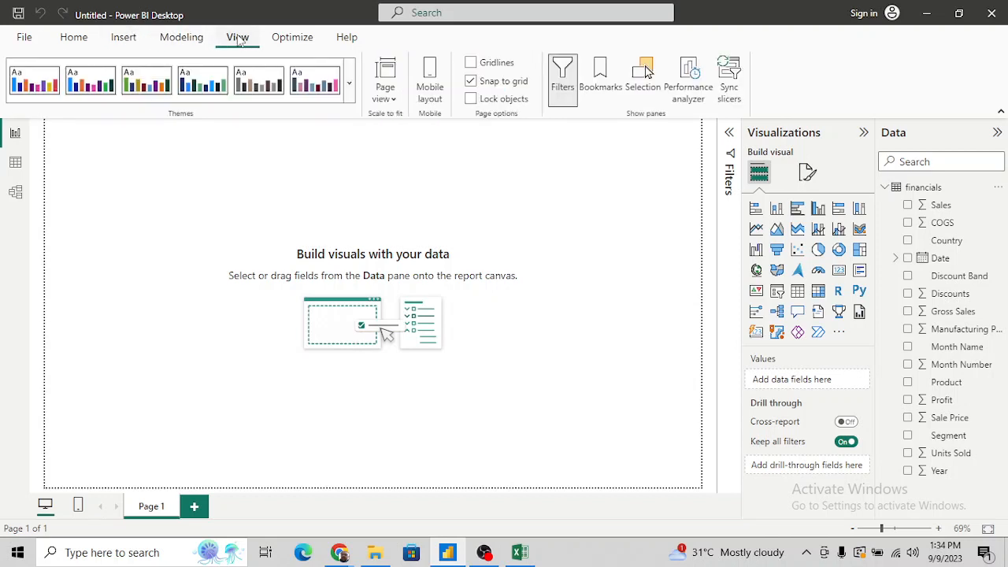
left_click(300, 39)
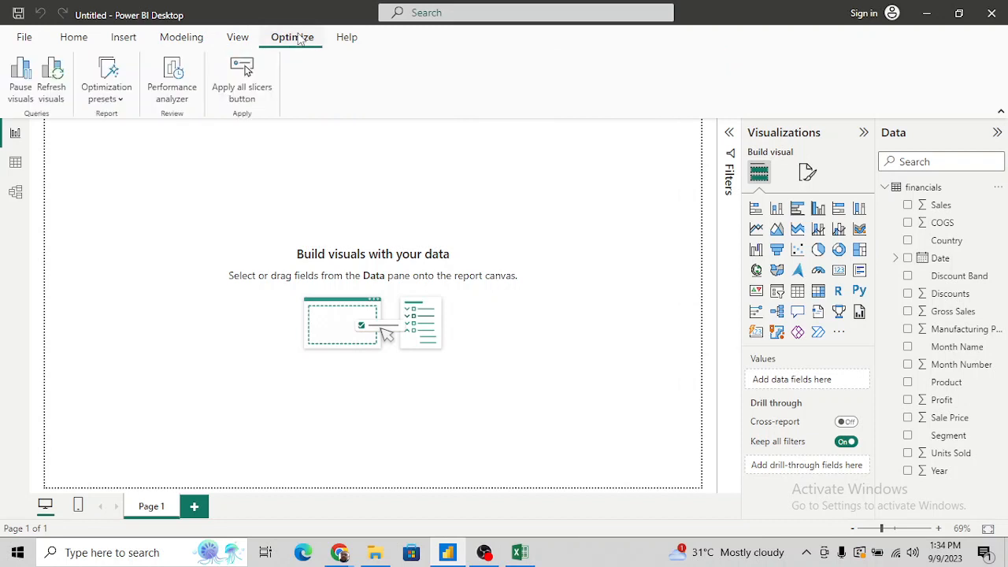
left_click(349, 38)
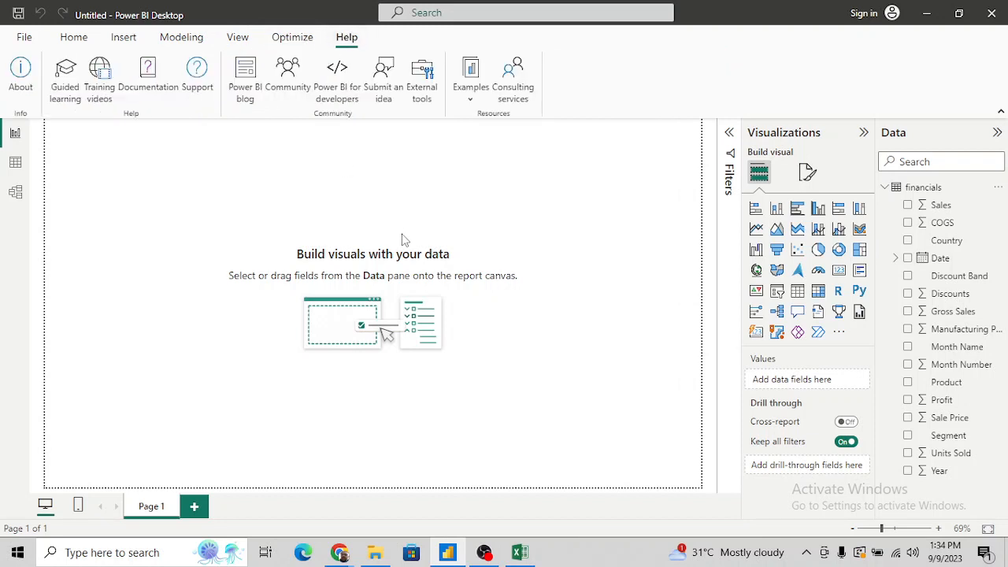
left_click(15, 162)
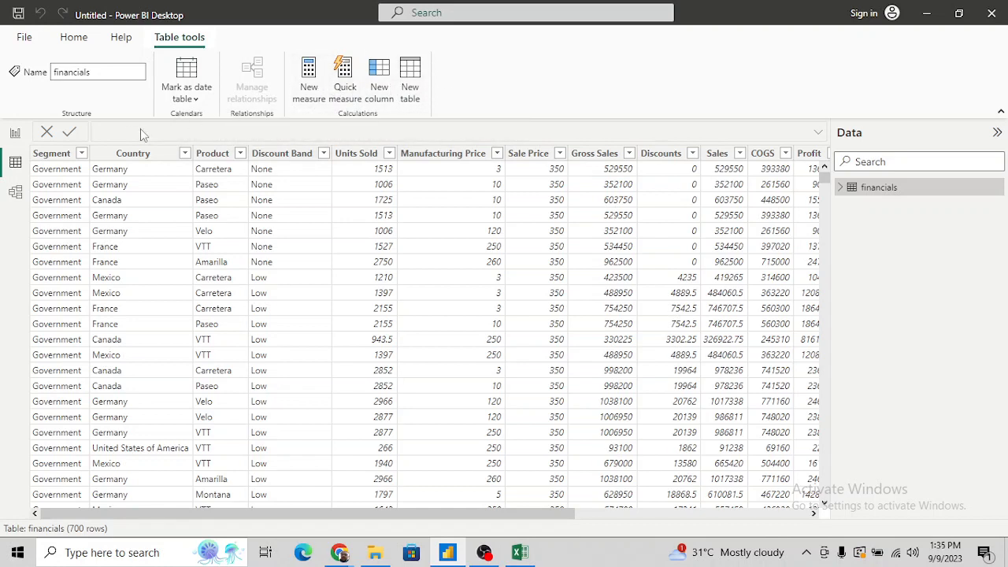
left_click(15, 133)
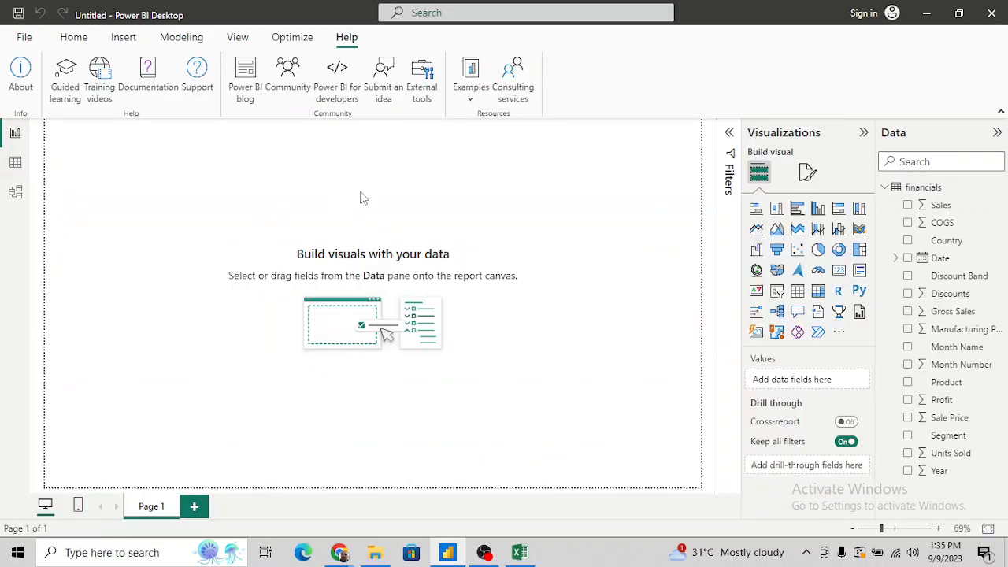
left_click(88, 41)
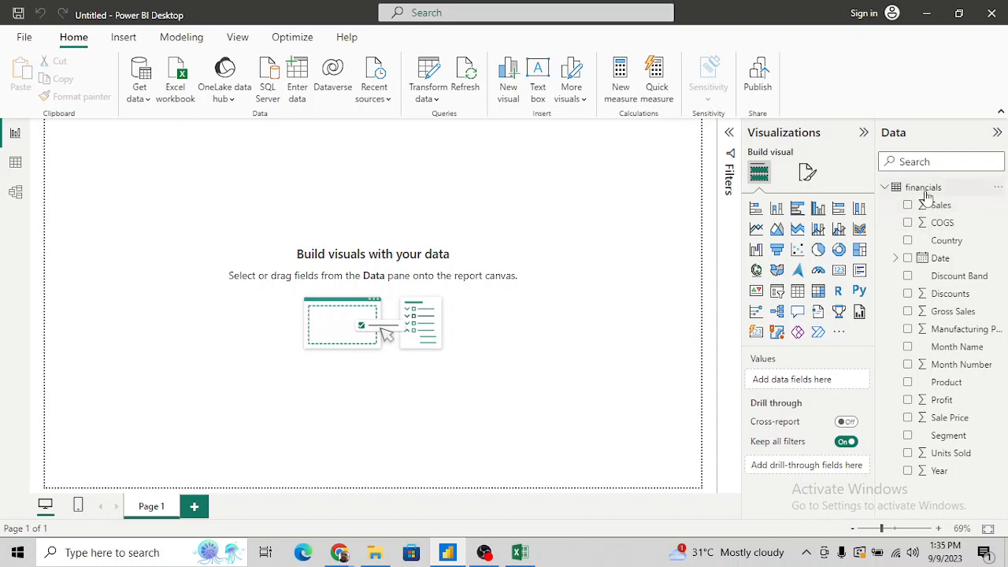
left_click(999, 194)
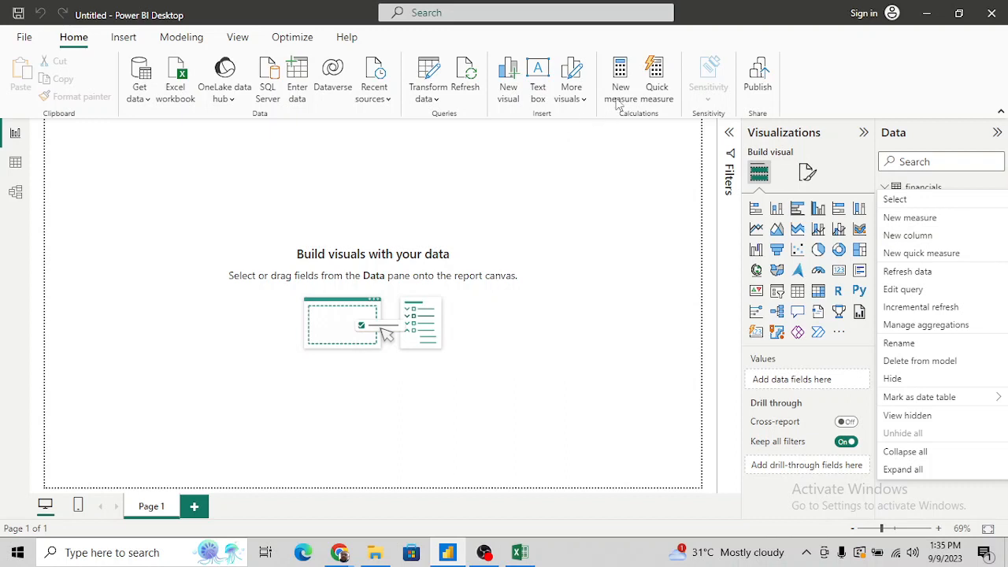
Create a measure in the financials table from the table view with the formula Total Sales = SUM(financials[ Sales]).
left_click(15, 163)
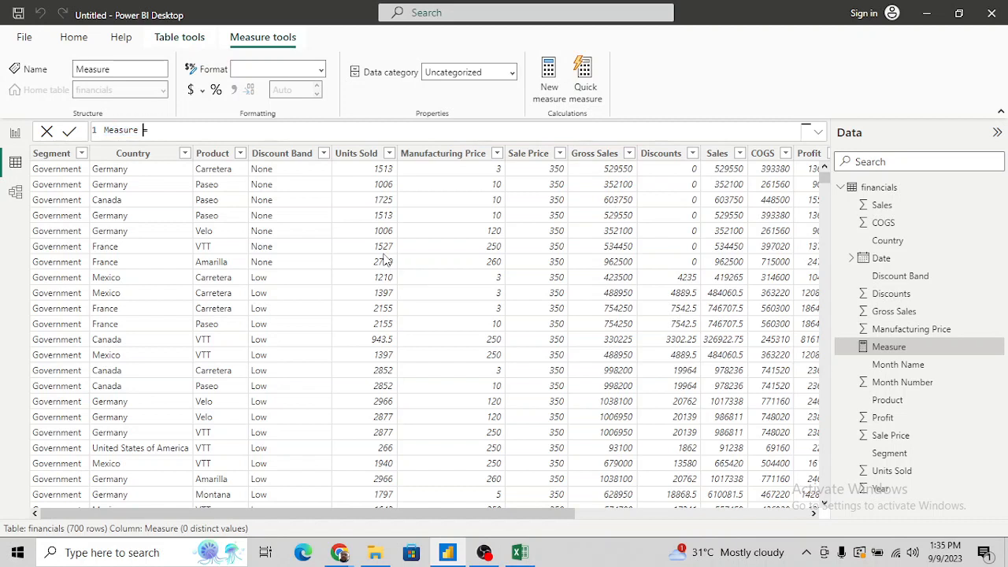
type("Total Sales")
key("End")
type("sum")
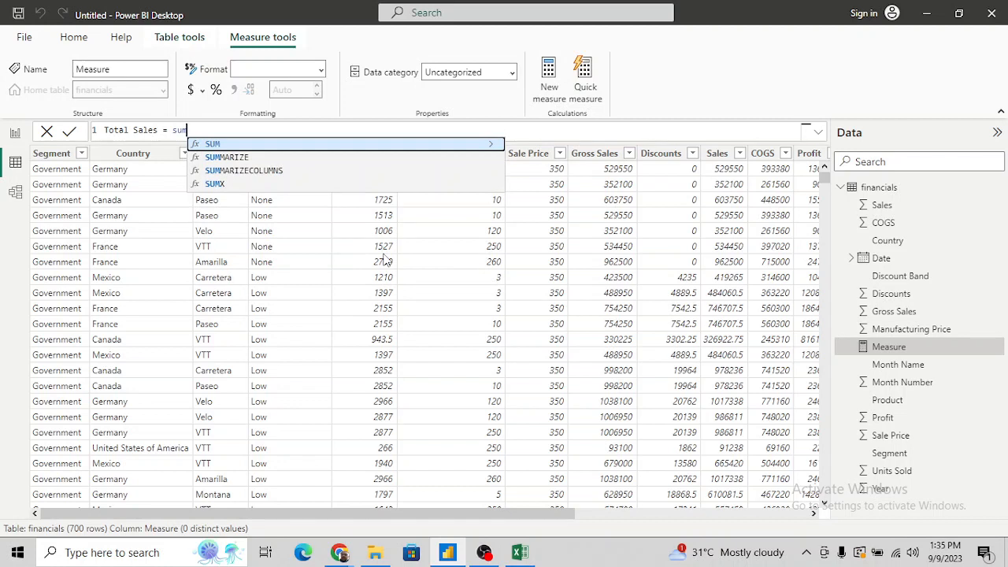
key("Tab")
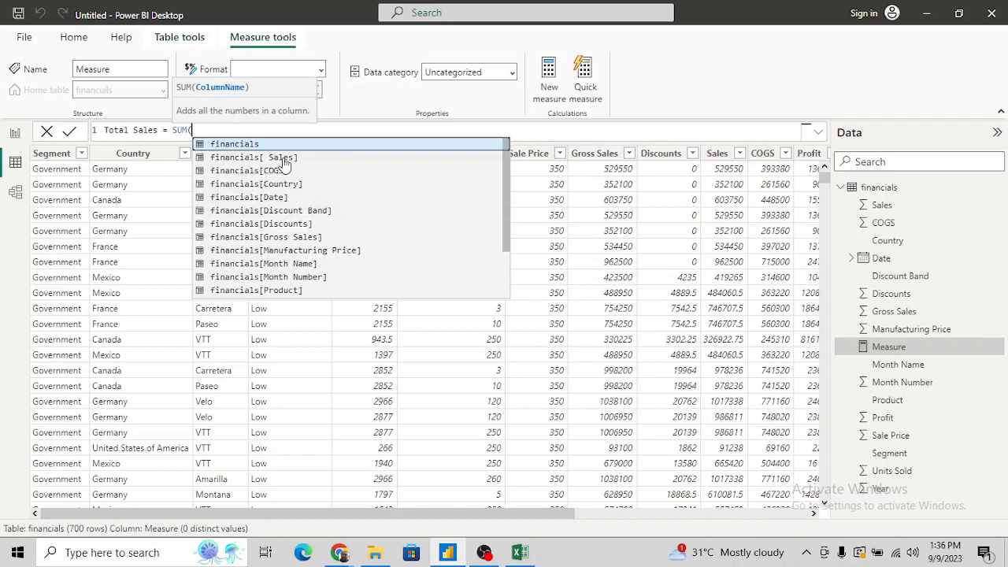
type("sal")
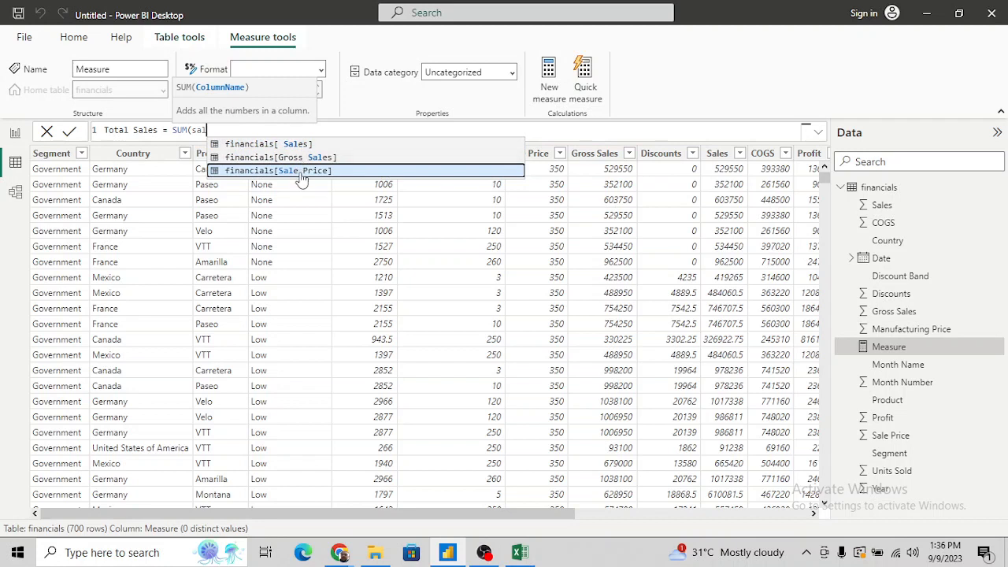
left_click(268, 145)
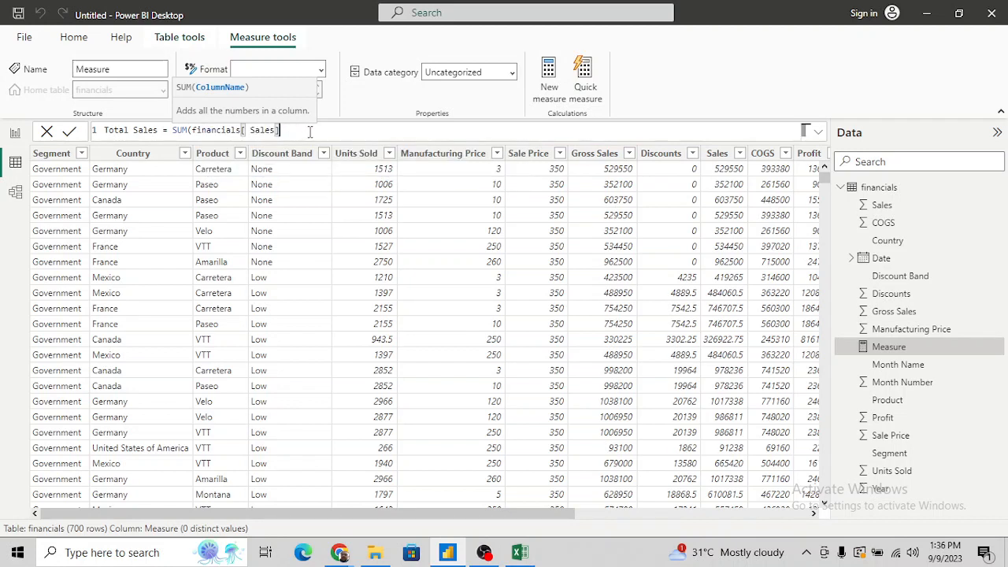
type(")")
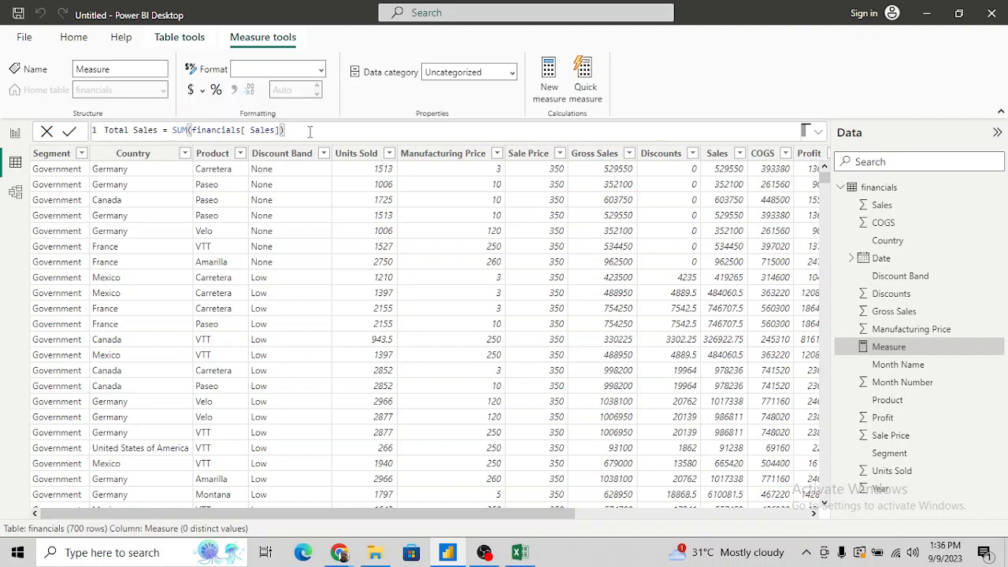
key("Return")
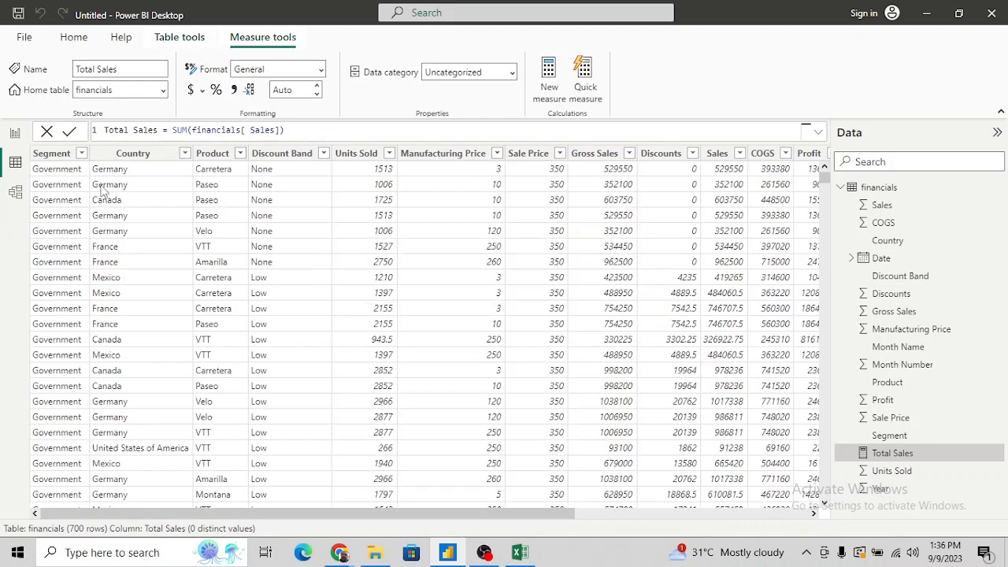
Add an empty Card visual to Page 1 of the report, enlarge it and shift it slightly inward from the page corner.
left_click(16, 135)
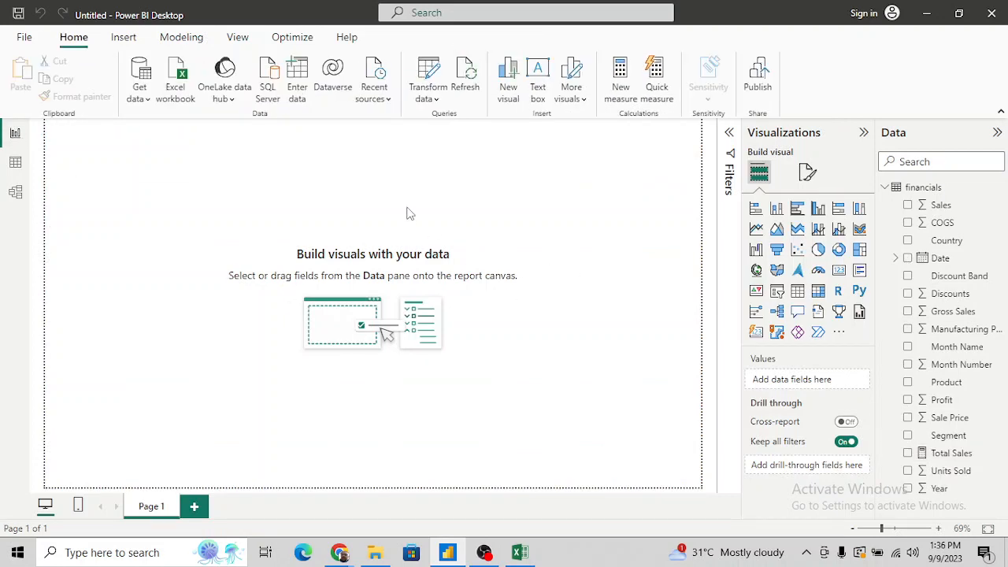
left_click(839, 271)
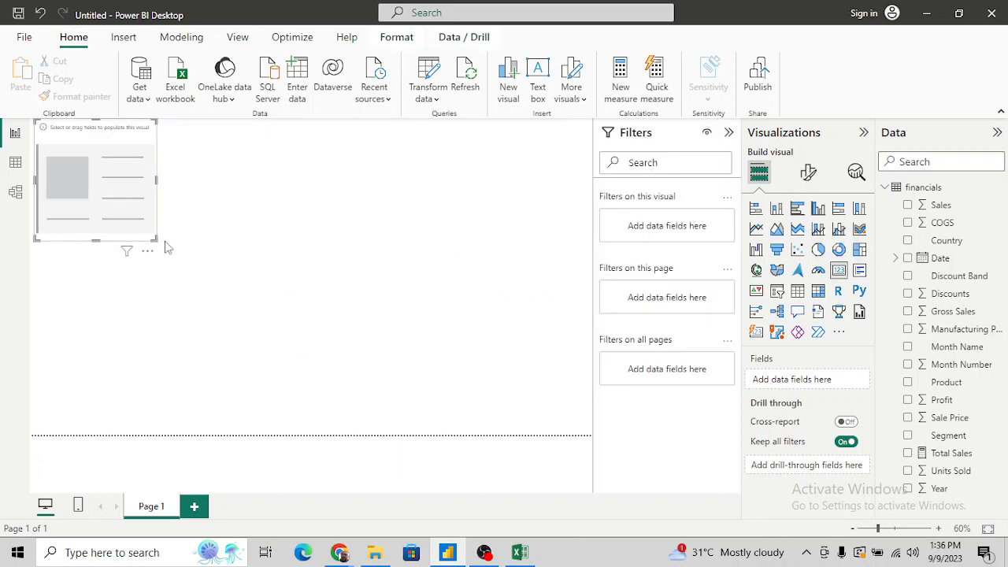
left_click_drag(156, 249, 213, 259)
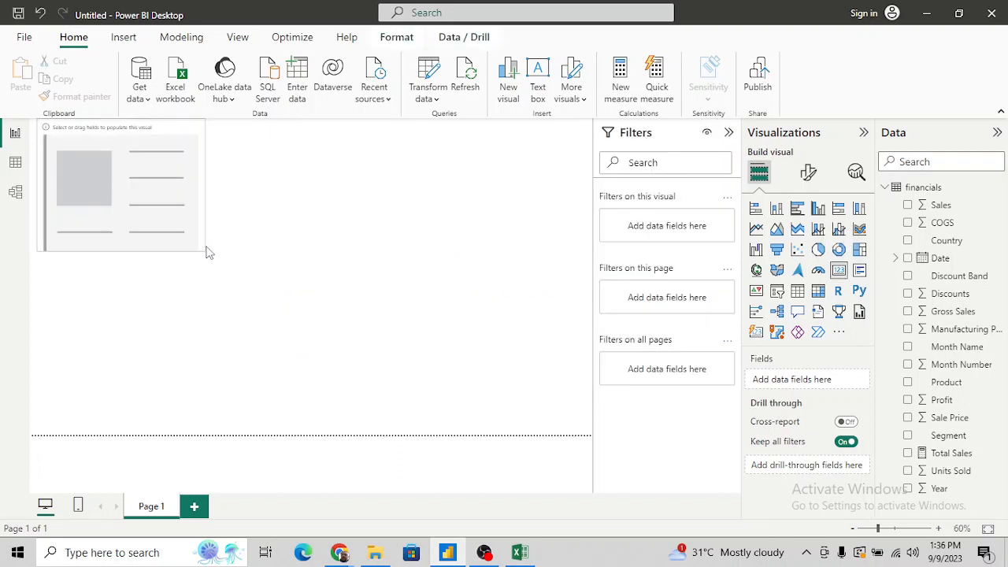
left_click_drag(154, 205, 167, 226)
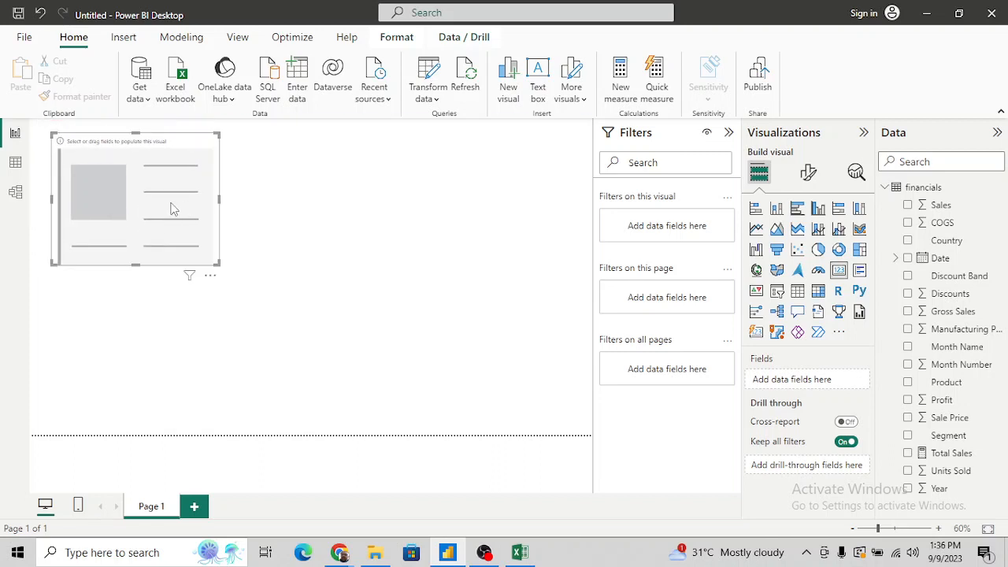
Return to the table view and examine the Total Sales formula's name, SUM function and financials[ Sales] argument.
left_click(15, 165)
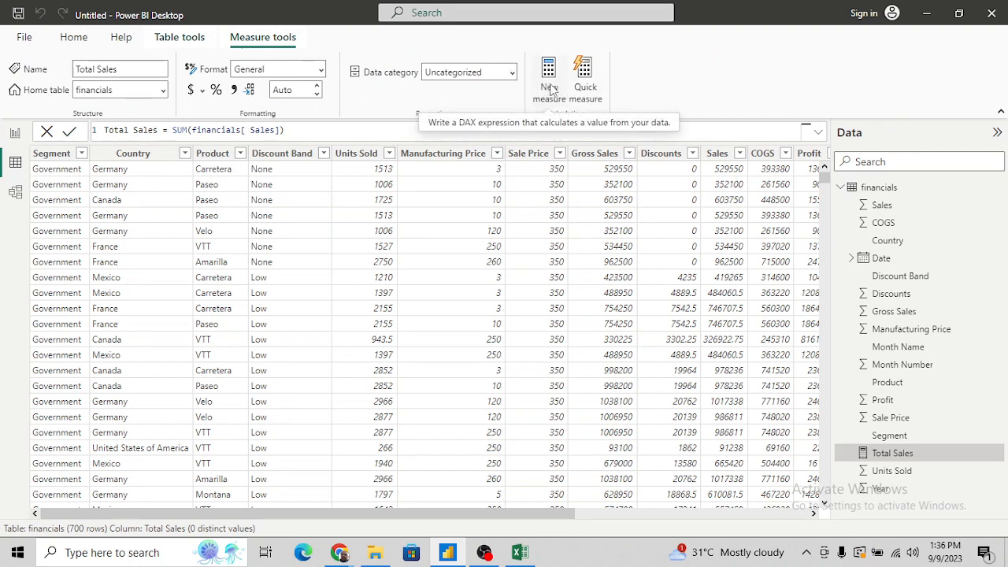
double_click(106, 130)
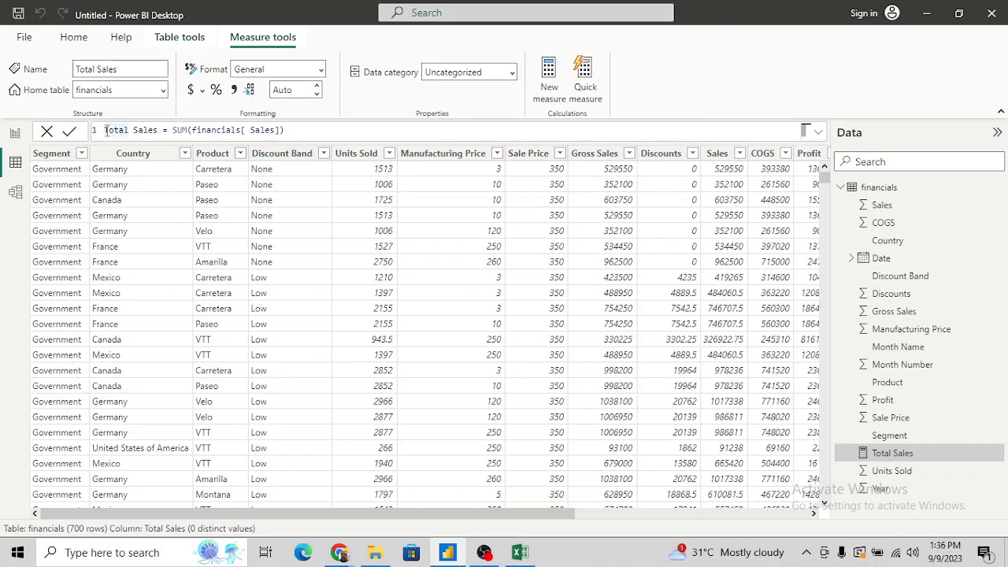
left_click_drag(105, 130, 134, 130)
key("shift+Right")
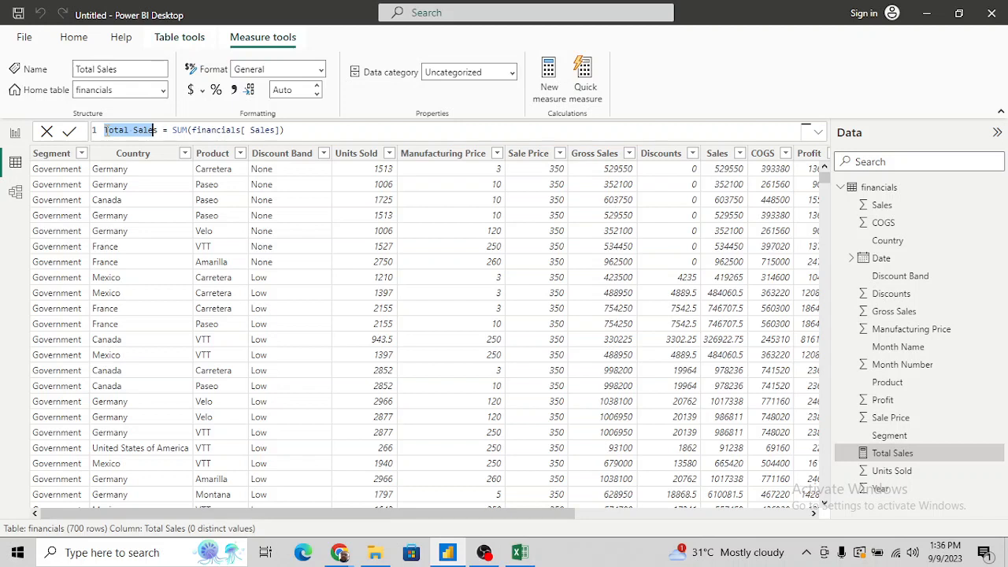
key("Right")
key("shift+Right")
key("shift+Right")
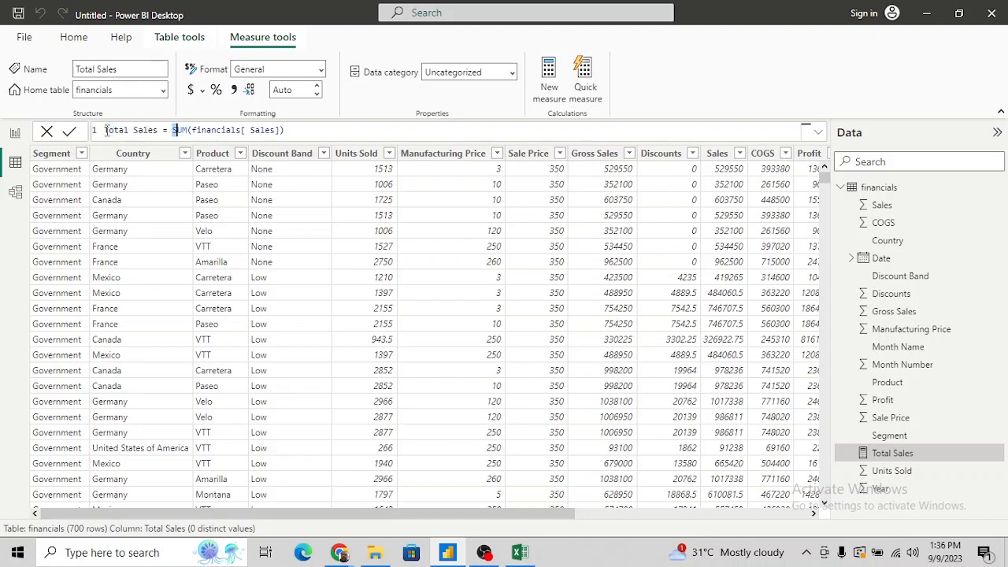
key("Right")
key("Right")
key("Right")
key("shift+Right")
key("shift+Right")
key("shift+Right")
key("shift+Right")
key("shift+Right")
key("shift+Right")
key("shift+Right")
key("shift+Right")
key("shift+Right")
key("shift+Right")
key("shift+Right")
key("shift+Right")
key("shift+Right")
key("shift+Right")
key("shift+Right")
key("shift+Right")
key("shift+Right")
key("shift+Right")
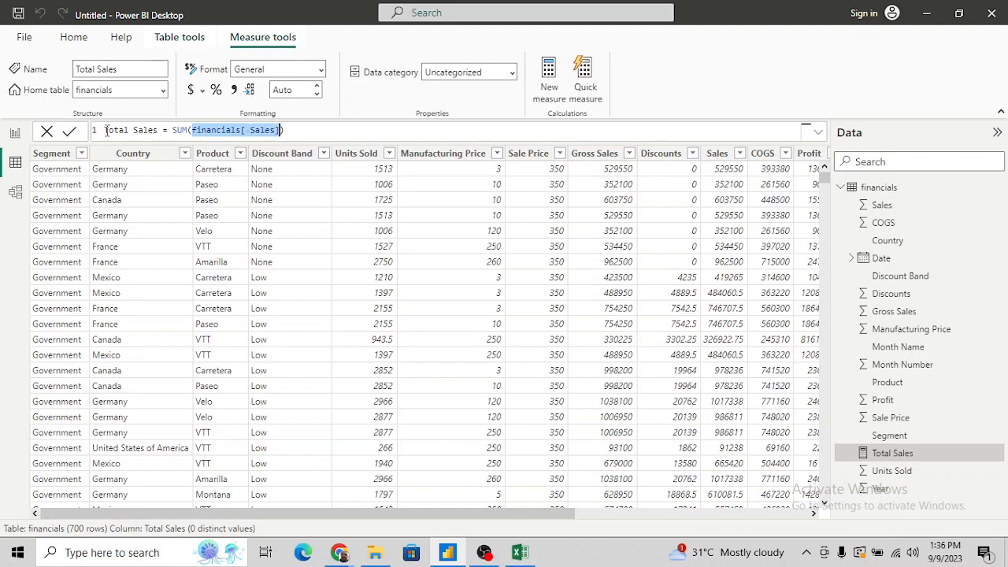
key("End")
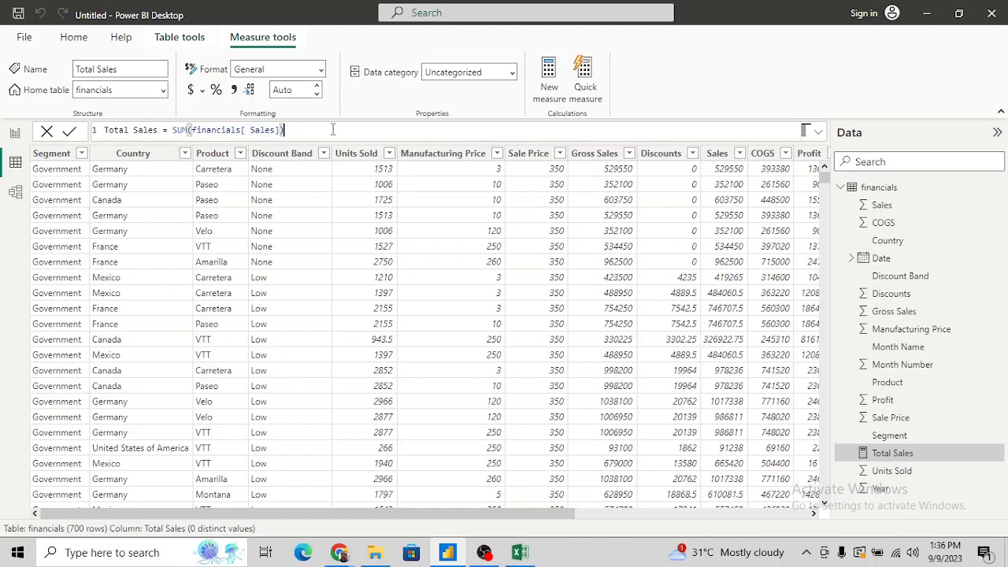
Delete the Total Sales measure from the model.
right_click(893, 454)
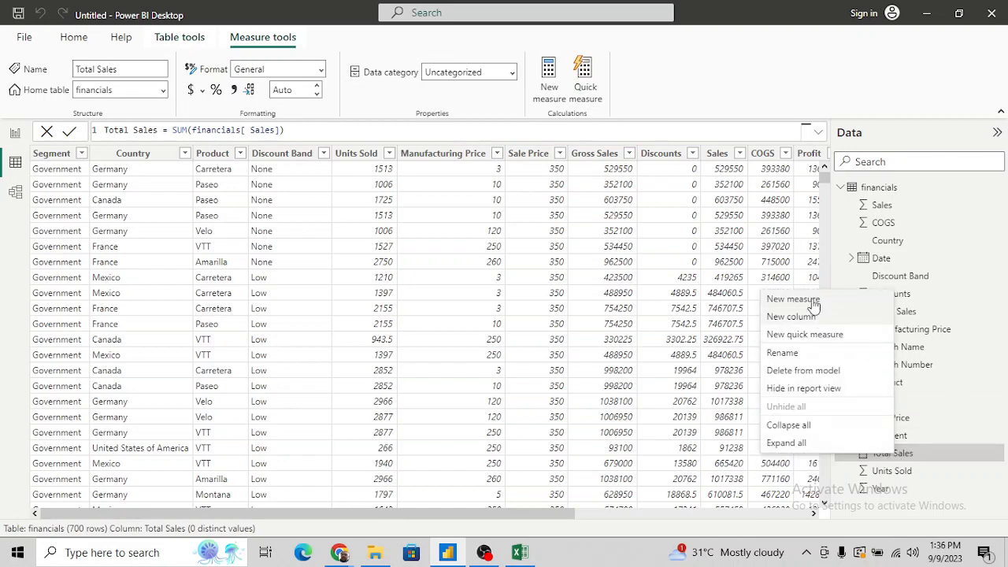
left_click(802, 370)
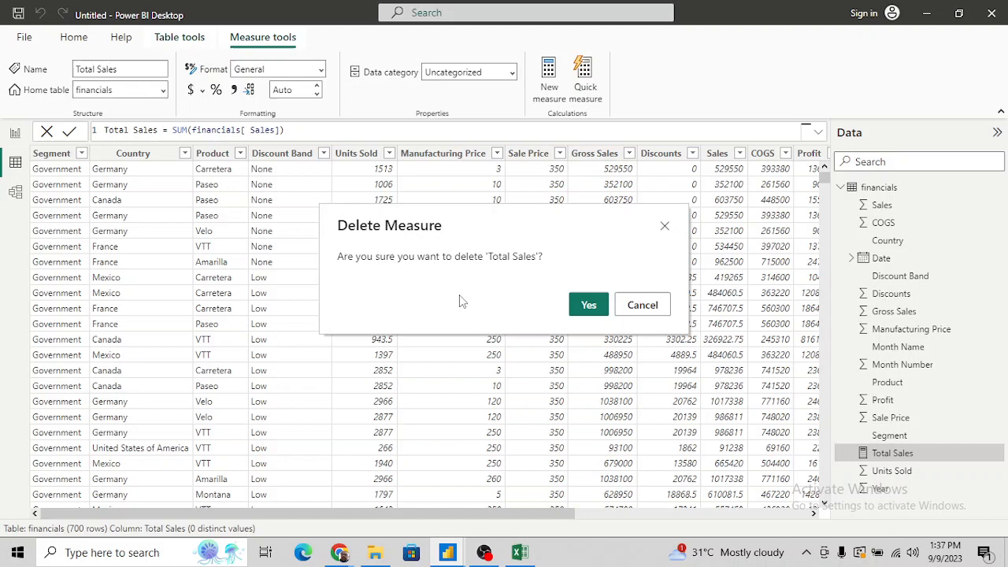
left_click(589, 307)
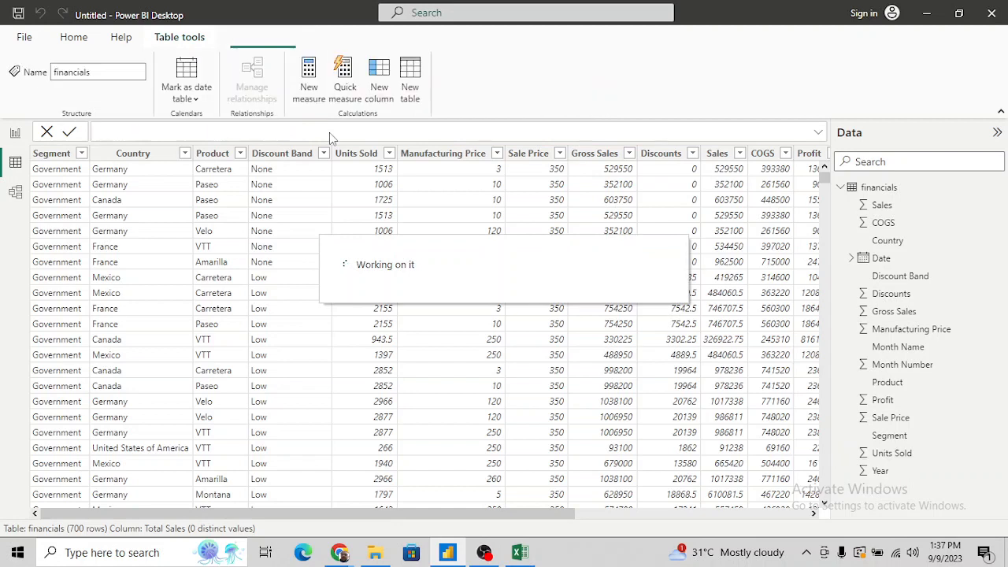
Start a new measure in the financials table and name it Total Sale.
left_click(309, 78)
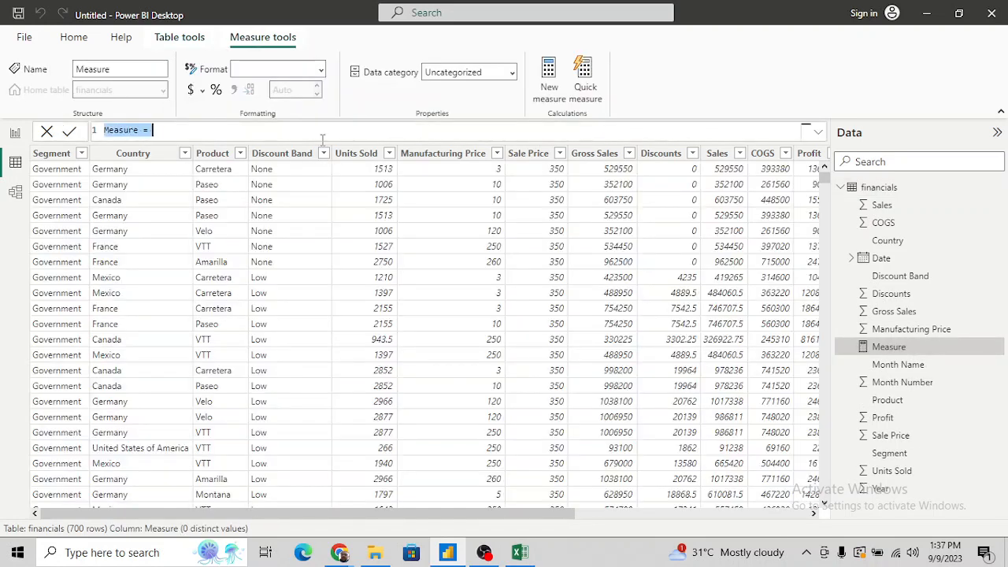
left_click(290, 132)
key("Left")
key("Left")
key("Left")
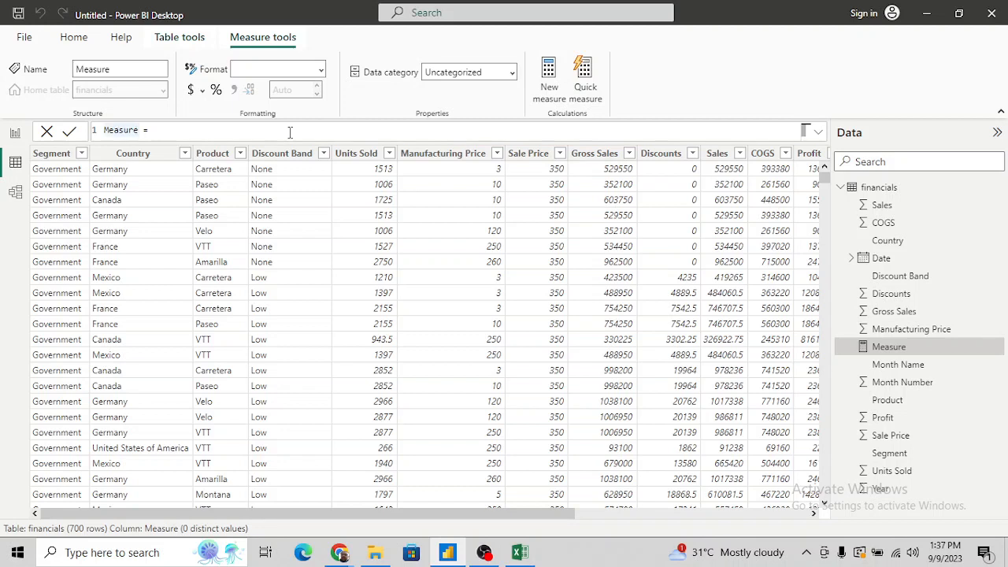
key("ctrl+shift+Left")
key("Left")
key("Right")
key("Right")
key("Right")
key("ctrl+shift+Left")
type("Tot")
Define the Total Sale measure as SUM(financials[ Sales]), commit it and select the table's Sales column.
type("sum")
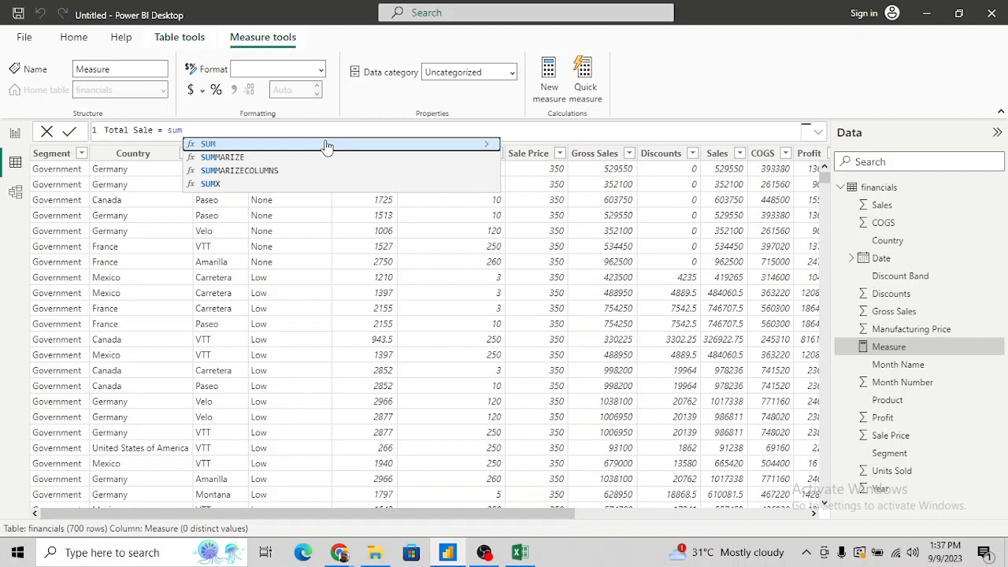
key("Down")
key("Down")
key("Down")
key("Up")
key("Up")
key("Up")
key("Tab")
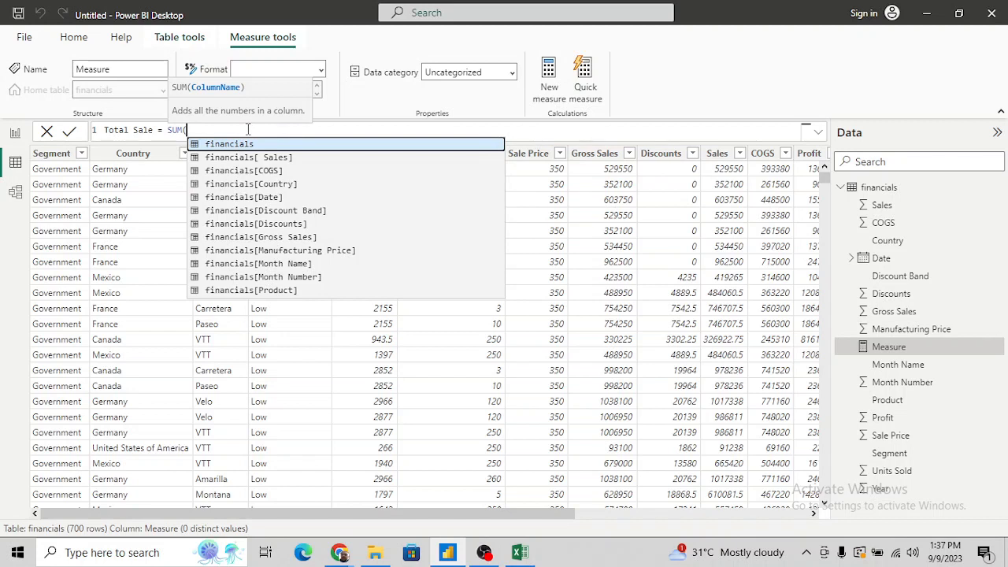
type("saa")
key("BackSpace")
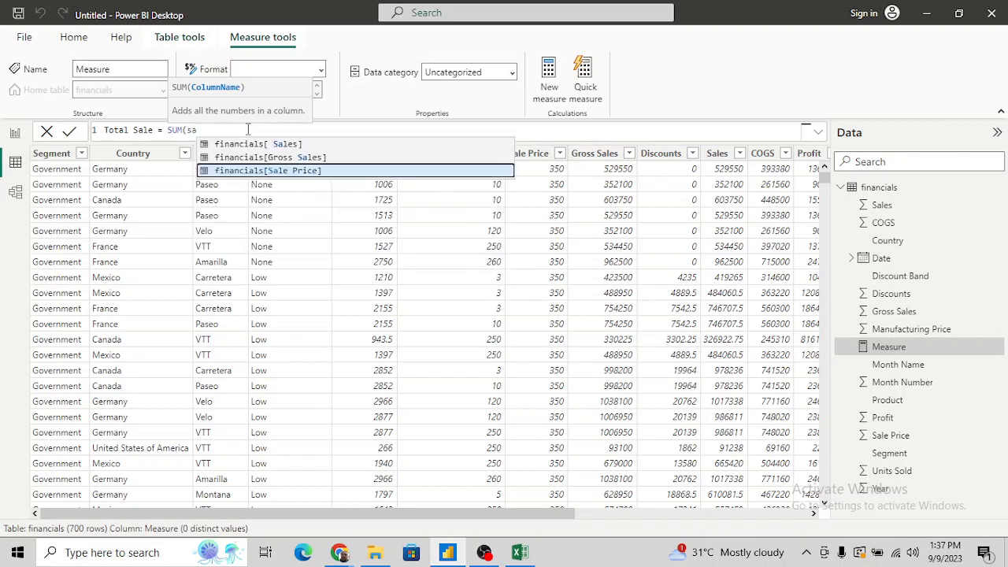
type("l")
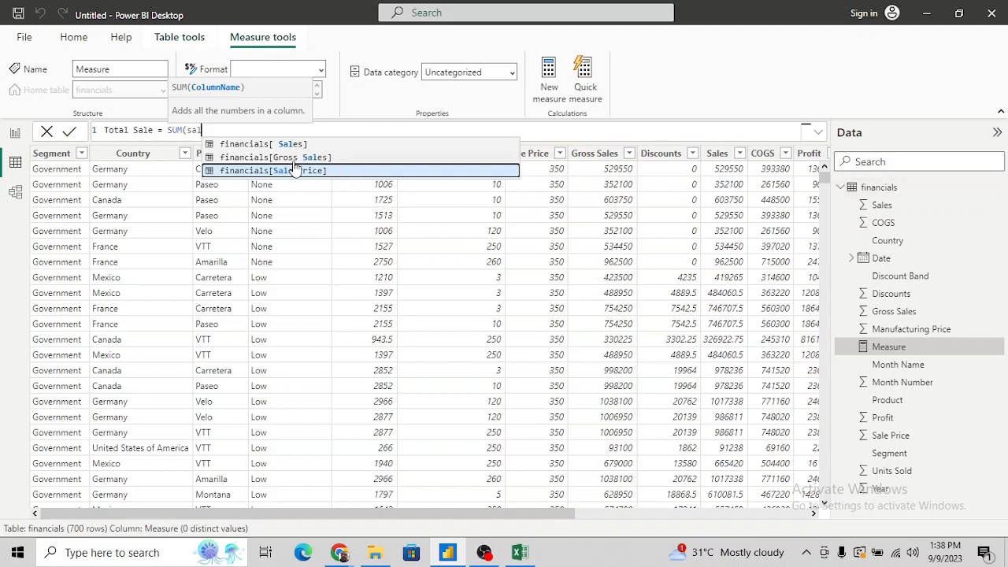
left_click(252, 146)
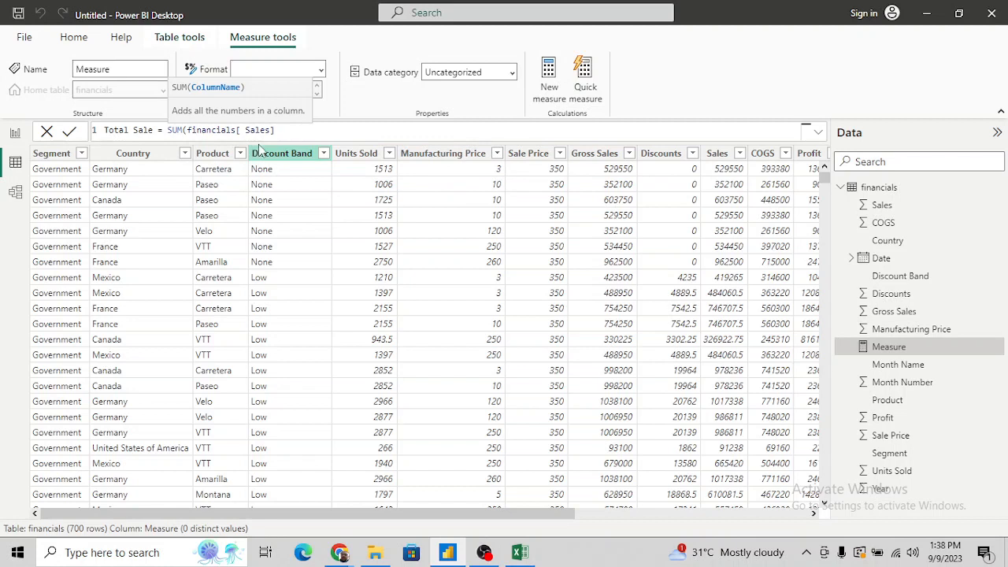
type(")")
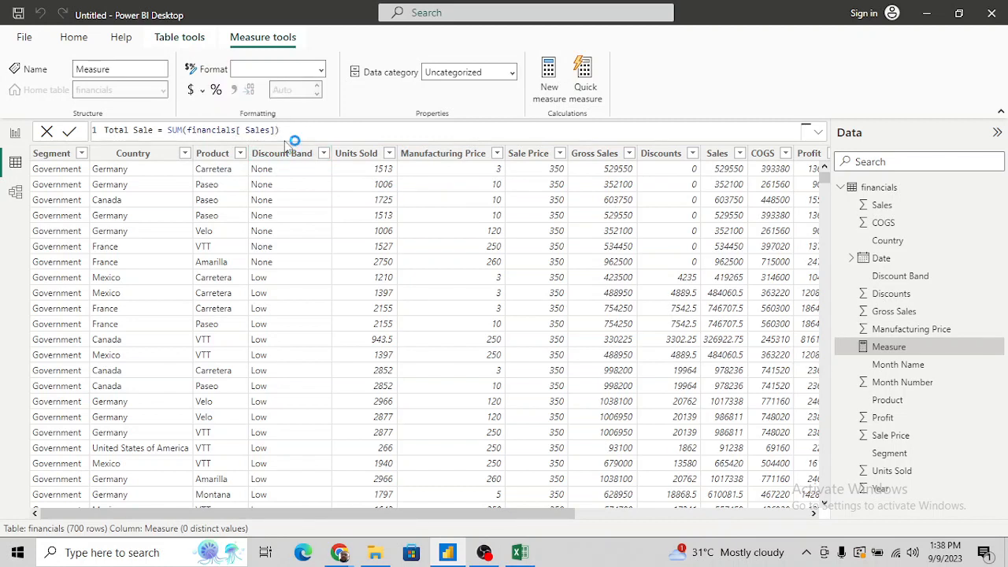
key("Return")
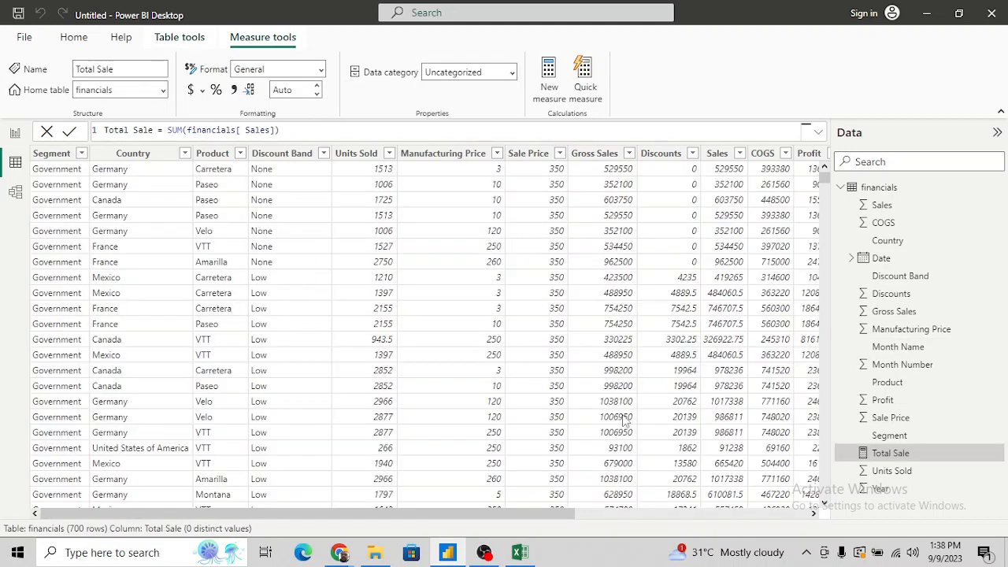
left_click_drag(554, 512, 694, 516)
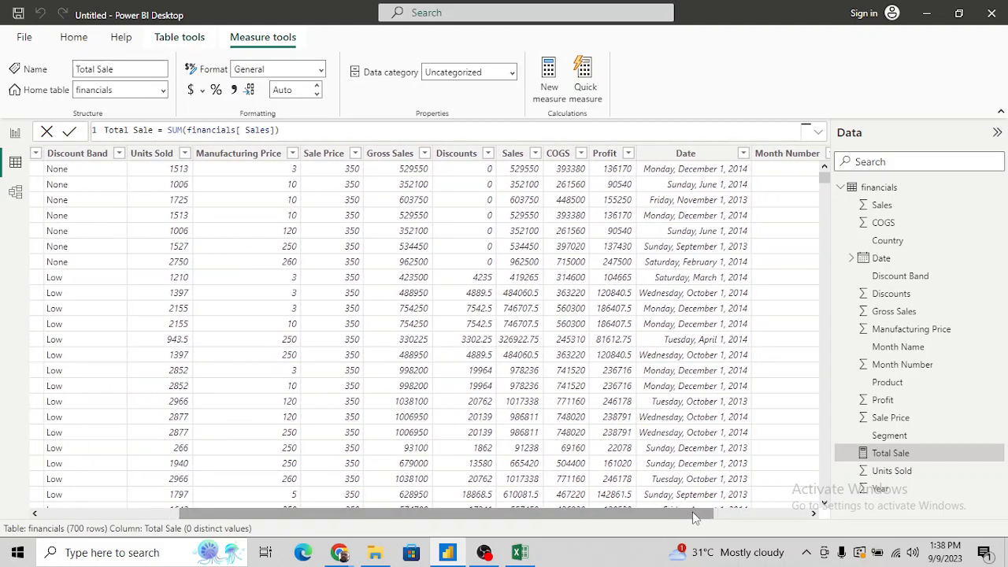
left_click(520, 157)
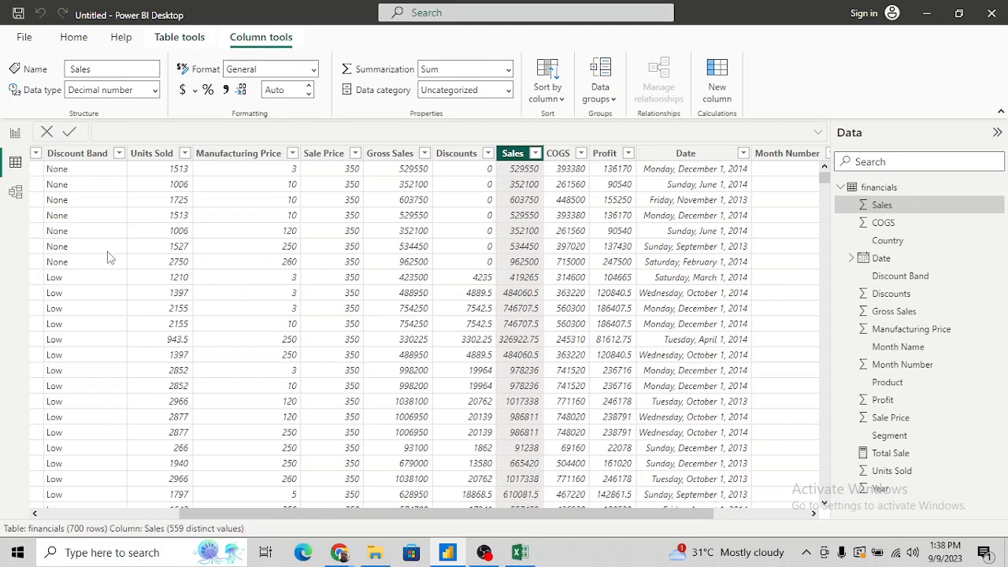
Show the Total Sale measure in the card on Page 1, and make the card wider, shorter and shifted inward.
left_click(15, 134)
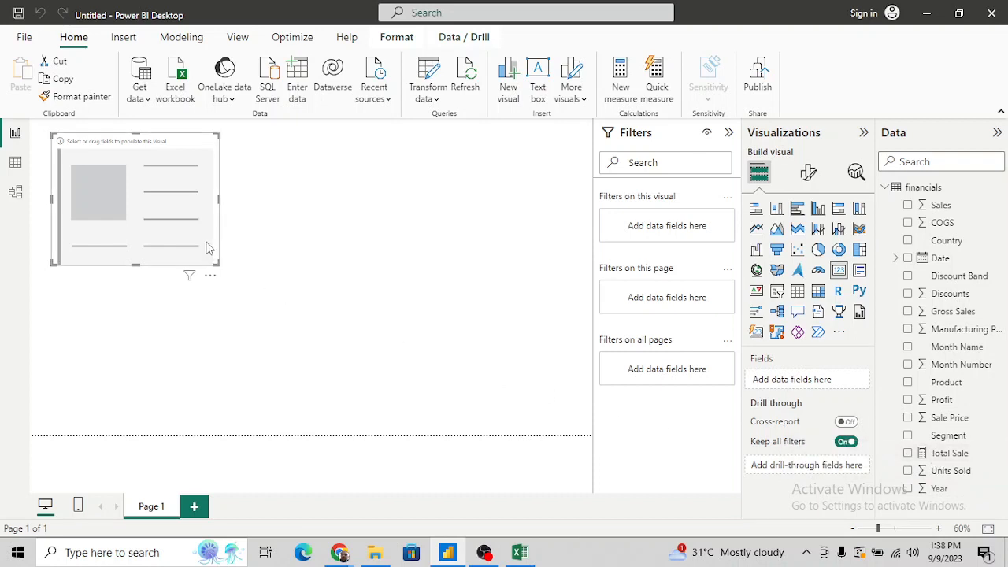
left_click_drag(953, 453, 199, 208)
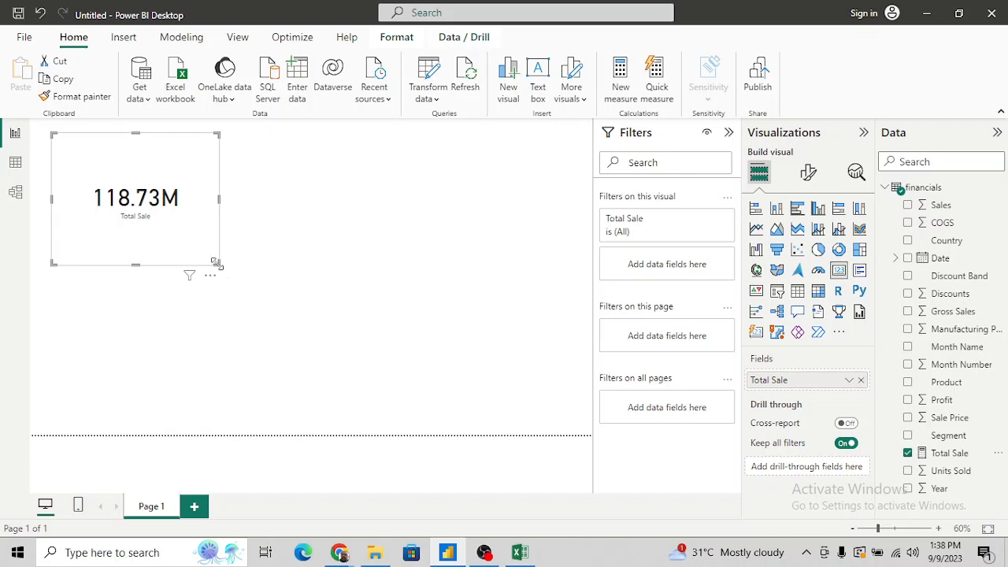
left_click_drag(219, 263, 244, 242)
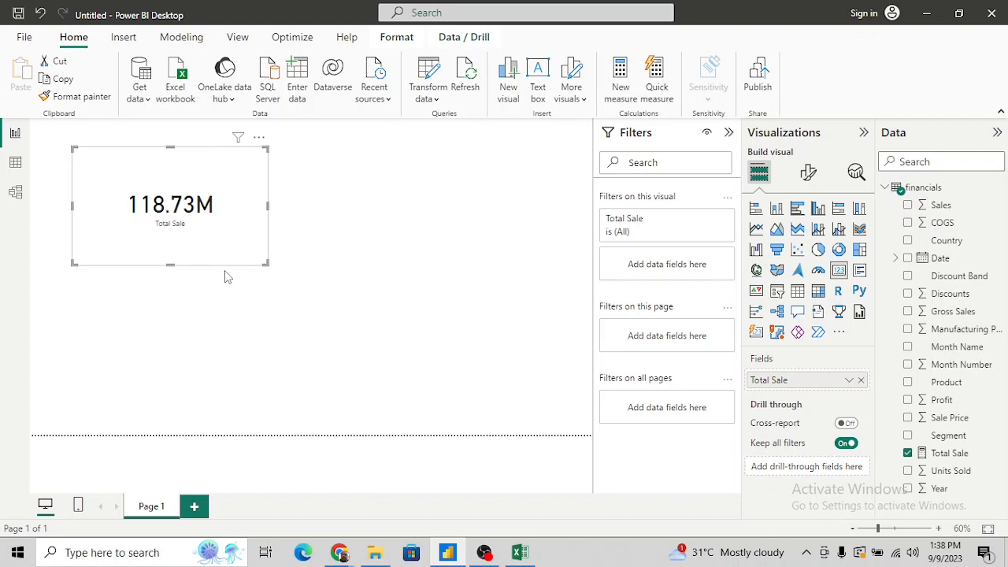
Copy the whole financials table into a new sheet of the DAX Functions workbook in Excel and autofit its columns.
left_click(16, 164)
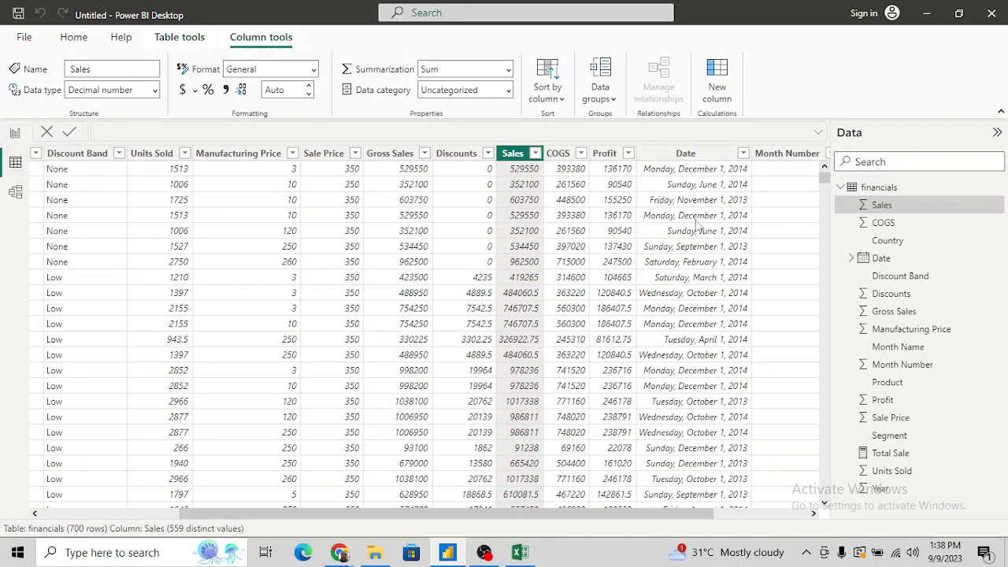
left_click(999, 188)
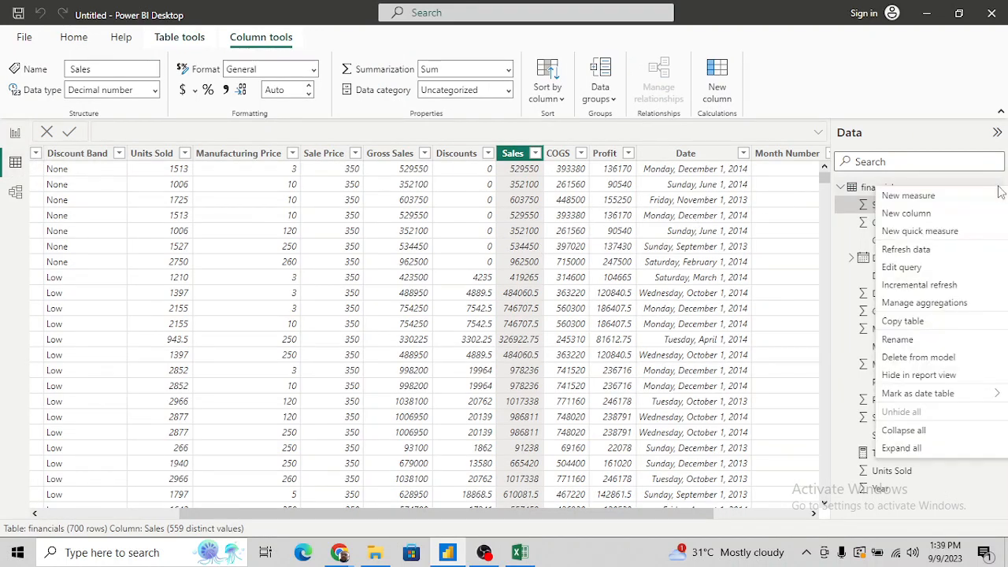
left_click(903, 323)
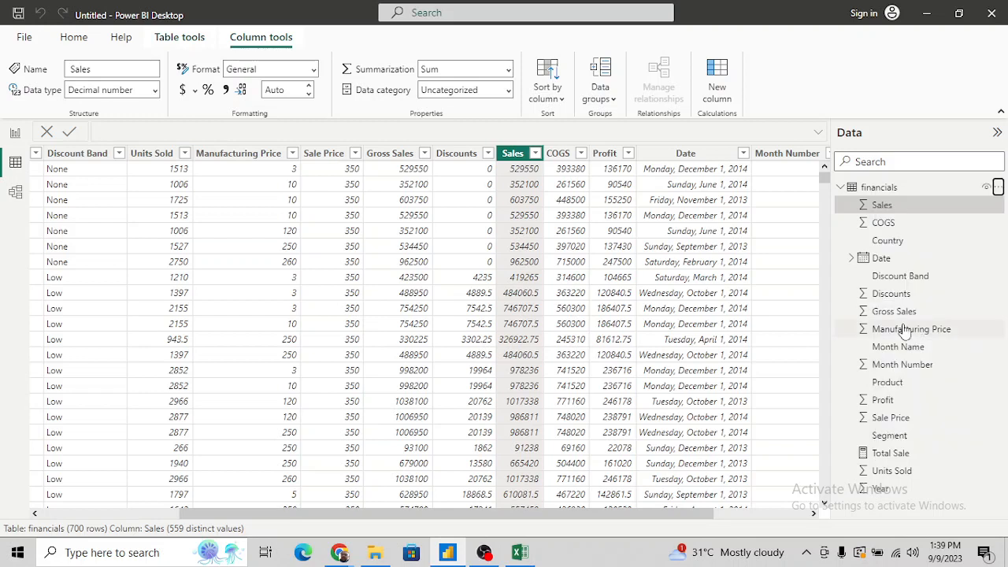
left_click(520, 553)
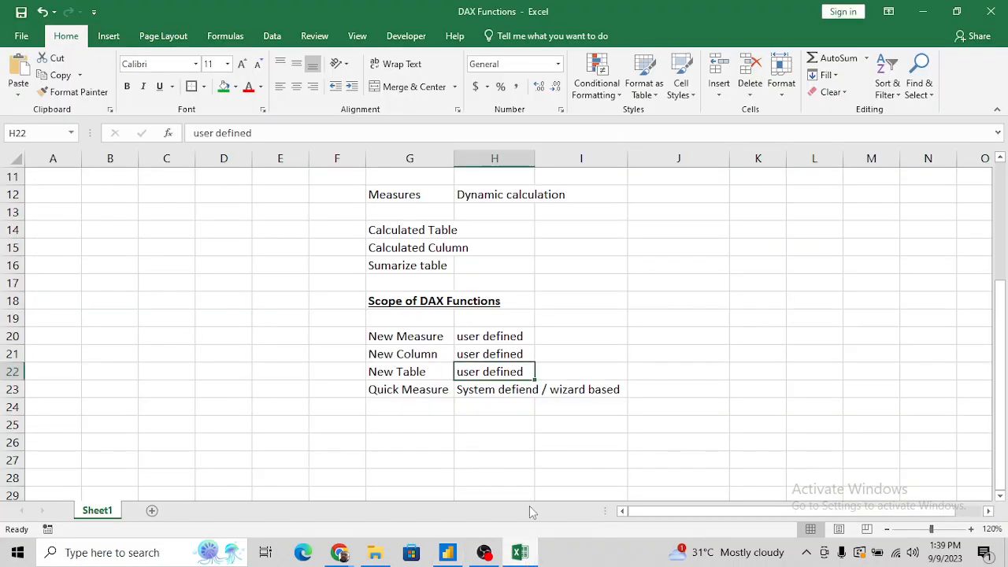
left_click(152, 511)
key("ctrl+v")
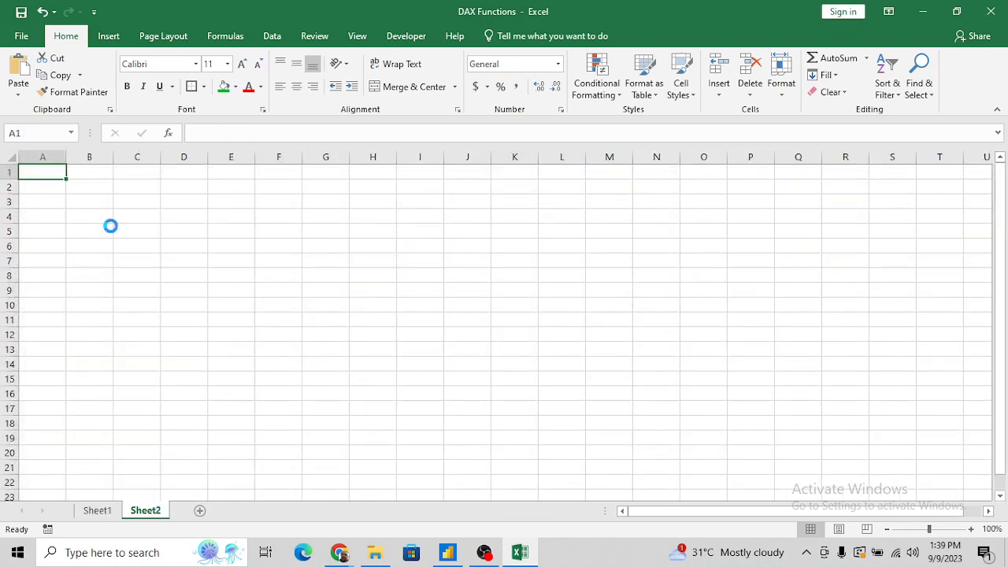
key("alt+h")
key("o")
key("i")
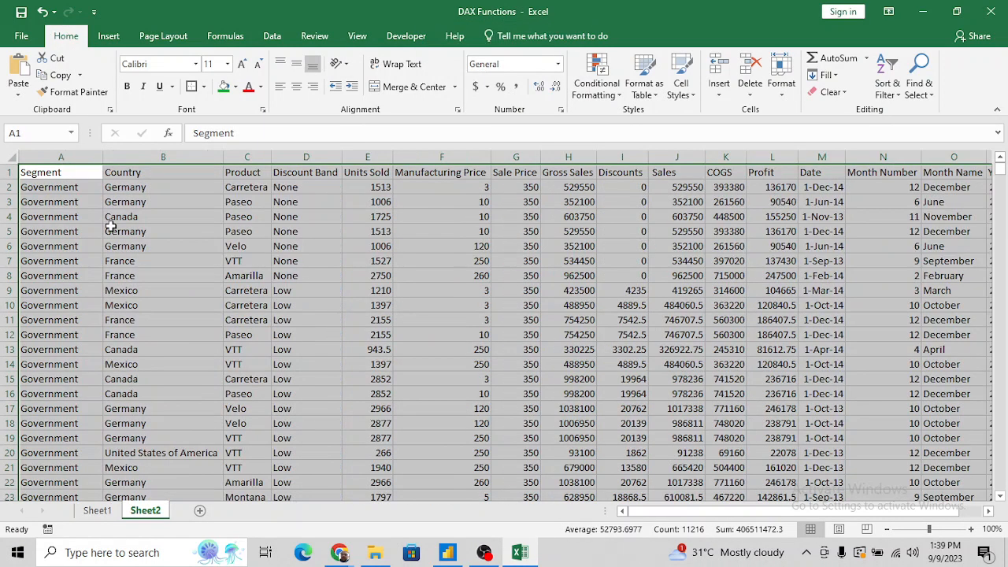
Select all Sales values in J2:J701 of the pasted table to check their sum.
key("Right")
key("ctrl+Right")
key("Left")
key("Left")
key("Left")
key("Left")
key("Left")
key("Left")
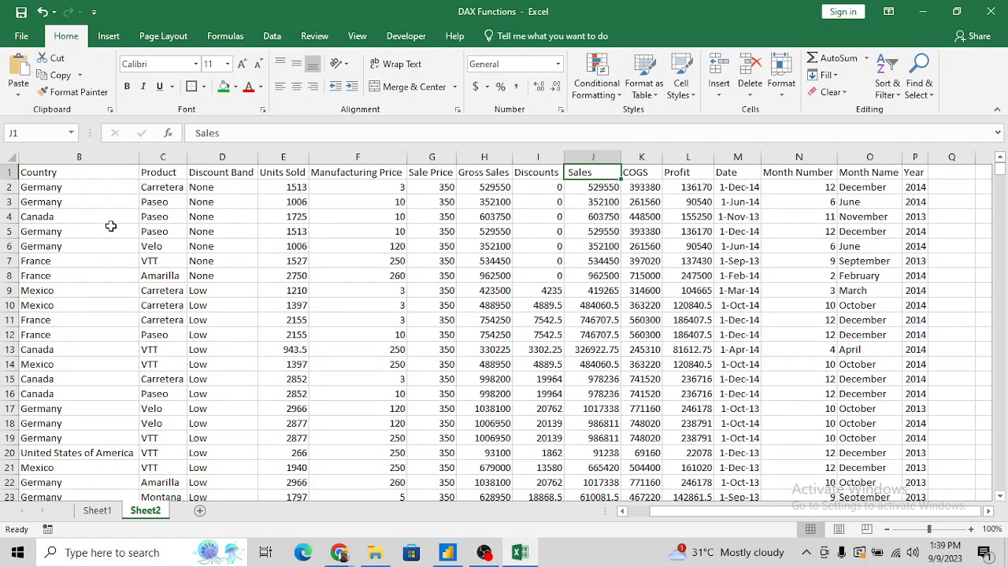
key("Down")
key("ctrl+shift+Down")
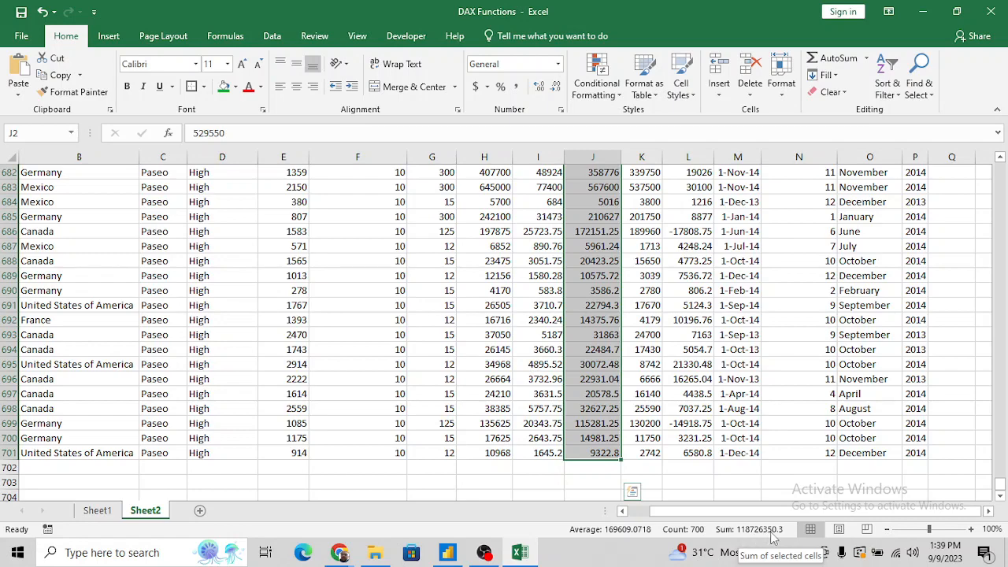
Return to the report page in Power BI, set the Total Sale card's callout display units to None and make the card wider.
key("alt+Tab")
key("alt+Tab")
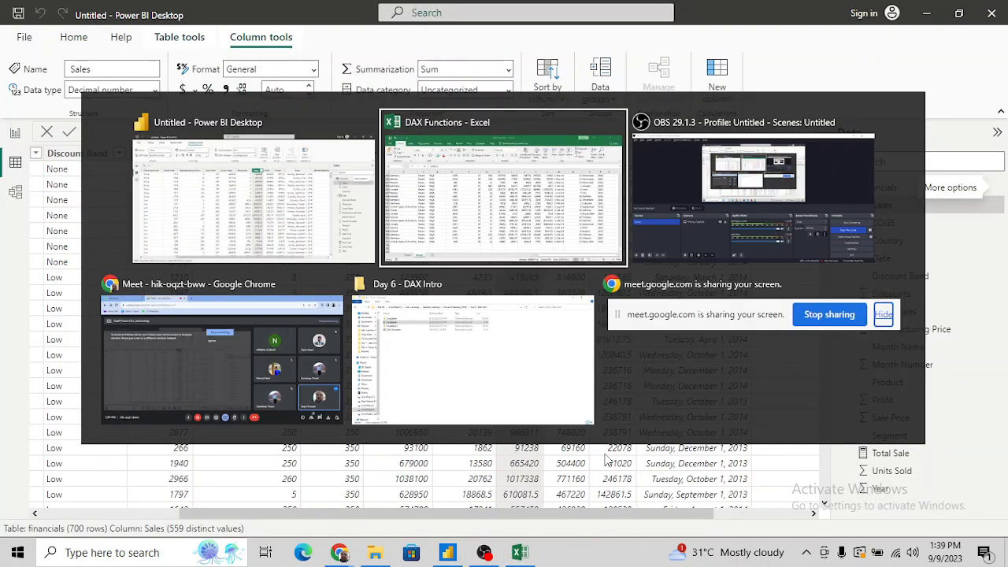
key("Escape")
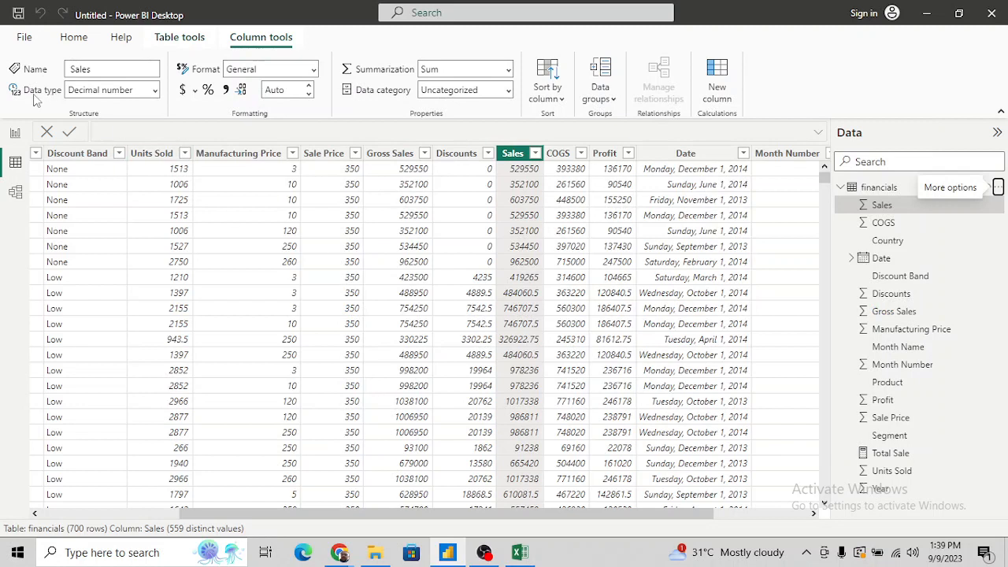
left_click(16, 136)
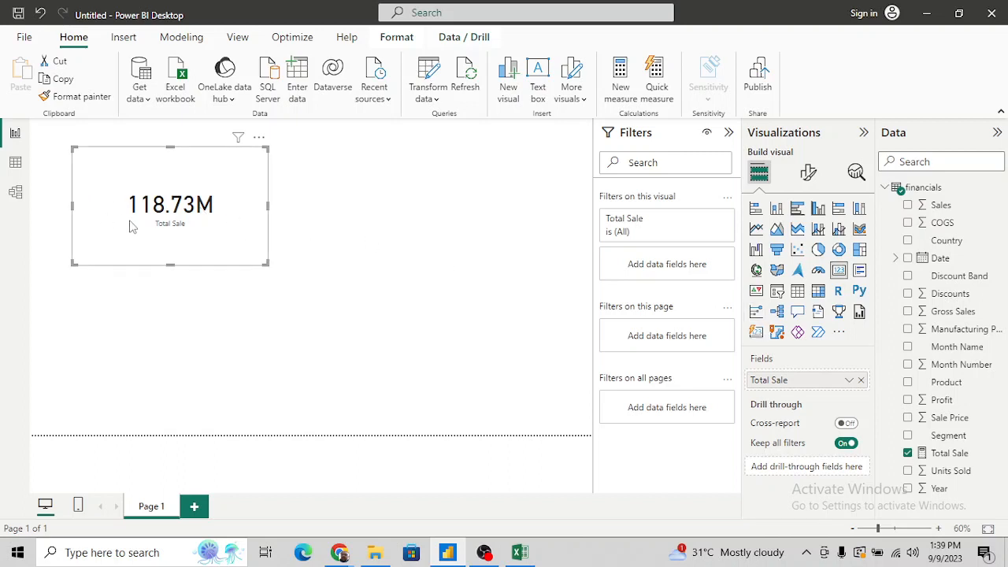
left_click(809, 173)
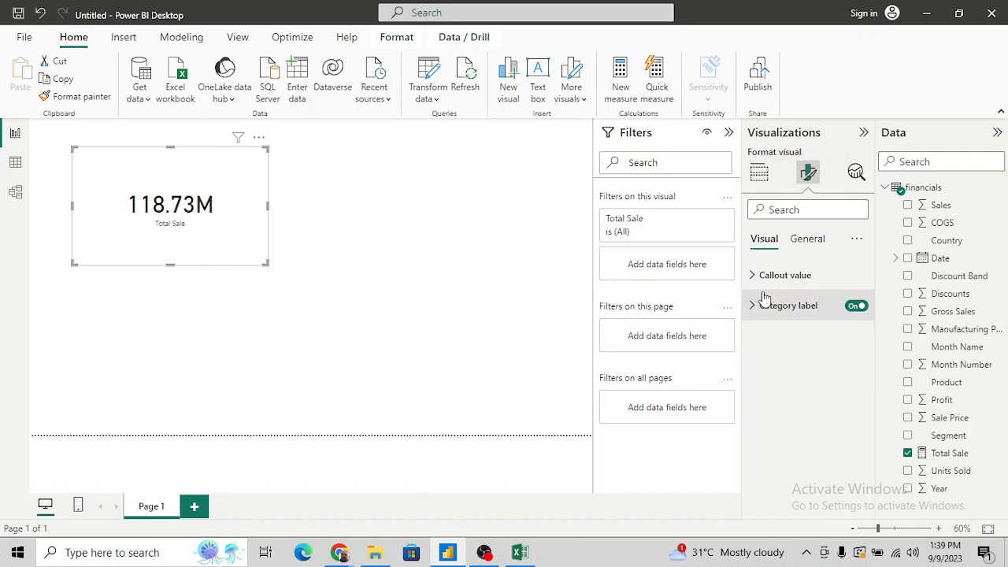
left_click(764, 282)
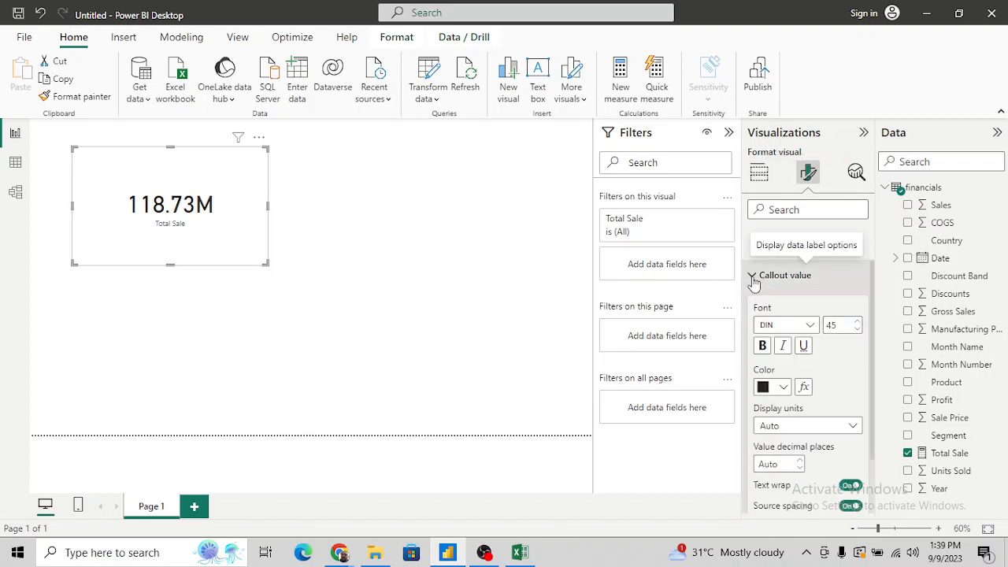
scroll(820, 374, "down", 1)
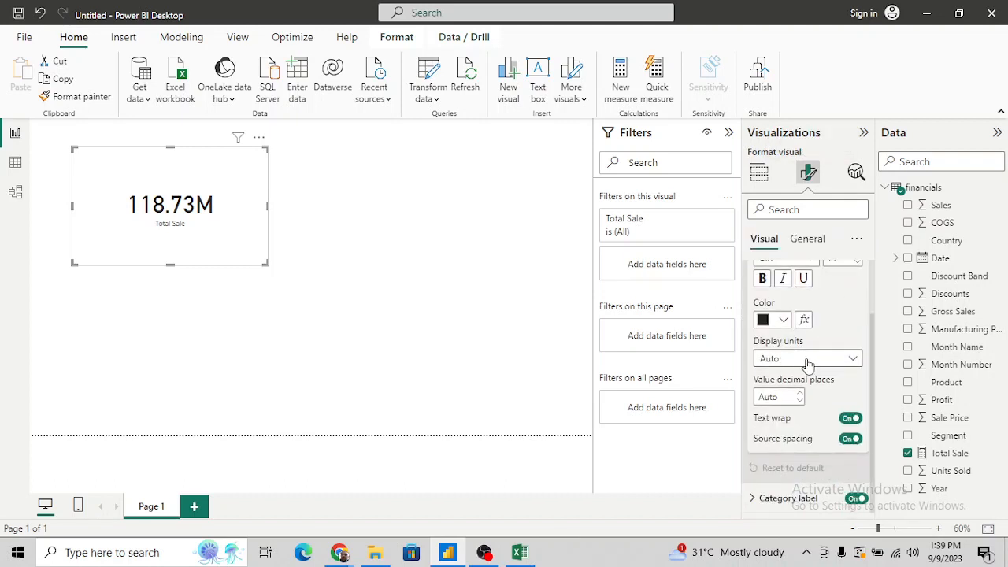
left_click(809, 361)
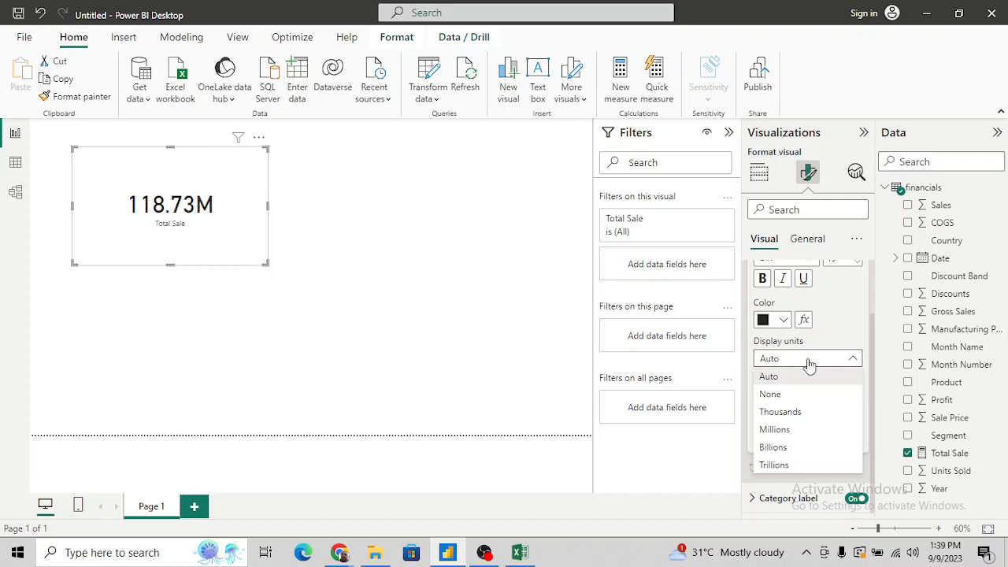
left_click(771, 394)
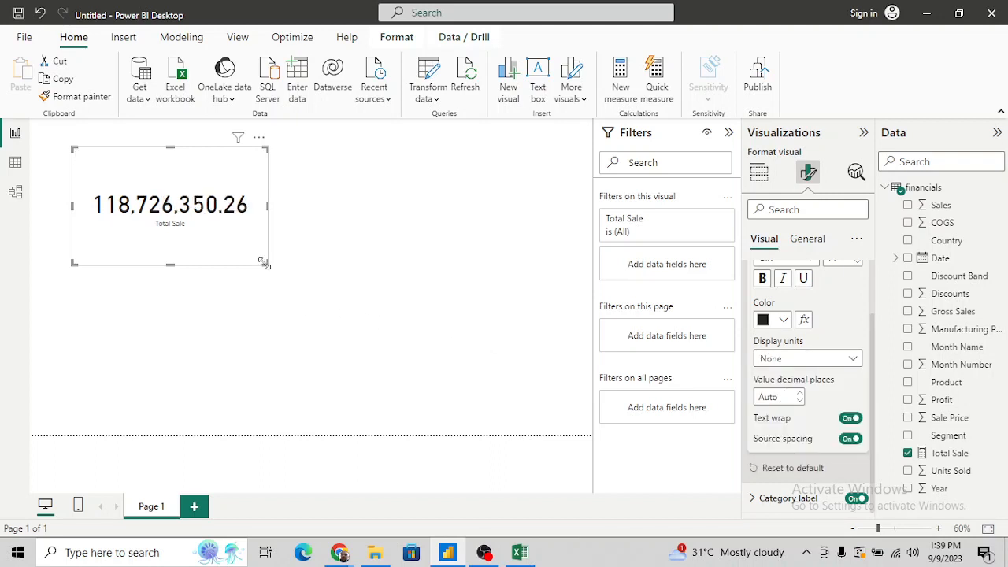
left_click_drag(265, 264, 311, 257)
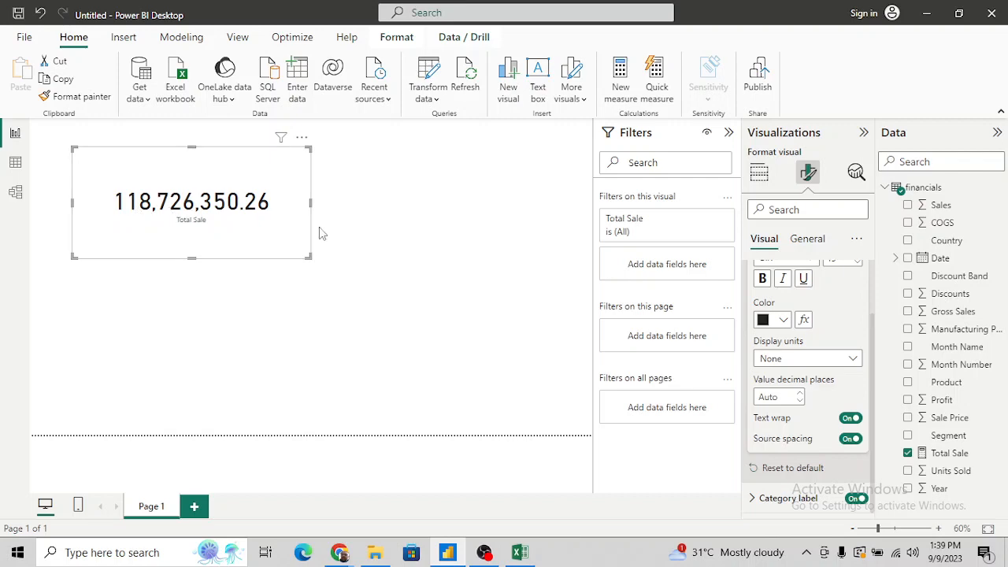
Switch to Excel and reselect all Sales values from J2 down to compare their sum with the card.
key("alt+Tab")
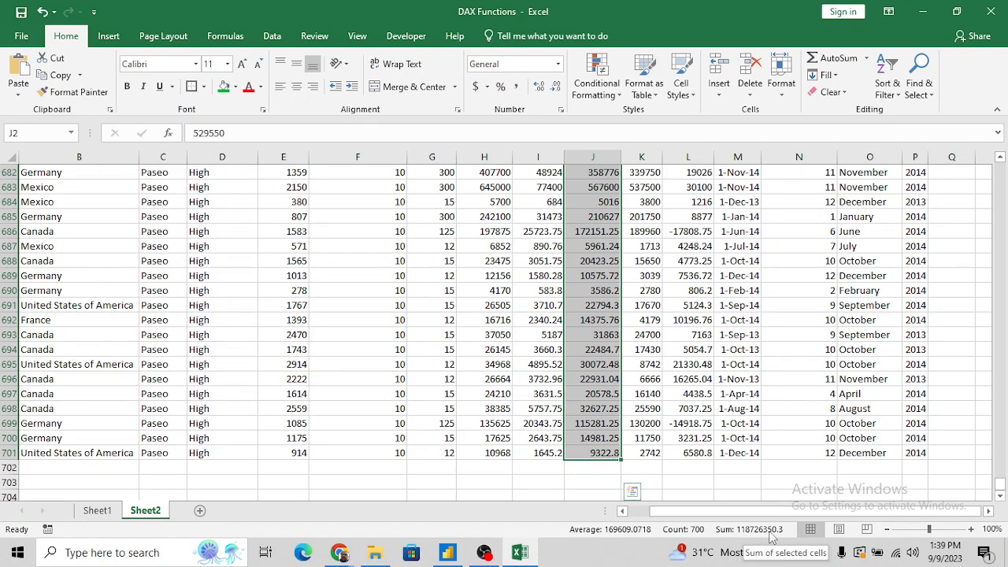
left_click(607, 248)
key("ctrl+Up")
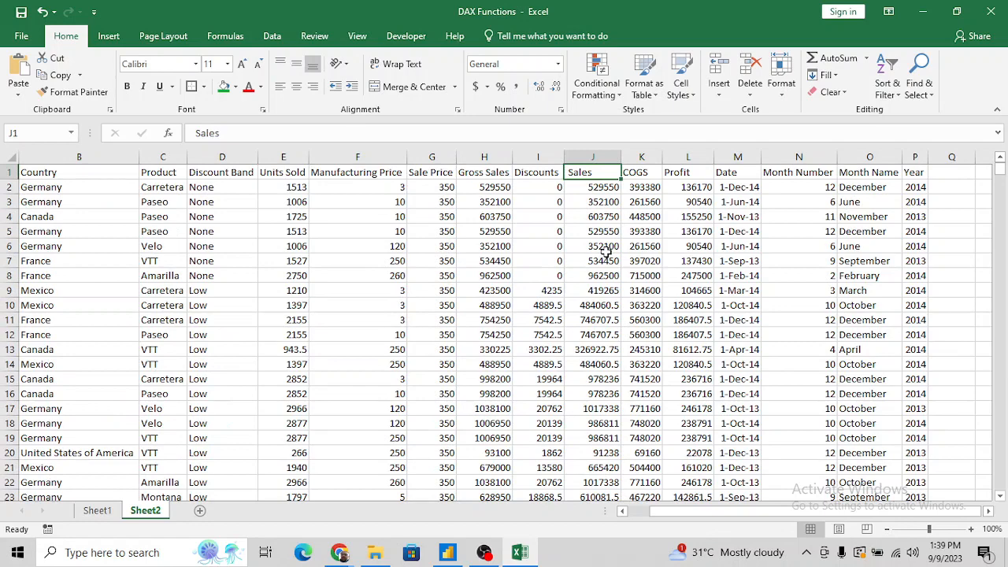
key("Down")
key("ctrl+shift+Down")
Switch back to Power BI, make the Total Sale card shorter and narrower, and set its display units to Auto.
key("alt+Tab")
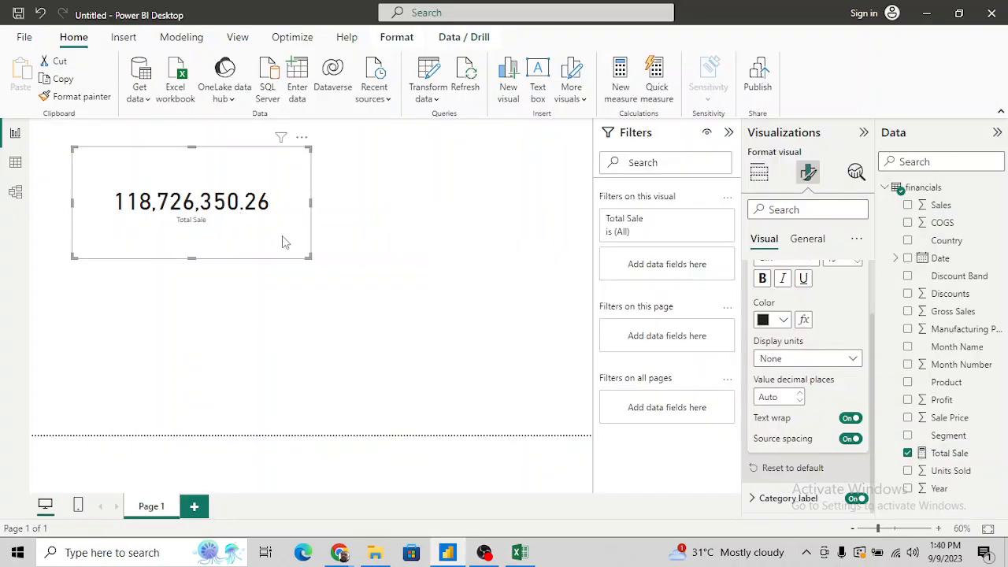
left_click_drag(309, 256, 245, 217)
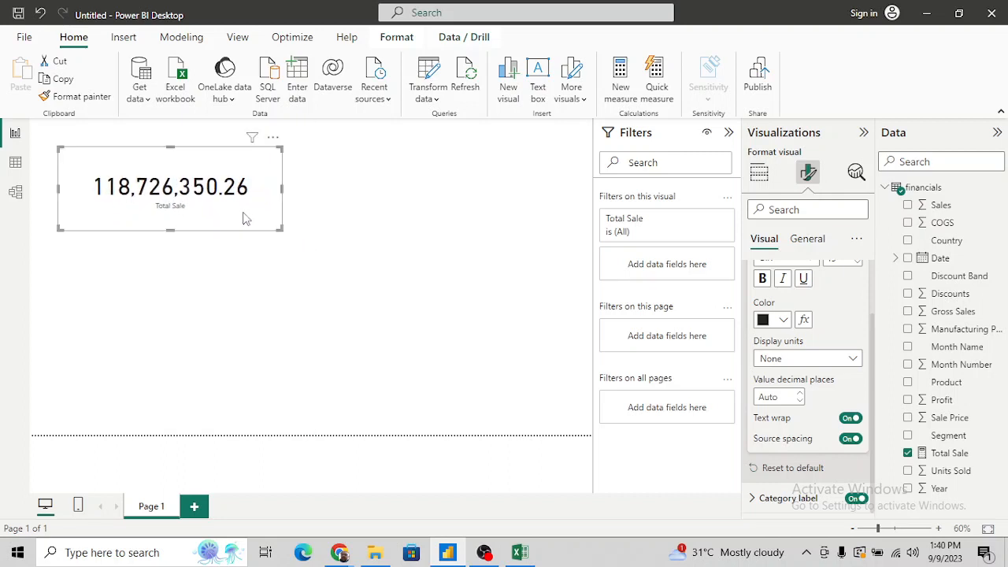
left_click(854, 359)
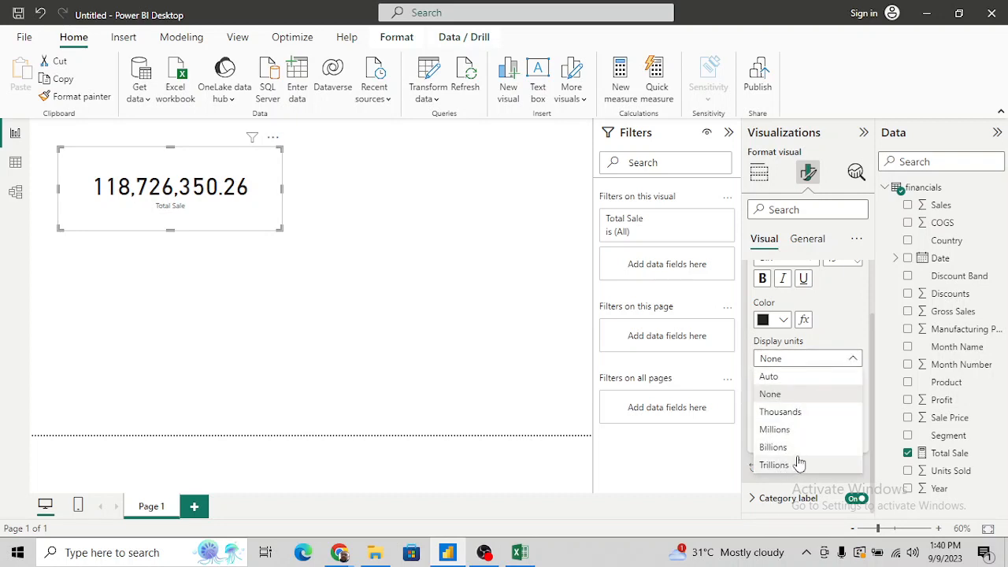
left_click(784, 390)
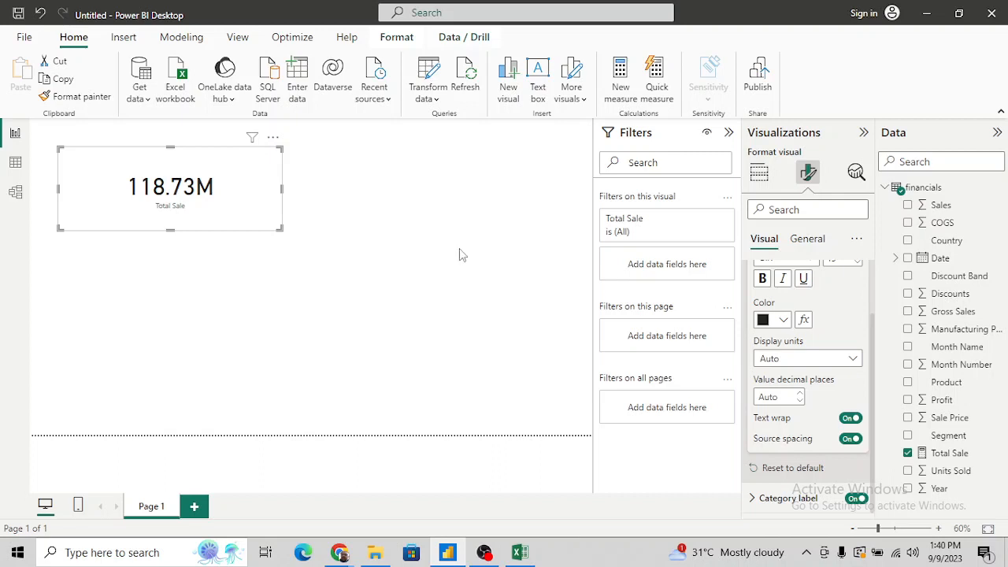
Set the Total Sale card's display units to Thousands and deselect the card.
left_click(851, 358)
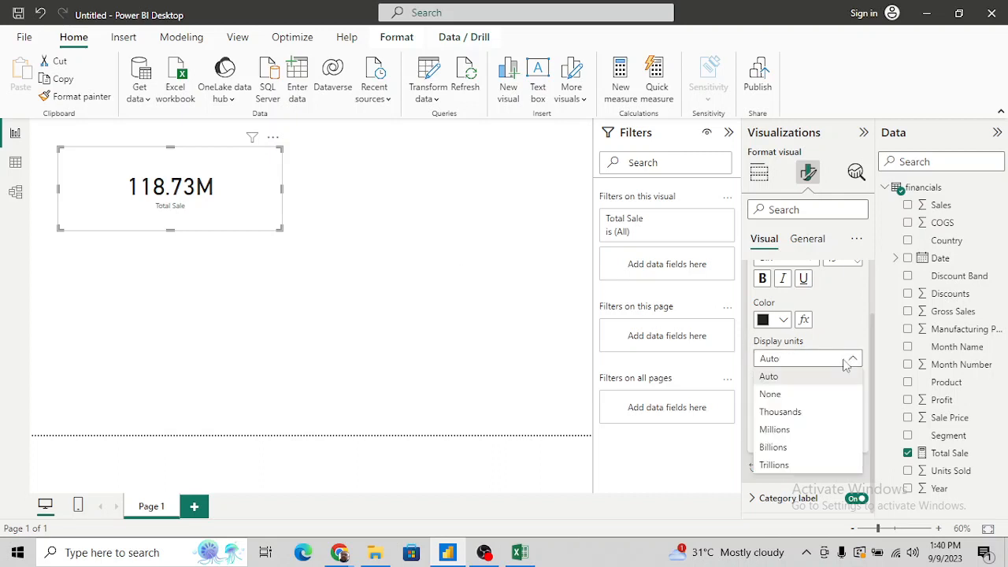
left_click(794, 410)
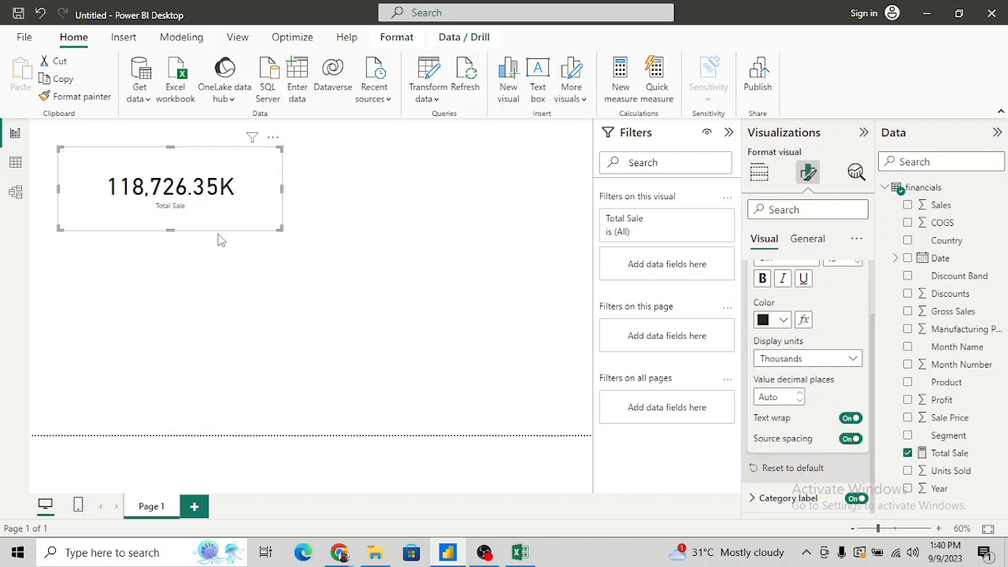
left_click(278, 279)
key("alt+Tab")
key("alt+Tab")
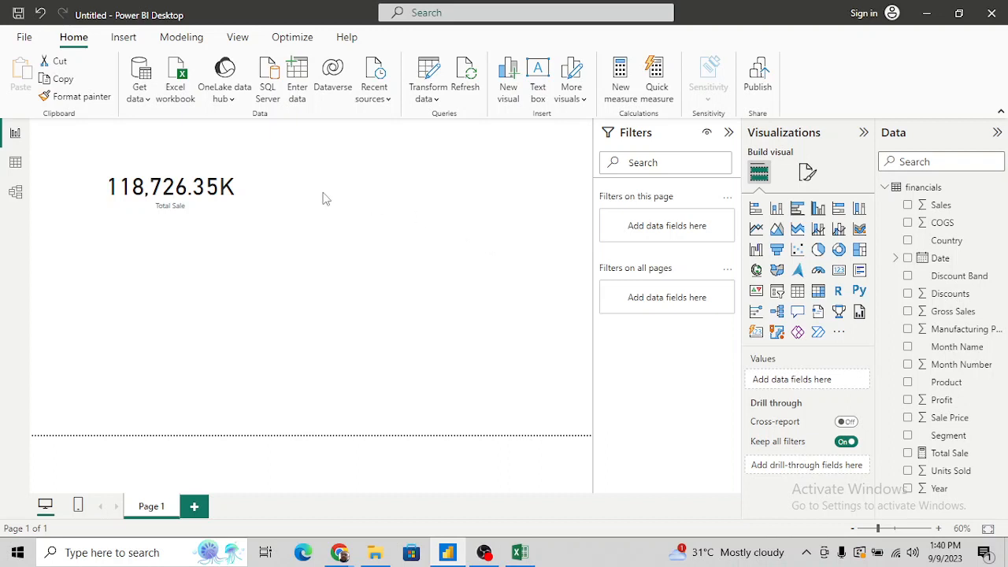
Show the financials data table and add a new calculated column to it.
left_click(17, 165)
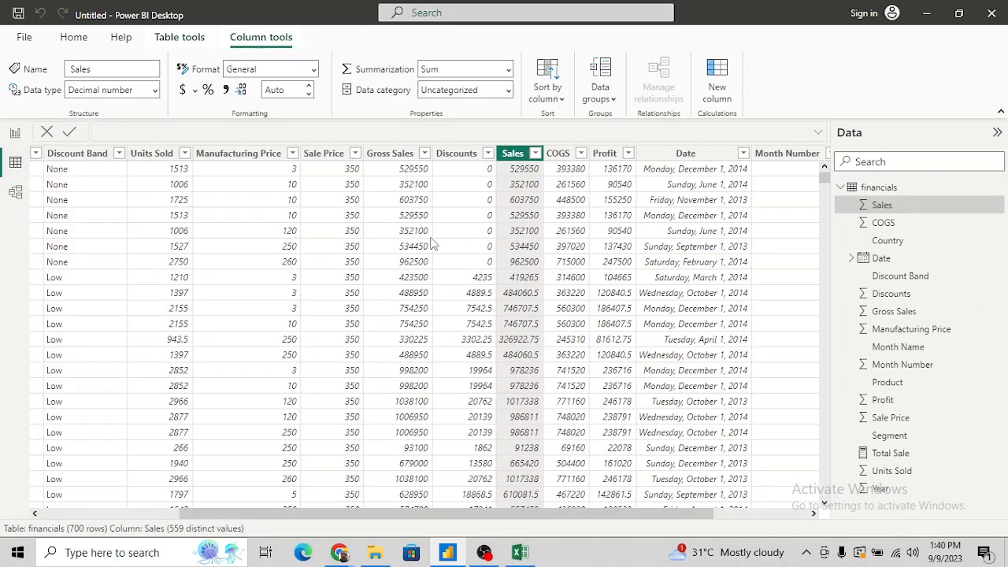
left_click(343, 231)
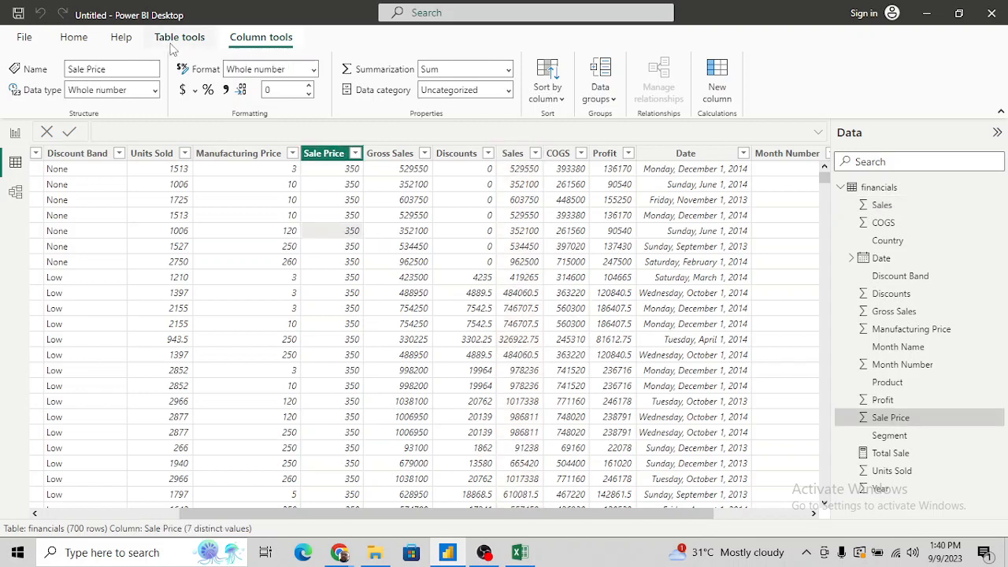
left_click(75, 38)
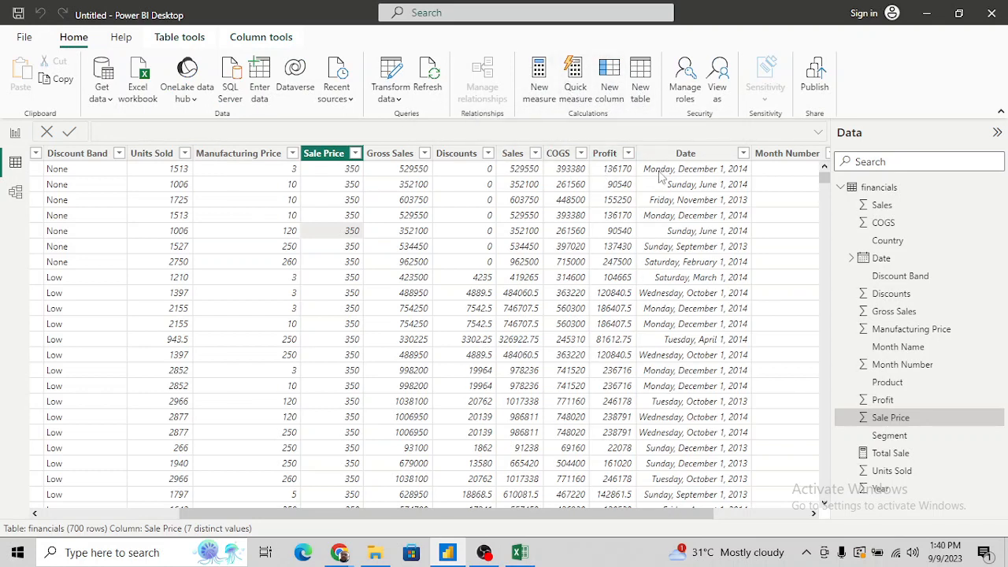
scroll(818, 185, "right", 3)
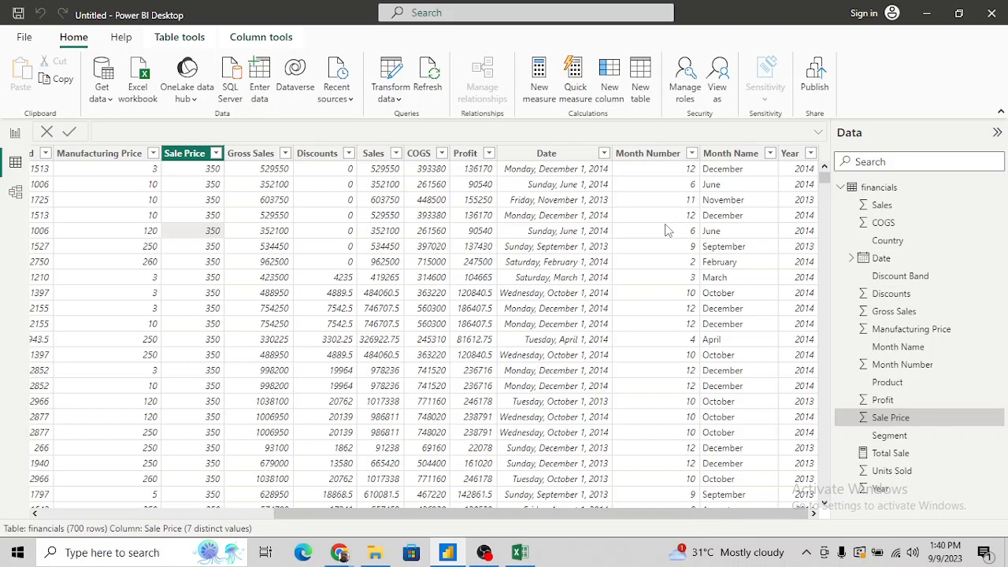
left_click(607, 88)
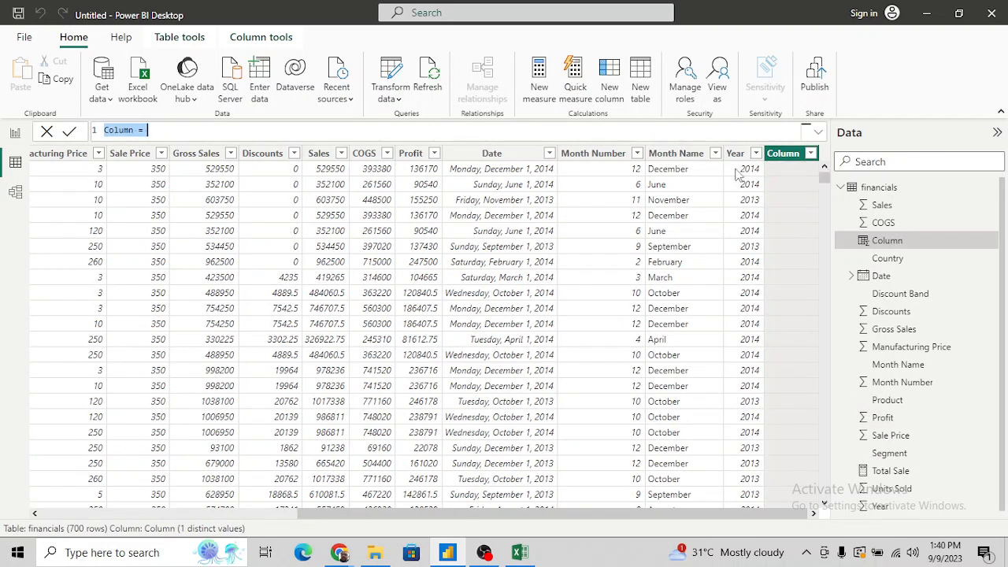
Name the new calculated column Sales *10, commit the name and select the column for editing.
left_click(202, 130)
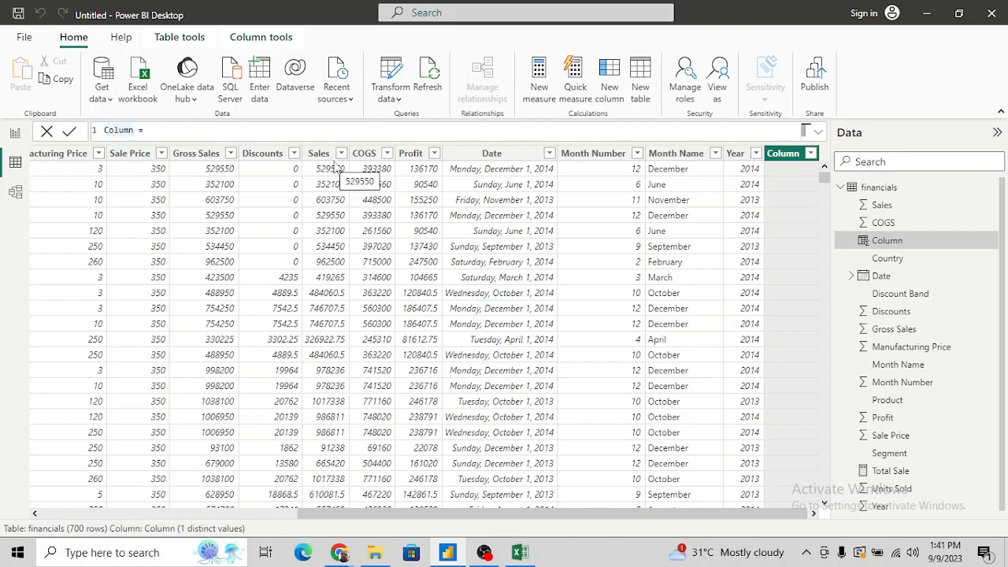
type("Sal")
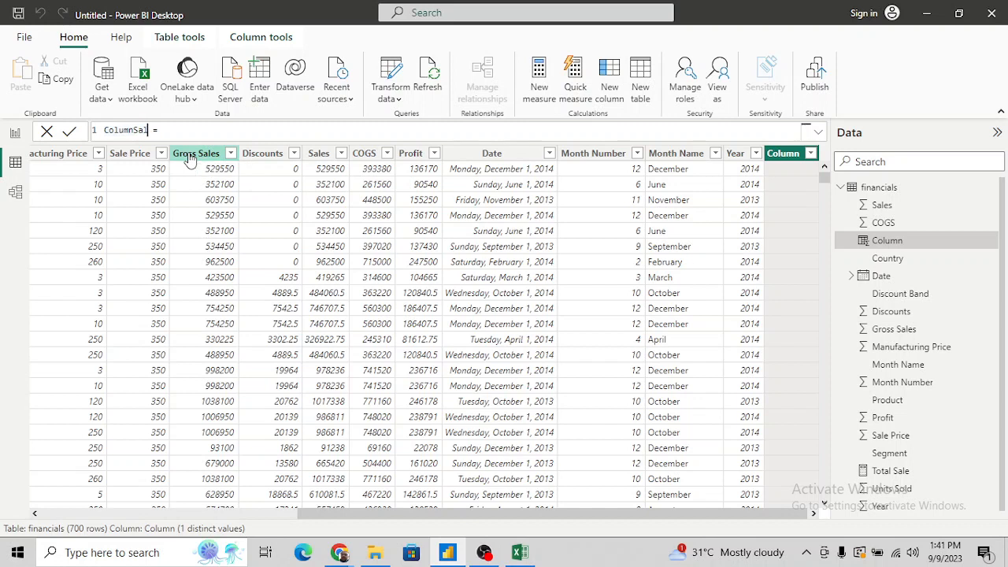
key("ctrl+BackSpace")
type("Sal")
type("0")
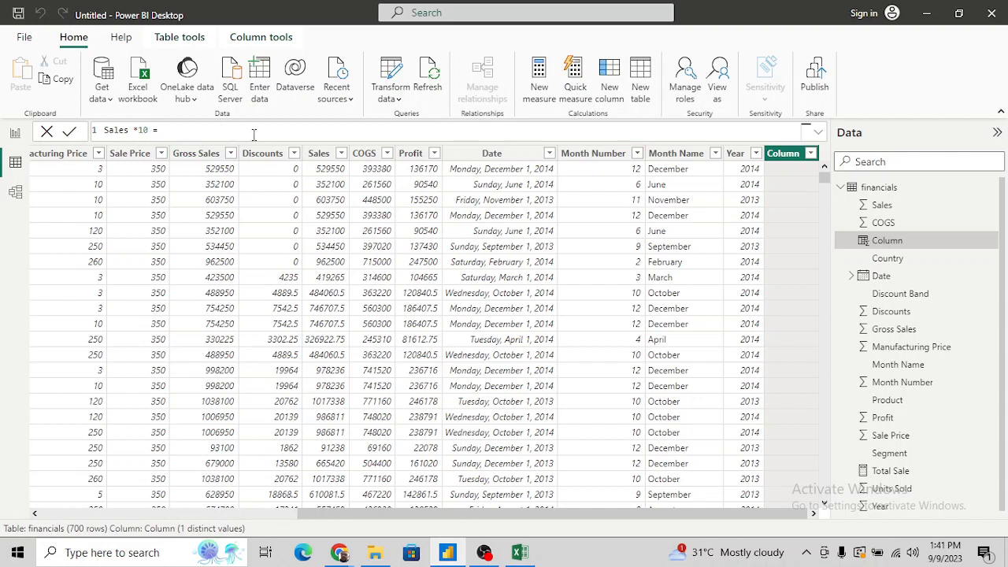
left_click(317, 158)
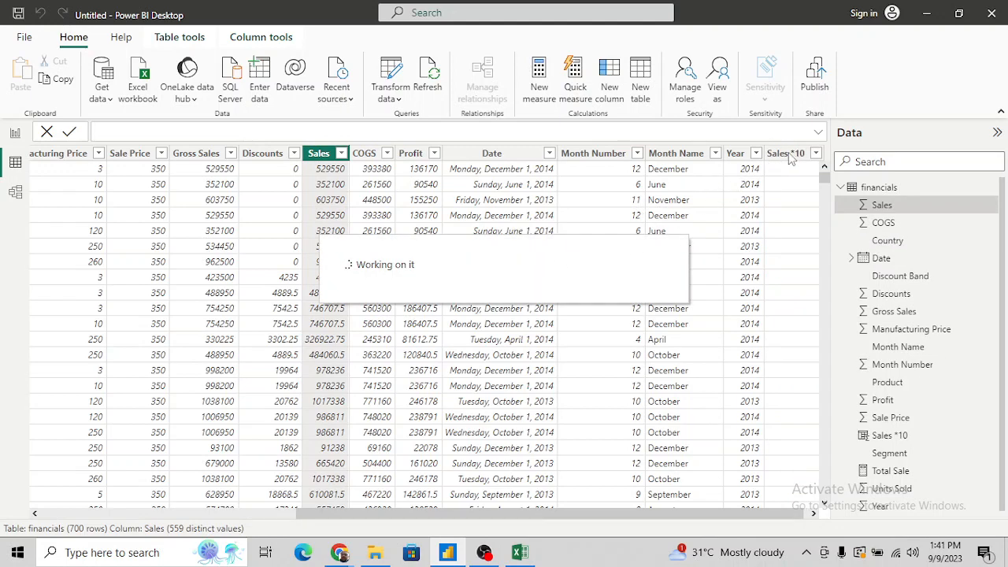
left_click(792, 157)
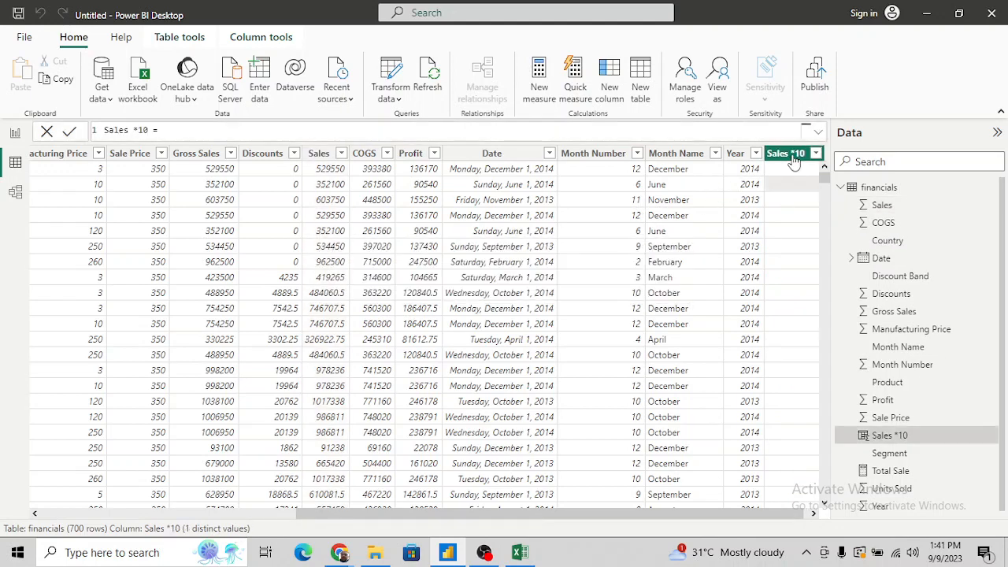
Define the Sales *10 column as financials[ Sales]*10 and commit the formula.
left_click(226, 128)
type("sal")
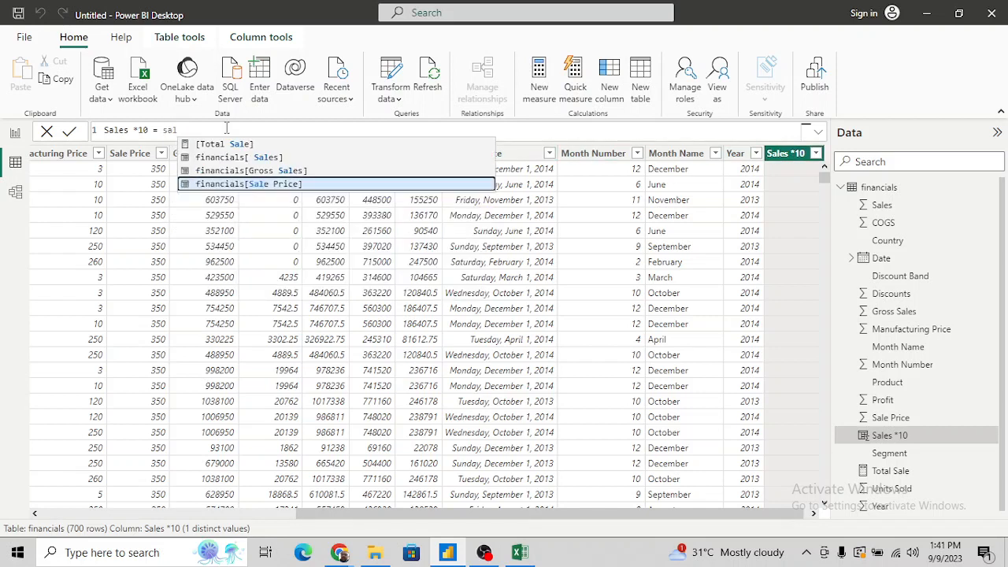
left_click(236, 158)
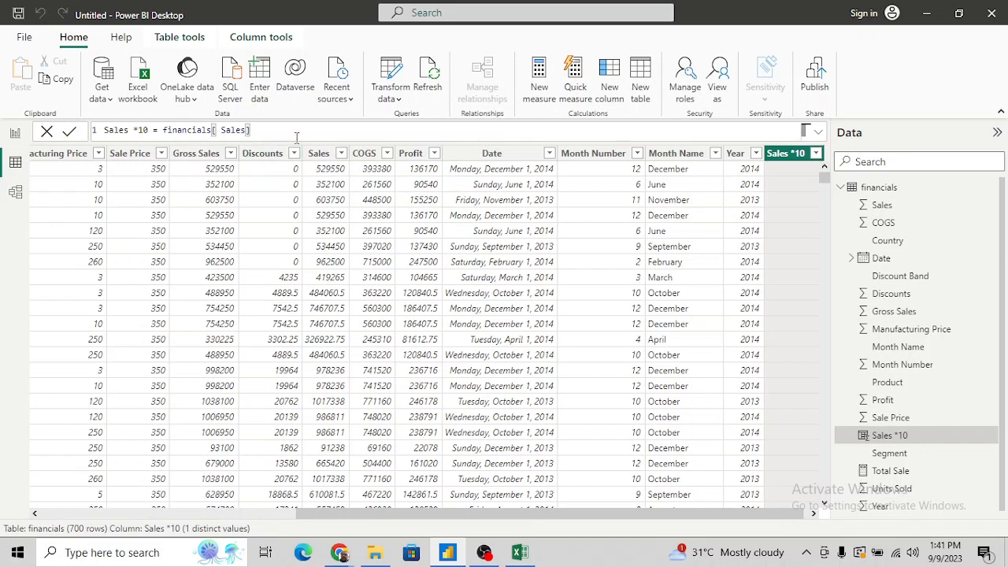
type("*")
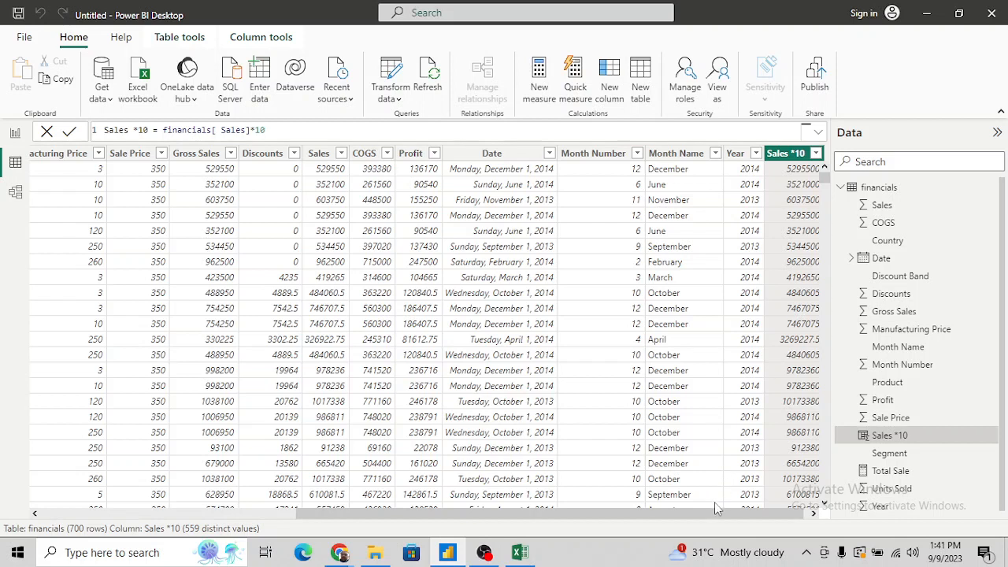
left_click_drag(717, 508, 742, 510)
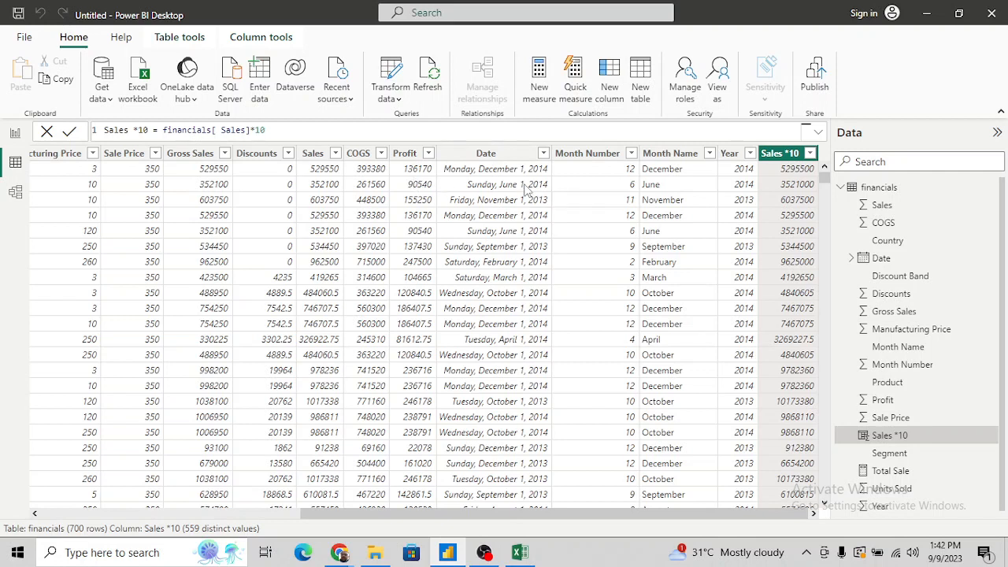
Switch to the DAX Functions workbook in Excel and show the DAX scope notes on Sheet1.
key("alt+Tab")
key("alt+Tab")
key("alt+Tab")
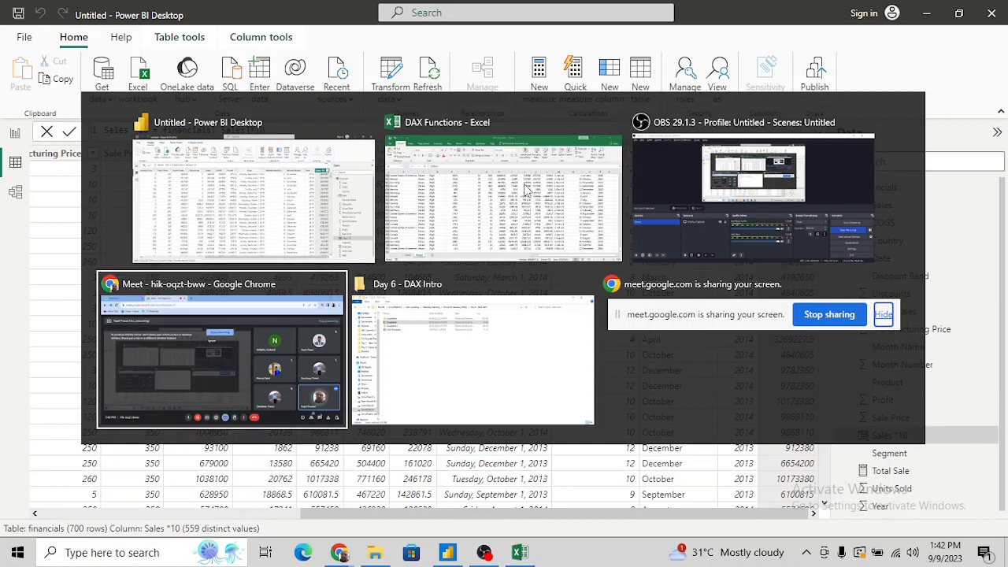
key("alt+Tab")
key("alt+Tab")
key("alt+Tab")
key("alt+Tab")
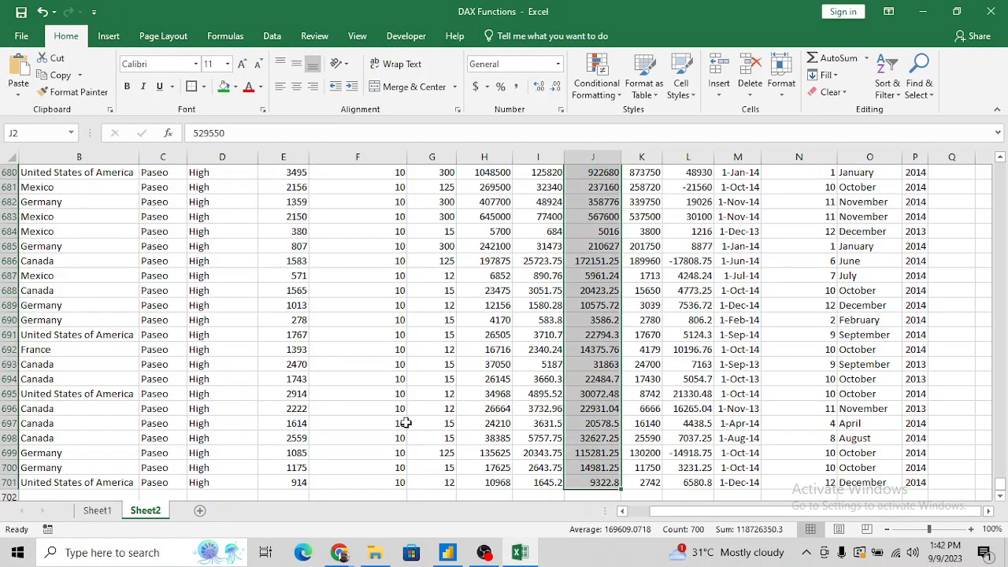
left_click(97, 511)
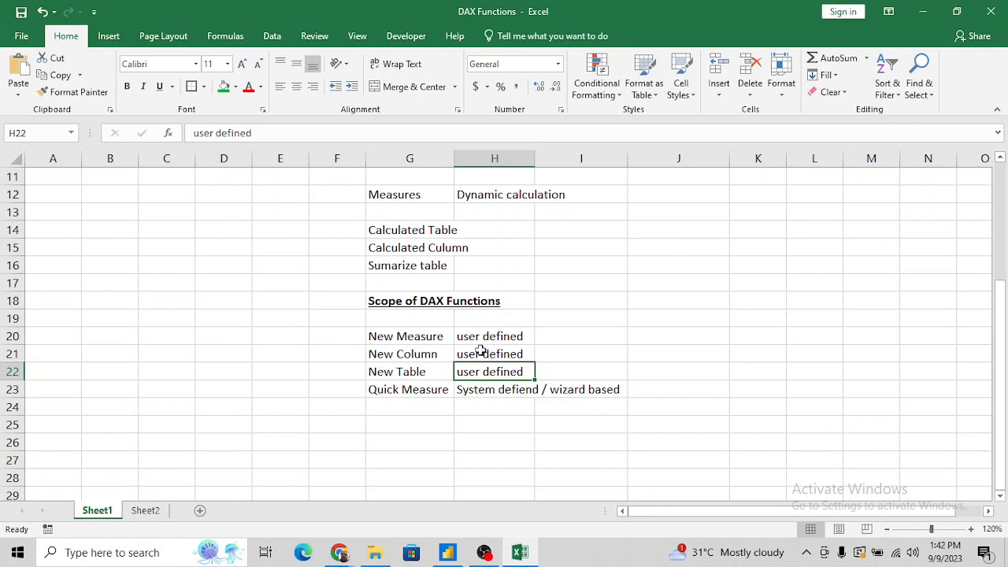
Review the New Measure and New Column entries under Scope of DAX Functions on Sheet1.
left_click(429, 338)
key("Down")
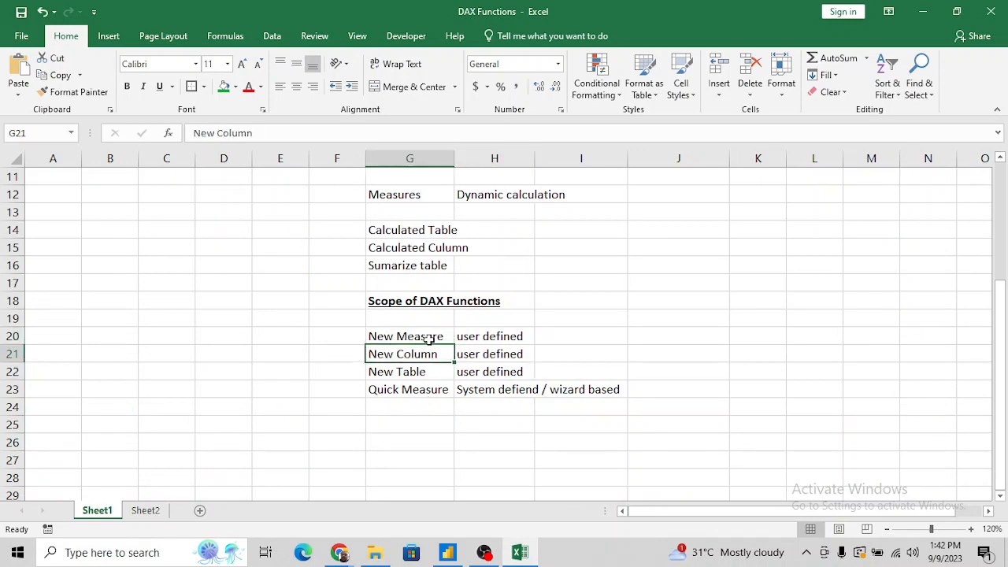
key("Up")
key("shift+Down")
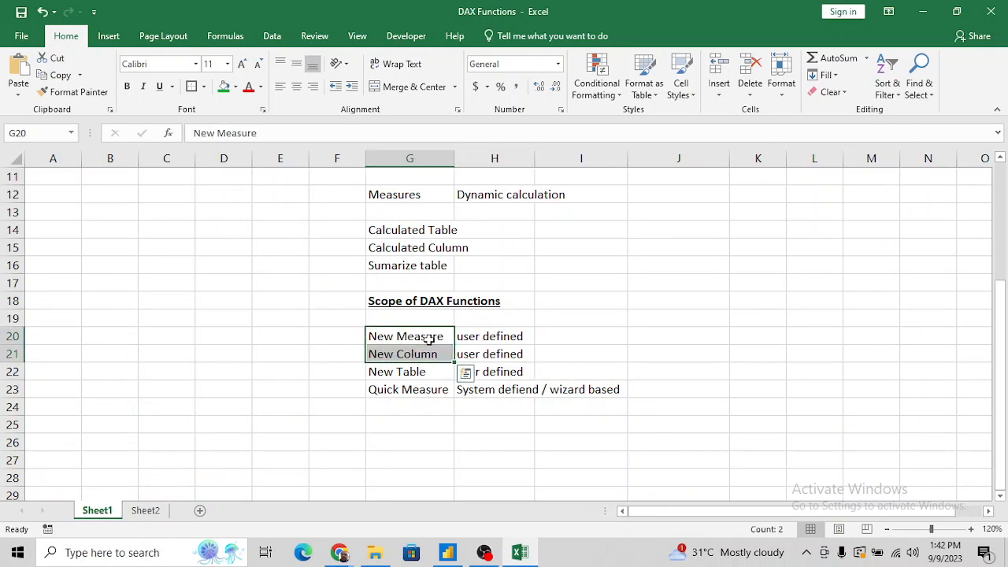
key("Right")
key("Right")
key("Right")
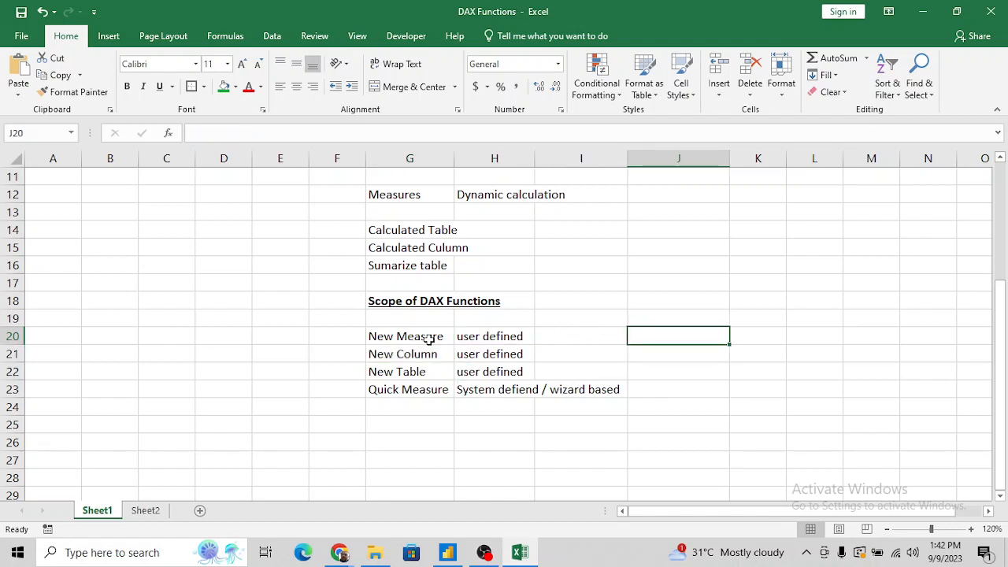
Switch back to Power BI Desktop, add a new calculated table and name it NewTable in its formula.
key("alt+Tab")
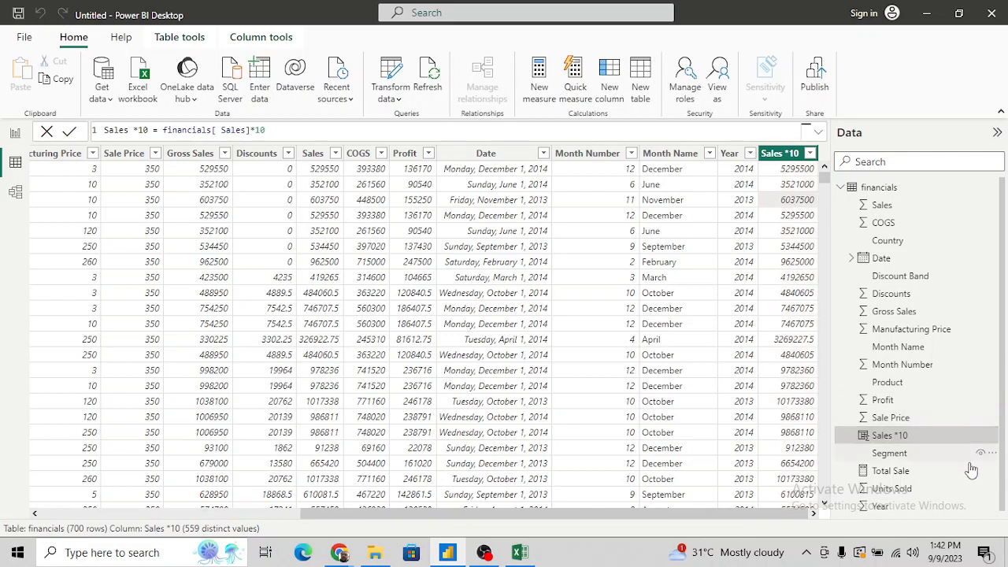
left_click_drag(1002, 479, 1003, 511)
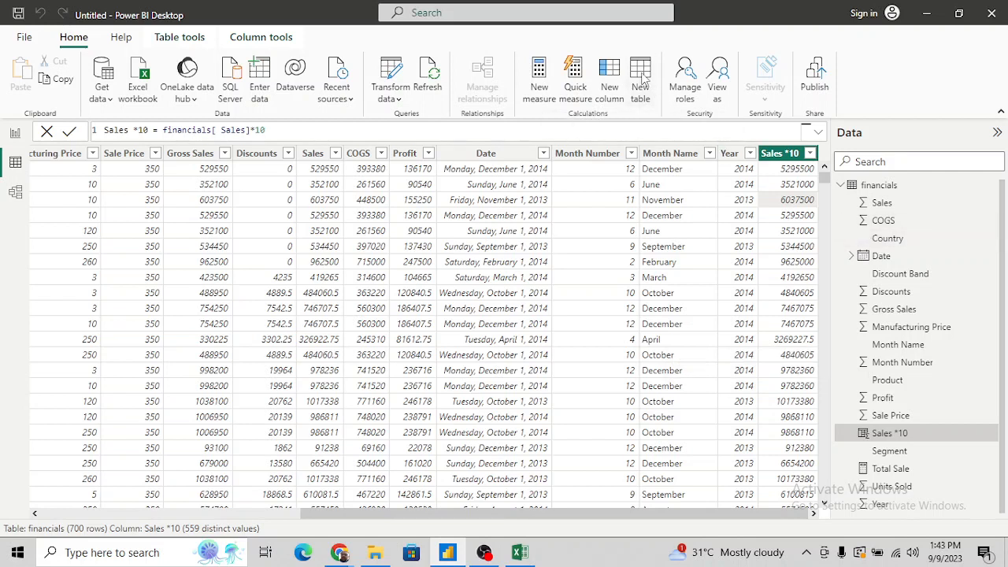
left_click(642, 74)
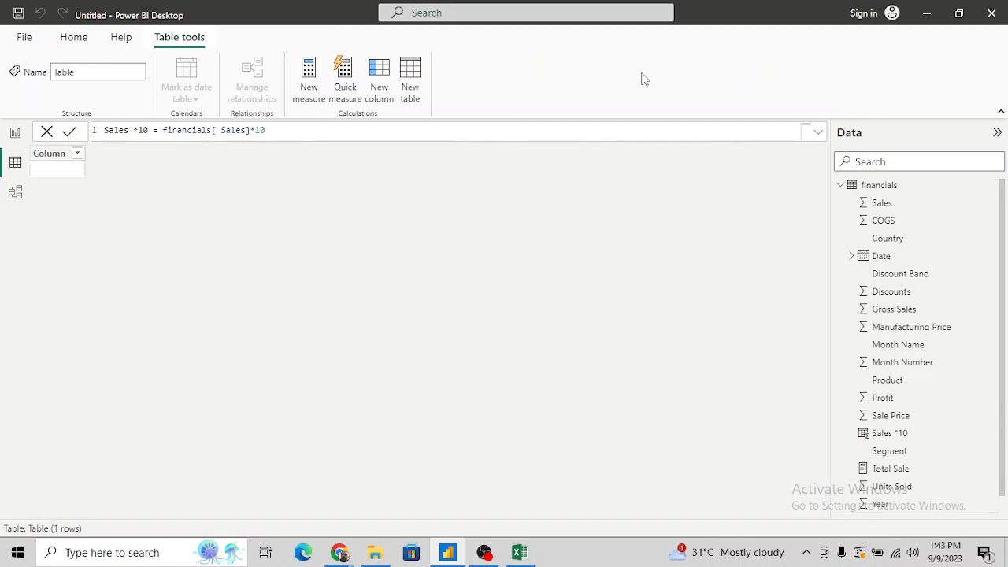
left_click(288, 134)
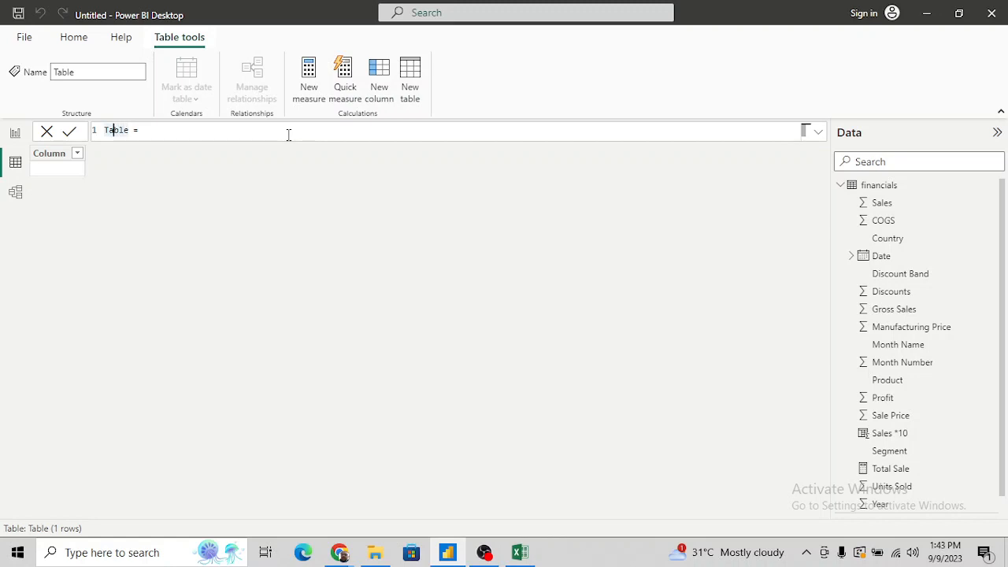
type("New")
Start the NewTable formula with the SUMMARIZECOLUMNS function.
type("sum")
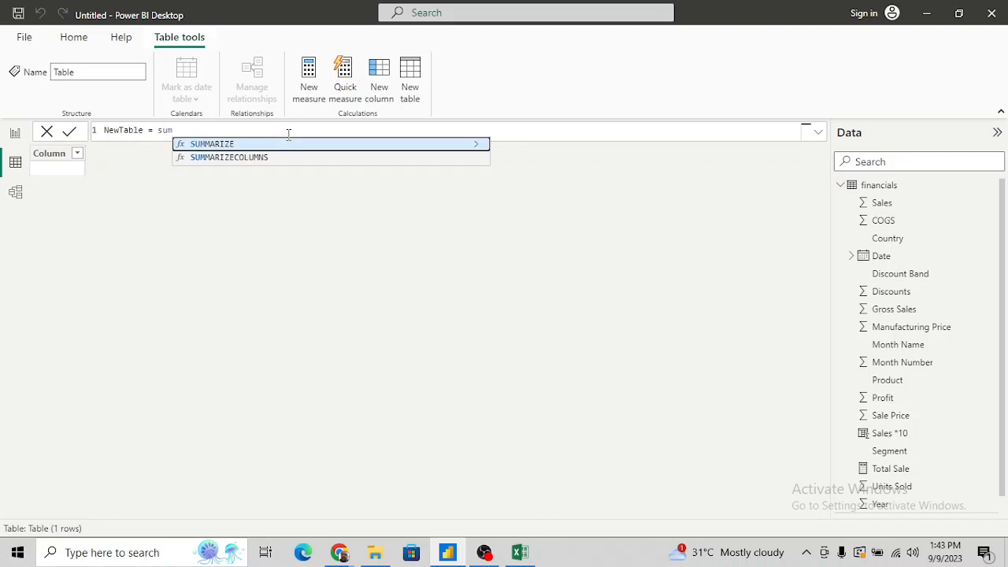
key("Down")
key("Up")
key("Down")
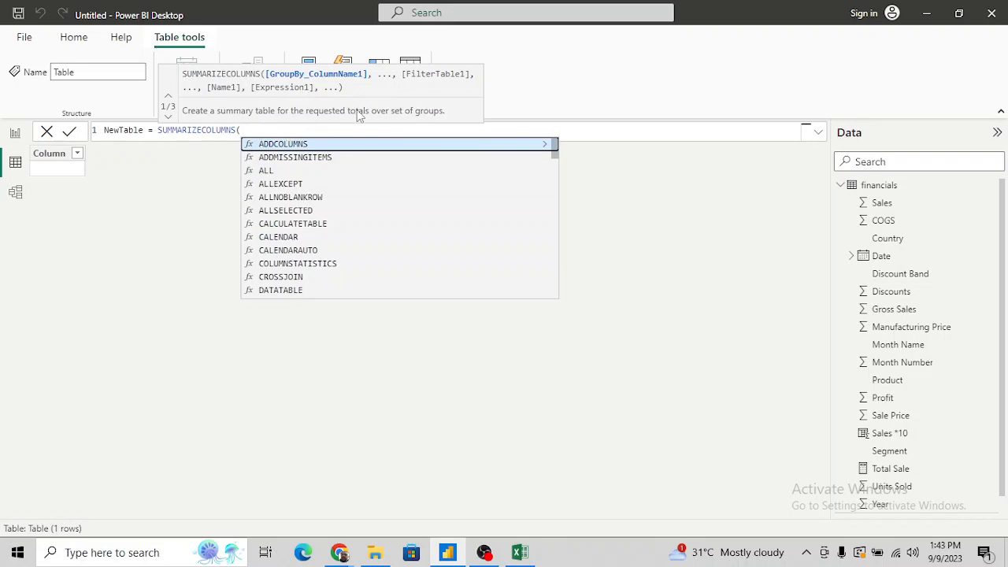
Try SUMMARIZE as the function in the NewTable formula, and switch back to SUMMARIZECOLUMNS.
key("BackSpace")
key("BackSpace")
key("BackSpace")
key("BackSpace")
key("BackSpace")
key("BackSpace")
key("BackSpace")
key("BackSpace")
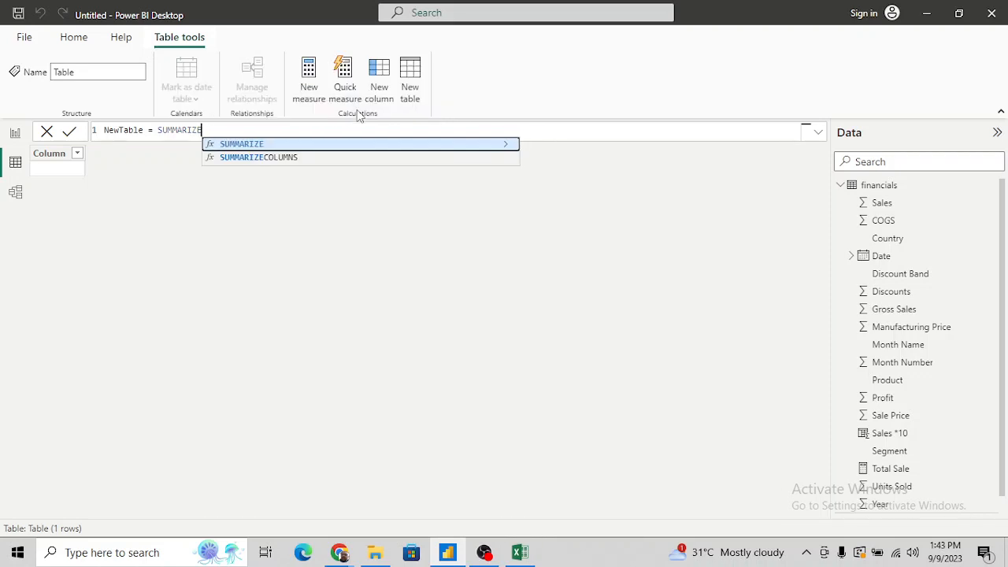
type("(")
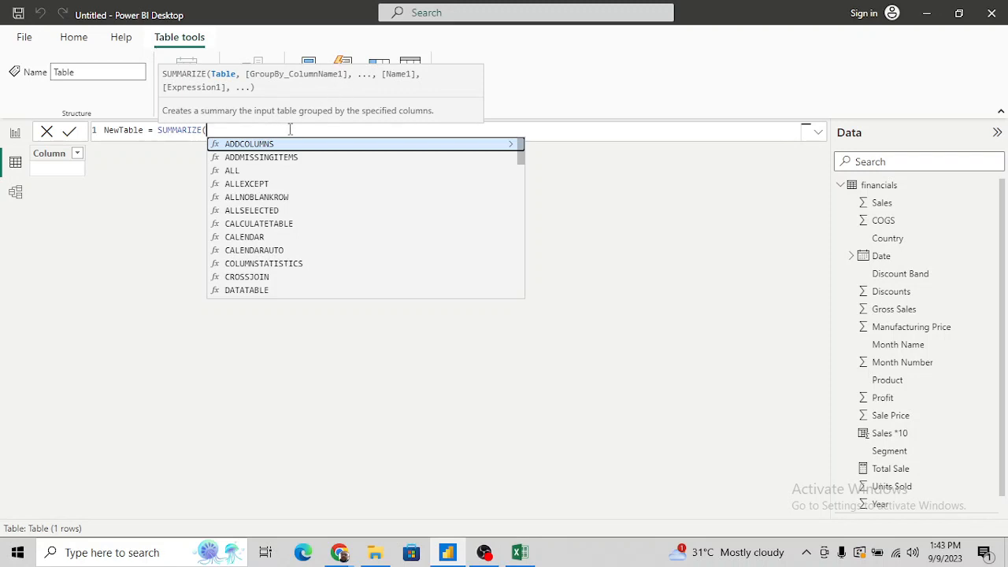
key("BackSpace")
key("Down")
key("Tab")
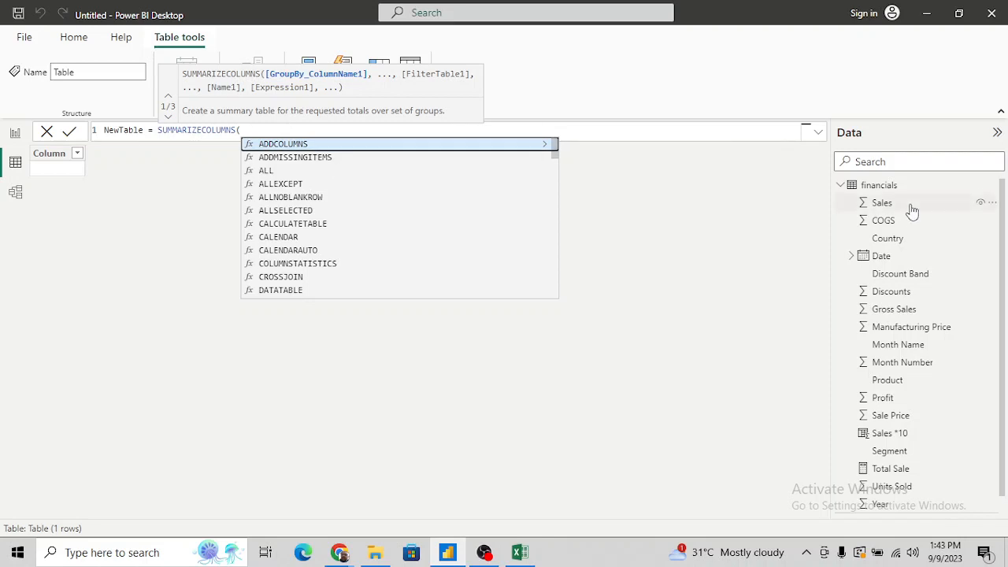
Enter financials[Country], financials[Product] and financials[Segment] as the first three group-by columns of SUMMARIZECOLUMNS.
type("coun")
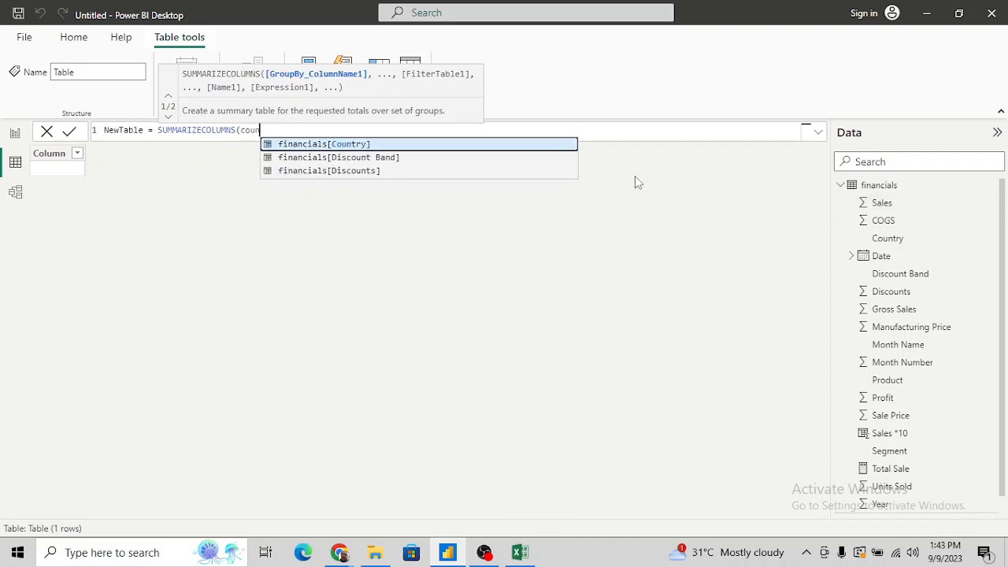
key("Tab")
type(",")
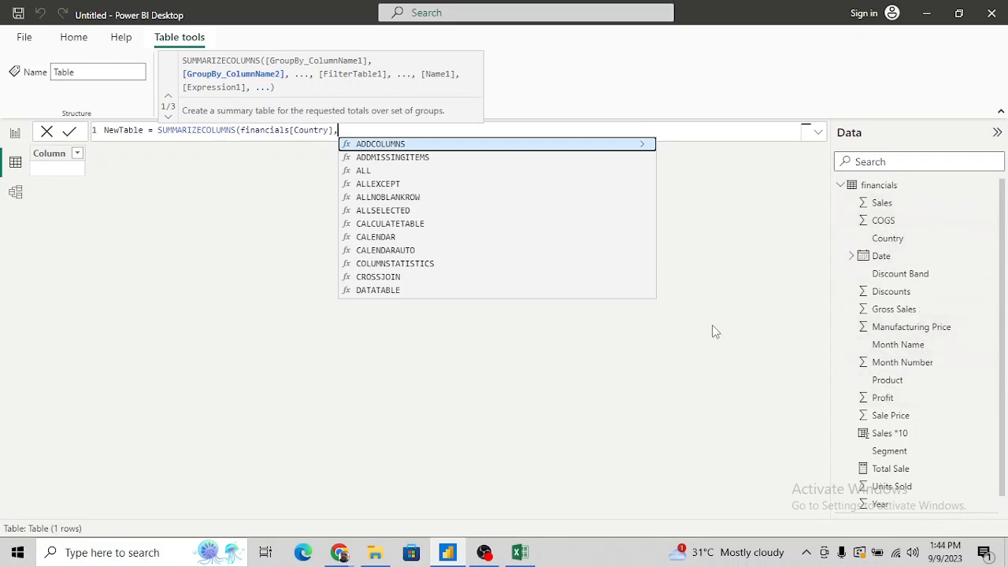
type("prod")
key("Tab")
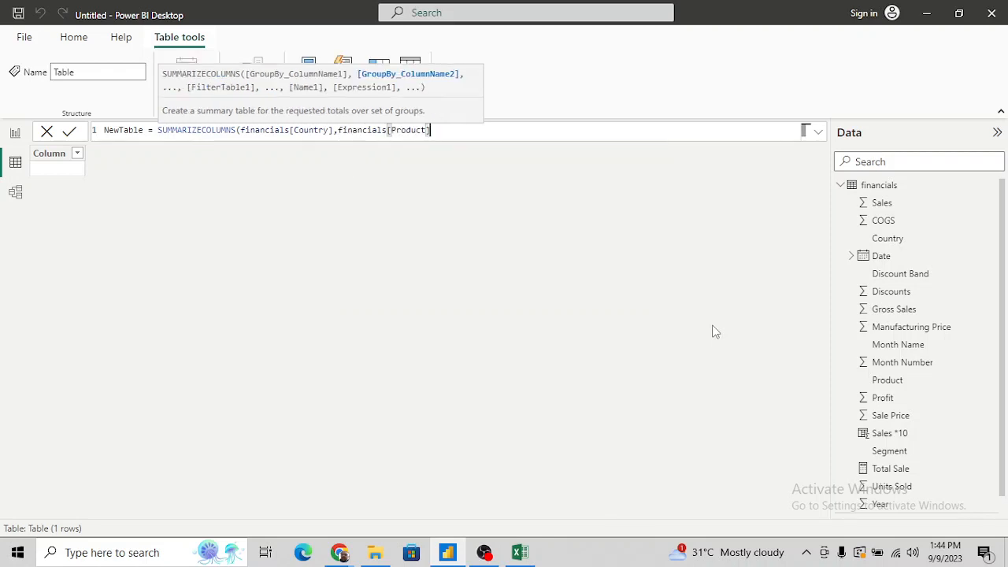
type(",")
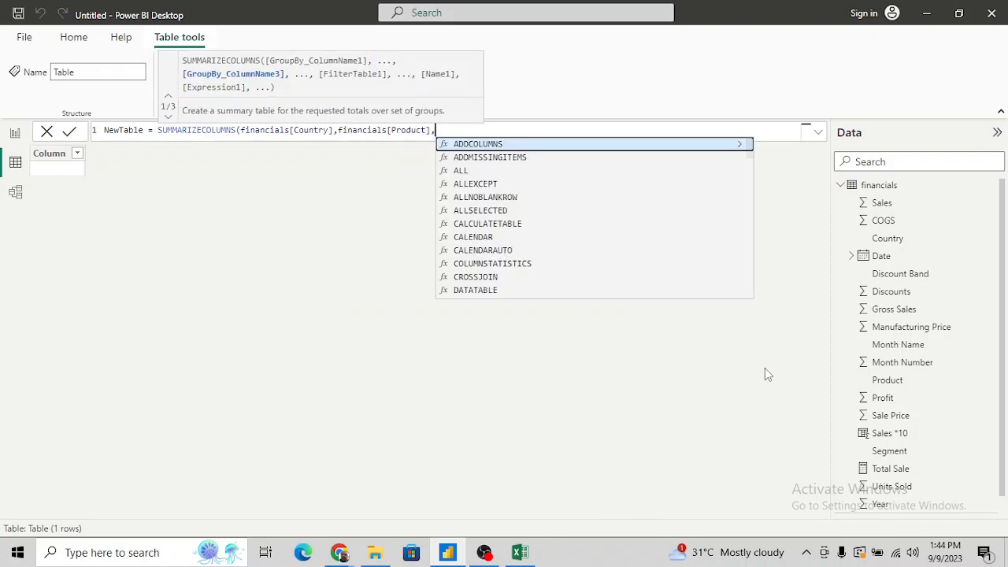
type("seg")
key("Tab")
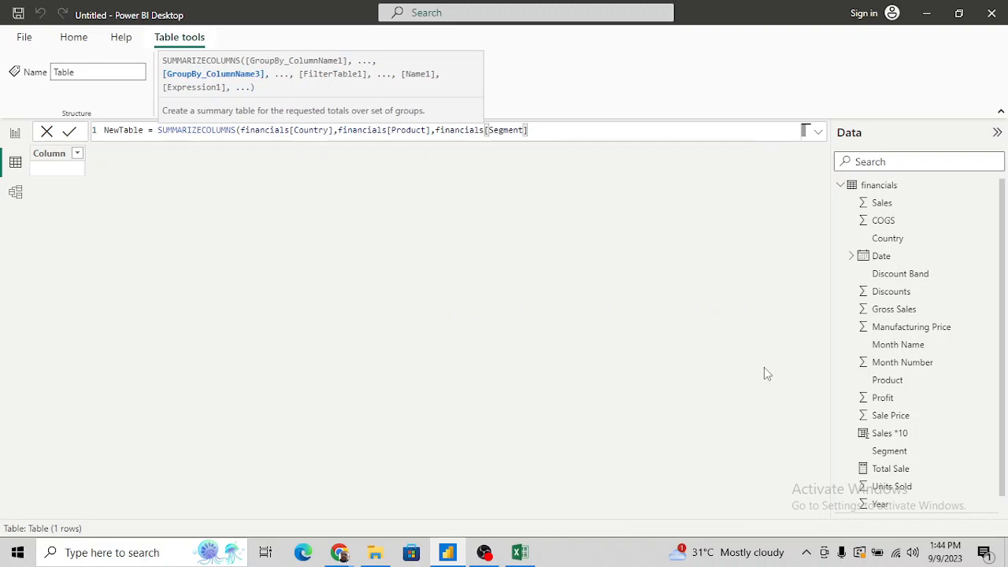
Add financials[ Sales] as the fourth column in the SUMMARIZECOLUMNS formula.
type(",sal")
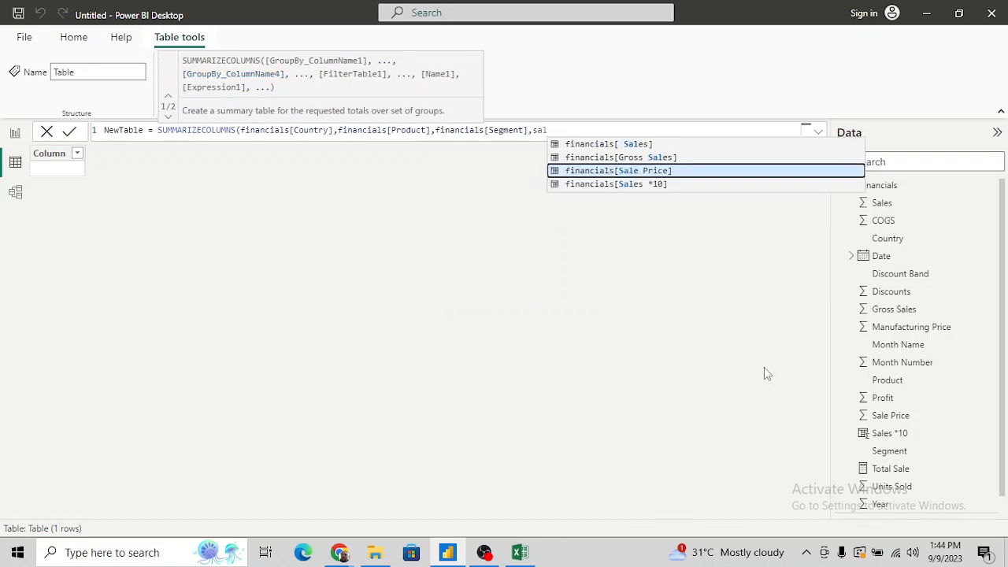
key("Up")
key("Up")
key("Tab")
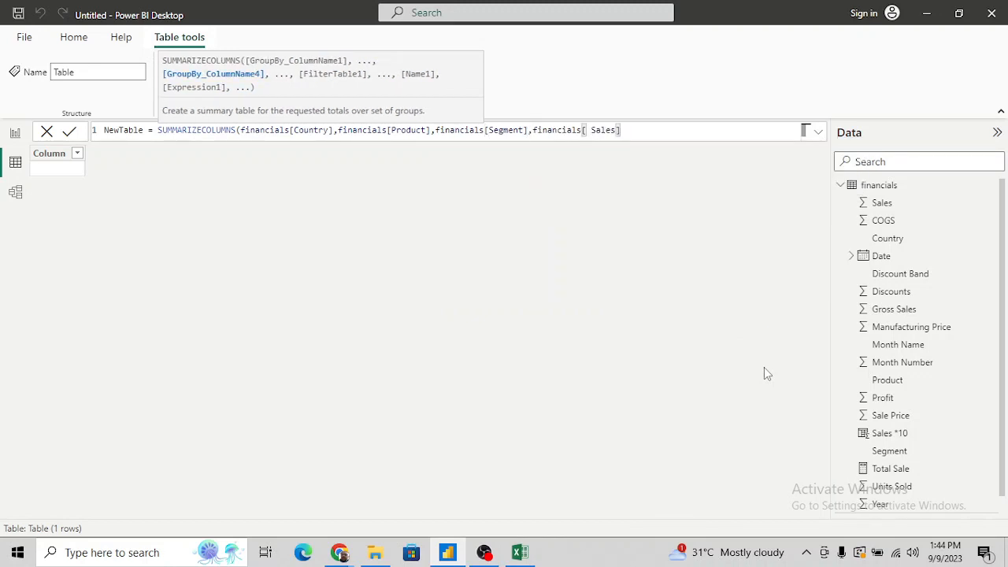
Add financials[Profit] as the fifth column, close the SUMMARIZECOLUMNS formula and commit it.
type(",sal")
key("Down")
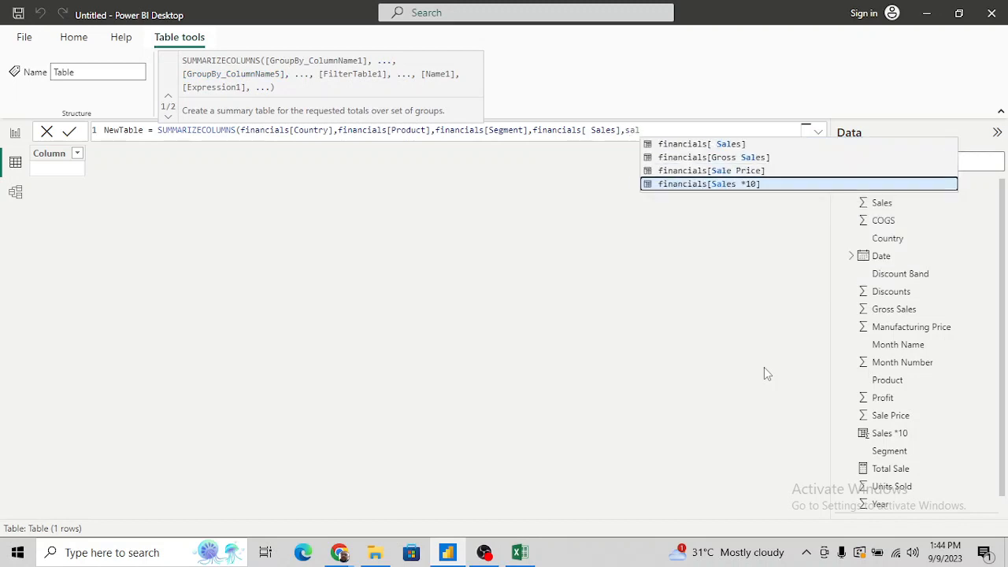
key("Up")
key("Up")
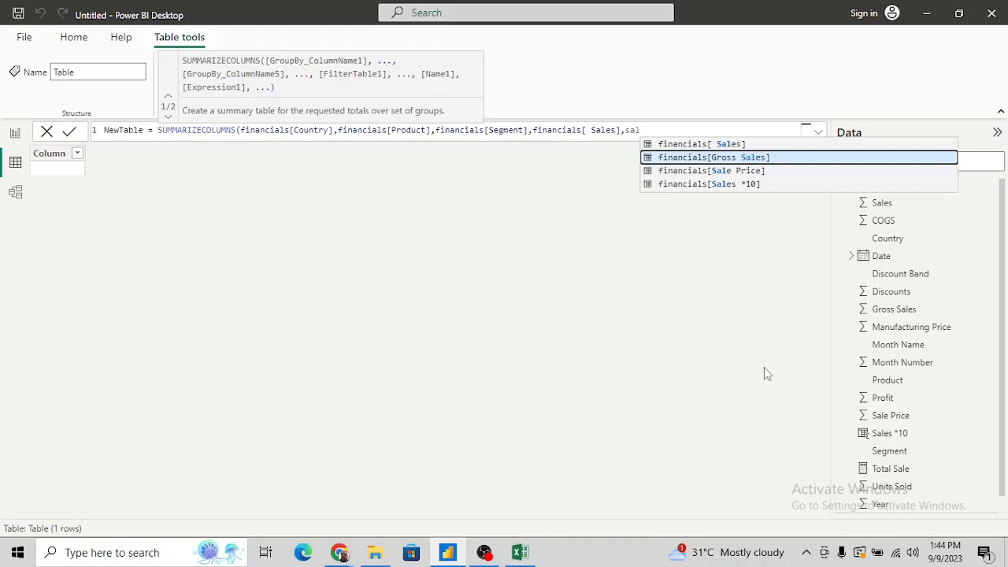
key("BackSpace")
key("BackSpace")
key("BackSpace")
type("pro")
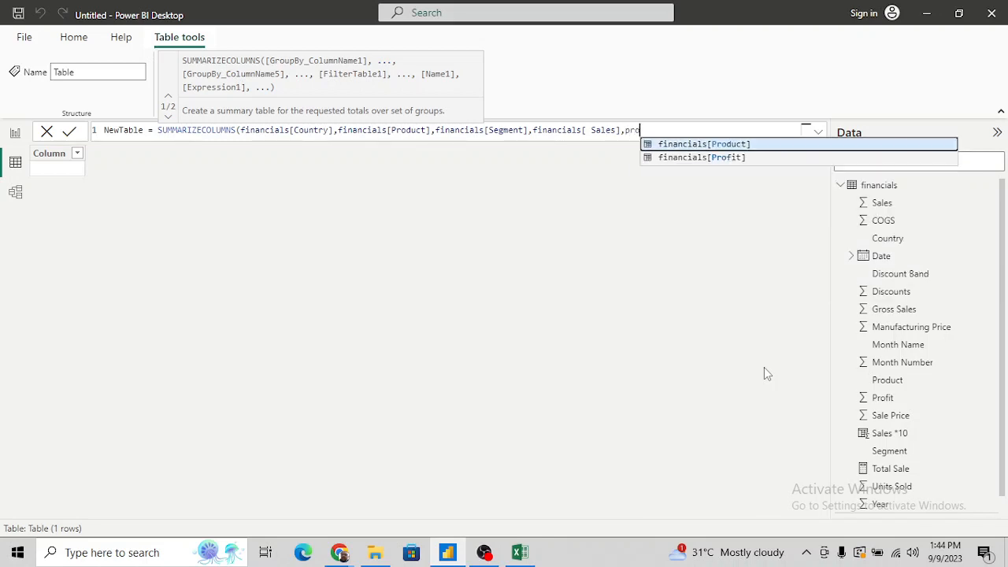
key("Down")
key("Tab")
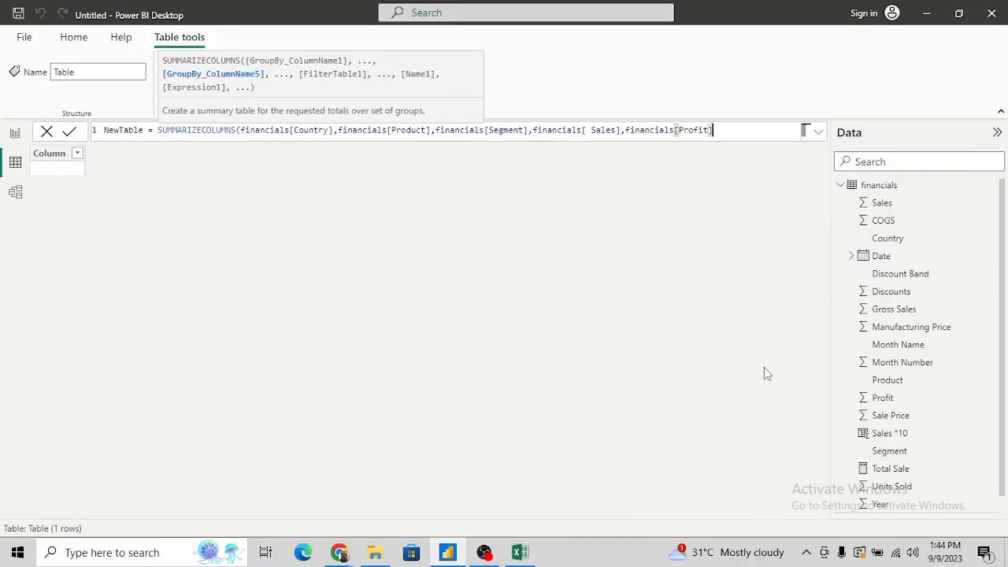
type(")")
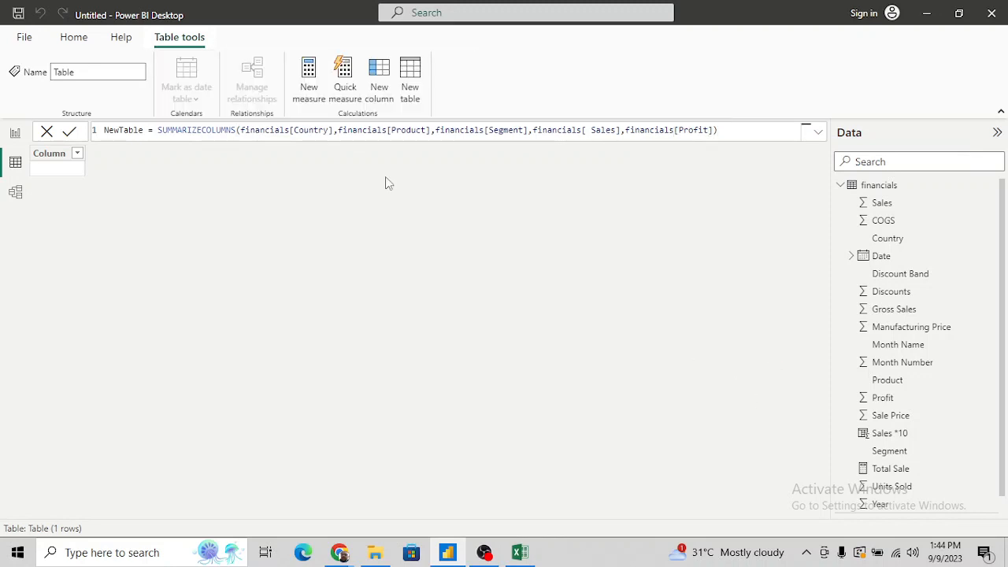
key("Return")
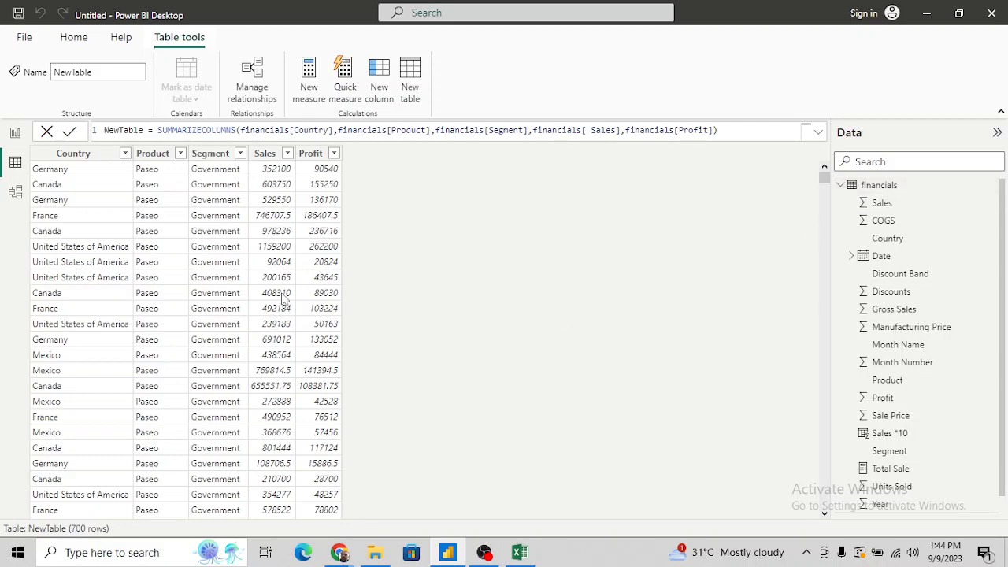
Look through the rows of NewTable, collapse the financials field list and expand the fields of NewTable.
scroll(282, 300, "down", 10)
scroll(282, 299, "up", 10)
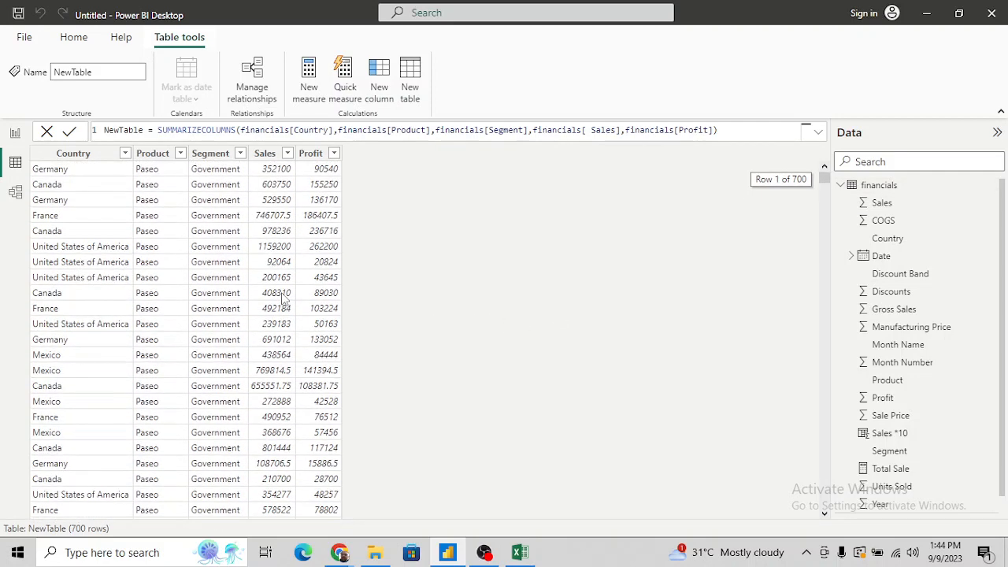
left_click(839, 186)
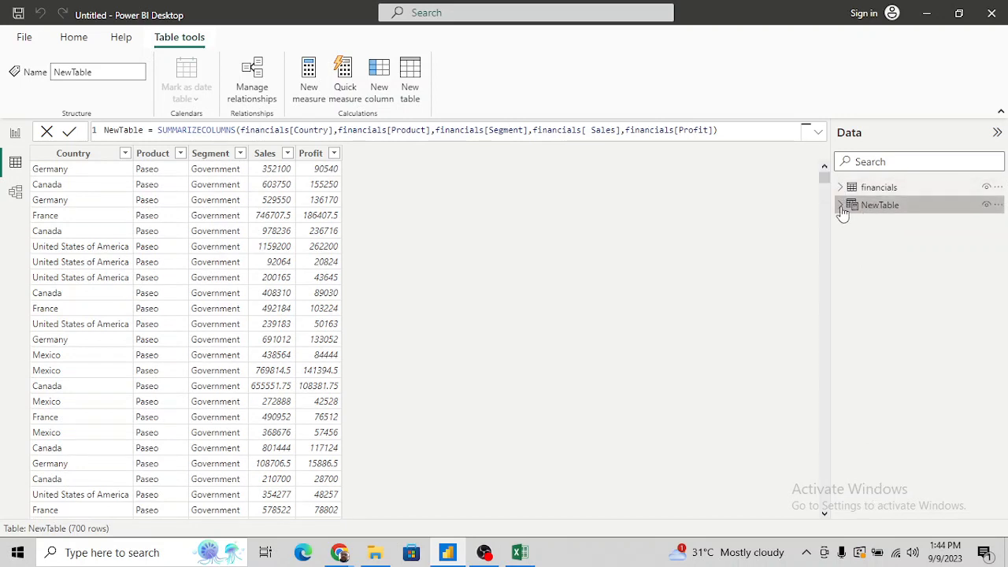
left_click(840, 207)
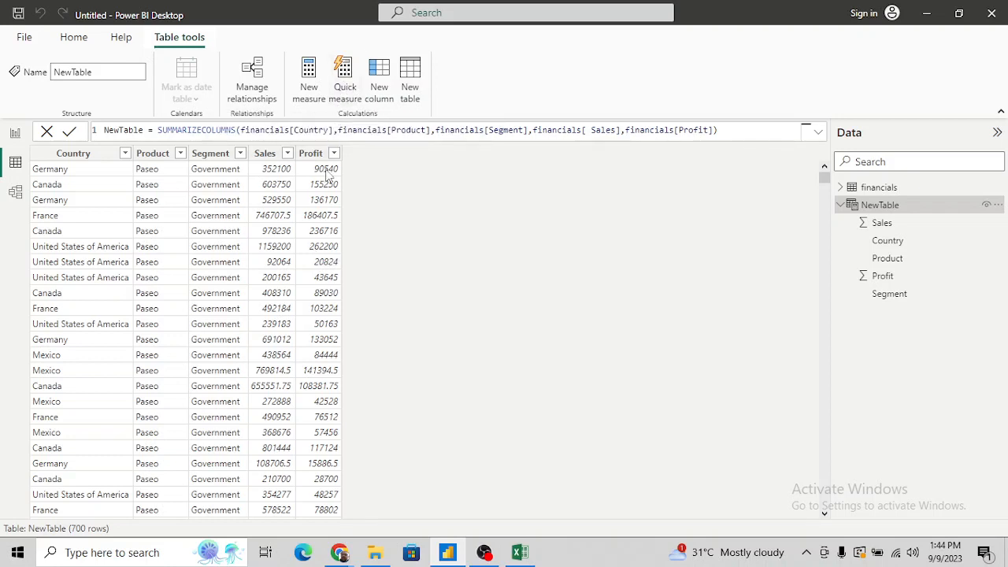
Start a quick measure using the Max per category calculation, with Sales from NewTable as the base value.
left_click(348, 81)
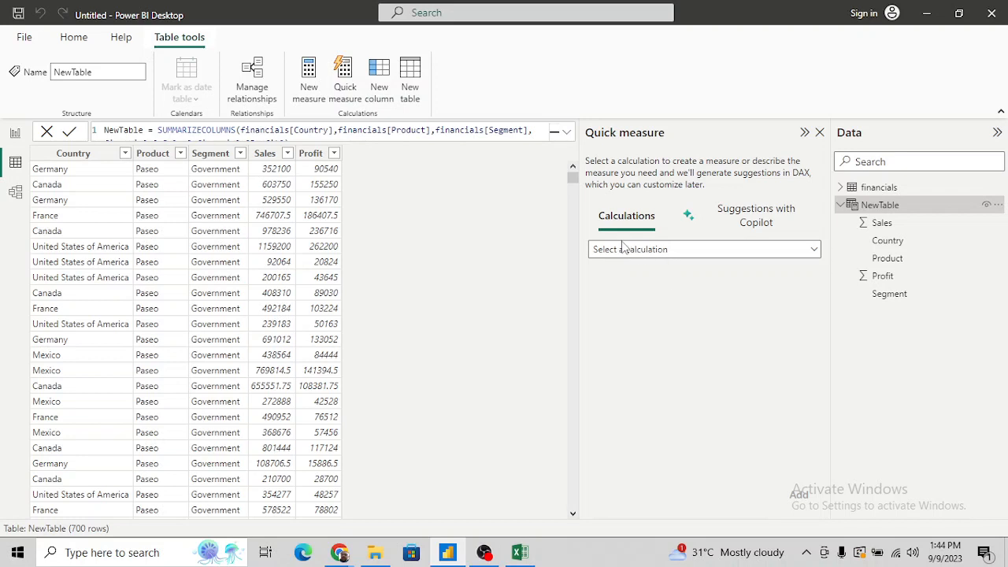
left_click(815, 252)
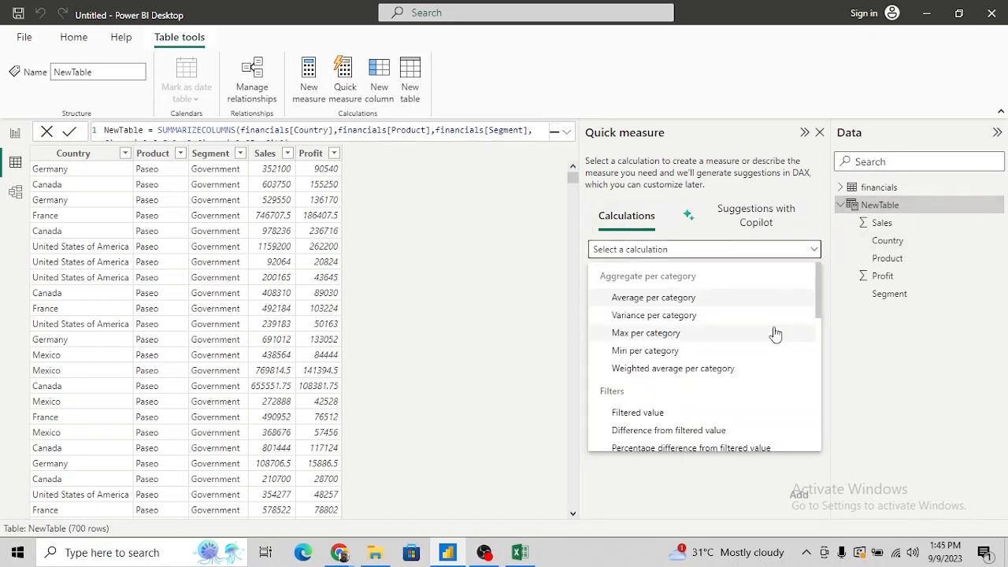
scroll(775, 334, "down", 4)
scroll(776, 334, "down", 5)
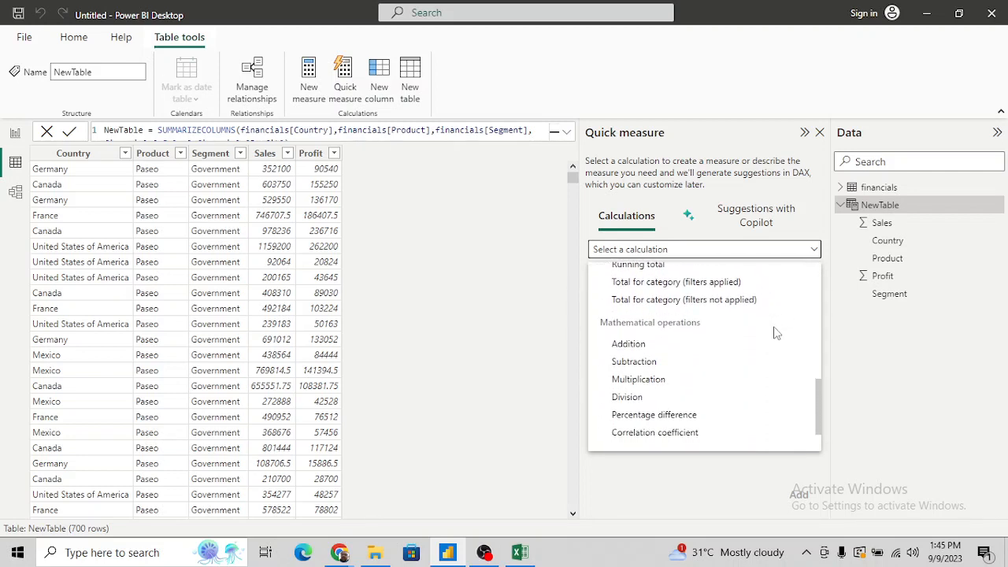
scroll(776, 334, "up", 5)
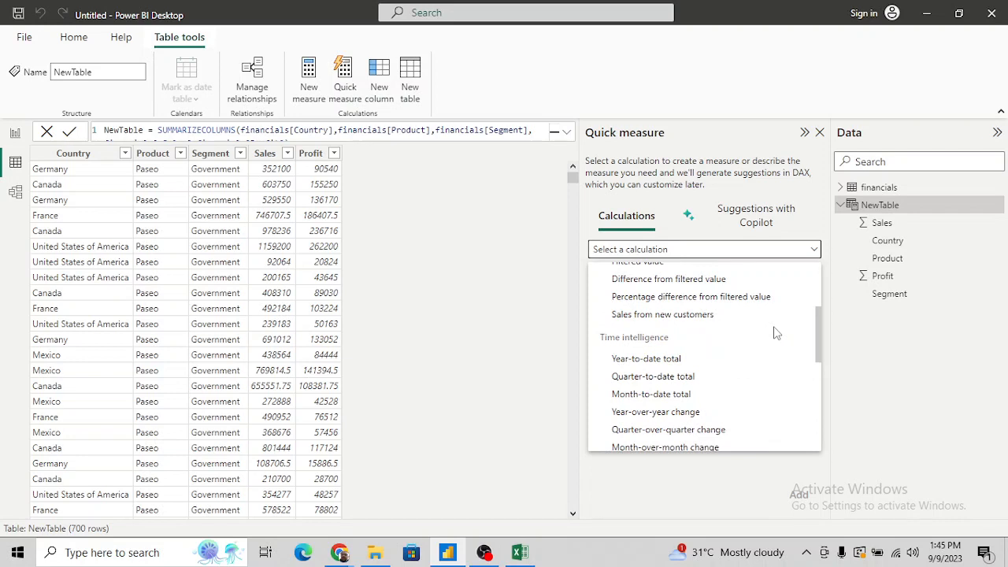
scroll(776, 334, "up", 4)
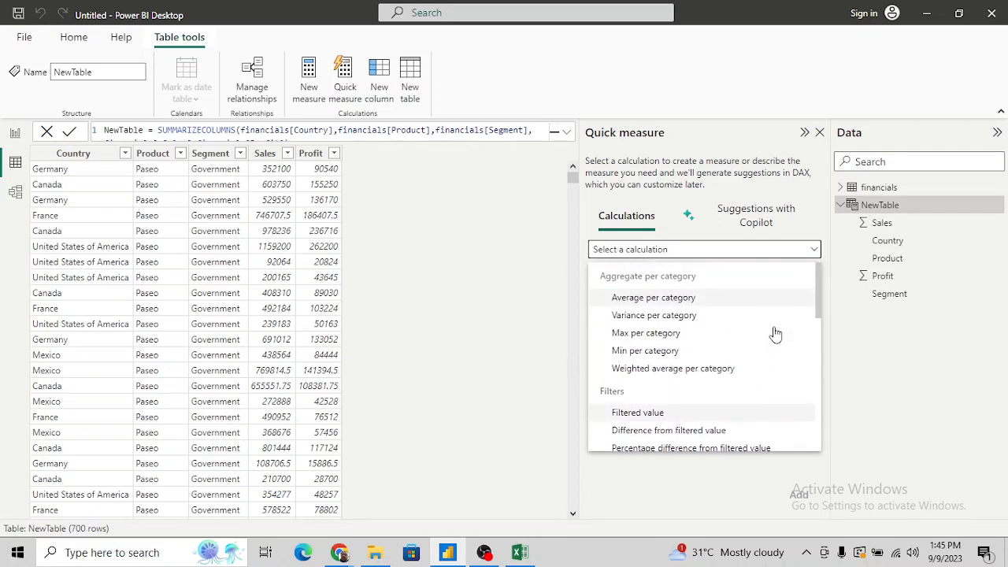
left_click(666, 336)
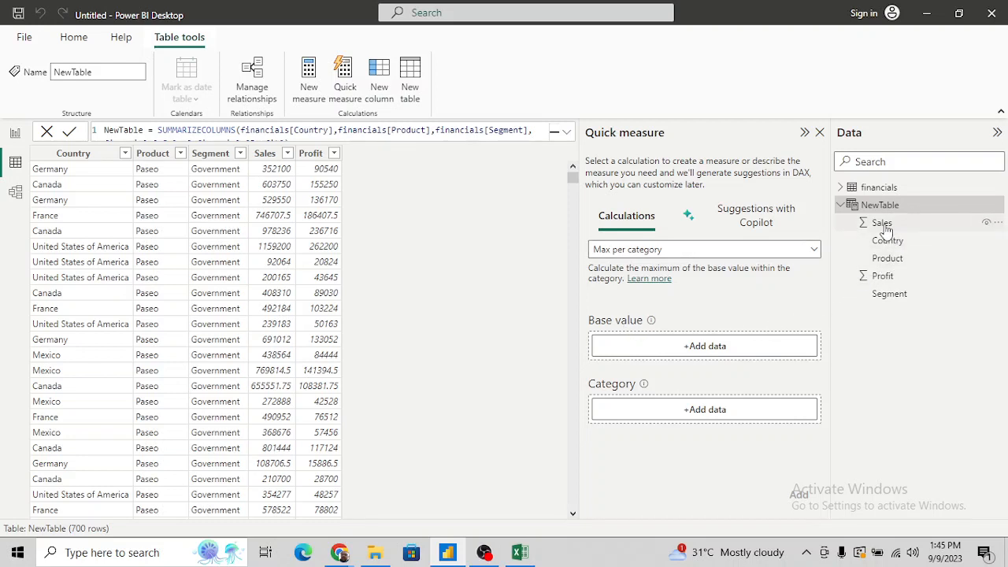
left_click_drag(884, 225, 698, 355)
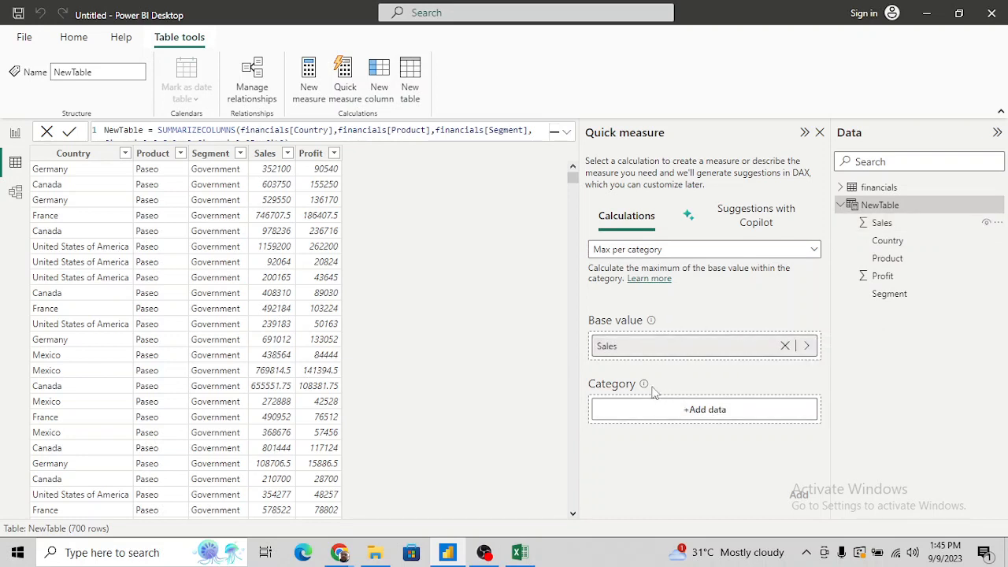
Set Product from NewTable as the category of the quick measure and add the measure to the table.
mouse_move(644, 387)
left_click_drag(895, 265, 697, 420)
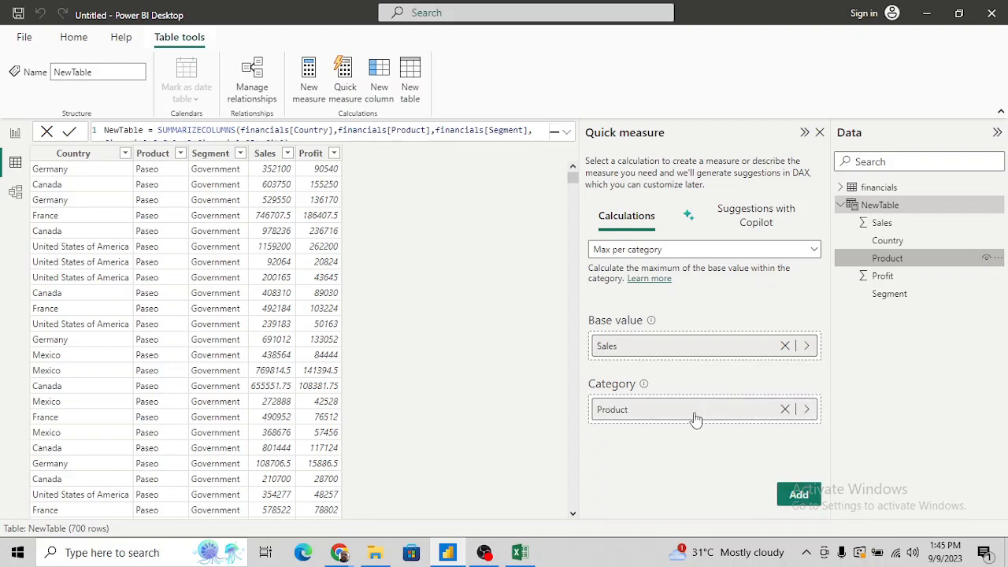
left_click(800, 495)
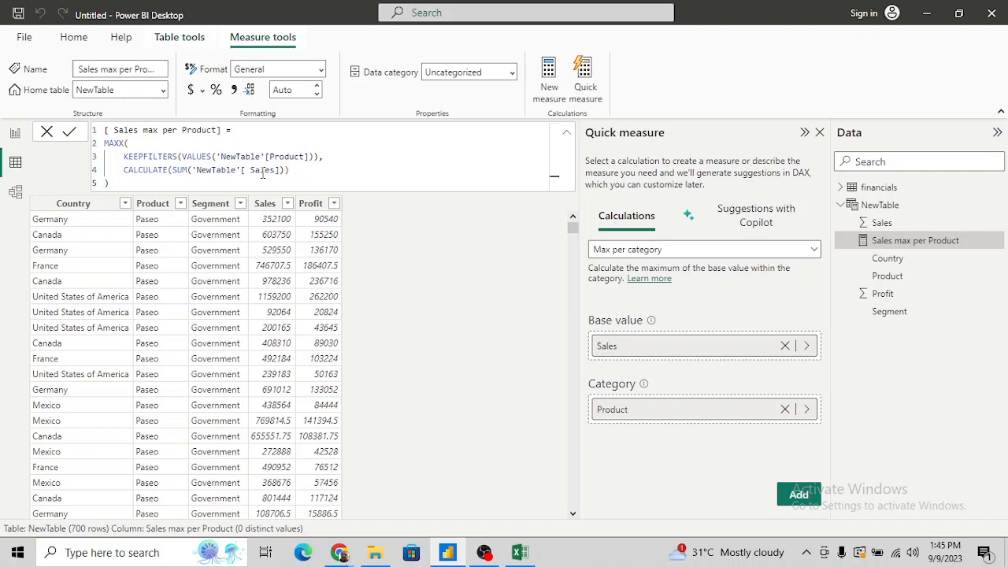
Add a card visual showing Sales max per Product to the report page and adjust its size below the Total Sale card.
left_click(15, 132)
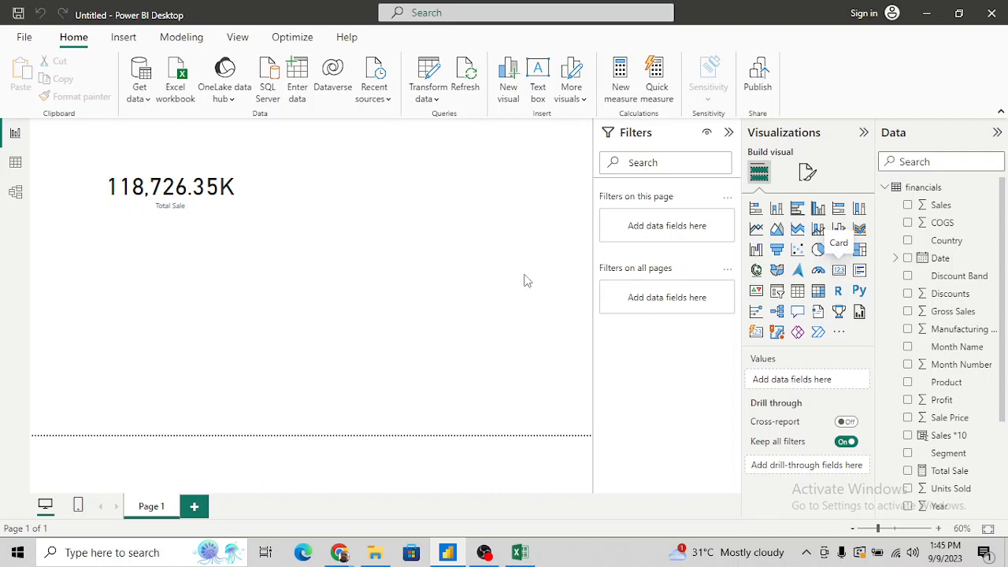
left_click(839, 270)
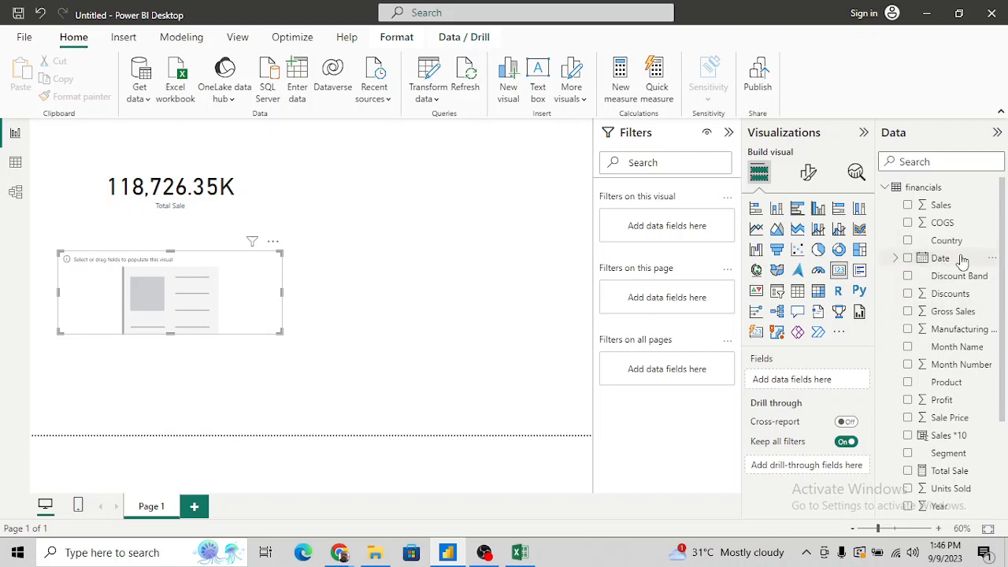
scroll(996, 299, "down", 3)
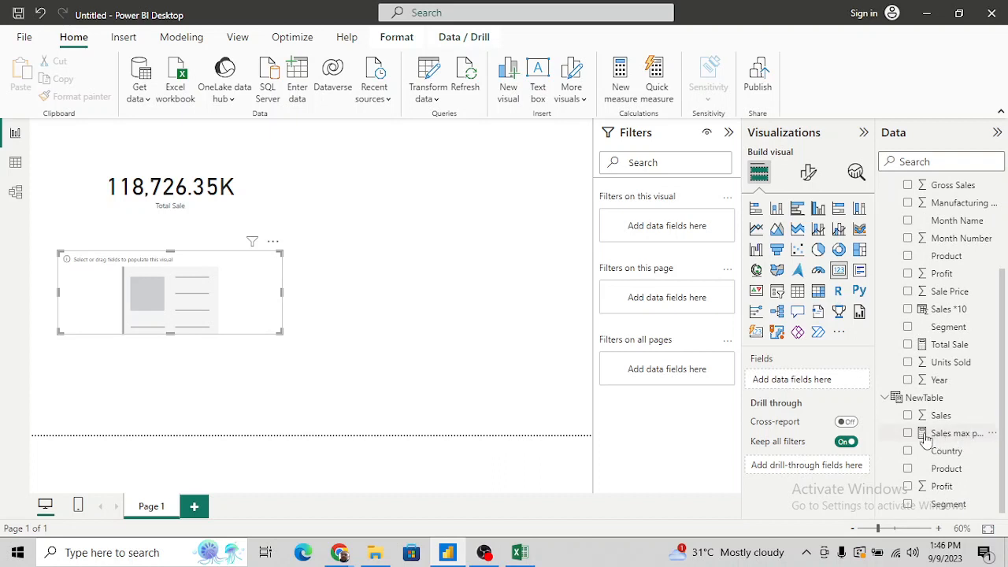
left_click(908, 433)
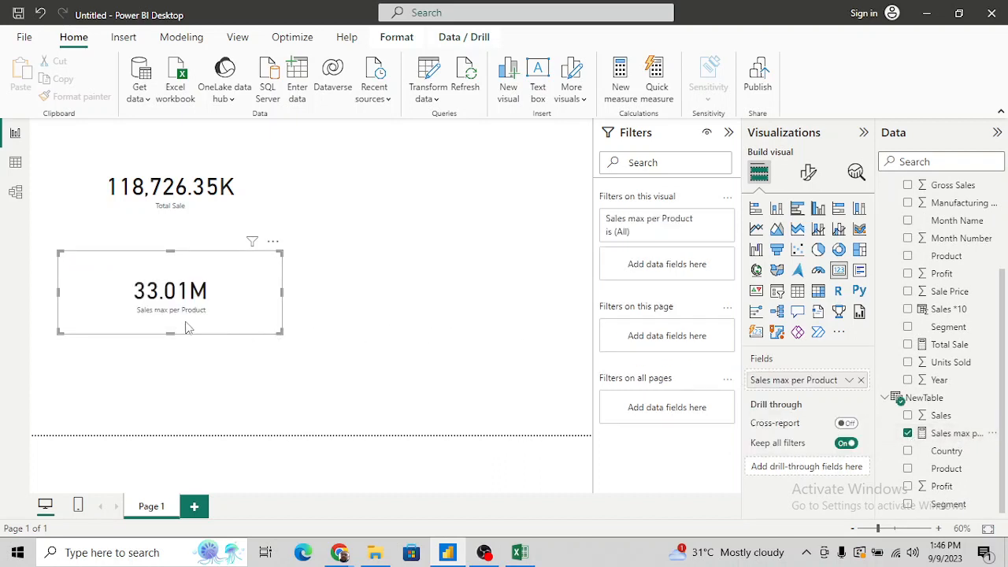
left_click_drag(282, 333, 325, 342)
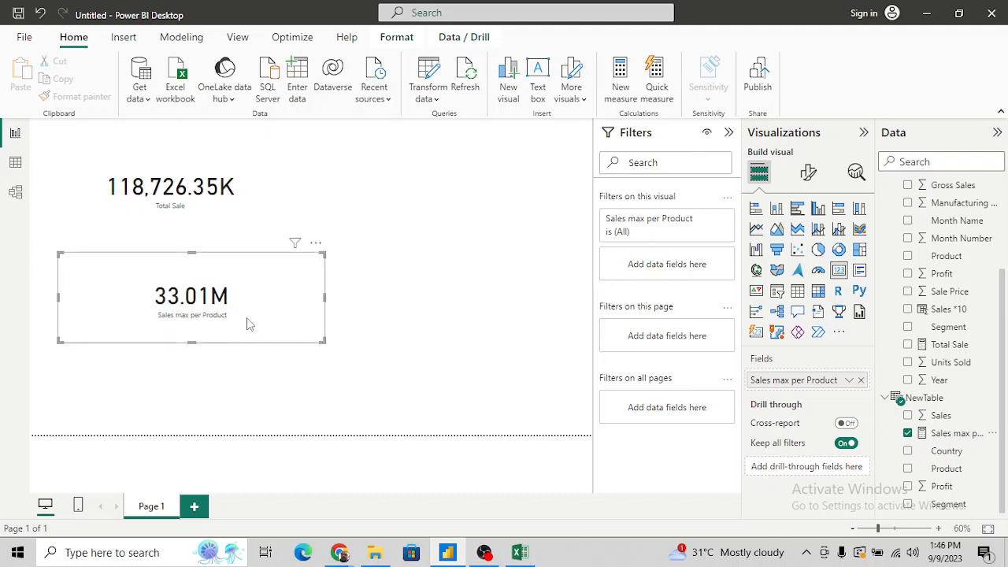
left_click_drag(324, 297, 269, 297)
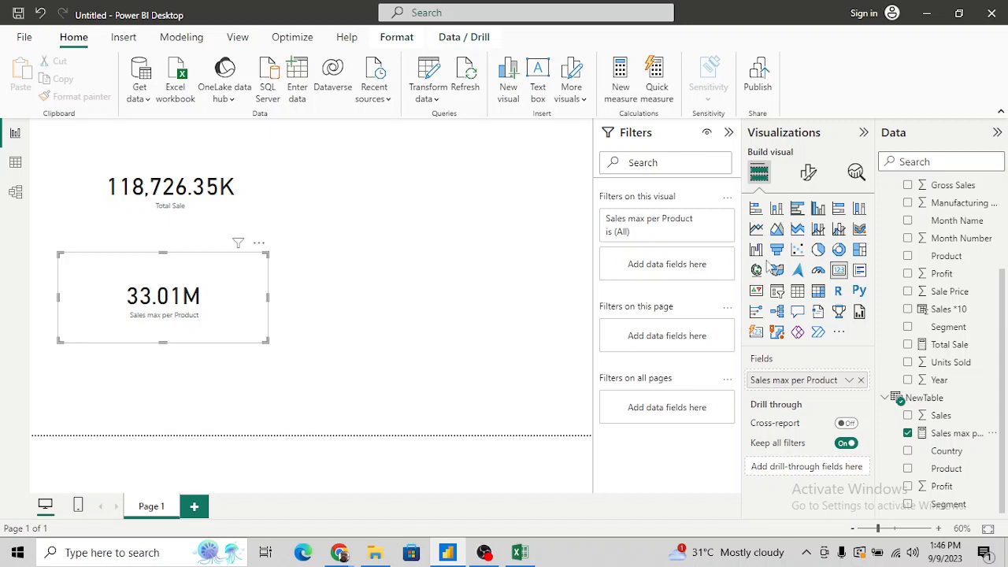
Add a matrix beside the cards with NewTable's Product as rows and Sales max per Product as values.
key("Escape")
left_click(815, 291)
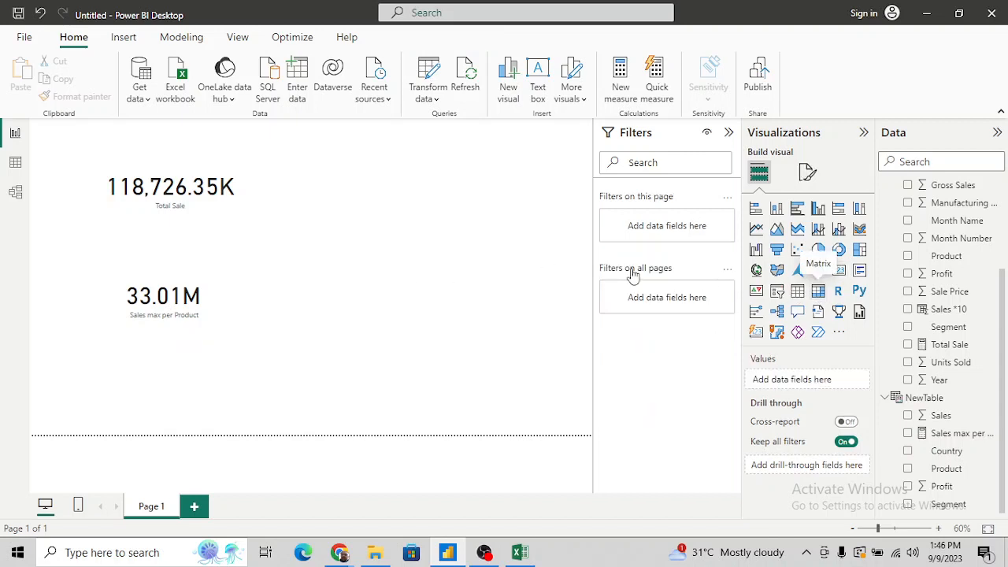
left_click_drag(234, 369, 439, 154)
left_click_drag(472, 214, 486, 300)
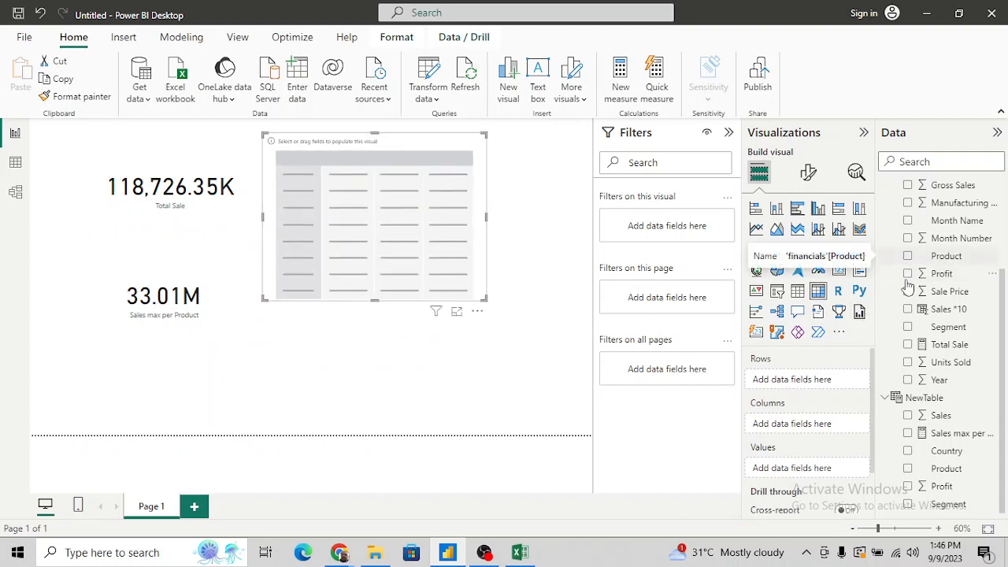
left_click(909, 471)
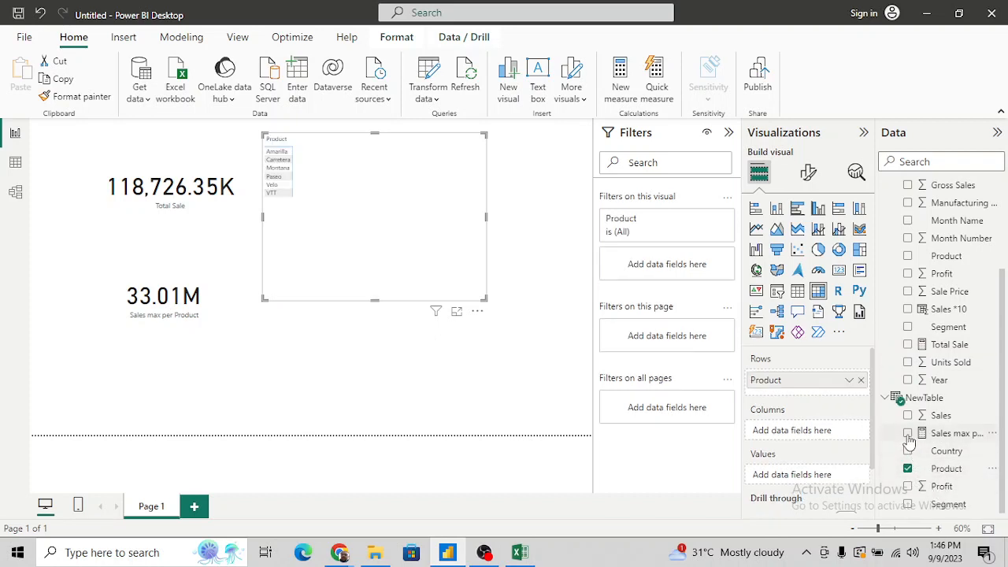
left_click(908, 434)
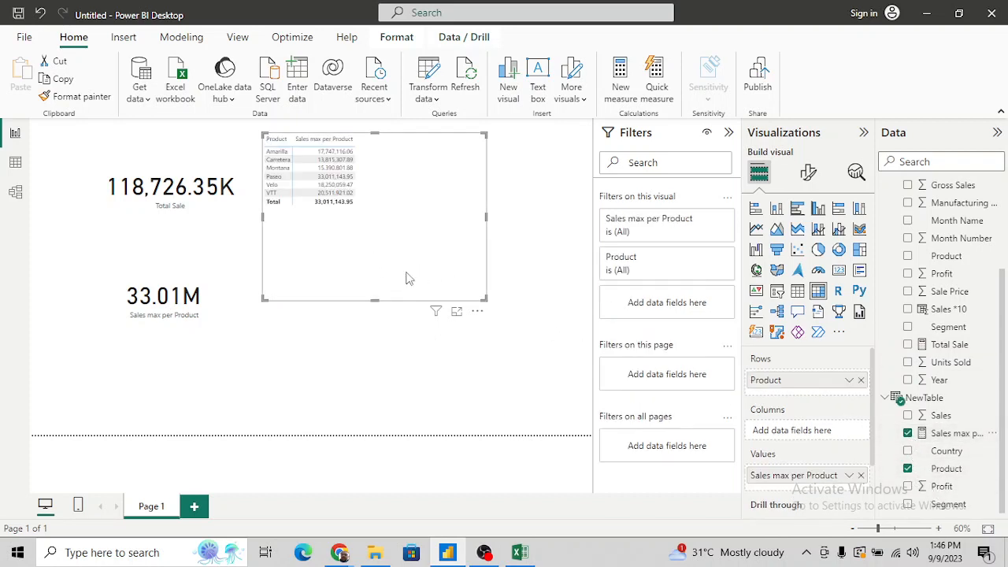
Reposition the matrix beside the Total Sale card, shrink its frame and deselect it.
left_click_drag(478, 298, 470, 263)
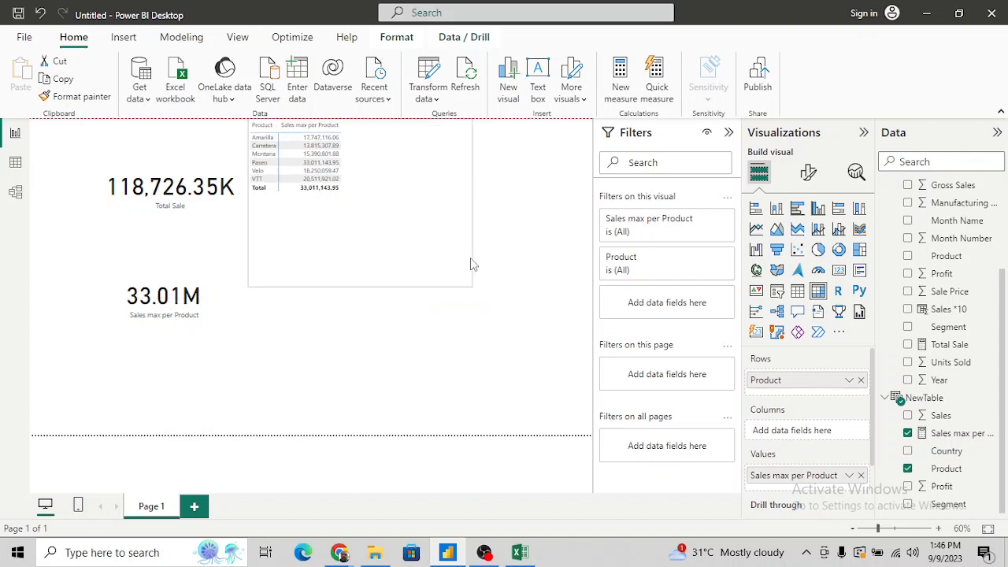
left_click_drag(418, 225, 418, 252)
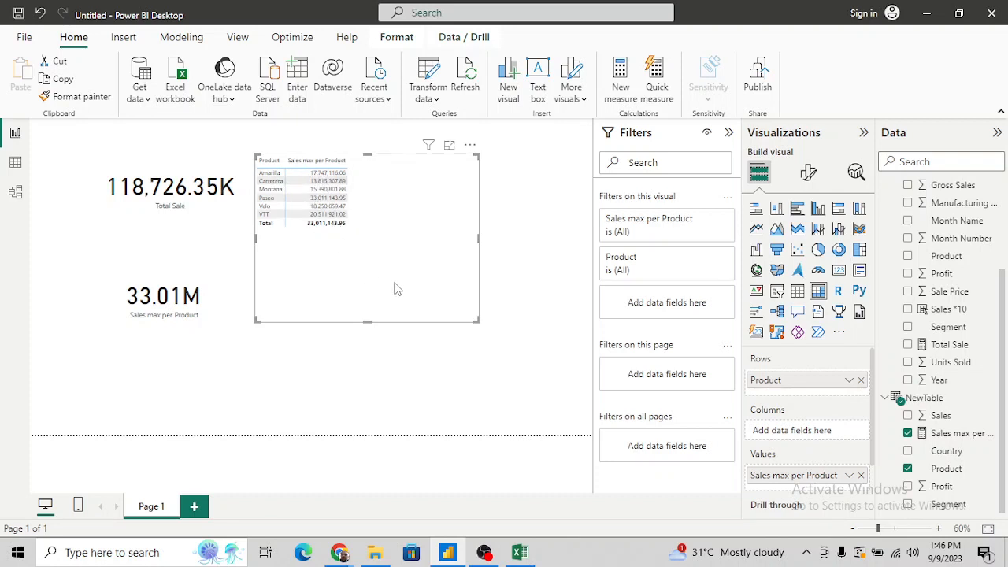
left_click_drag(476, 319, 424, 285)
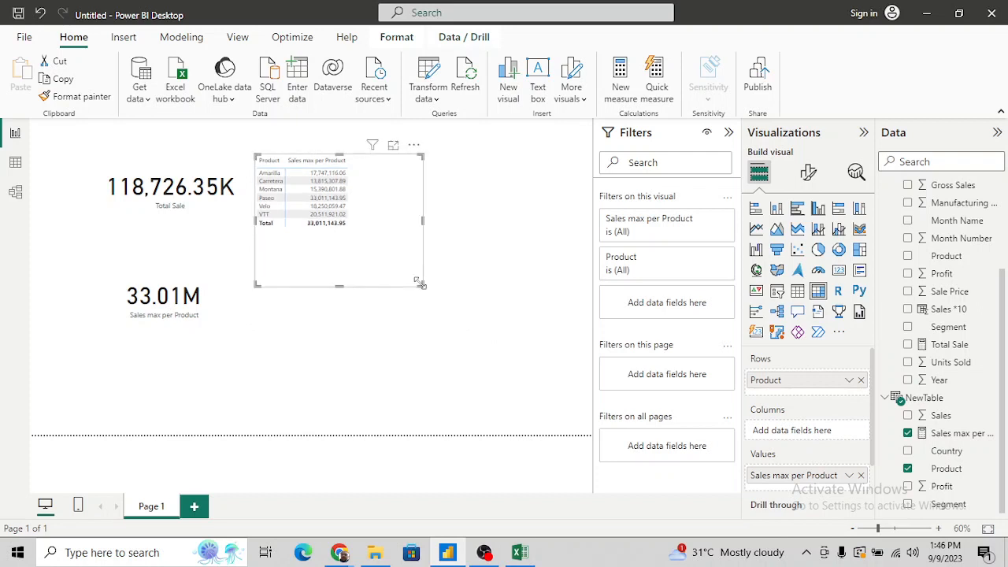
left_click(249, 309)
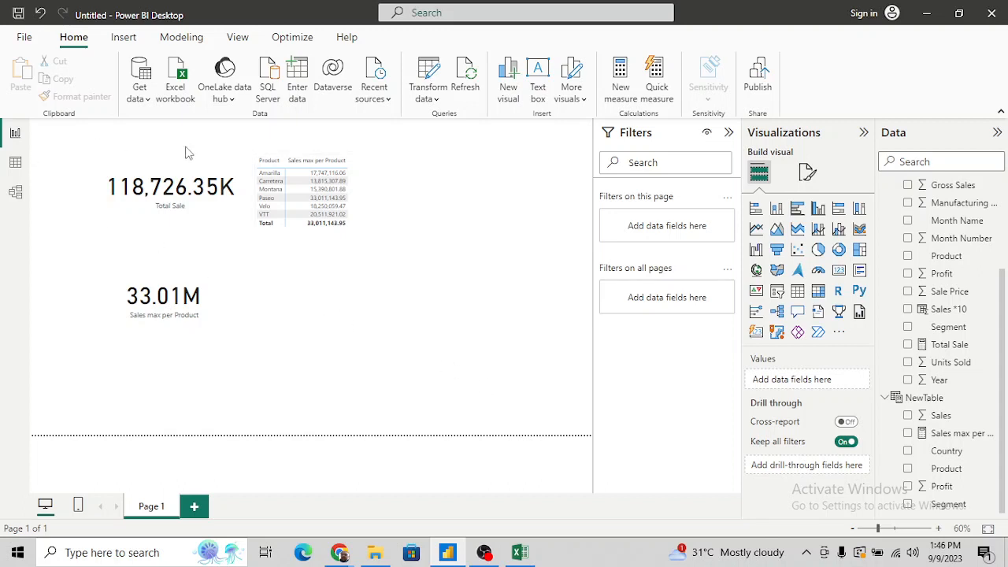
Customize the current report theme with a general text font size of 12 pt and apply it.
left_click(237, 40)
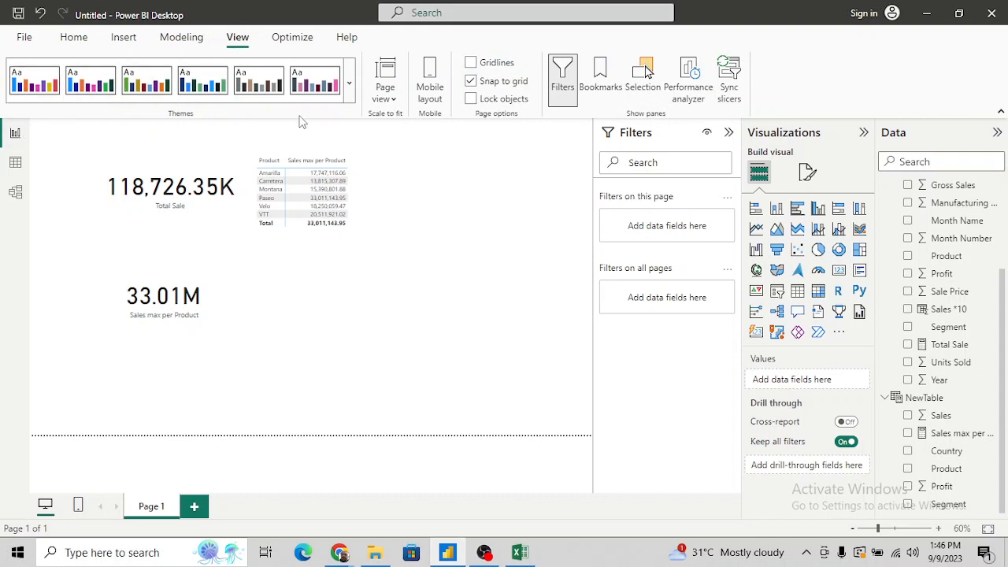
left_click(350, 93)
scroll(246, 337, "down", 3)
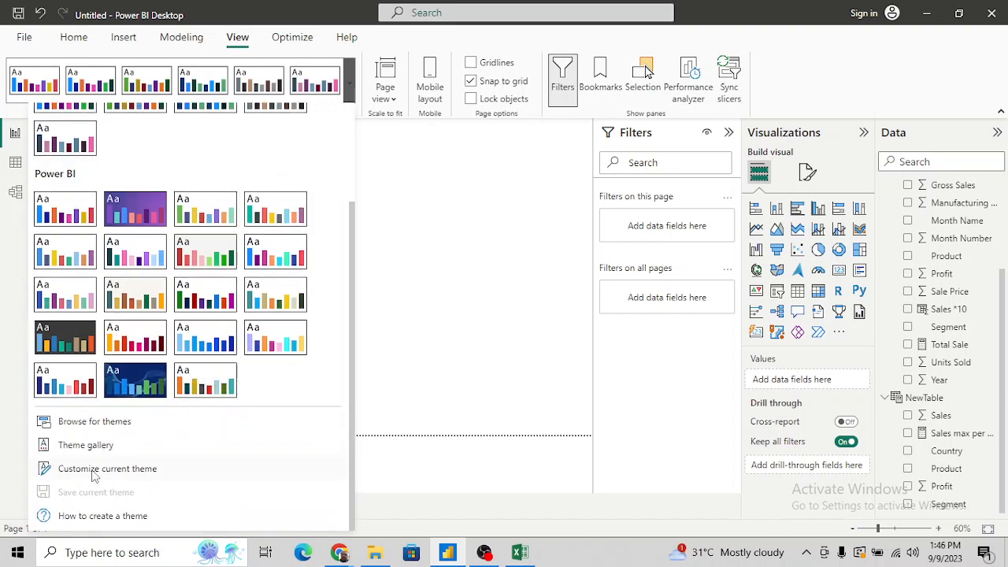
left_click(118, 469)
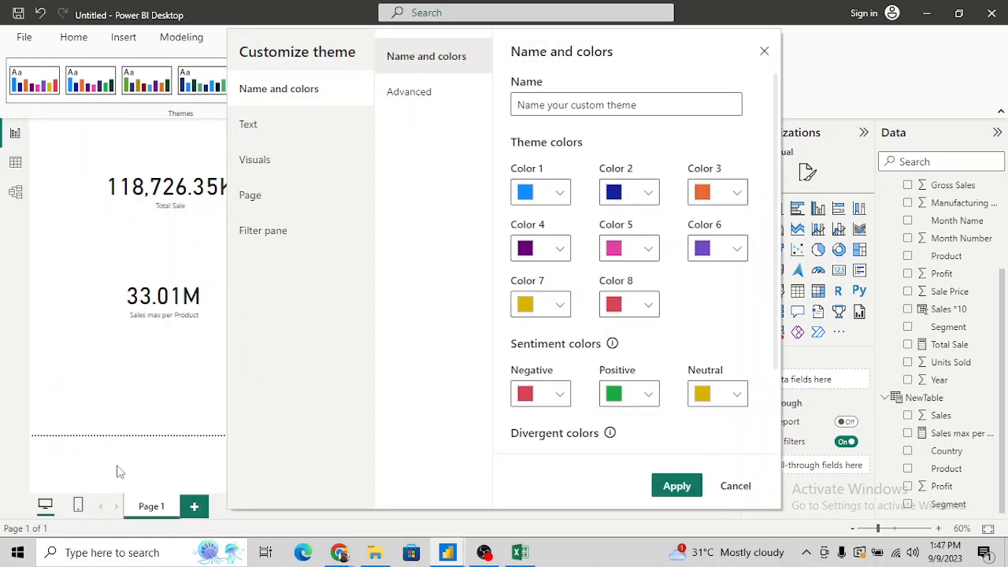
left_click(259, 131)
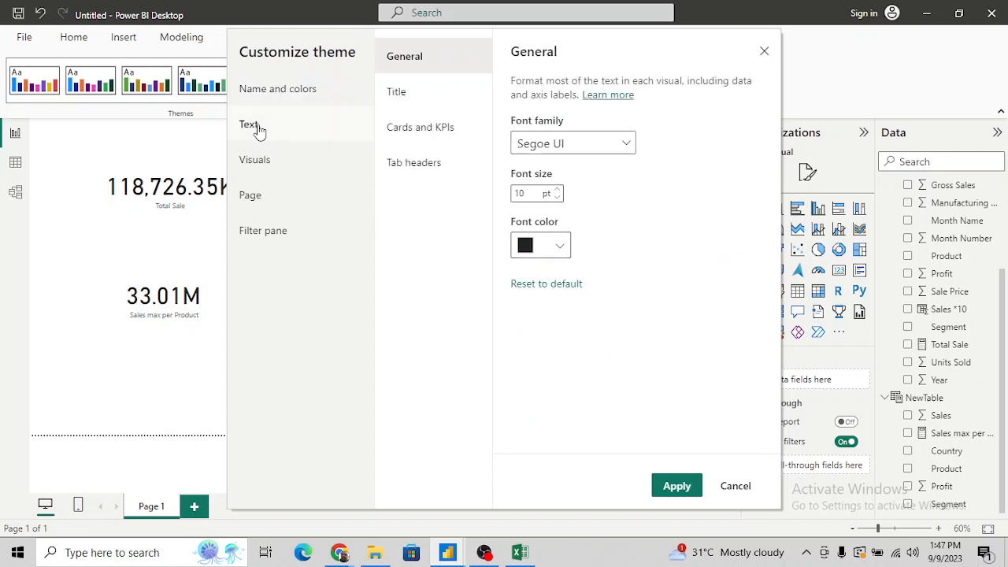
left_click(556, 191)
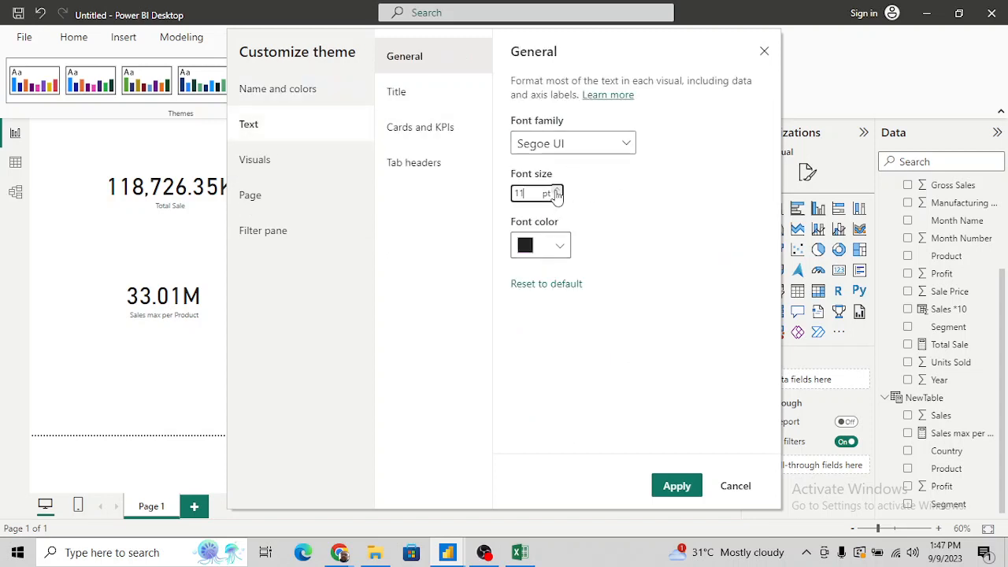
left_click(556, 191)
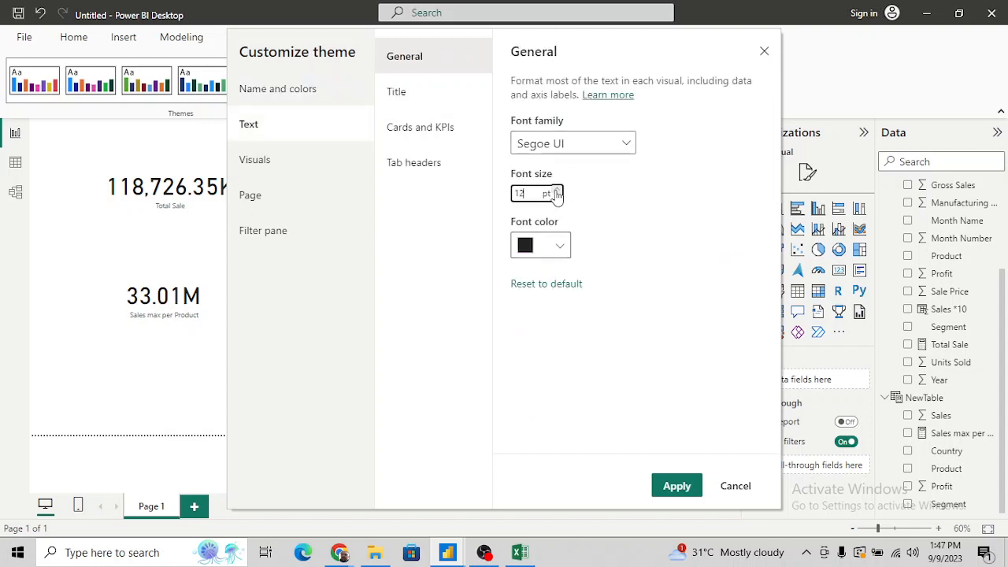
left_click(668, 485)
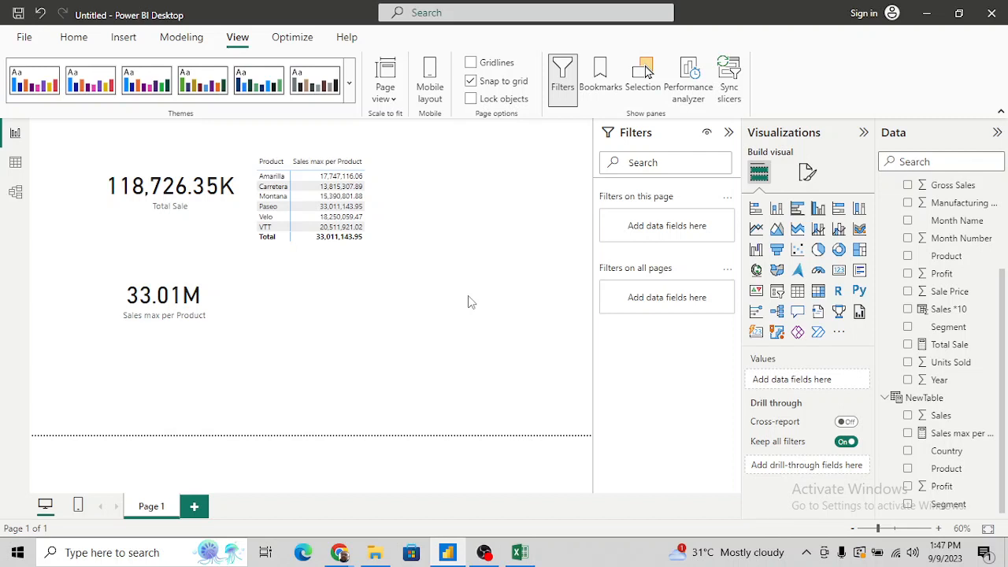
Switch to the DAX Functions workbook in Excel and enter the heading Status in cell I19.
key("alt+Tab")
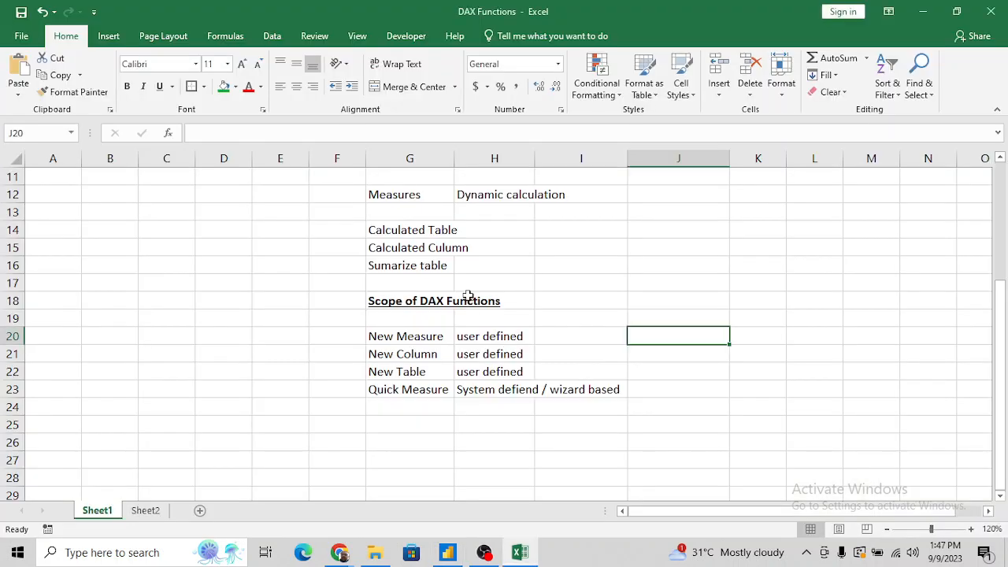
key("Left")
key("Left")
key("Left")
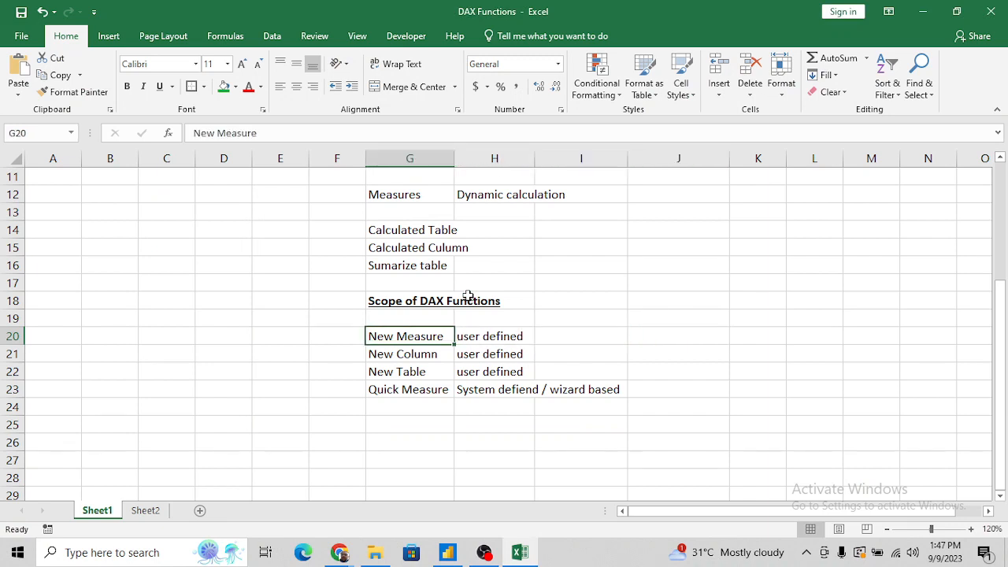
key("Down")
key("Down")
key("Down")
key("Up")
key("Up")
key("Right")
key("Right")
key("Up")
key("Up")
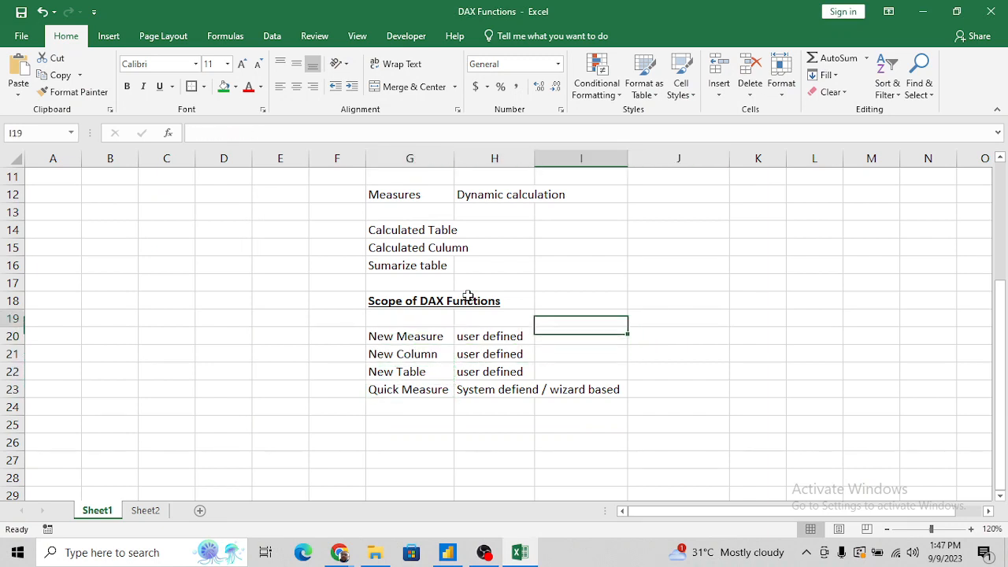
type("d")
key("BackSpace")
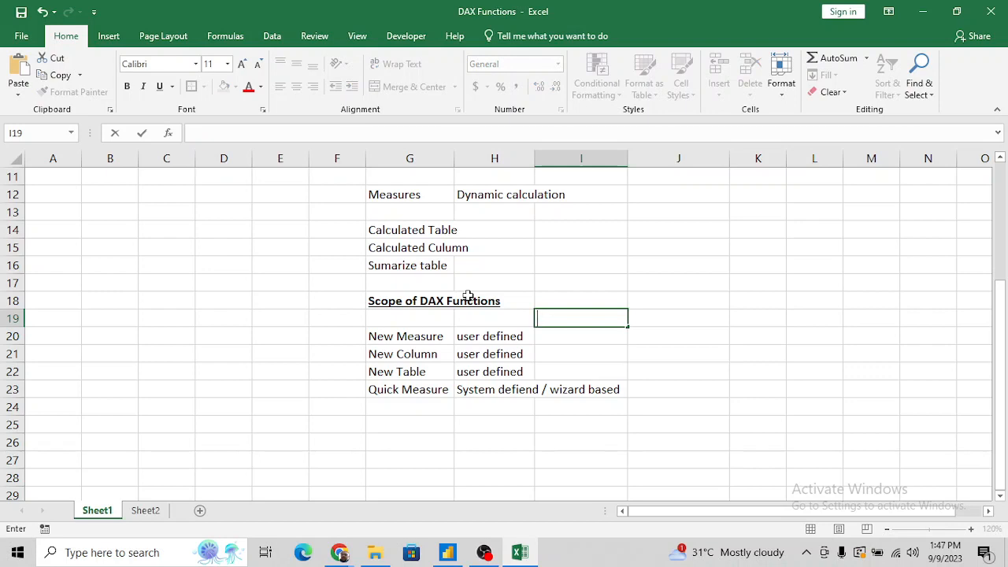
type("Status")
key("ctrl+Return")
Enter Done in cell I20 and fill it down through I23 to mark all four DAX scope items.
key("Down")
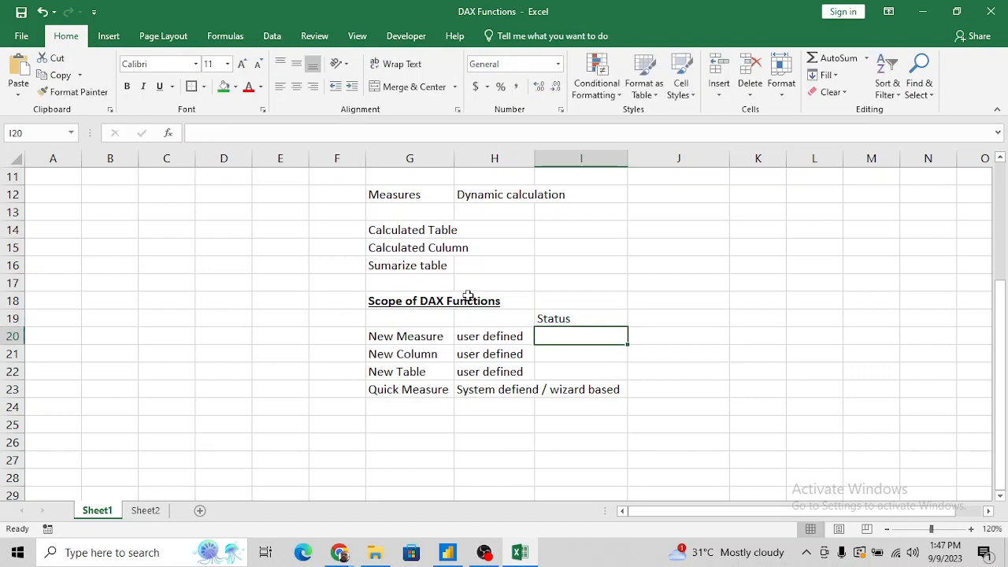
type("d")
key("BackSpace")
type("D")
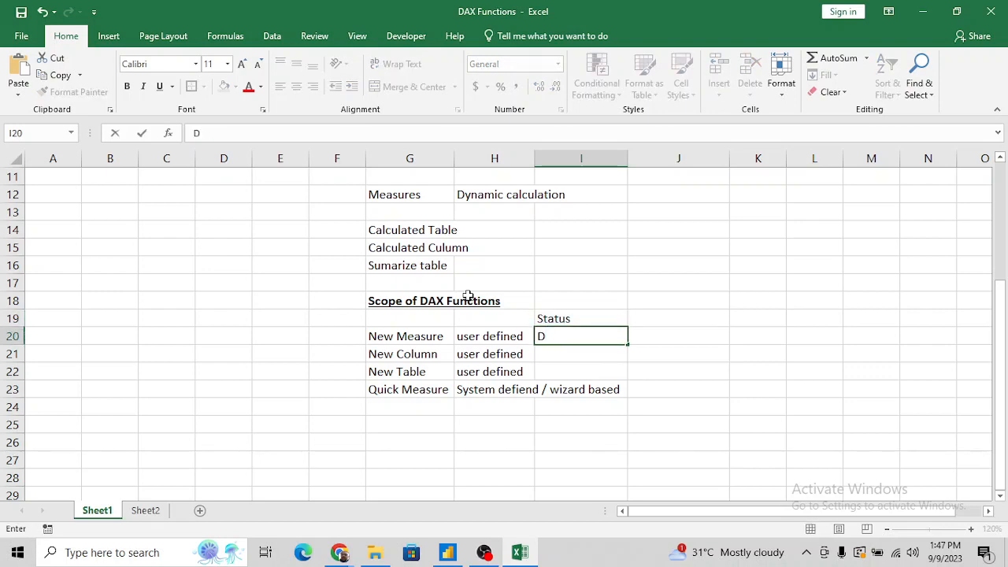
type("one")
key("Return")
key("Up")
key("shift+Down")
key("shift+Down")
key("shift+Down")
key("ctrl+d")
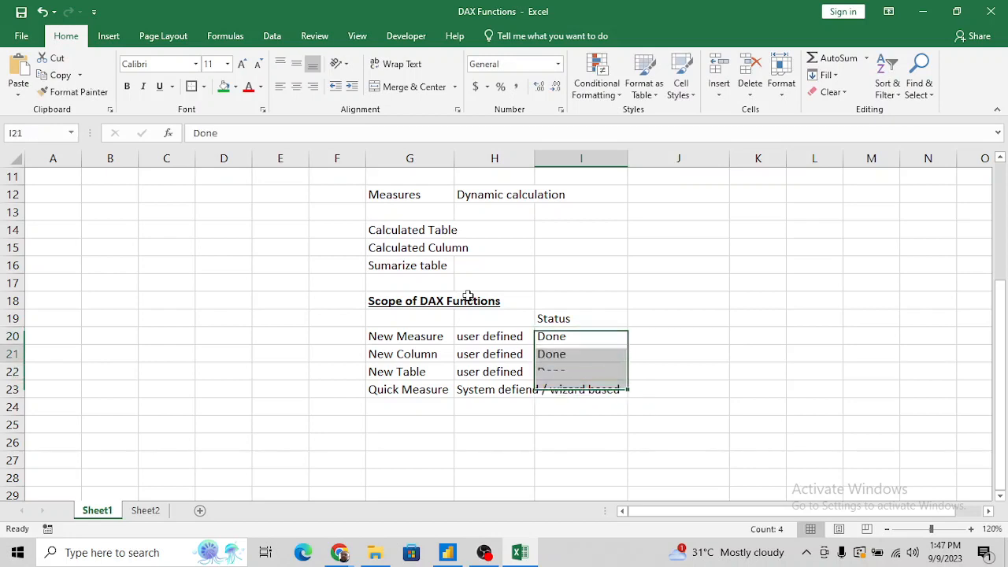
key("Down")
key("Down")
key("Left")
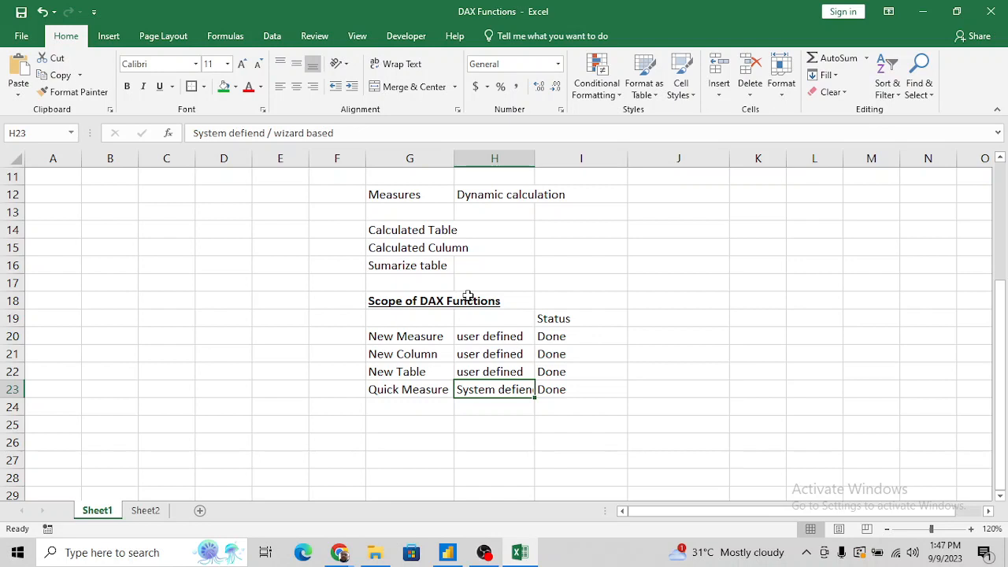
key("Down")
key("Down")
key("Left")
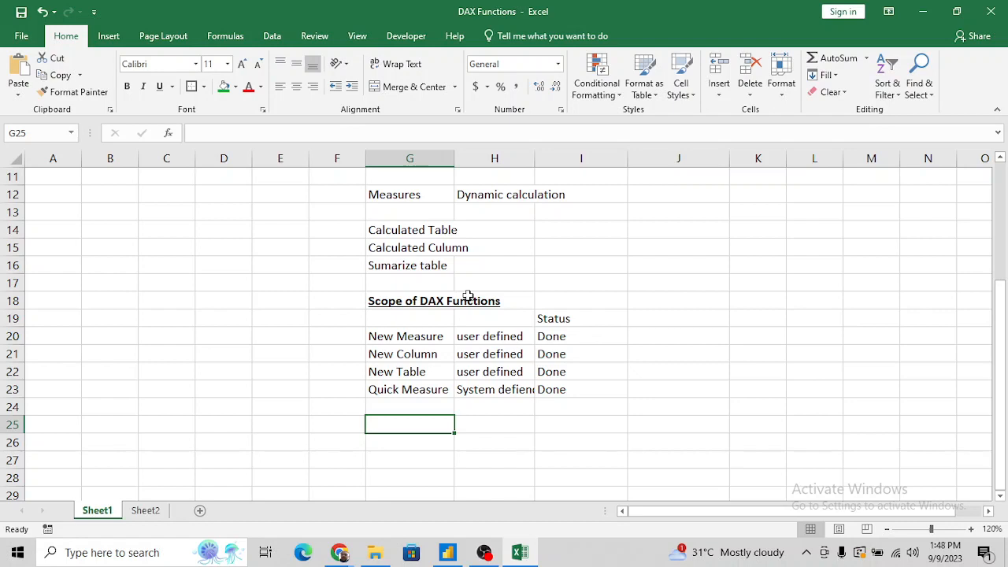
key("Down")
key("Down")
key("Down")
key("Down")
key("Up")
key("Up")
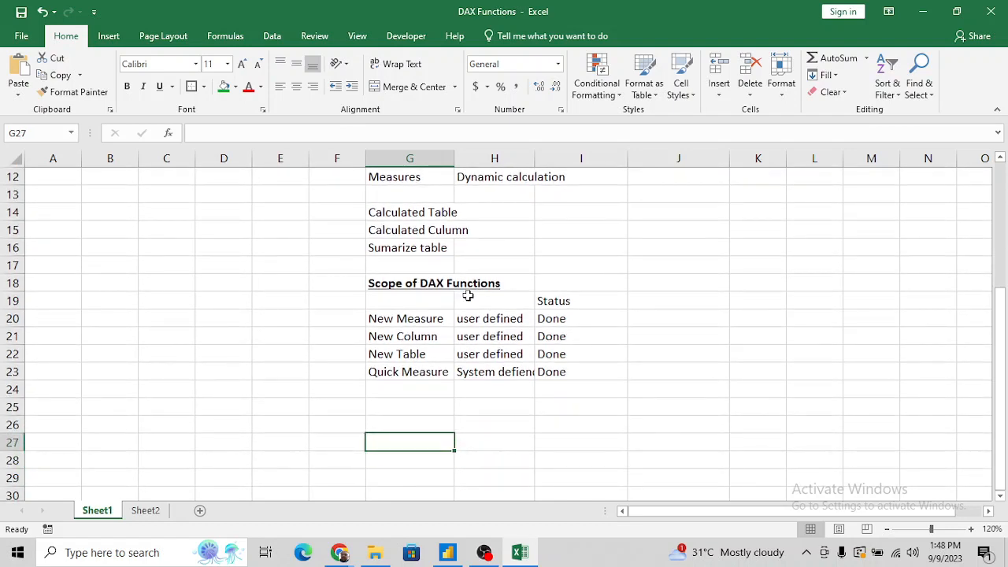
key("alt+Tab")
key("alt+Tab")
key("alt+Tab")
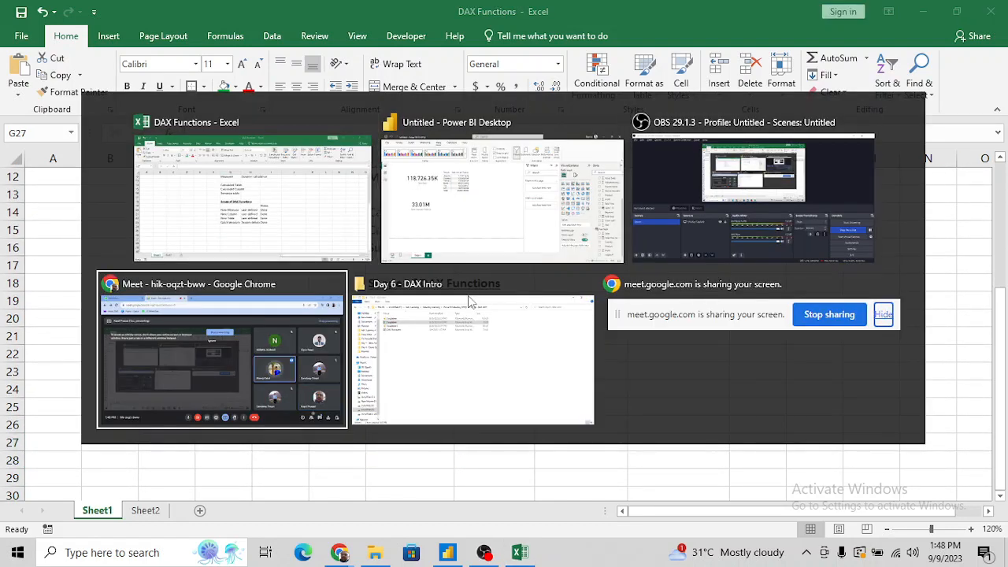
key("alt+Tab")
key("alt+Tab")
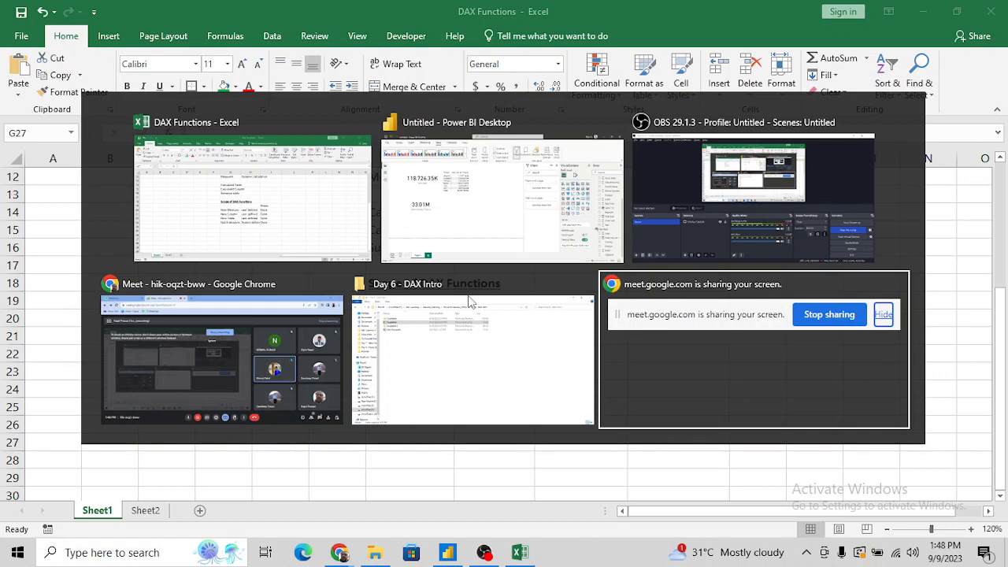
Switch to the Google Meet call in Chrome, close the WhatsApp tab and open the in-call messages.
key("alt+Tab")
key("alt+Tab")
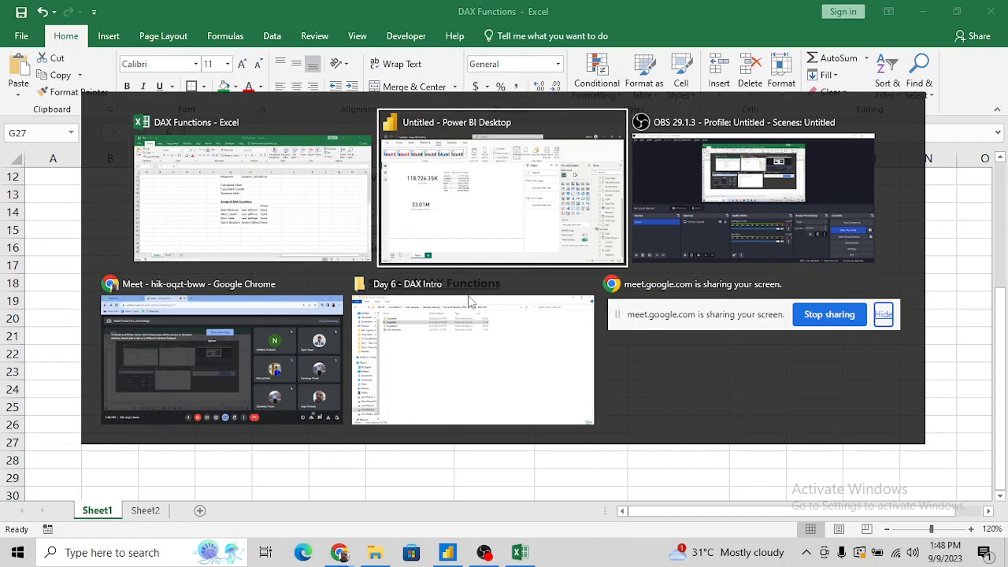
key("alt+Tab")
key("alt+Tab")
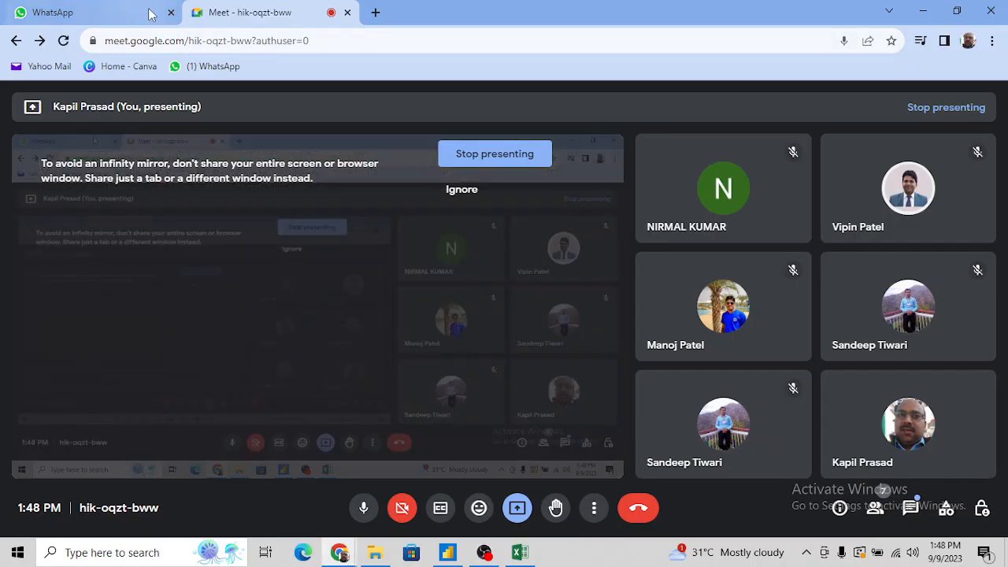
left_click(171, 11)
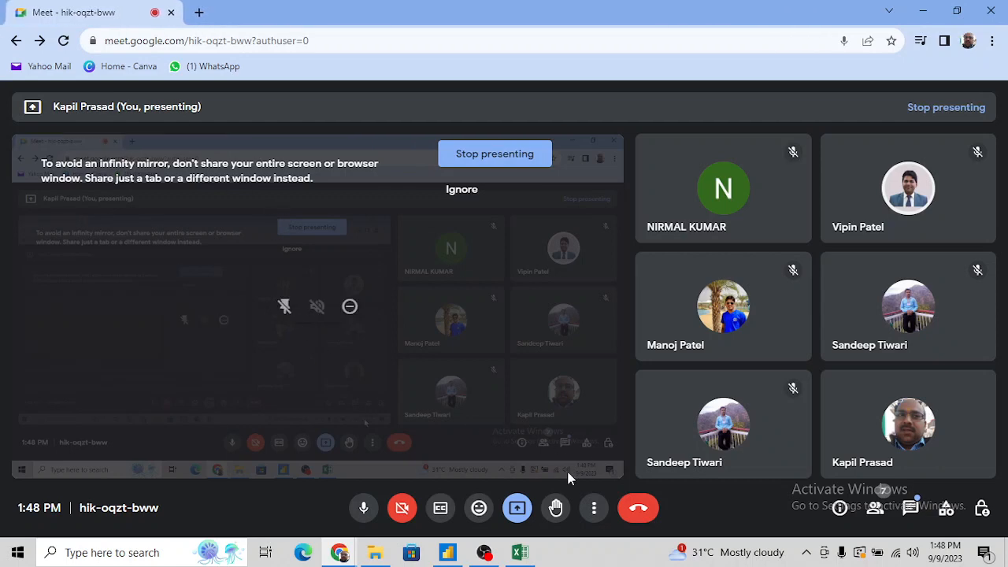
left_click(910, 509)
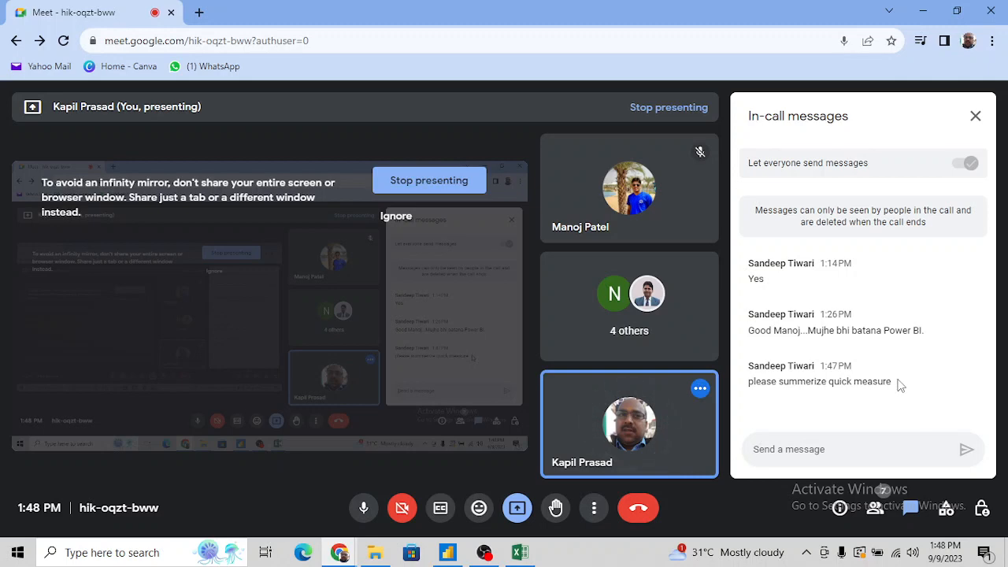
Return to the DAX Functions workbook in Excel and auto-fit column H to the Quick Measure description in H23.
key("alt+Tab")
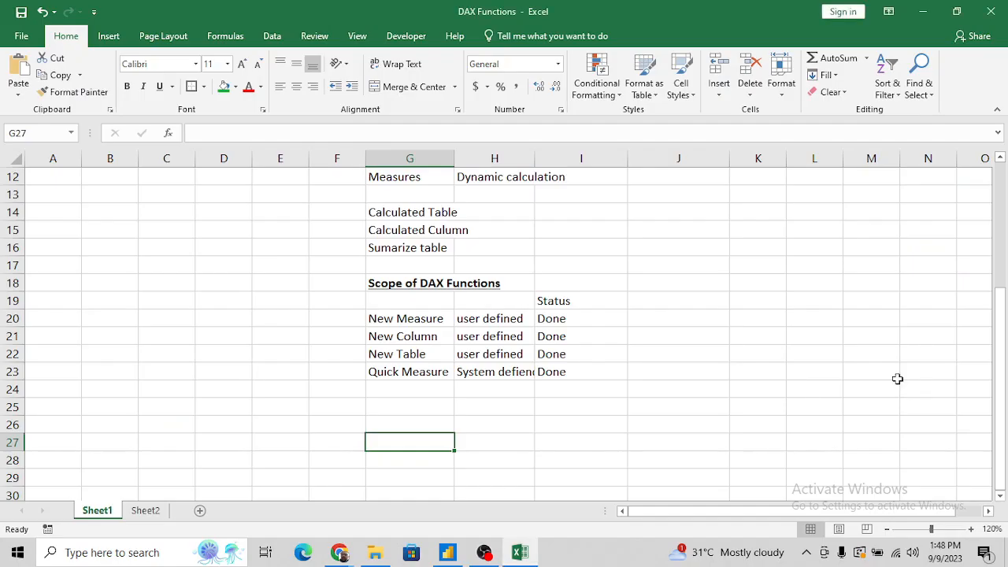
left_click(424, 371)
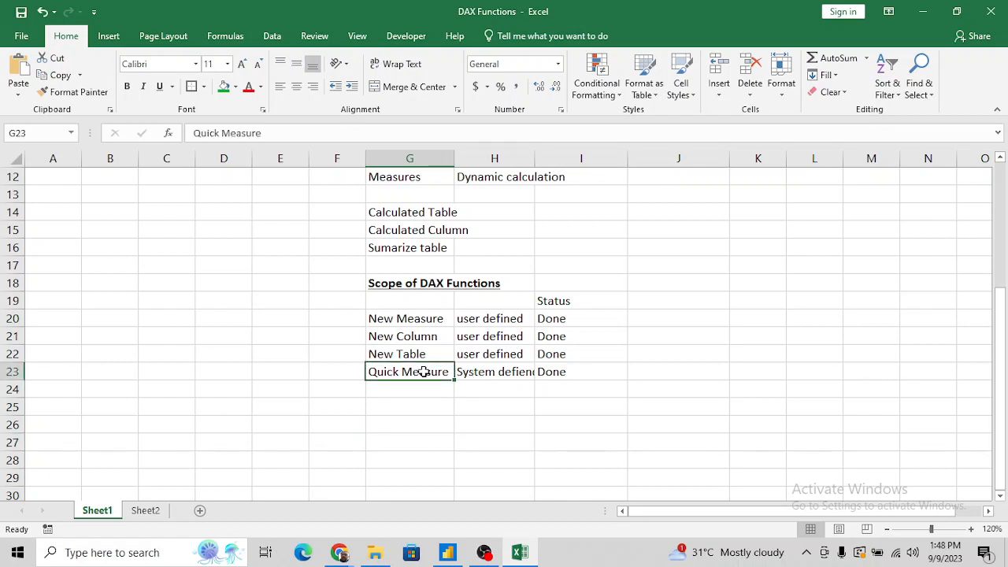
left_click(501, 370)
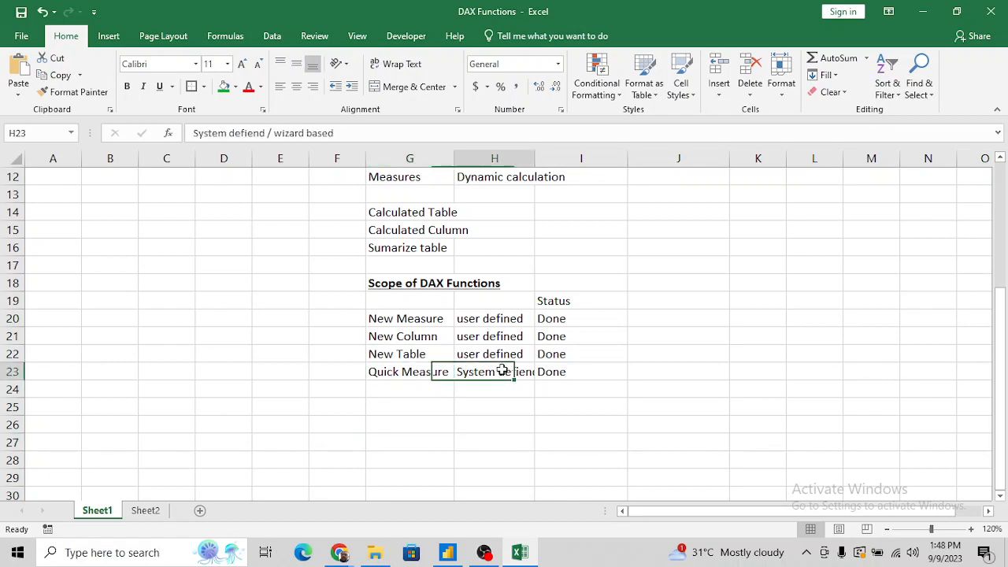
key("alt+o")
key("c")
key("a")
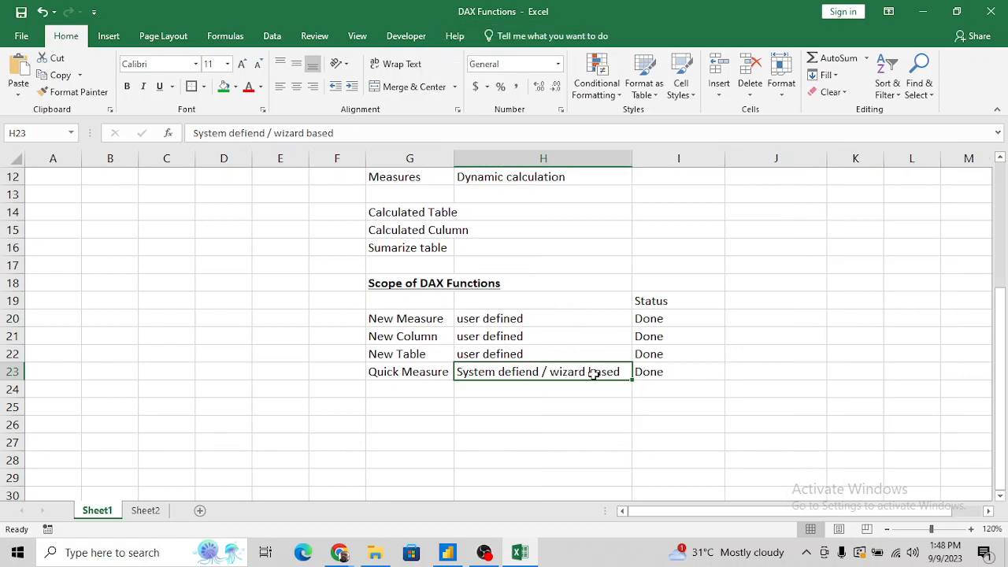
Switch to Power BI Desktop, check where a new quick measure can be started, and show NewTable in the table view.
key("alt+Tab")
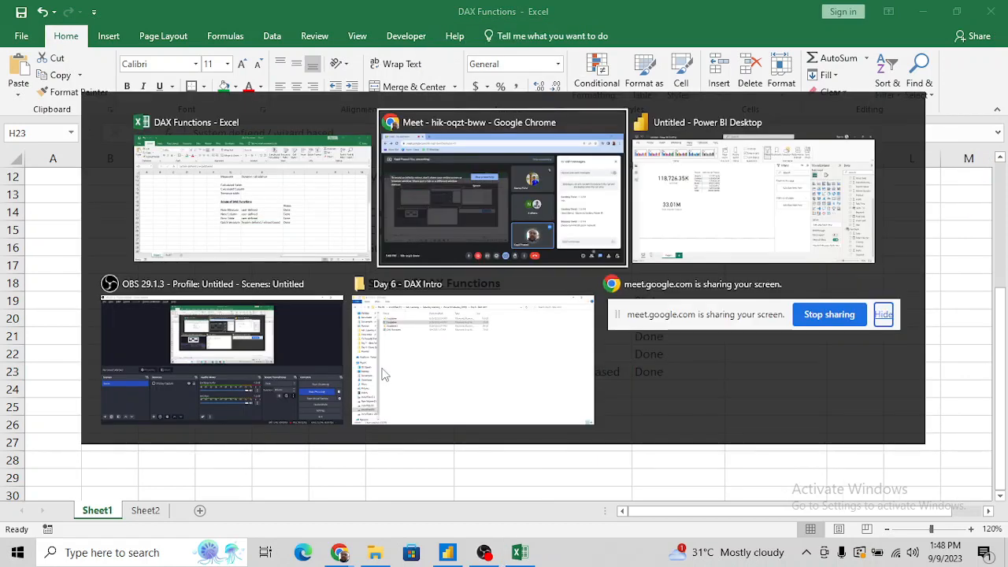
key("alt+Tab")
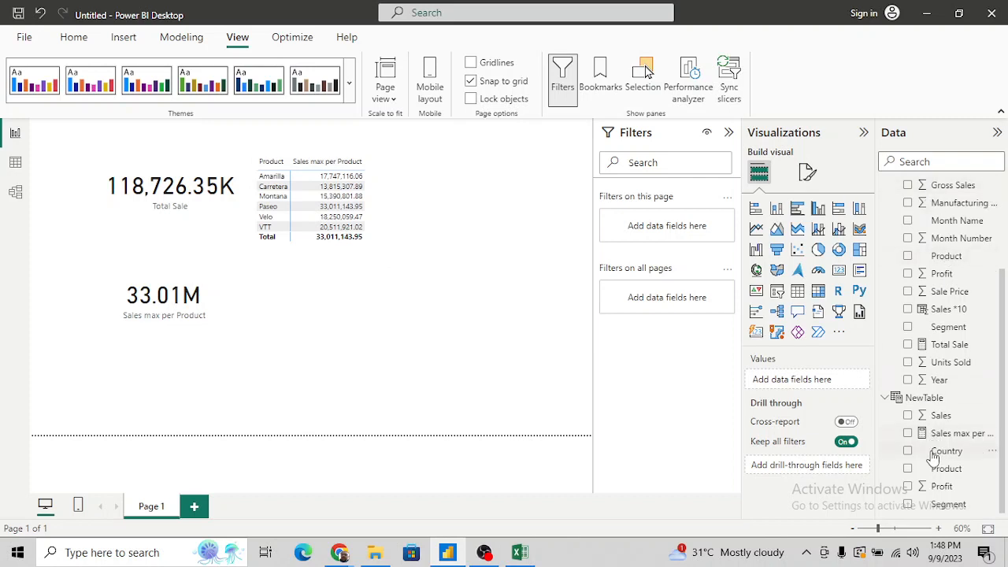
left_click(991, 398)
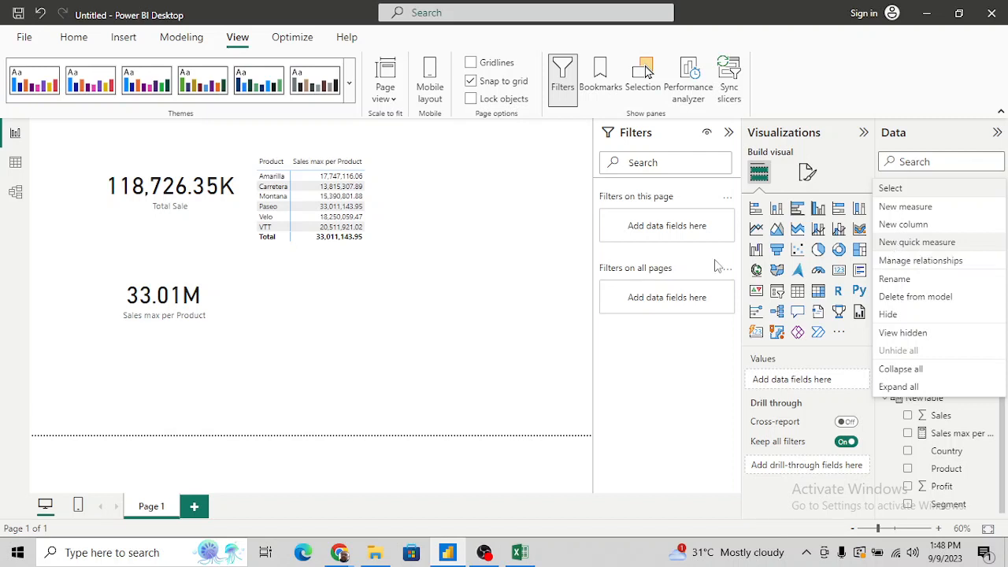
left_click(491, 303)
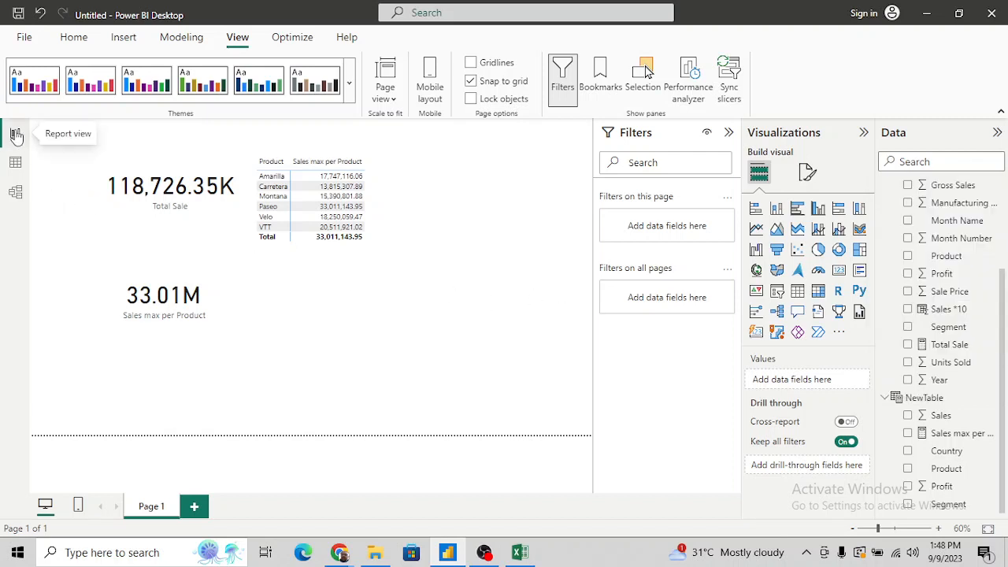
left_click(74, 37)
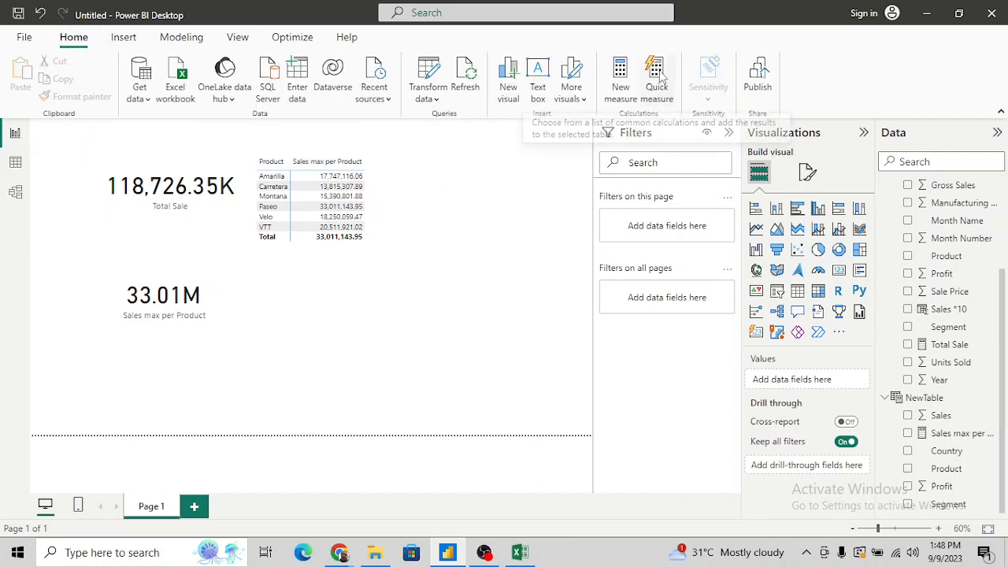
left_click(15, 161)
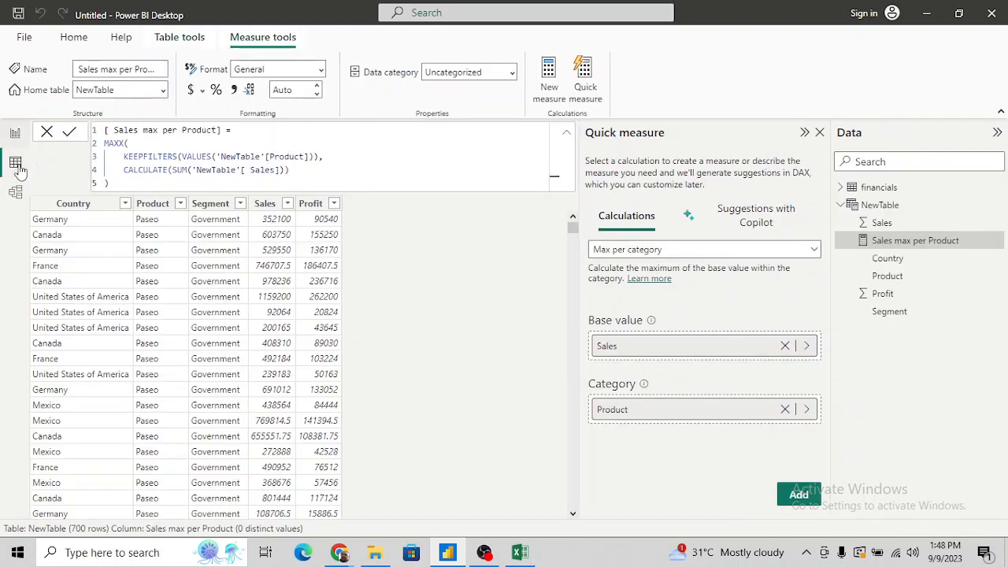
Close the Max per category quick measure setup and select the Country column of NewTable.
left_click(591, 79)
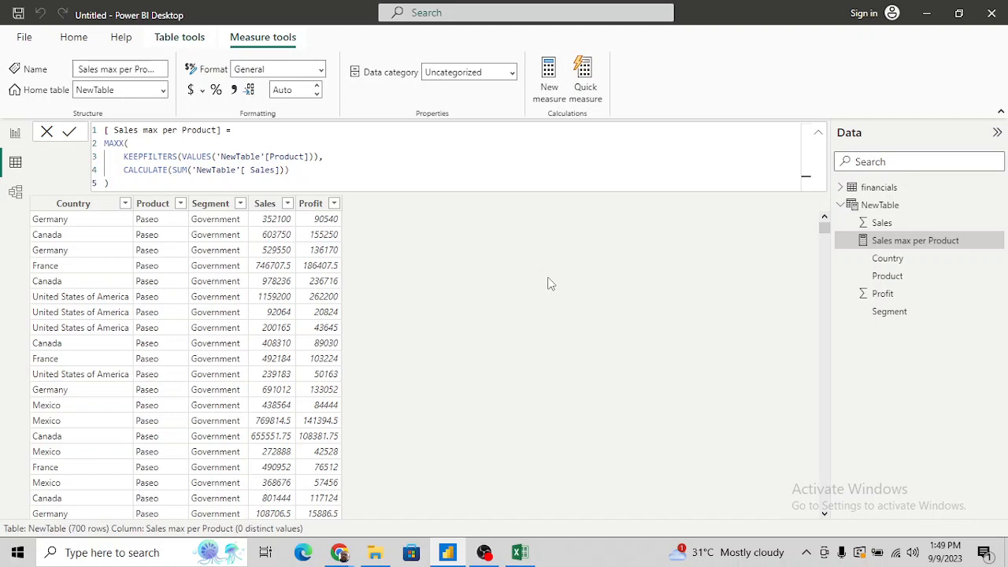
left_click(698, 140)
left_click(69, 134)
double_click(898, 259)
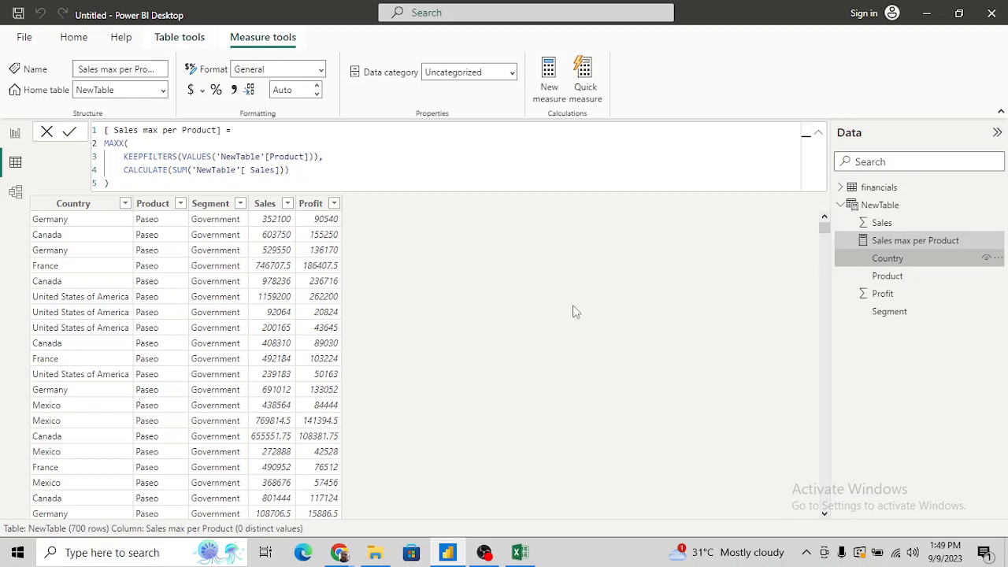
left_click(519, 296)
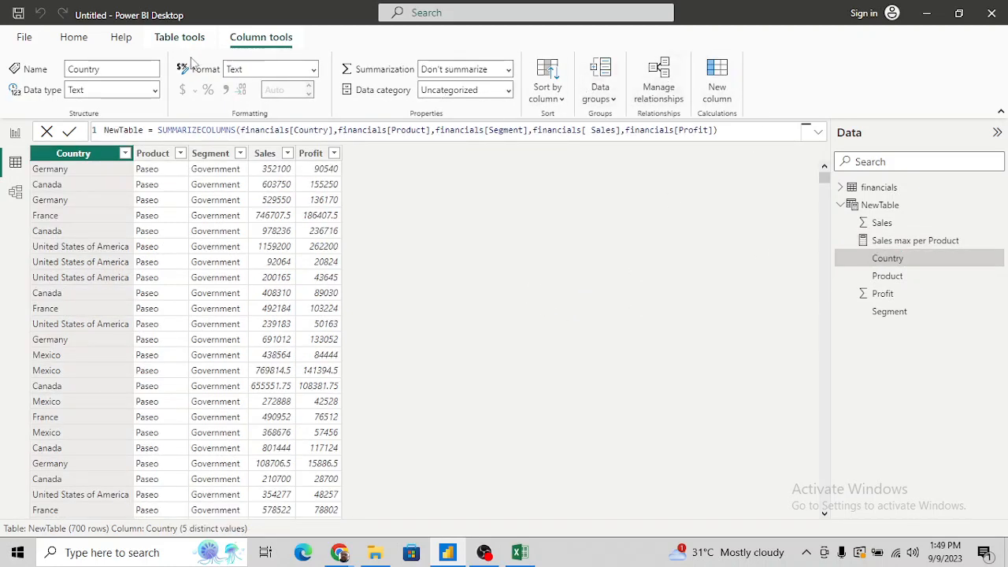
Start a new quick measure and look through the available calculation types, from category aggregates to text operations.
left_click(75, 39)
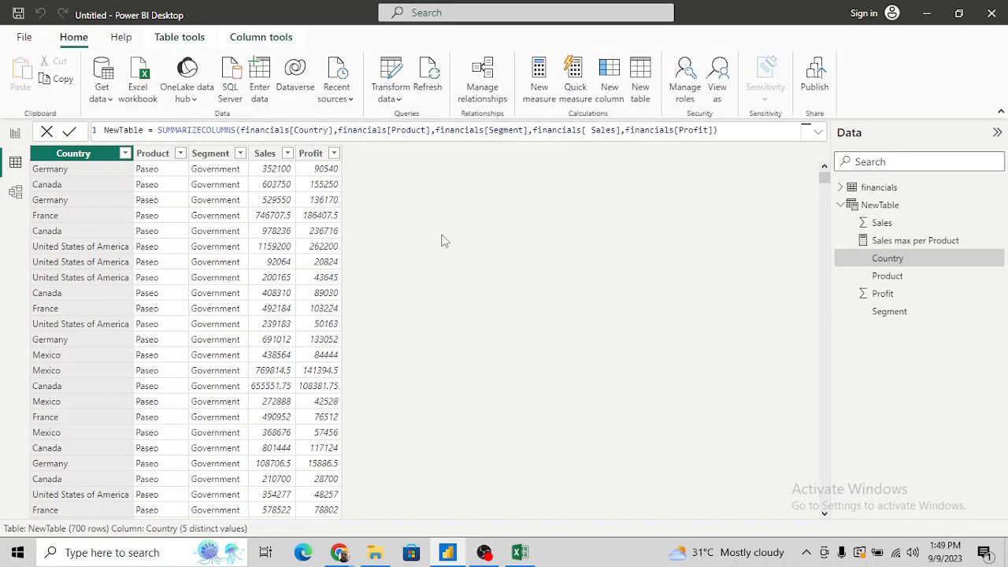
left_click(577, 74)
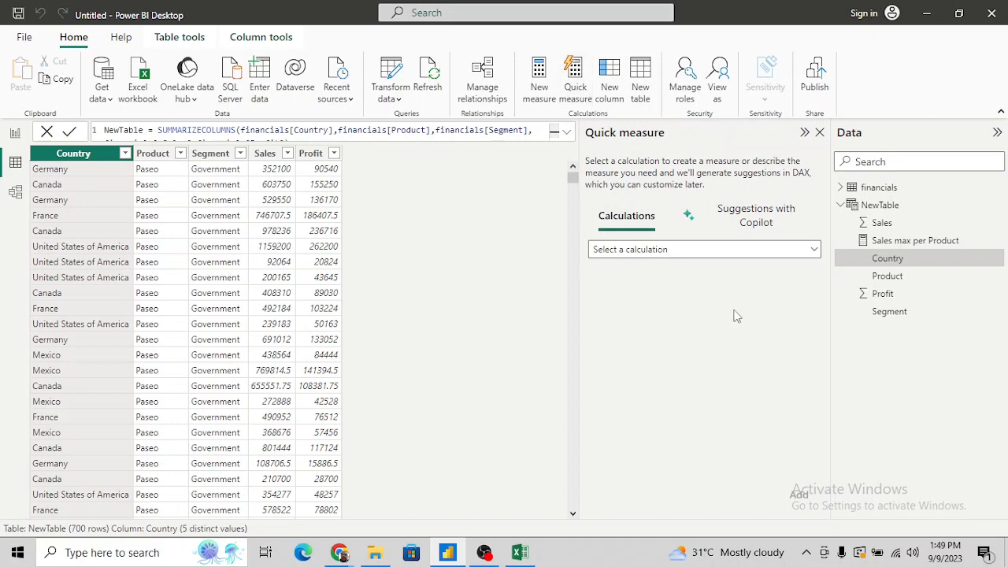
left_click(738, 252)
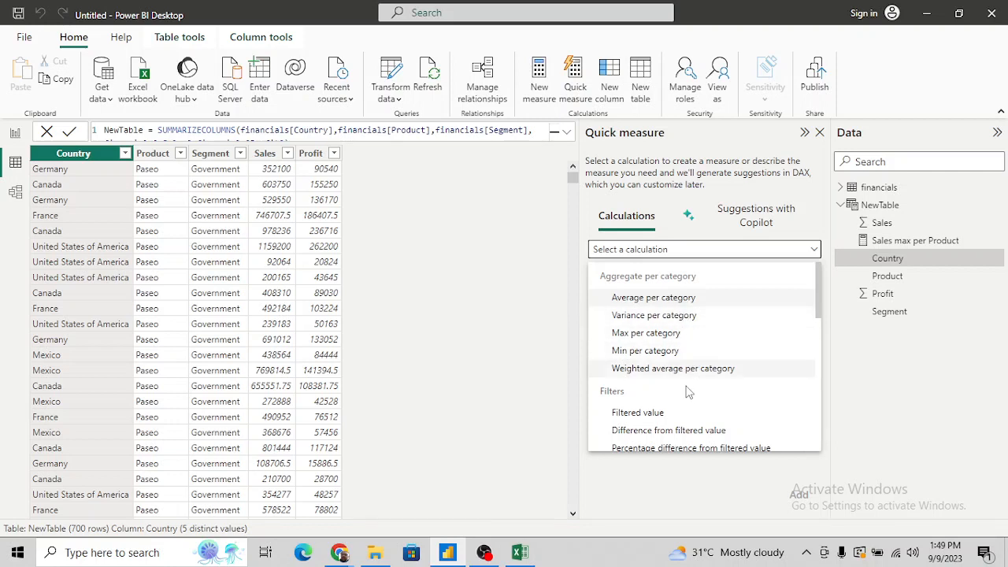
scroll(688, 398, "down", 1)
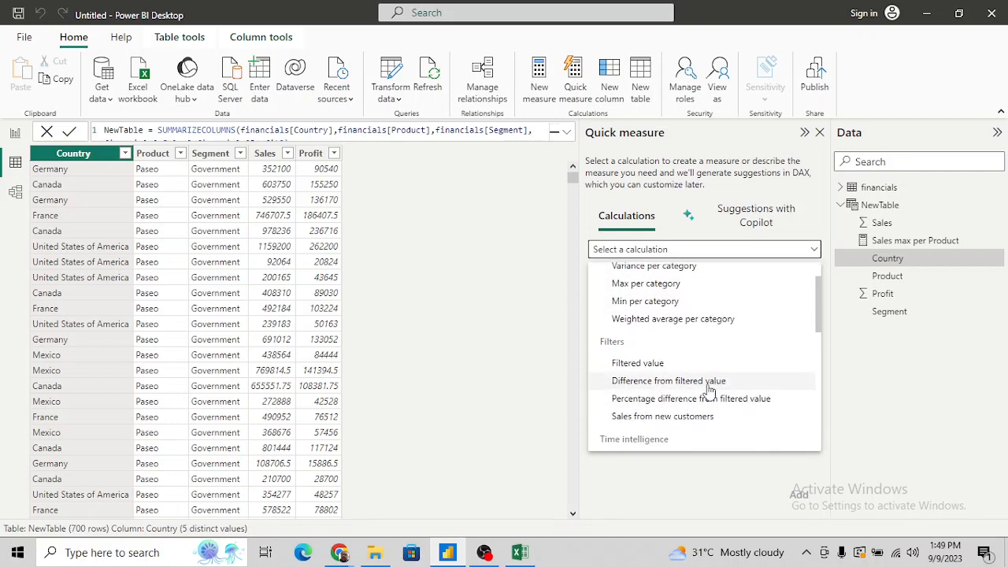
scroll(690, 409, "down", 1)
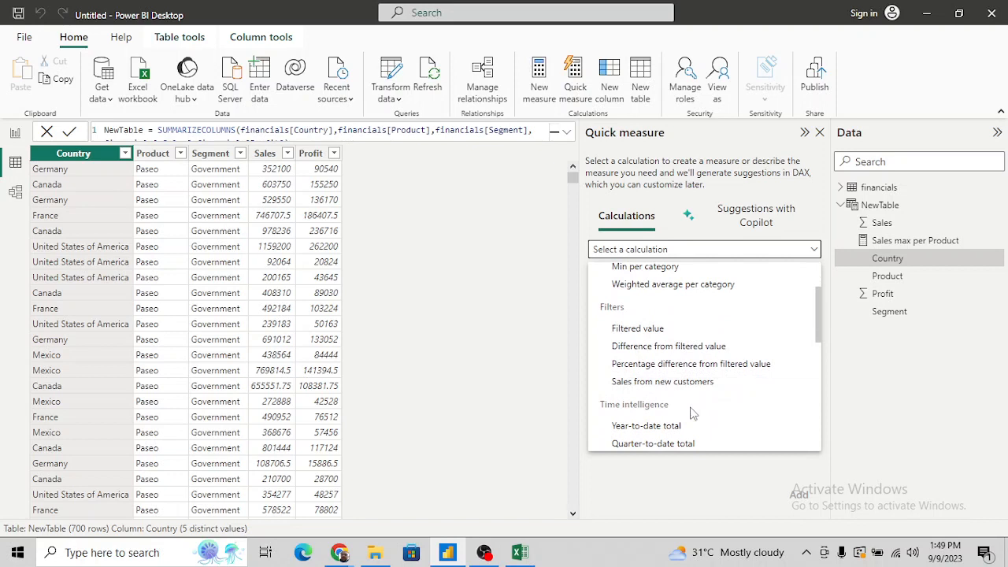
scroll(692, 414, "down", 3)
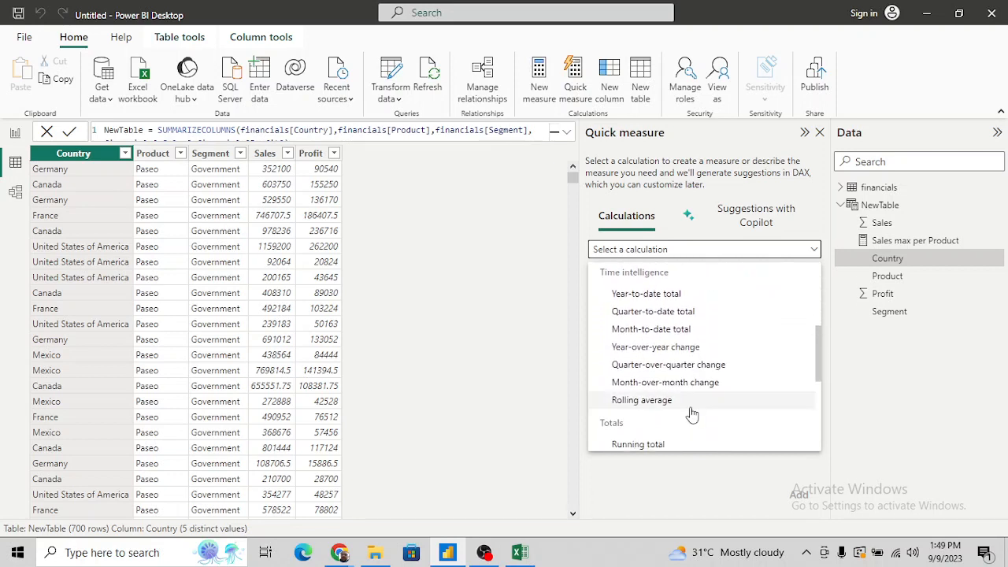
scroll(692, 413, "down", 4)
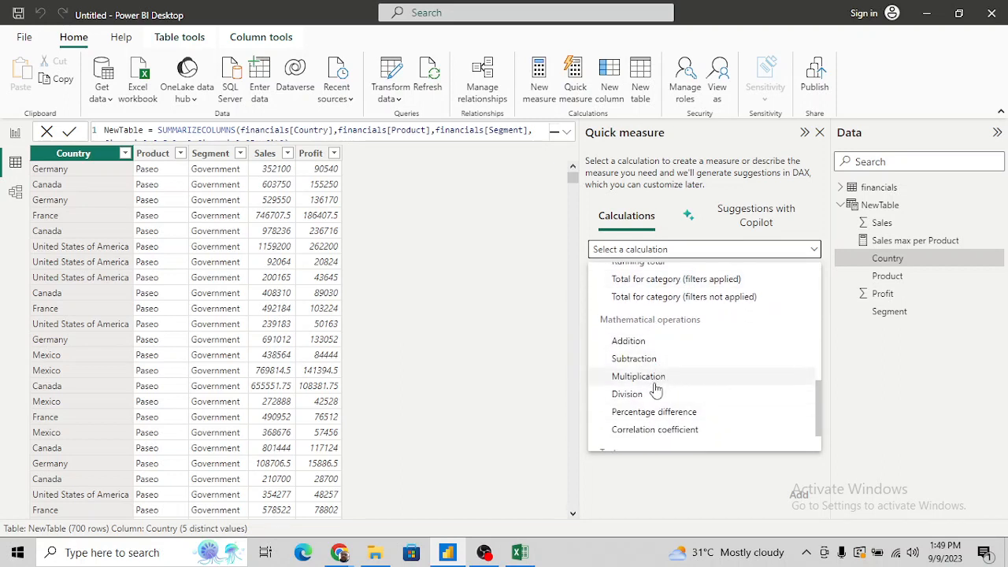
scroll(693, 408, "down", 1)
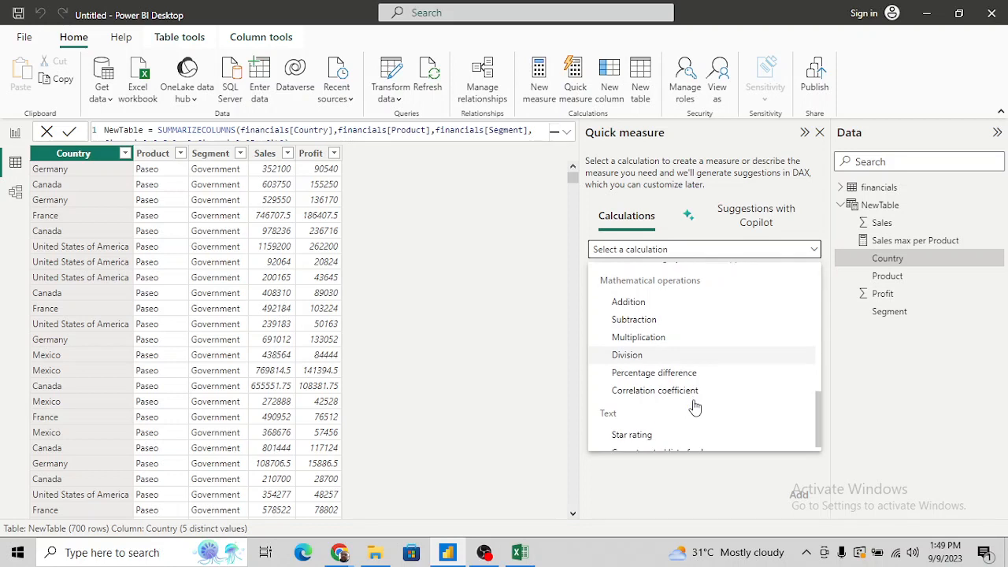
scroll(694, 407, "down", 1)
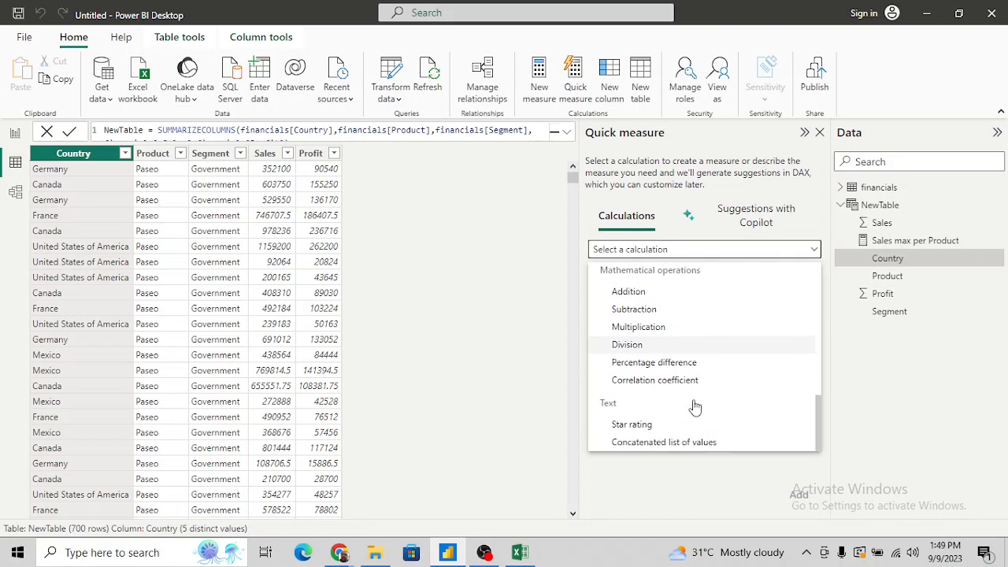
scroll(695, 407, "up", 7)
scroll(695, 406, "up", 3)
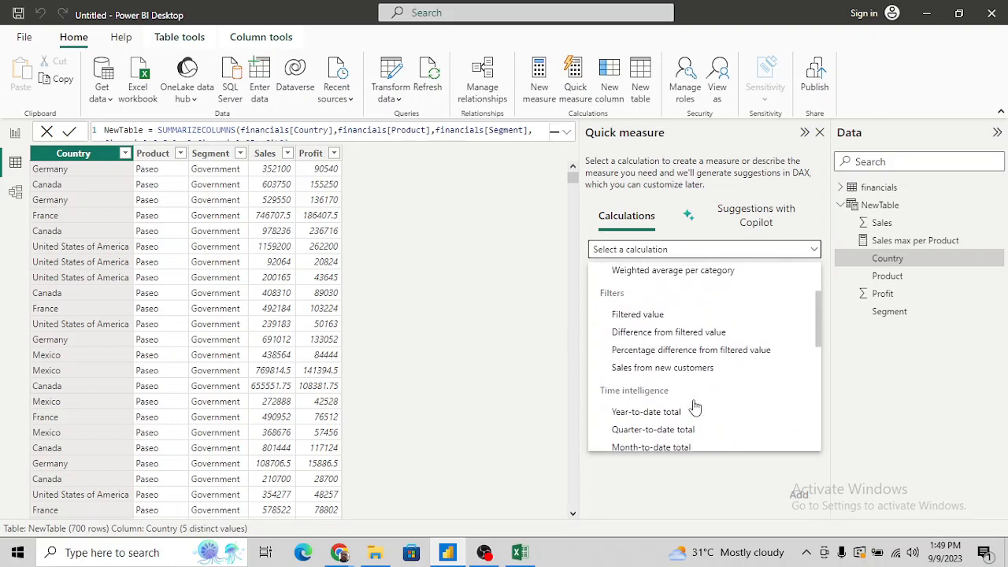
scroll(682, 394, "up", 1)
scroll(685, 367, "up", 2)
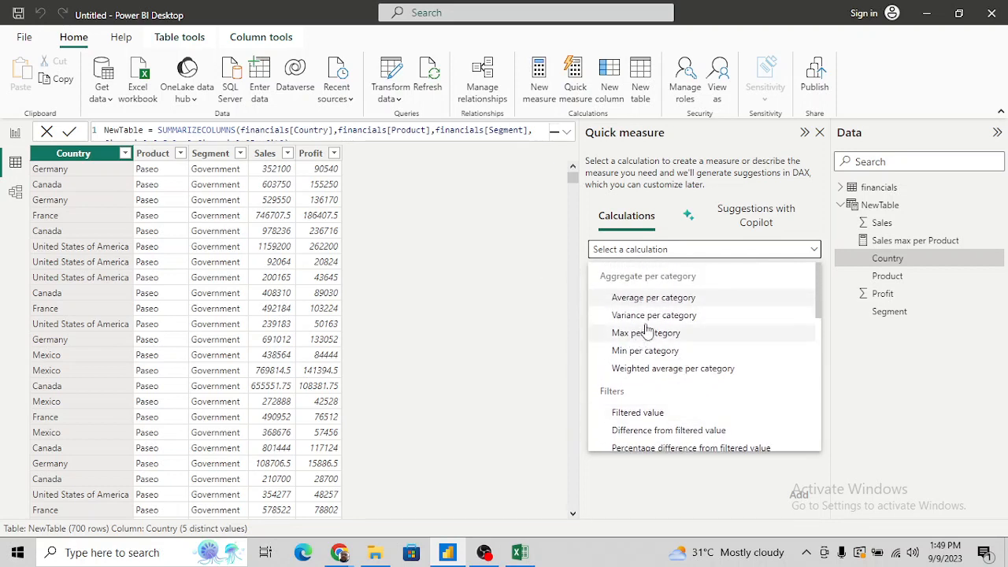
Add an Average per category quick measure with Profit as the base value and Country as the category.
left_click(659, 302)
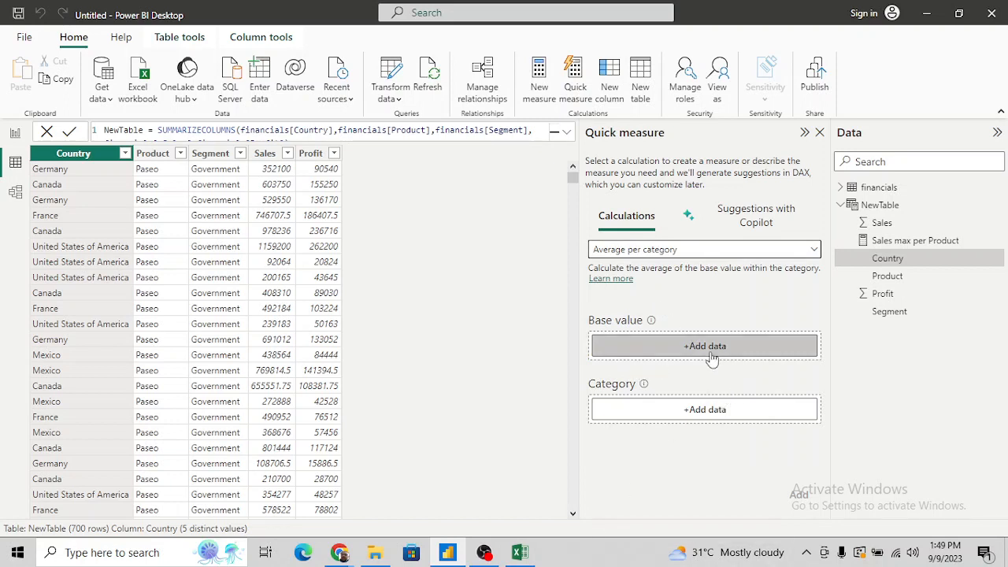
mouse_move(653, 322)
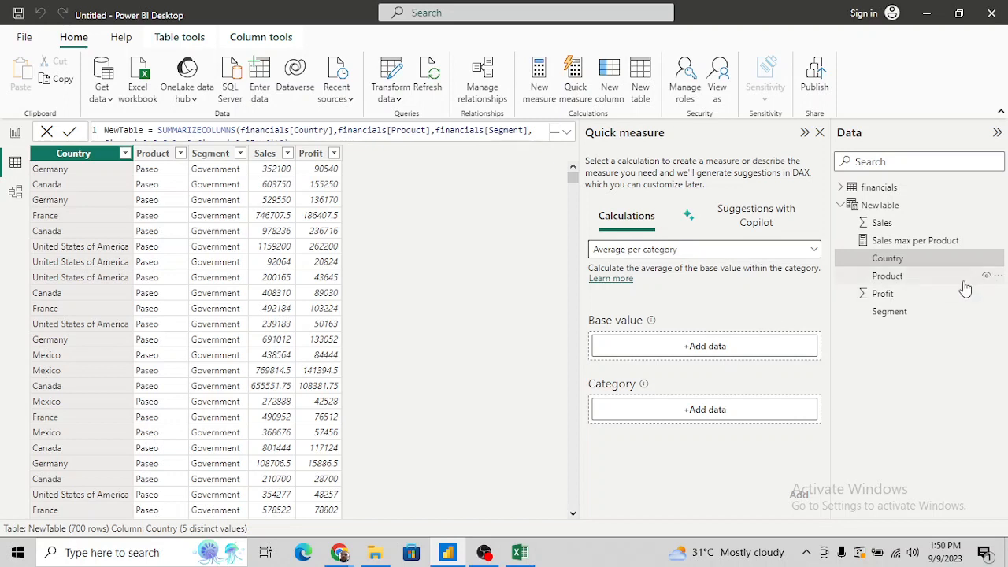
left_click_drag(888, 300, 709, 355)
mouse_move(642, 388)
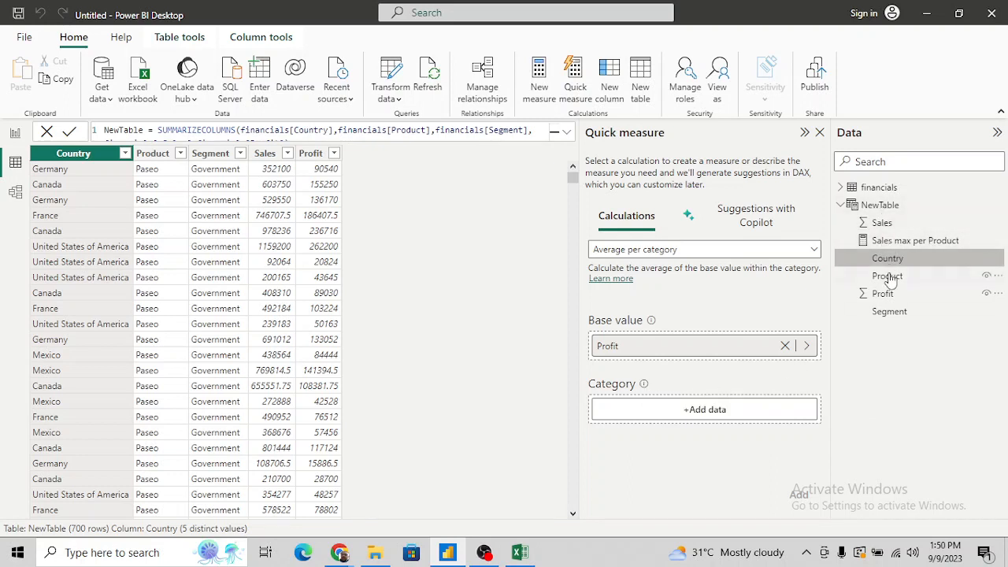
left_click_drag(890, 262, 687, 418)
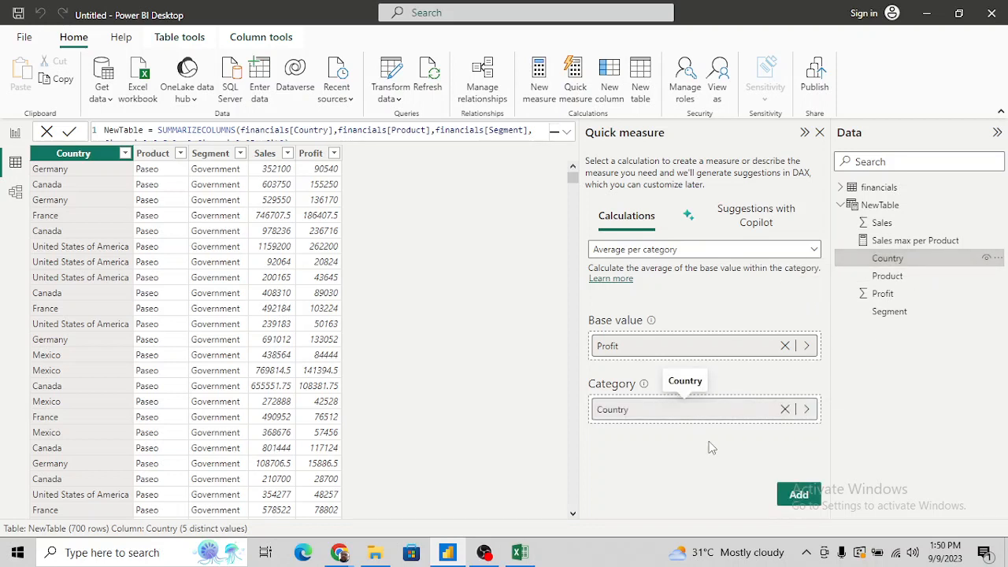
left_click(800, 496)
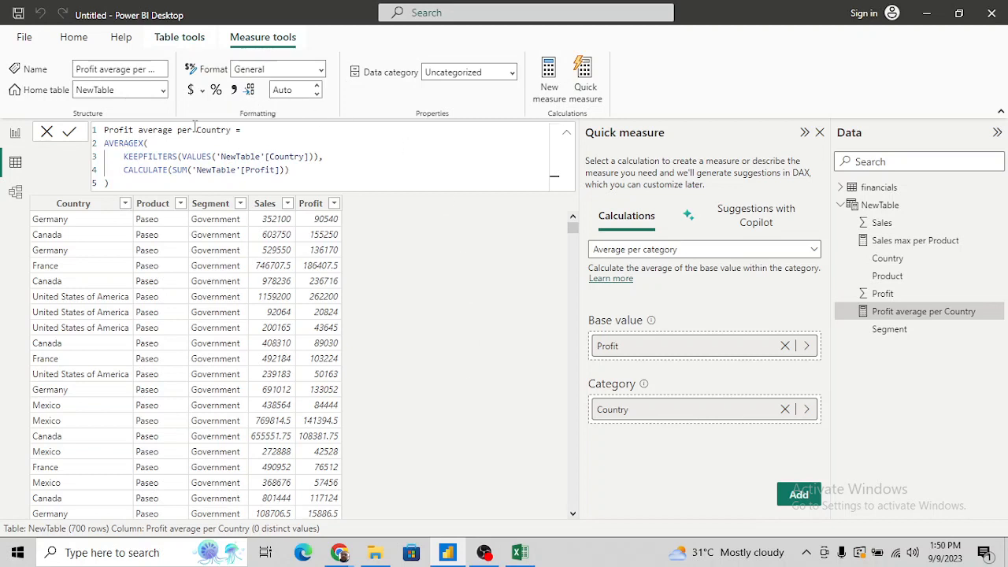
Review the DAX formula of the profit average measure and return to the report view.
left_click(284, 171)
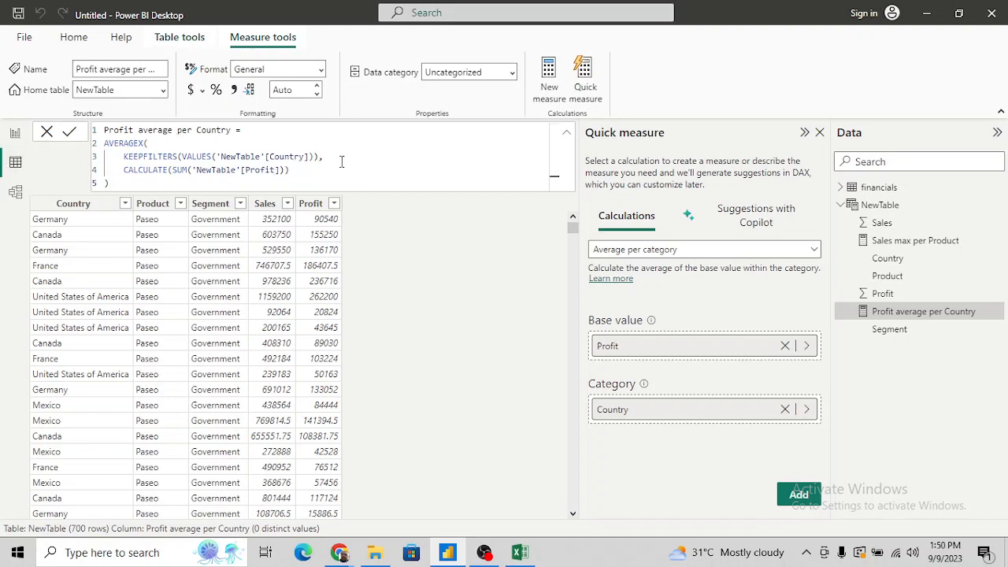
left_click(15, 134)
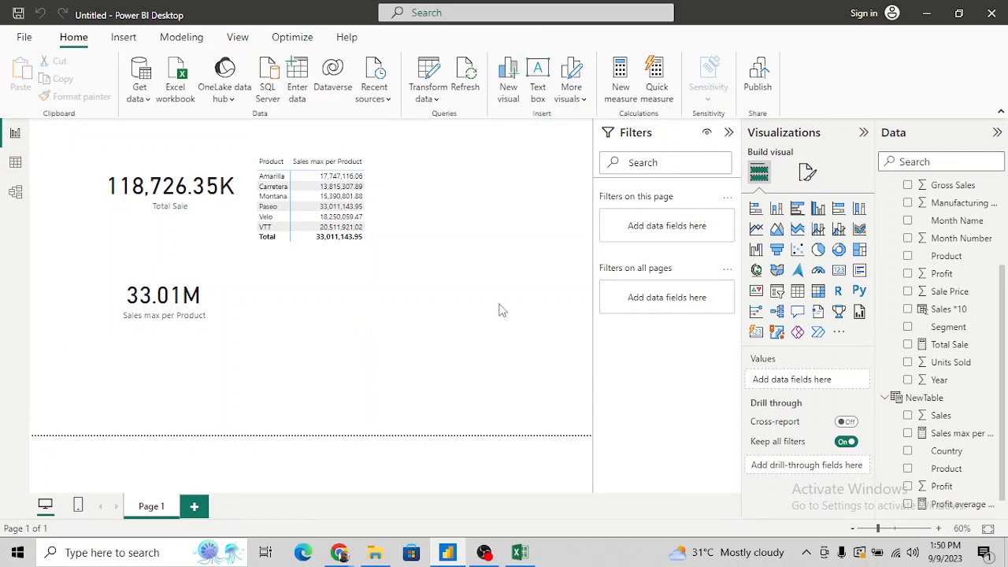
Add a matrix visual with NewTable's Country as rows and the Profit average per Country measure as values.
left_click(818, 293)
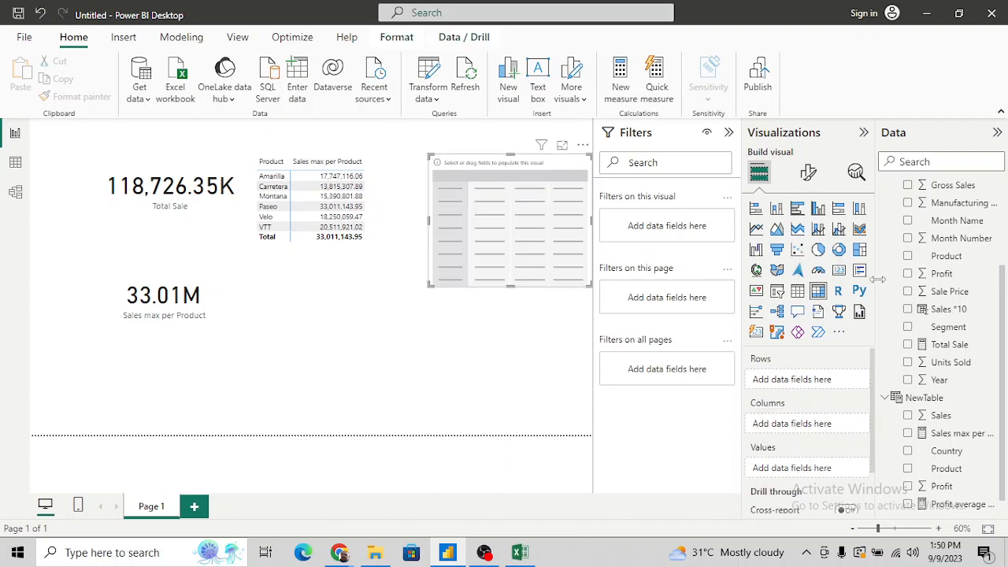
left_click(909, 453)
scroll(961, 488, "down", 1)
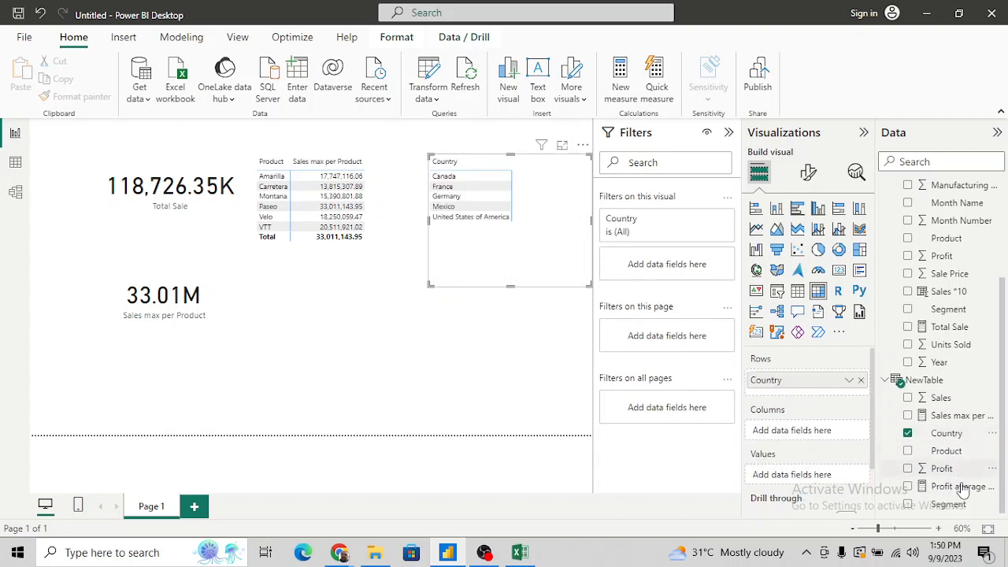
left_click(908, 487)
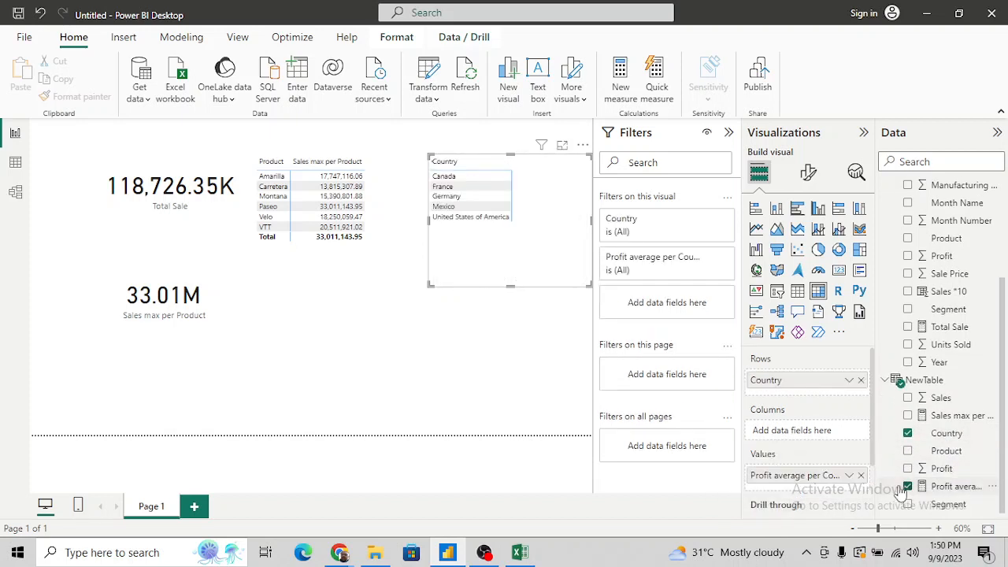
Move the country matrix below the product table, widen it to fit the full profit column and shorten its height.
left_click_drag(512, 270, 401, 367)
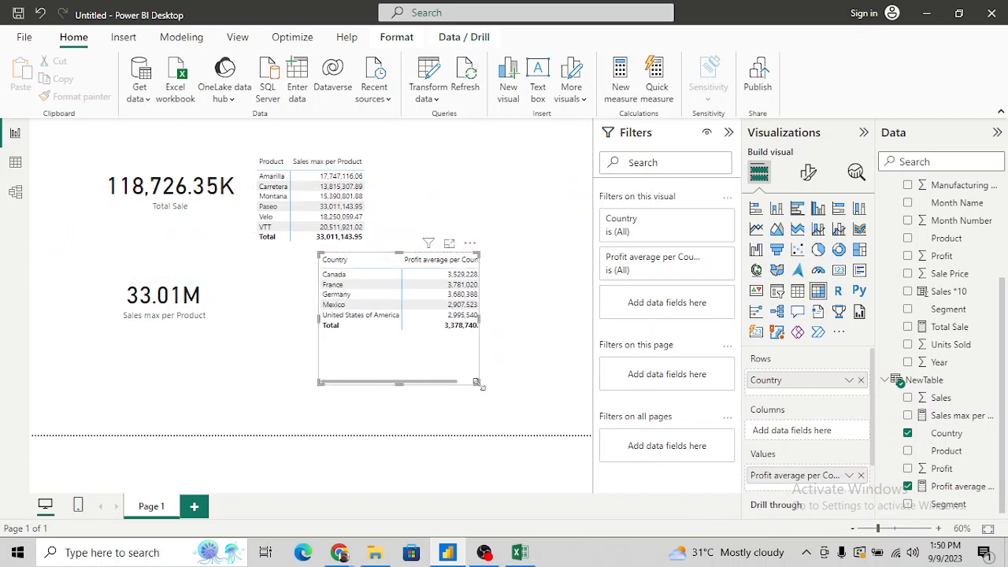
left_click_drag(478, 384, 514, 384)
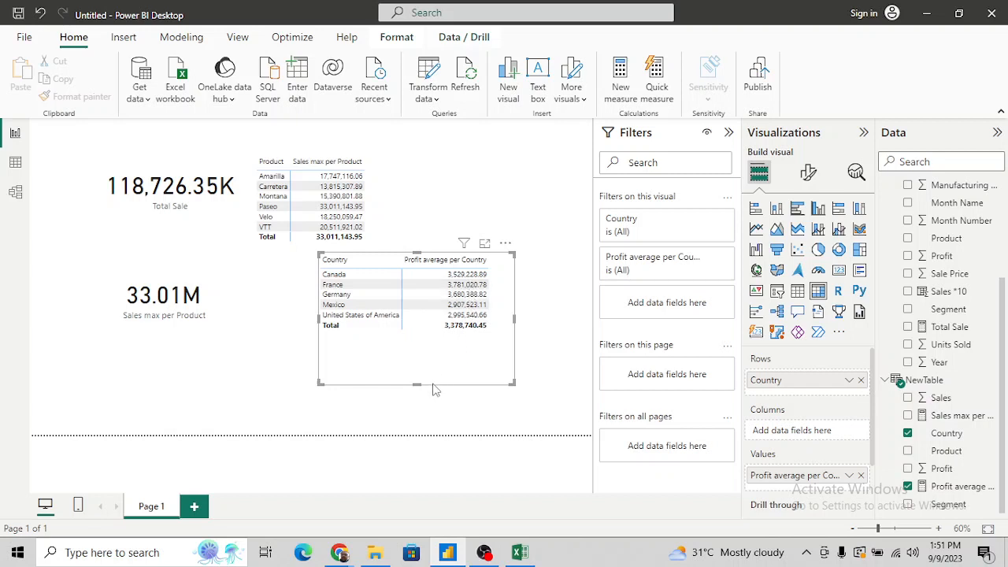
left_click_drag(417, 385, 418, 355)
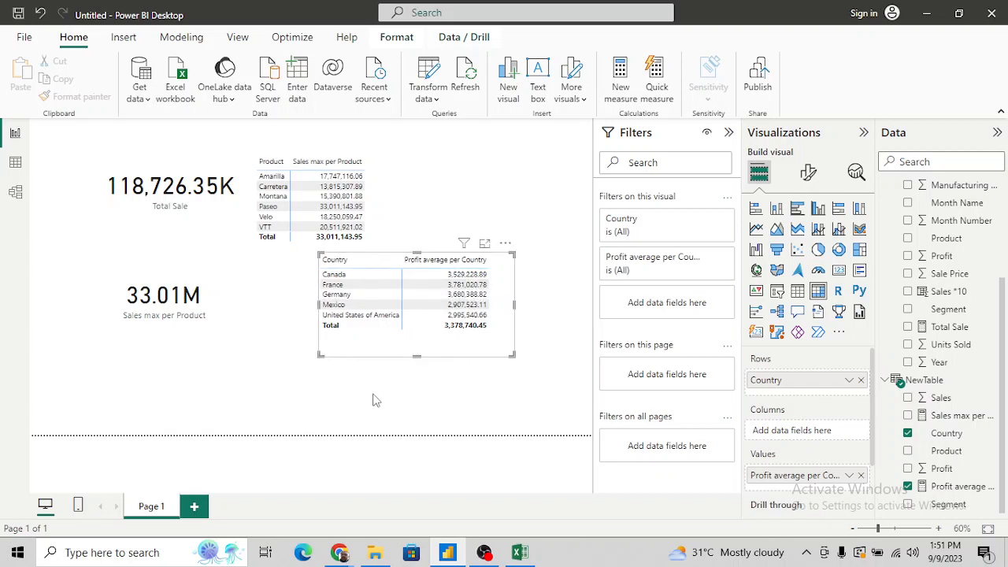
Add a blank second page to the report and switch to the DAX Functions workbook in Excel.
double_click(152, 506)
left_click(197, 508)
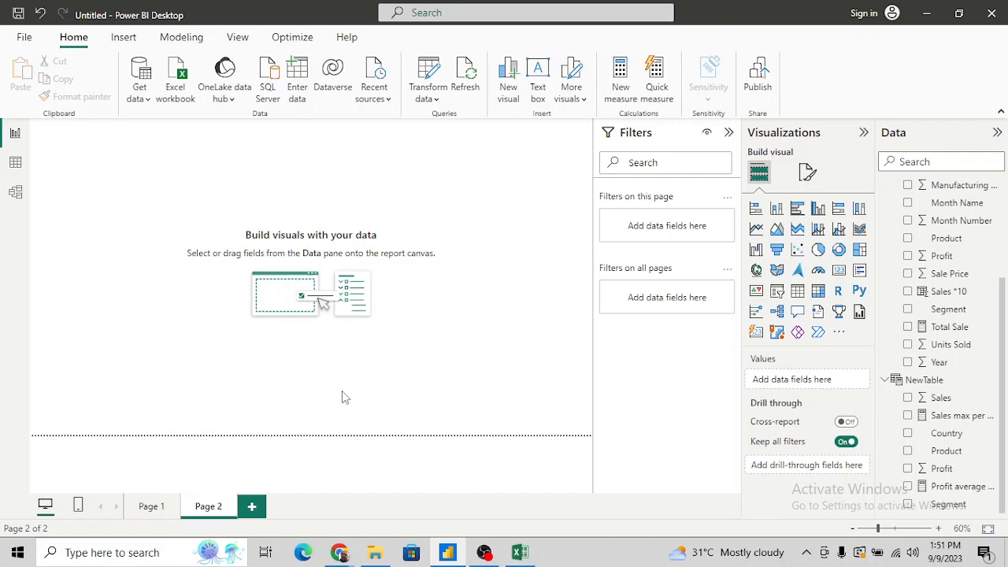
key("alt+Tab")
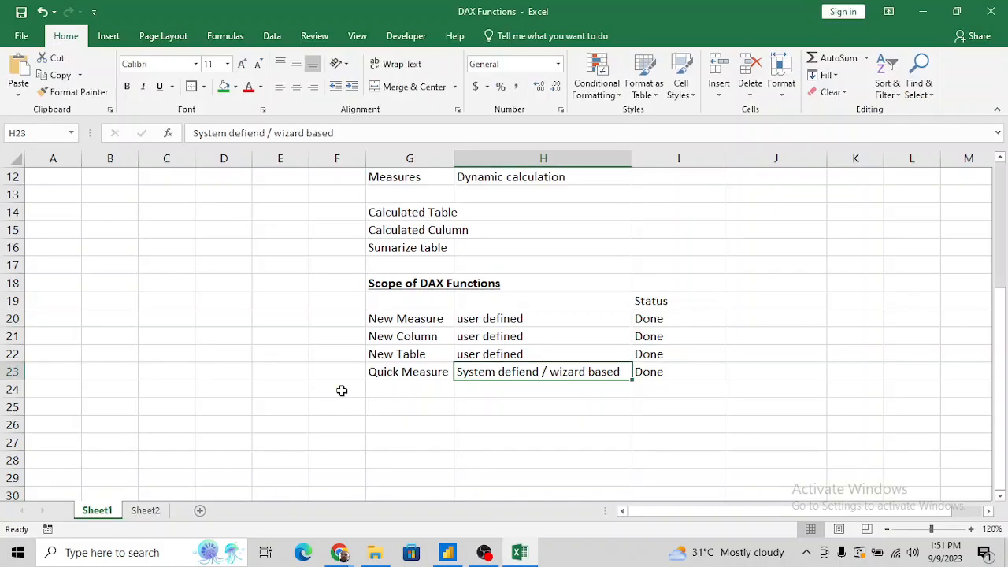
Enter the heading "Type of Operators" in cell G26, below the scope list.
left_click(371, 413)
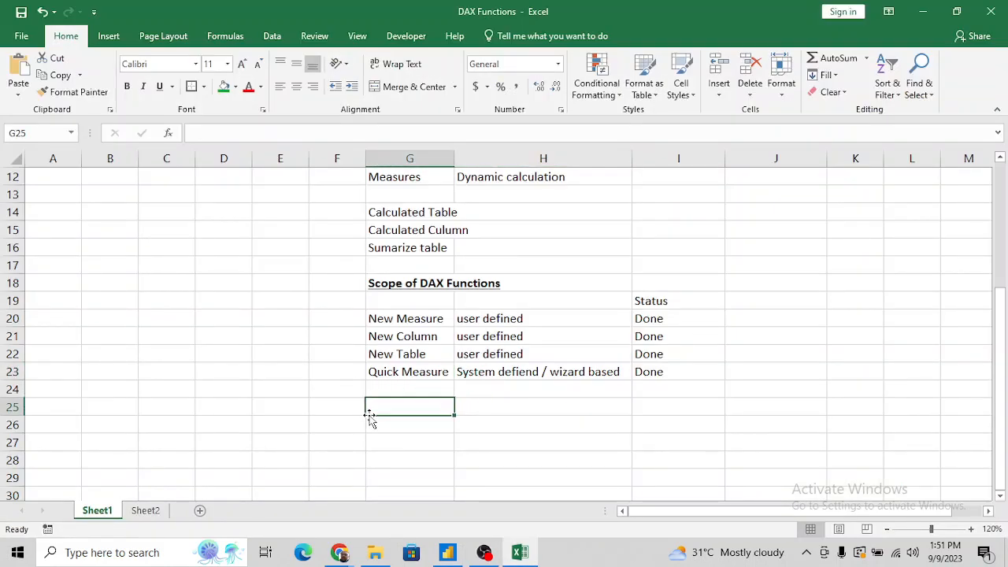
key("Down")
key("Down")
key("Down")
key("Up")
key("Up")
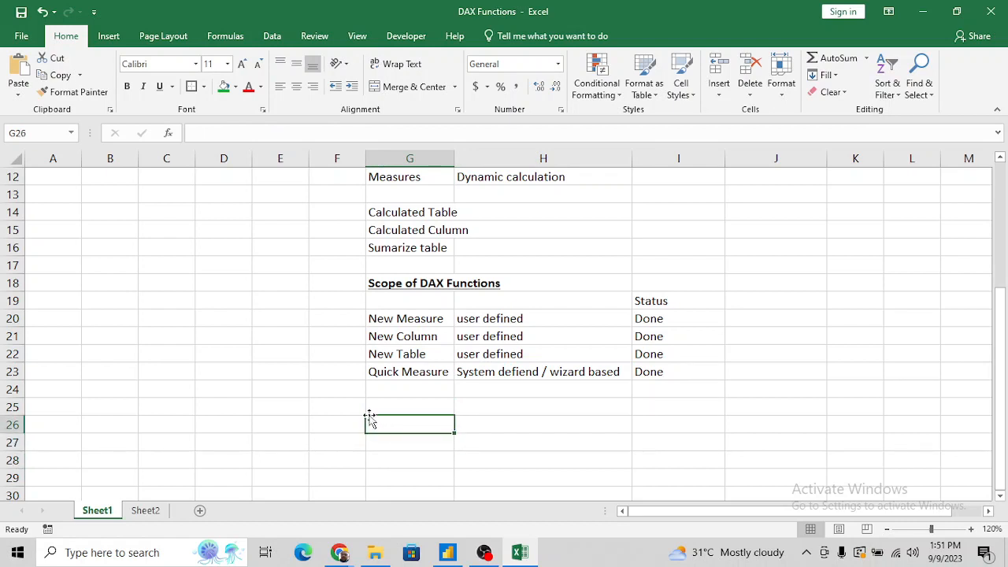
key("Down")
key("Down")
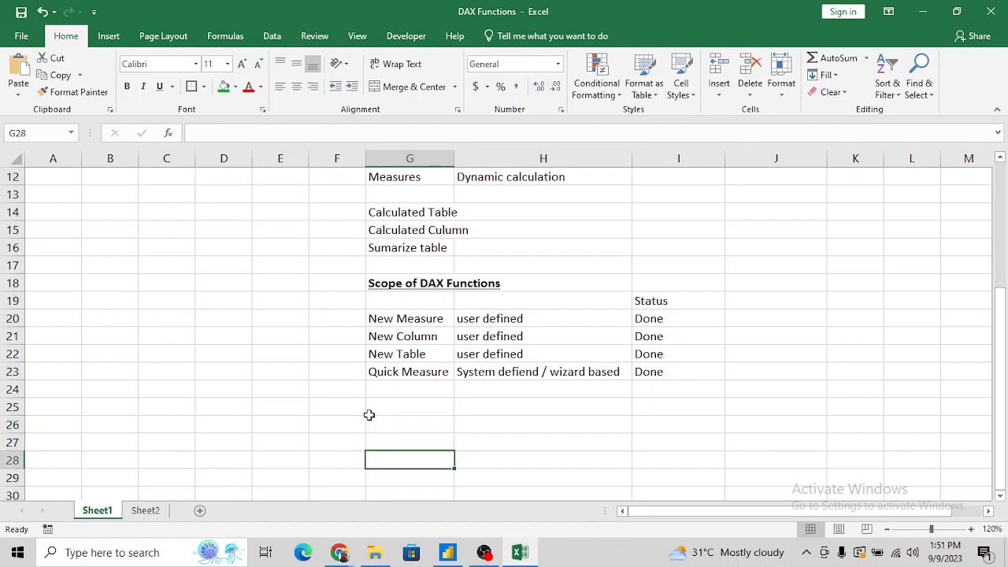
key("Up")
key("Up")
key("Up")
key("Down")
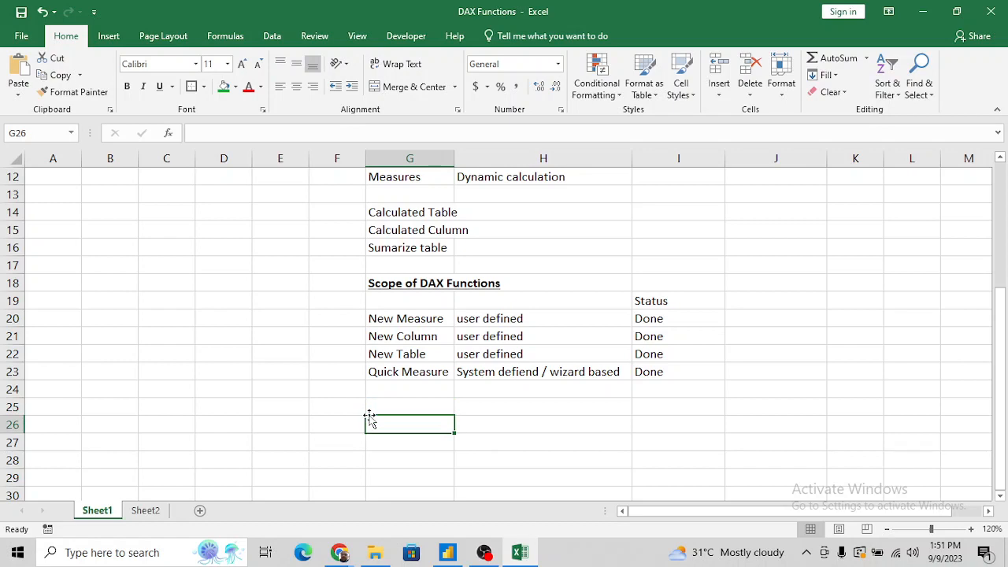
type("Type of O")
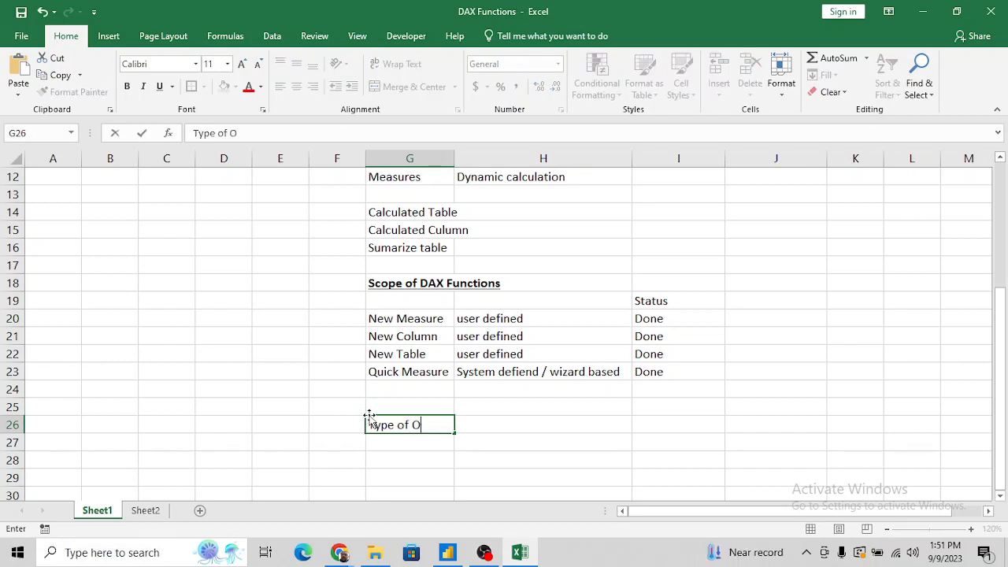
type("perators")
key("Return")
Enter "Logical" in cell G28 as the first operator type.
key("Down")
key("Down")
key("Down")
key("Up")
key("Up")
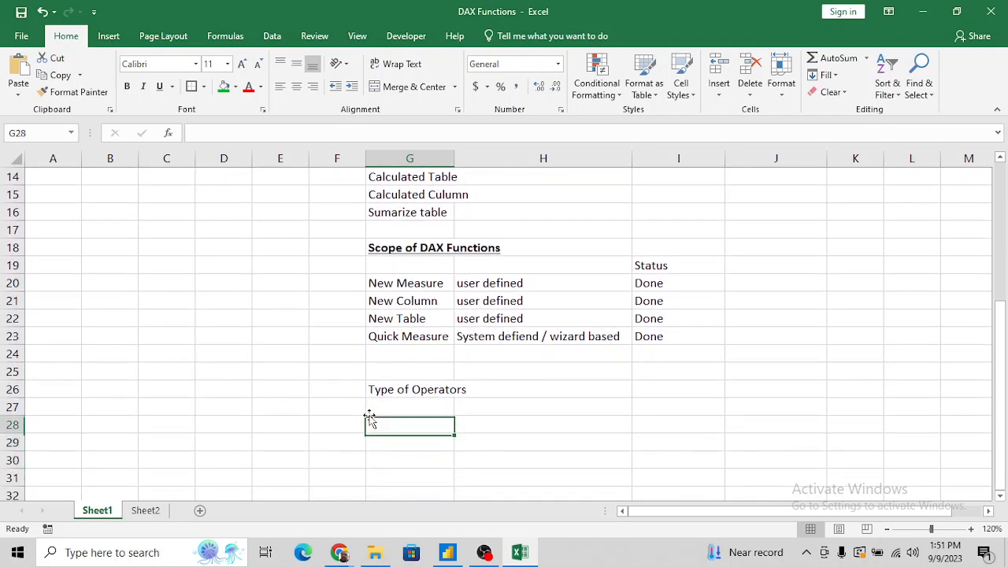
type("Logica")
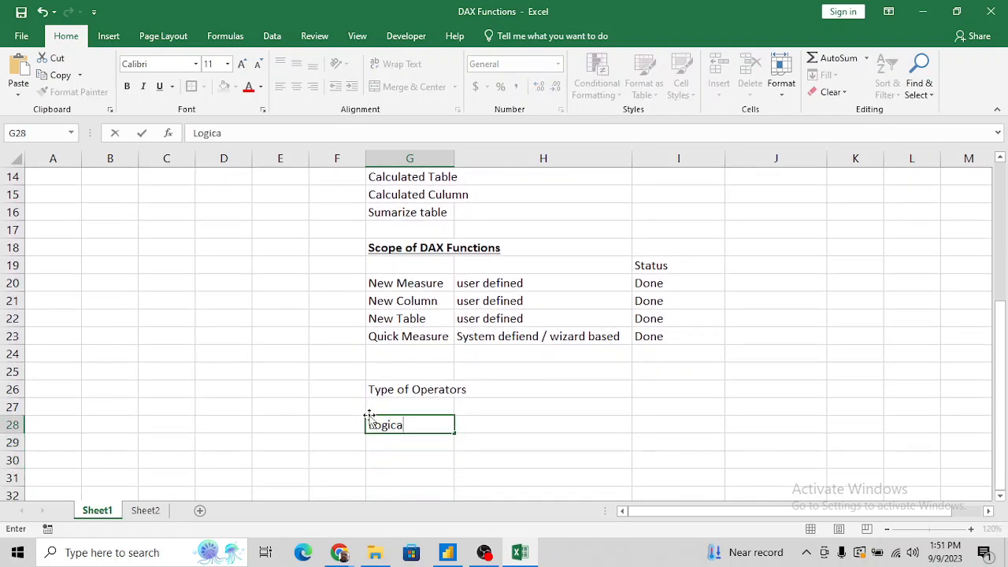
type("l")
key("Return")
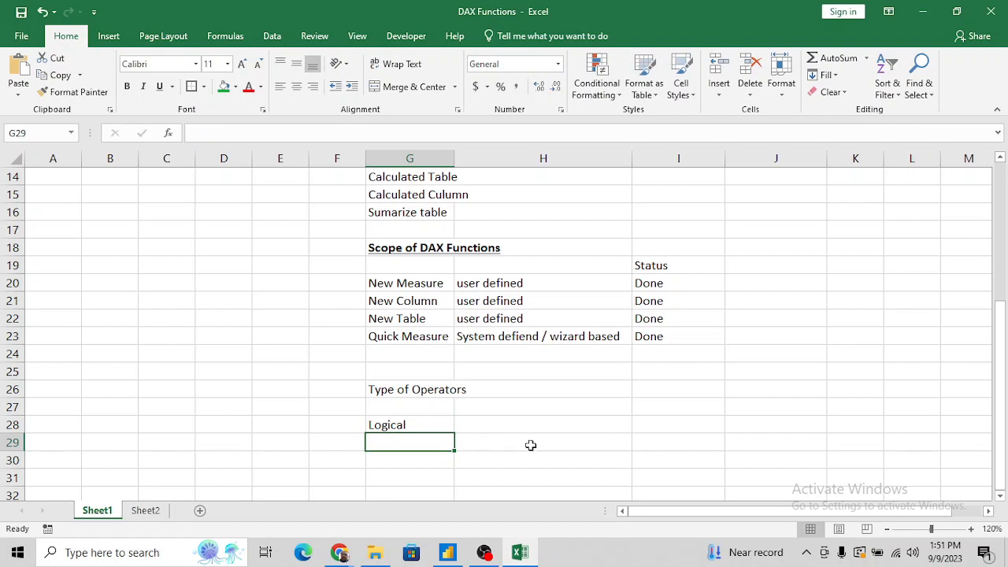
List the logical operators AND, OR and IN across cells H28 to J28.
left_click(580, 429)
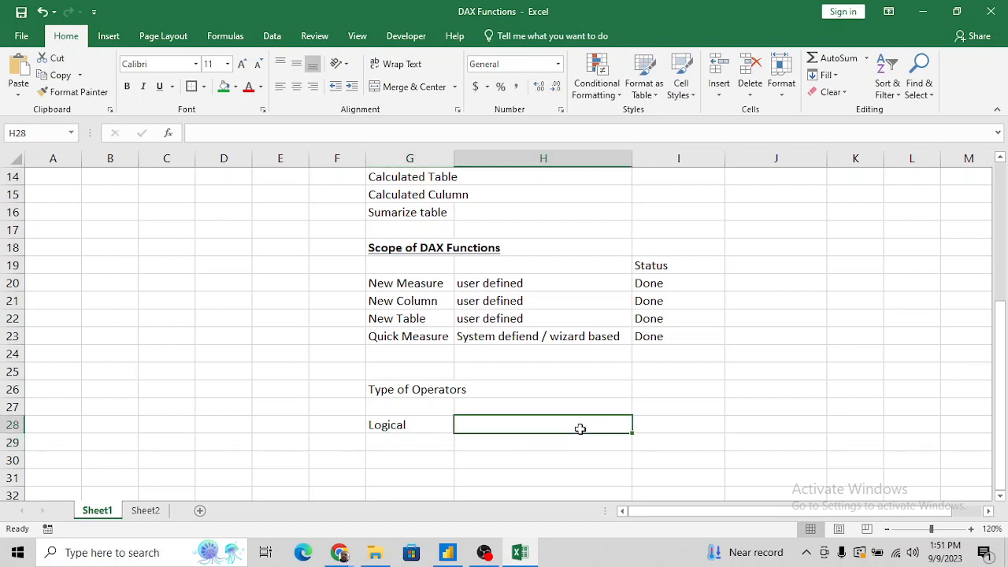
type("AND")
key("Tab")
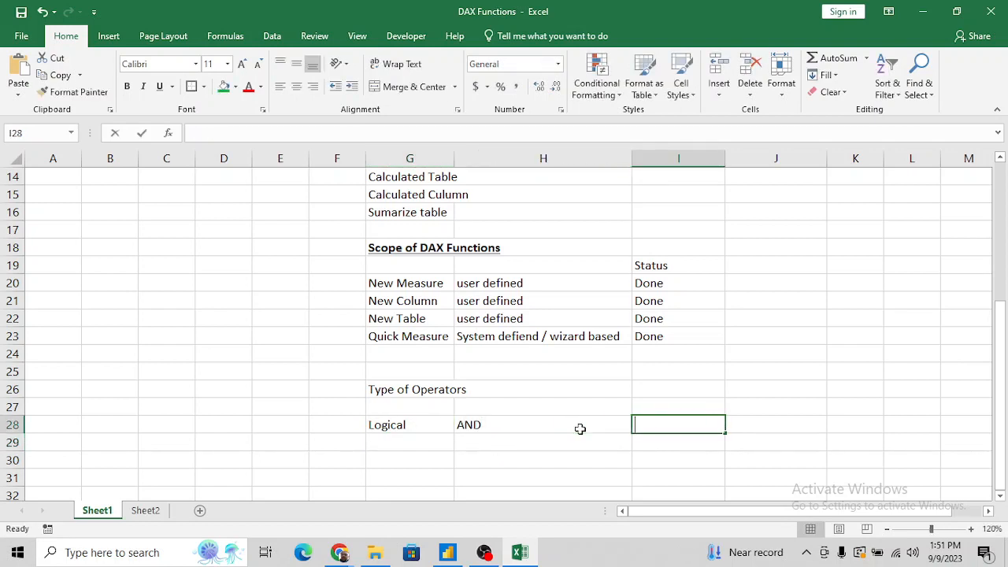
type("Or")
type("R")
key("Tab")
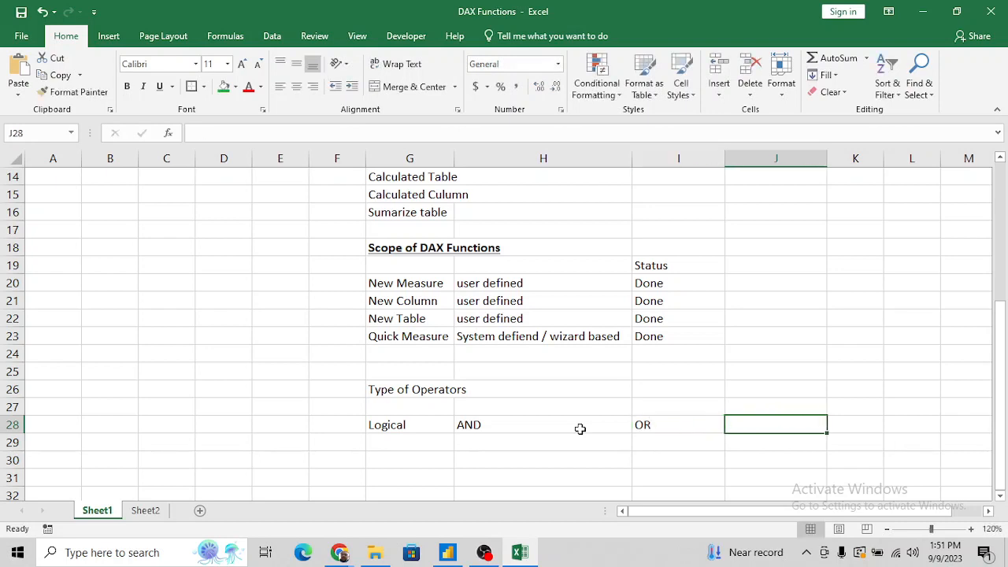
type("IN")
key("Return")
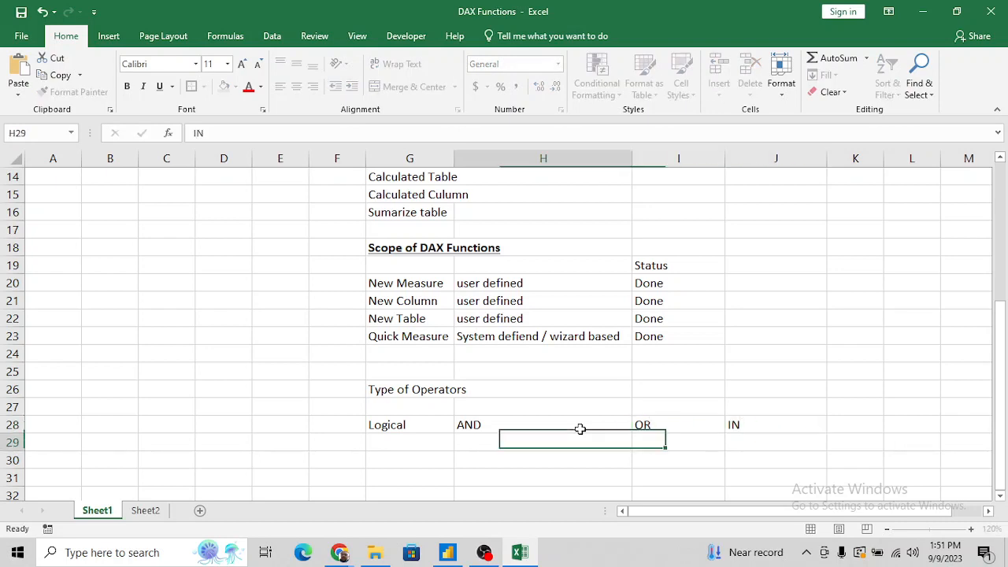
Enter the symbol && in cell H29, under AND.
left_click(580, 429)
key("Right")
key("Right")
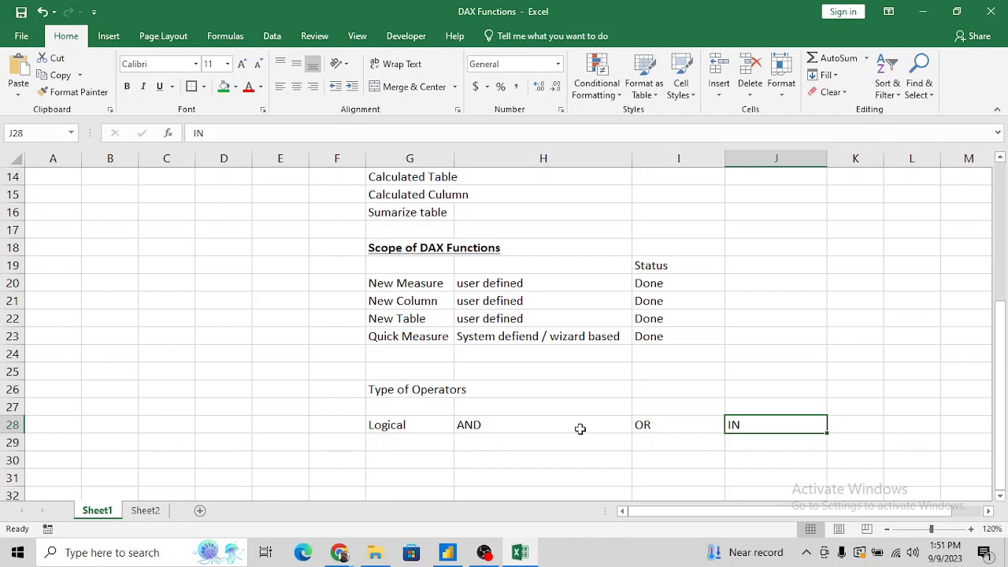
key("Down")
key("Down")
key("Down")
key("Down")
key("Up")
key("Up")
key("Left")
key("Left")
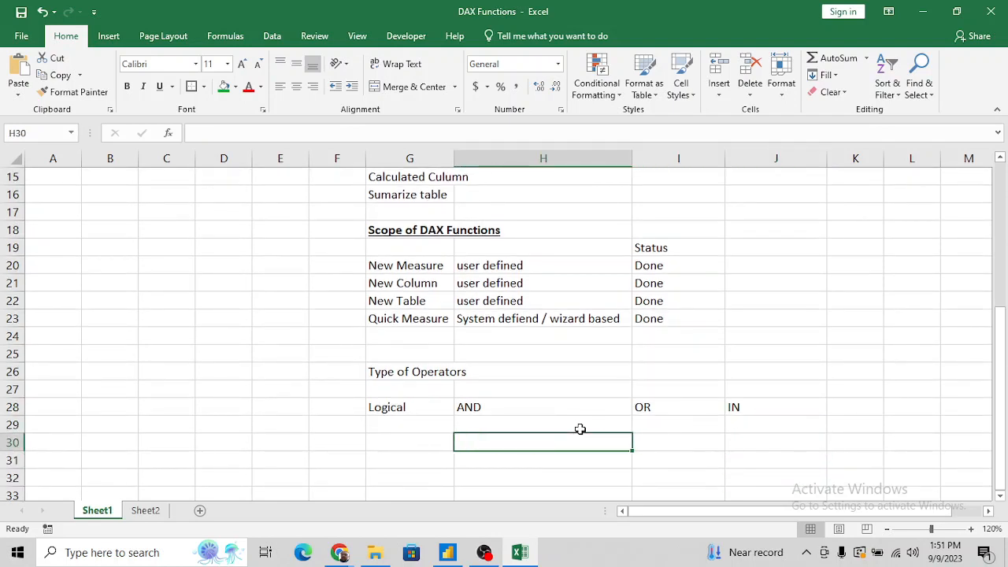
key("Up")
key("Up")
key("Left")
key("Right")
key("Down")
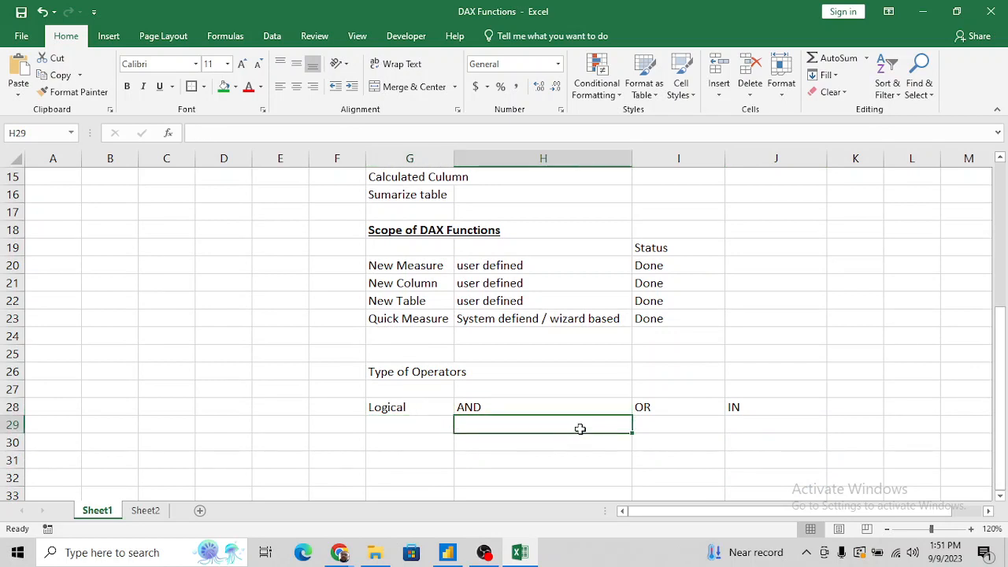
type("&&")
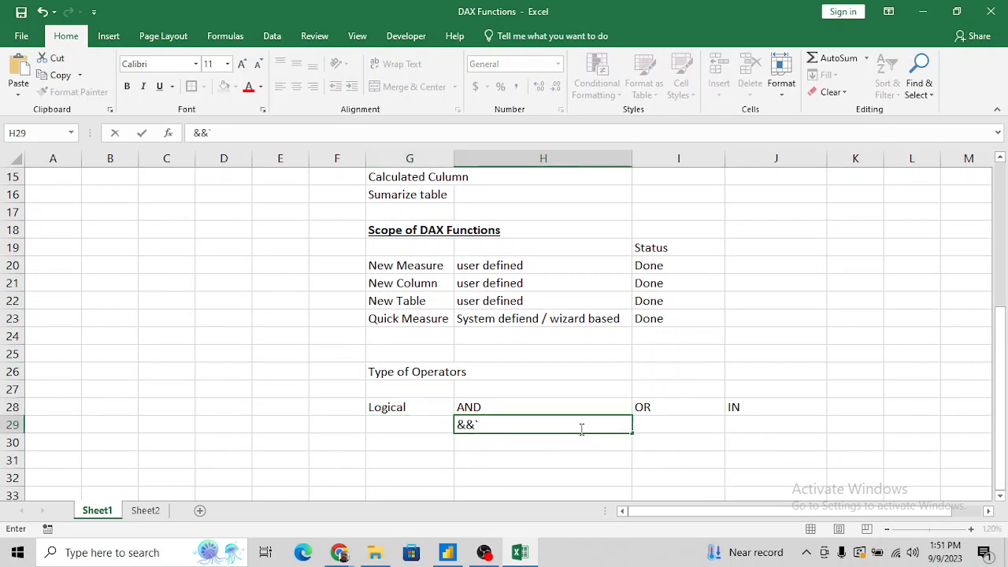
key("BackSpace")
key("Up")
Enter || under OR in cell I29 and IN under IN in cell J29.
key("Right")
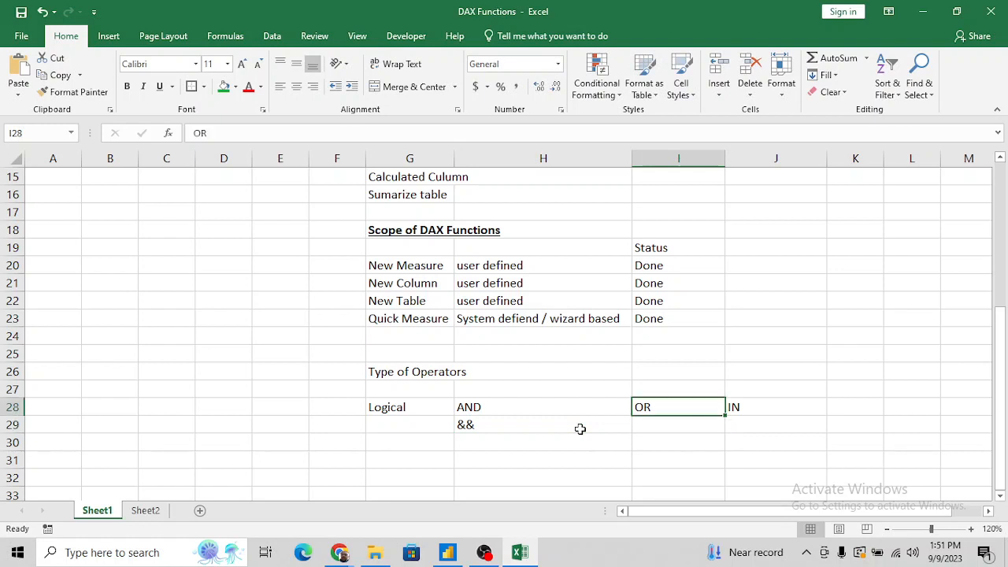
key("Right")
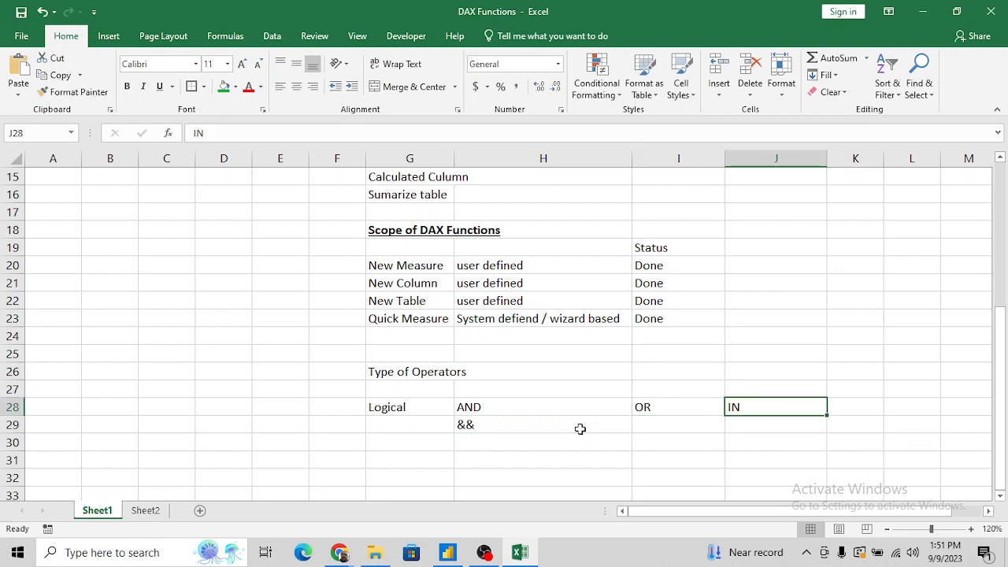
left_click(580, 429)
key("Right")
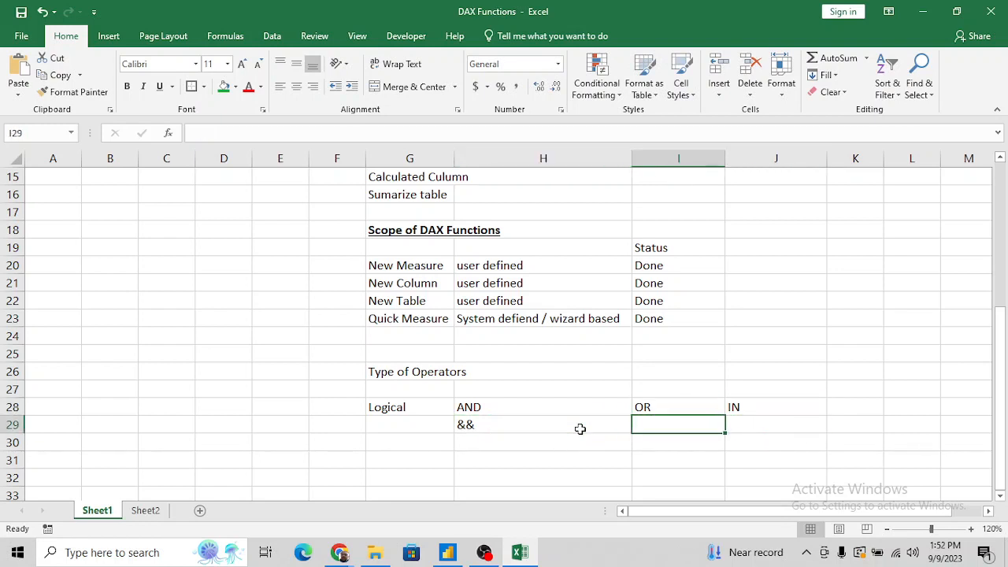
type("||")
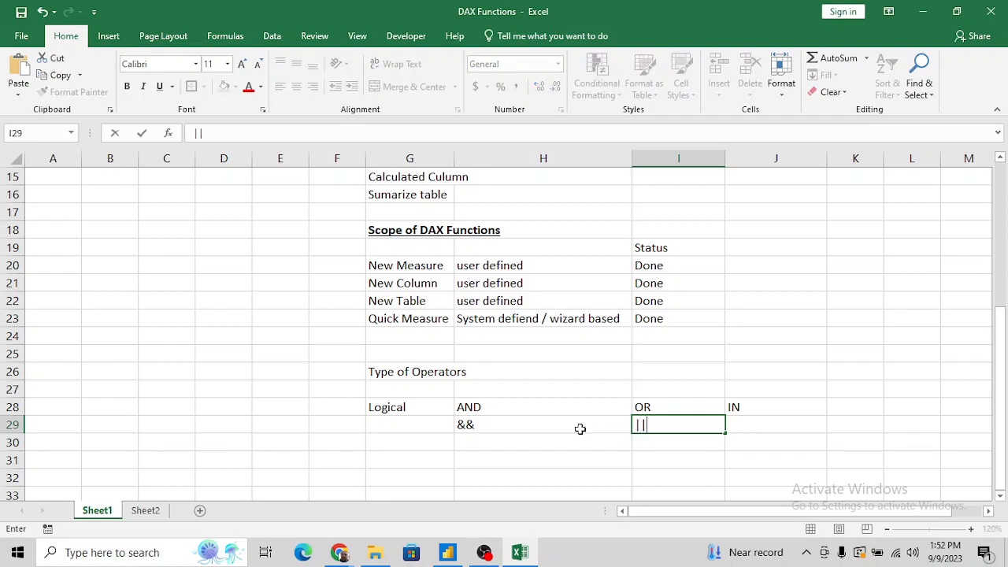
key("Tab")
type("IN")
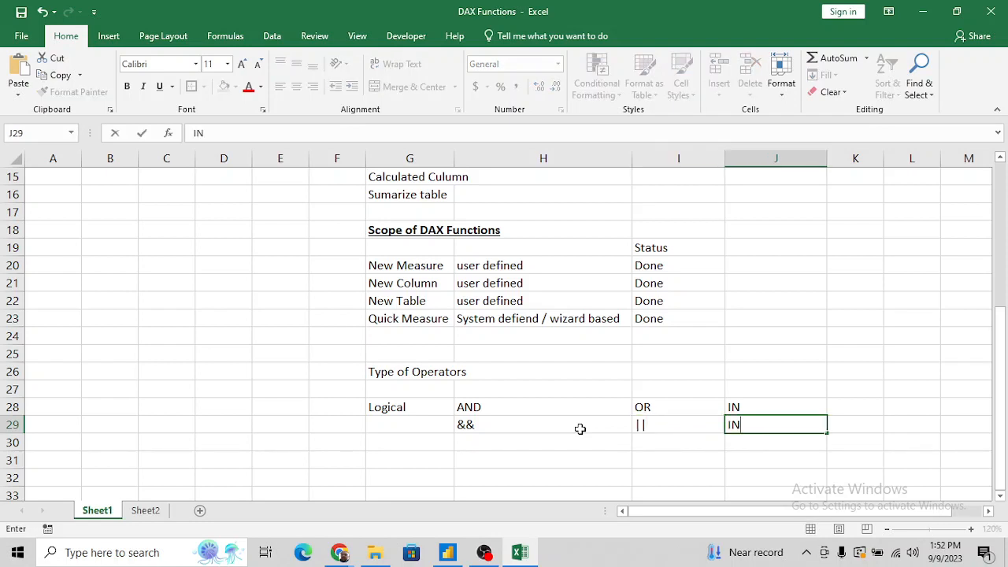
key("Return")
Enter "Comprision" in cell G31 as the second operator type.
key("Left")
key("Left")
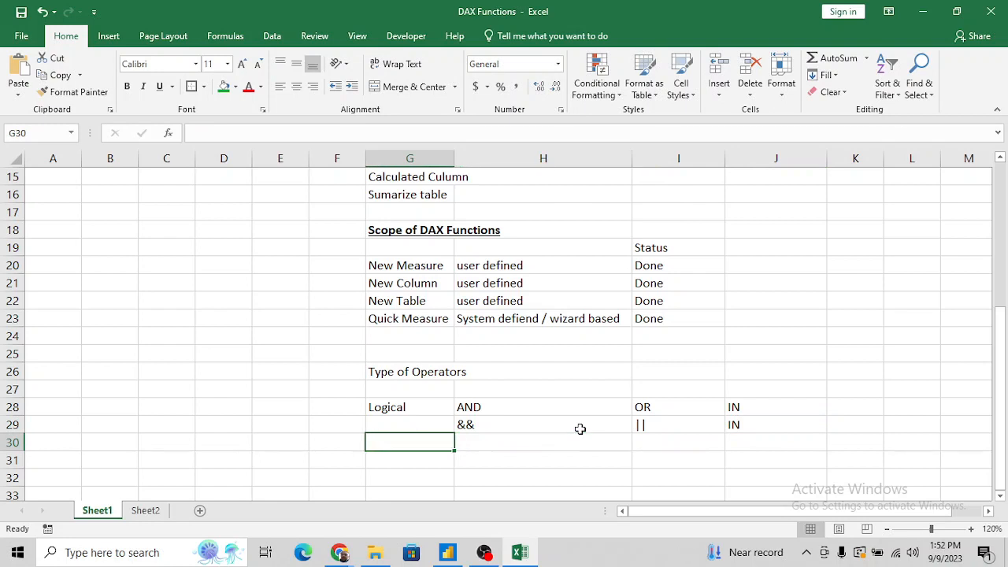
key("Down")
key("Down")
key("Up")
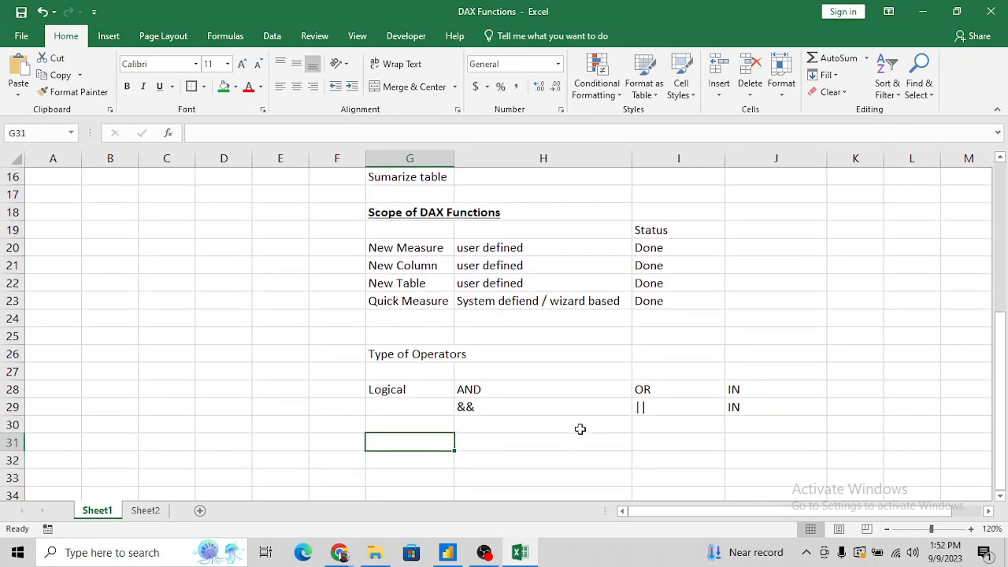
type("Comp")
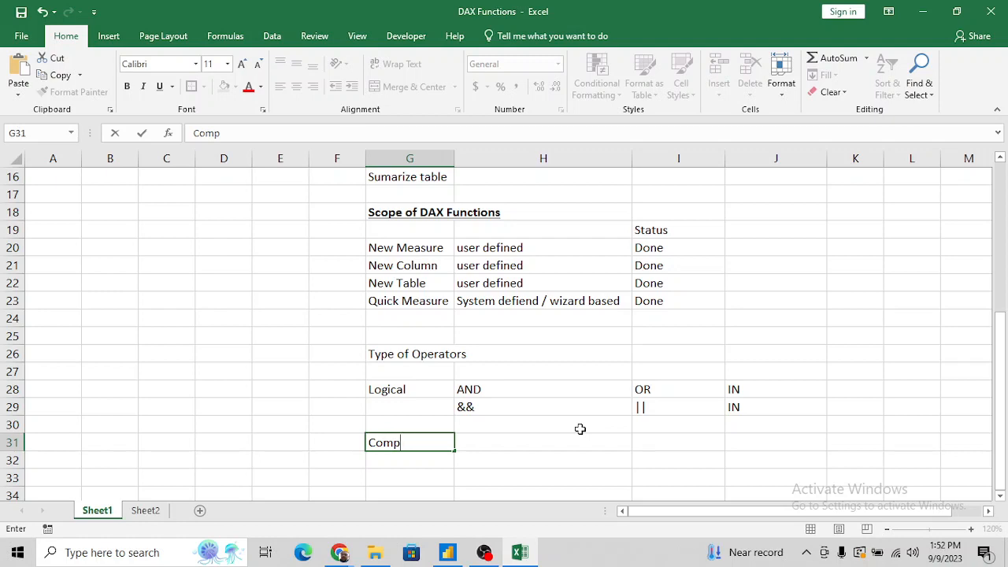
type("rision")
key("Tab")
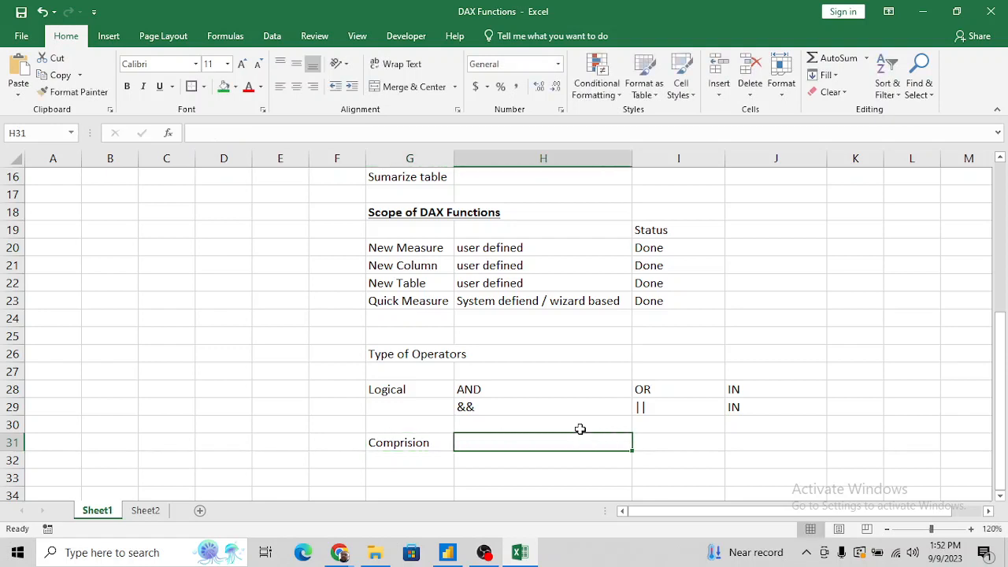
Enter the comparison operators >,<,>=,<=,<>,= in cell H31, beside Comprision.
type(">,<,>=")
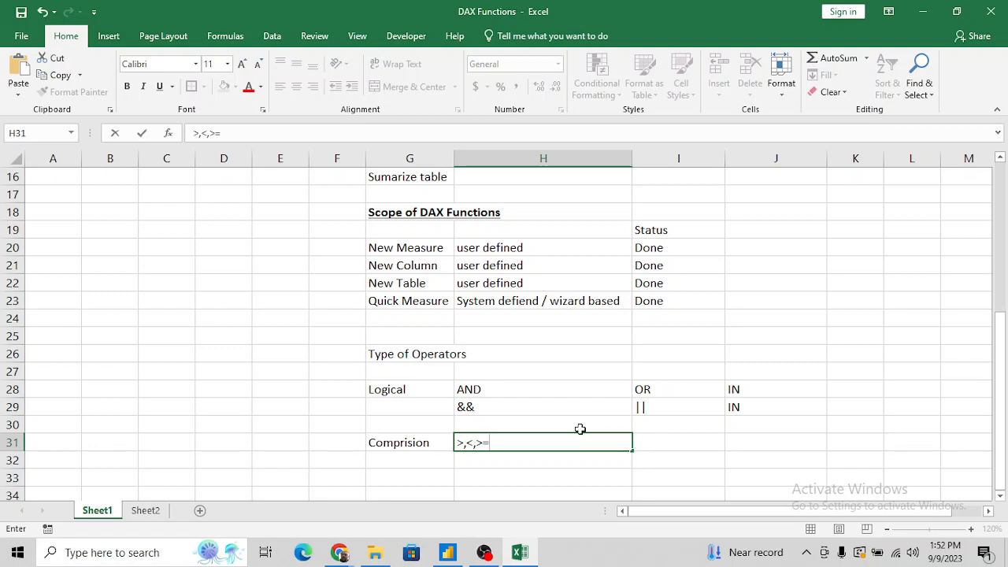
type(",<=,<>m")
key("BackSpace")
type(",=")
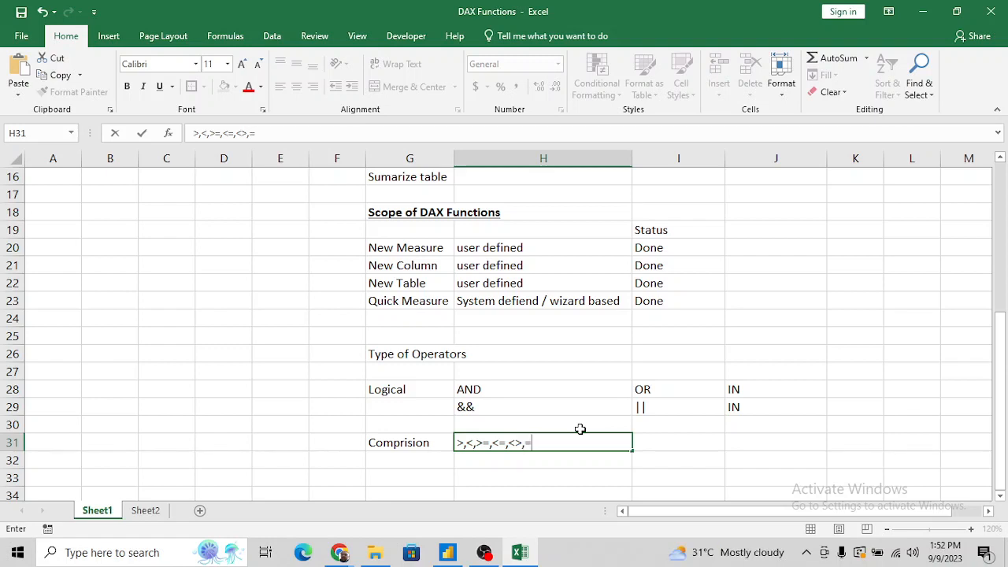
key("Return")
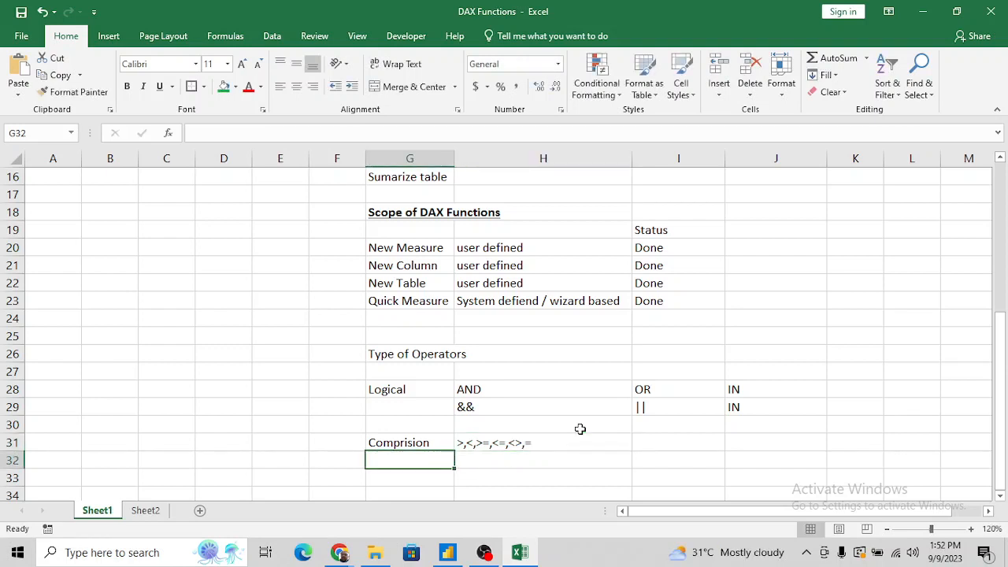
Enter "Arthmetic" in cell G33 as the third operator type, with the operators +, -,*,/ beside it in H33.
key("Down")
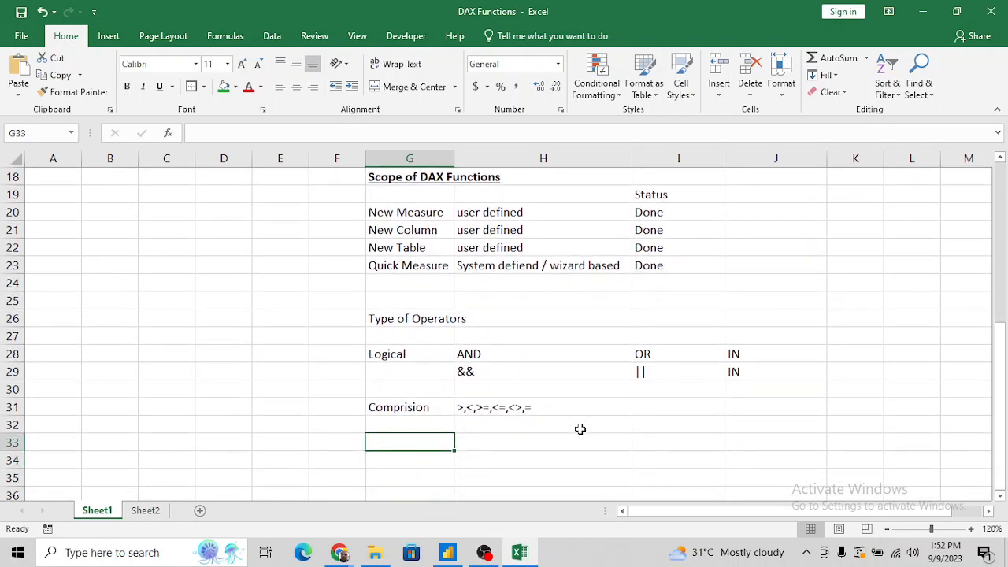
type("Arthmet")
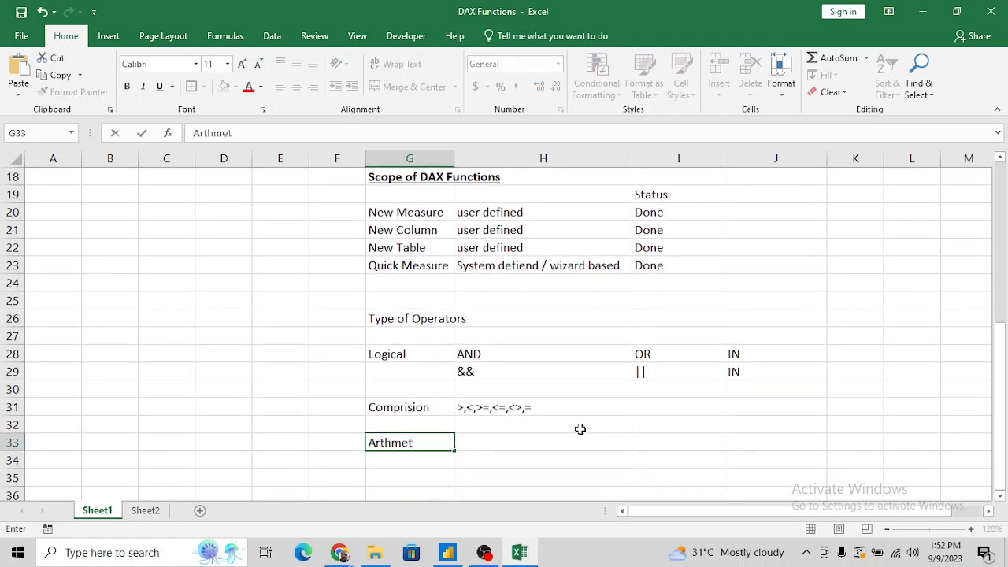
type("ic")
key("Tab")
type("+")
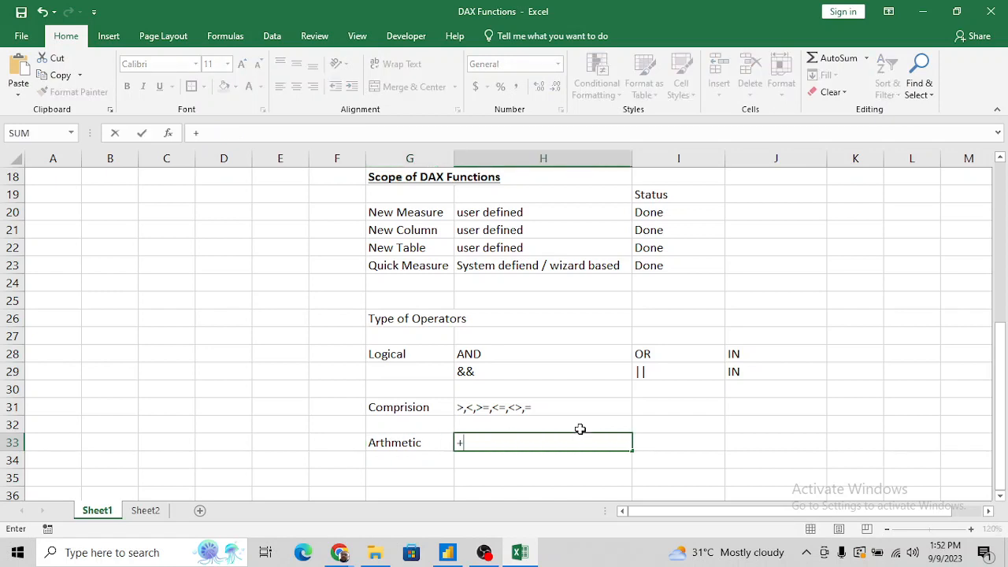
type("m")
key("BackSpace")
type(", -,*,/")
key("Return")
key("Return")
key("Home")
key("Return")
key("Return")
key("Return")
key("Return")
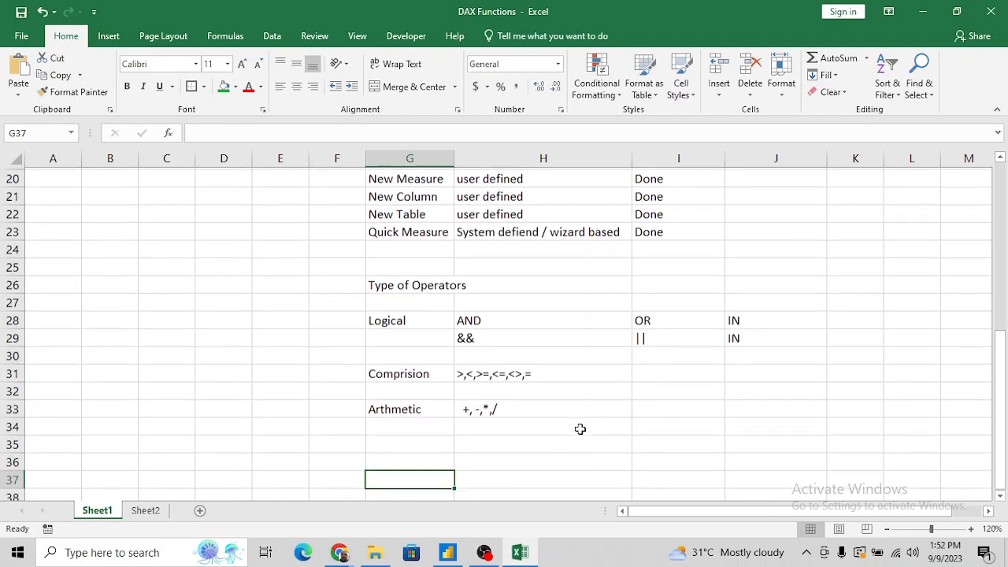
Enter the section heading "Simple DAX" in cell G36, below the operator types.
key("Up")
key("Up")
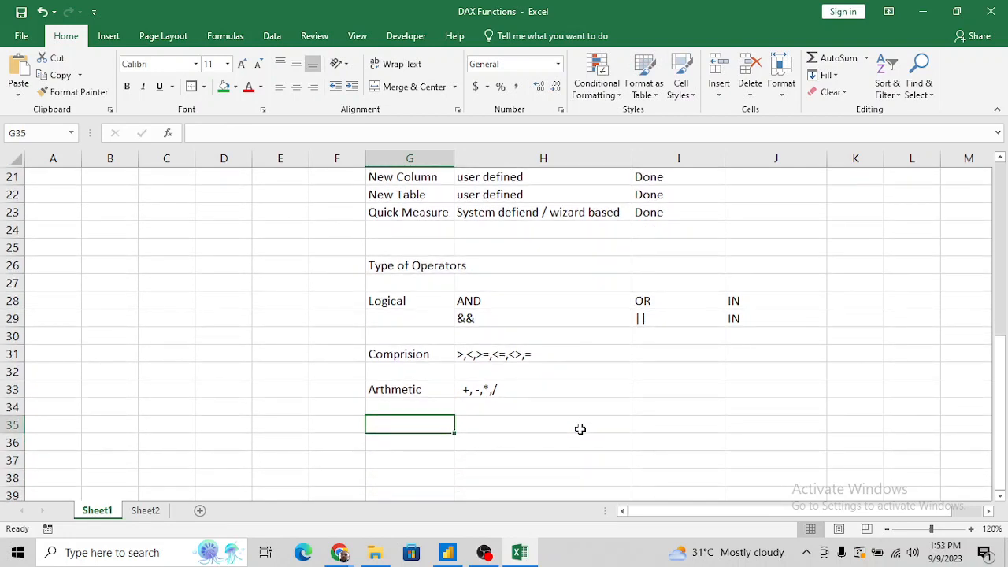
key("Down")
key("Down")
key("Down")
key("Up")
key("Up")
type("Sim")
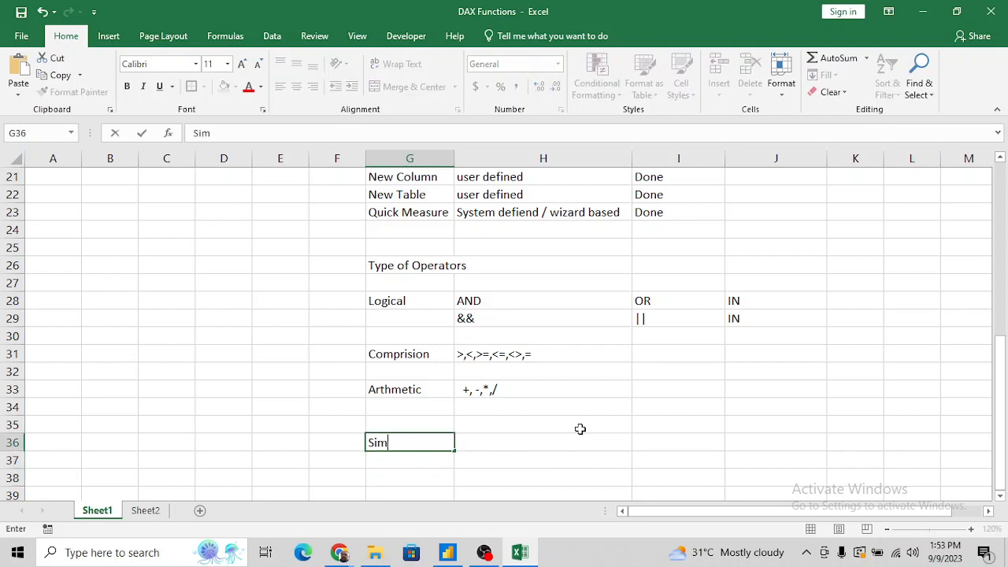
type("ple DAX")
key("Return")
key("Up")
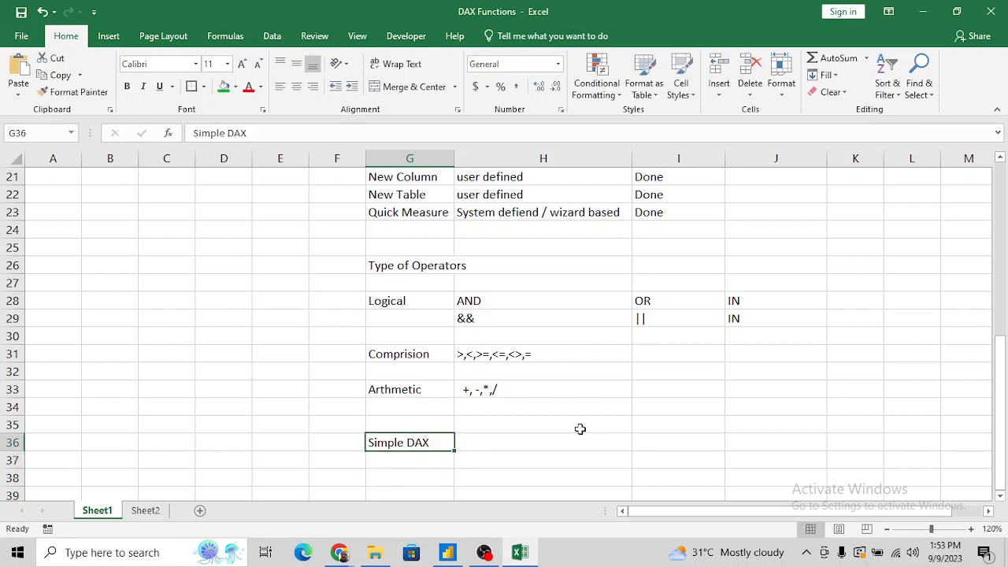
Make the Simple DAX heading bold and underlined, and enlarge its font to size 16.
key("ctrl+b")
key("ctrl+u")
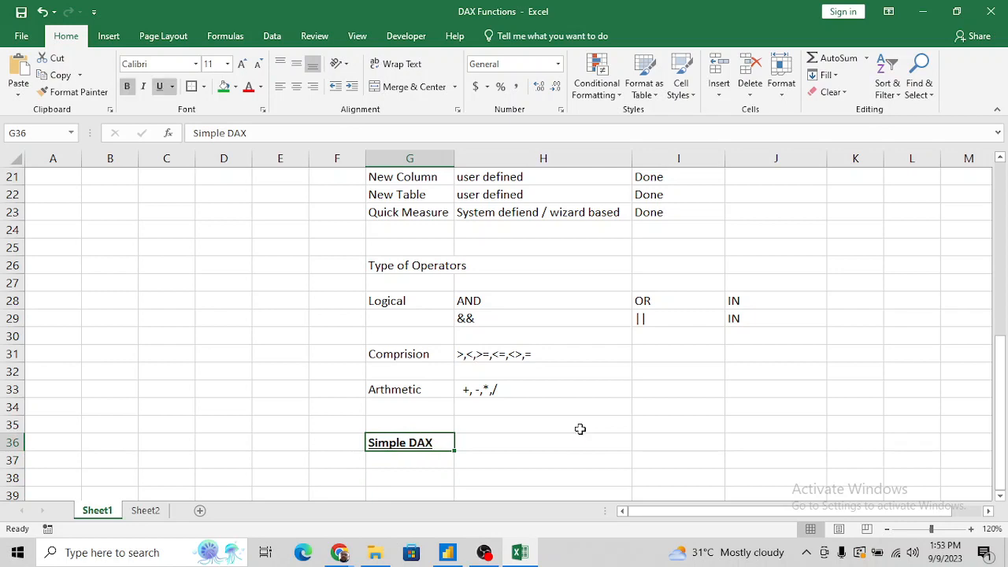
left_click(243, 66)
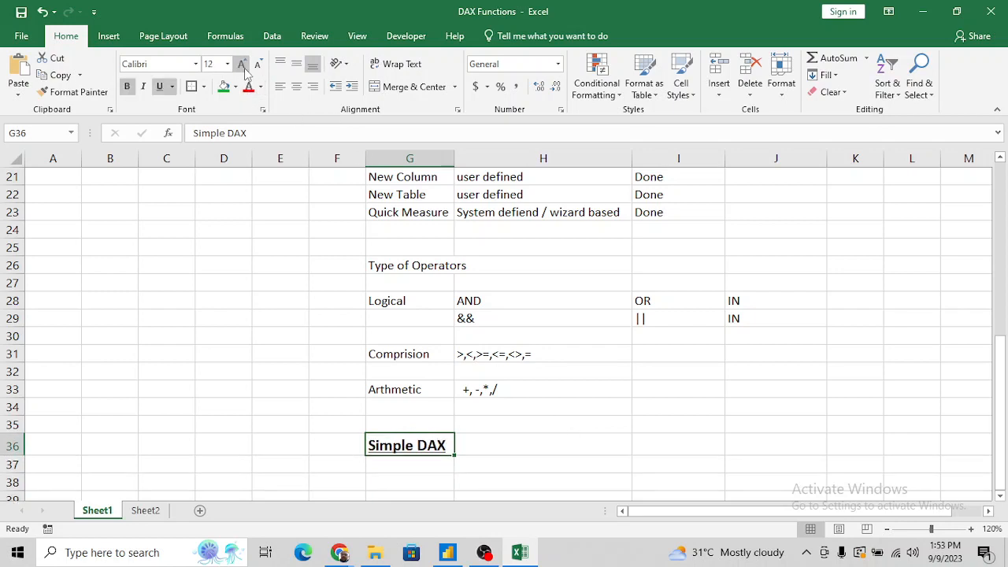
left_click(243, 66)
key("ctrl+shift+period")
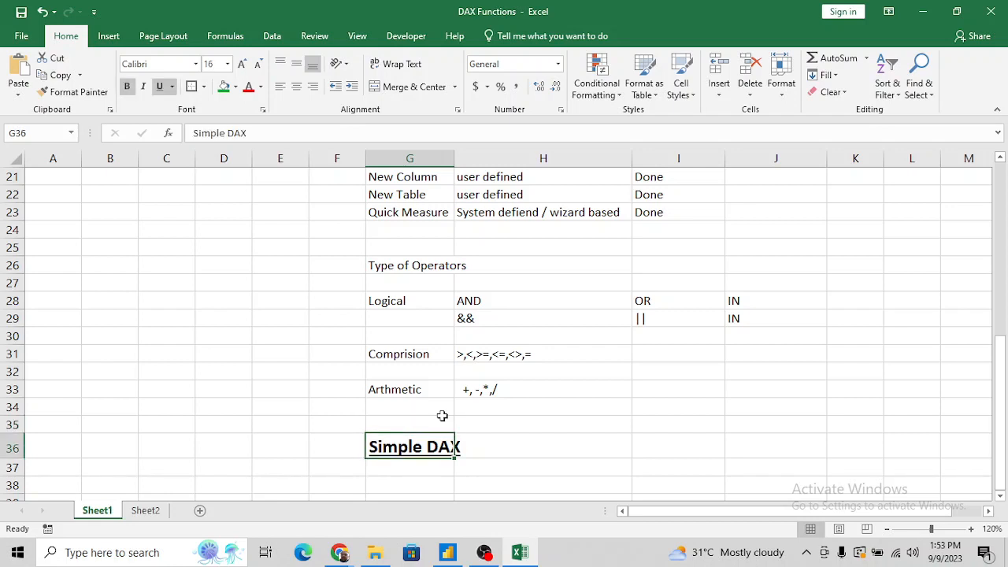
Merge and center the Simple DAX heading across cells G36 and H36.
key("shift+Right")
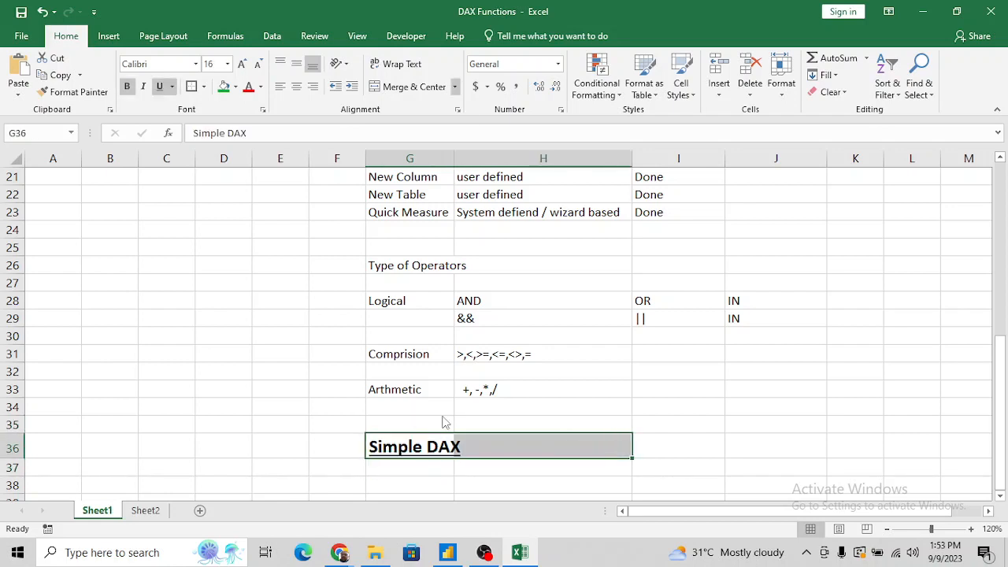
key("alt+h")
key("m")
key("c")
key("Down")
key("Down")
key("Down")
key("Down")
key("Down")
key("Down")
key("Up")
key("Up")
key("Up")
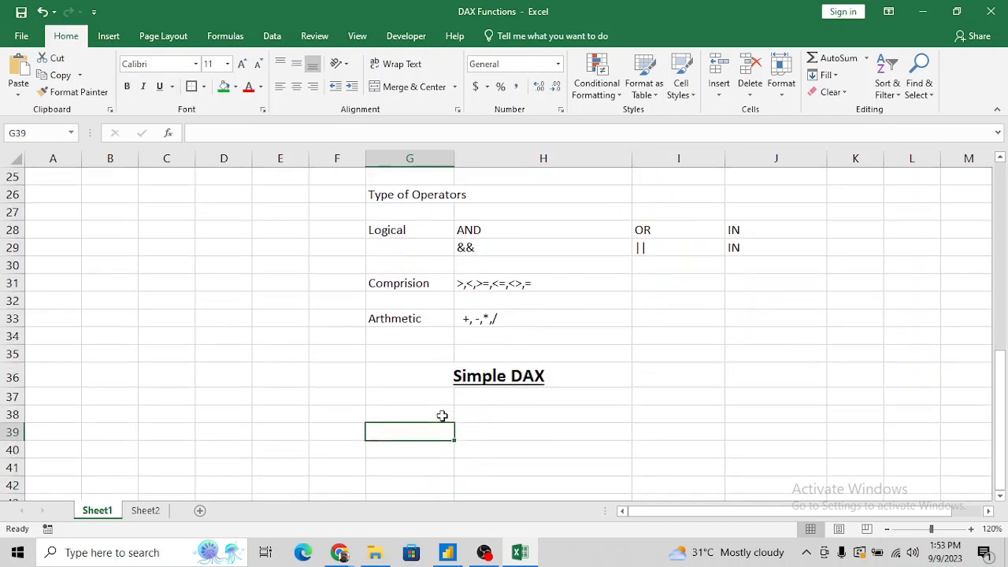
key("Up")
key("Up")
key("Up")
key("Right")
key("Left")
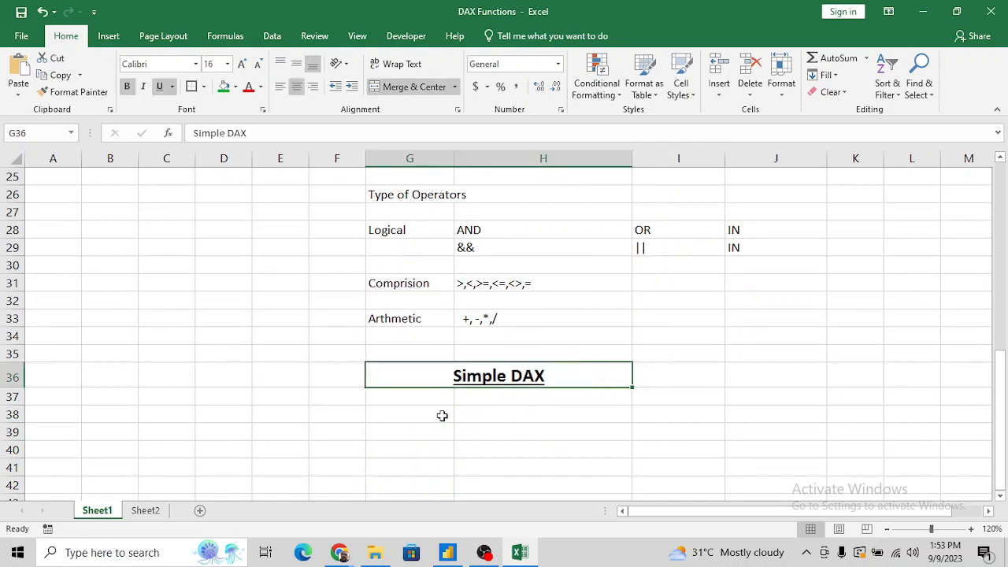
key("Down")
key("Down")
key("Down")
key("Down")
key("Down")
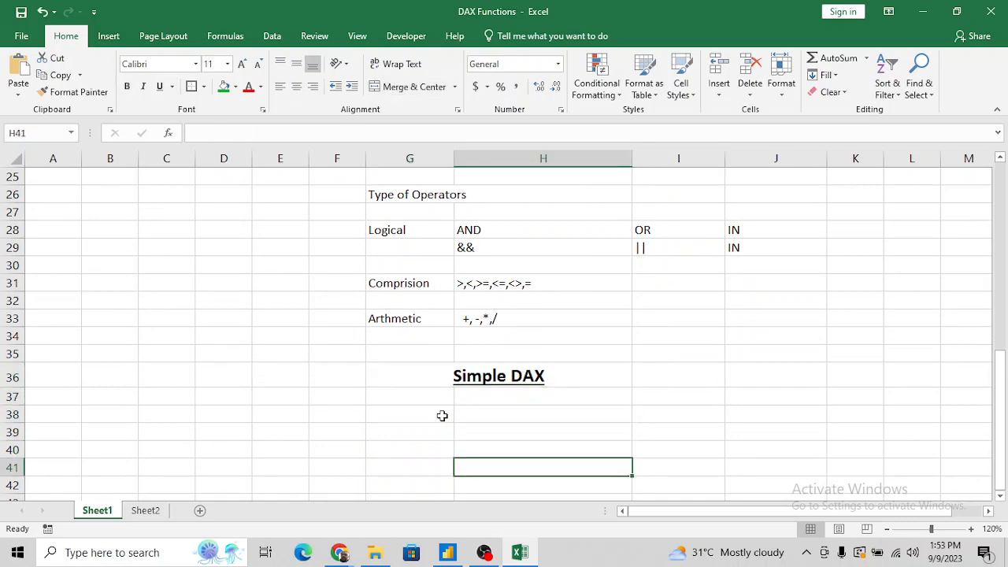
key("Up")
key("Up")
key("Left")
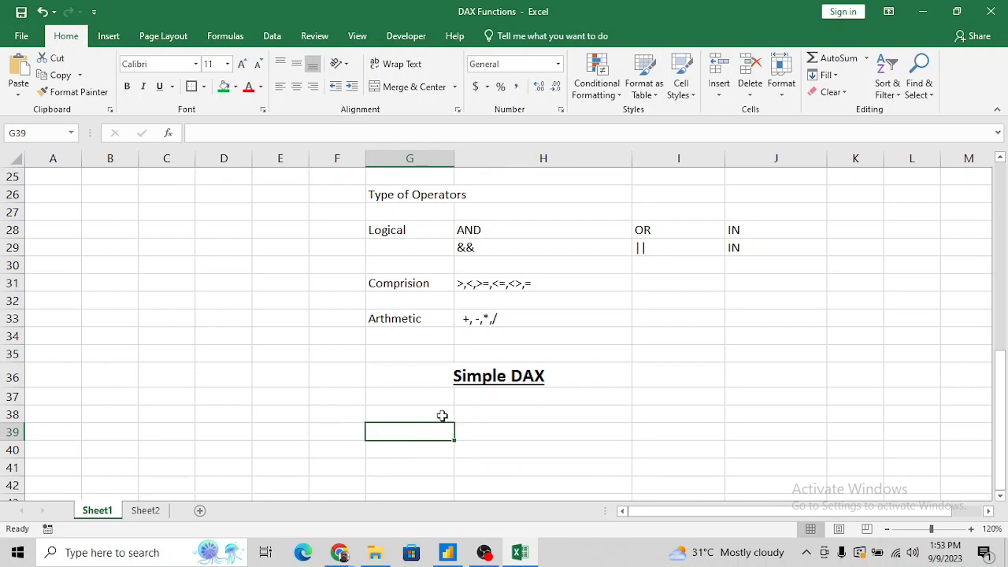
key("Down")
key("Down")
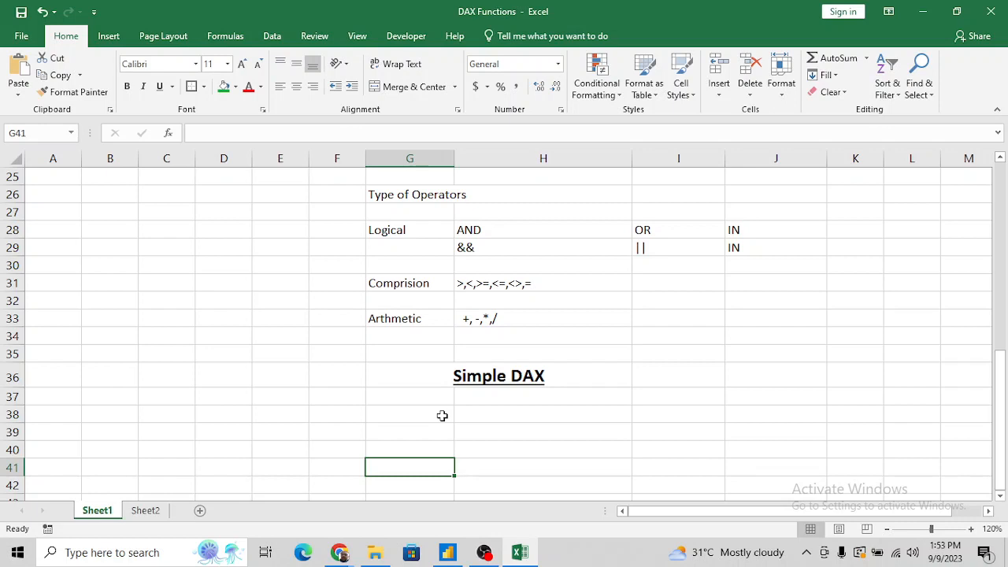
key("Right")
key("Right")
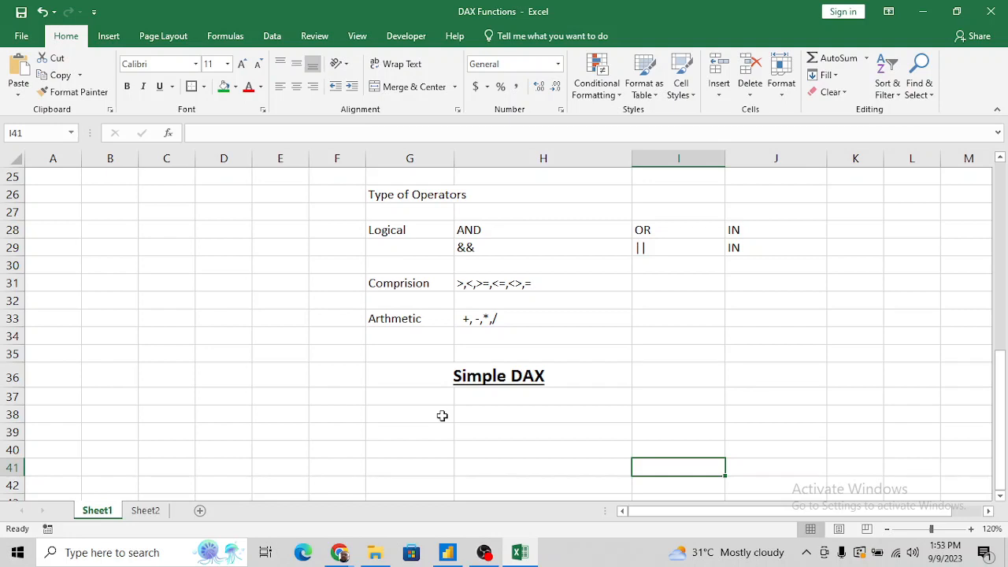
List the functions Sum, Max and Min in cells H39 to H41 under the Simple DAX heading.
key("Up")
key("Up")
key("Left")
key("Left")
key("Right")
type("Sum")
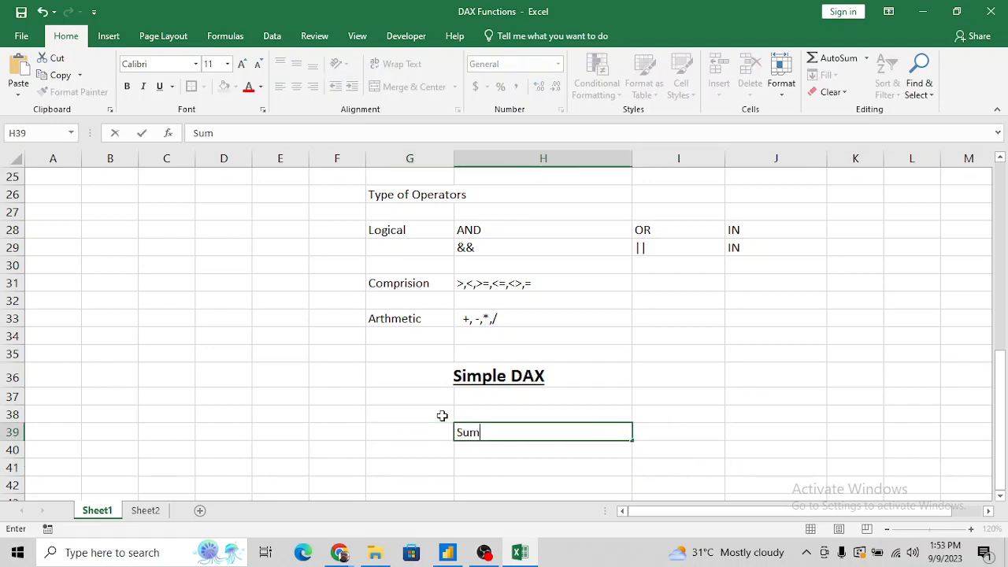
key("Return")
type("Max")
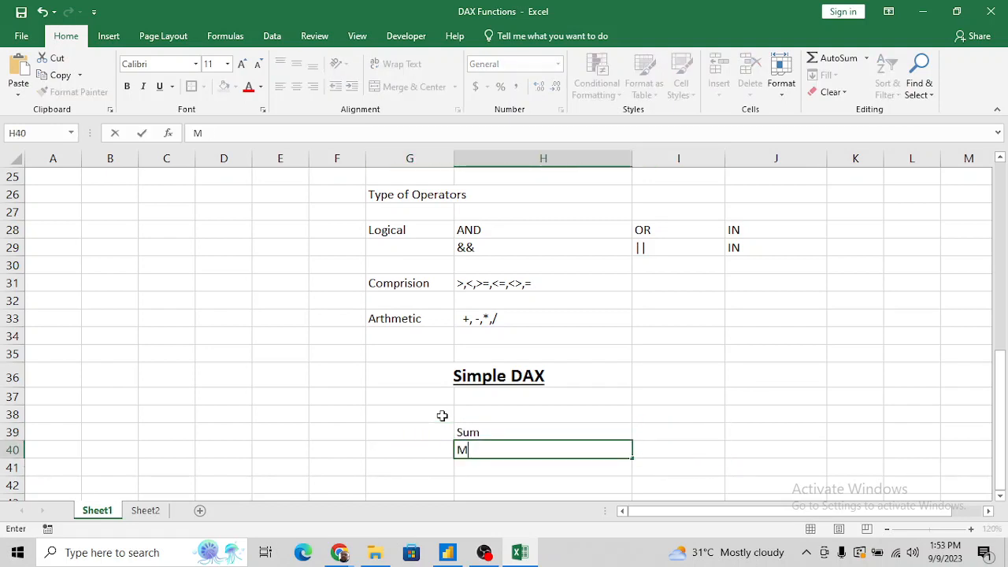
key("Return")
type("MI")
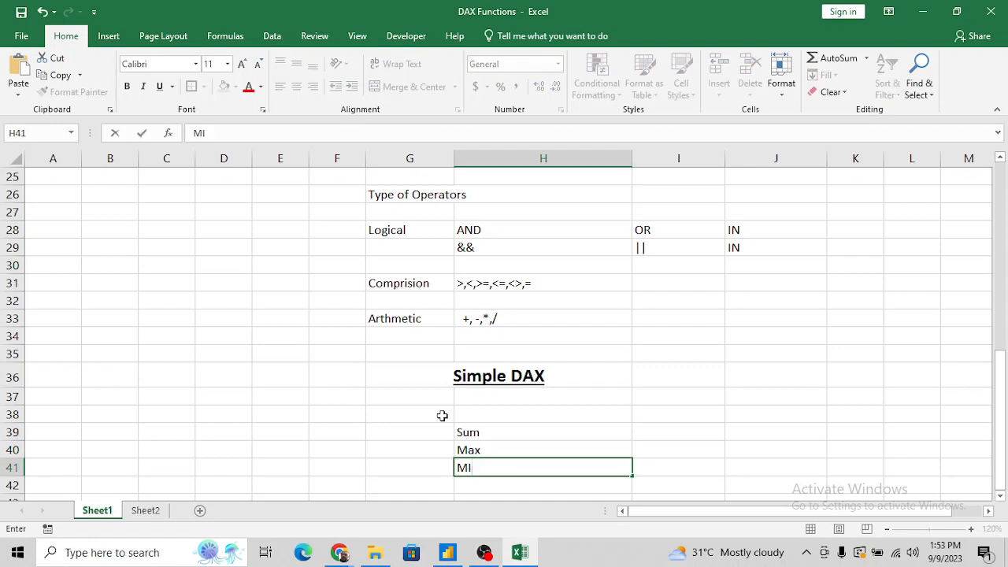
type("n")
key("Return")
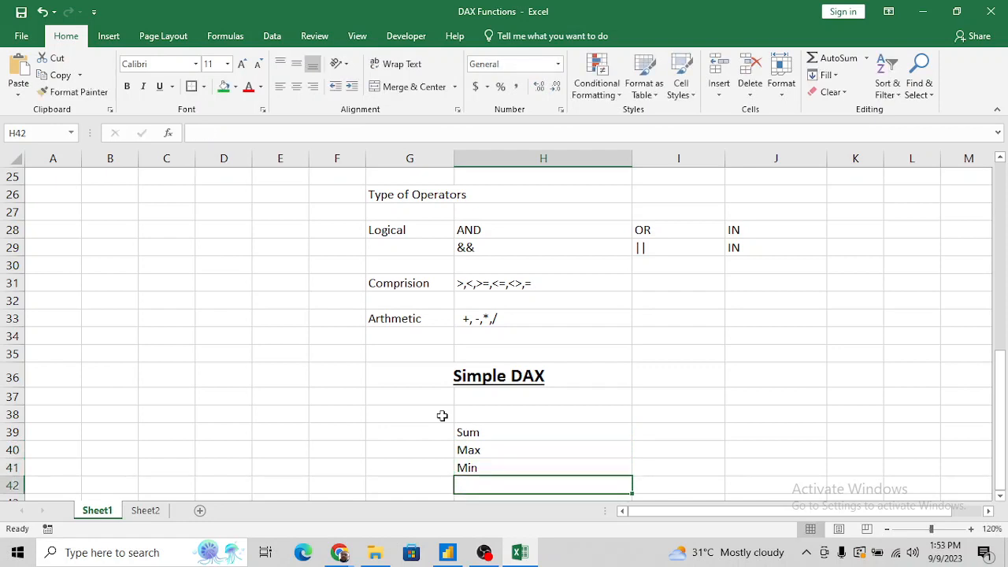
Add Average, Count and Distinct Count to the Simple DAX list in cells H42 to H44.
type("A")
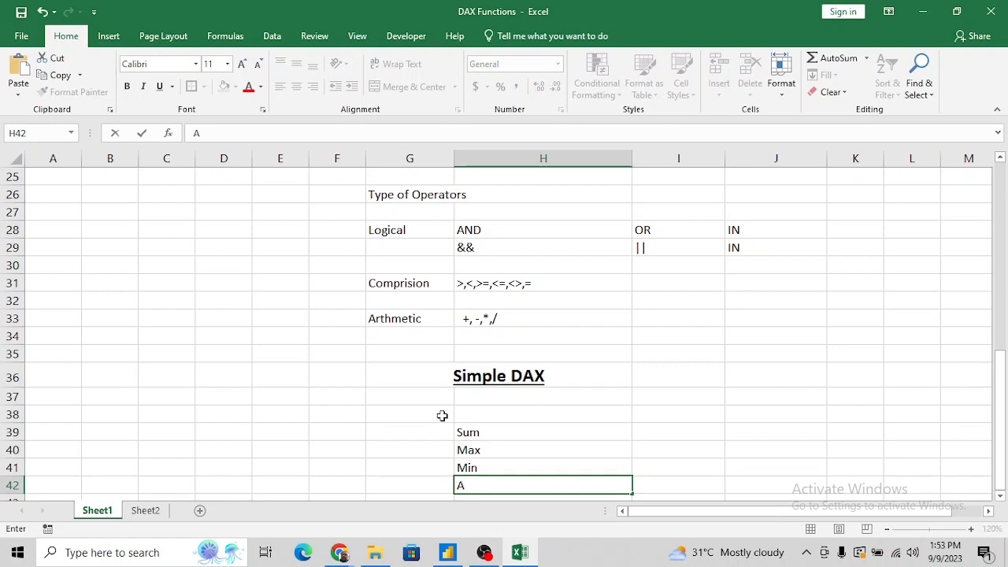
type("verage")
key("Return")
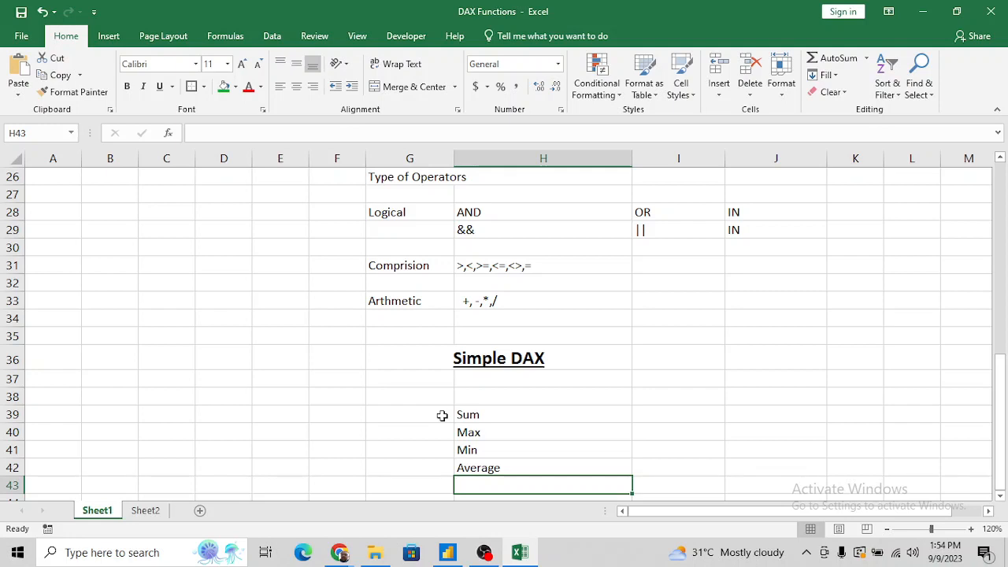
type("Count")
key("Return")
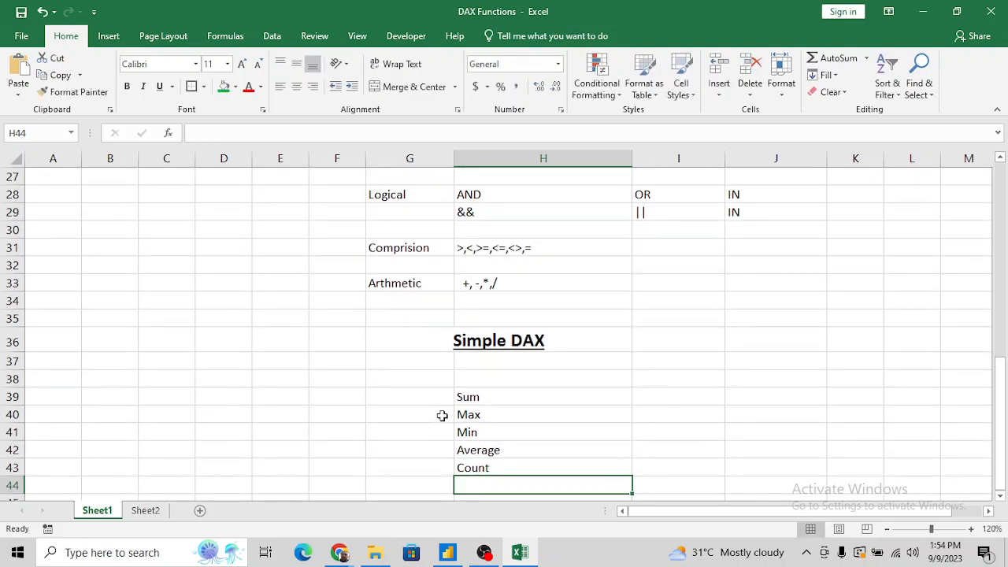
type("Disti")
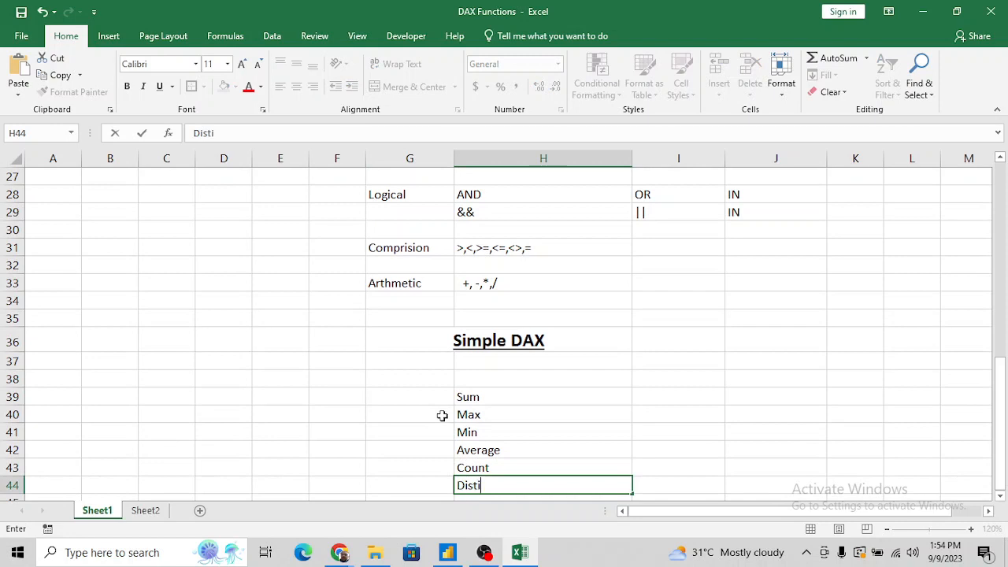
type("nct Count")
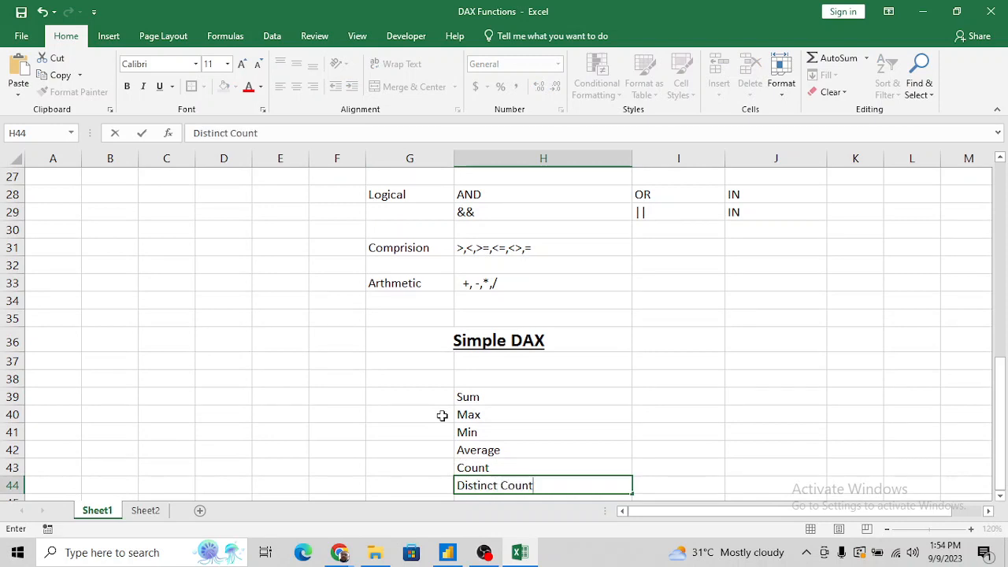
key("Return")
key("Up")
key("Up")
key("Up")
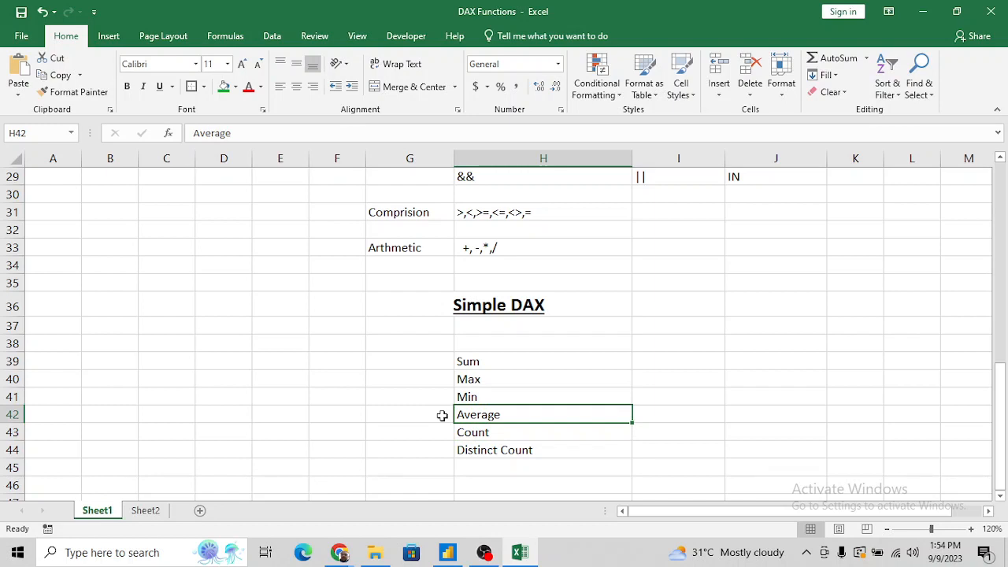
key("Down")
key("Down")
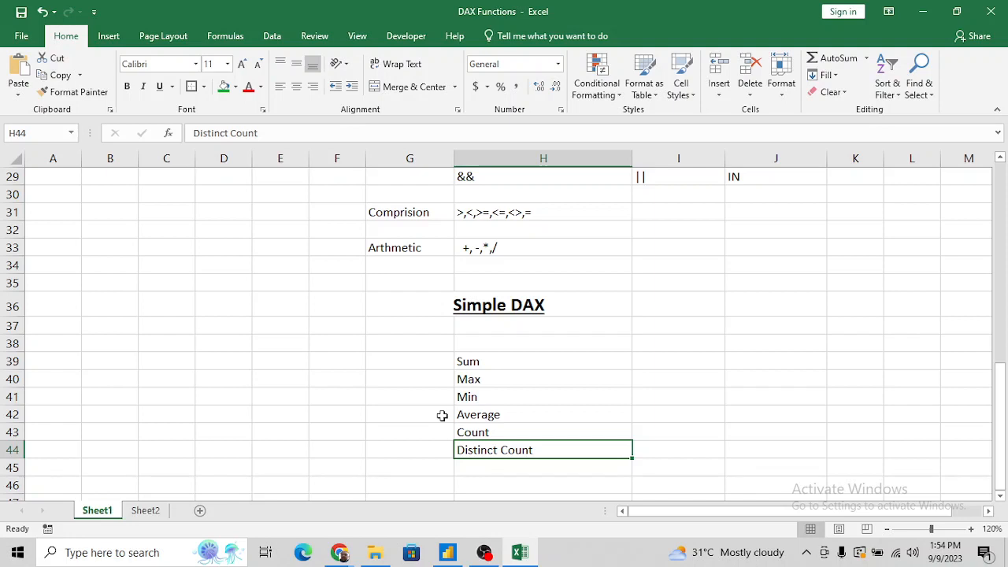
key("Up")
key("Right")
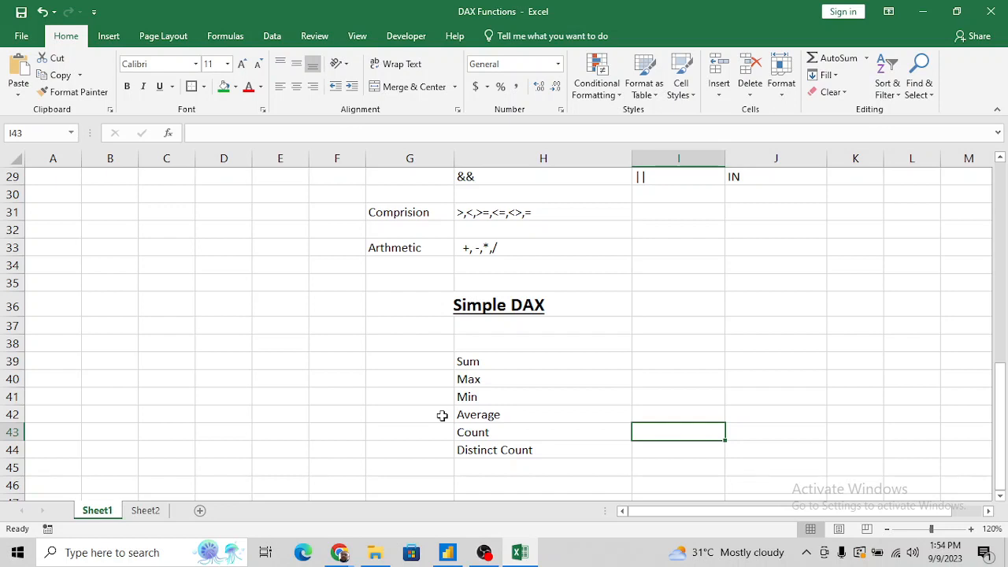
key("Left")
key("Left")
key("Up")
key("Up")
key("Up")
key("Up")
key("Right")
key("ctrl+shift+Down")
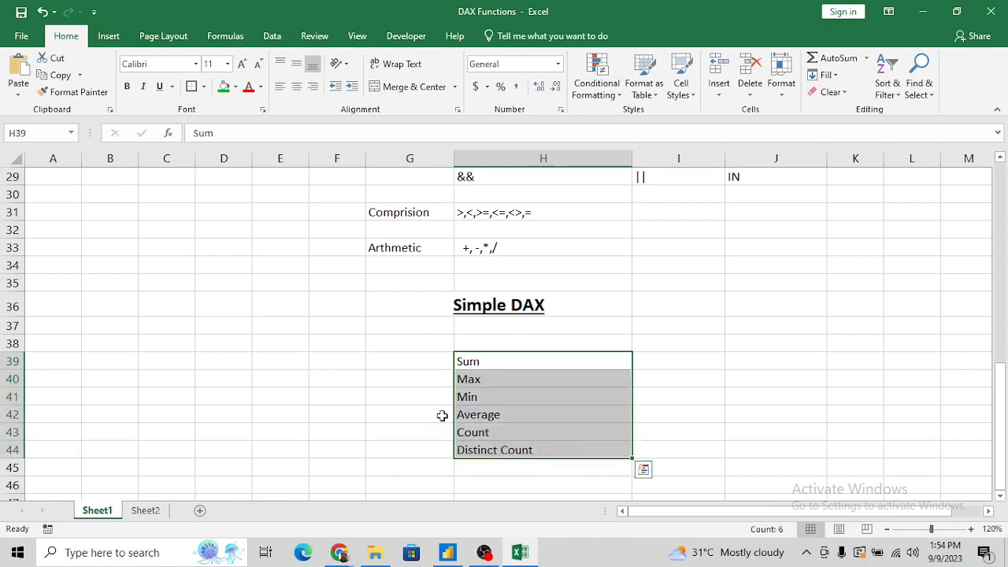
key("Down")
key("Down")
key("Down")
key("Down")
key("Down")
key("Down")
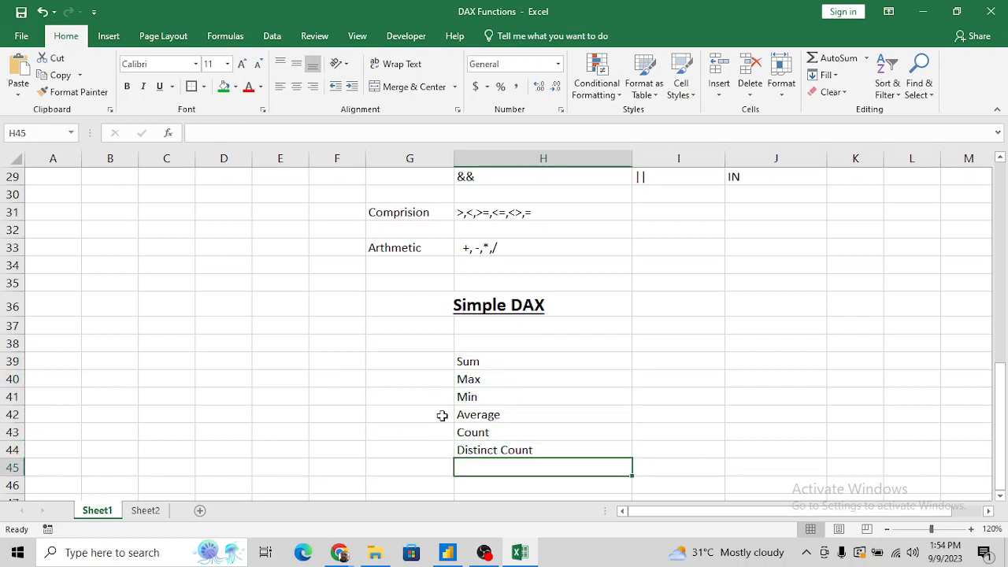
Switch to the untitled report in Power BI Desktop.
key("alt+Tab")
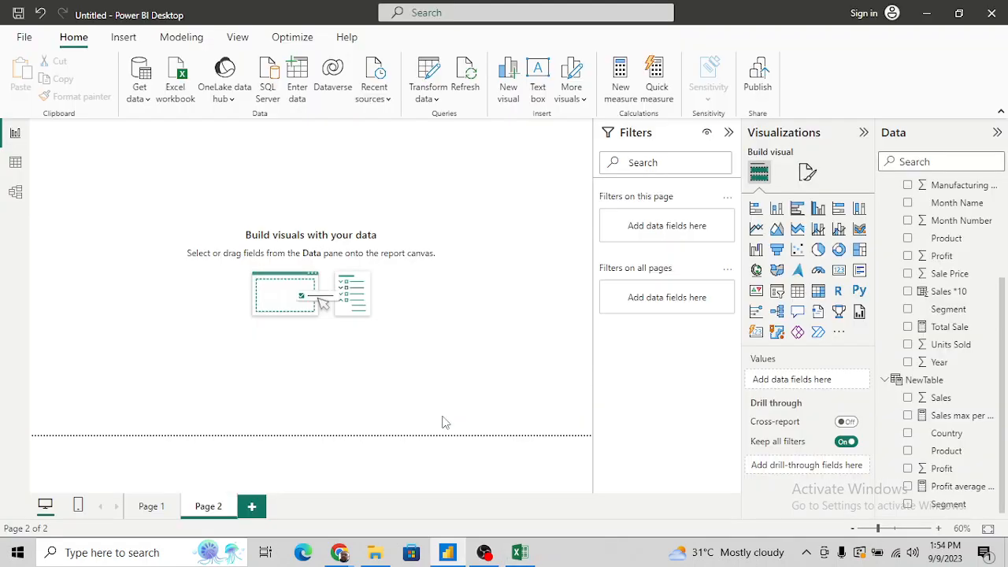
Rename the report page Page 2 as Simple DAX.
double_click(219, 513)
key("BackSpace")
type("Simp")
type("le DAX")
key("Return")
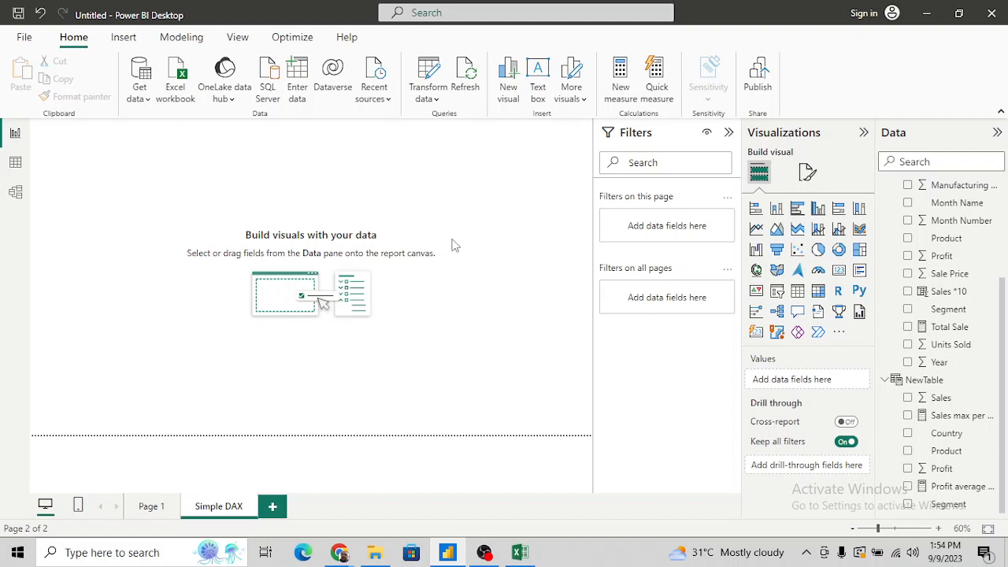
Collapse NewTable in the field list and start a new measure named Total Sales in the financials table.
left_click(896, 381)
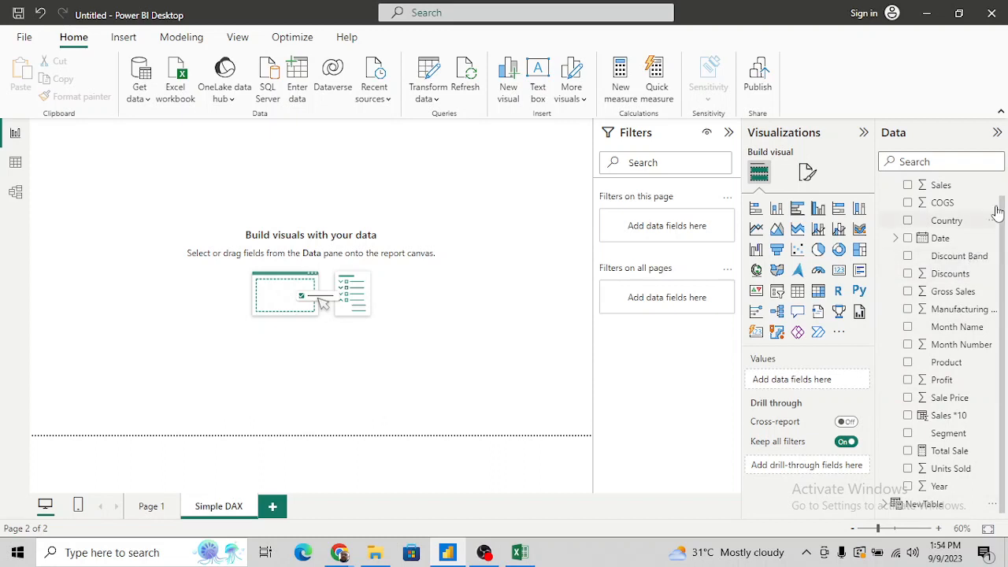
scroll(999, 189, "up", 1)
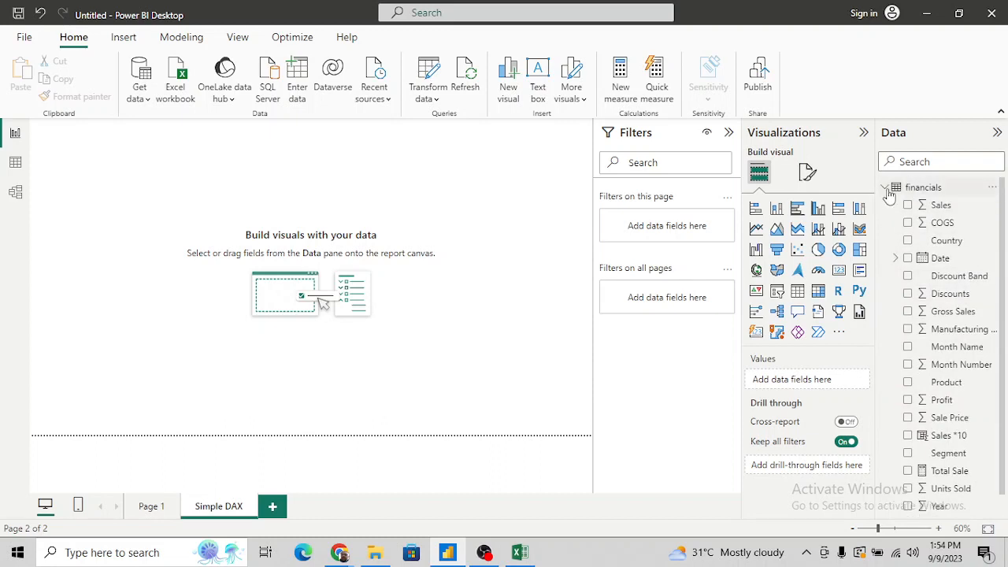
left_click(918, 189)
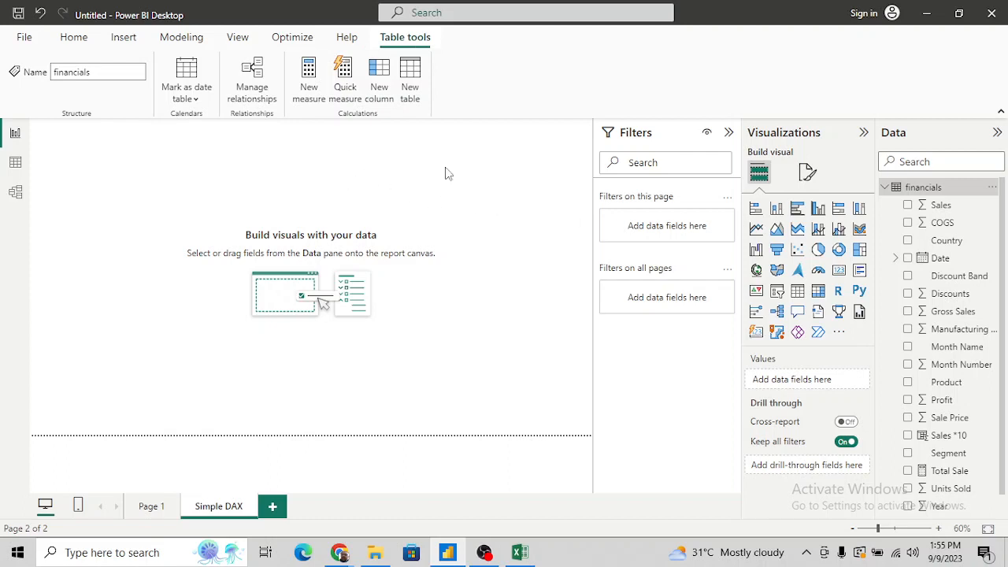
left_click(309, 75)
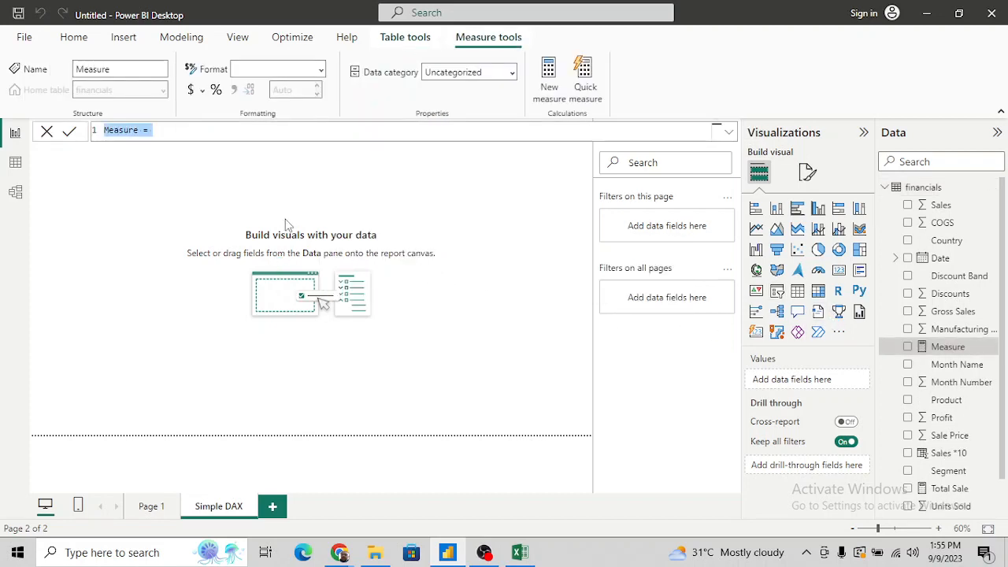
key("Home")
key("ctrl+shift+Right")
type("T")
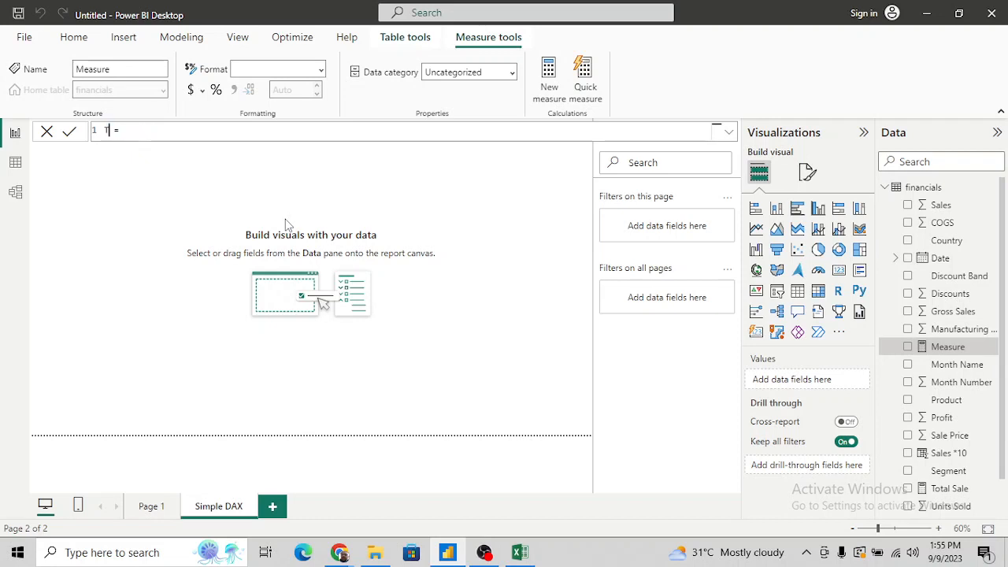
type("otal Sales")
Define the Total Sales measure as SUM(financials[ Sales]) and commit the formula.
key("End")
type("Sum")
key("Tab")
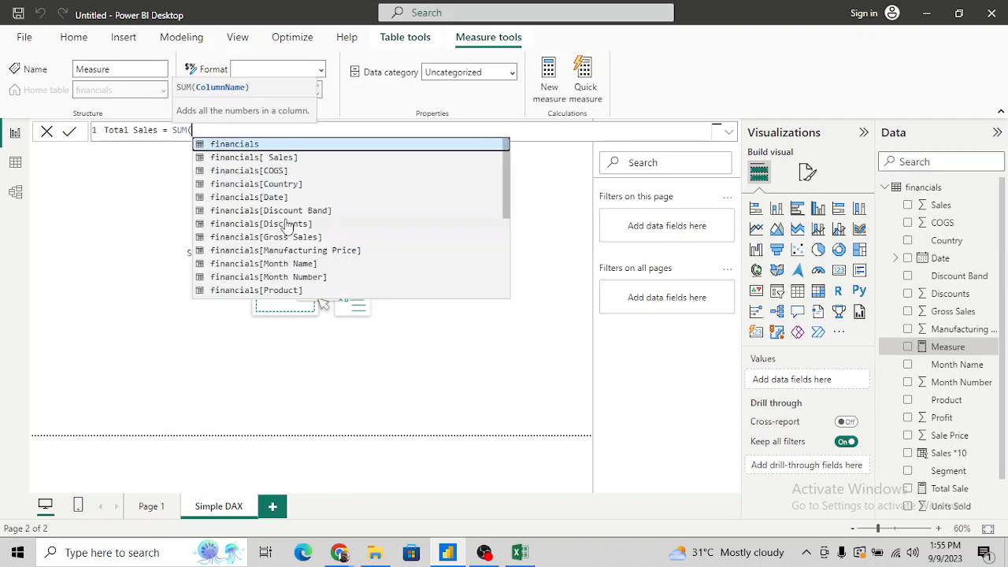
key("Down")
key("Tab")
type(")")
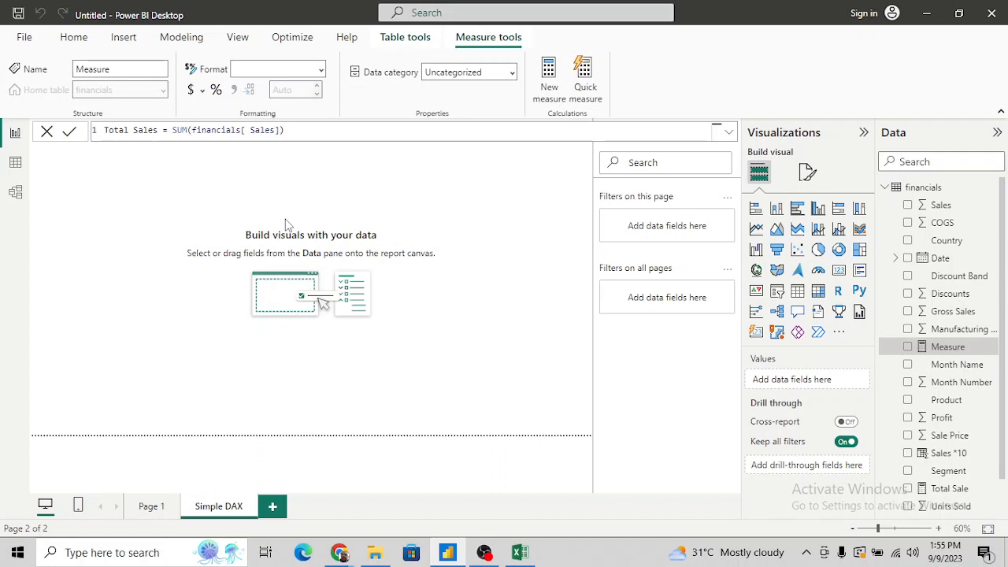
key("Return")
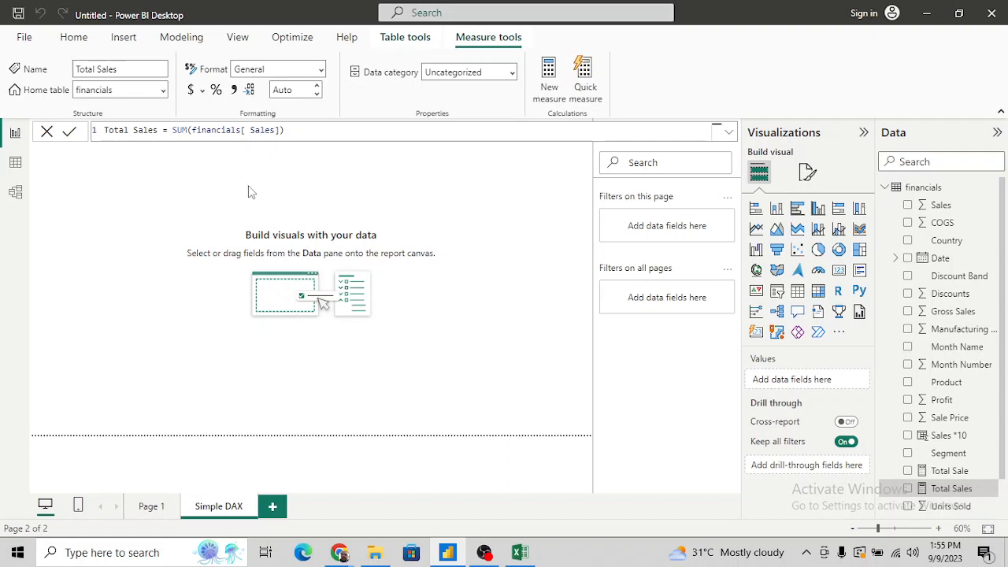
Add a card visual showing the Total Sales measure, making it wider and shorter and placing it slightly below the page's upper edge.
left_click(612, 239)
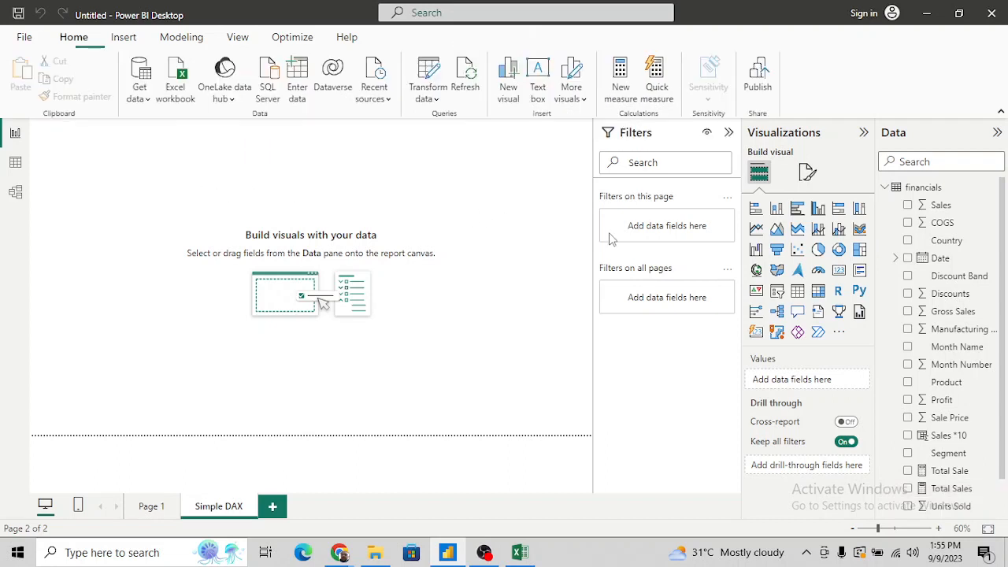
left_click(839, 270)
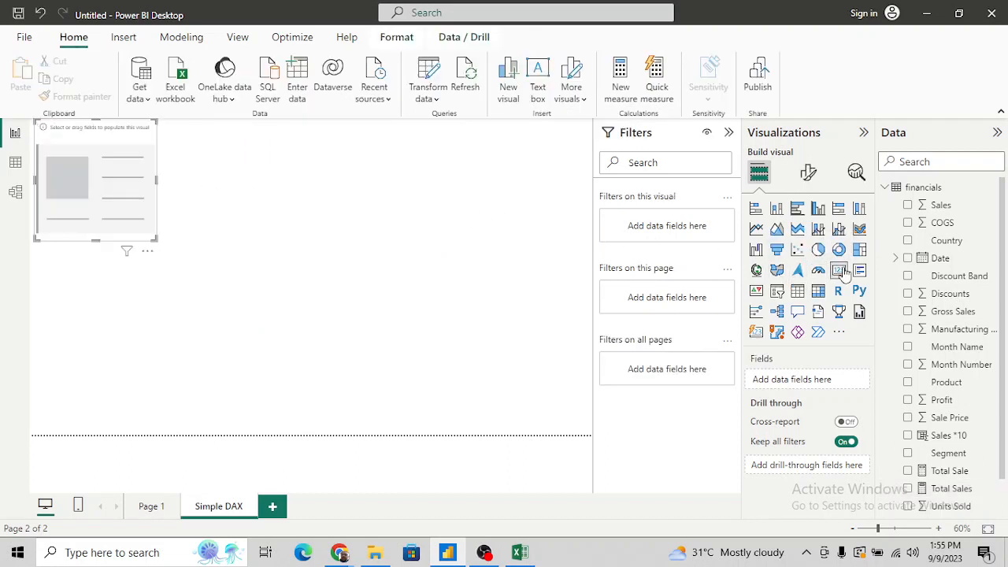
left_click(908, 489)
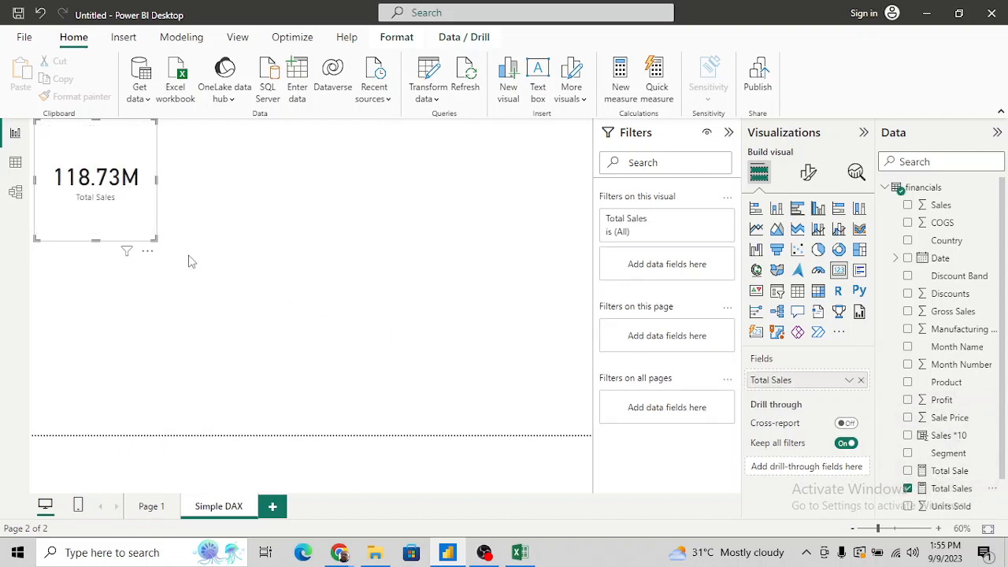
left_click_drag(157, 236, 199, 202)
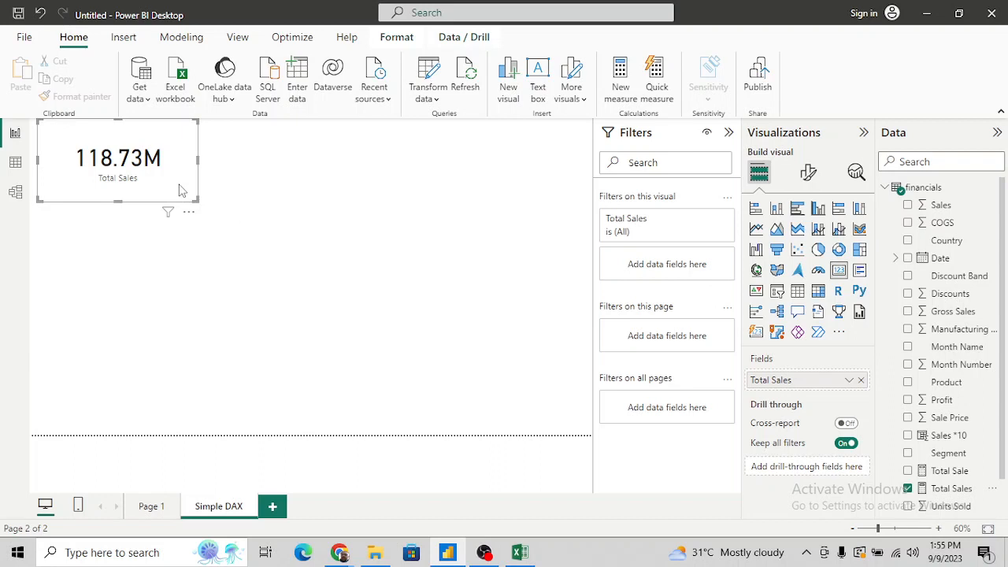
left_click_drag(179, 189, 181, 208)
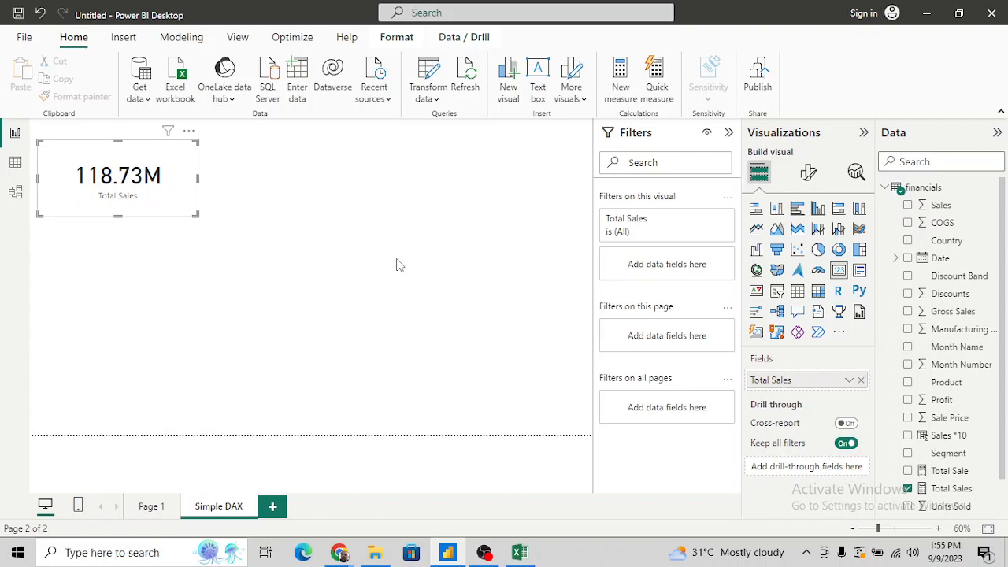
key("Escape")
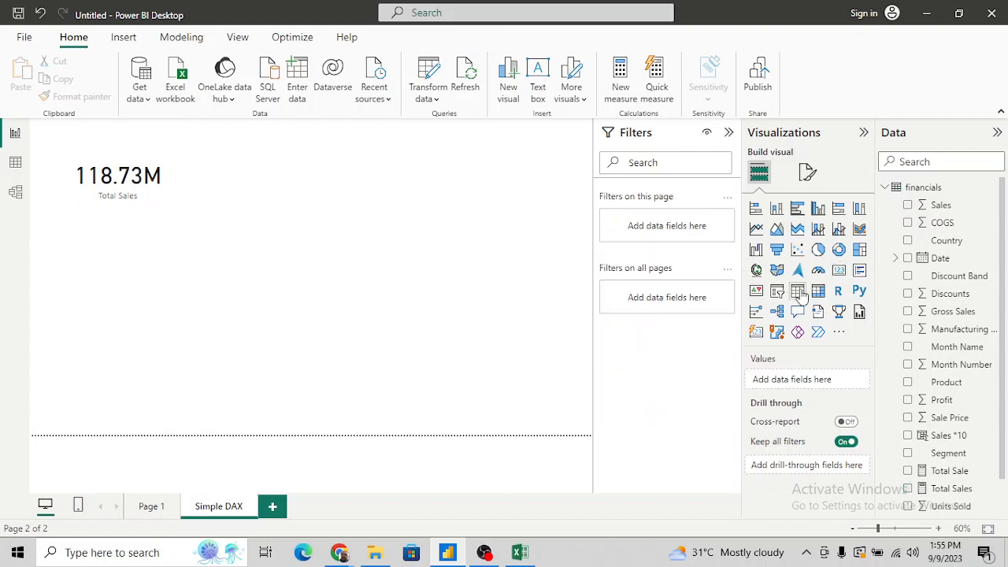
Add a matrix visual with Country as rows, enlarge it slightly and place it beside the Total Sales card.
left_click(819, 293)
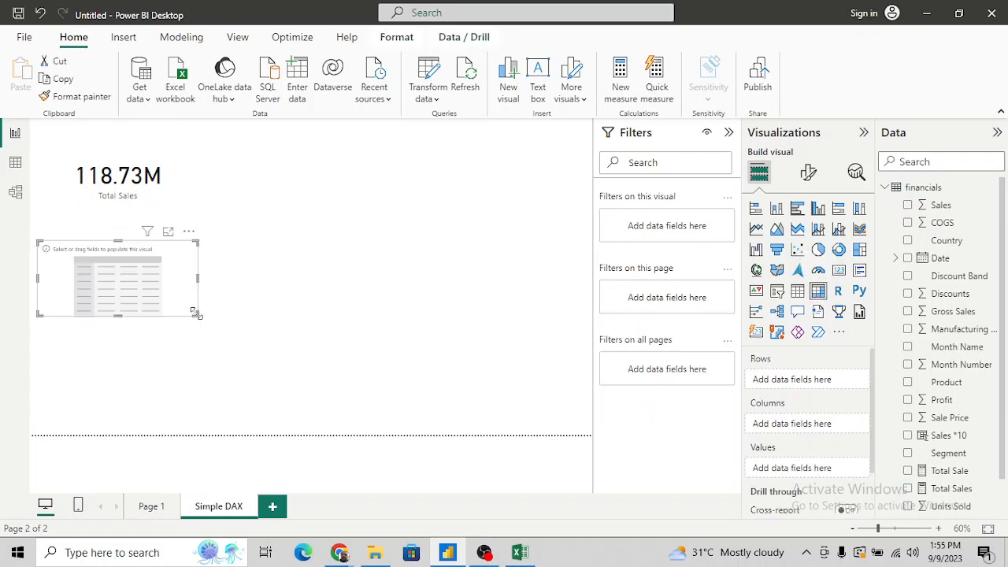
left_click_drag(199, 316, 204, 347)
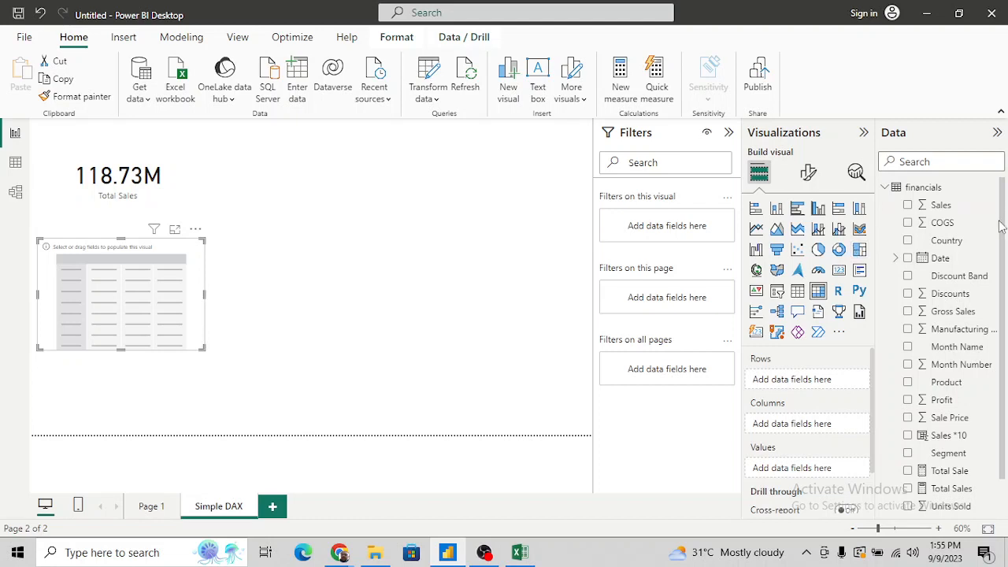
left_click(909, 243)
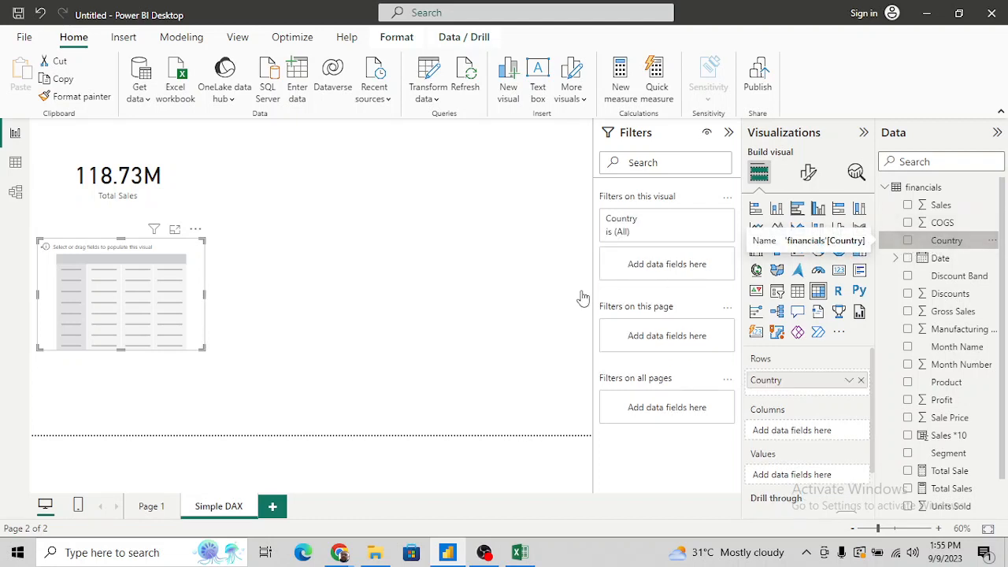
left_click_drag(181, 308, 353, 220)
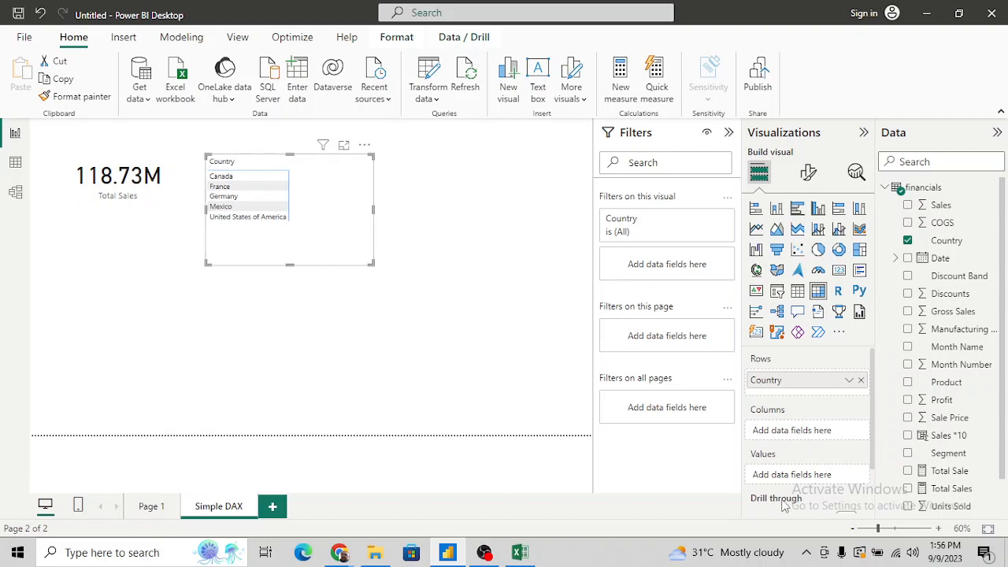
Hide the Filters pane to give the report canvas more room.
left_click(941, 530)
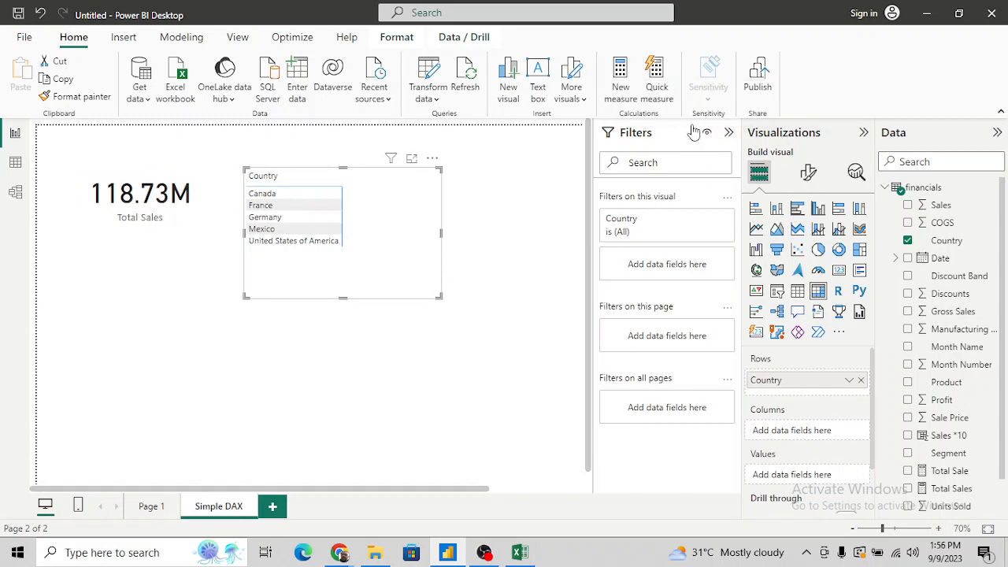
left_click(239, 40)
left_click(561, 87)
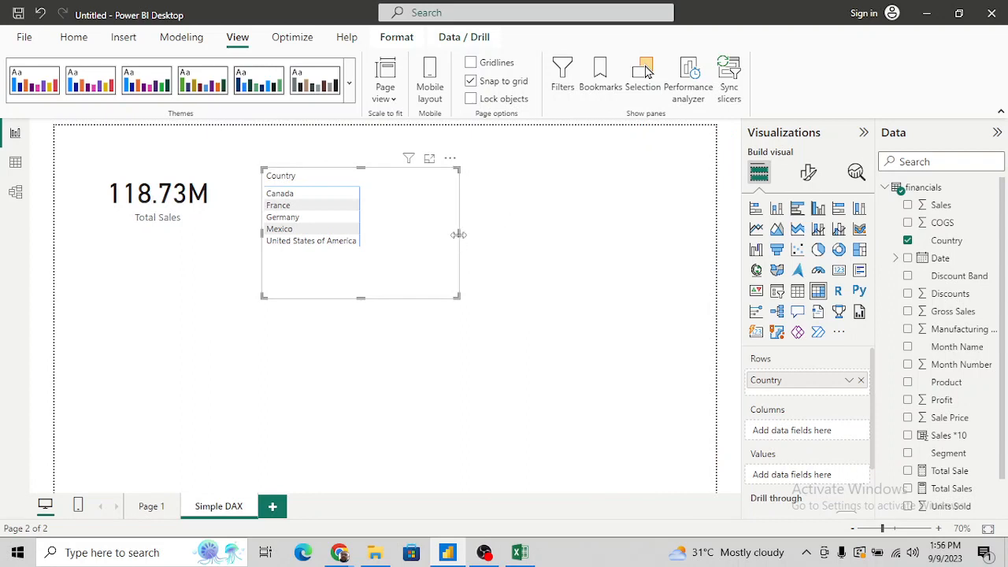
Add Total Sales as the values of the Country matrix, then widen the matrix and move it away from the card.
left_click_drag(459, 235, 468, 234)
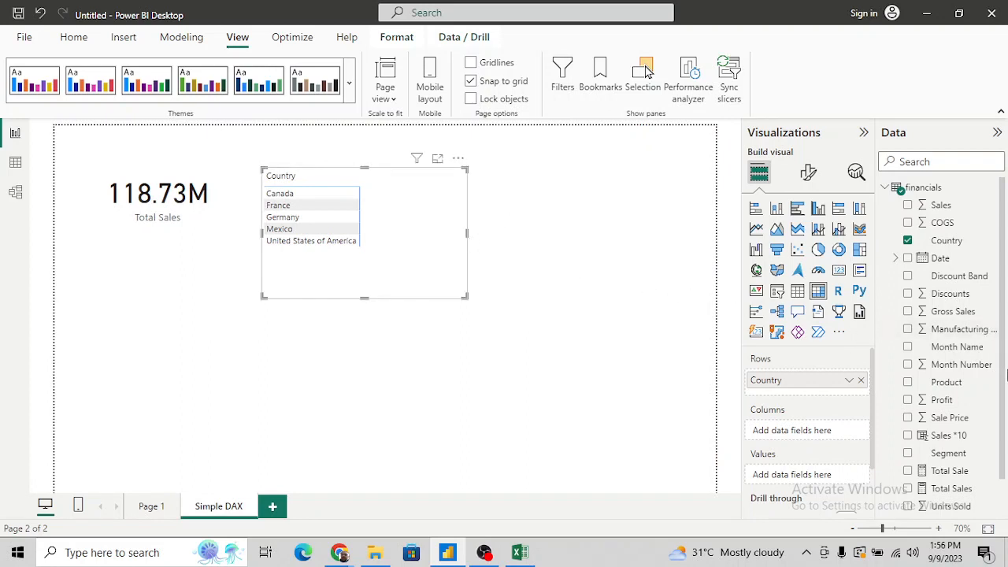
left_click(908, 489)
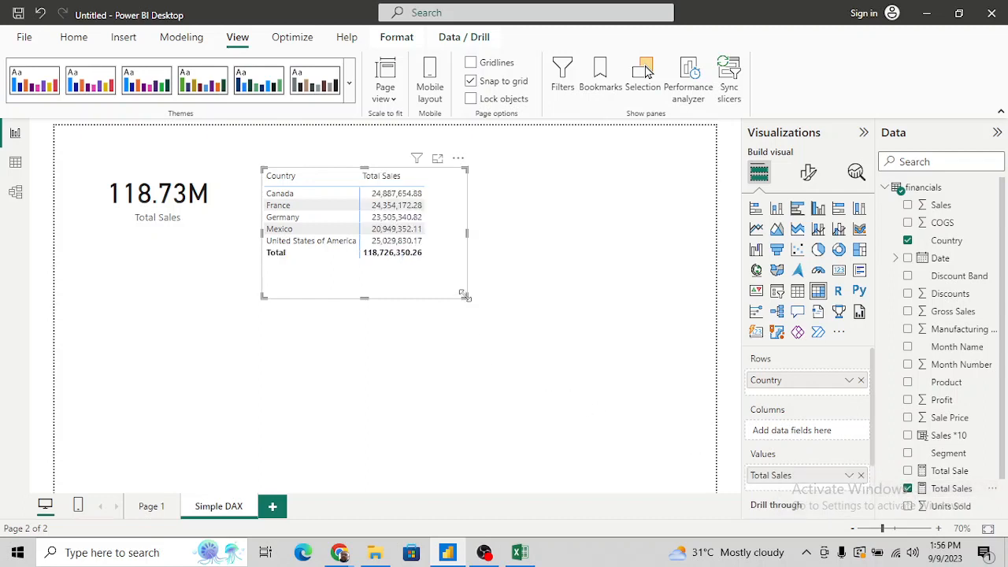
left_click_drag(464, 296, 482, 251)
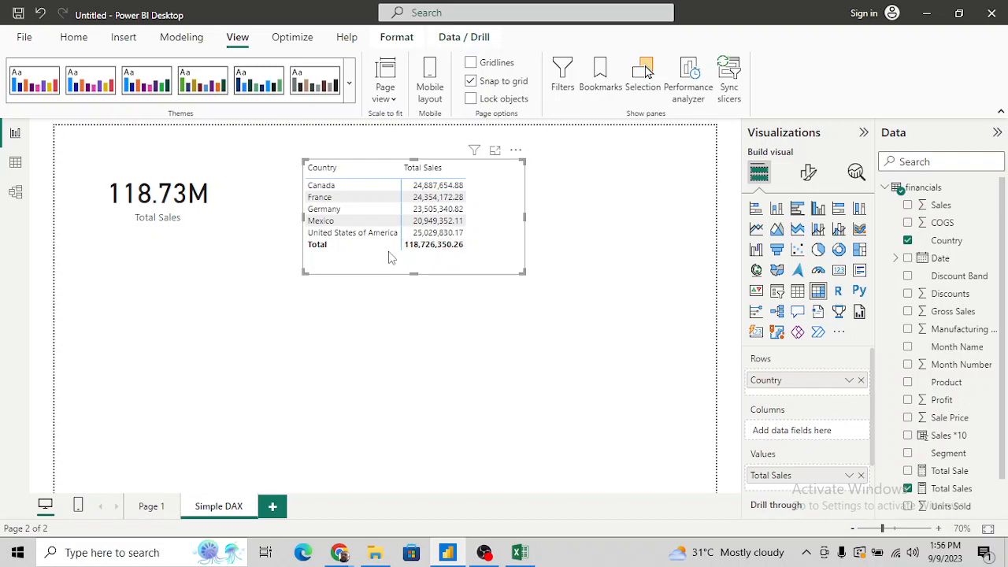
Set the Total Sales card's callout value display units to None and move the Country matrix farther from the card.
left_click(232, 226)
left_click(808, 172)
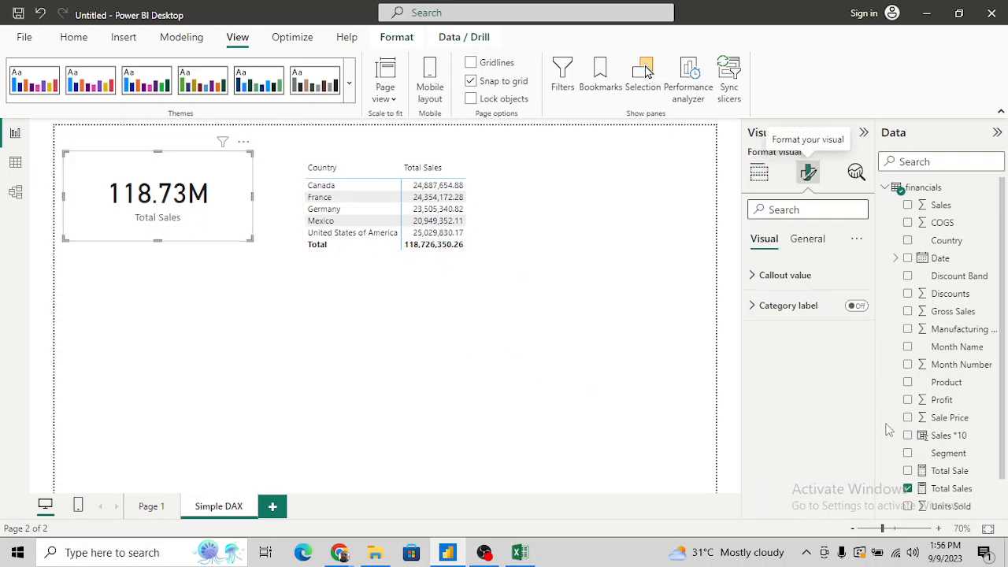
left_click(760, 277)
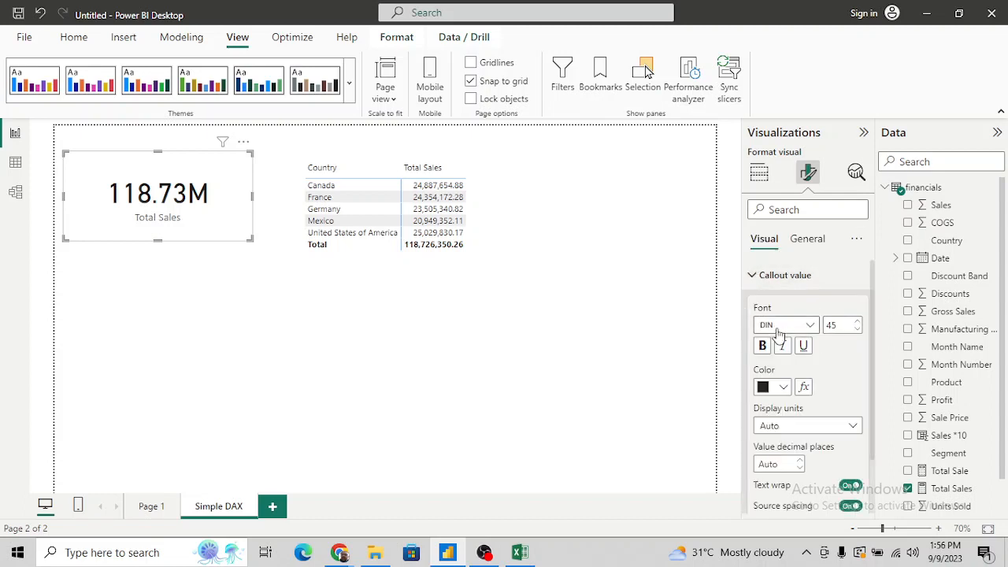
left_click(799, 428)
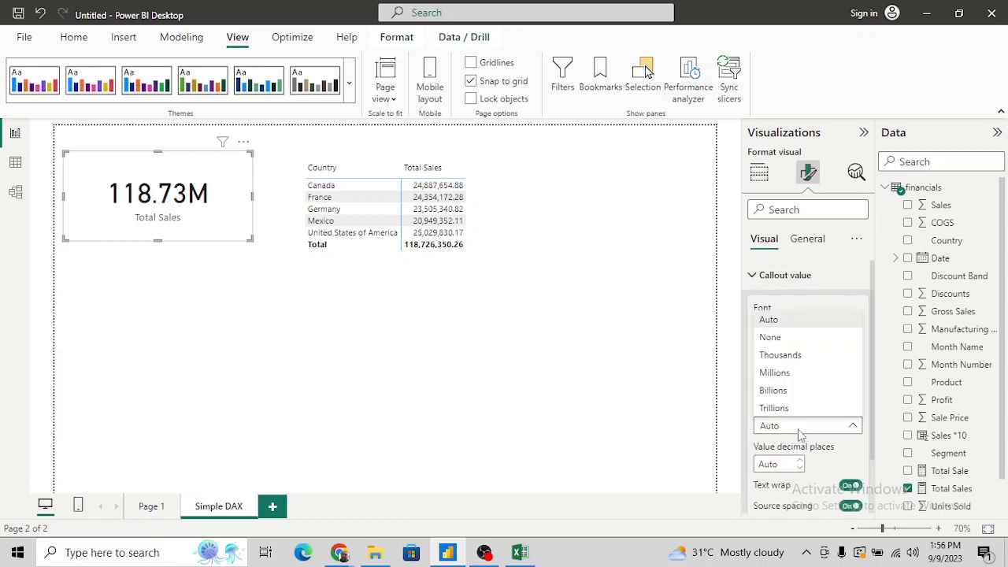
left_click(771, 337)
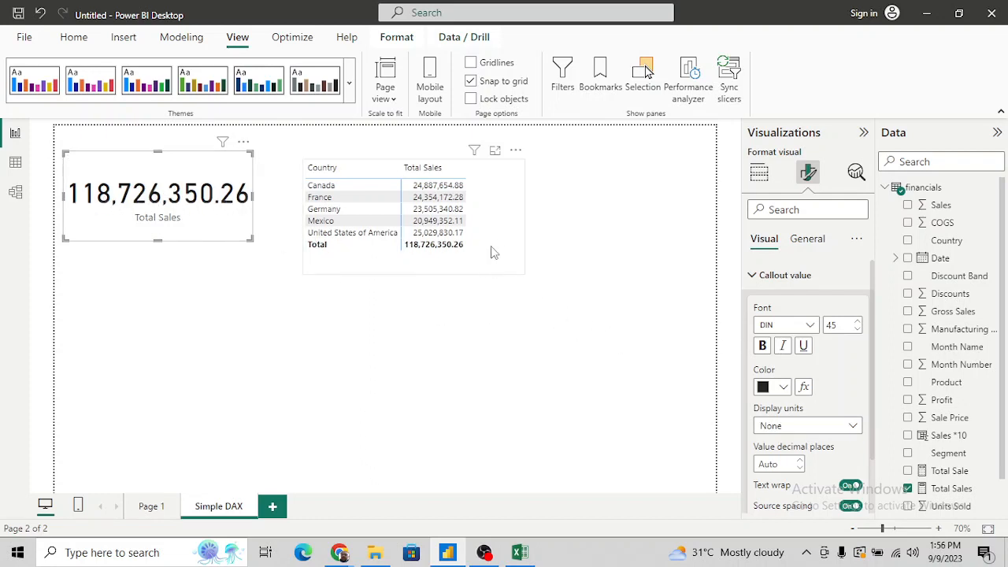
left_click_drag(484, 262, 520, 248)
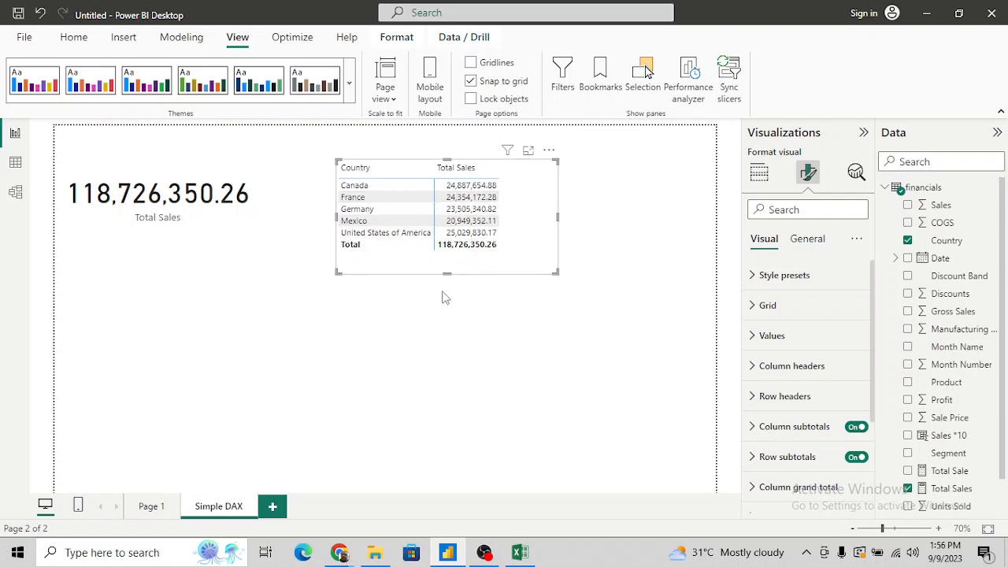
Add a new matrix with Product as rows and Total Sales as values, enlarging it to fit all the products.
left_click(582, 358)
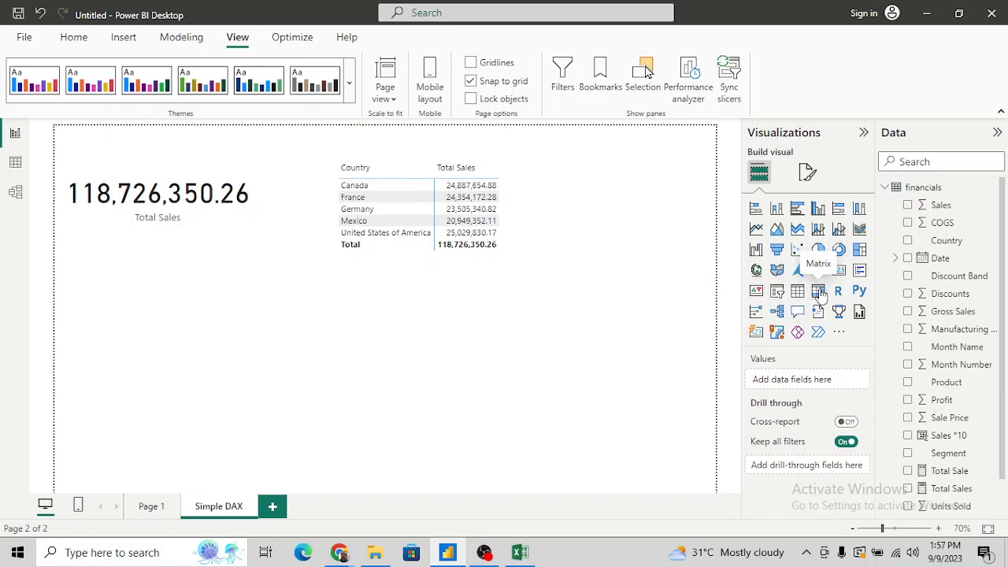
left_click(819, 291)
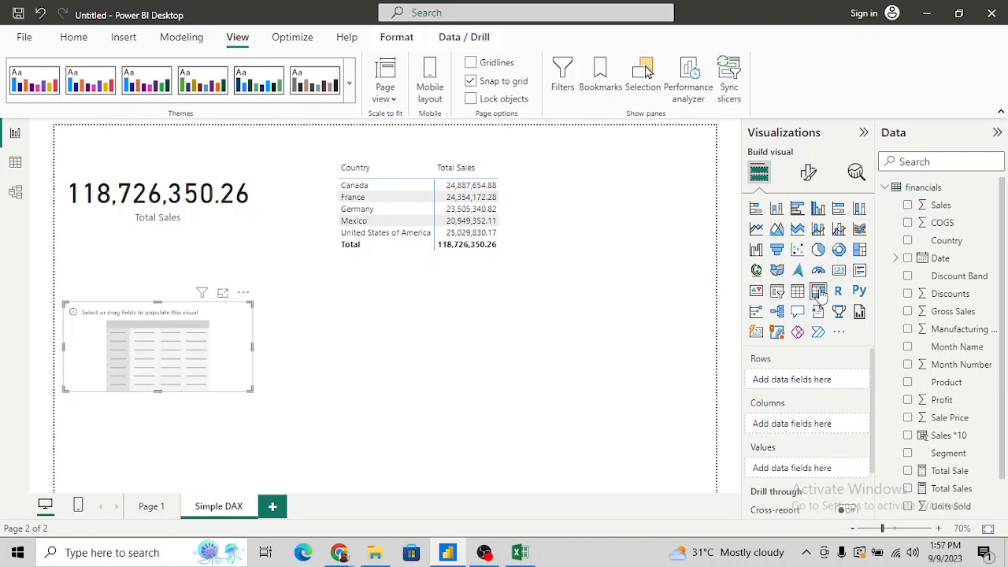
left_click(908, 383)
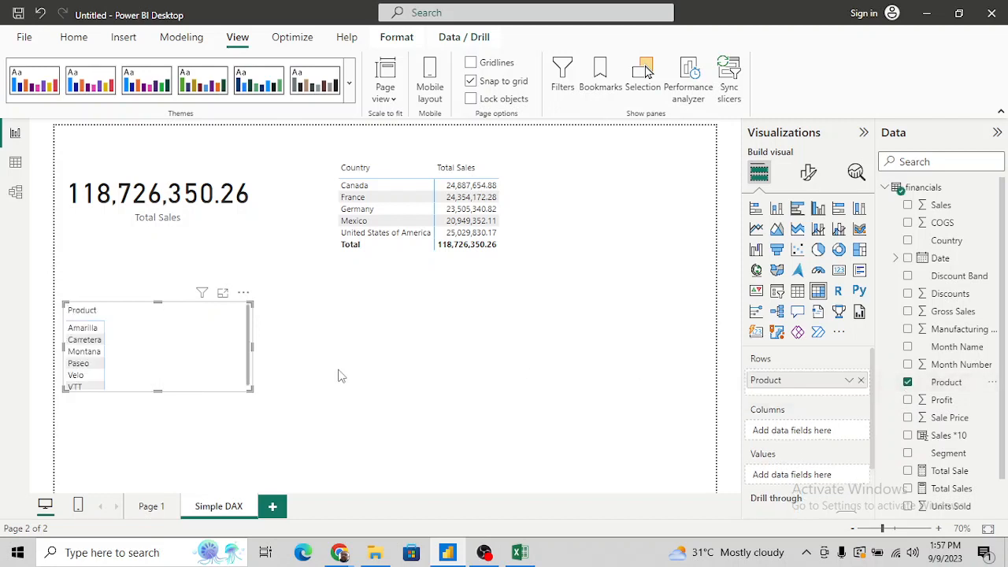
left_click_drag(249, 388, 260, 420)
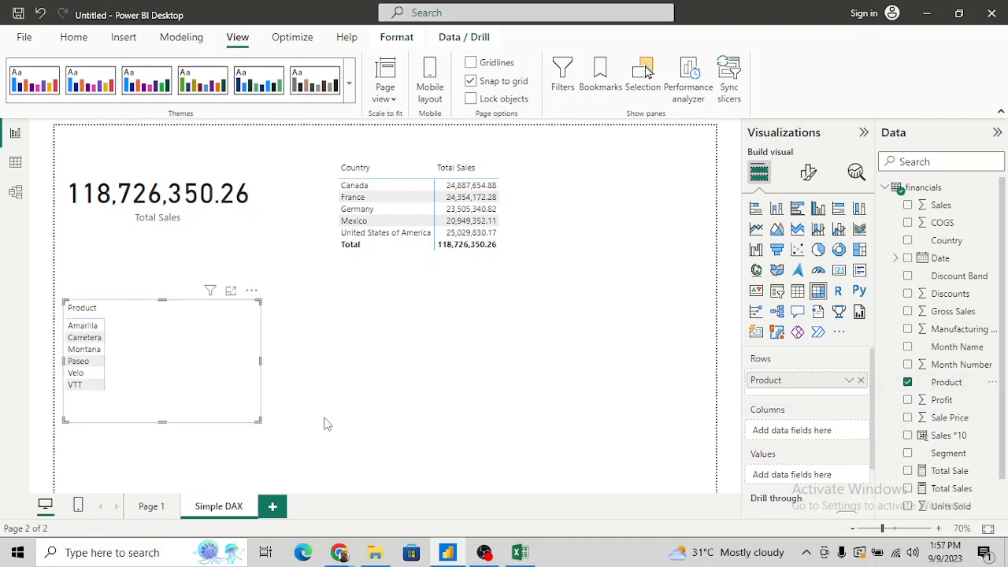
left_click(908, 489)
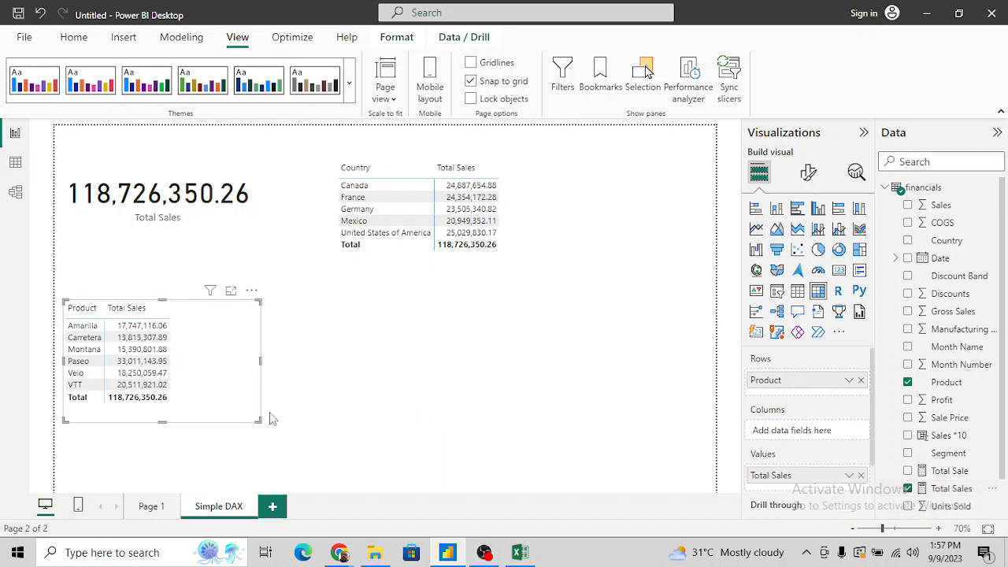
Place the Product matrix directly beneath the Country matrix and make it narrower.
left_click_drag(243, 396, 517, 347)
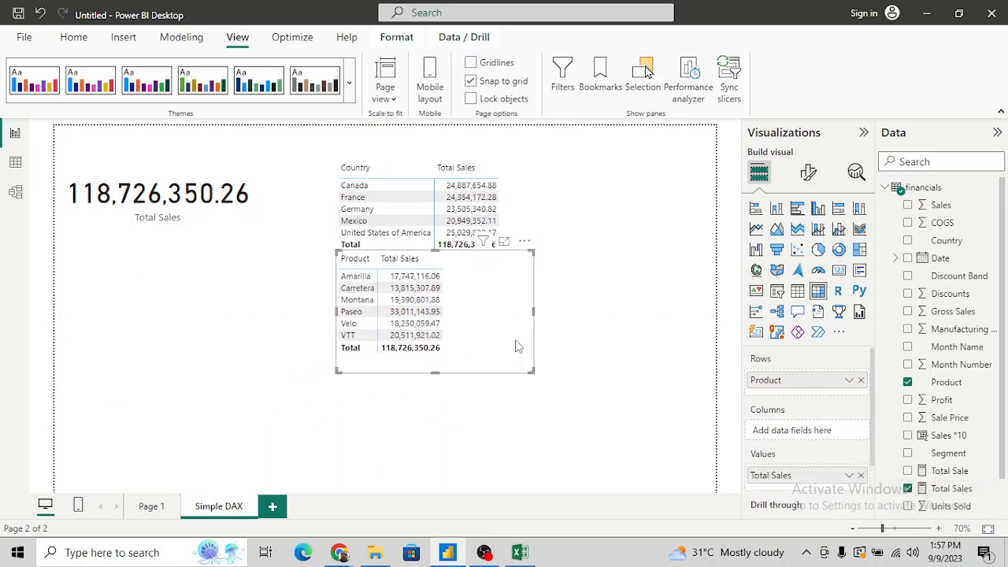
left_click_drag(482, 312, 482, 327)
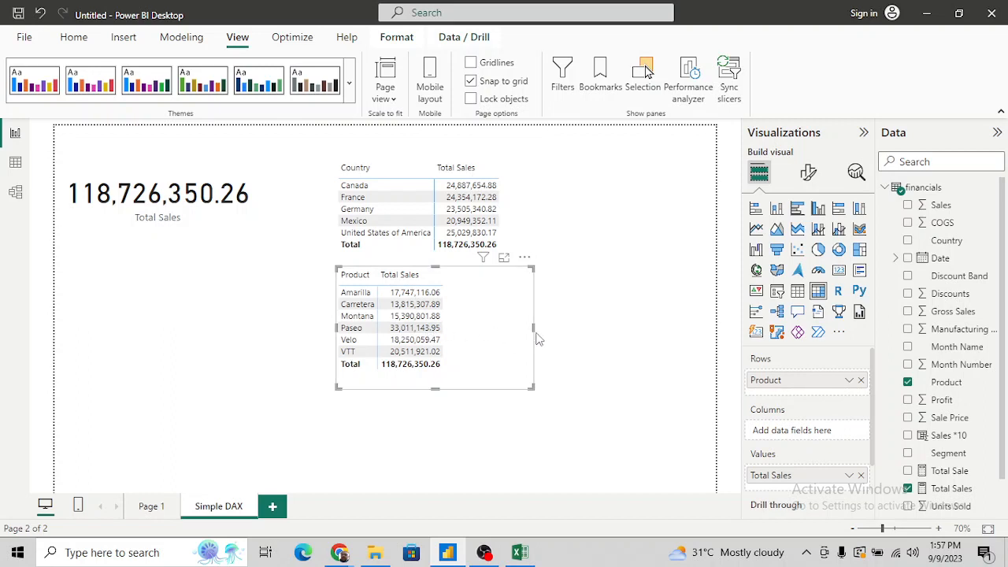
left_click_drag(533, 328, 492, 328)
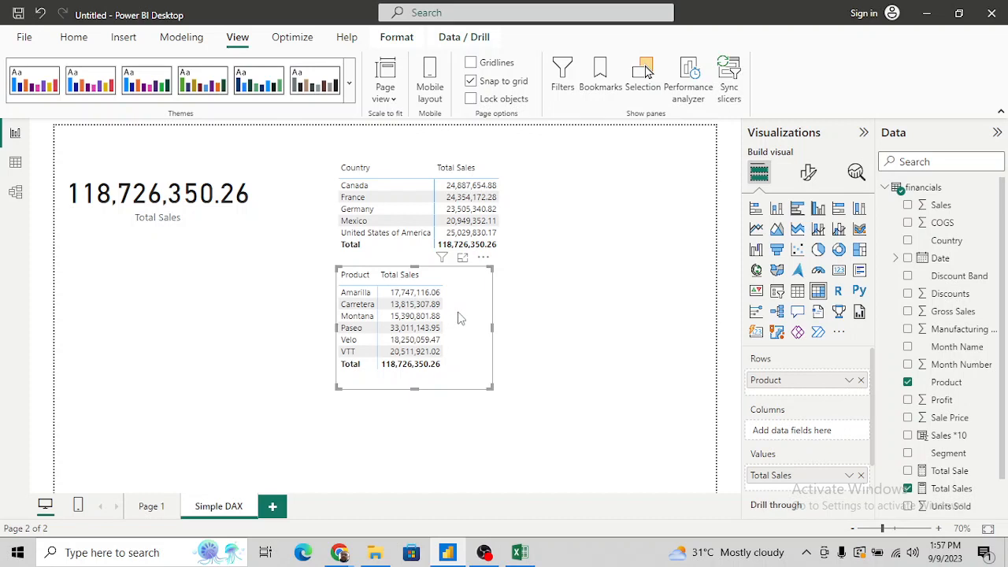
left_click_drag(461, 318, 474, 317)
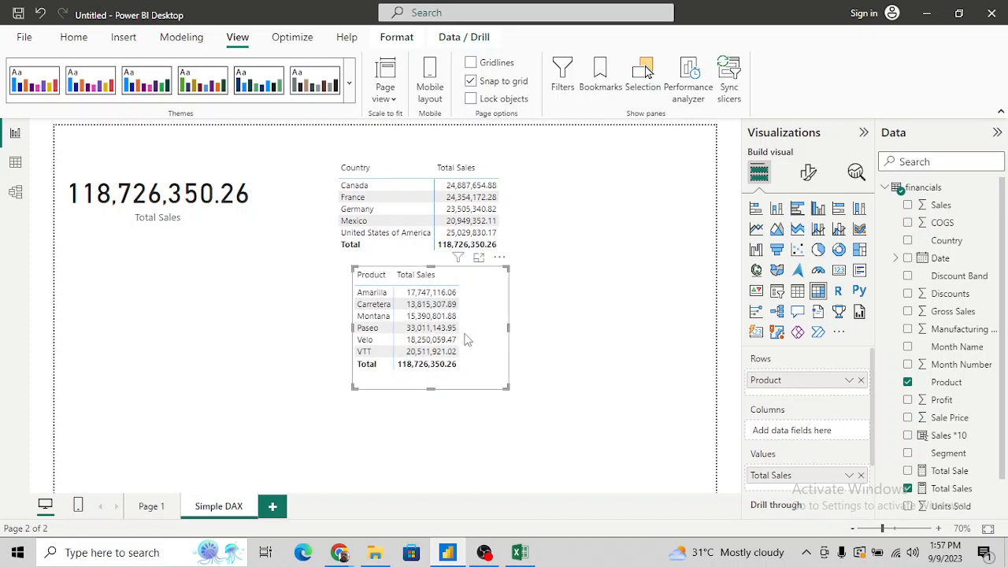
Add a donut chart beneath the Total Sales card with Product as legend and Total Sales as values.
left_click(595, 357)
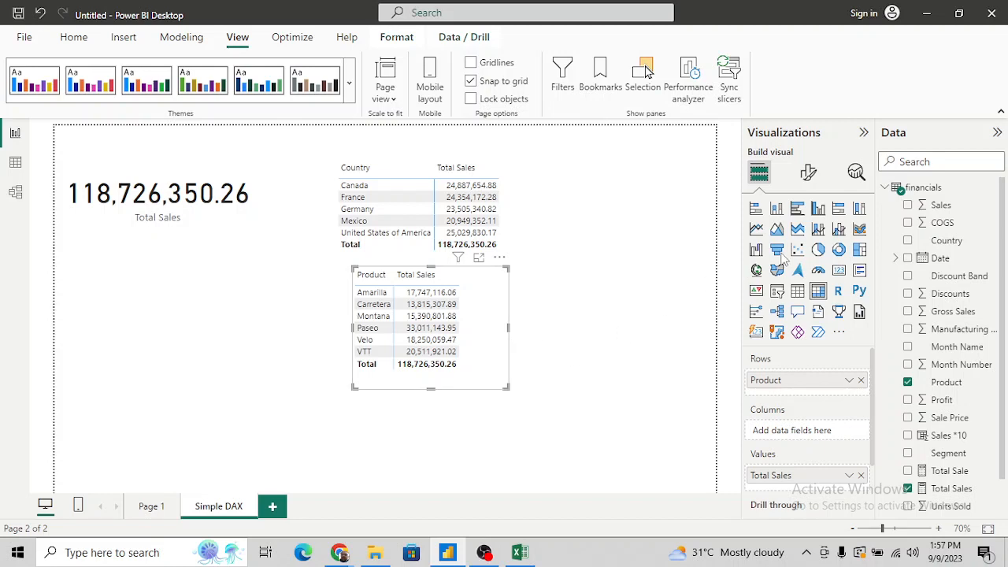
left_click(839, 250)
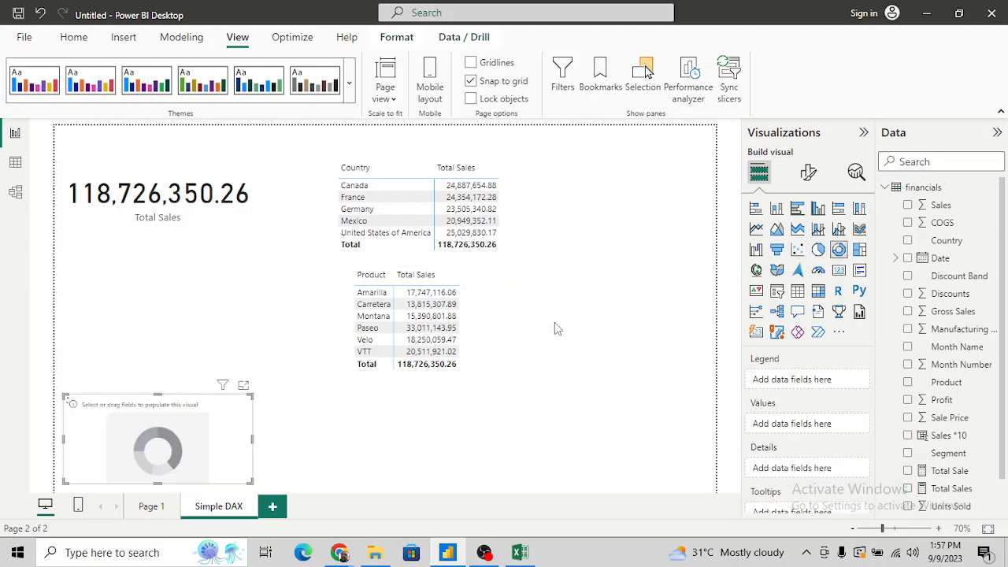
left_click_drag(218, 428, 219, 329)
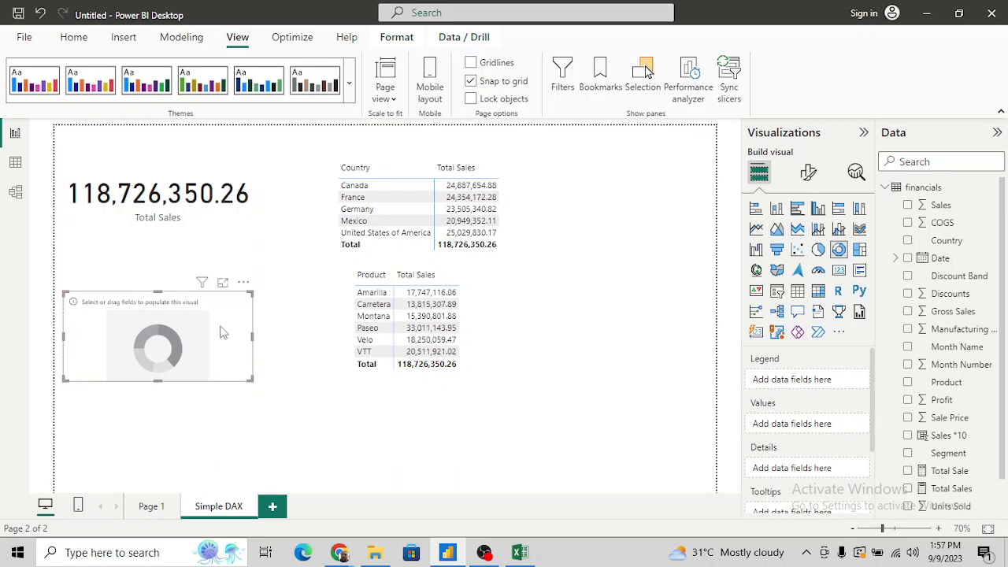
left_click(908, 383)
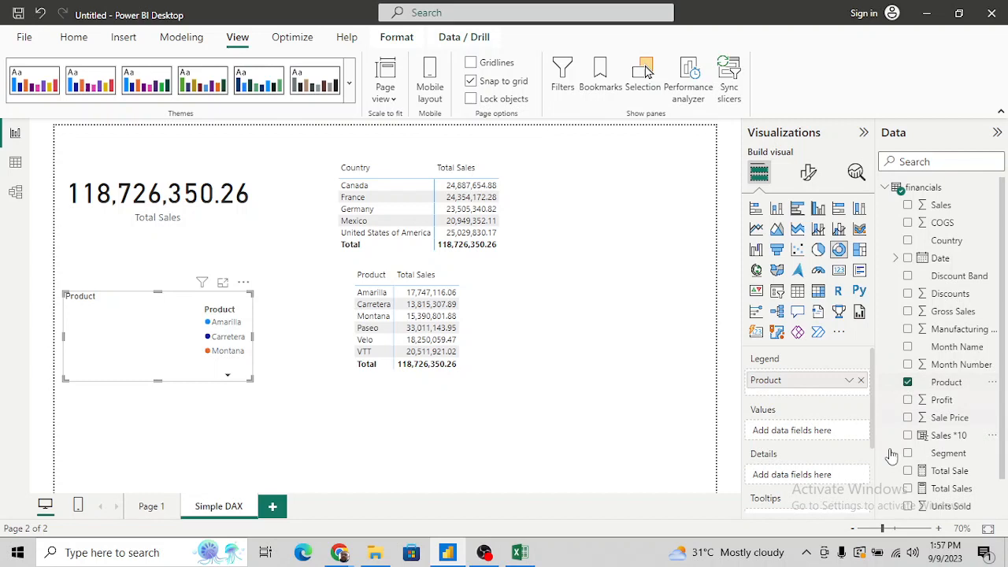
left_click(909, 490)
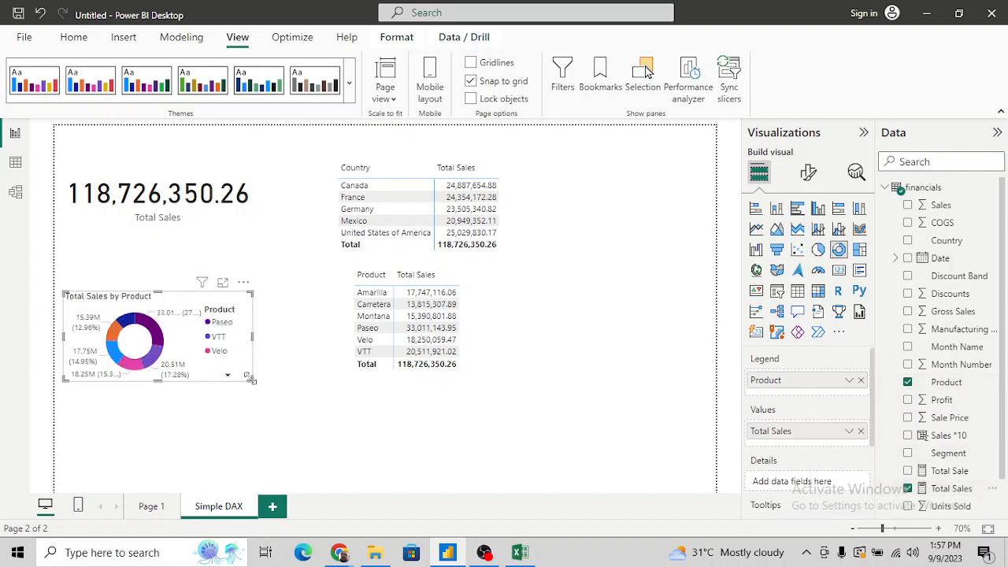
Enlarge the donut chart to fill the space beneath the card and shift the Product matrix slightly down from the Country matrix.
left_click_drag(253, 414, 291, 452)
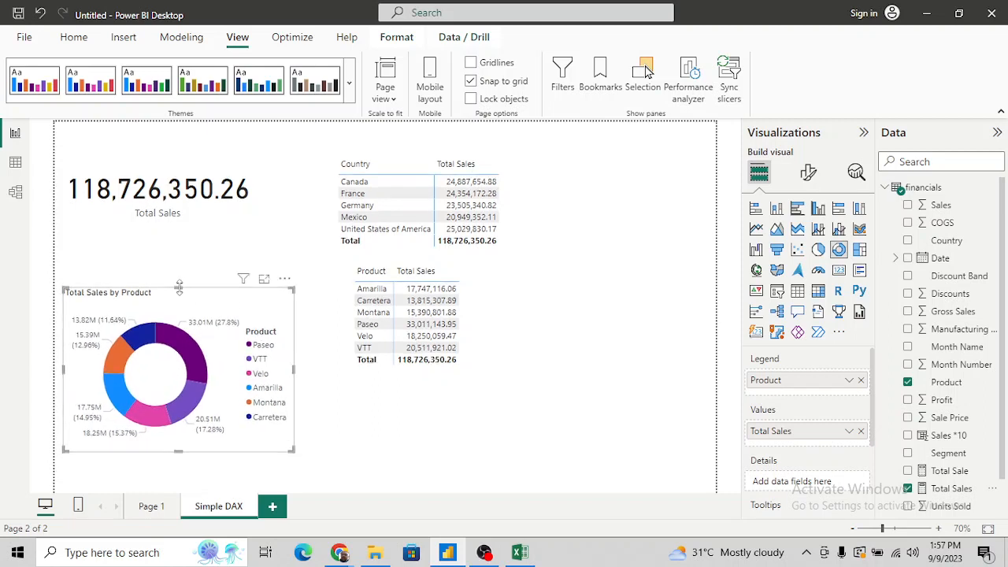
left_click_drag(179, 288, 178, 238)
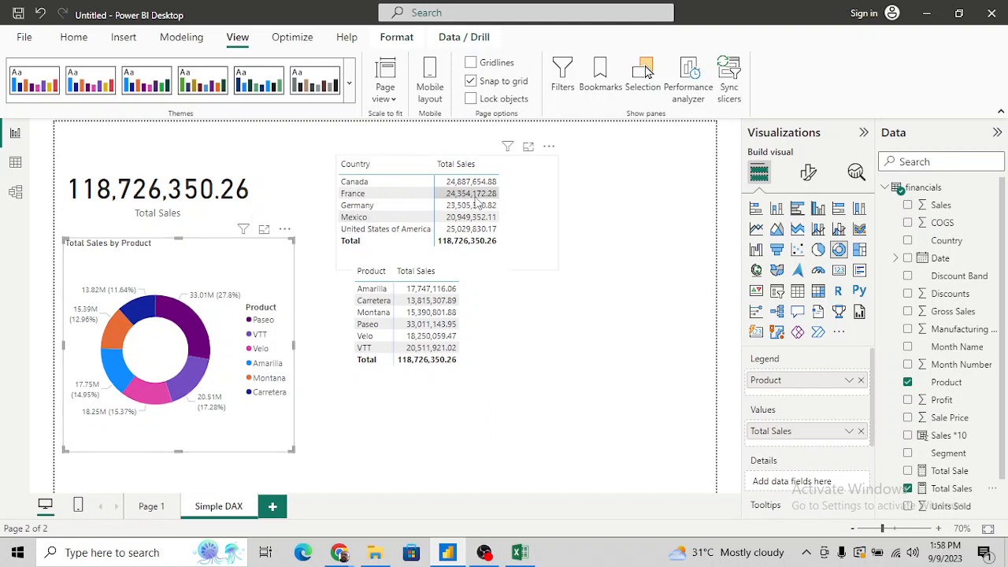
left_click(485, 309)
left_click_drag(482, 314, 474, 323)
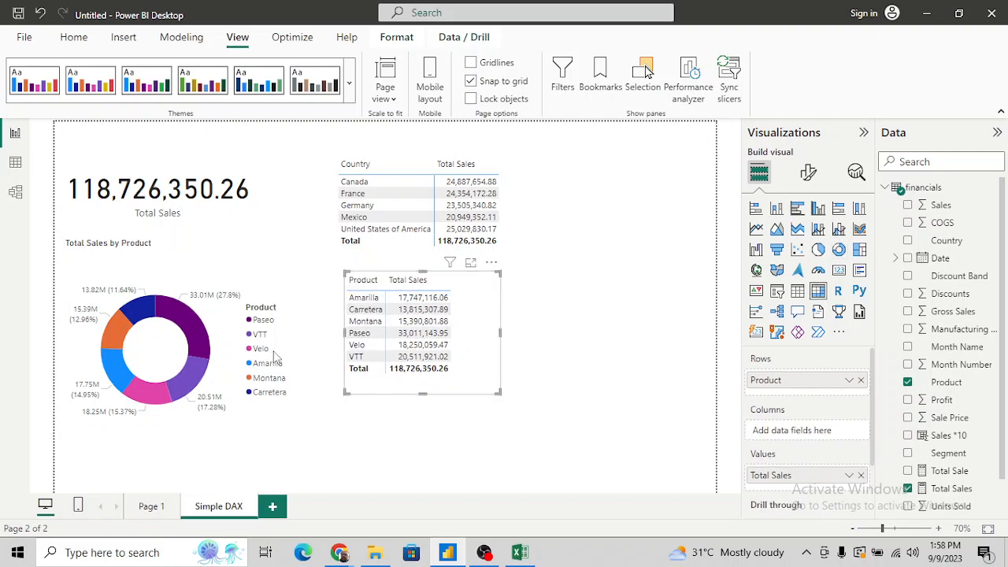
left_click(275, 441)
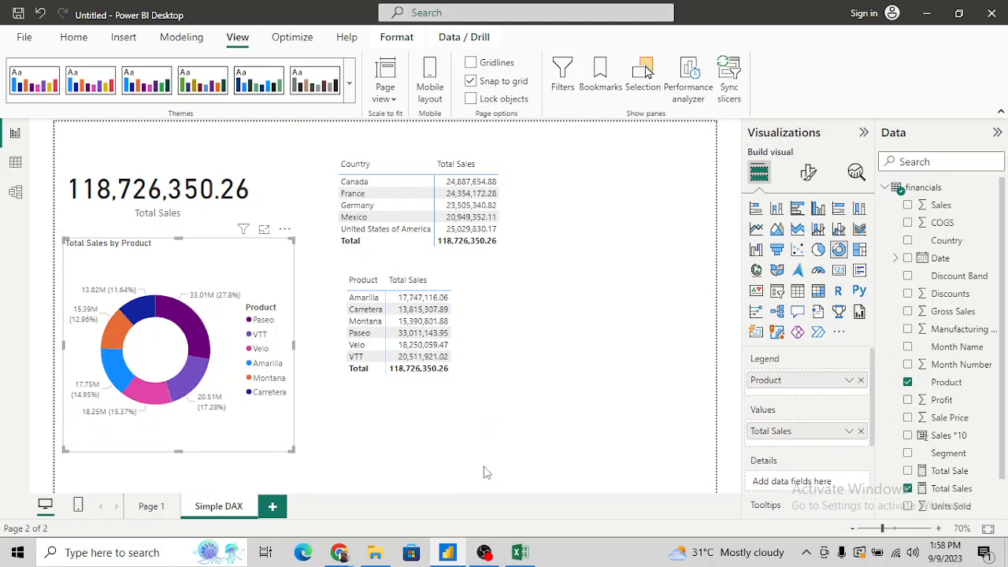
Add a matrix with Month Name as rows and Total Sales as values, placed beside the Product matrix and enlarged to fit all months.
left_click(653, 331)
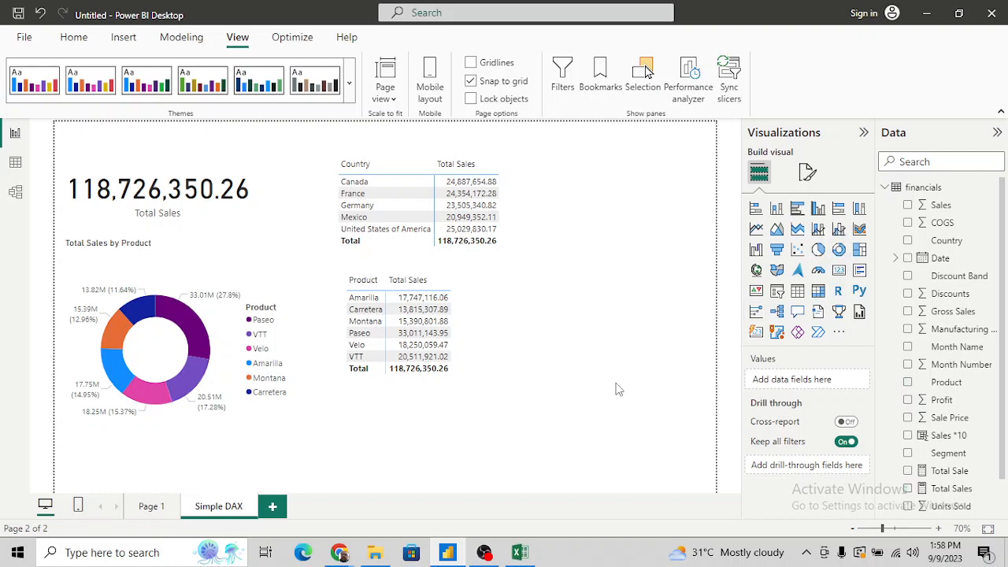
left_click(819, 292)
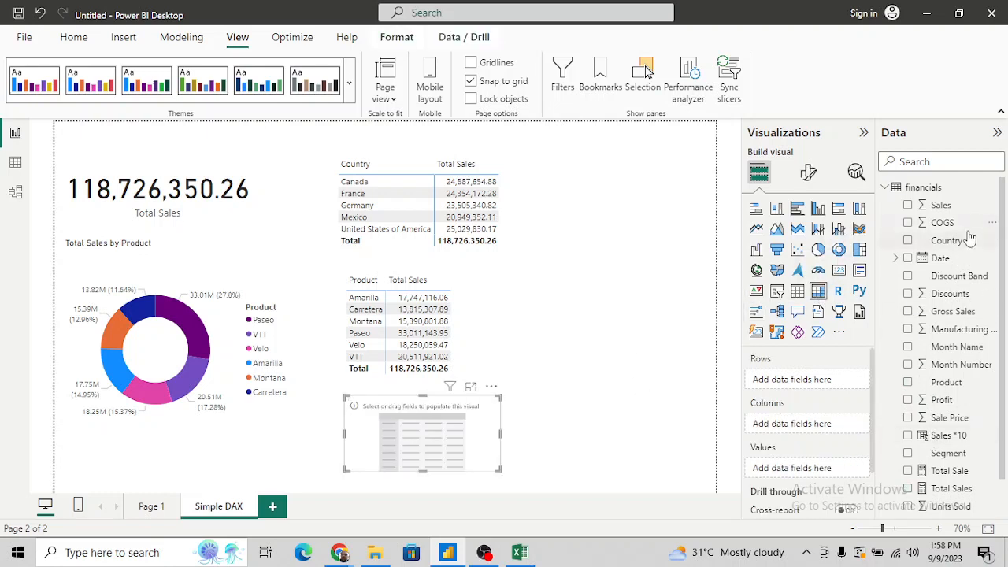
scroll(970, 239, "down", 1)
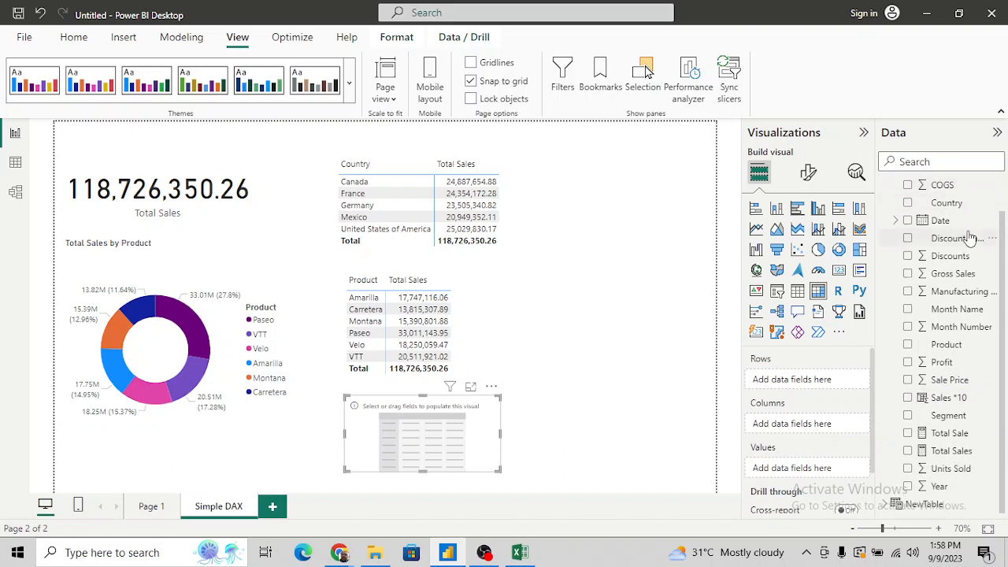
scroll(970, 238, "up", 1)
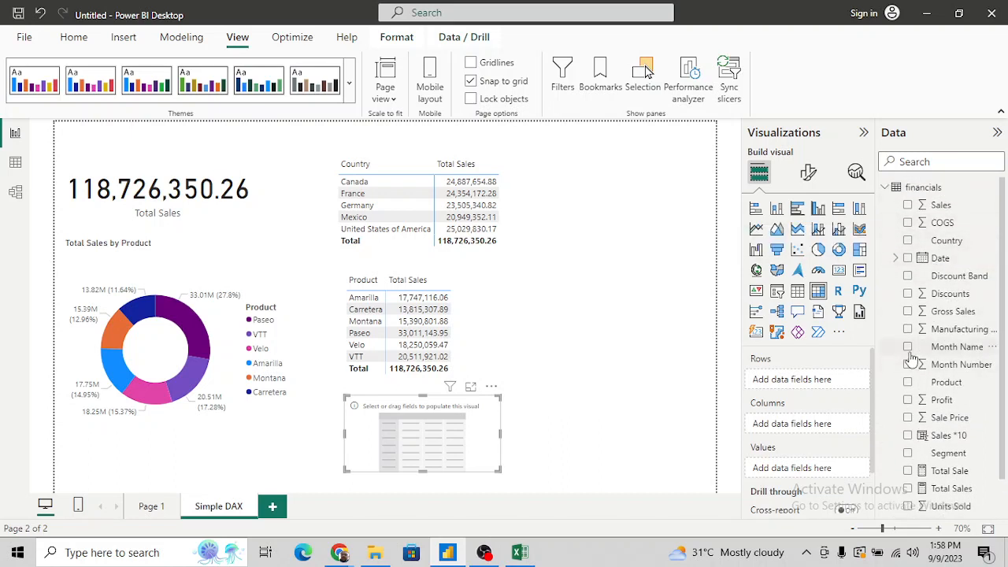
left_click(908, 347)
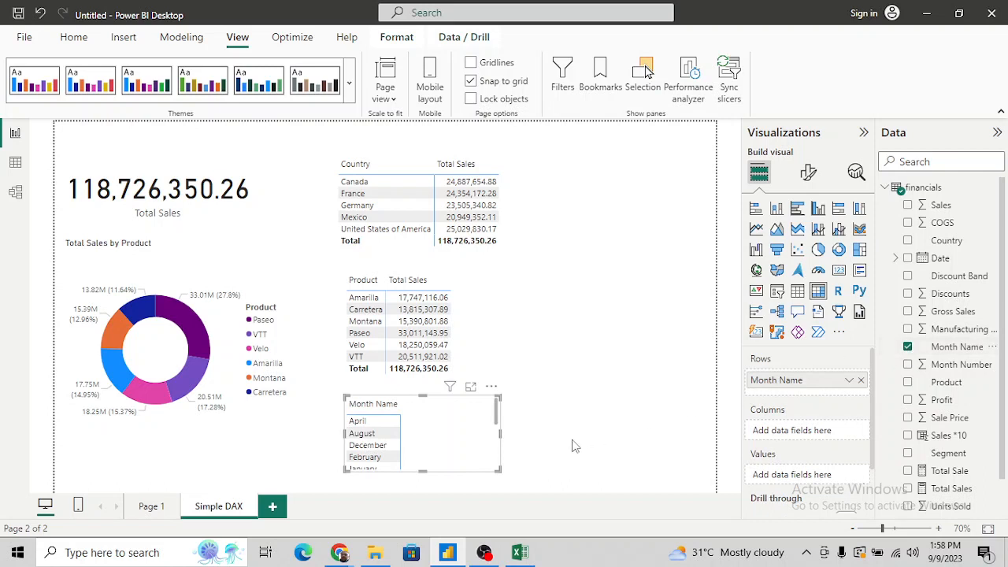
left_click_drag(916, 490, 792, 483)
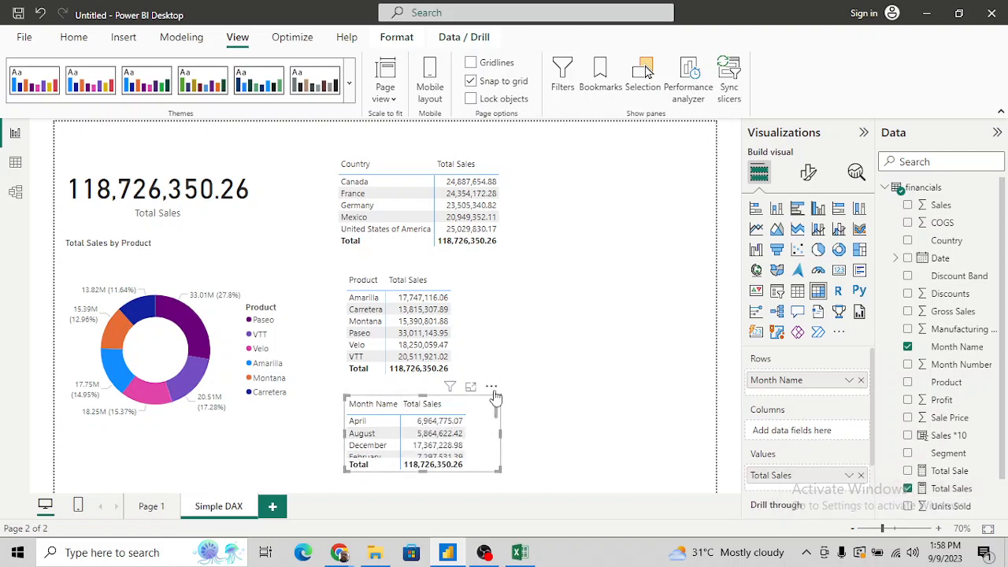
left_click_drag(496, 388, 637, 275)
left_click_drag(638, 342, 681, 475)
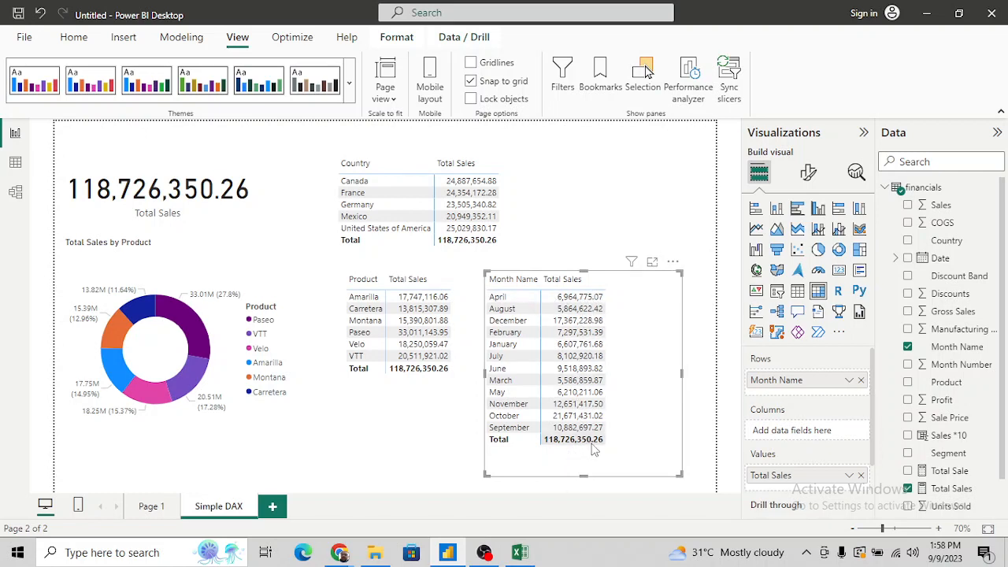
Review the formula of the Total Sales measure in the financials table.
left_click(427, 442)
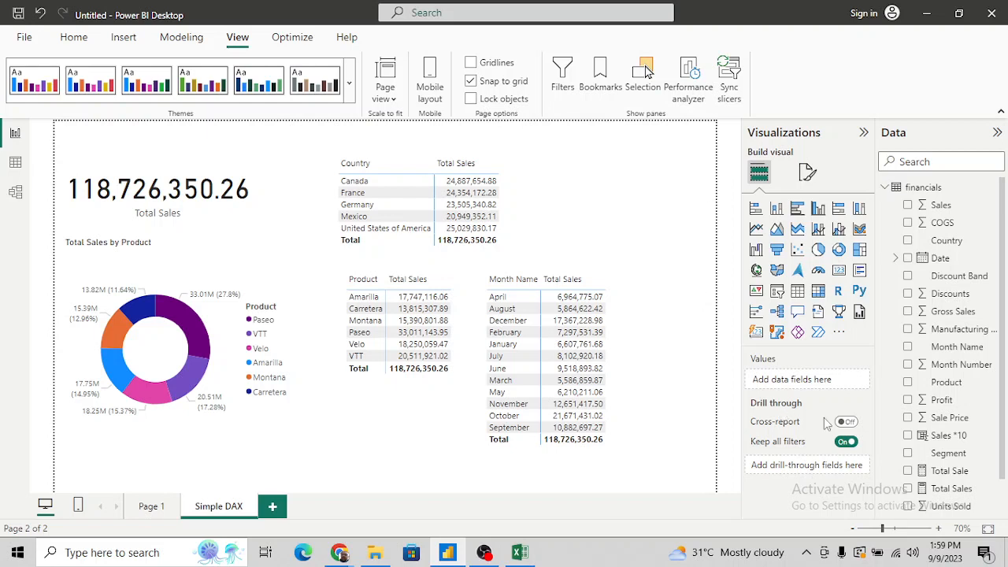
left_click(942, 489)
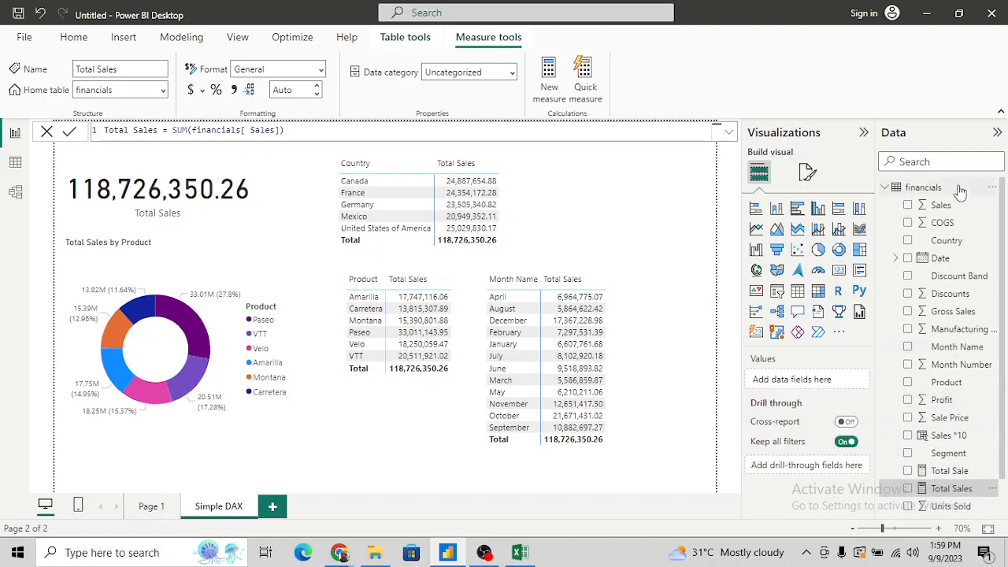
scroll(922, 386, "down", 1)
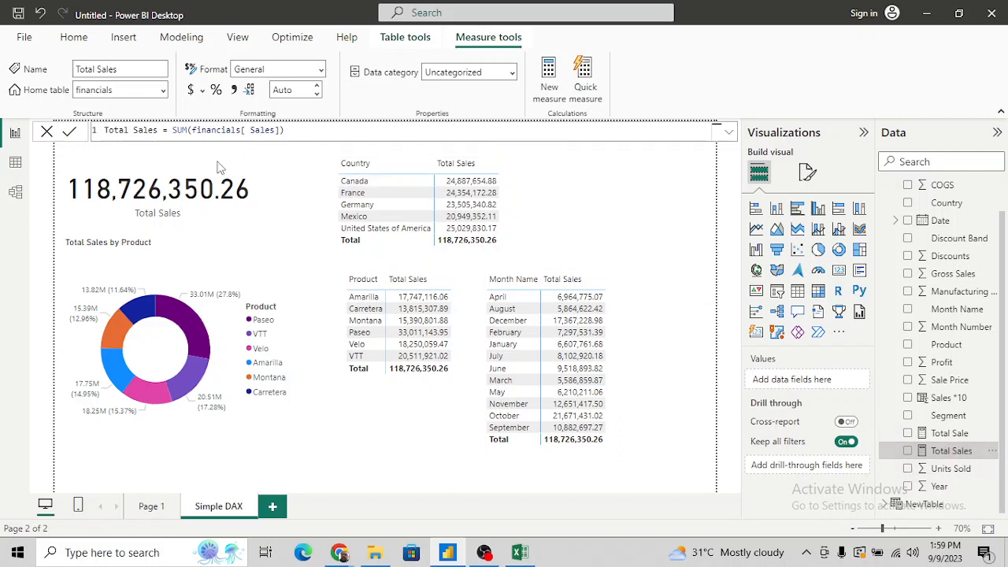
left_click(599, 181)
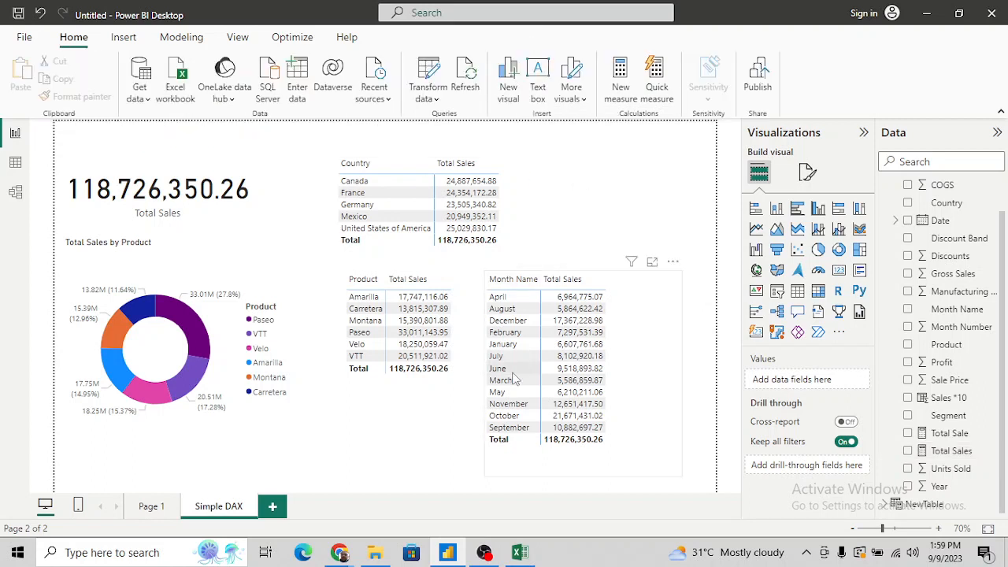
Add a new report page with a card showing Total Sales, and make the card shorter and slightly wider near the page's upper-left corner.
left_click(273, 506)
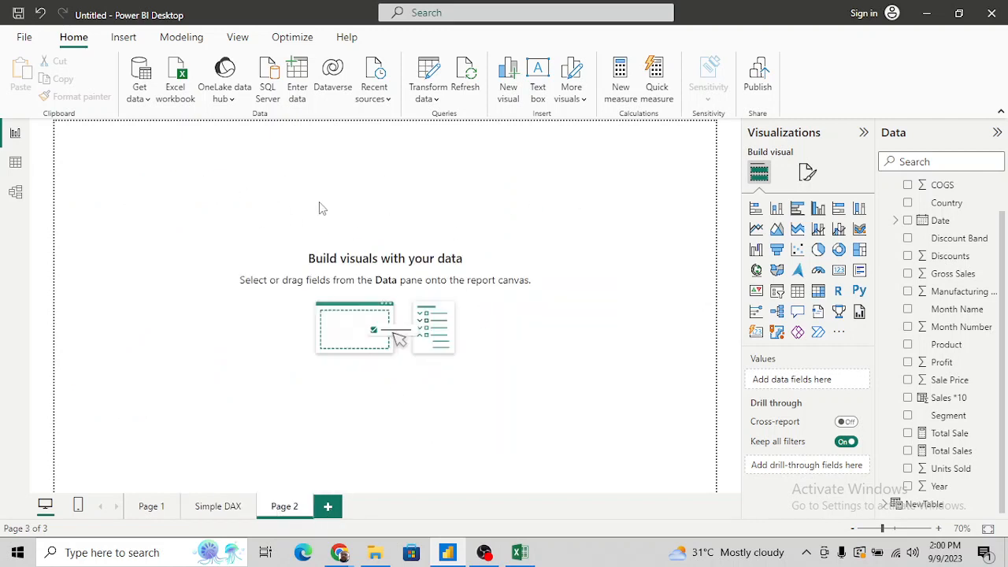
left_click(837, 271)
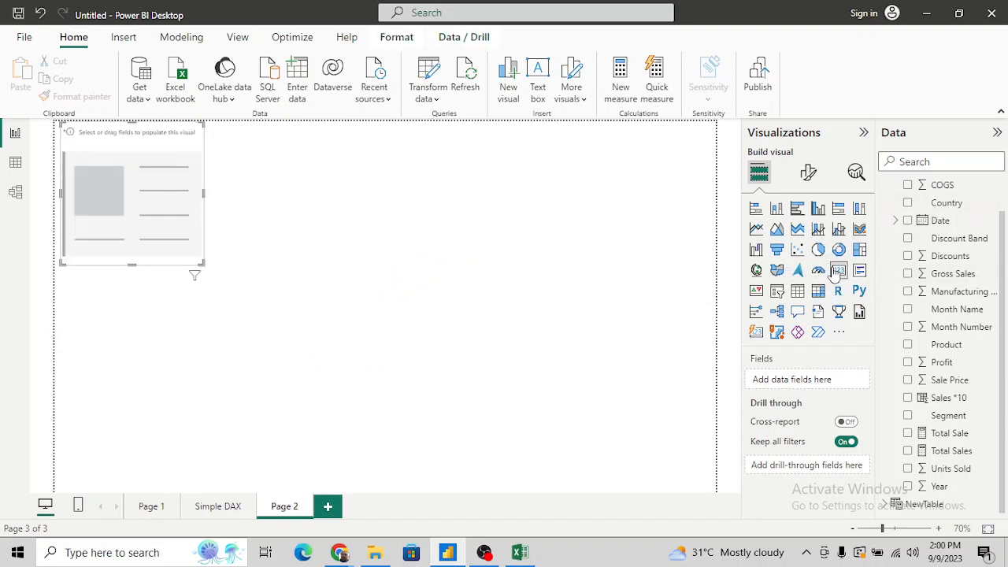
left_click(908, 451)
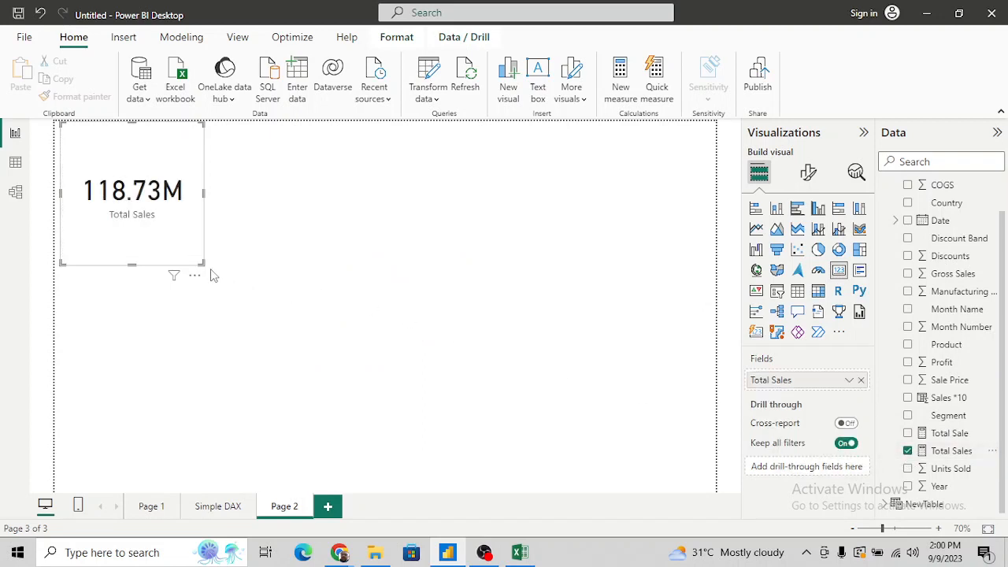
left_click_drag(202, 264, 203, 217)
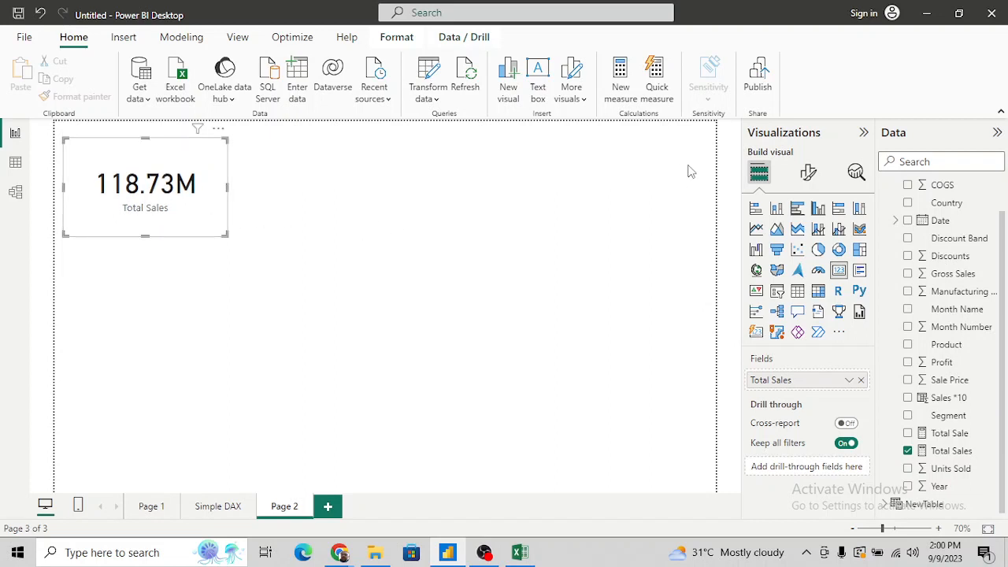
left_click(692, 135)
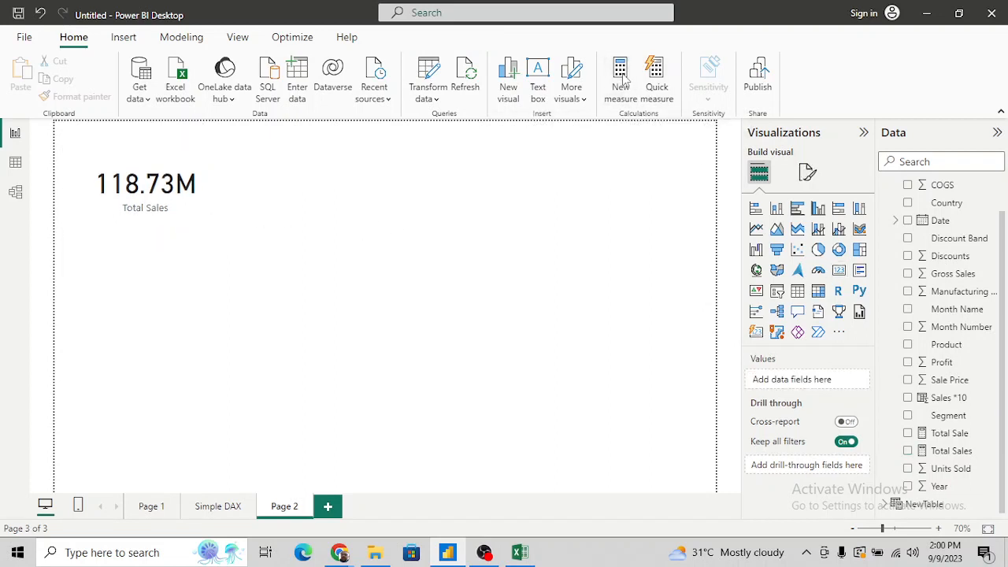
Create a measure named MAX with the formula MAX(financials[ Sales]).
left_click(622, 78)
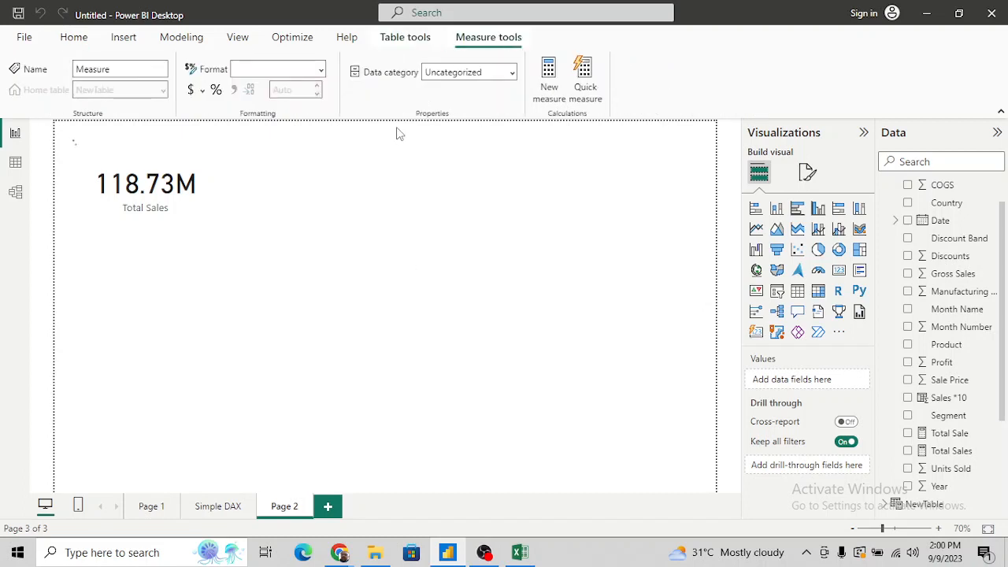
left_click(347, 128)
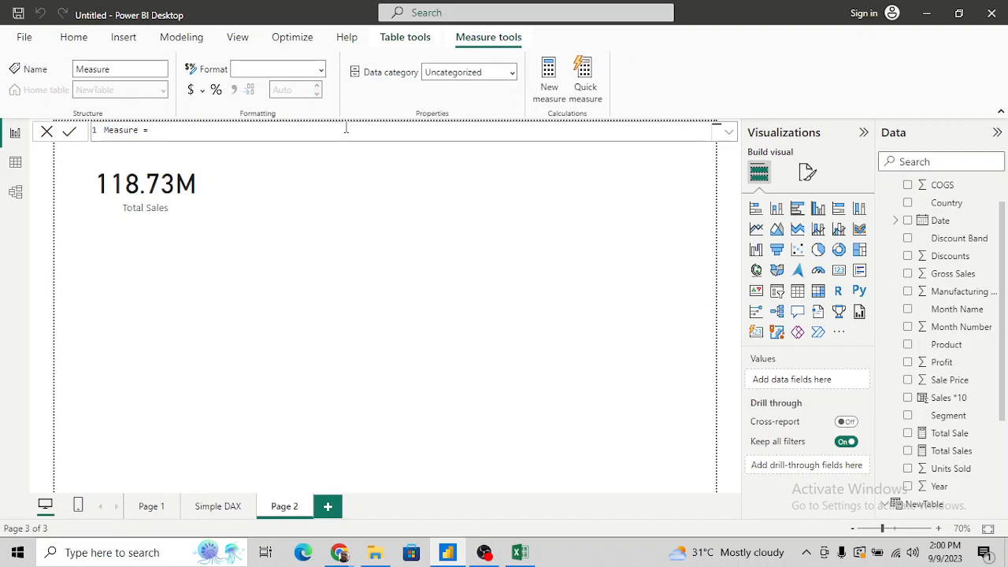
key("ctrl+shift+Left")
type("MA")
key("BackSpace")
key("End")
type("max")
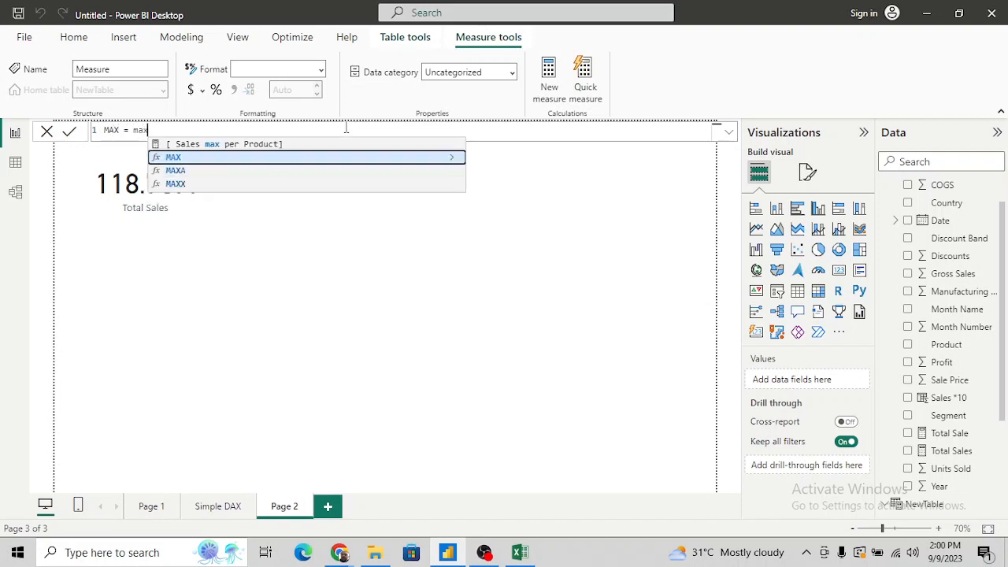
key("Tab")
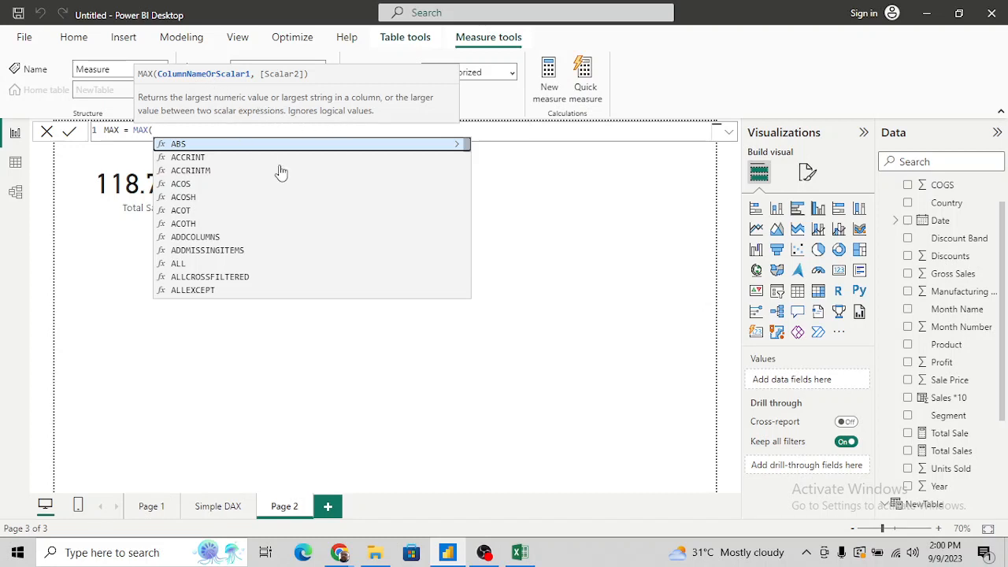
type("fin")
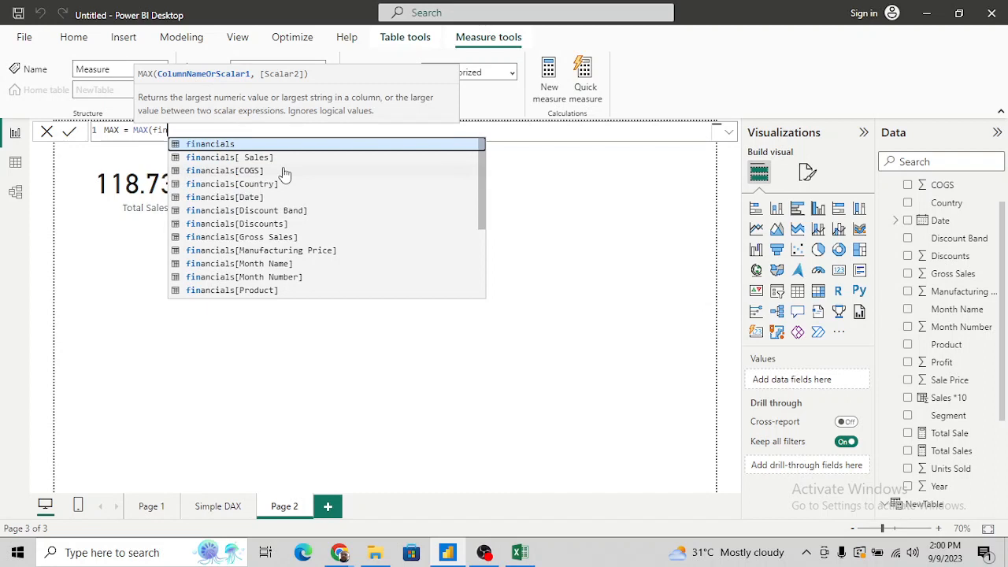
key("Down")
key("Tab")
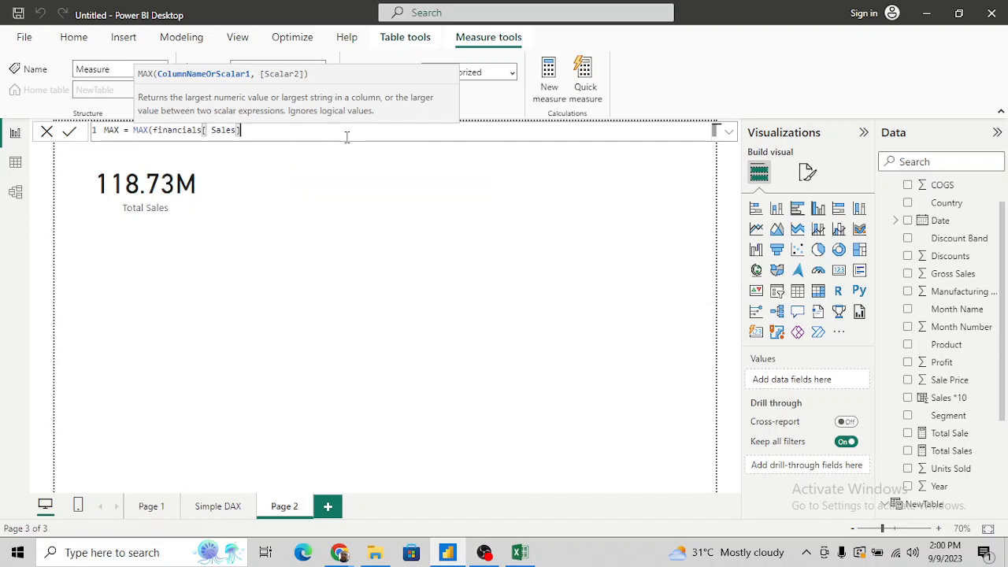
type(")")
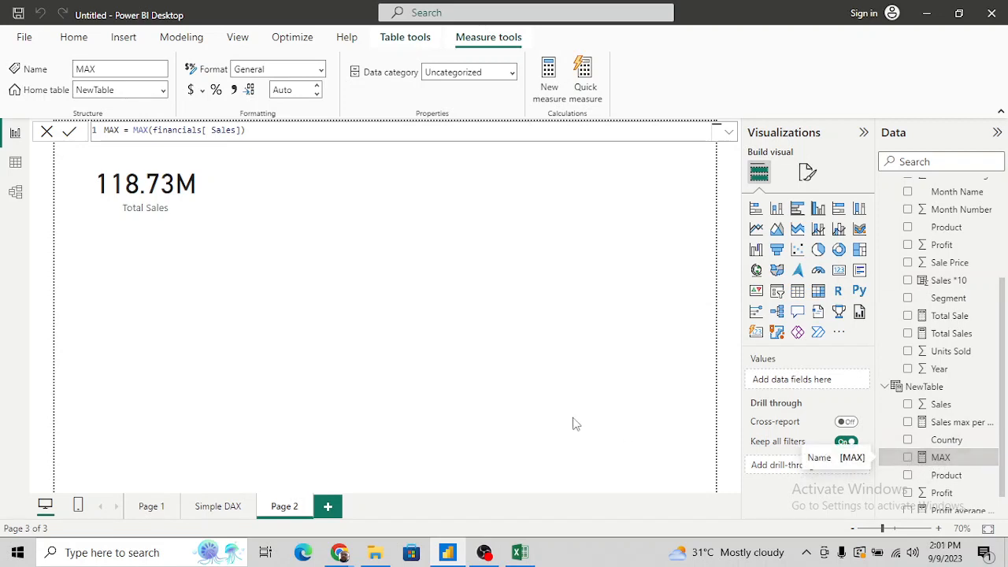
Add a card showing the MAX measure, sized narrower and placed directly beneath the Total Sales card.
left_click(578, 355)
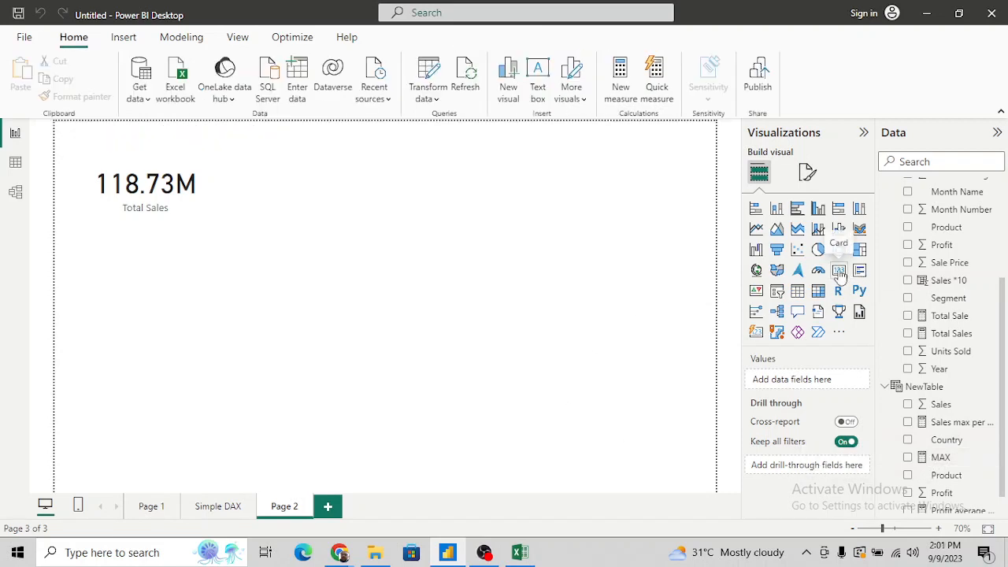
left_click(840, 273)
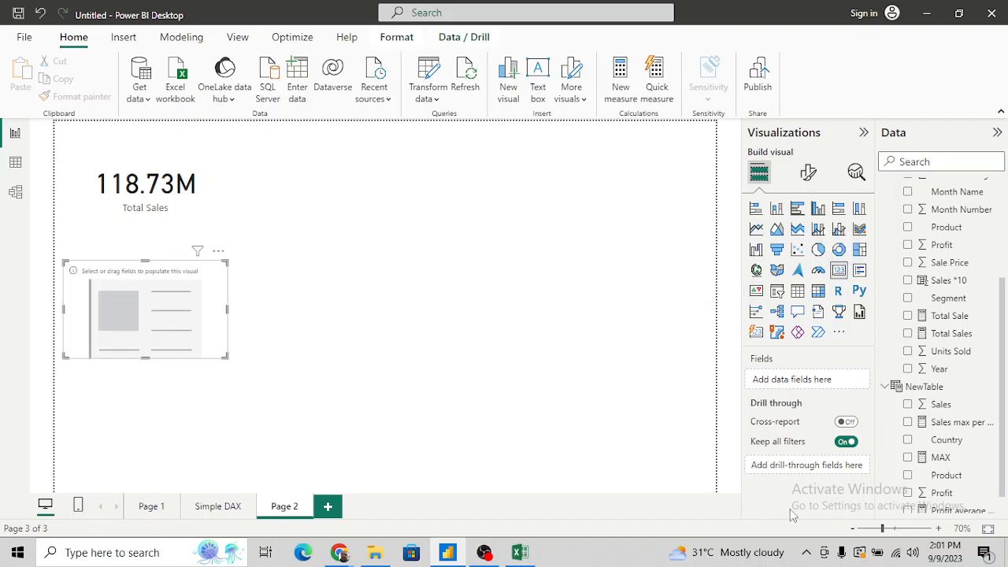
left_click(908, 457)
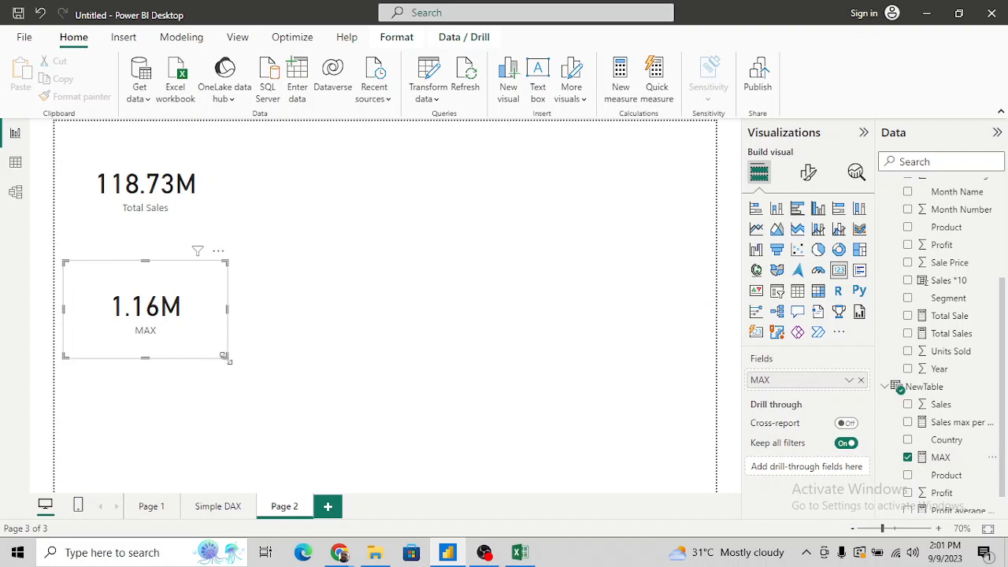
left_click_drag(226, 356, 197, 325)
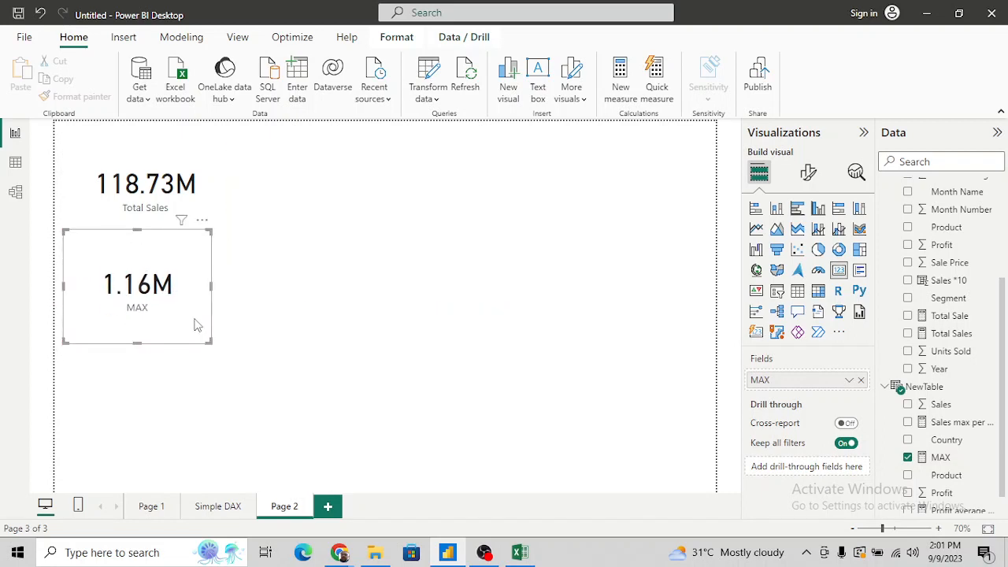
left_click(445, 266)
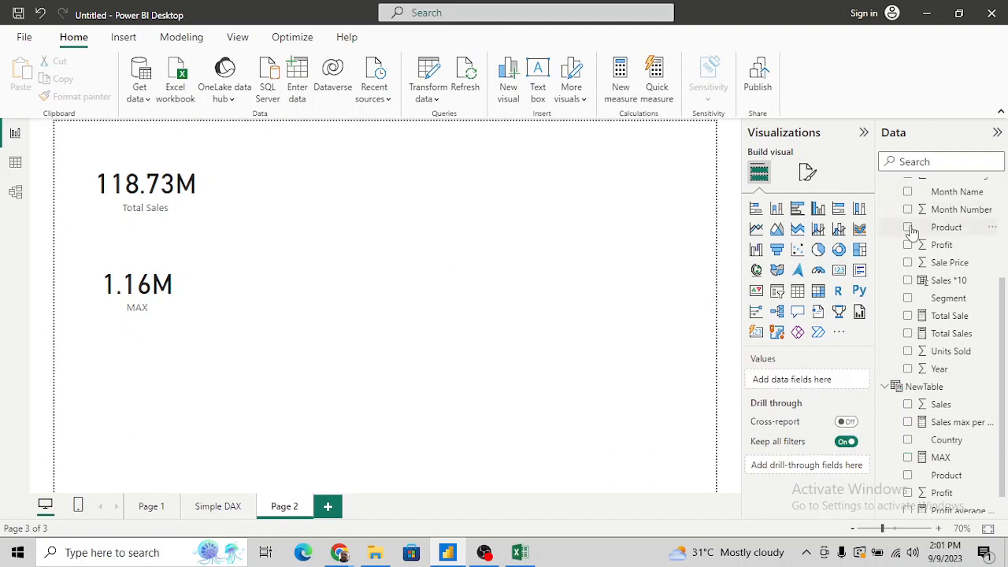
Add a matrix beneath the MAX card with Product from financials as rows and MAX as values.
left_click(817, 291)
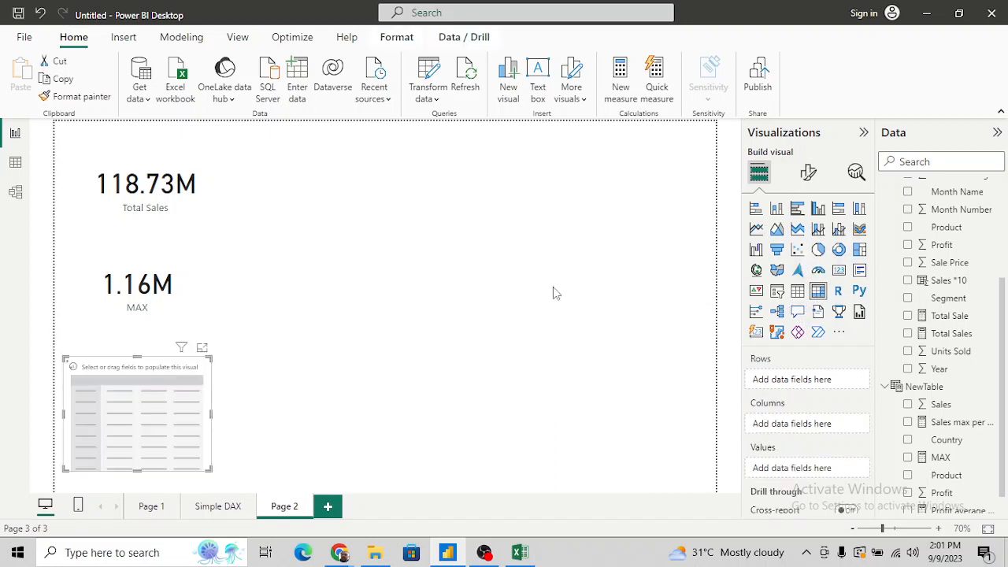
left_click(909, 228)
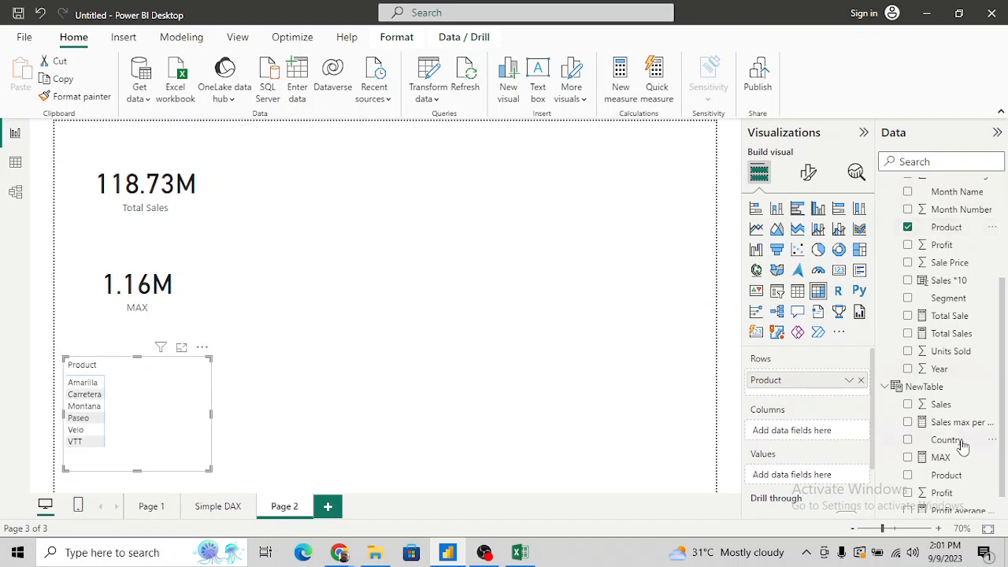
left_click(909, 459)
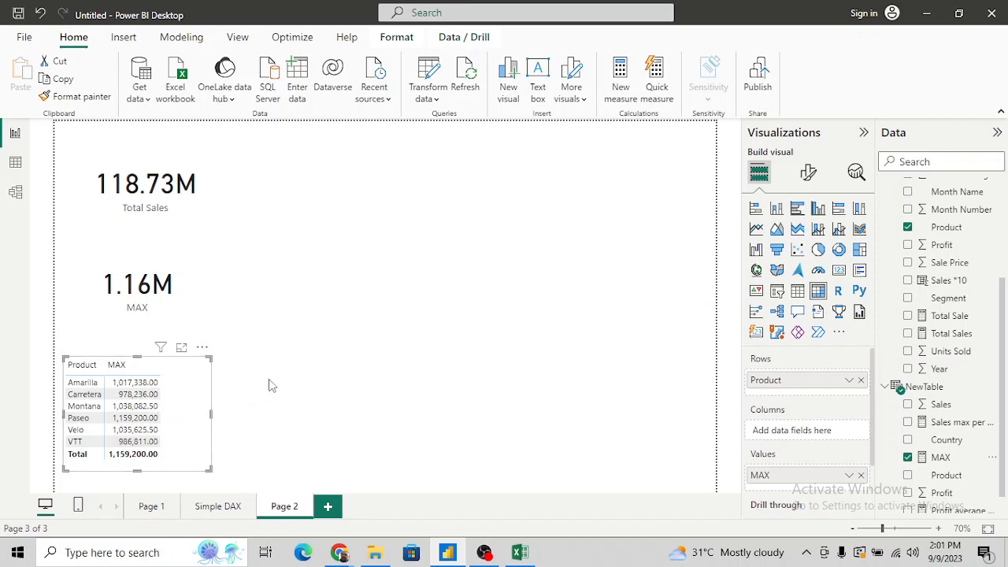
Switch to the DAX Functions workbook in Excel and turn on filters for the header row of Sheet2.
key("alt+Tab")
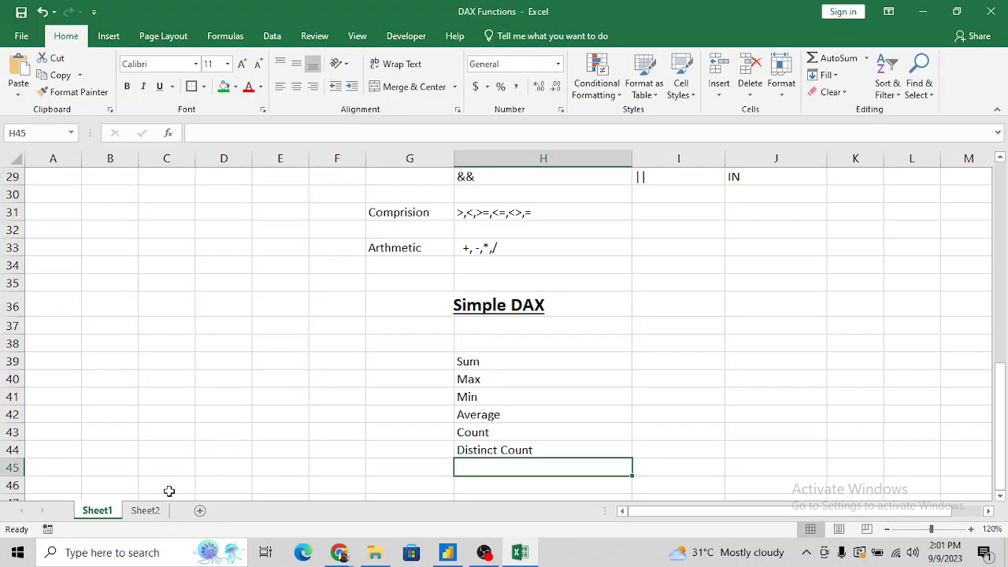
left_click(145, 510)
key("ctrl+Up")
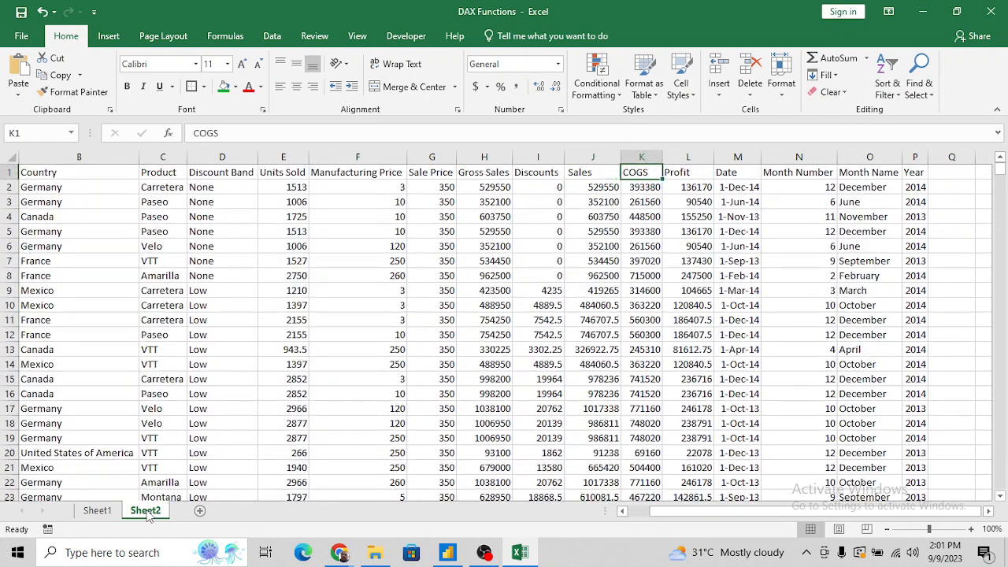
key("alt+d")
key("f")
key("f")
key("ctrl+Left")
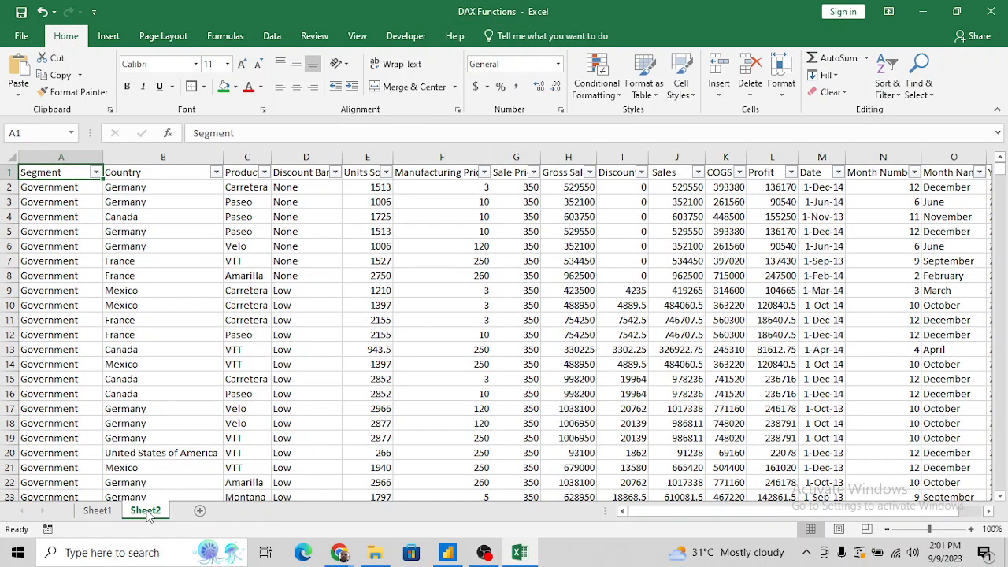
Filter the Product column to show only Amarilla.
key("Right")
key("Right")
key("alt+Down")
key("Down")
key("Down")
key("Down")
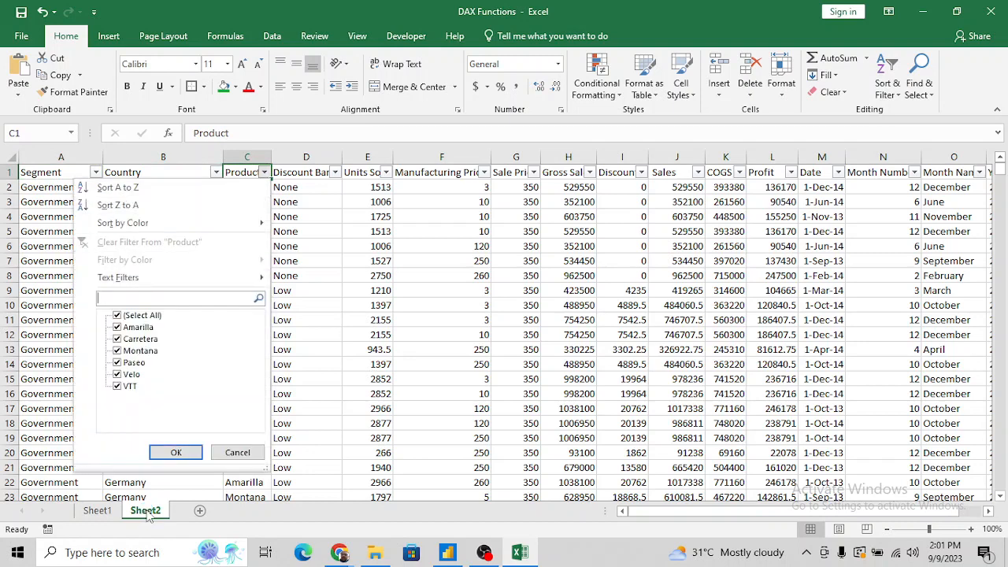
key("Down")
key("space")
key("Down")
key("space")
key("Return")
Examine the largest values in the Sales column's filter list to check the maximum for Amarilla.
key("Right")
key("Right")
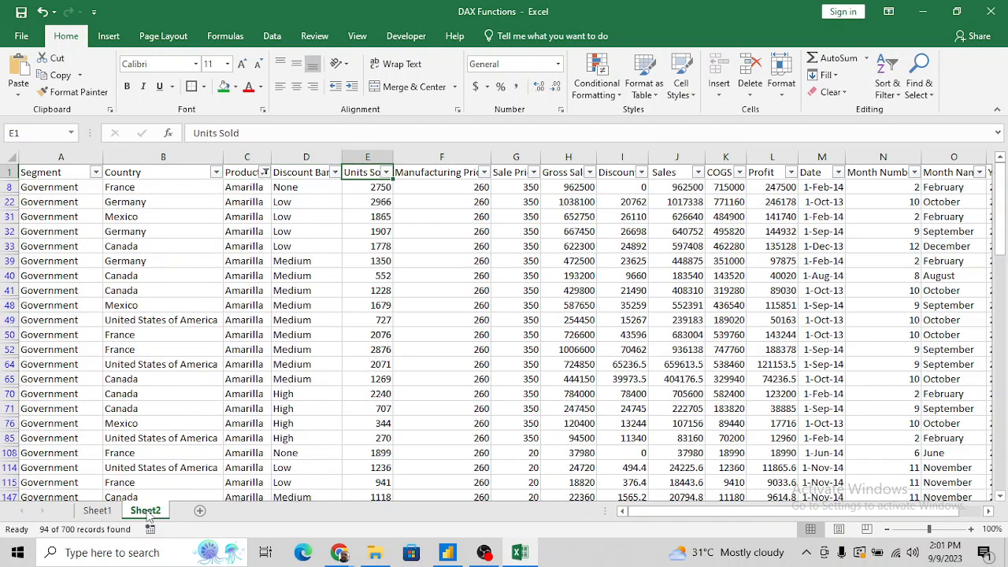
key("Right")
key("Right")
key("Right")
key("Right")
key("Right")
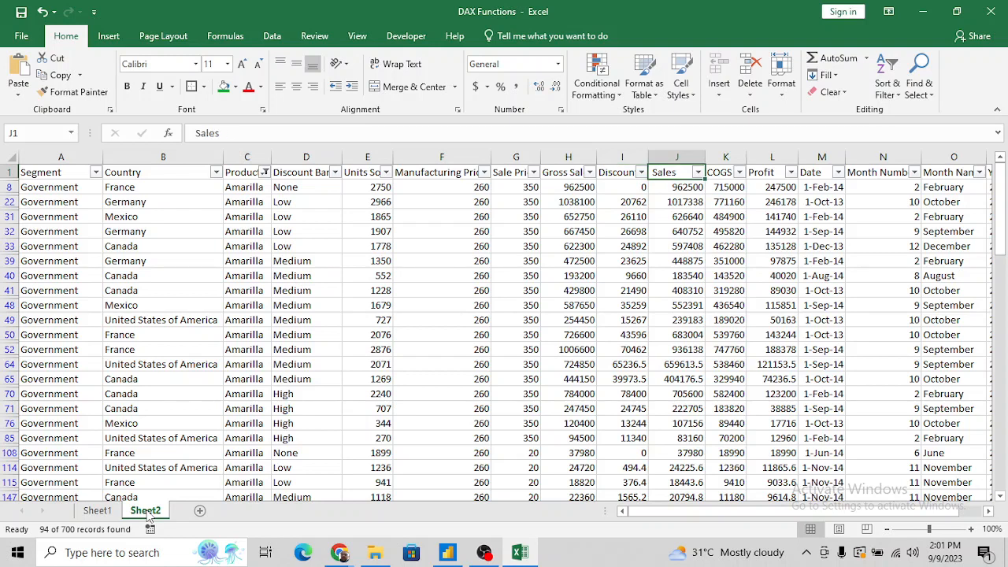
key("alt+Down")
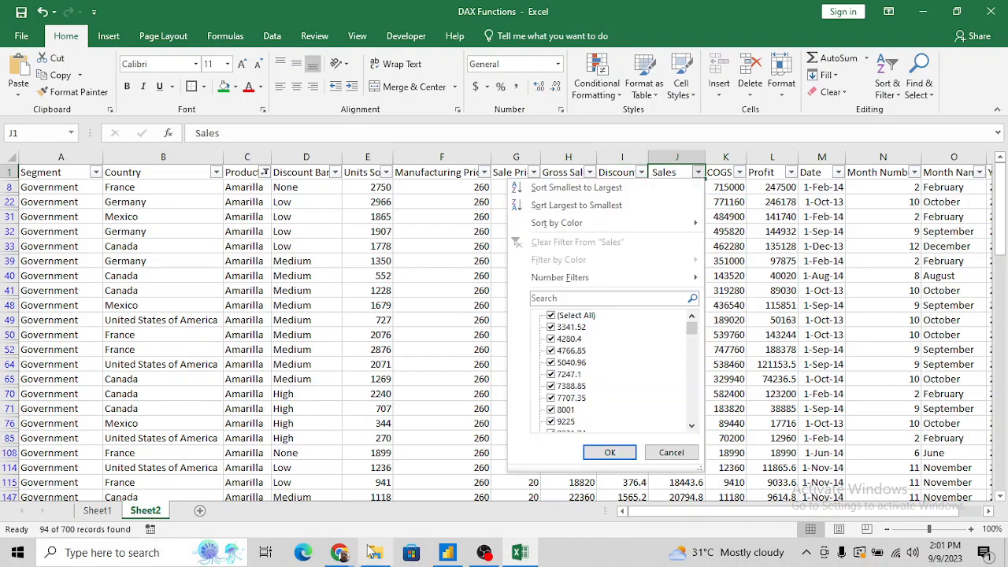
left_click_drag(692, 329, 692, 437)
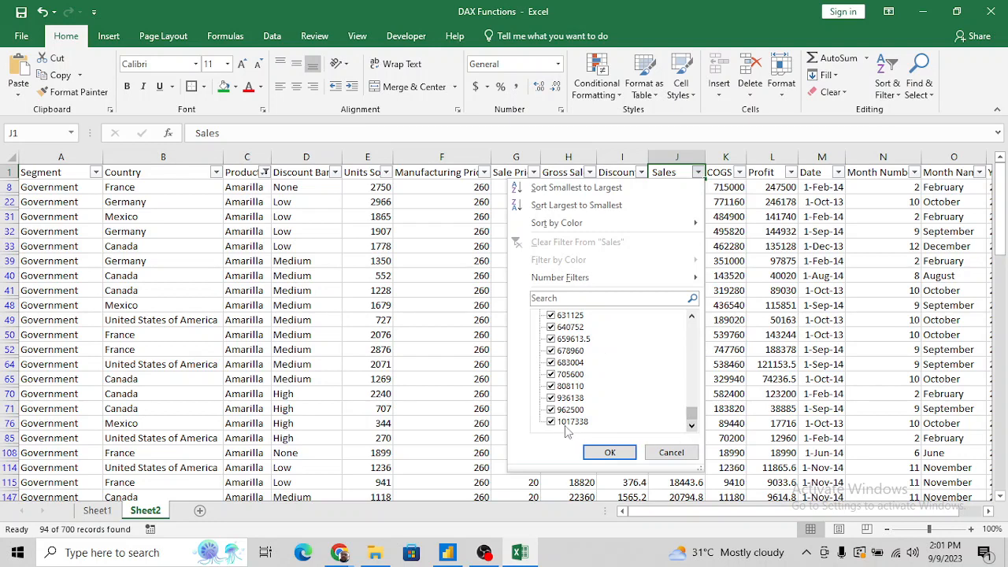
Switch to Power BI Desktop and create the measure MIN = MIN(financials[ Sales]) in NewTable.
key("alt+Tab")
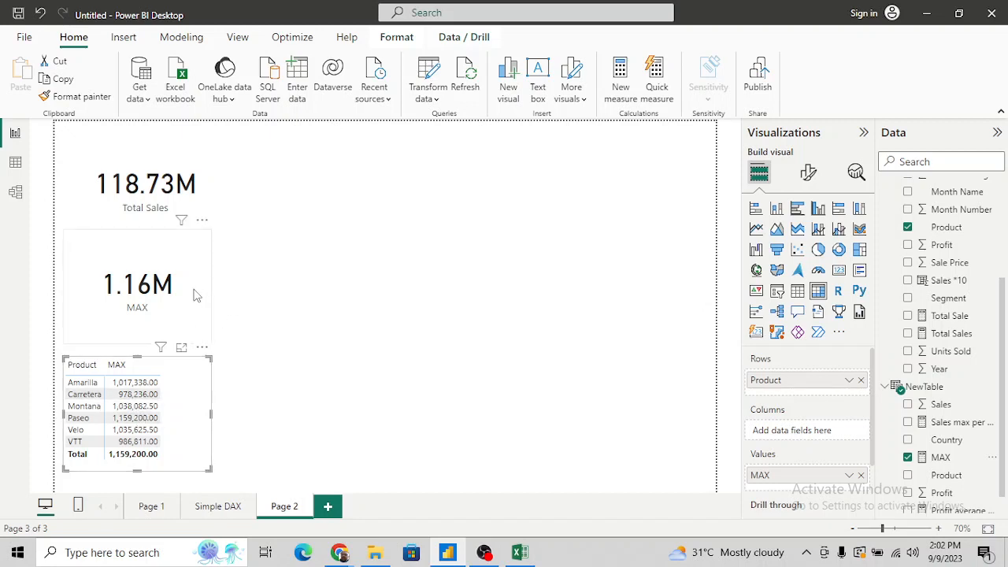
left_click(430, 202)
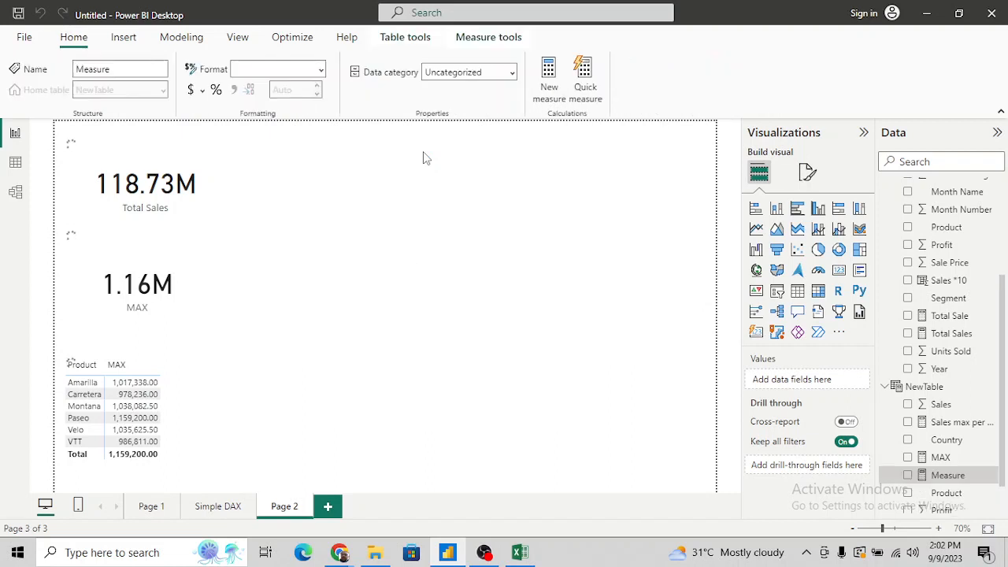
key("End")
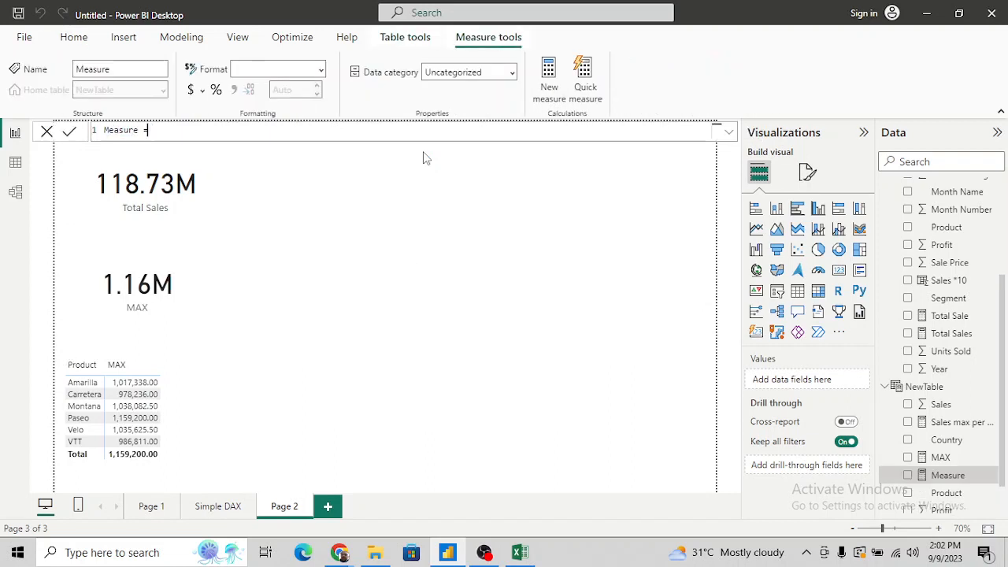
key("ctrl+shift+Left")
type("Mi")
type("min")
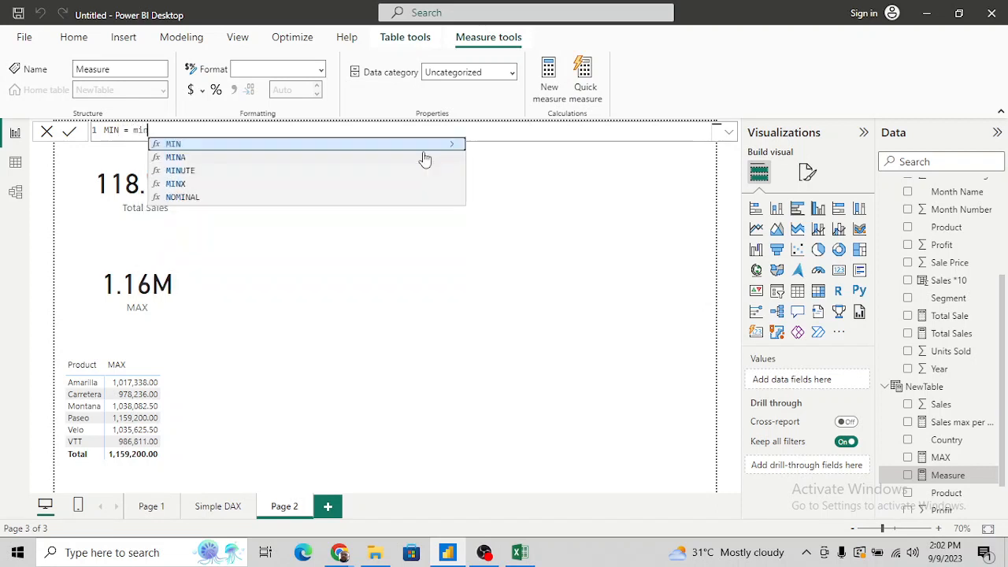
key("Tab")
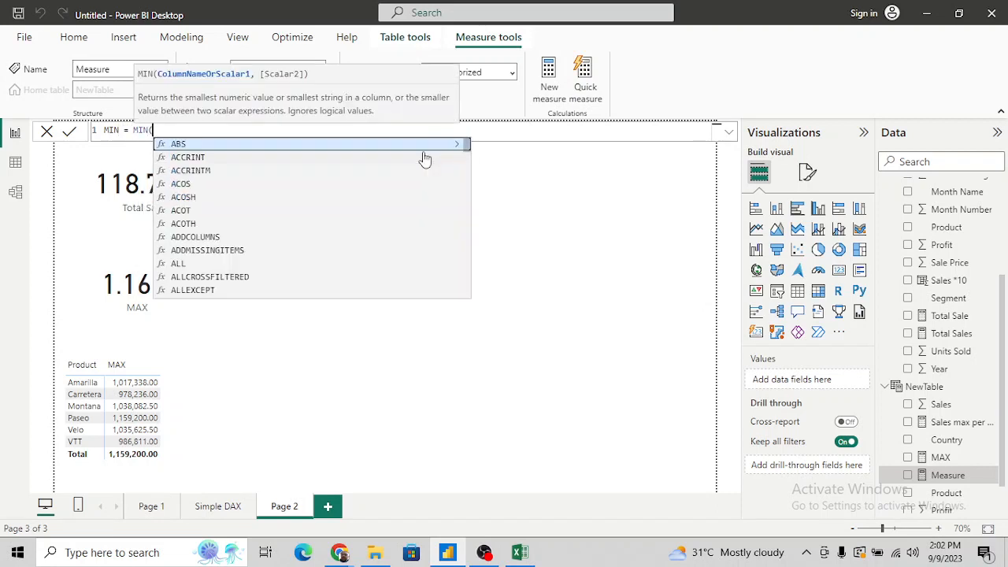
type("sal")
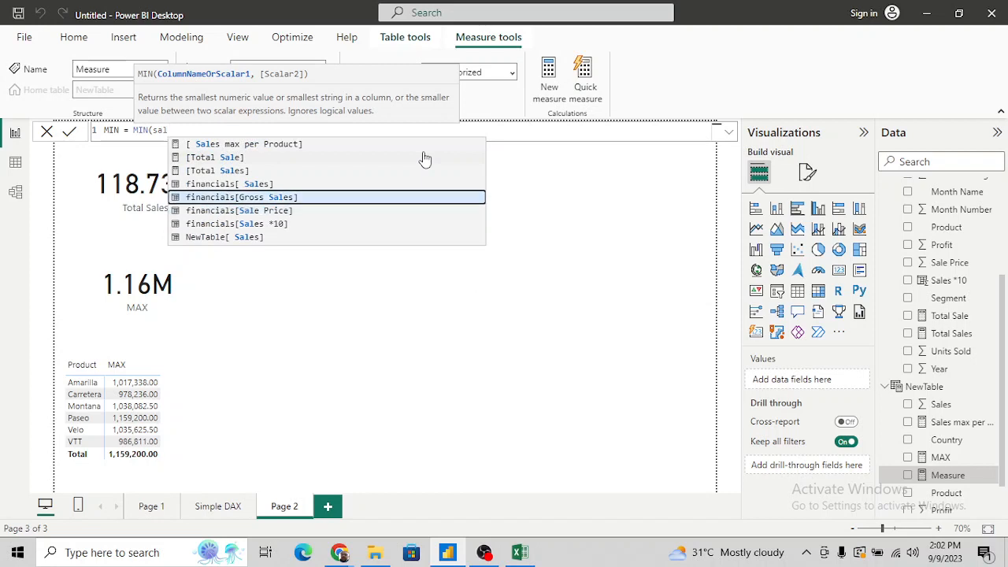
key("Up")
key("Tab")
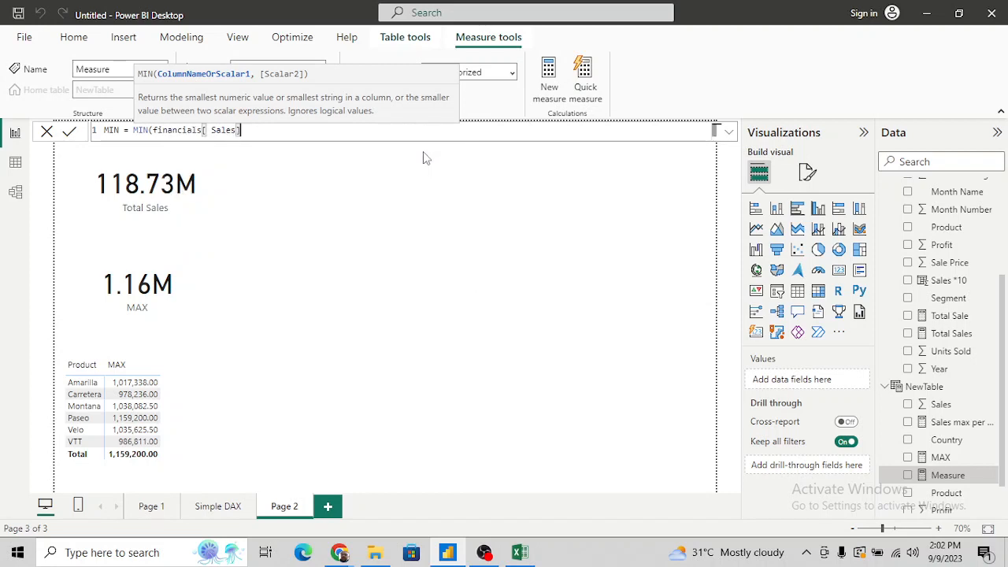
type(")")
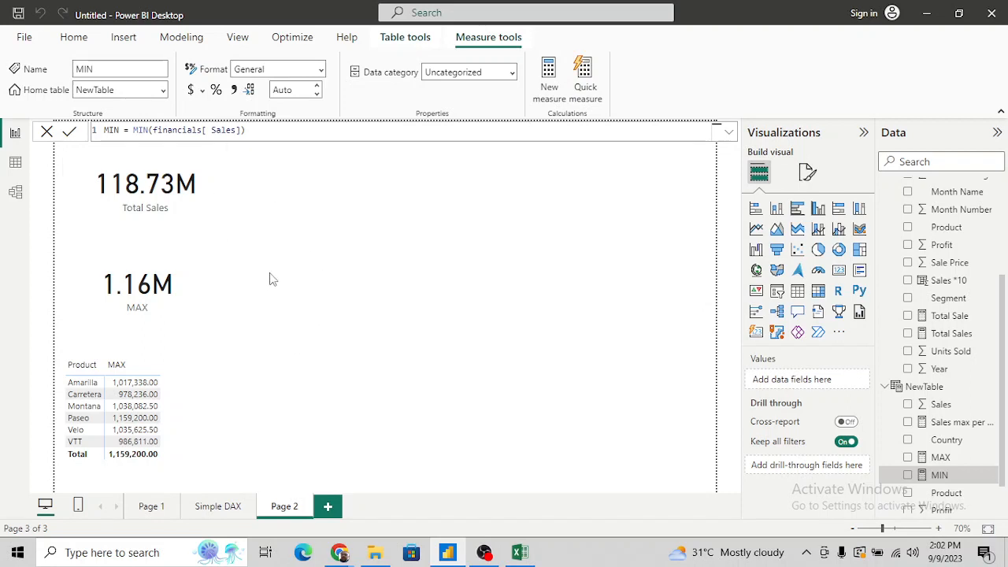
Add a card showing the MIN measure and place it beside the MAX card.
left_click(841, 271)
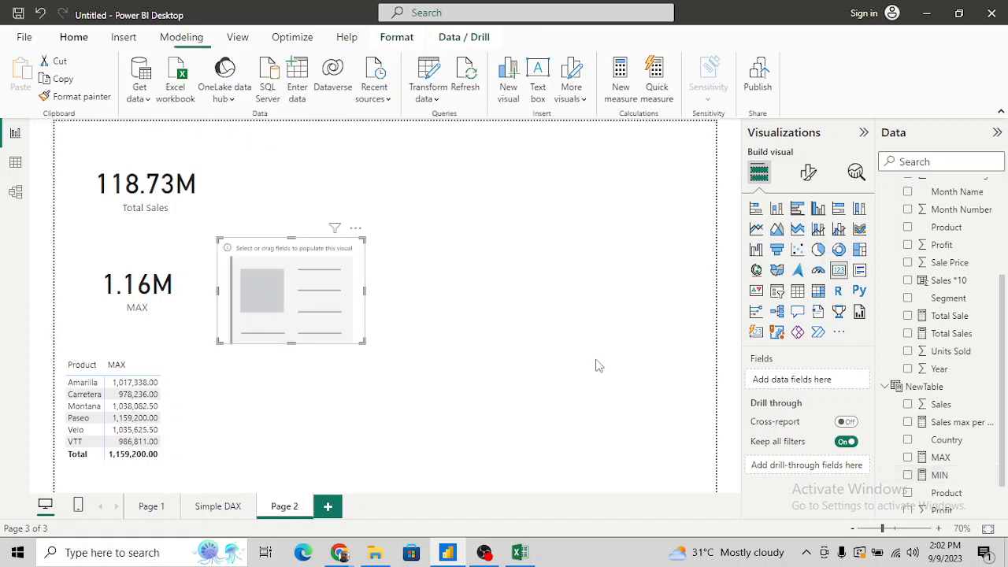
left_click(909, 475)
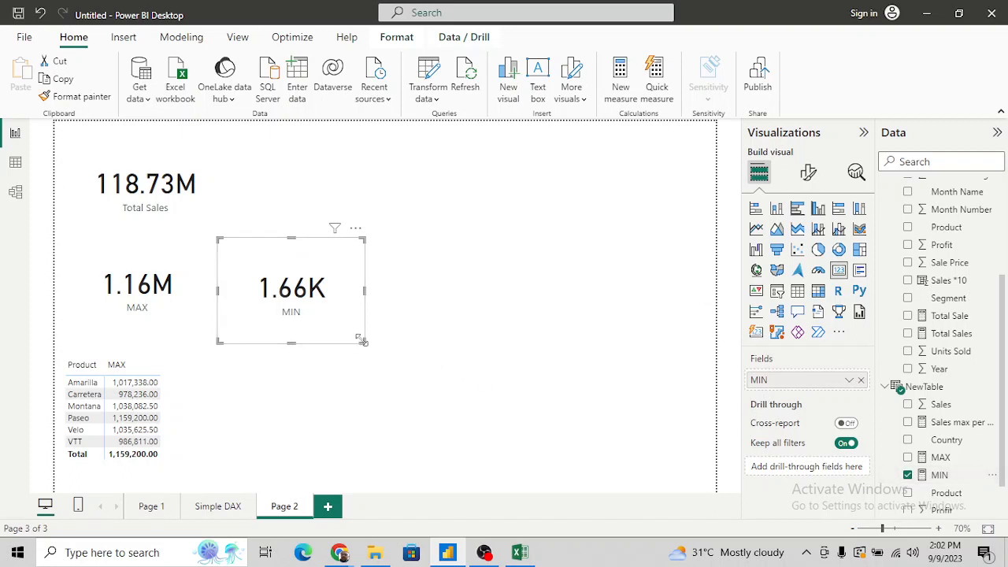
left_click_drag(361, 341, 395, 322)
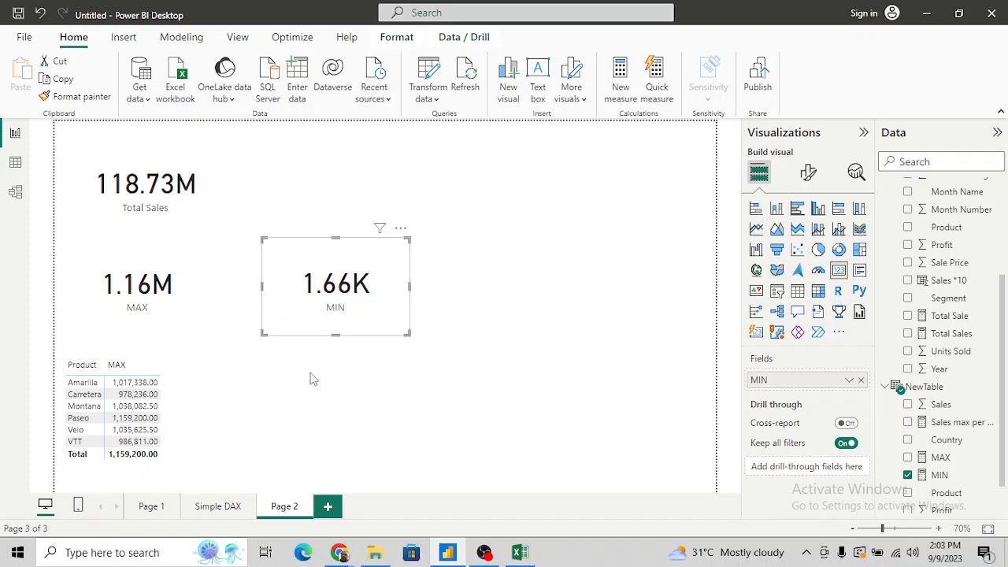
key("Escape")
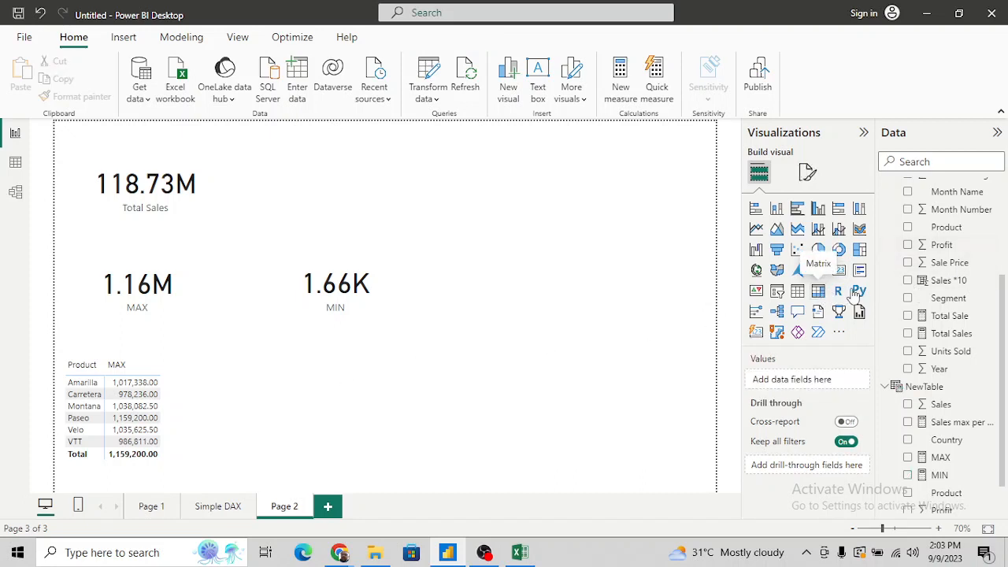
Add a matrix beneath the MIN card with Product from NewTable as rows and MIN as values, and widen it.
left_click(820, 291)
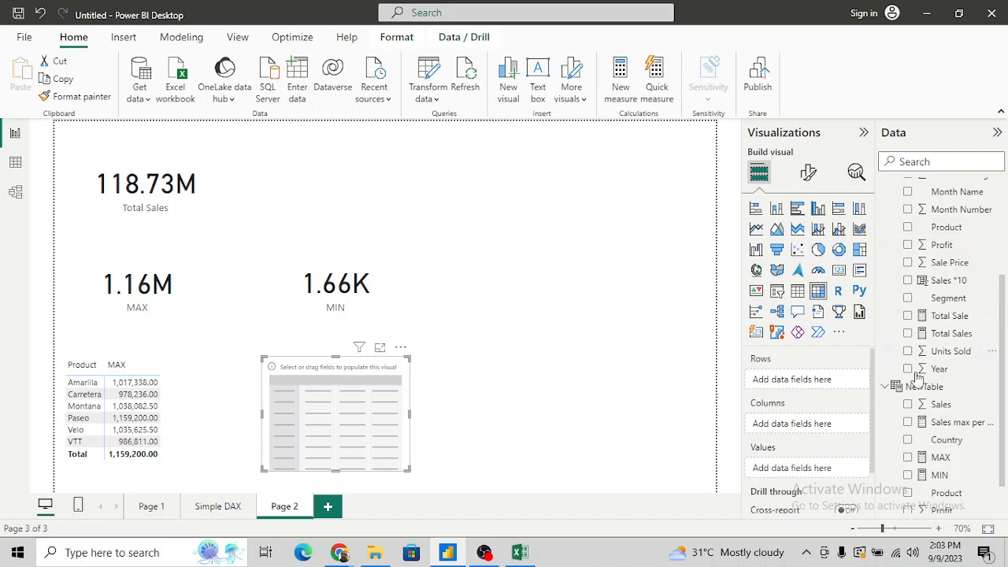
left_click(908, 493)
left_click(909, 476)
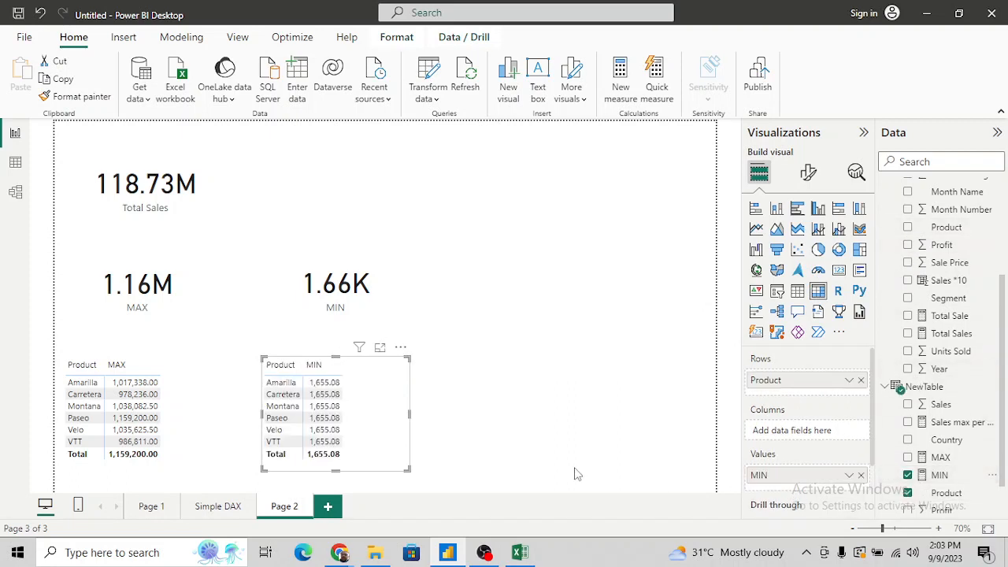
left_click_drag(407, 470, 443, 470)
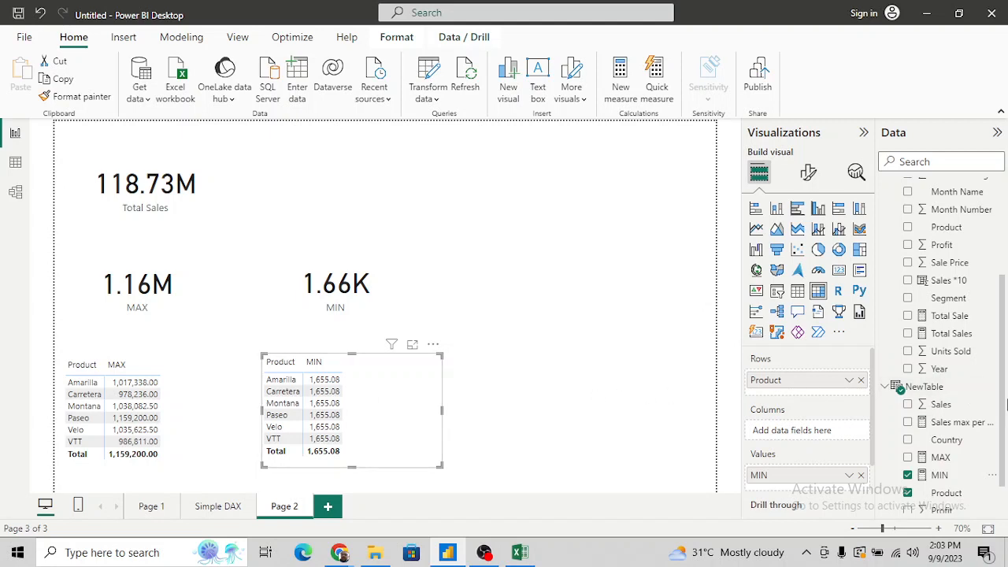
Replace the MIN matrix's row field with Product from the financials table and narrow the matrix slightly.
left_click(937, 476)
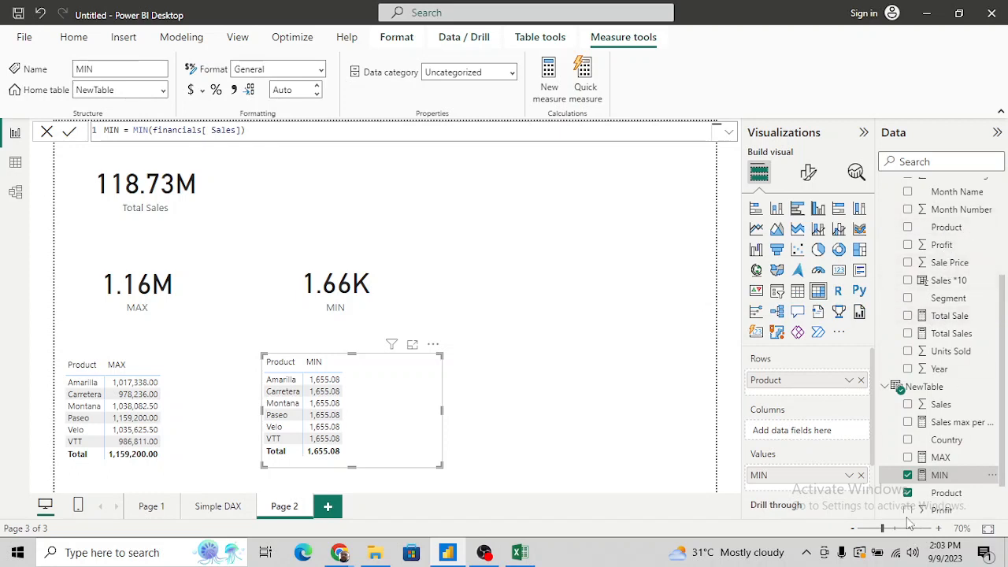
left_click(907, 493)
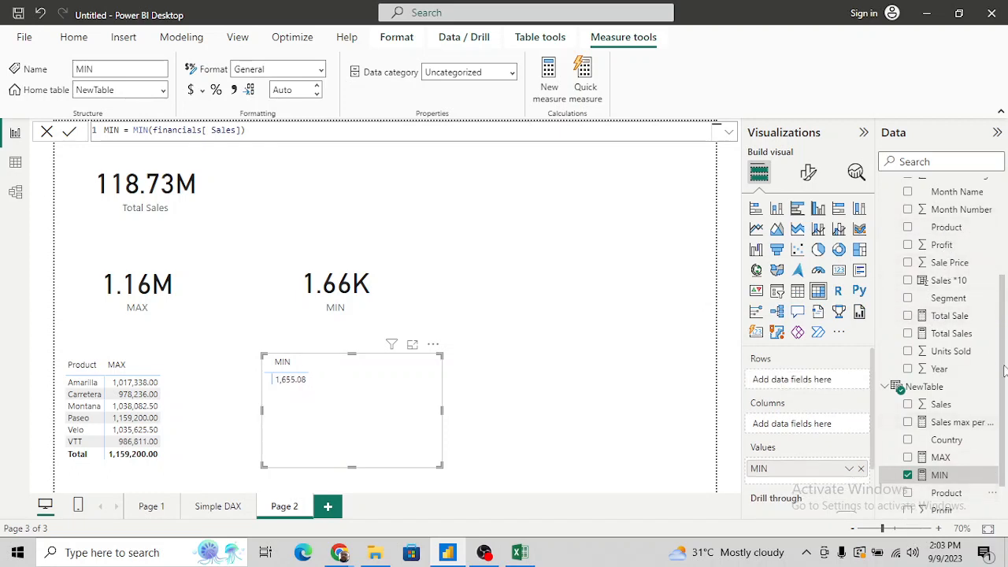
left_click_drag(1004, 370, 1003, 277)
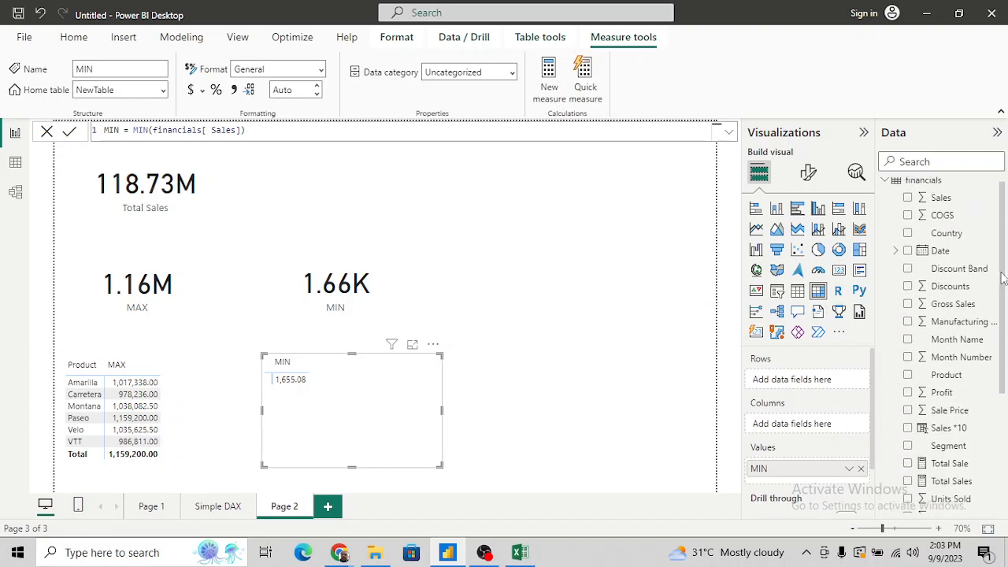
left_click(908, 376)
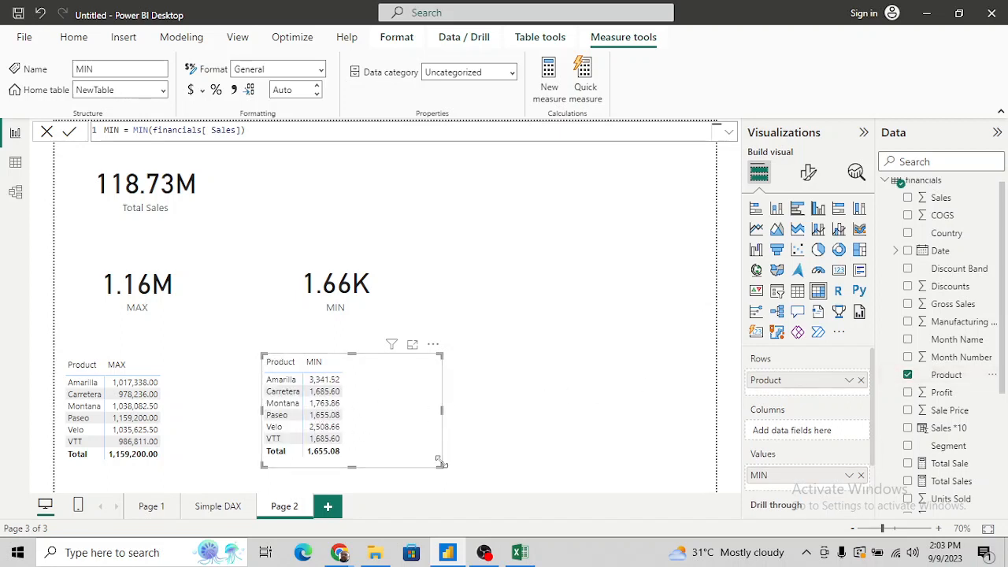
left_click_drag(441, 466, 423, 466)
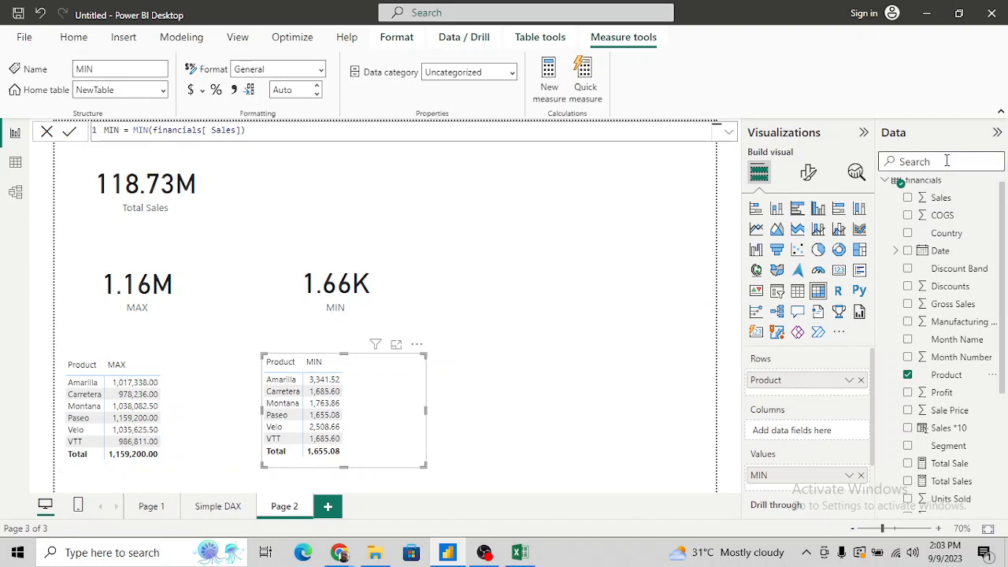
Check the data model for a relationship between financials and NewTable, and return to the report page.
scroll(1003, 199, "up", 1)
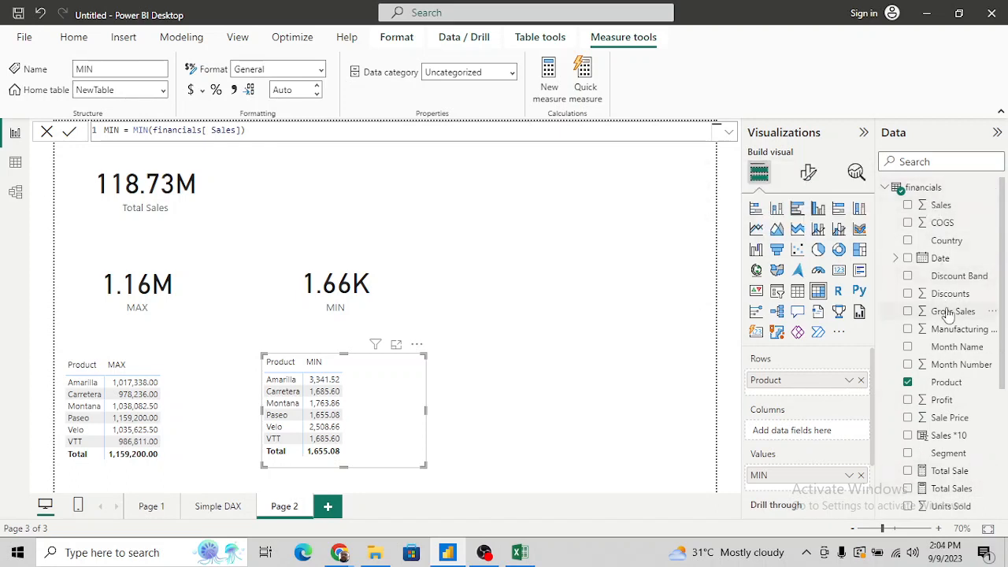
left_click(16, 194)
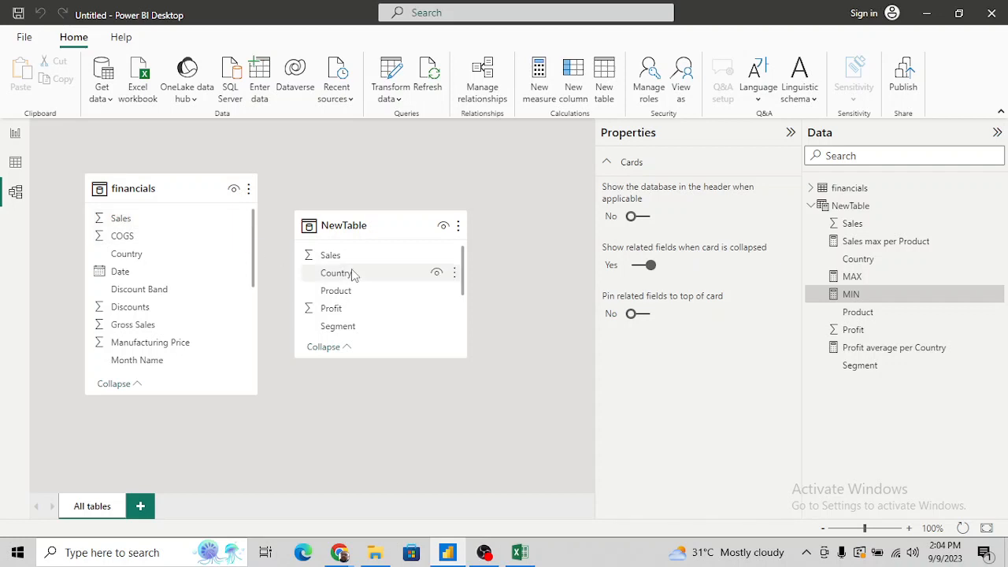
left_click(15, 135)
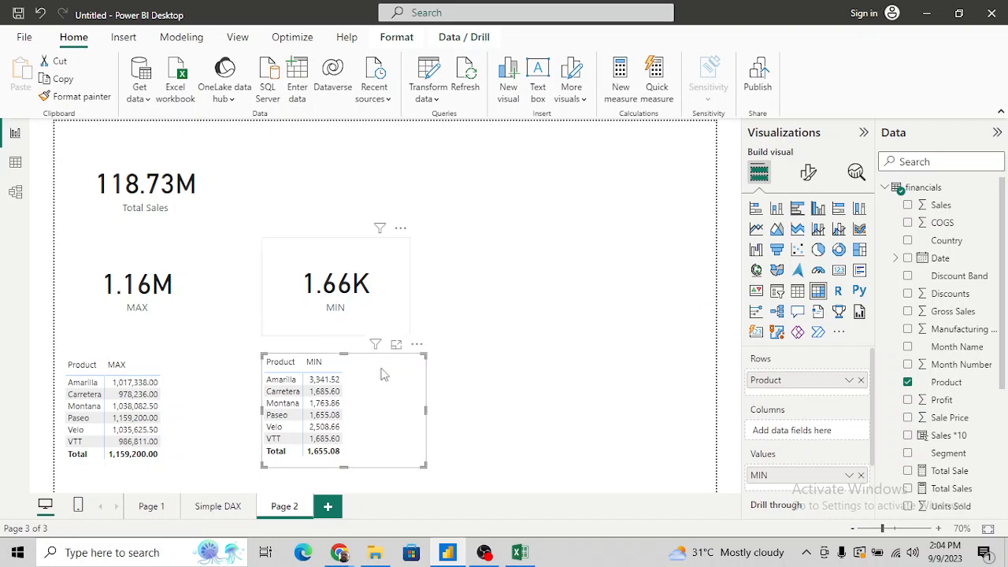
left_click(608, 321)
Switch to the DAX Functions workbook in Excel and enter Done beside Sum, Max and Min on Sheet1.
key("alt+Tab")
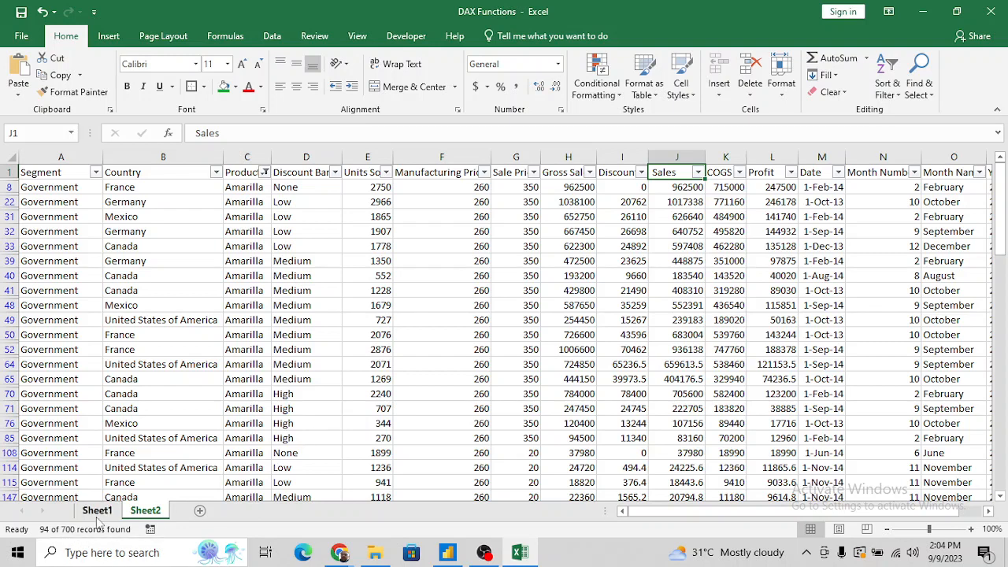
left_click(97, 513)
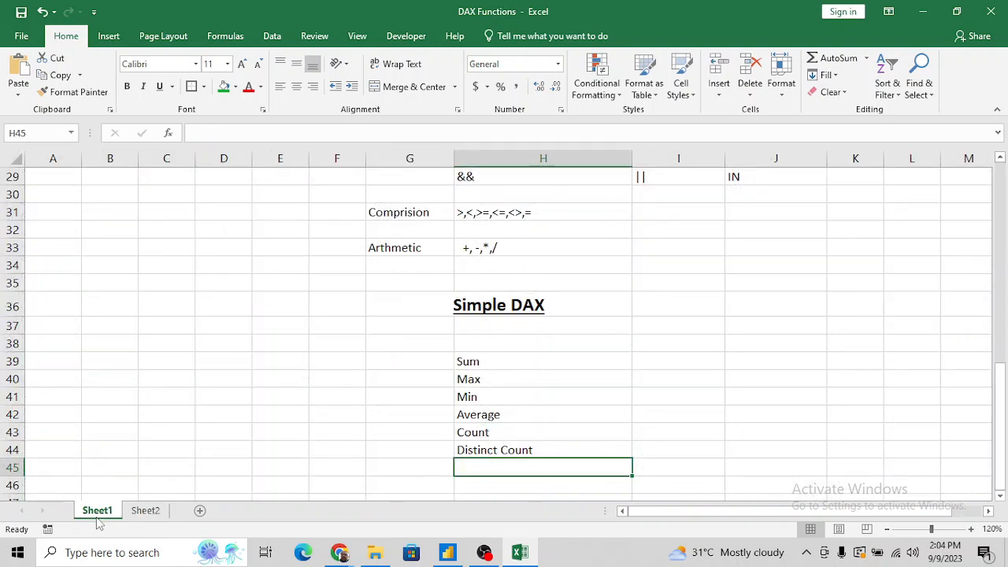
left_click(517, 363)
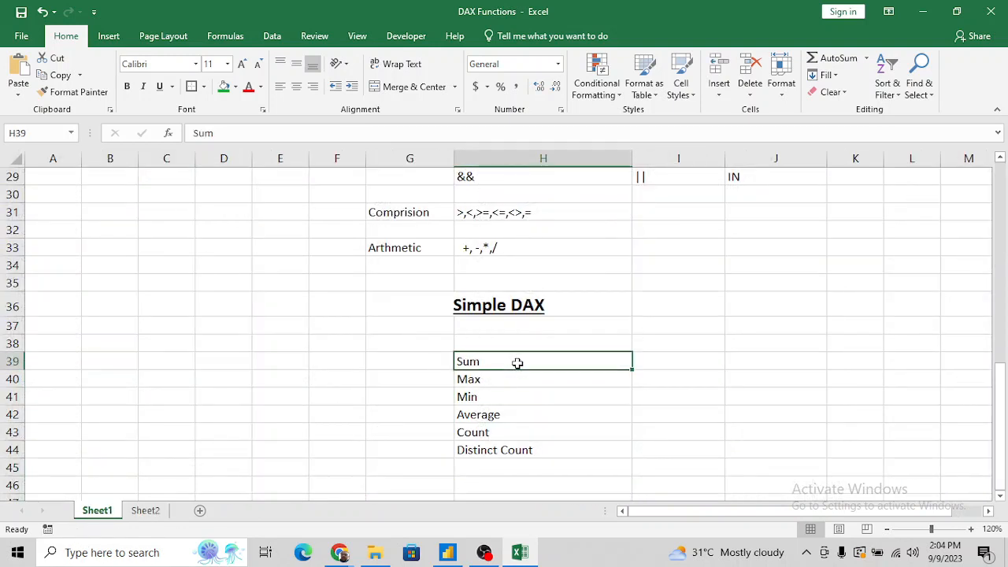
key("Right")
type("Done")
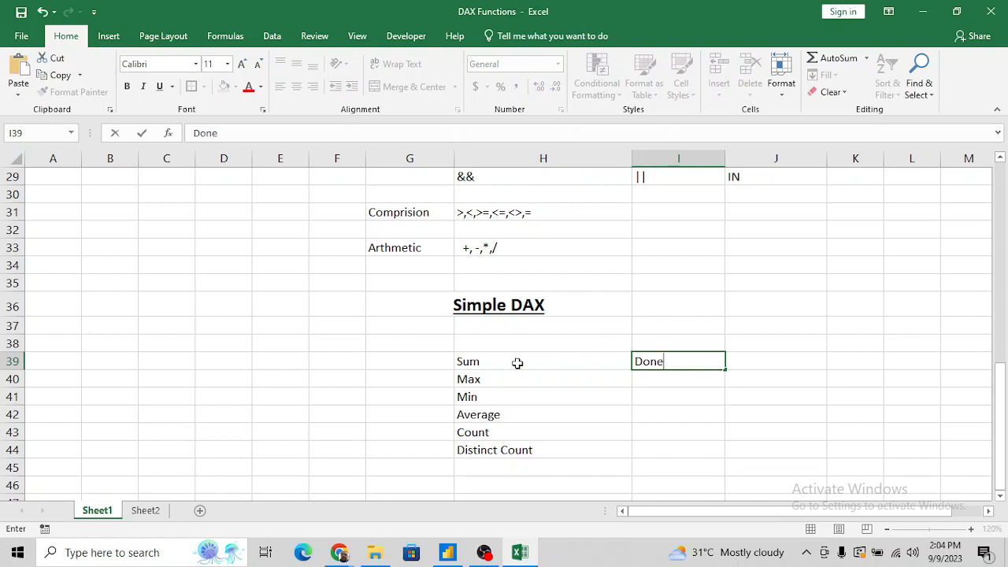
key("Return")
type("Done")
key("Return")
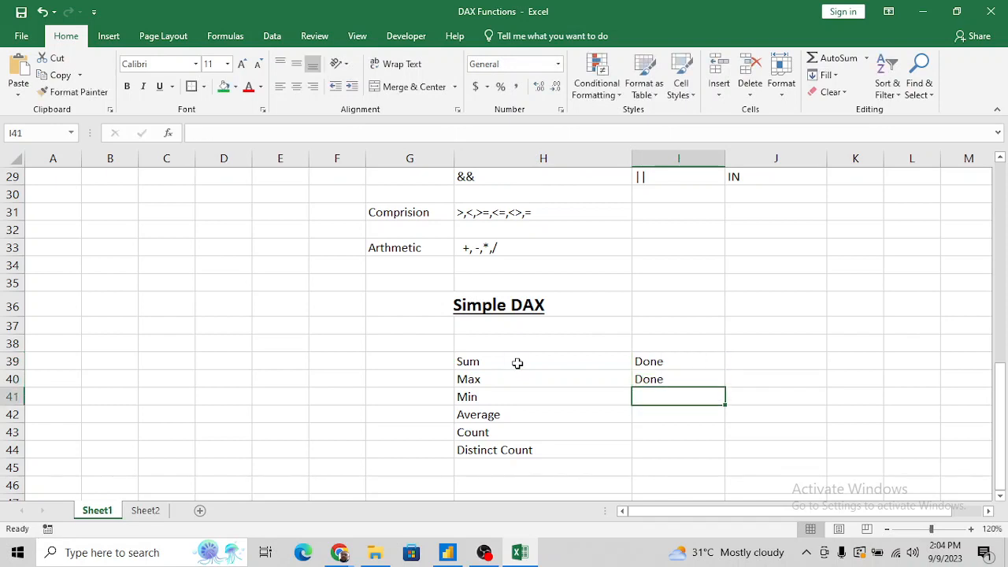
type("Done")
key("Return")
key("Left")
key("Left")
key("Right")
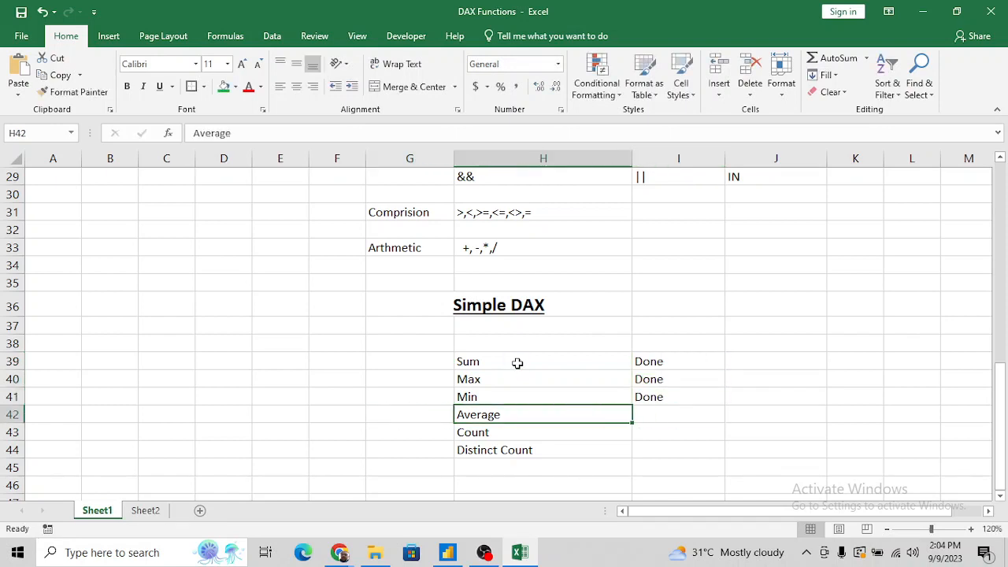
key("Right")
Switch back to Power BI Desktop and create the measure Average = AVERAGE(financials[ Sales]) in NewTable.
key("alt+Tab")
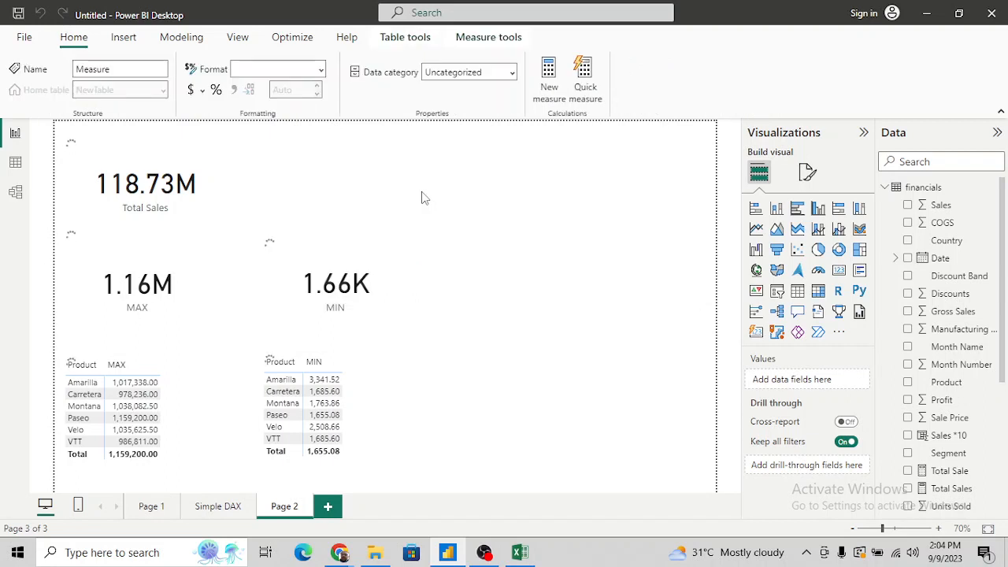
left_click(294, 133)
key("ctrl+shift+Left")
type("Average =")
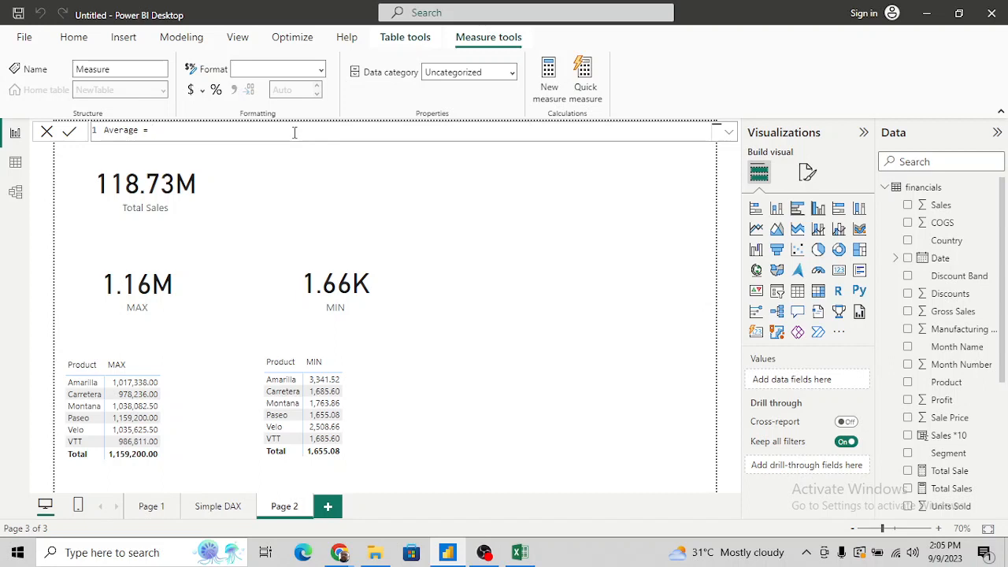
type("ave")
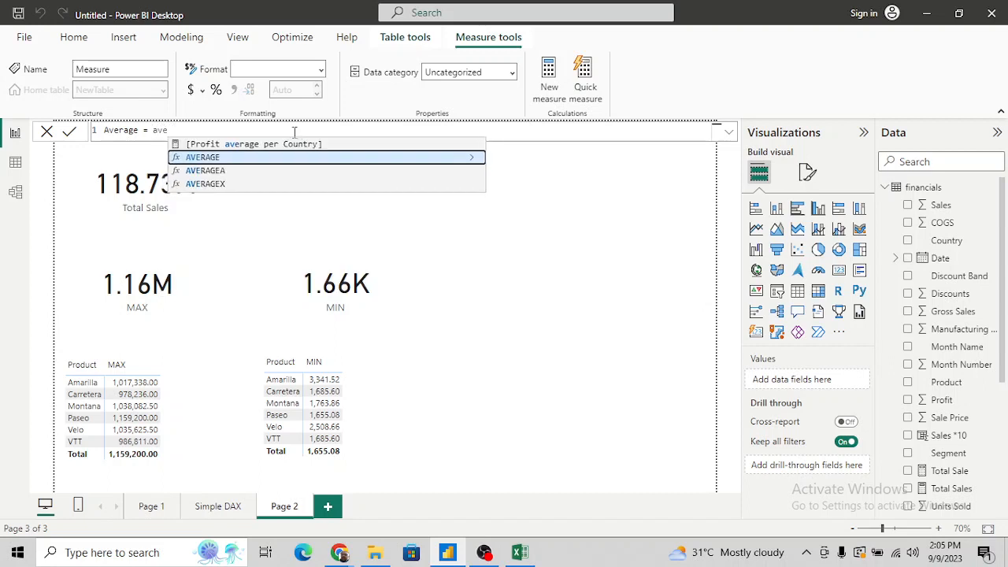
key("Tab")
key("Down")
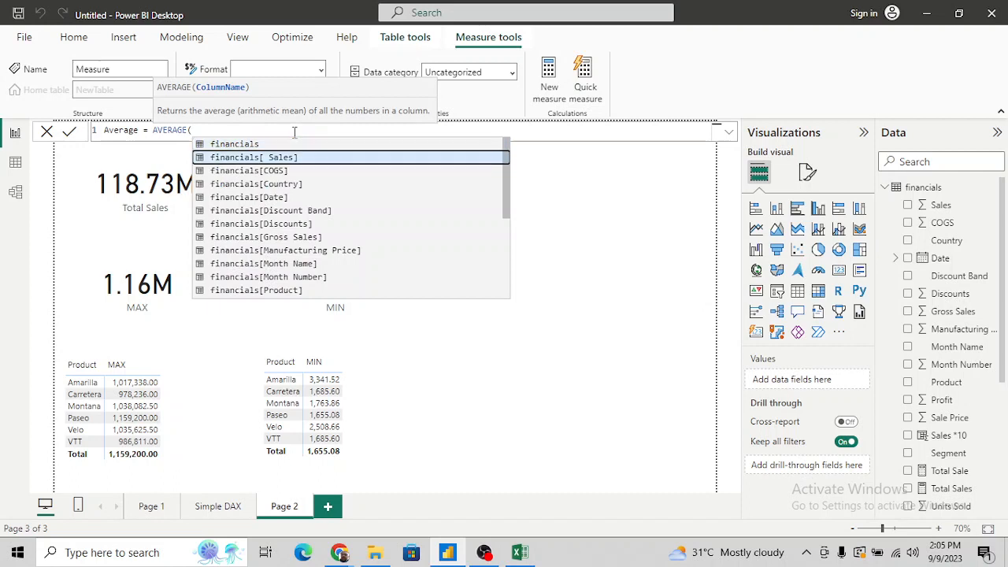
key("Tab")
type("))")
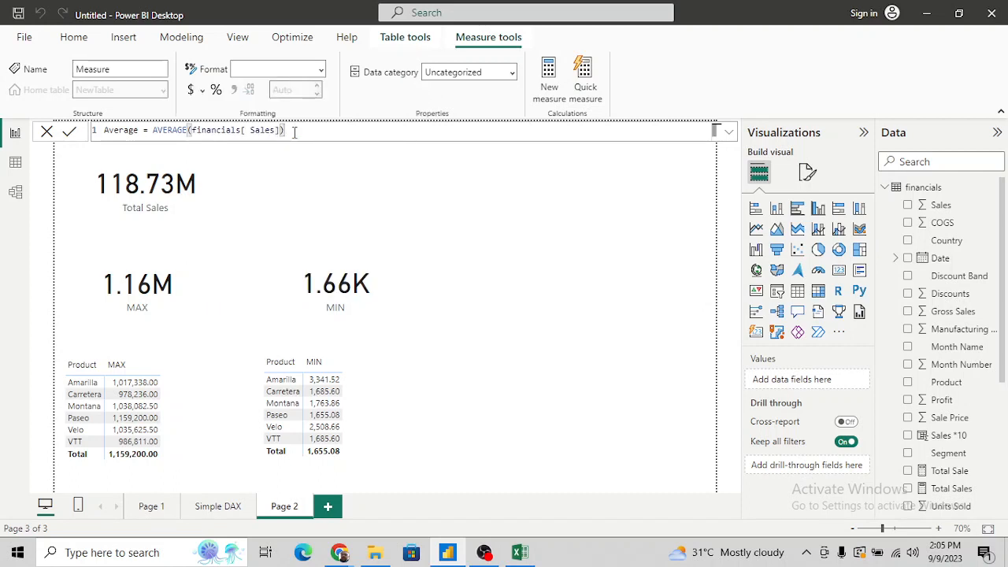
key("Return")
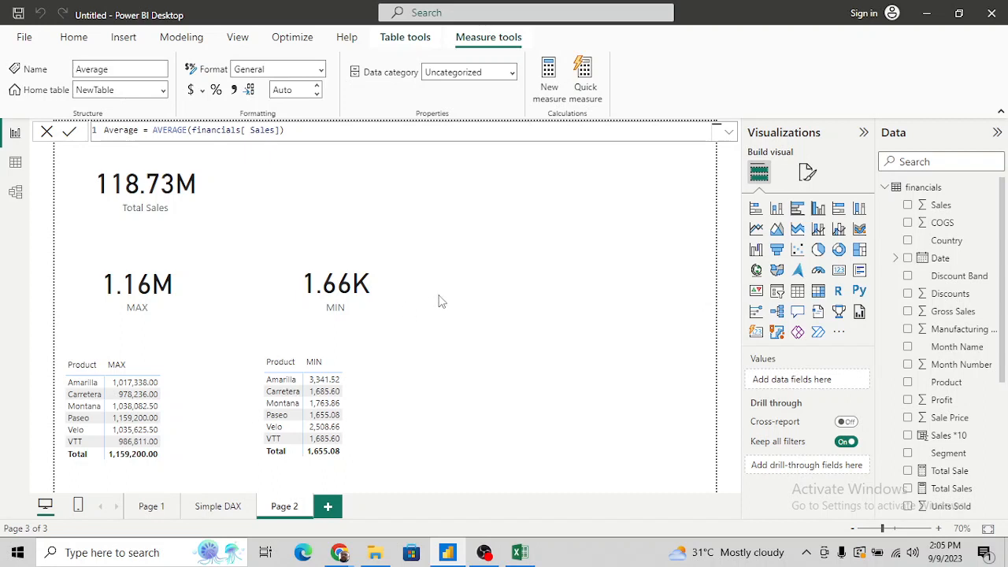
Add a card visual showing the Average measure from NewTable.
left_click(472, 298)
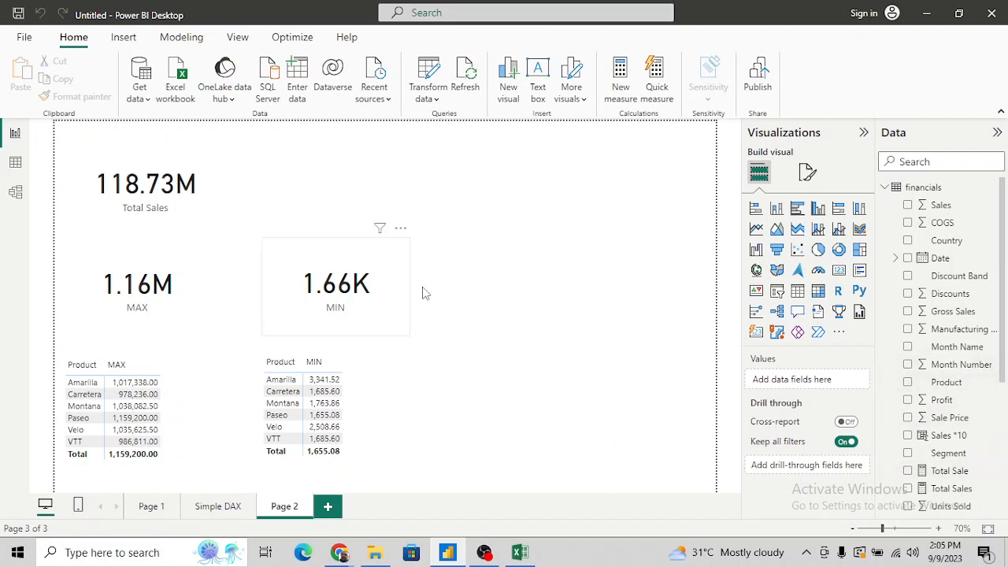
left_click(839, 270)
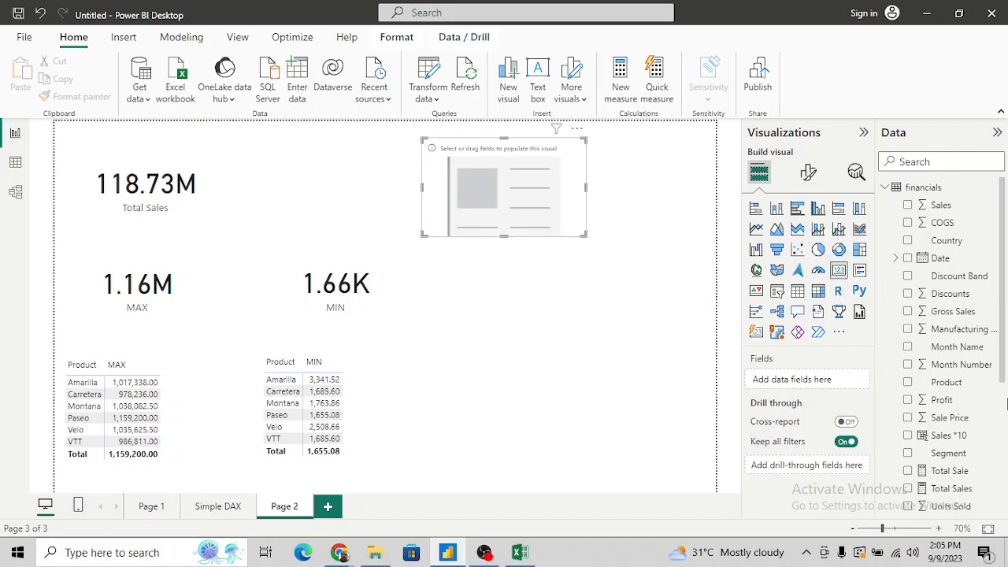
scroll(1001, 428, "down", 5)
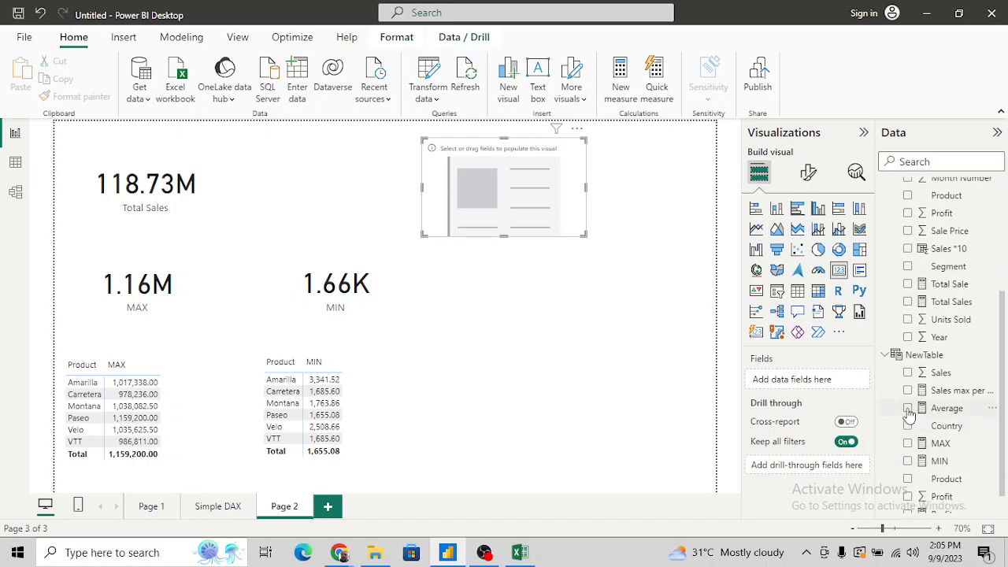
left_click(907, 195)
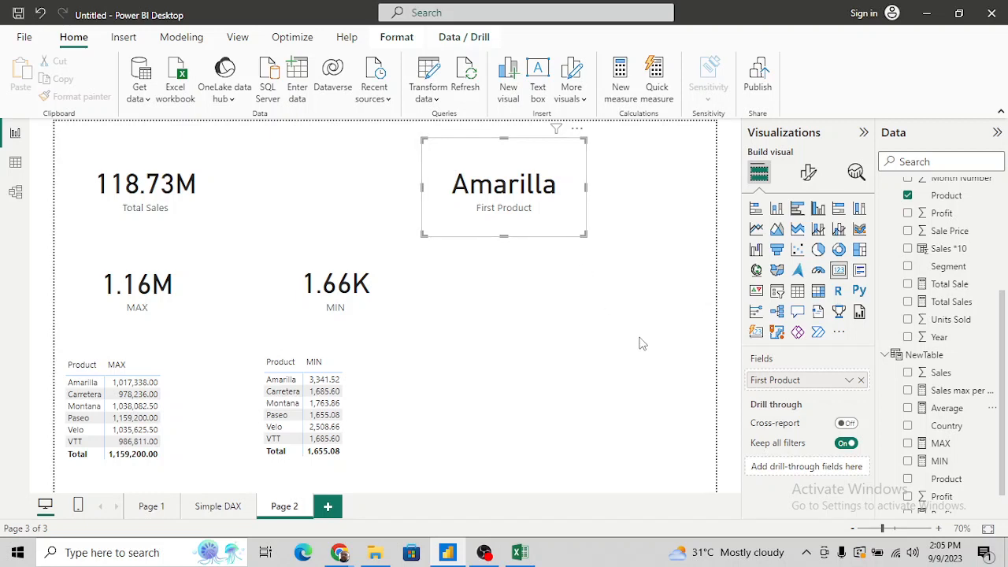
left_click(908, 196)
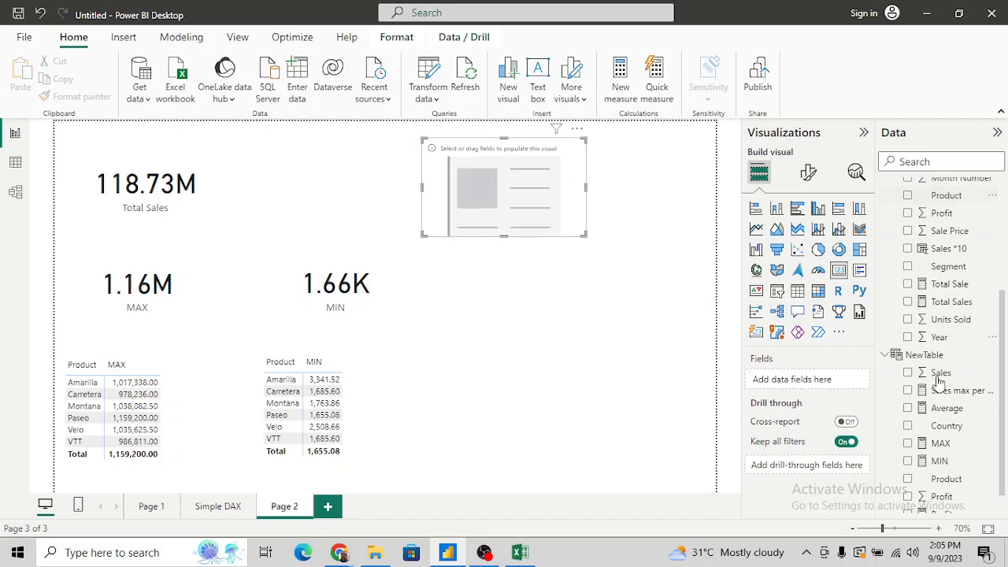
left_click(908, 408)
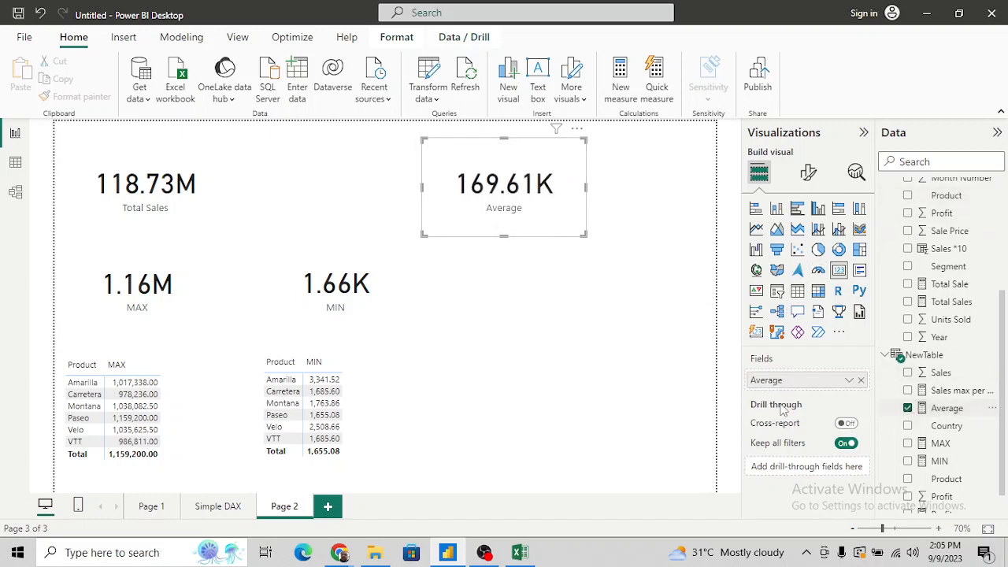
Narrow the matrix showing MIN by Product and convert it to a table visual.
left_click(379, 390)
left_click_drag(426, 411, 402, 411)
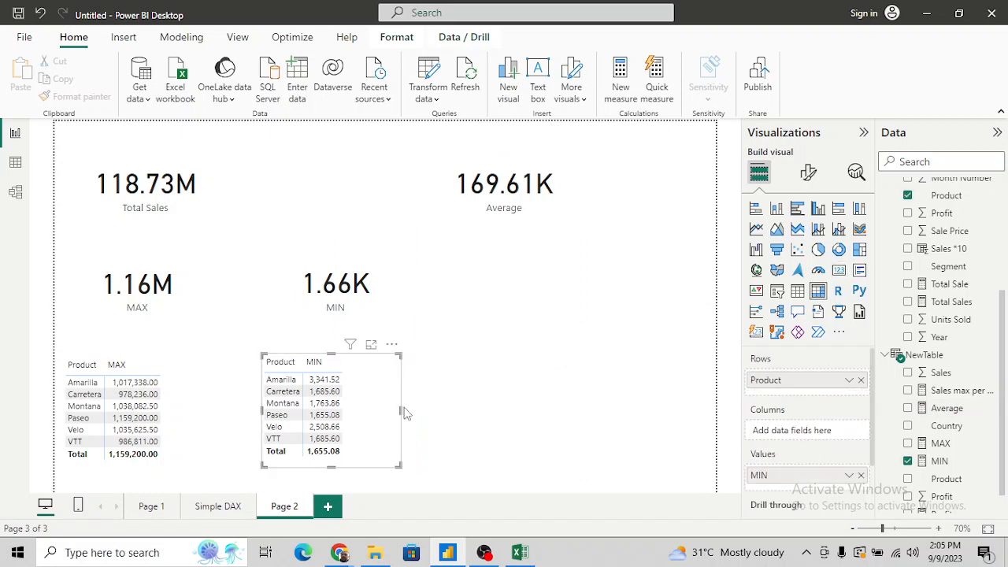
left_click(797, 293)
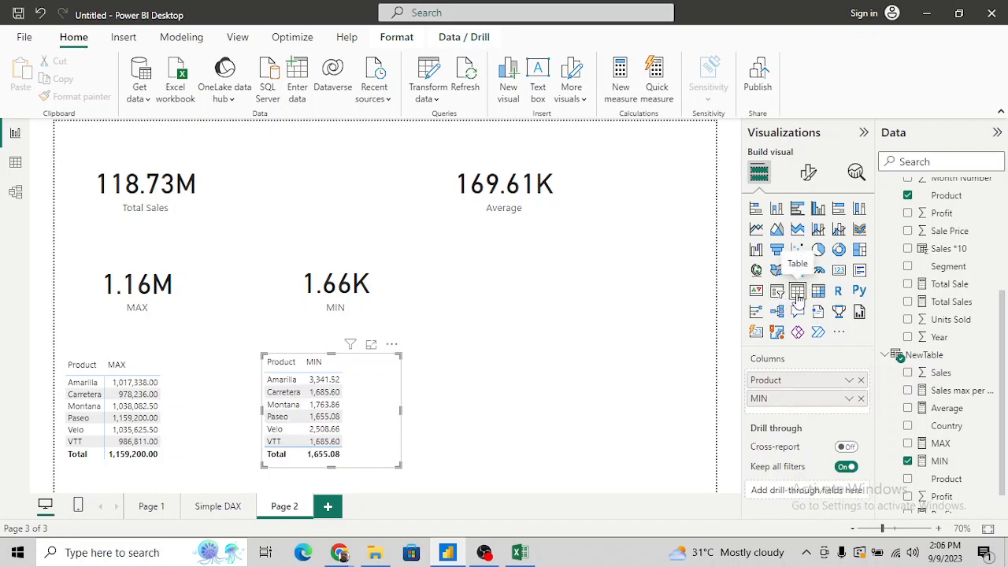
left_click(496, 390)
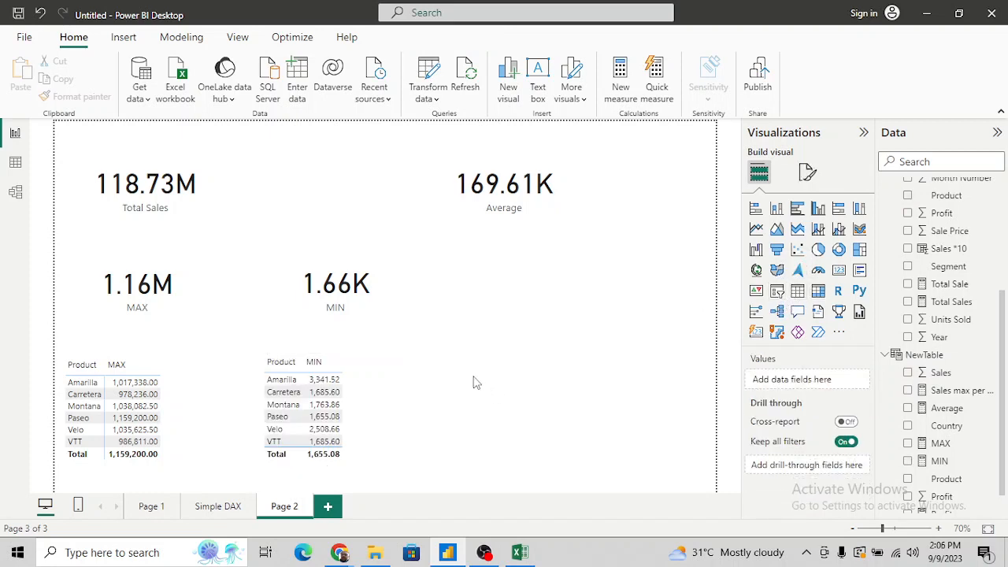
Add a table with Product from financials and the Average measure beside the MIN table, and nudge it slightly upward.
left_click(798, 291)
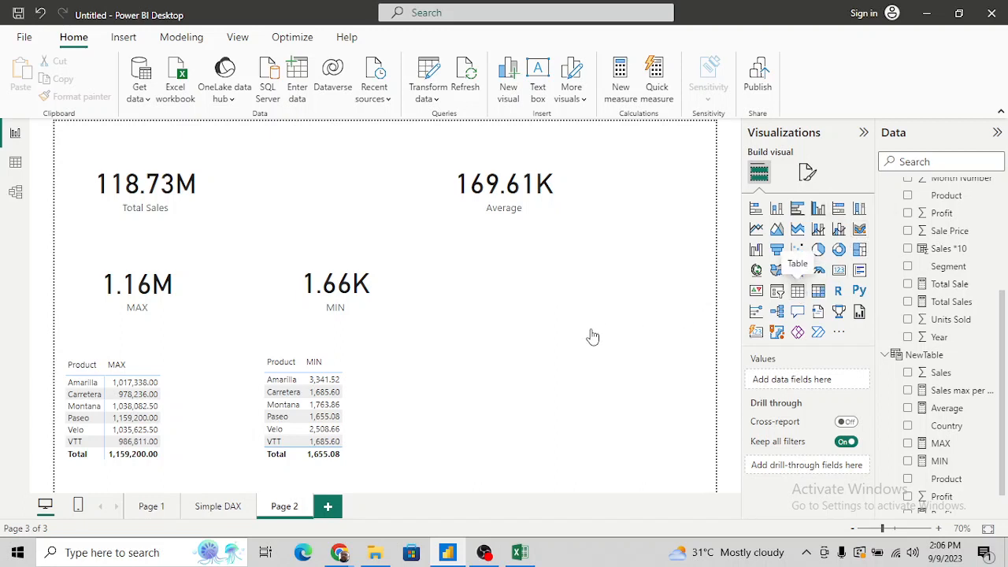
left_click(908, 195)
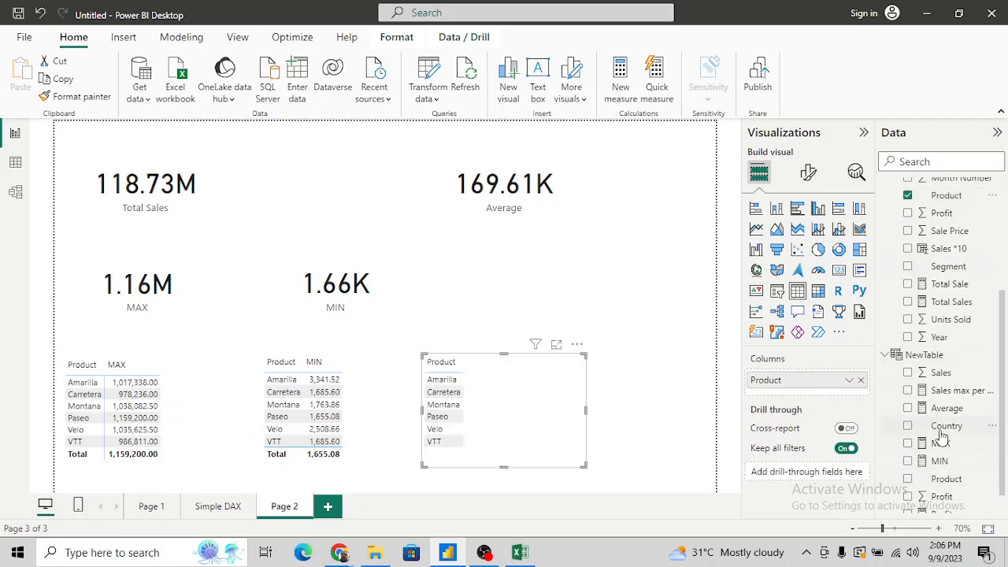
left_click(908, 408)
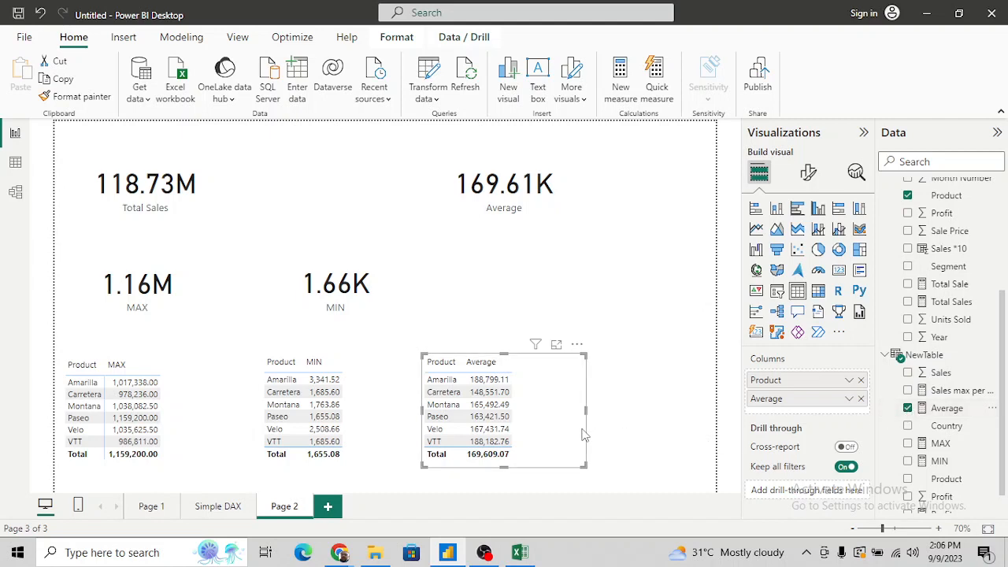
left_click_drag(555, 427, 560, 409)
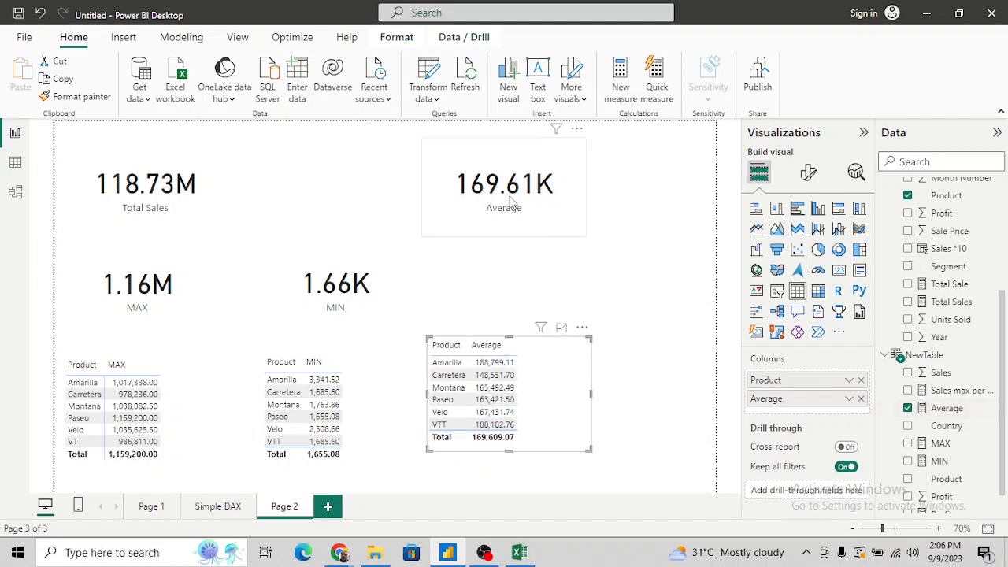
Move the Average card down above its table, then make it shorter and slightly wider with its label still showing.
left_click_drag(477, 221, 466, 286)
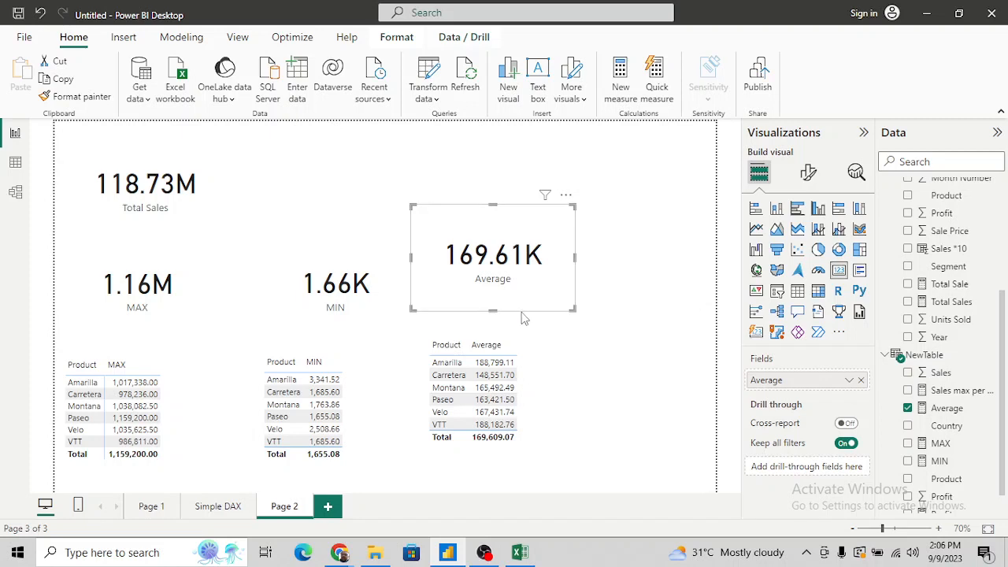
left_click(524, 317)
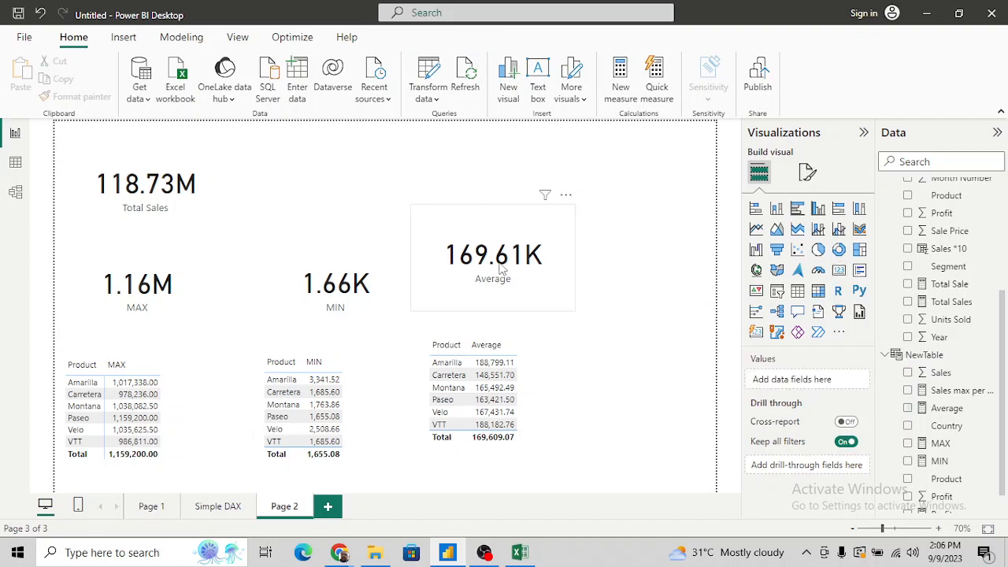
left_click(494, 221)
left_click_drag(493, 206, 494, 272)
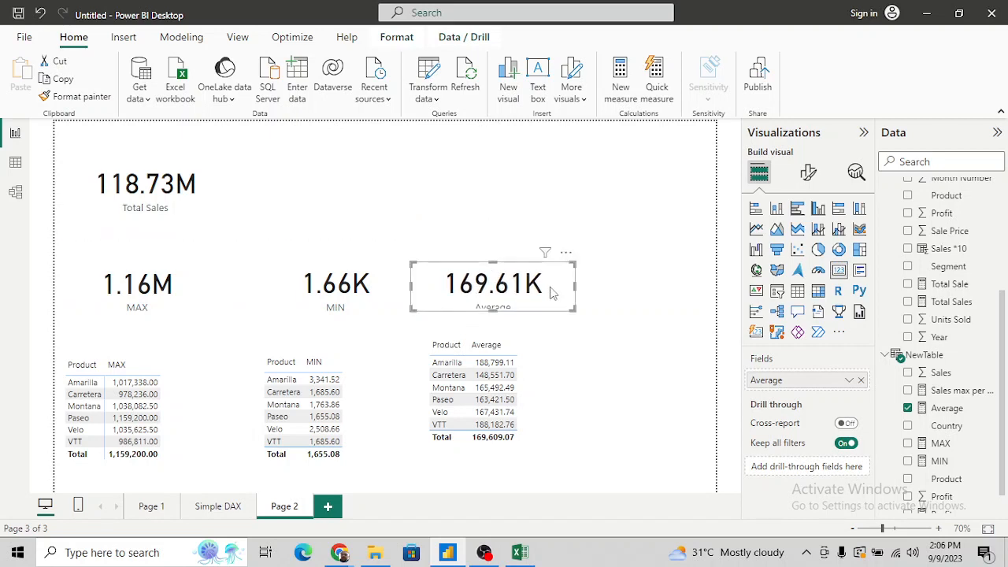
left_click_drag(575, 287, 593, 288)
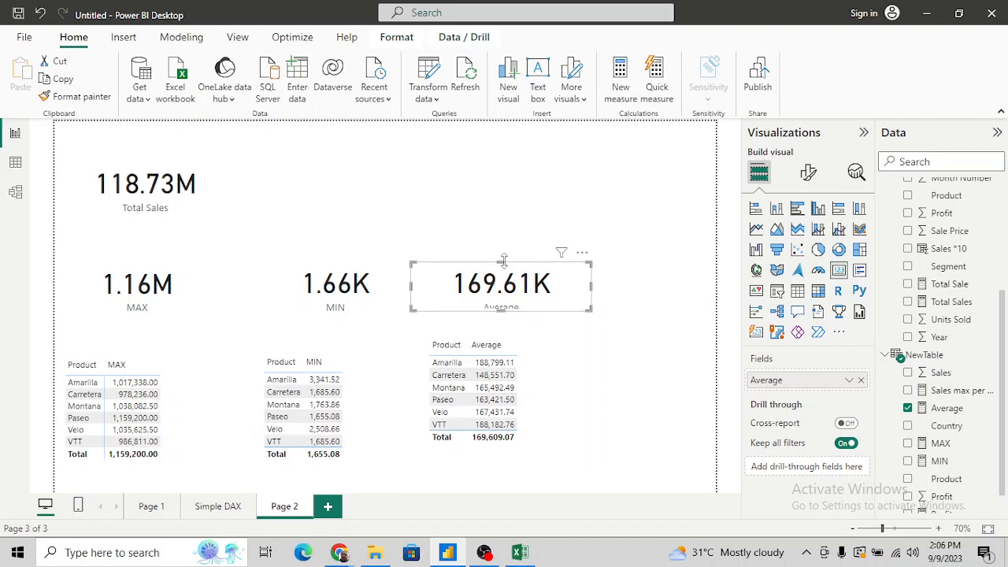
left_click_drag(504, 260, 504, 244)
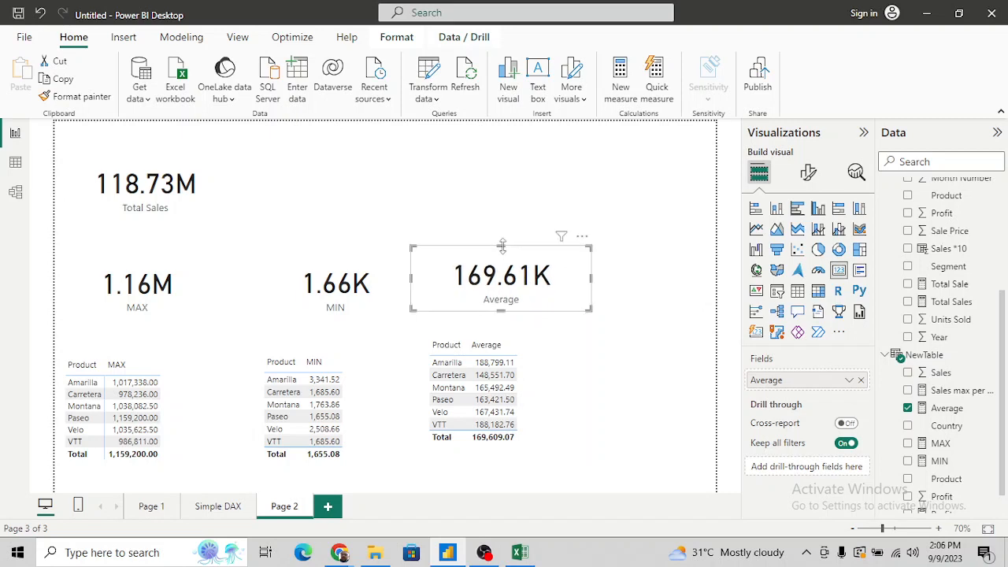
Align the MAX, MIN and Average cards to their middle and distribute them horizontally.
left_click(384, 282)
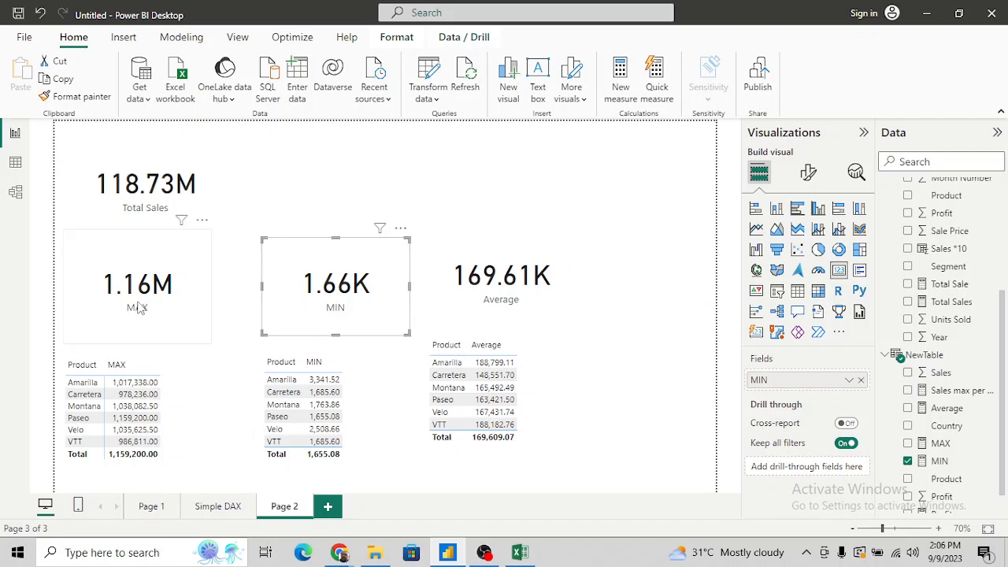
left_click(181, 318)
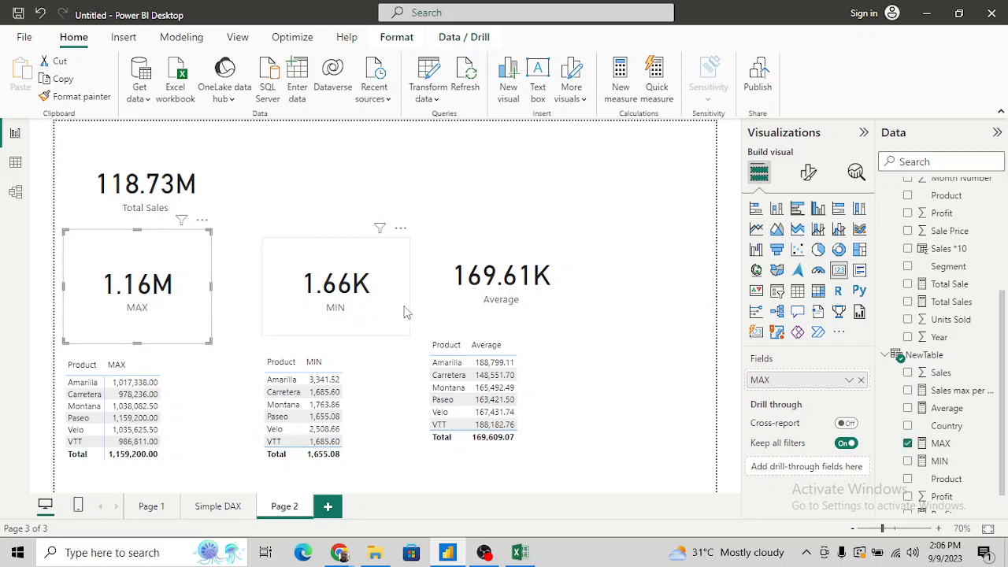
left_click(405, 312, "ctrl")
left_click(516, 309, "ctrl")
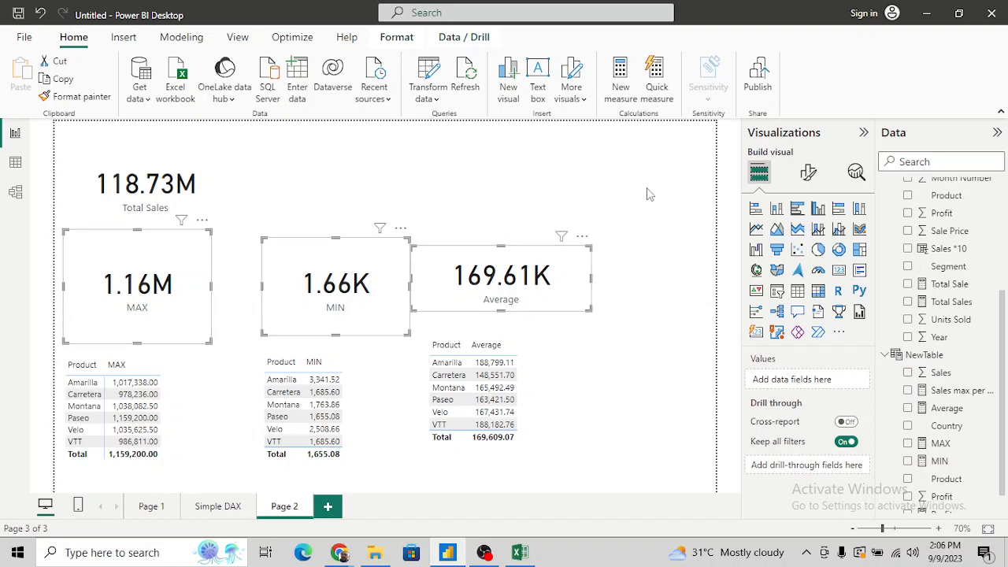
left_click(237, 38)
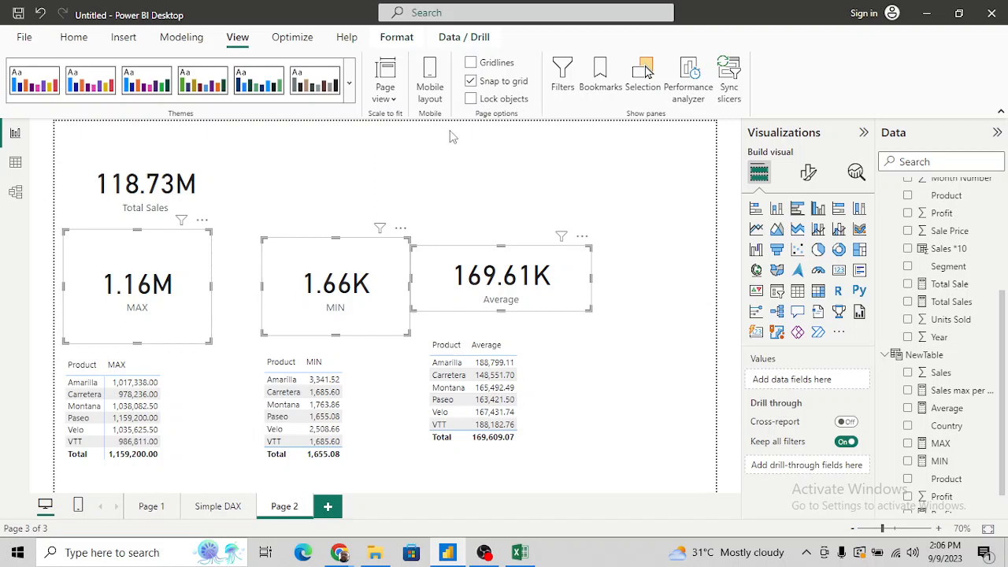
left_click(304, 39)
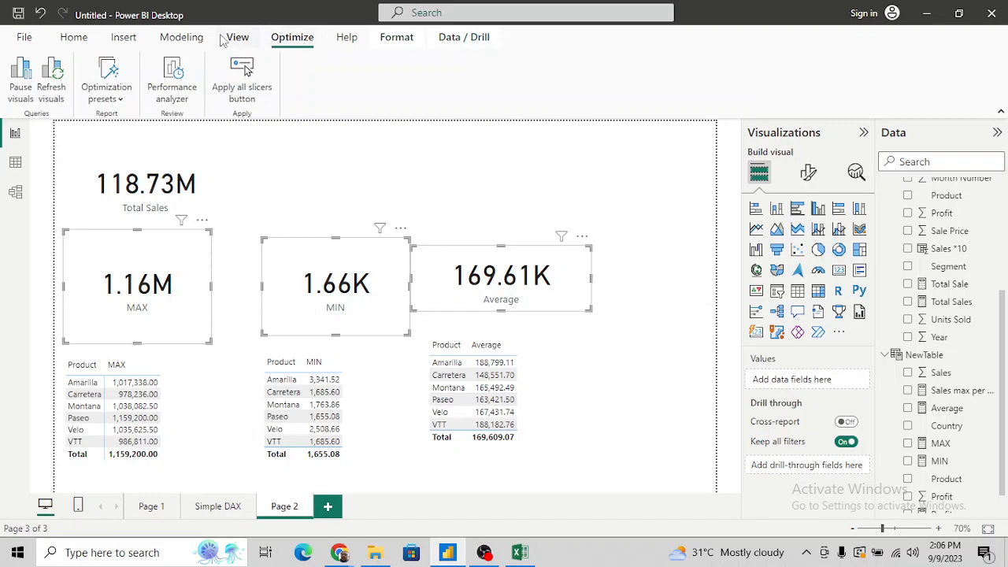
left_click(391, 39)
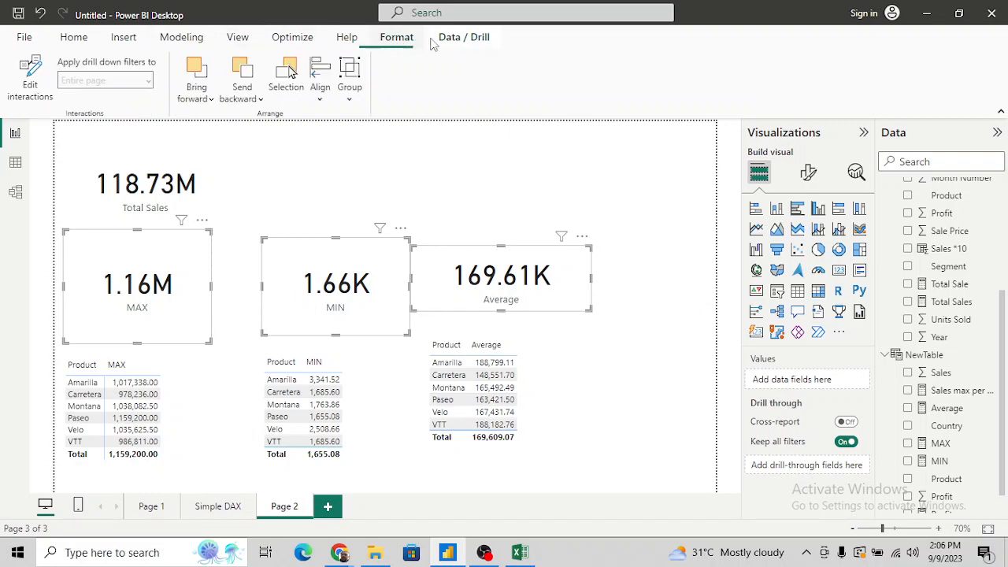
left_click(319, 98)
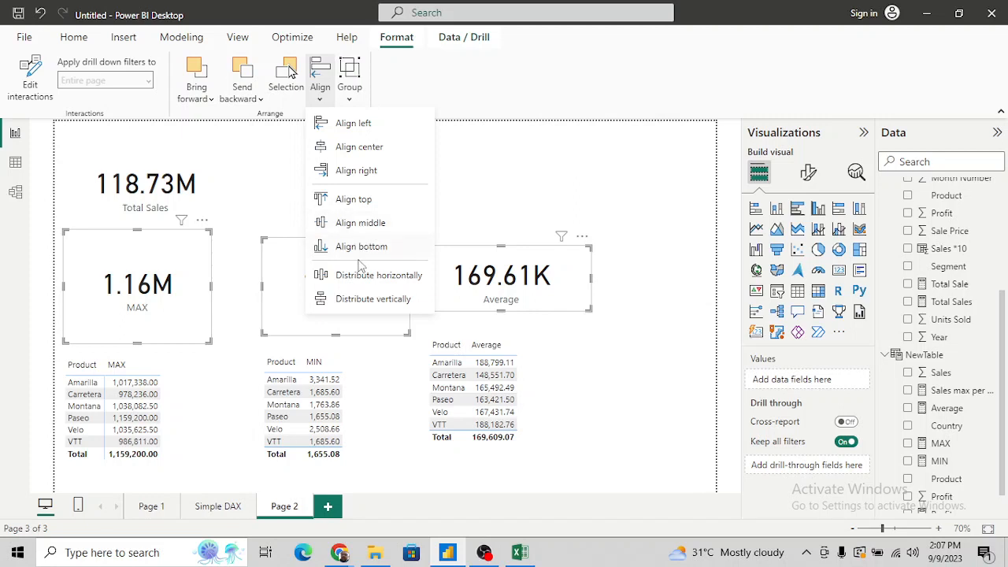
left_click(355, 226)
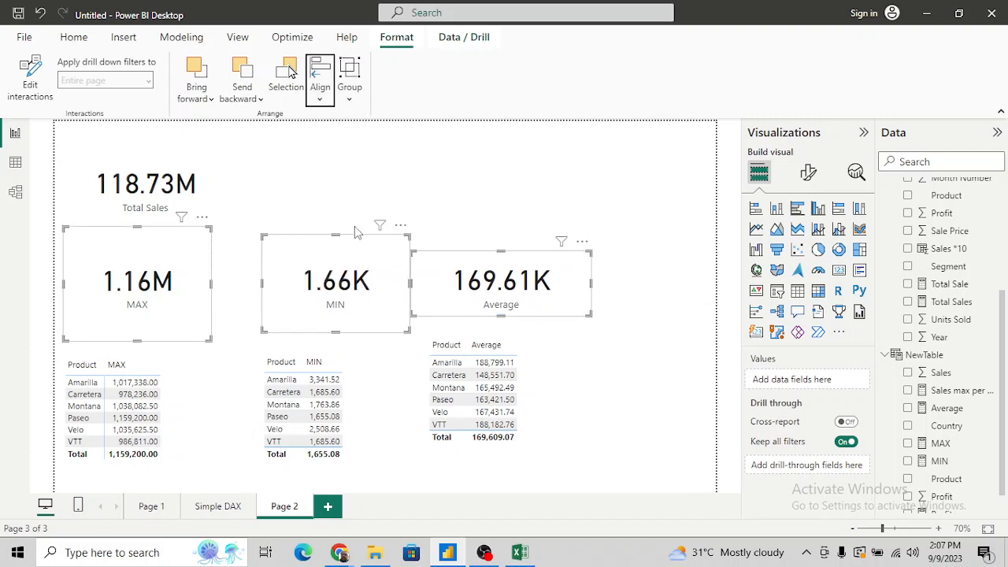
left_click(321, 95)
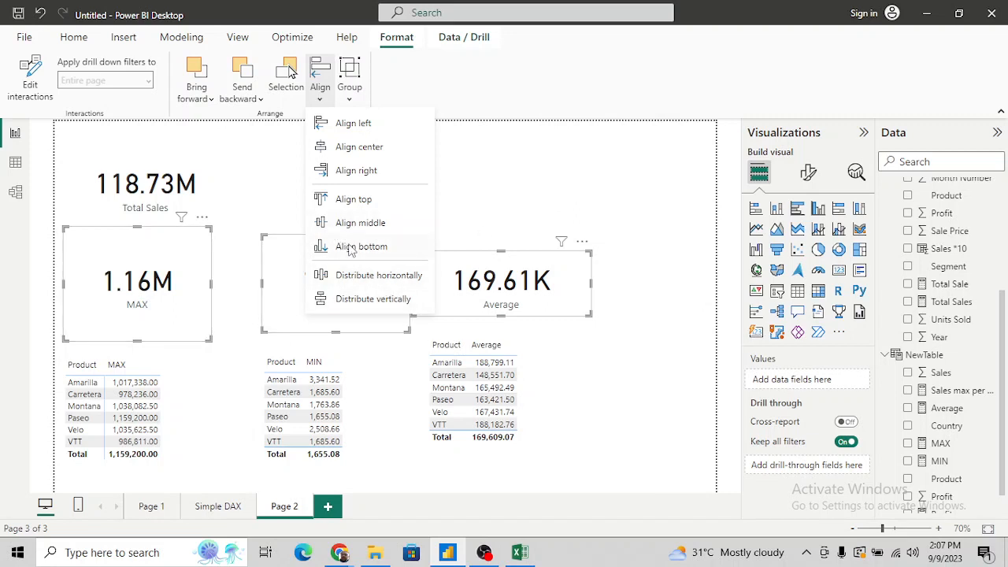
left_click(353, 281)
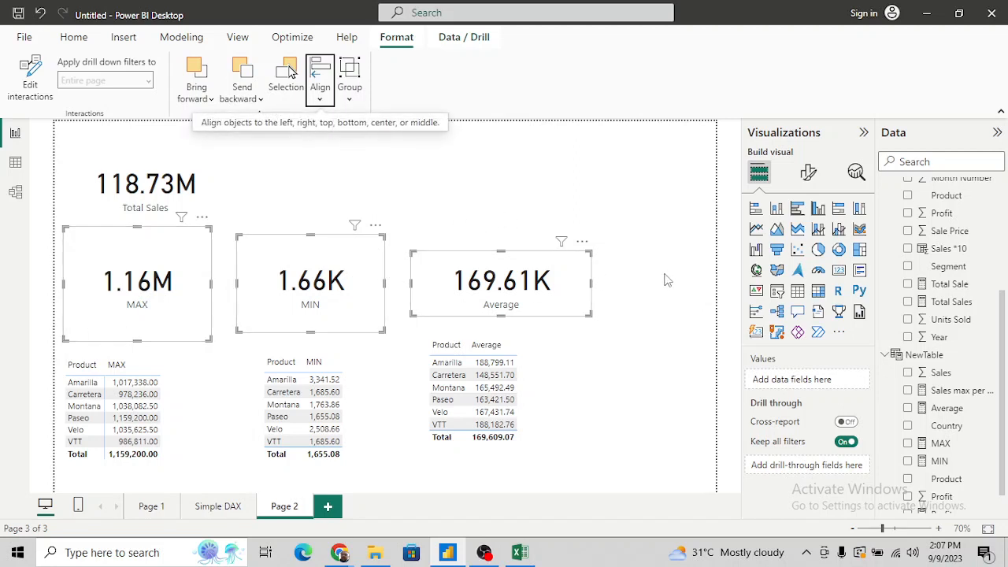
Set the height of the MAX, MIN and Average cards to 200 and their width to 300.
left_click(809, 175)
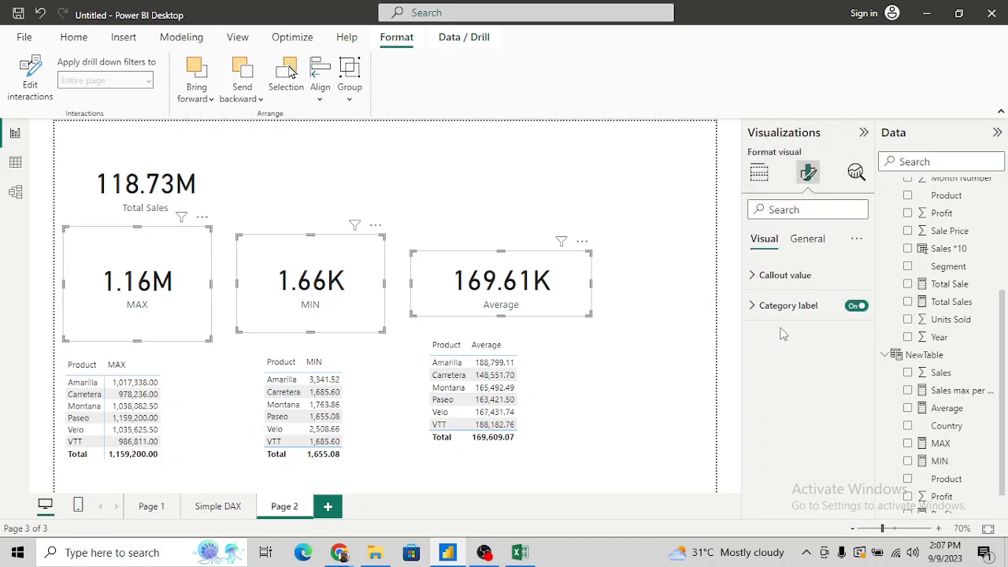
left_click(811, 240)
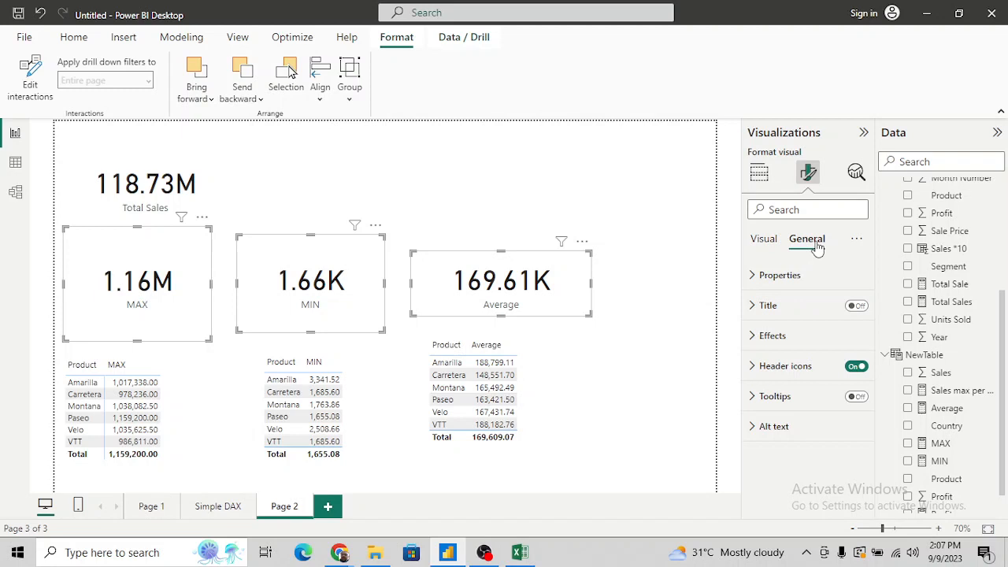
left_click(754, 279)
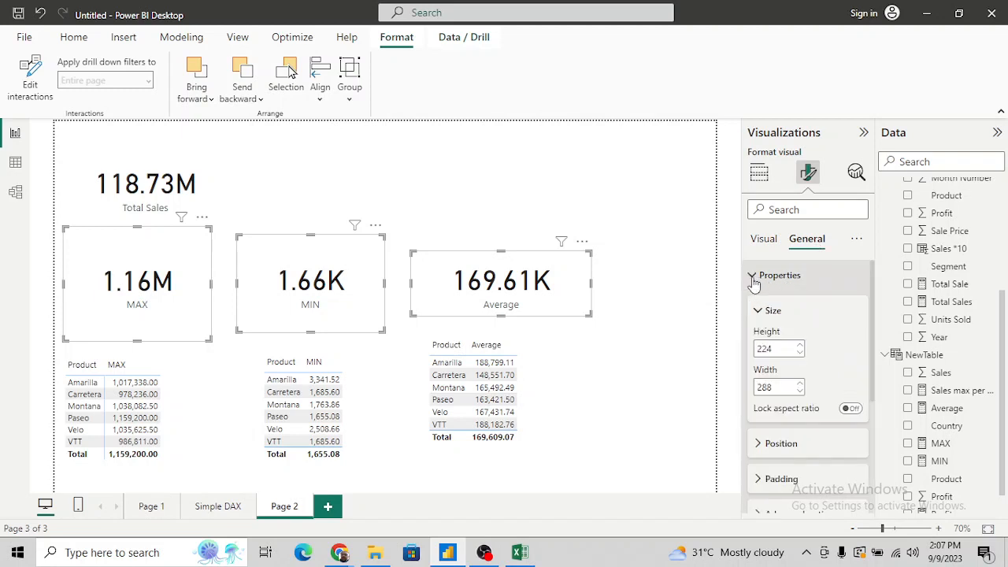
double_click(786, 349)
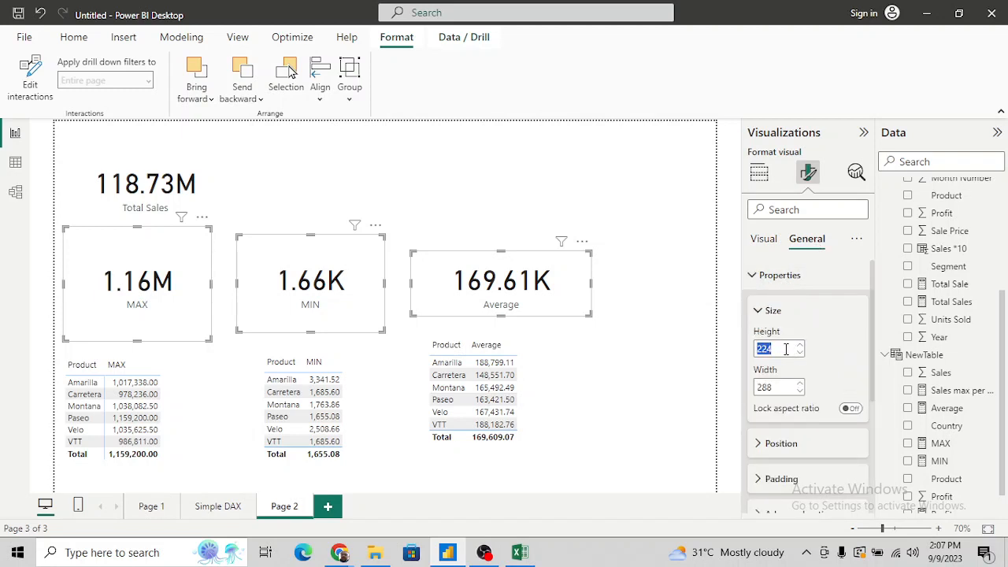
type("200")
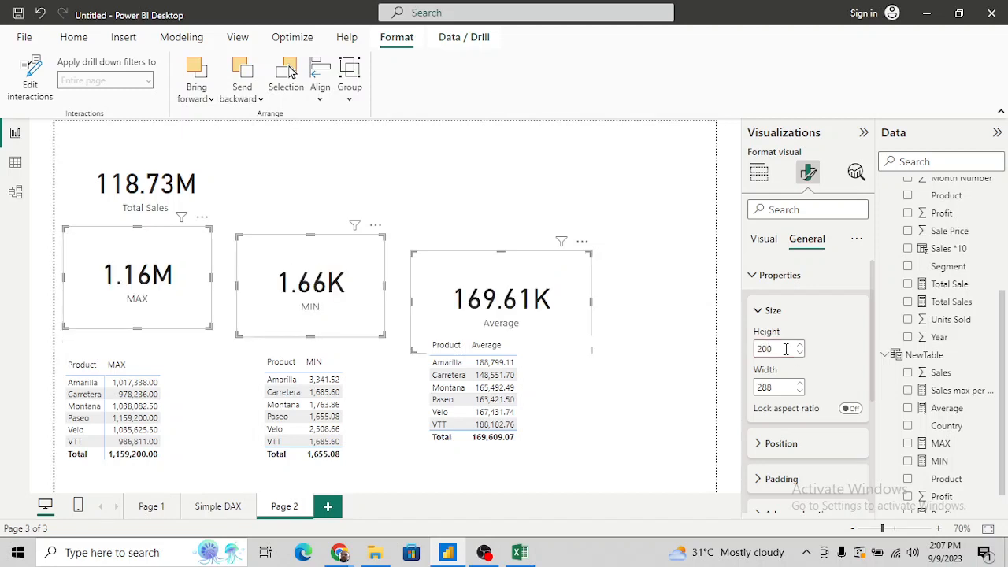
double_click(789, 388)
type("300")
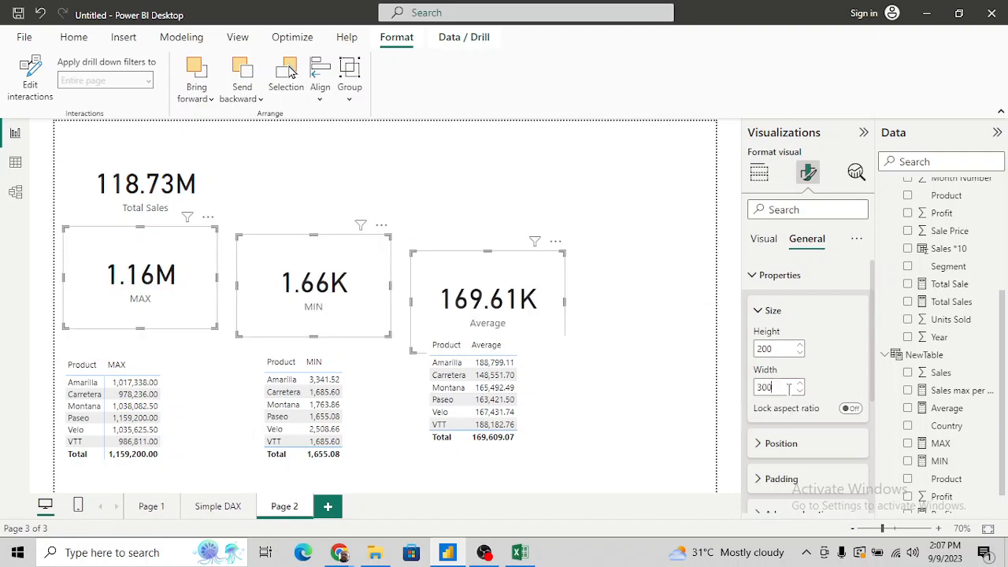
left_click(665, 352)
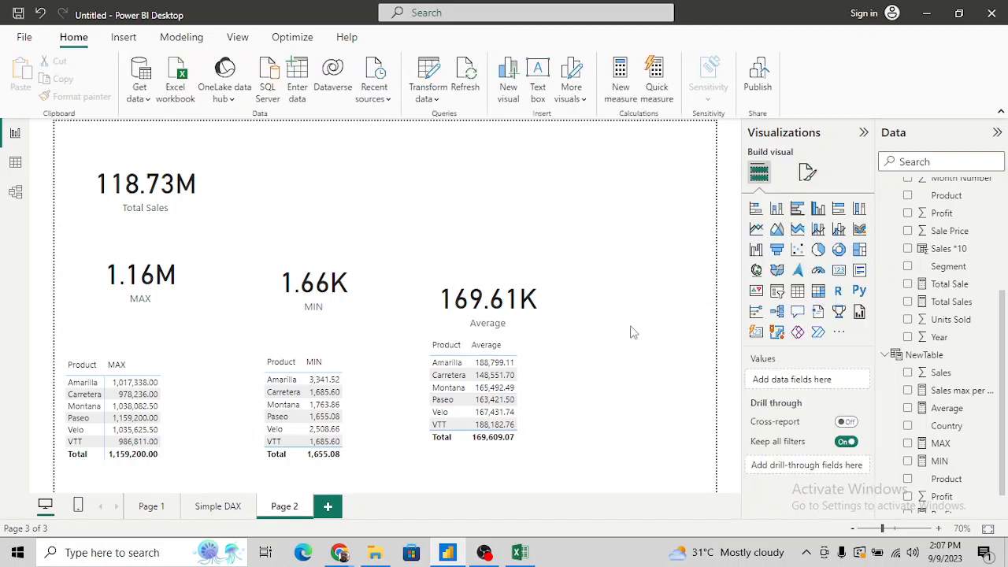
Realign the resized MAX, MIN and Average cards to their middle and distribute them horizontally.
left_click(376, 310)
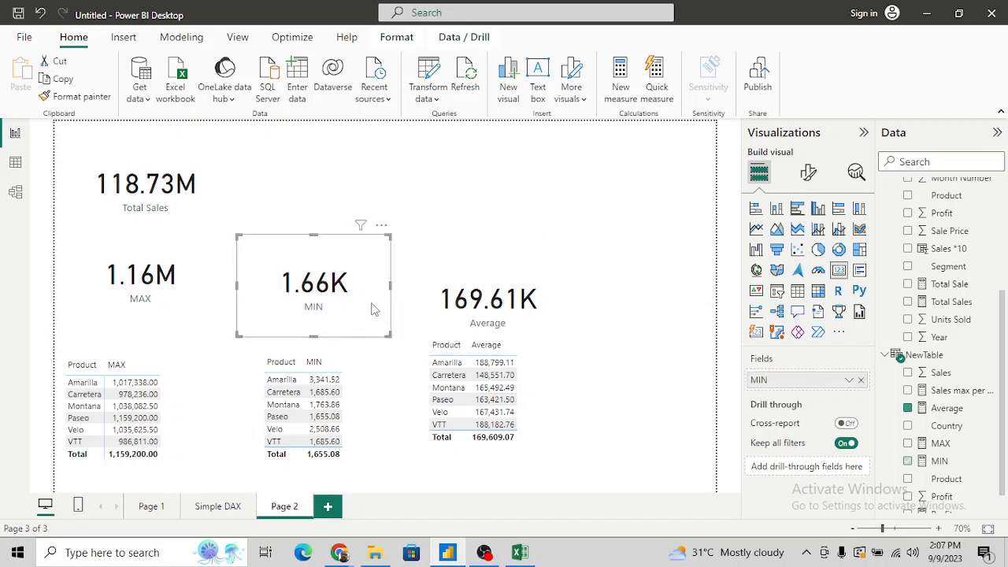
left_click(199, 313, "ctrl")
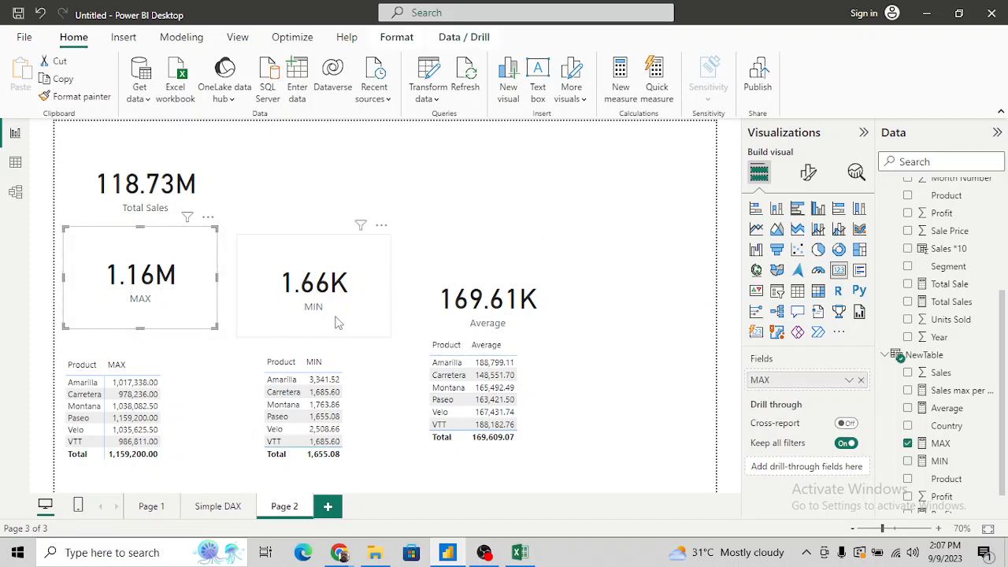
left_click(534, 335)
left_click(159, 306)
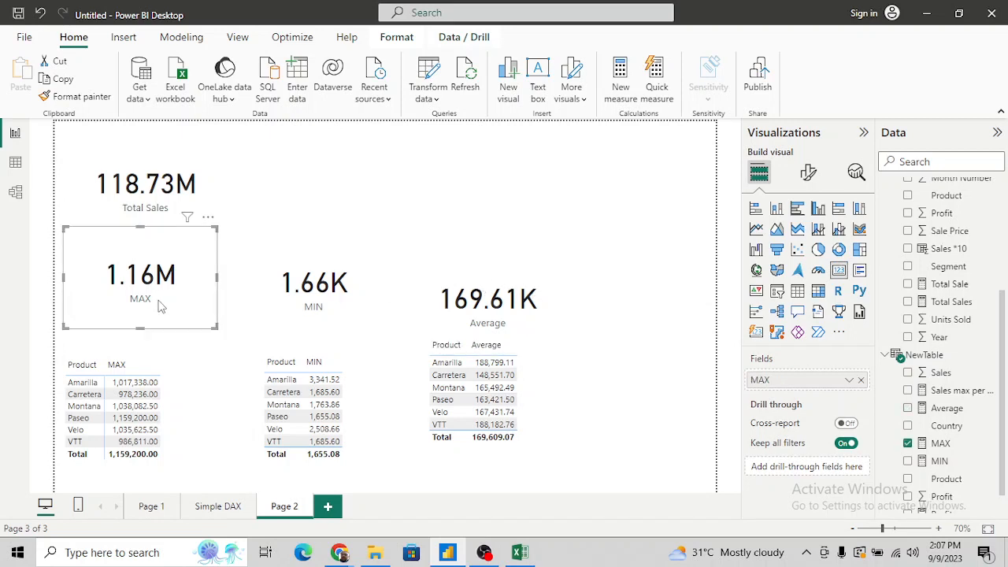
left_click(353, 312, "ctrl")
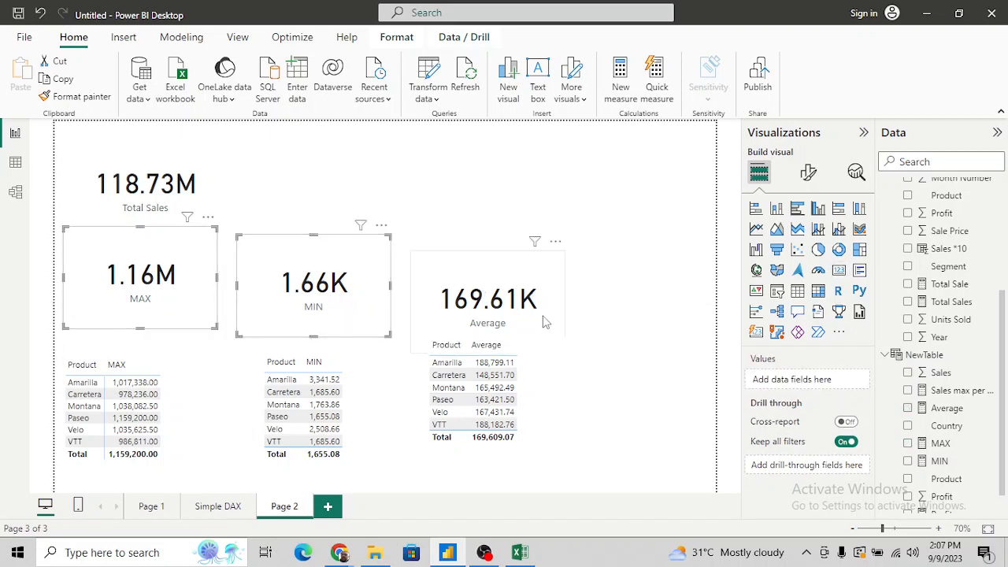
left_click(544, 321, "ctrl")
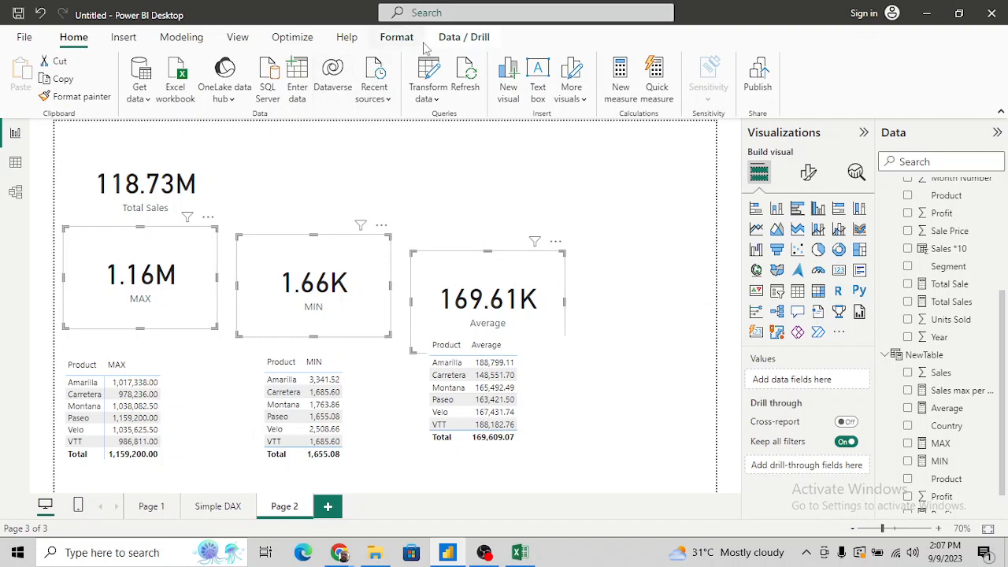
left_click(464, 38)
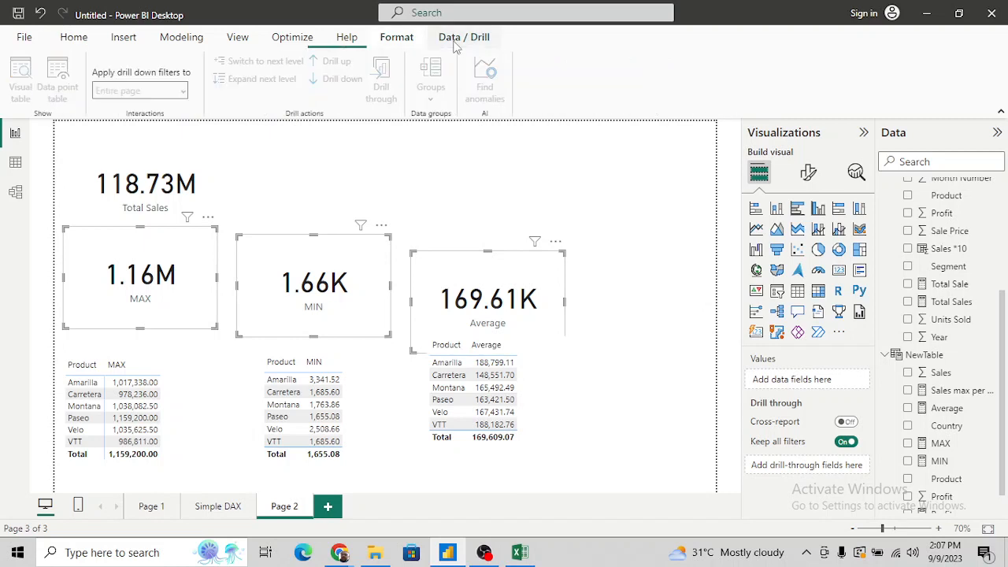
left_click(396, 37)
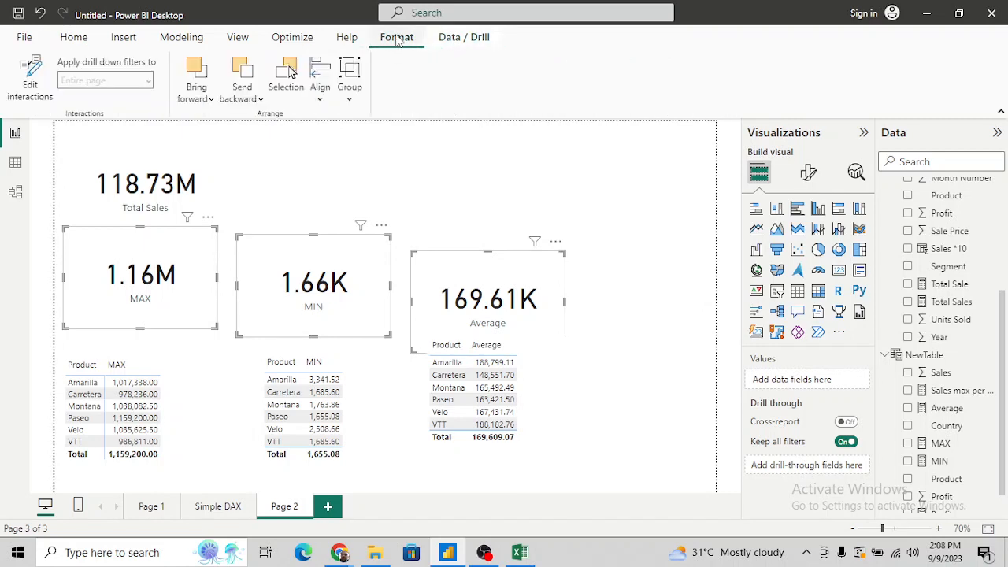
left_click(319, 95)
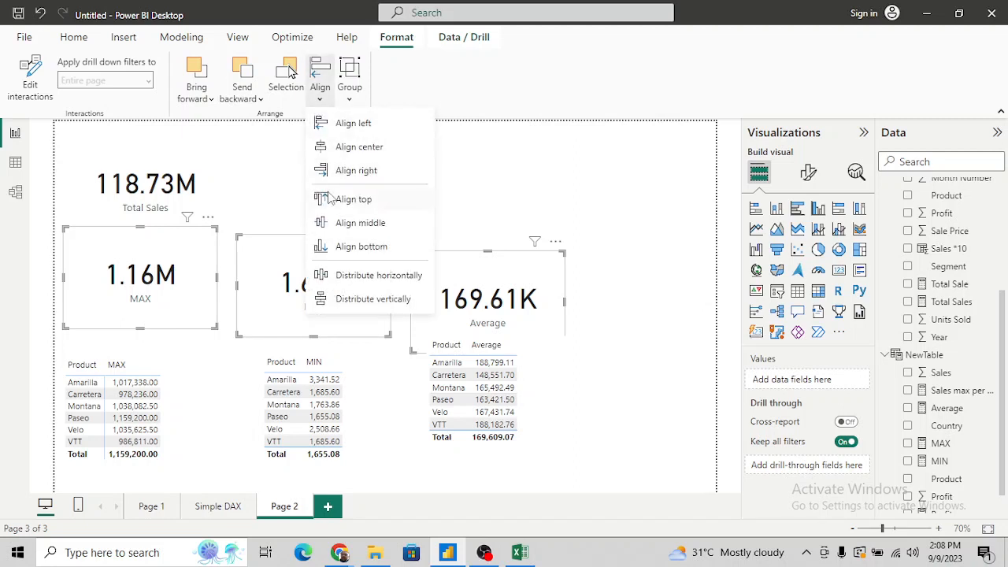
left_click(338, 225)
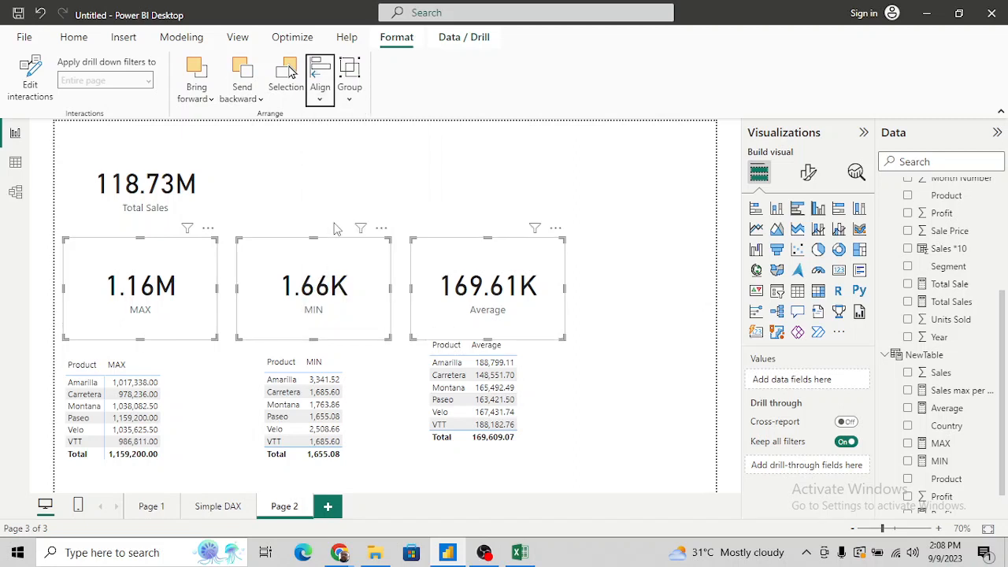
left_click(317, 98)
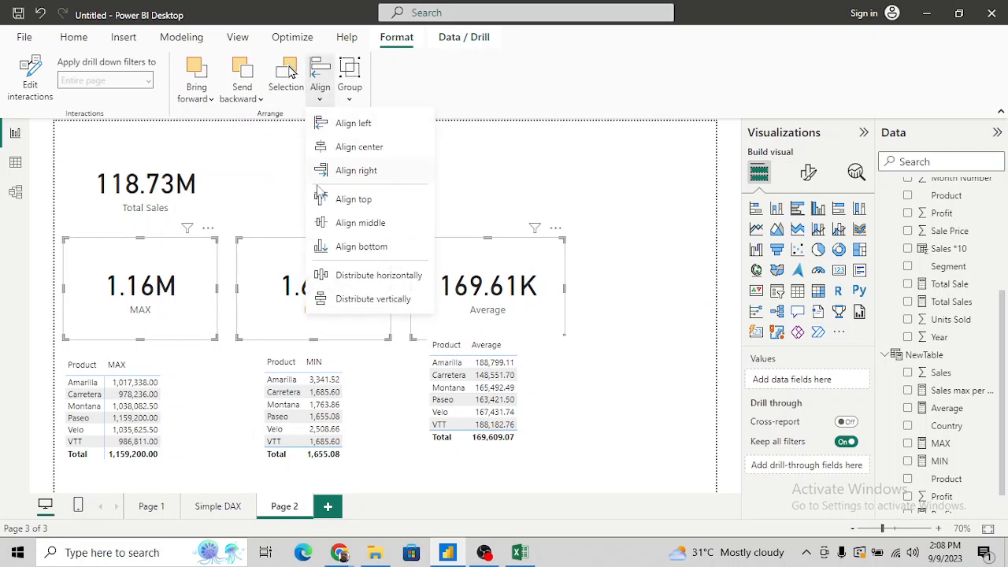
left_click(339, 275)
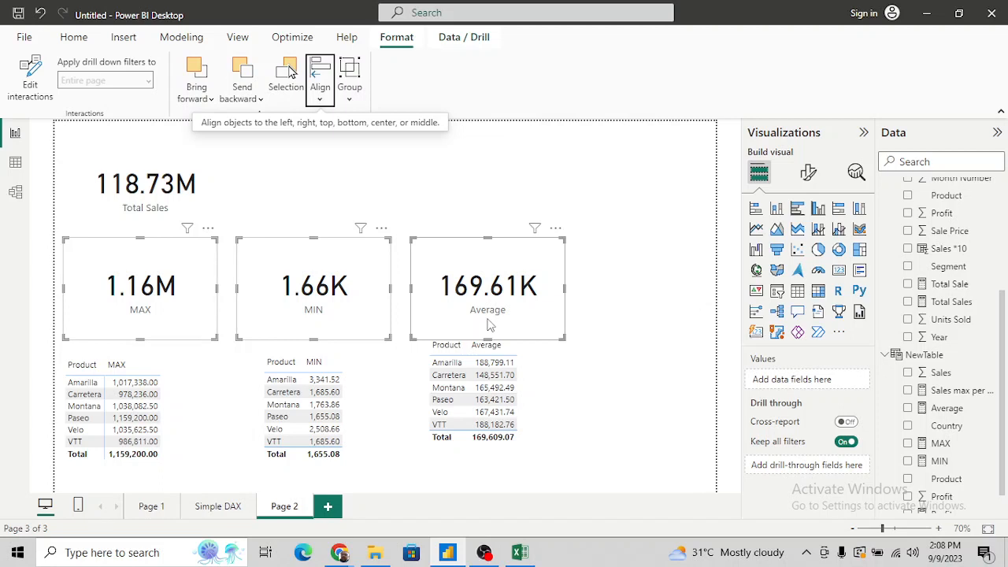
left_click(607, 246)
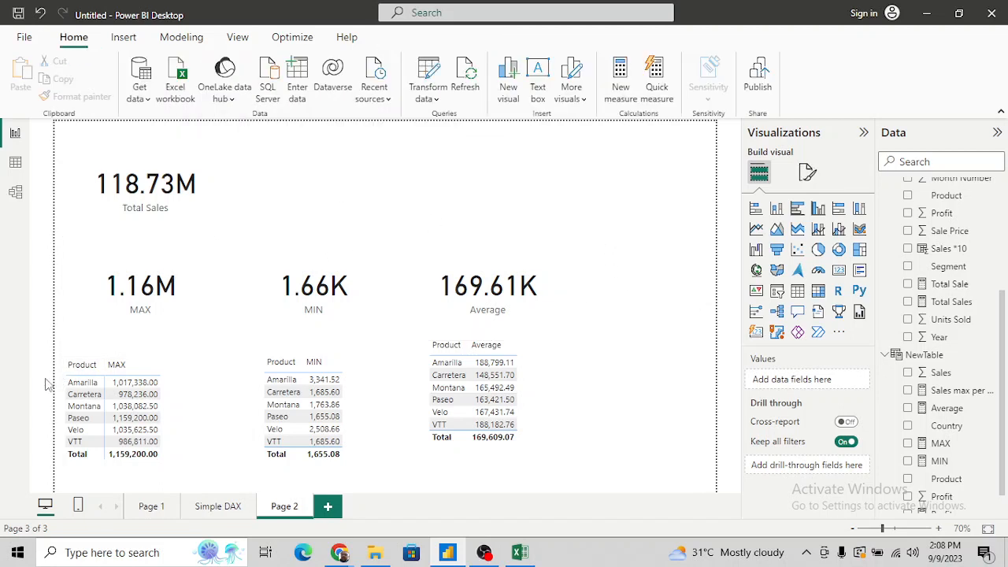
Examine the MAX card's callout value and category label formatting options.
left_click(196, 324)
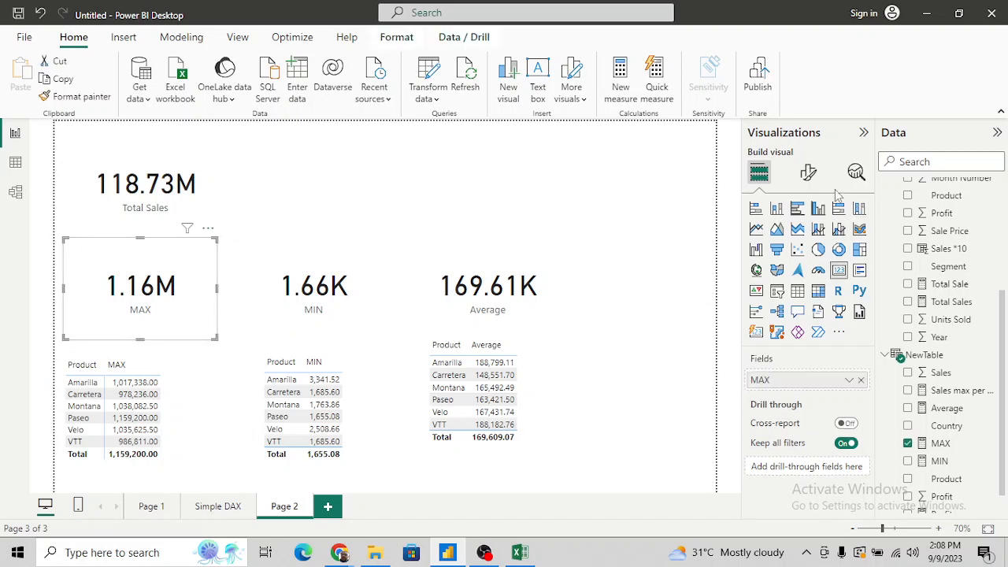
left_click(808, 171)
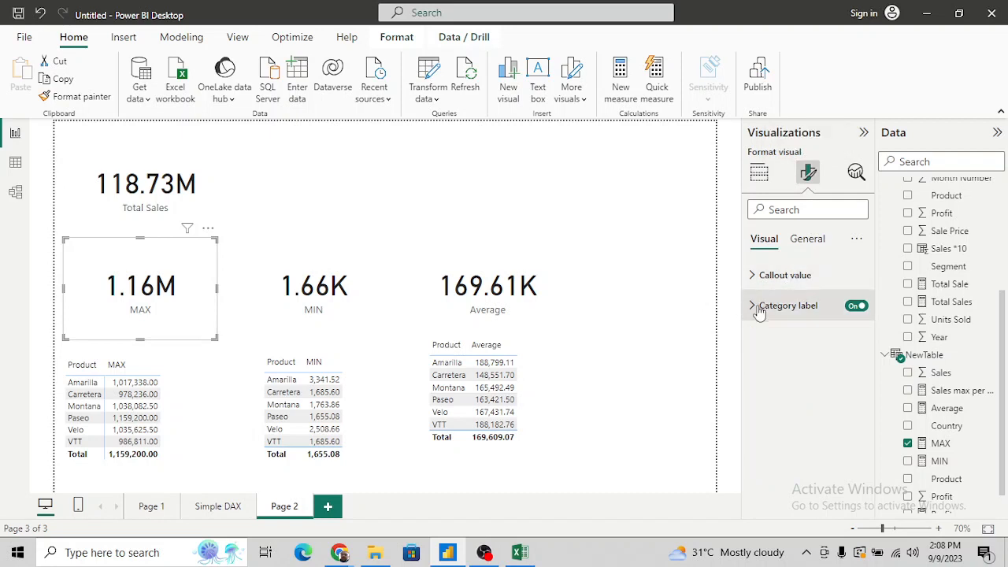
left_click(752, 307)
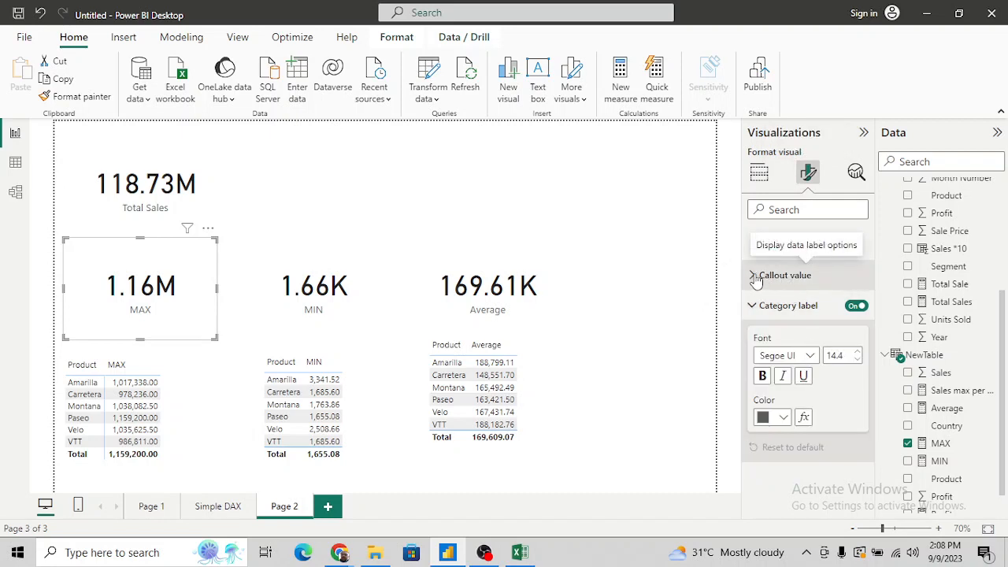
left_click(756, 277)
scroll(857, 382, "down", 1)
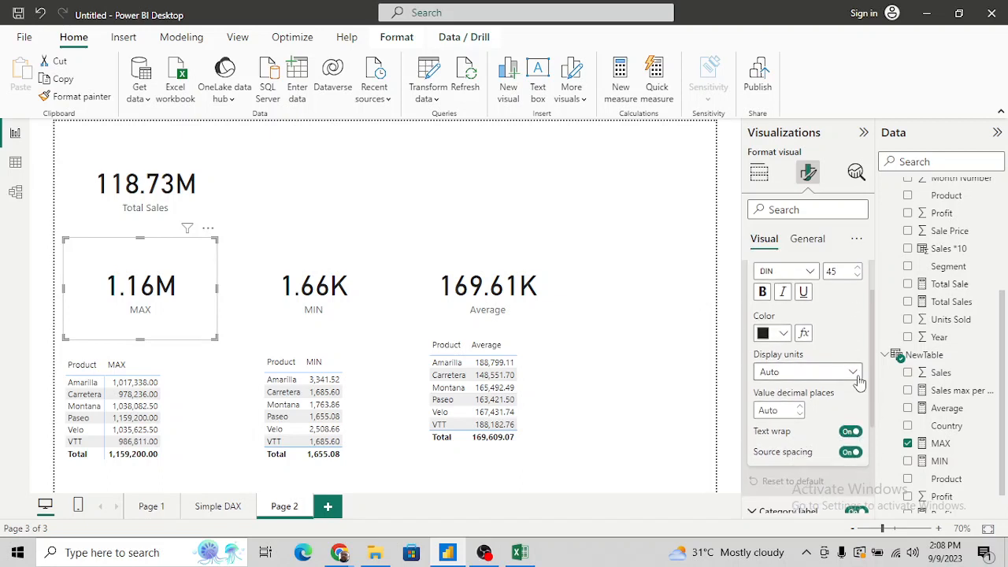
scroll(835, 375, "down", 2)
scroll(833, 373, "down", 1)
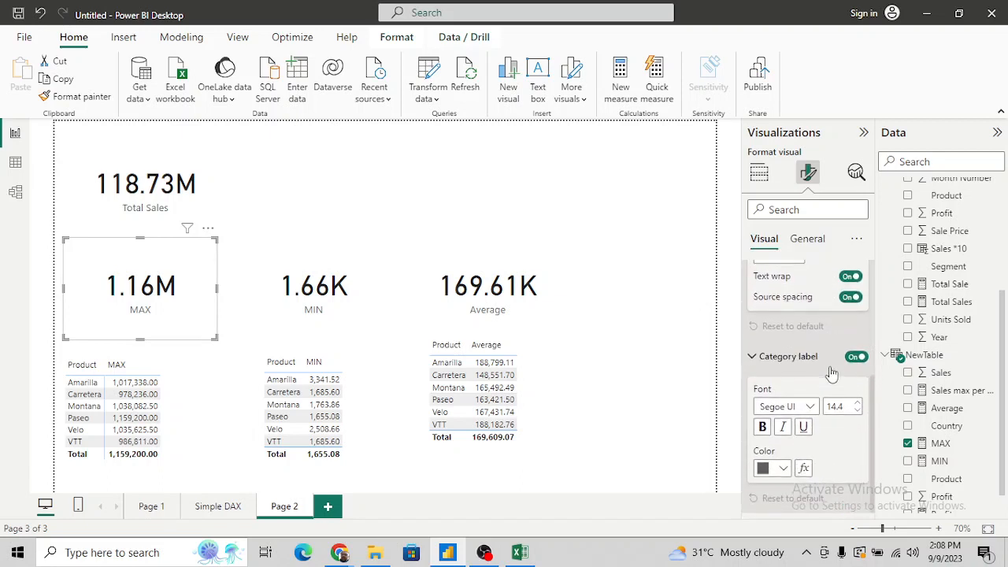
scroll(835, 370, "up", 3)
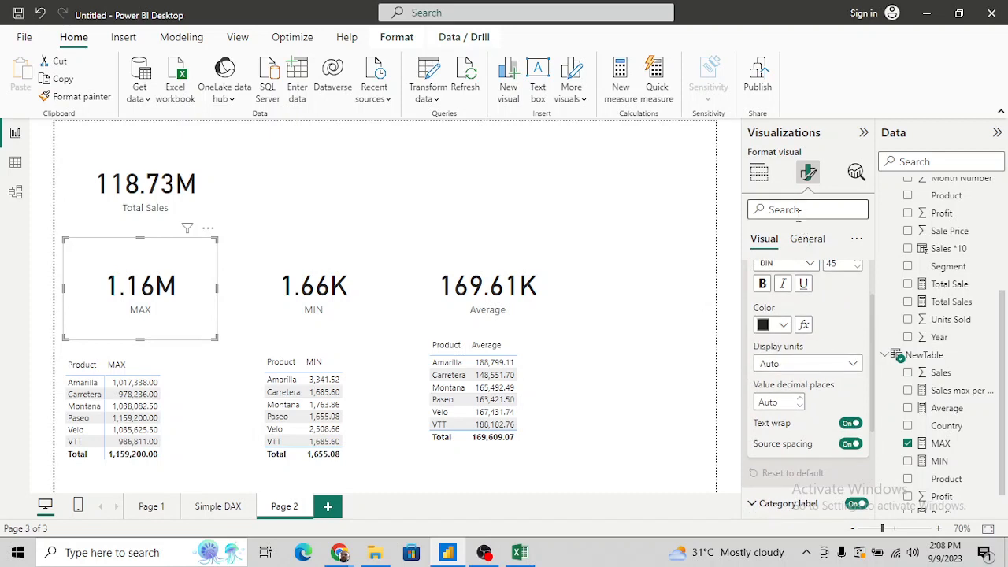
Turn on a visual border for the MAX card and set its rounded corners to 15 px.
left_click(803, 245)
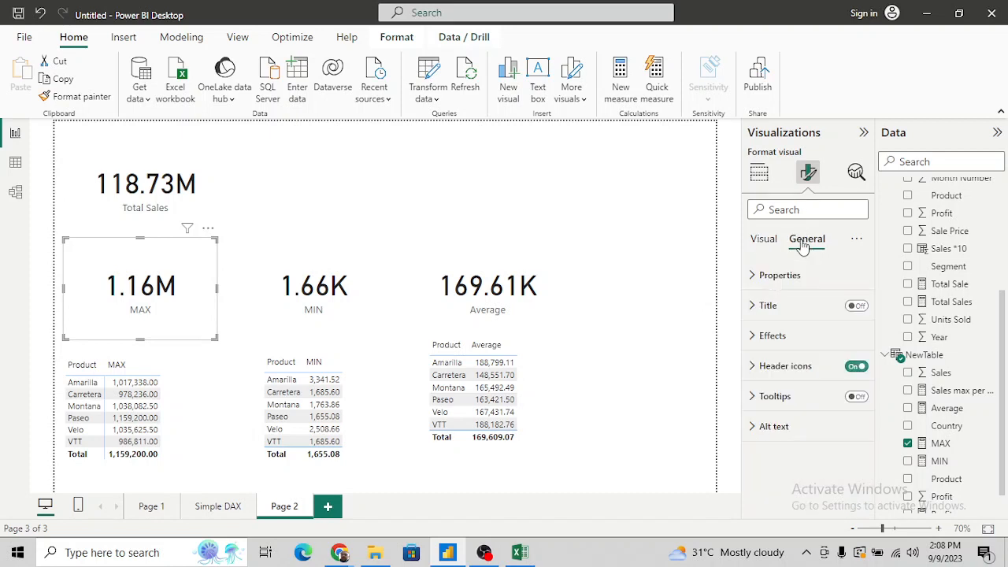
left_click(754, 337)
scroll(816, 389, "down", 2)
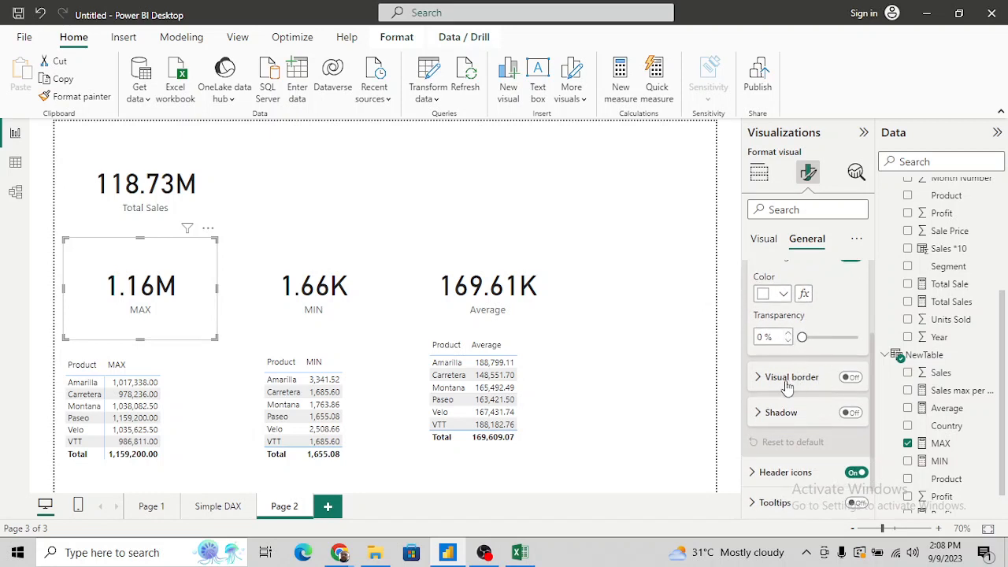
left_click(855, 379)
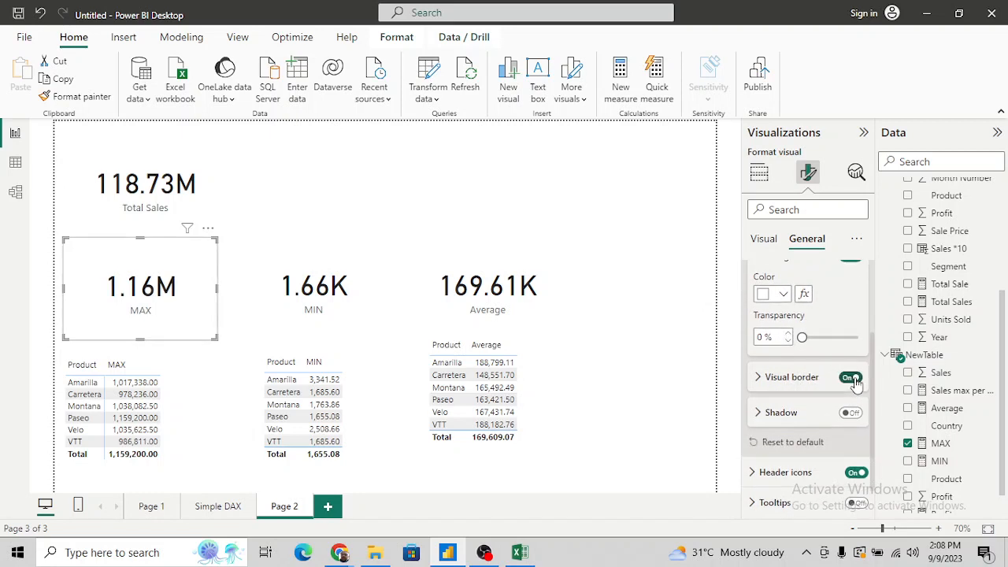
left_click(758, 378)
scroll(808, 415, "down", 1)
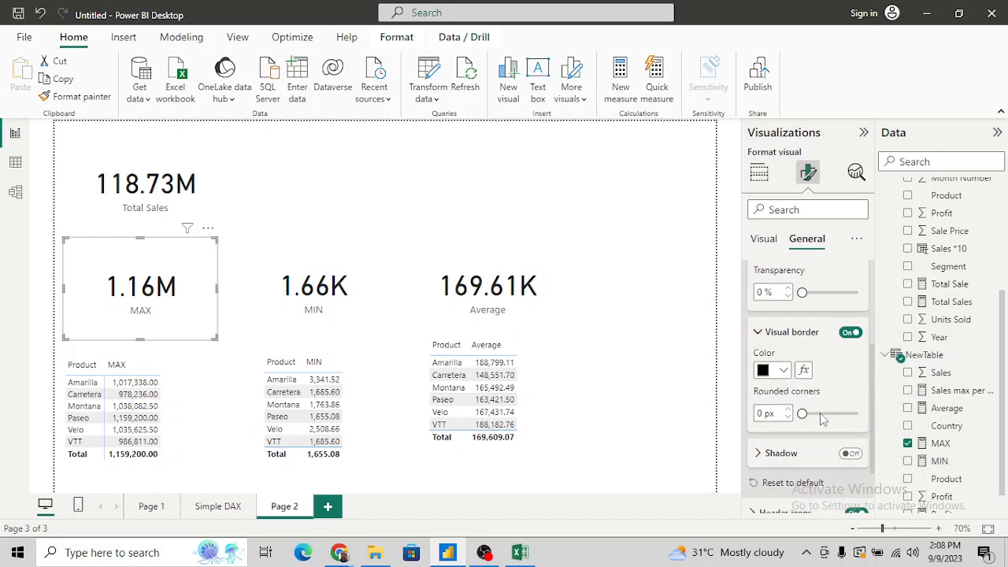
left_click_drag(823, 419, 830, 415)
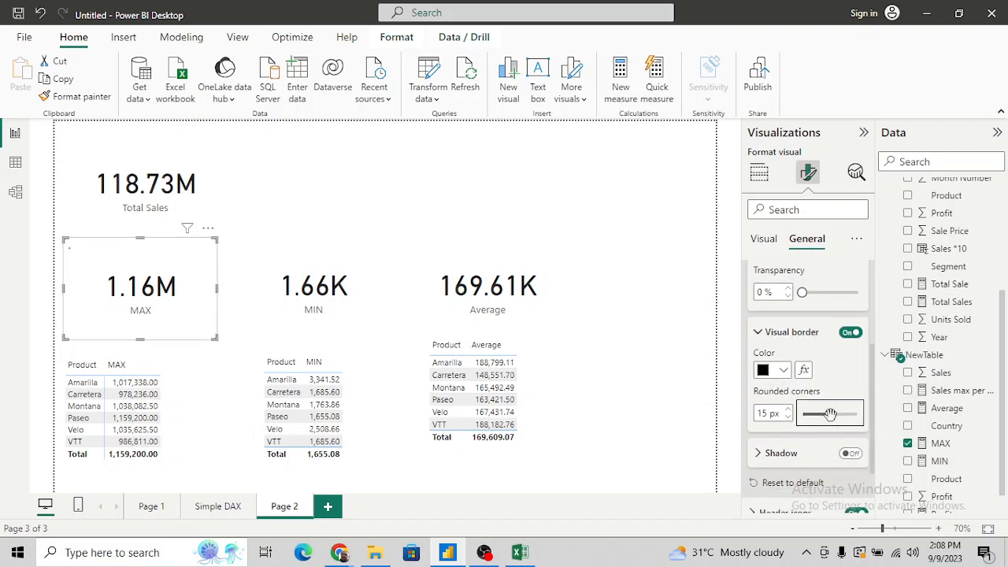
Turn on the MAX card's shadow and show its colour, offset and position settings.
scroll(841, 394, "down", 2)
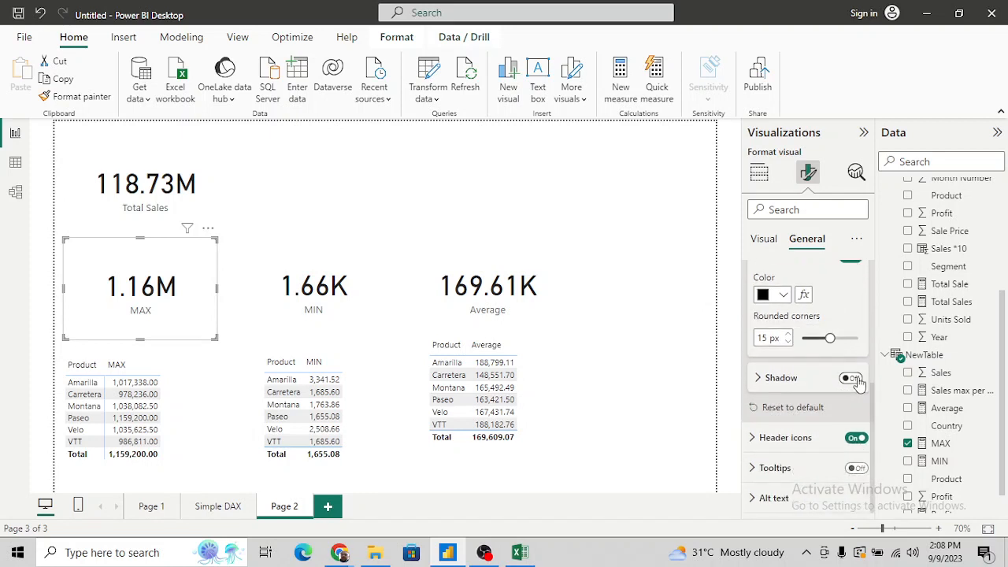
left_click(852, 379)
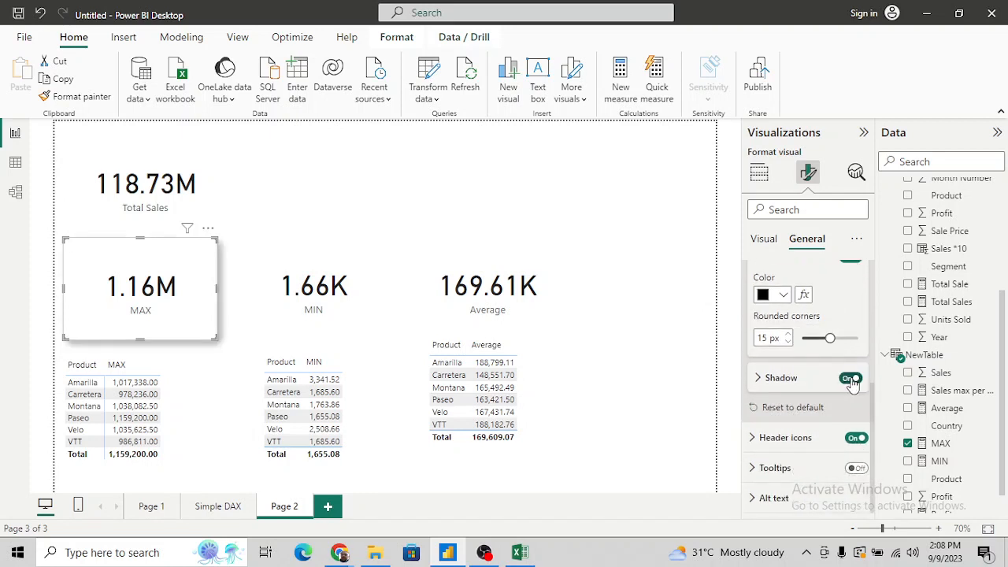
left_click(760, 381)
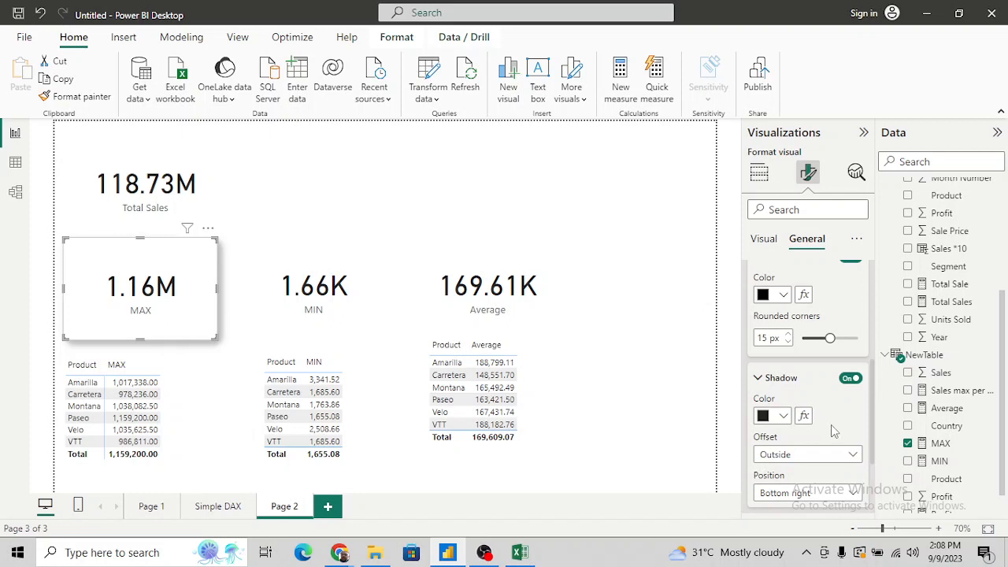
scroll(833, 429, "down", 1)
scroll(834, 430, "down", 1)
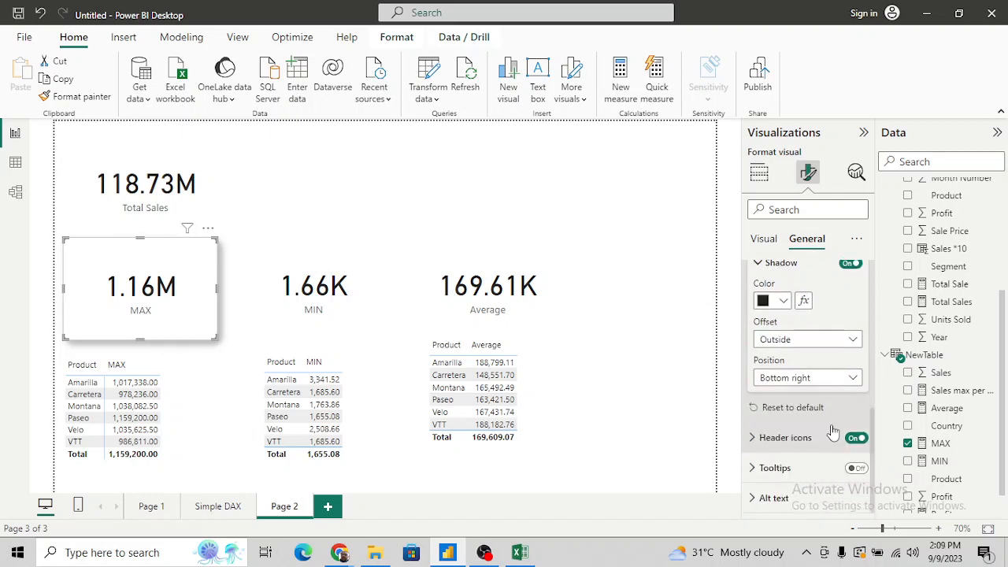
Fill the MAX card's background with a grey, trying a darker shade before settling on the third shade of white.
scroll(833, 432, "up", 2)
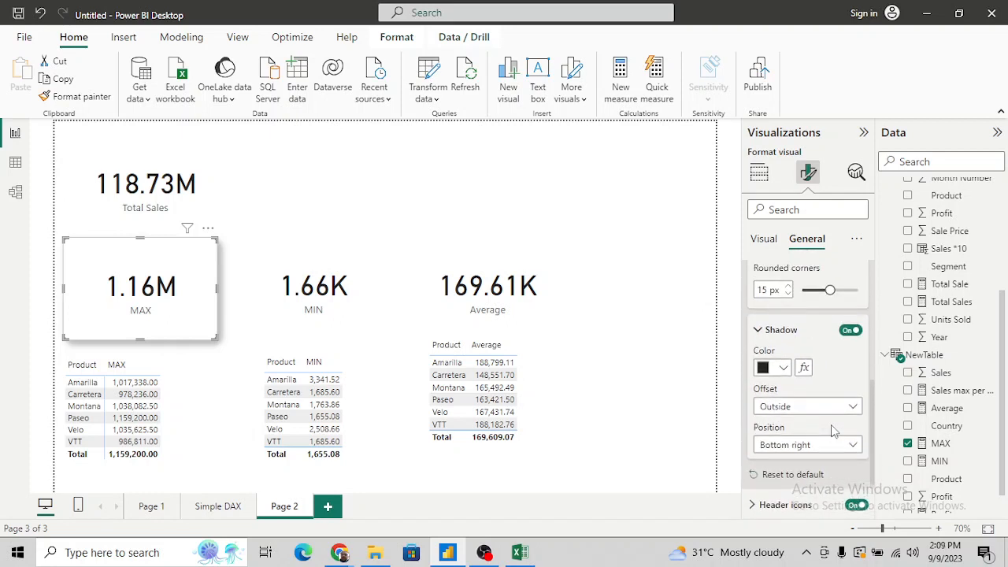
scroll(833, 429, "up", 2)
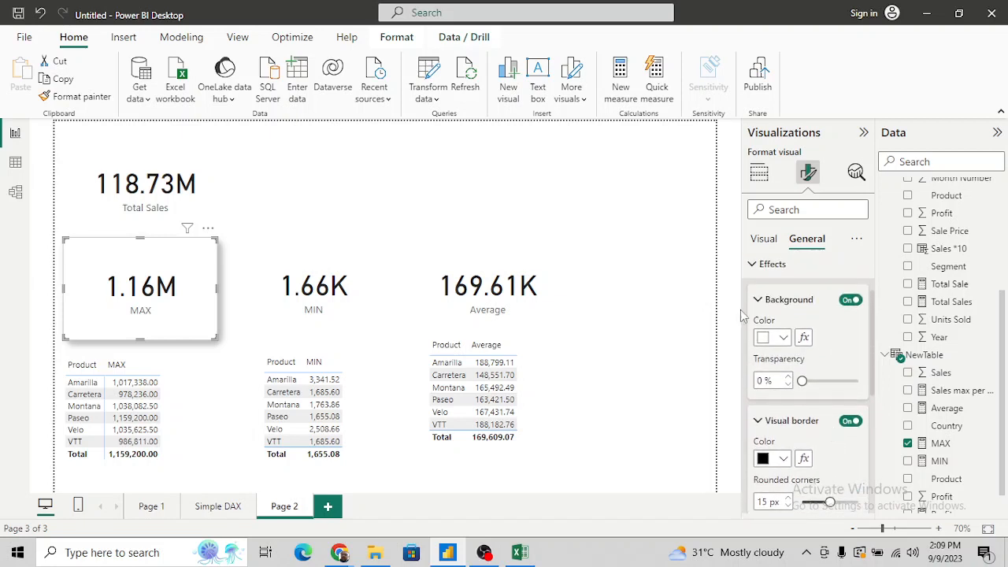
left_click(784, 339)
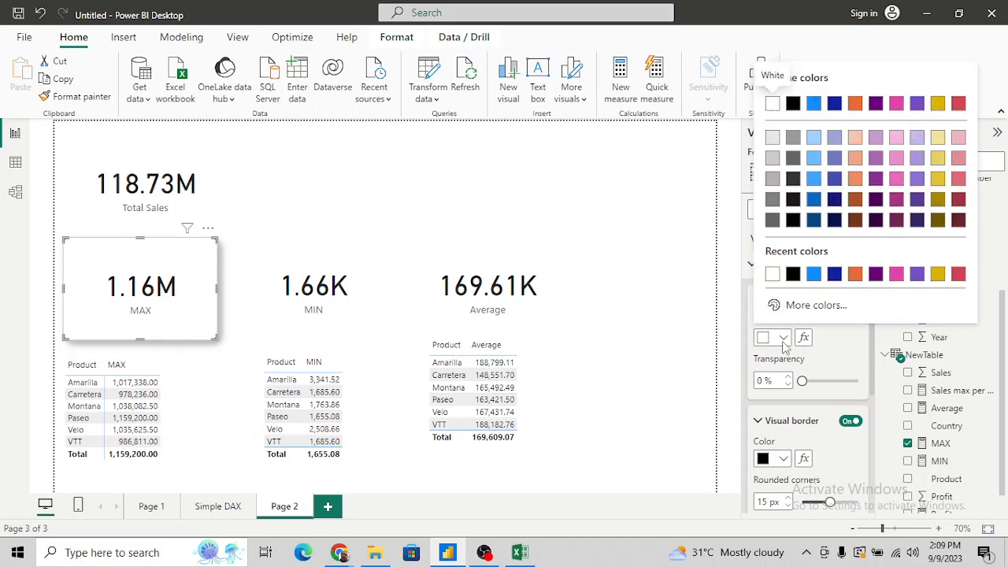
left_click(774, 200)
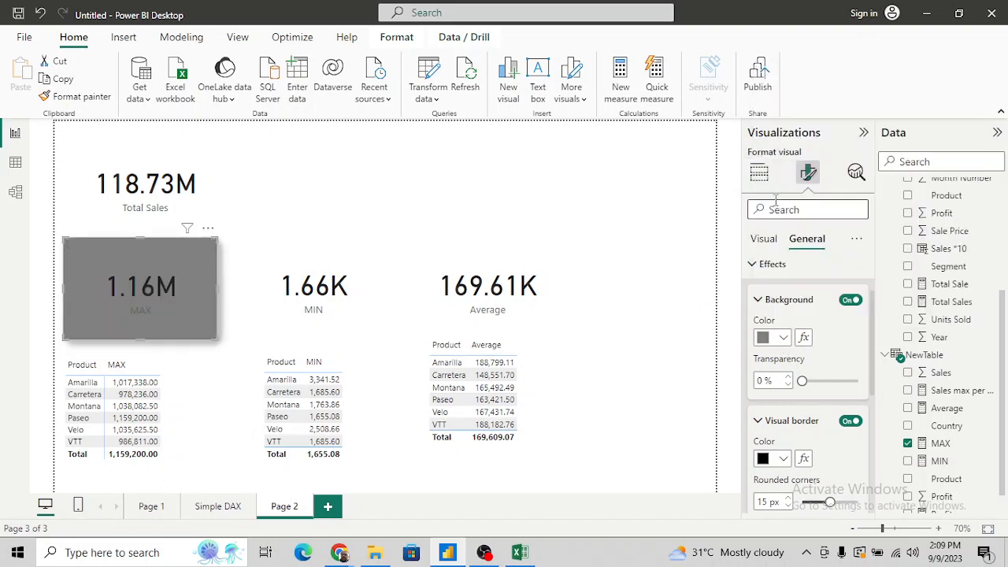
left_click(784, 338)
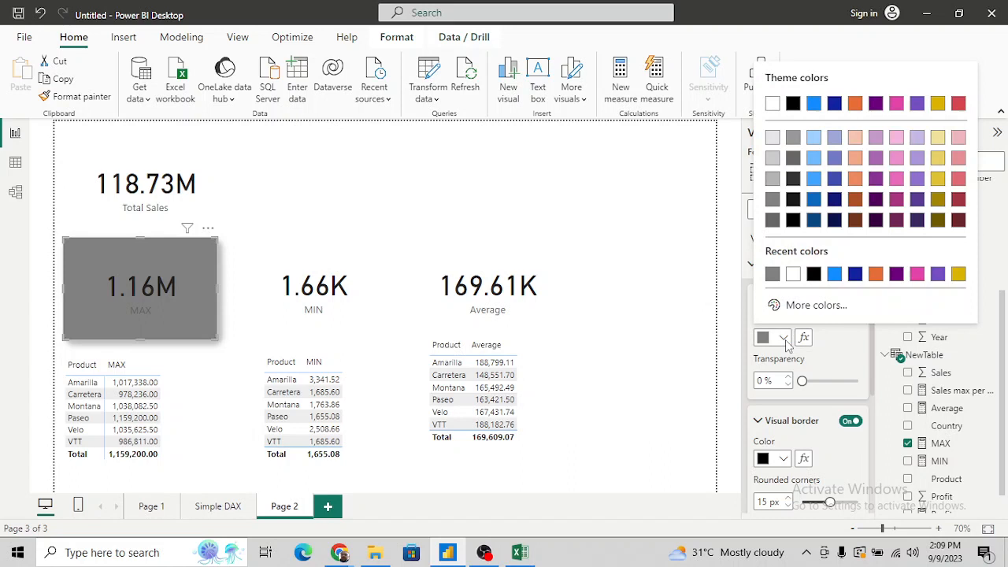
left_click(772, 180)
left_click(615, 213)
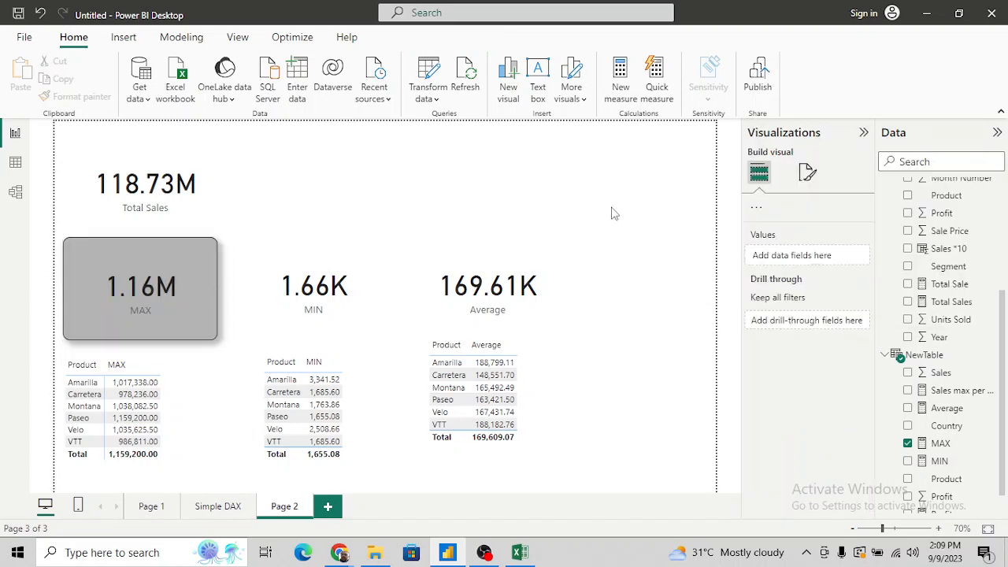
left_click(200, 320)
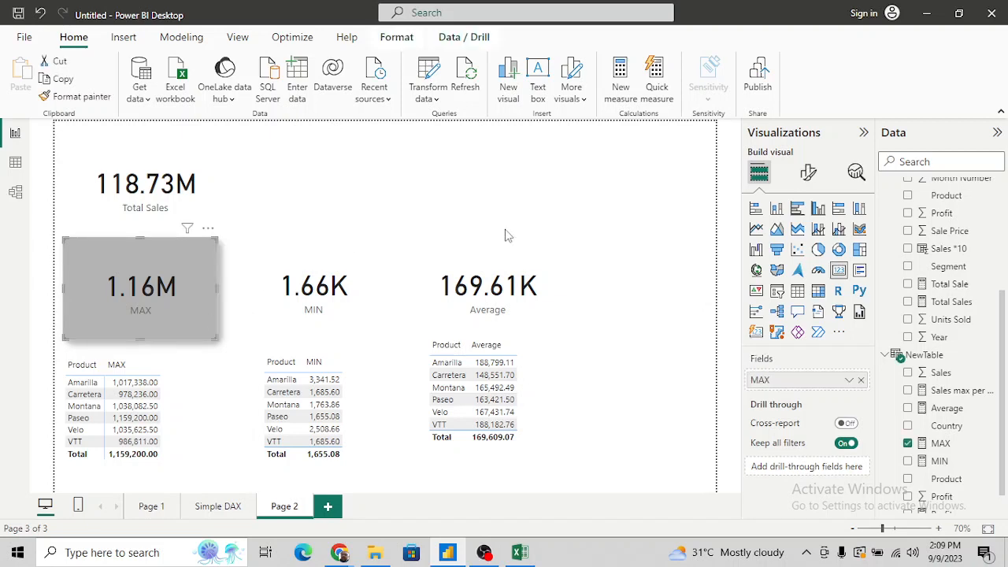
left_click(409, 216)
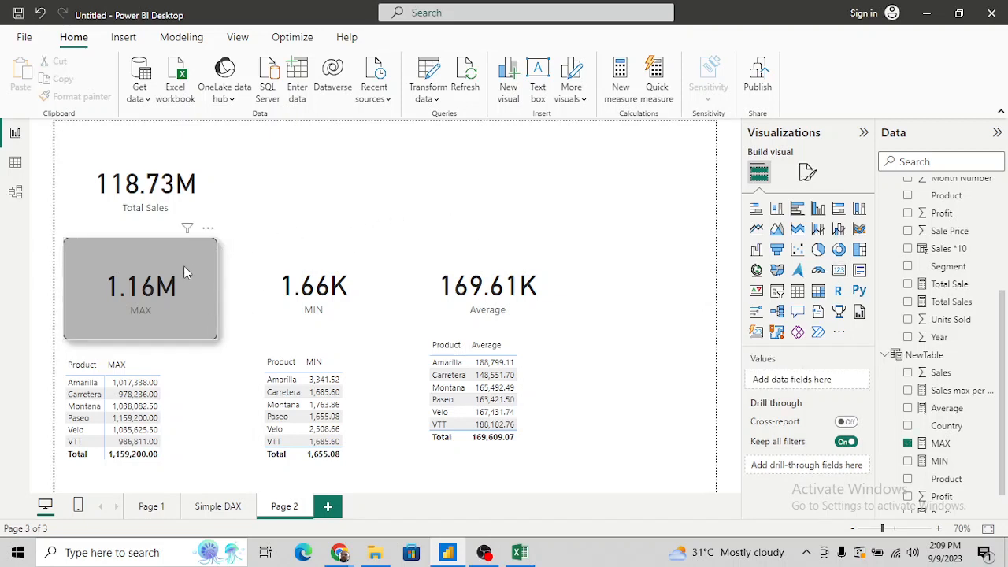
Copy the MAX card's formatting to the MIN and Average cards with the format painter.
left_click(355, 309)
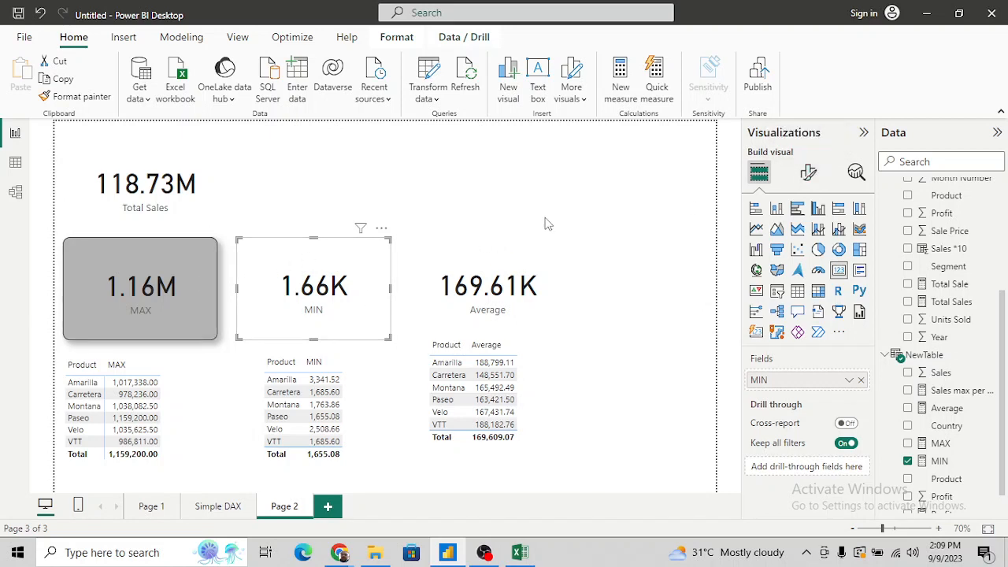
left_click(584, 200)
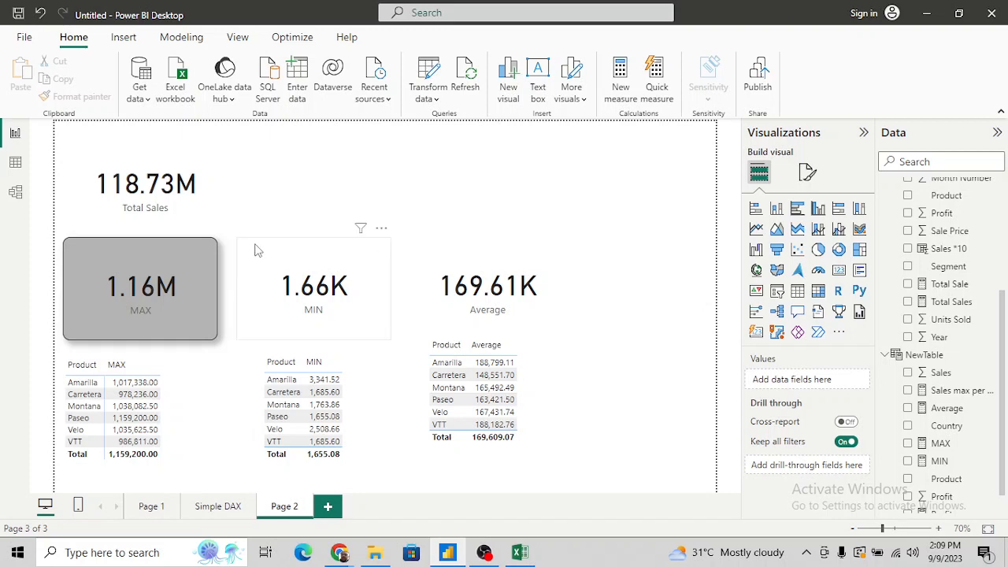
left_click(162, 281)
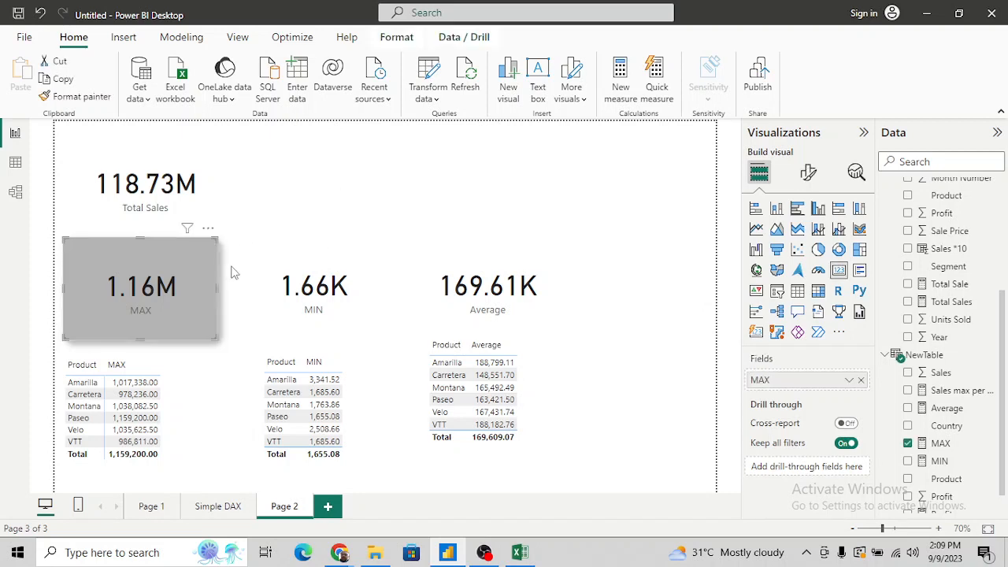
left_click(84, 99)
left_click(365, 283)
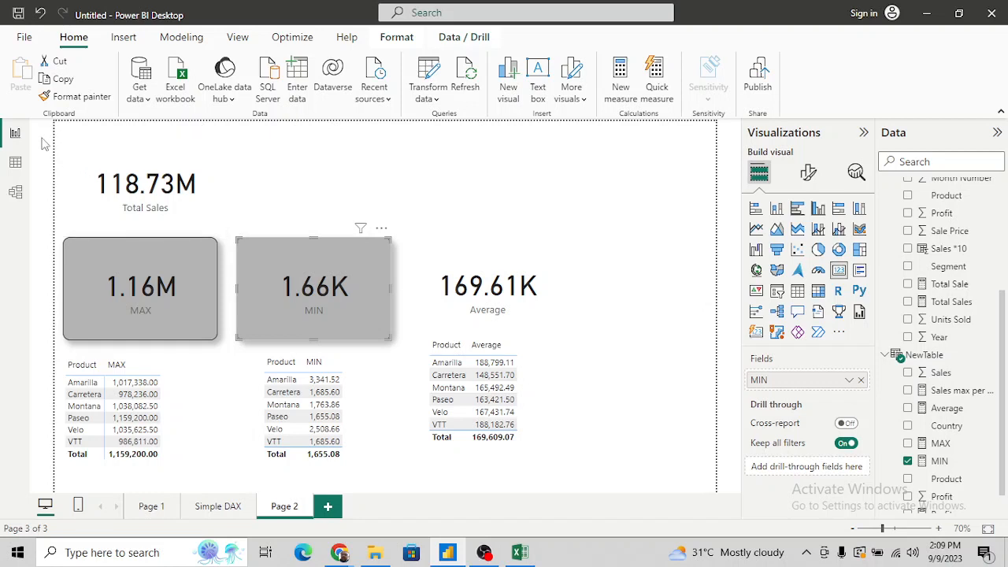
left_click(79, 96)
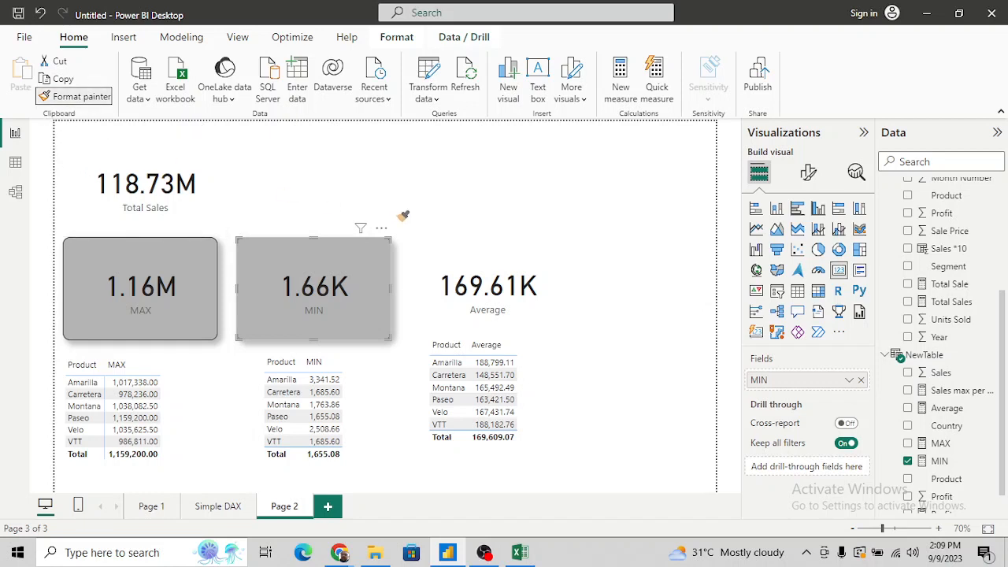
left_click(492, 279)
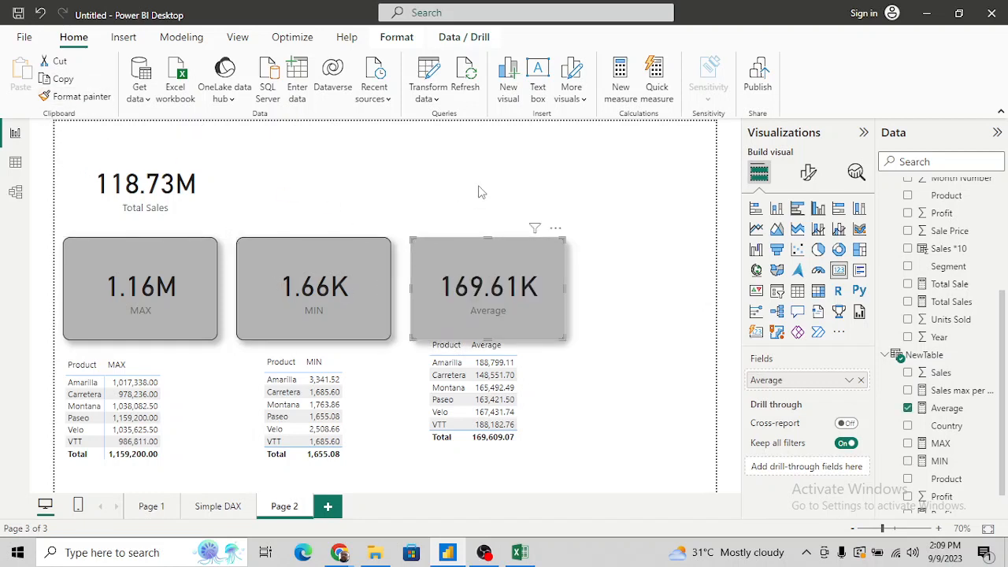
left_click(724, 417)
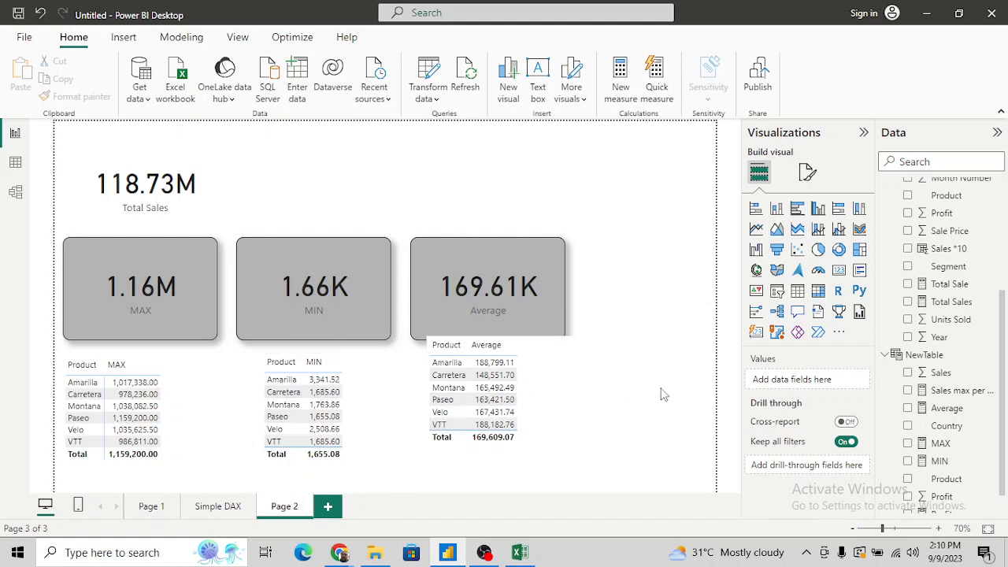
Add a new report page and, in Excel's Simple DAX list, mark Average as Done in cell I42.
left_click(328, 508)
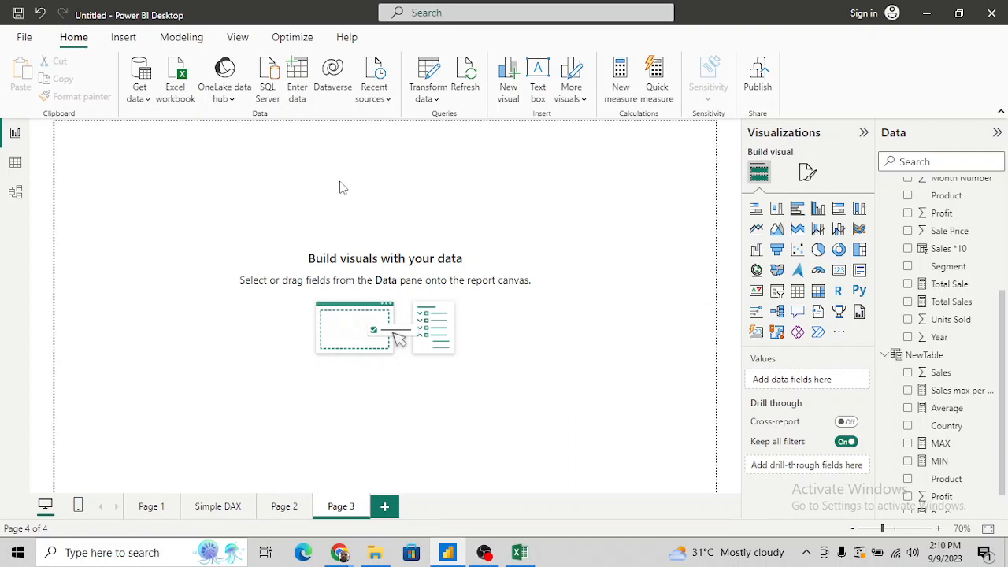
key("alt+Tab")
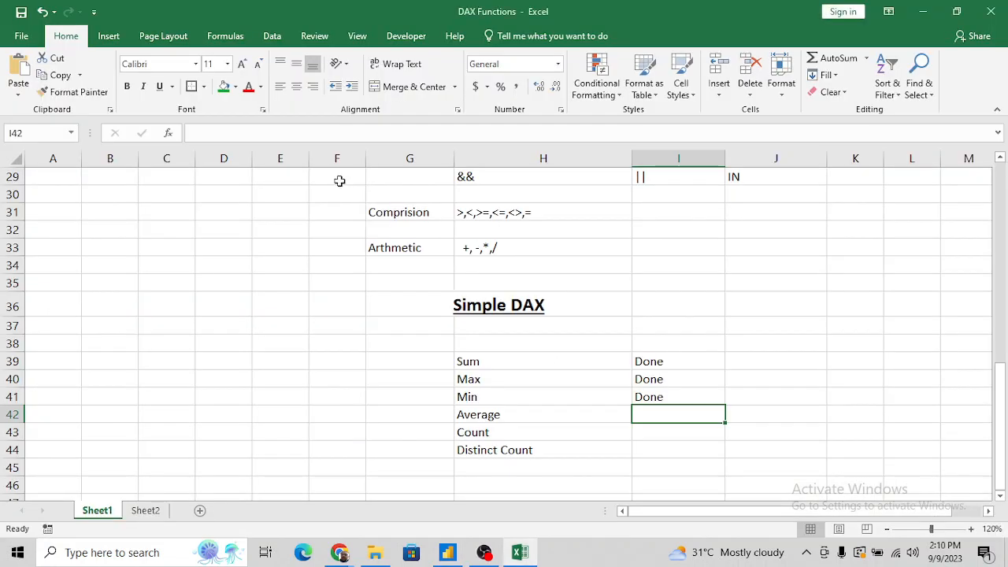
key("Left")
key("Right")
type("done")
key("Return")
key("Down")
key("Down")
key("Left")
key("Up")
key("Up")
key("Right")
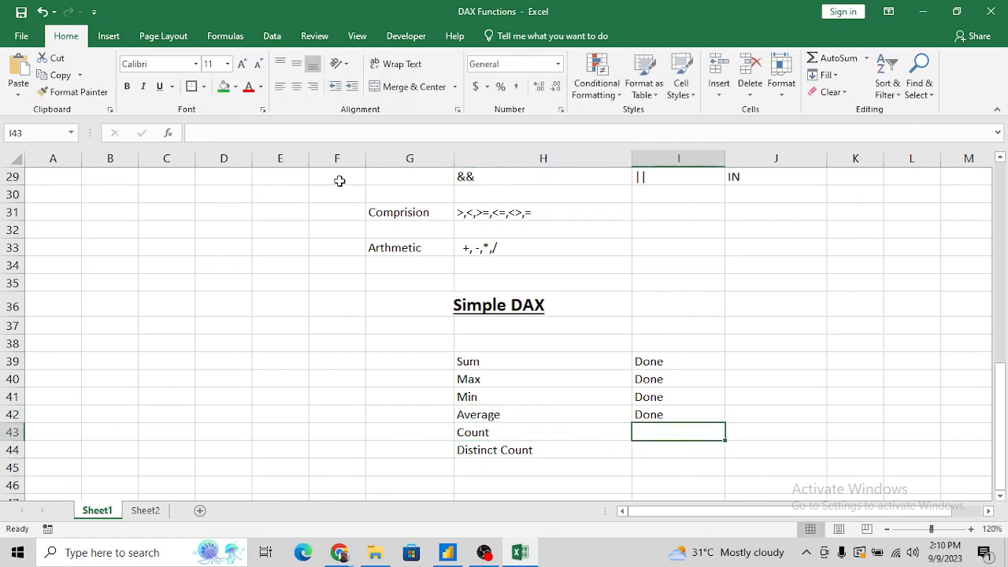
Switch to Power BI and create the measure Count = COUNT(financials[Country]).
key("alt+Tab")
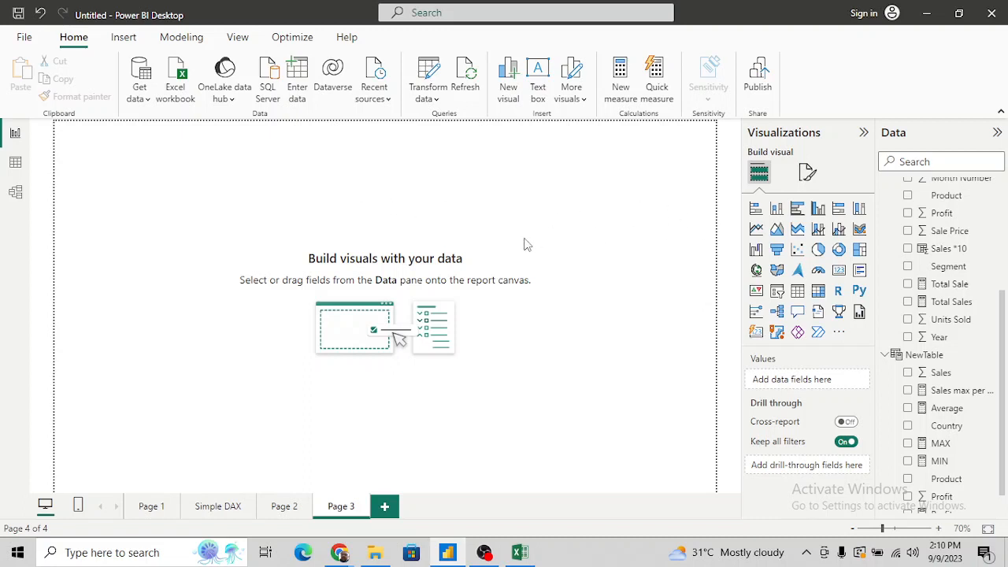
left_click(619, 82)
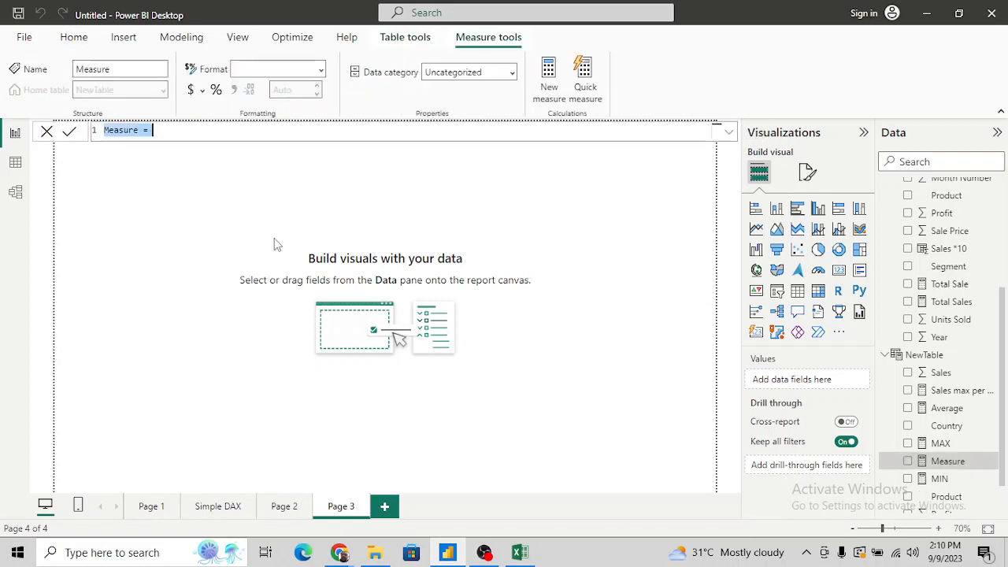
left_click(230, 134)
key("Home")
key("ctrl+shift+Right")
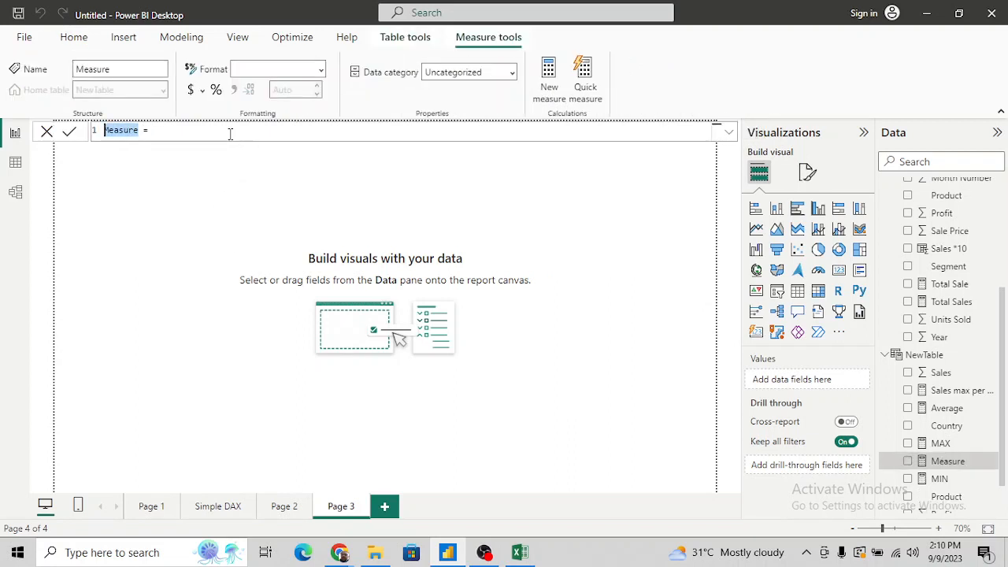
type("Count = ")
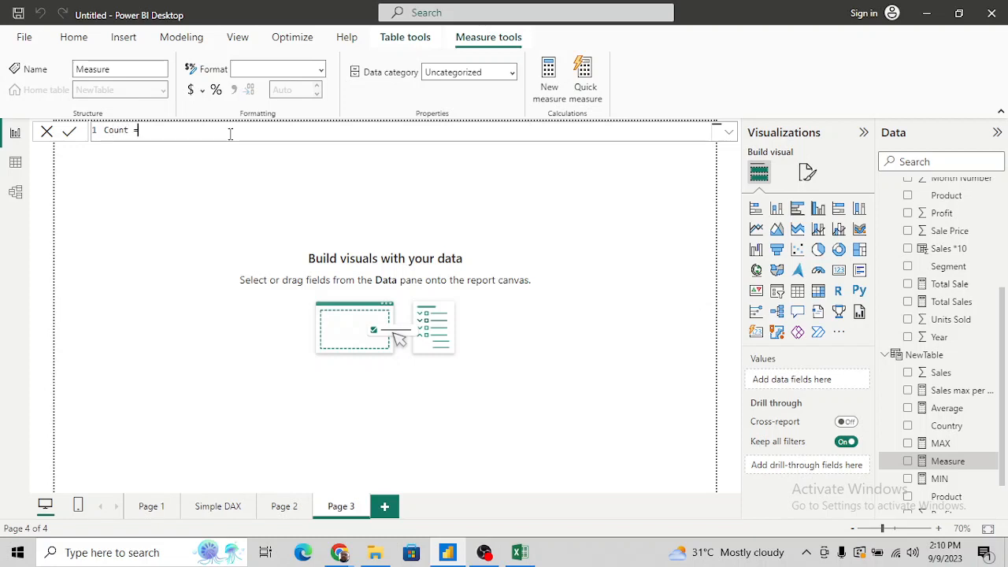
type("coun")
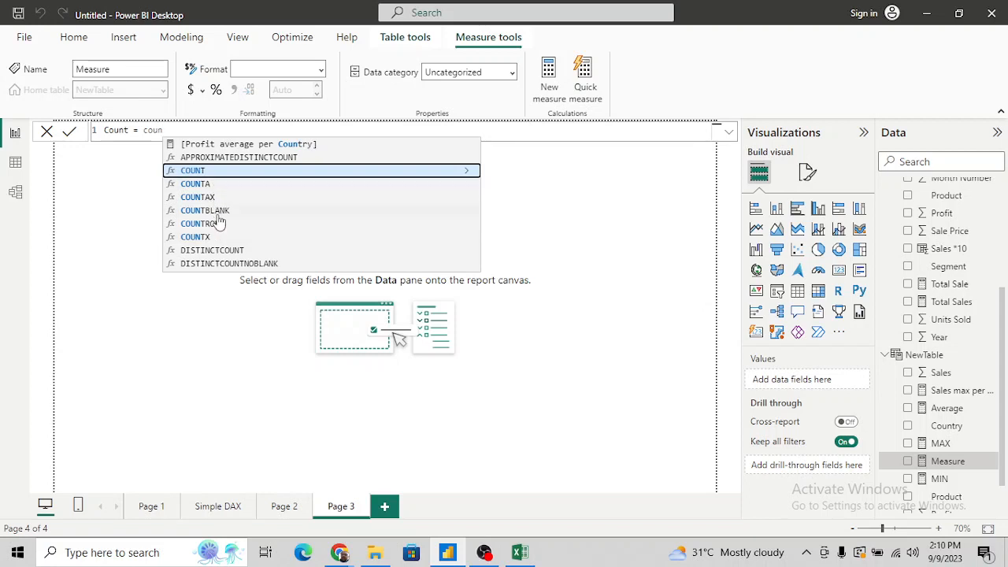
key("Tab")
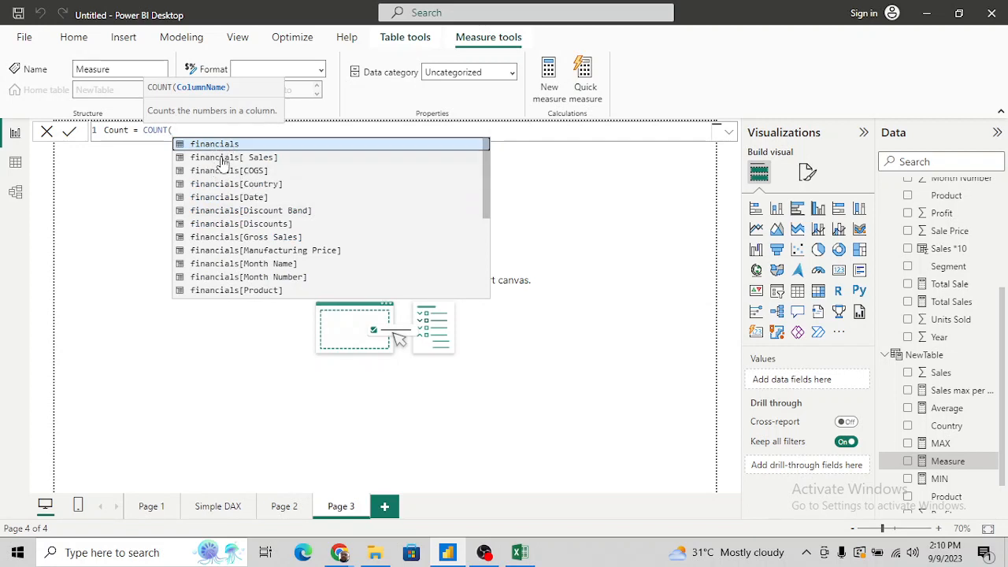
left_click(237, 187)
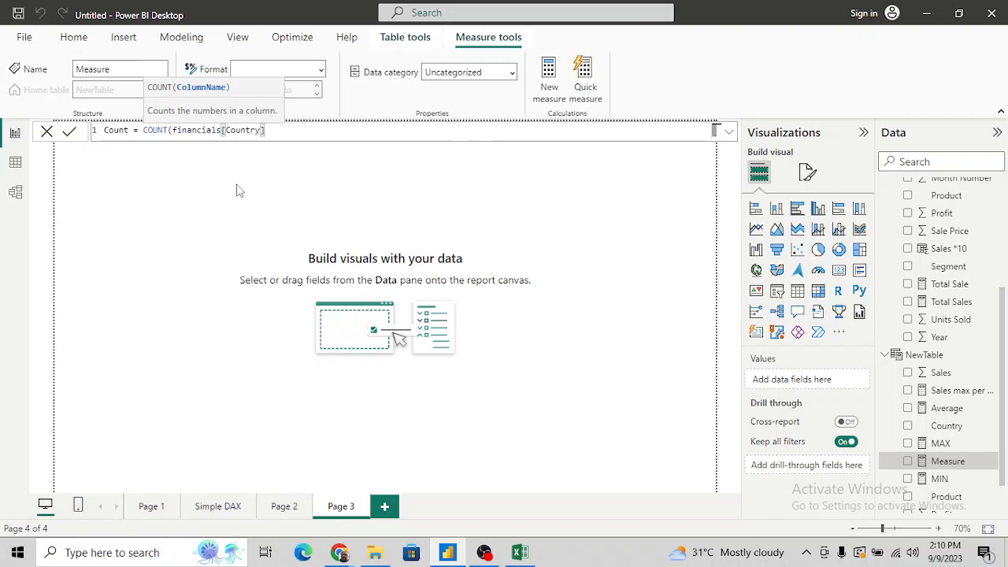
type(")")
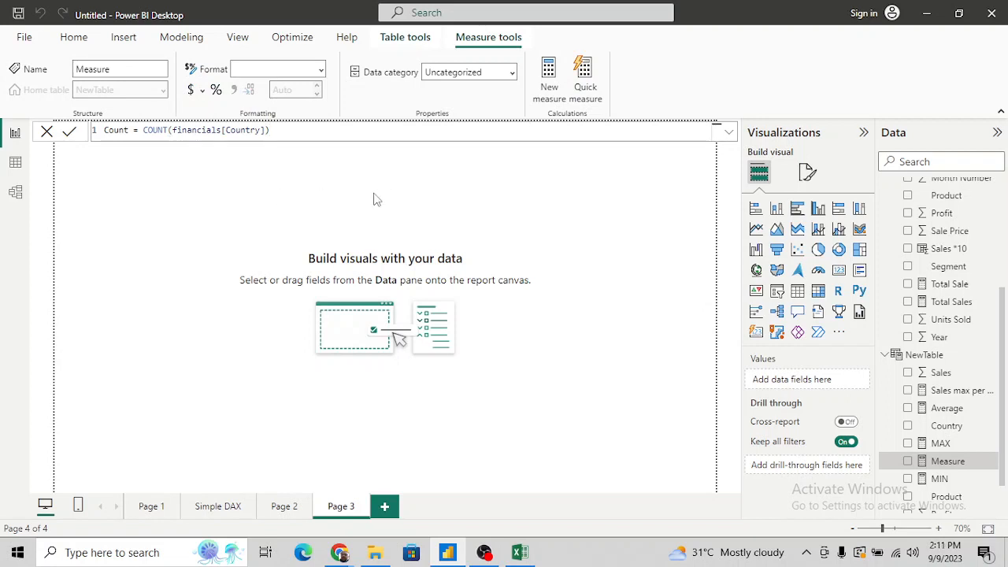
key("Return")
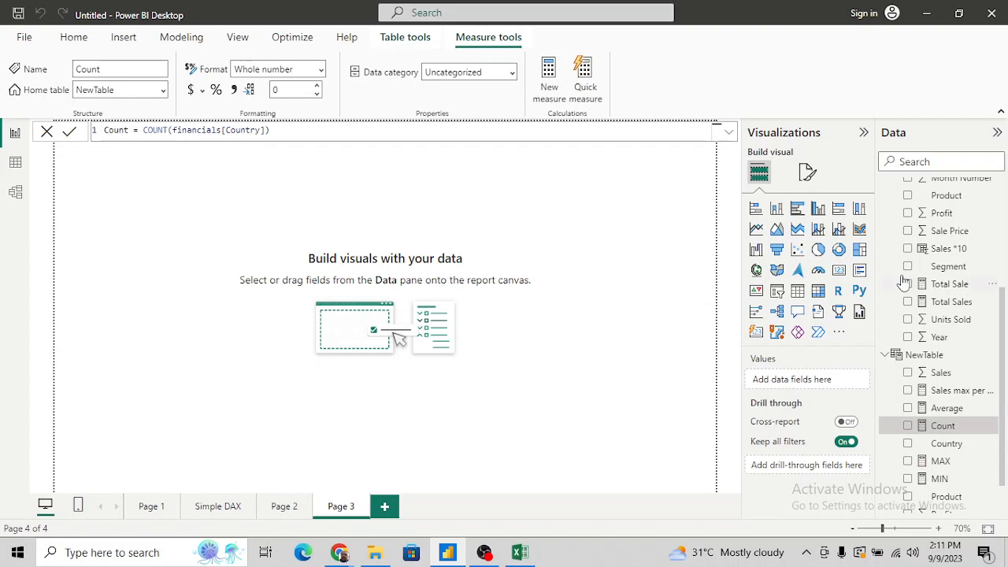
Add a card for the Count measure and make it shorter and slightly wider.
left_click(839, 271)
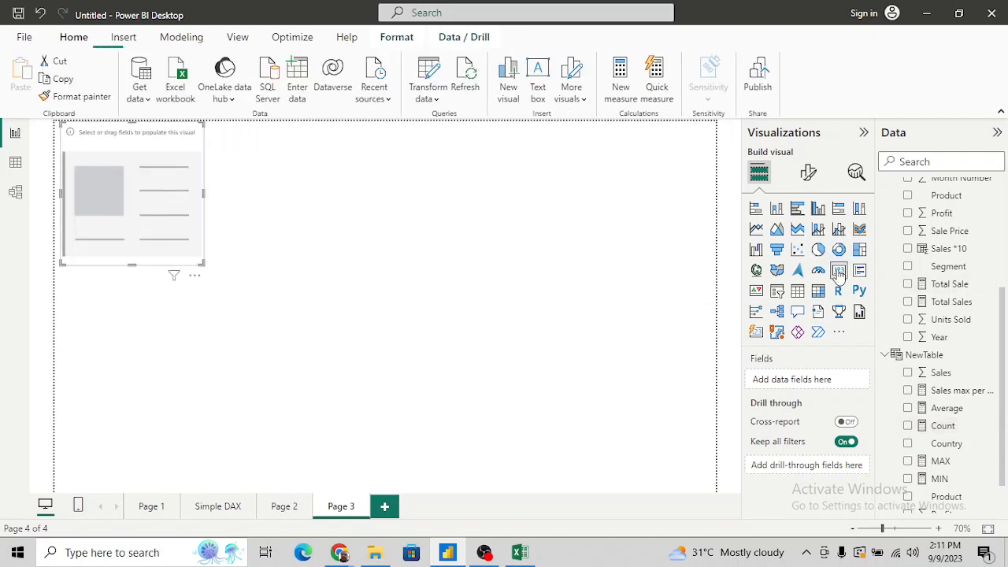
left_click(908, 426)
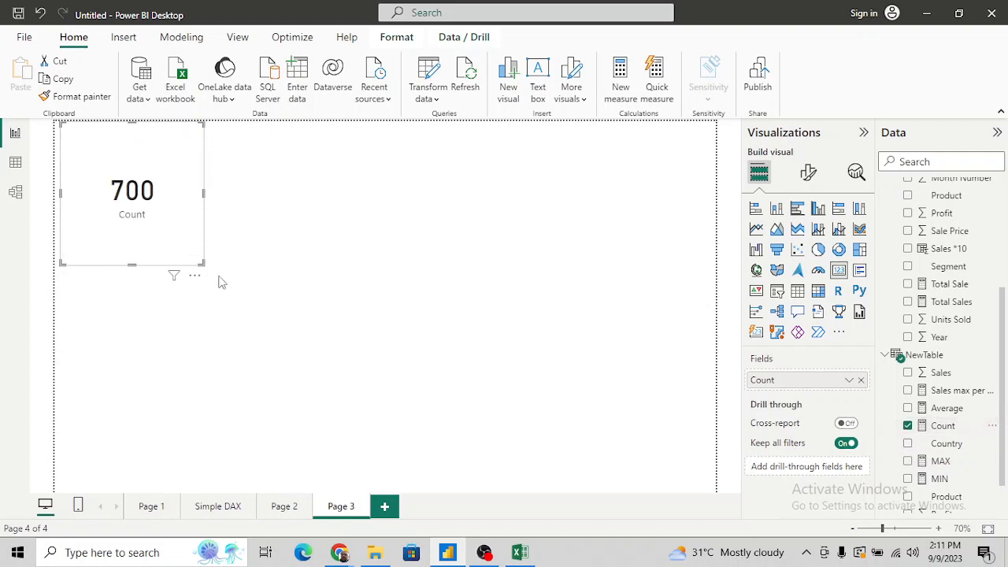
left_click_drag(202, 264, 219, 218)
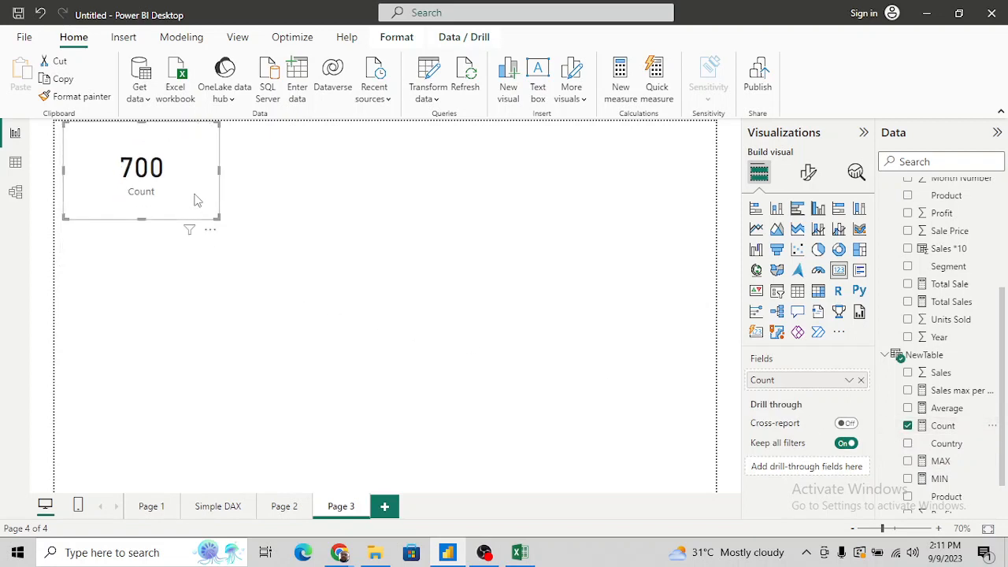
Switch to Excel and remove the filter from the sales data on Sheet2.
key("alt+Tab")
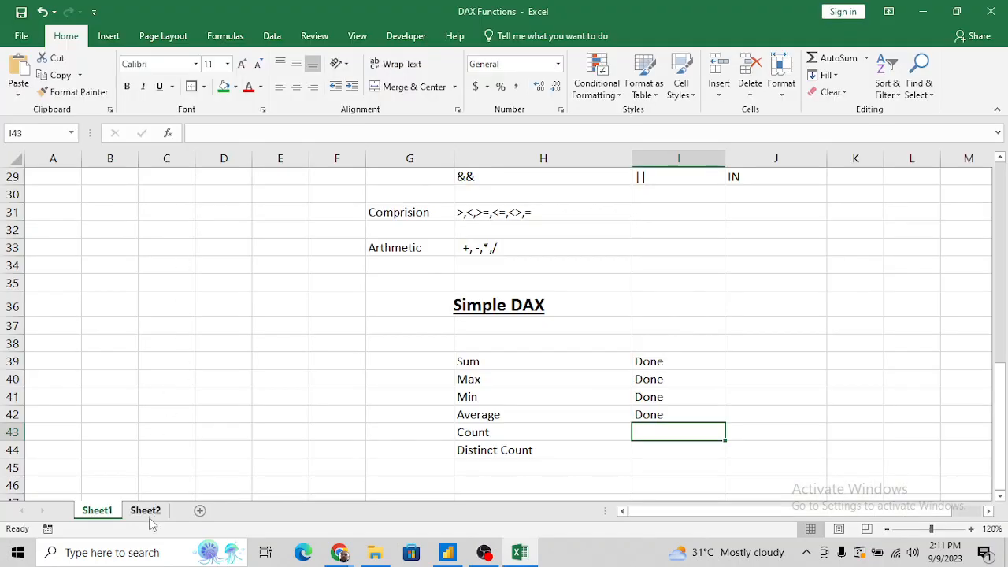
left_click(146, 511)
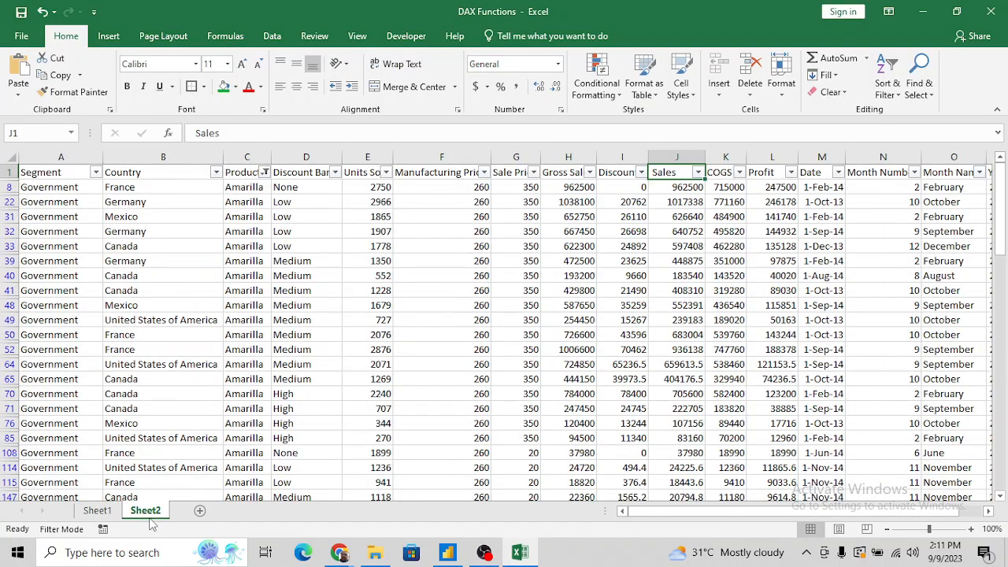
key("Left")
key("Left")
key("alt+d")
key("f")
key("f")
key("Left")
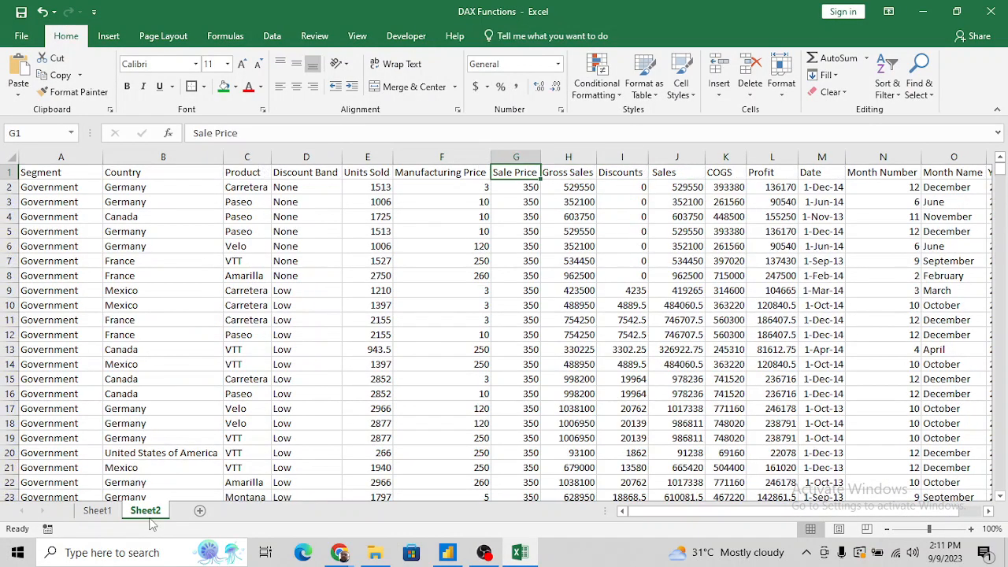
Select all Country entries below the header in column B to check how many there are.
key("ctrl+Home")
key("Right")
key("ctrl+shift+Down")
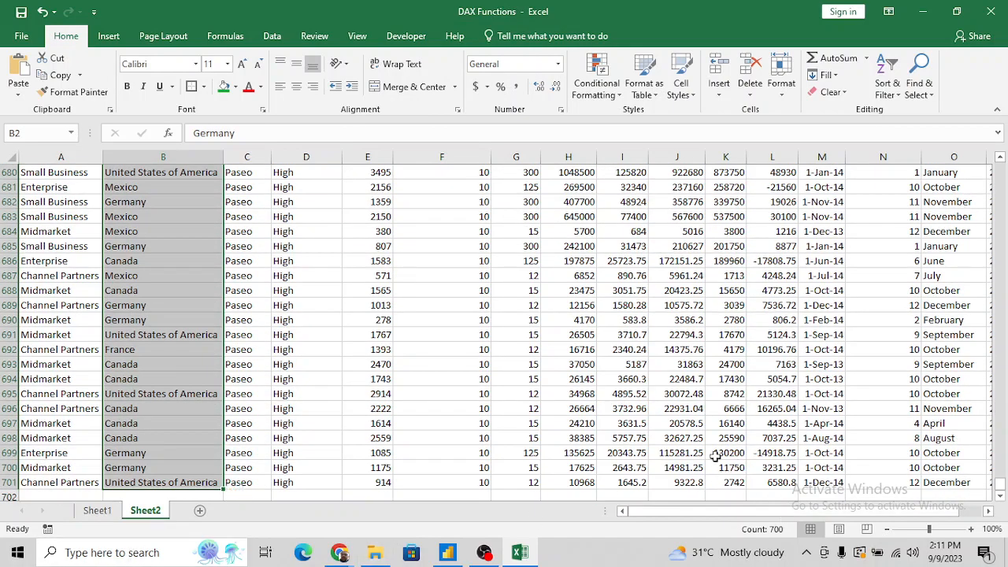
Switch to Power BI and add a matrix below the Count card with Product from financials as rows.
key("alt+Tab")
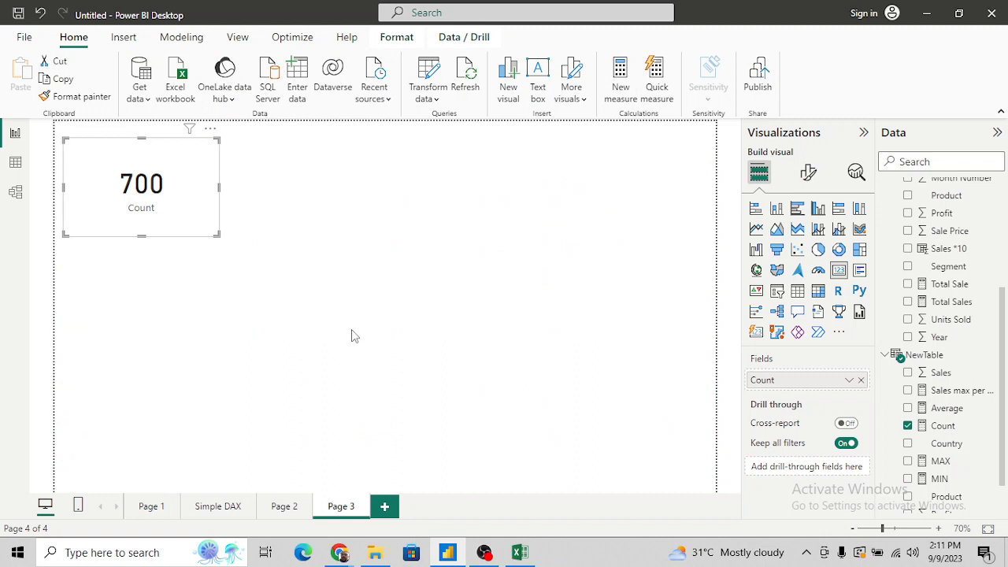
key("Escape")
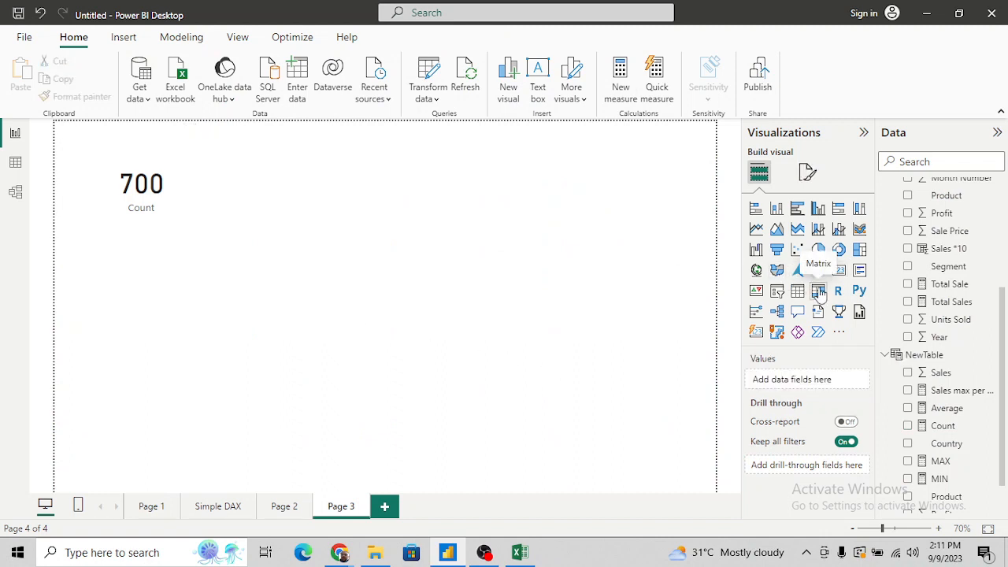
left_click(819, 291)
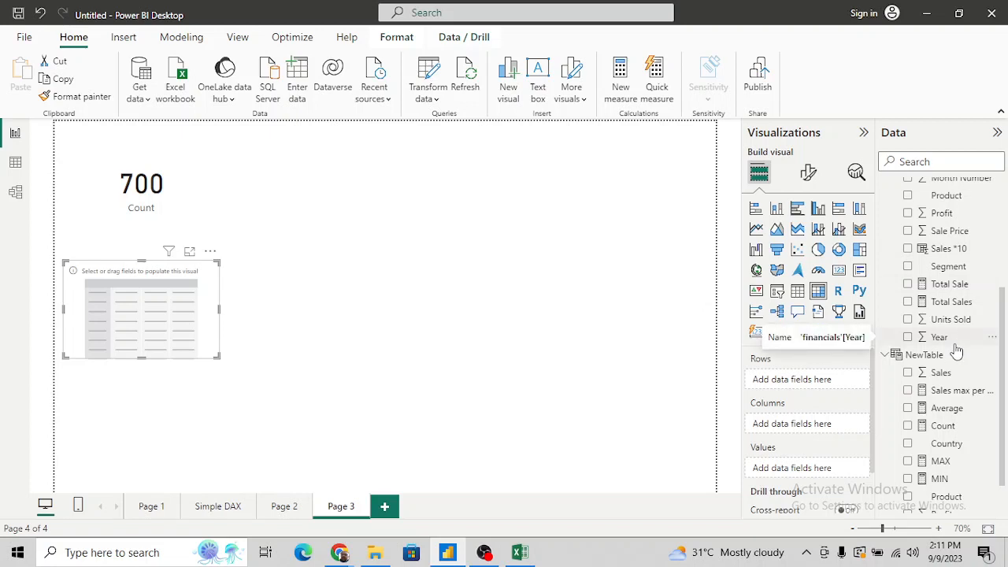
scroll(956, 351, "up", 2)
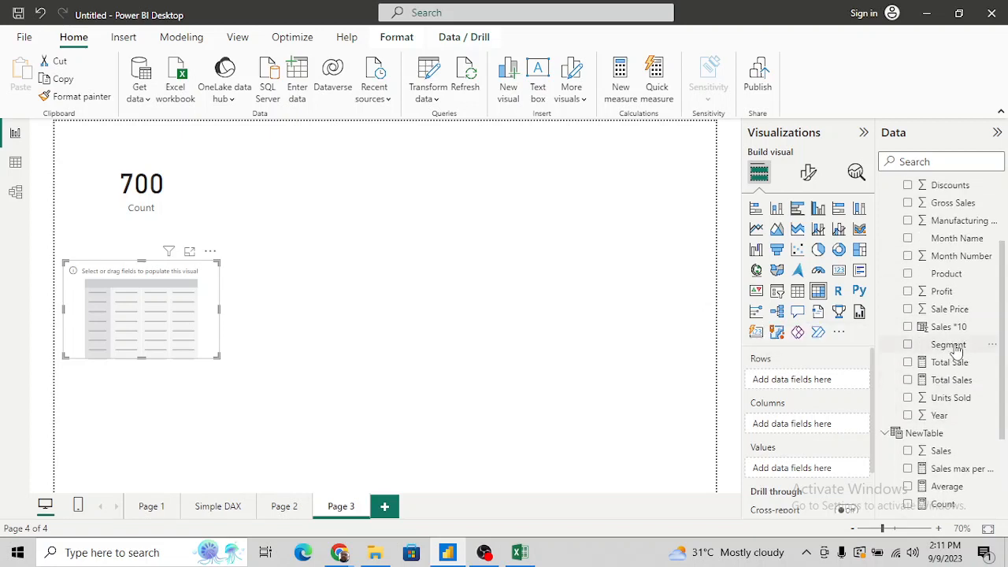
left_click(908, 273)
Add the Count measure to the matrix's values and enlarge the matrix to fit all product rows.
scroll(958, 327, "down", 3)
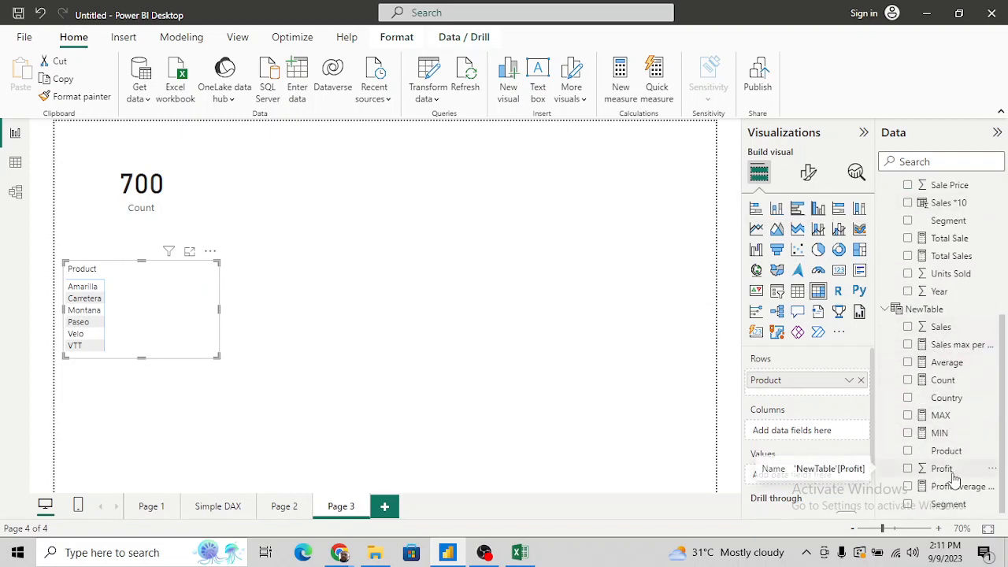
scroll(955, 479, "up", 4)
scroll(955, 480, "up", 2)
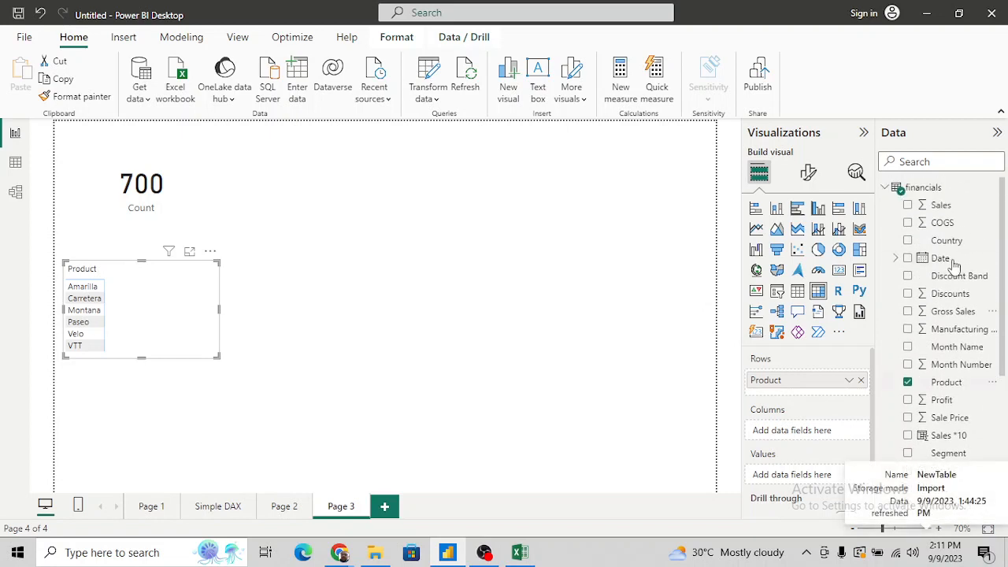
left_click(926, 162)
type("count")
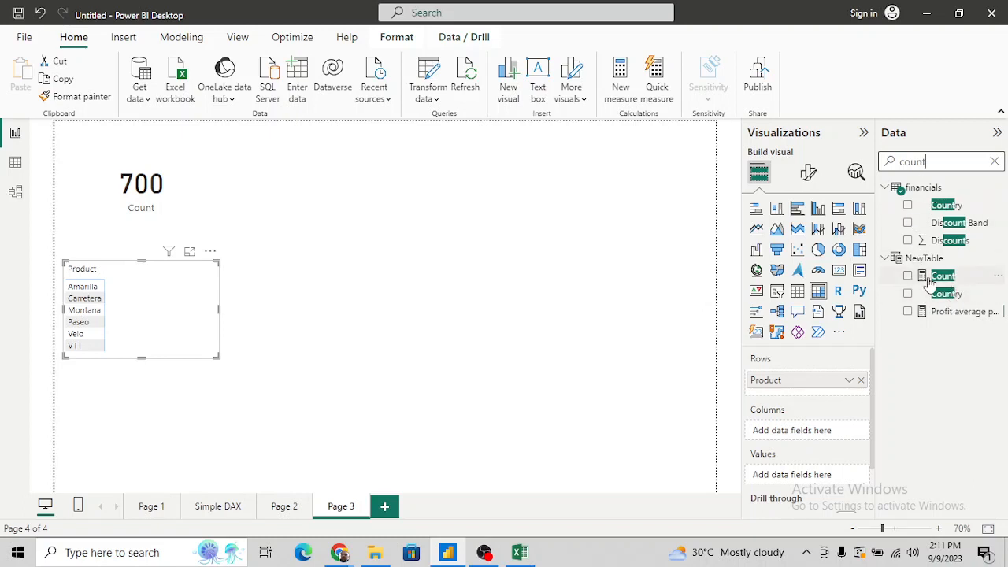
left_click(908, 276)
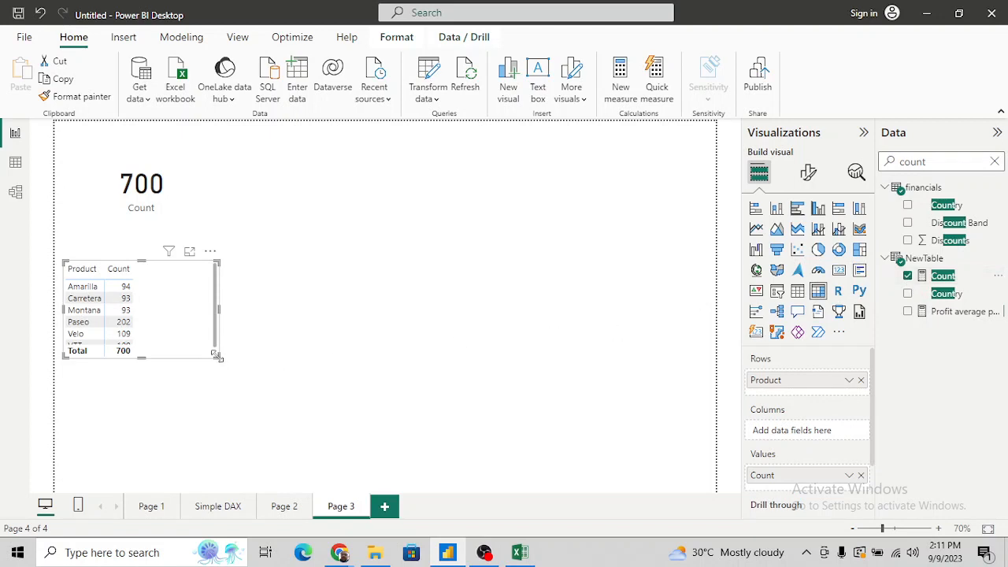
left_click_drag(217, 357, 228, 408)
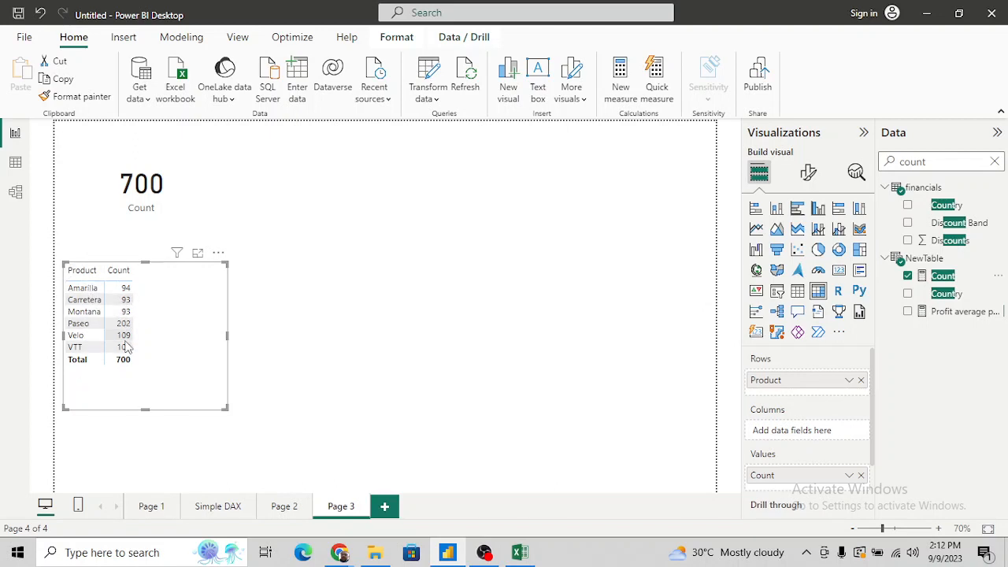
Shrink the Product matrix to fit its rows and place a new empty matrix to the right of it.
left_click_drag(226, 407, 162, 380)
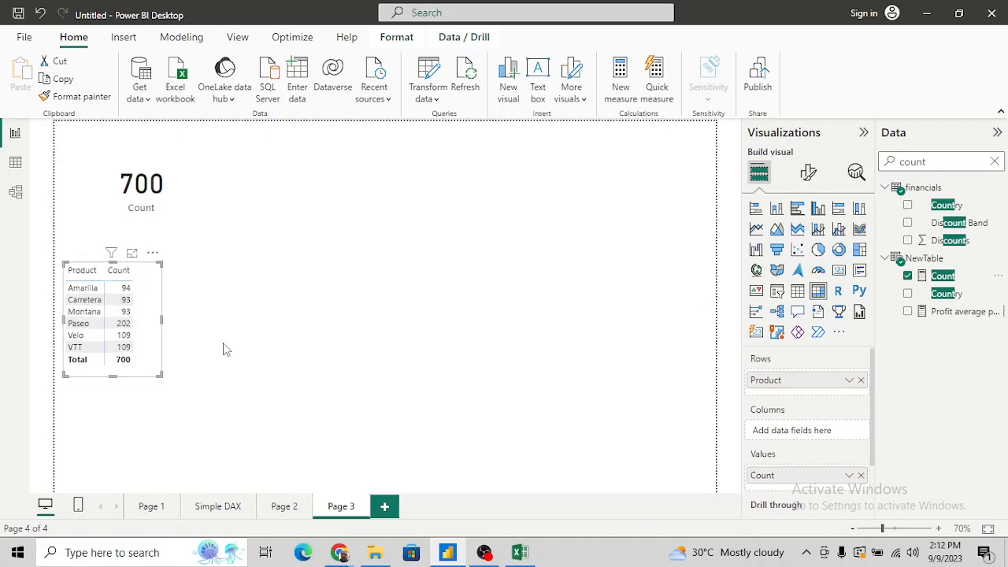
left_click(340, 317)
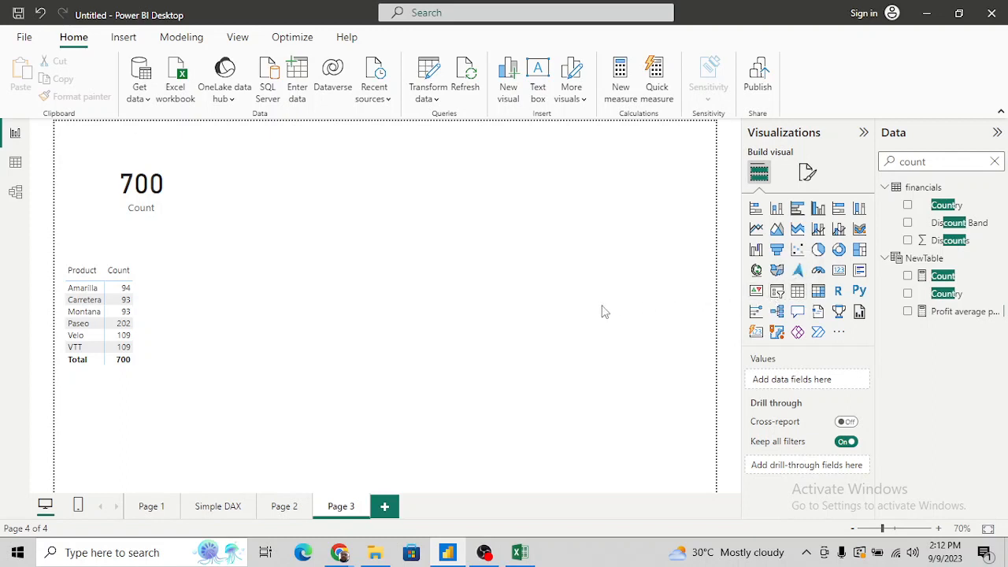
left_click(819, 292)
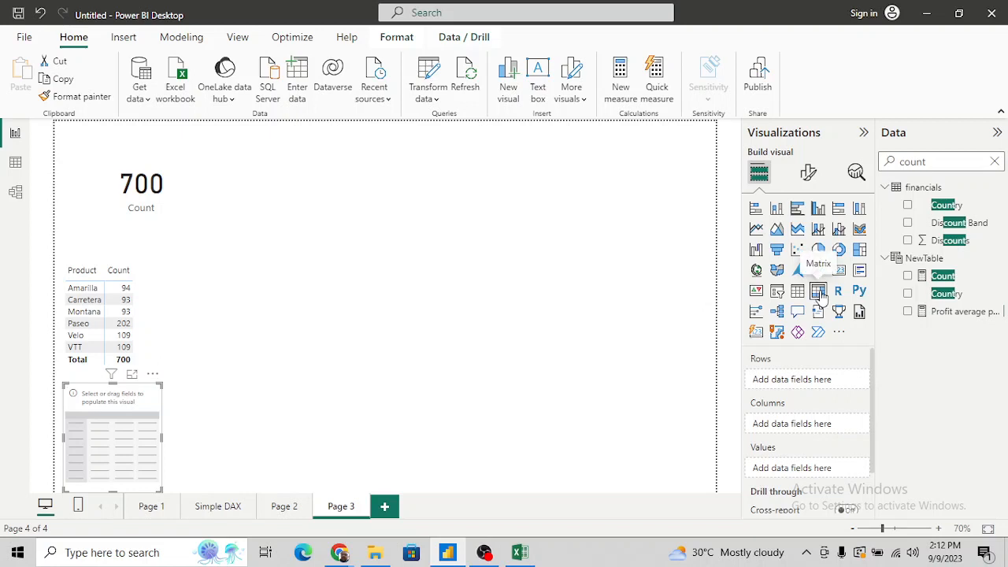
left_click_drag(151, 406, 291, 269)
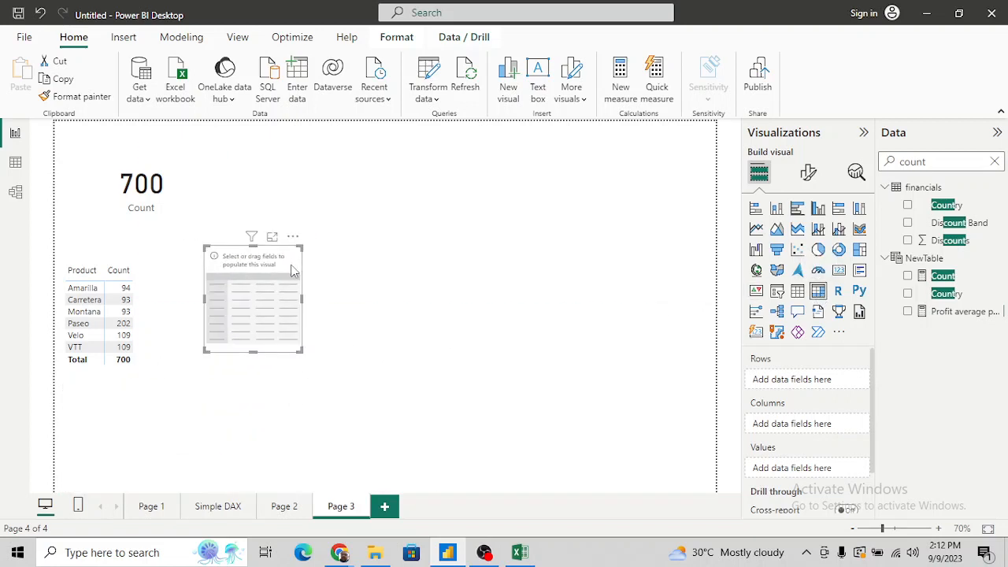
left_click(352, 373)
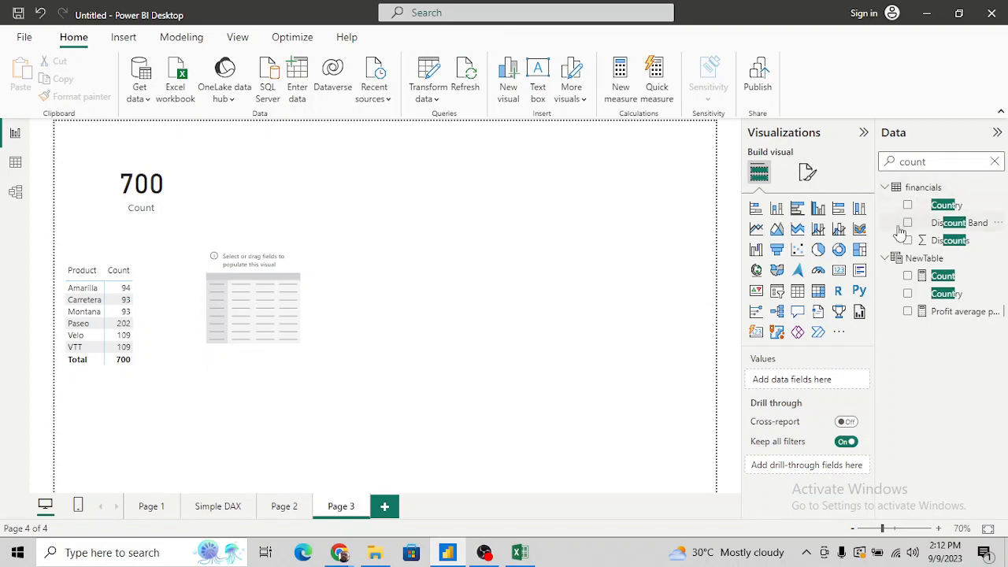
Create a clustered column chart of the Count measure by Country from the financials table.
left_click(908, 276)
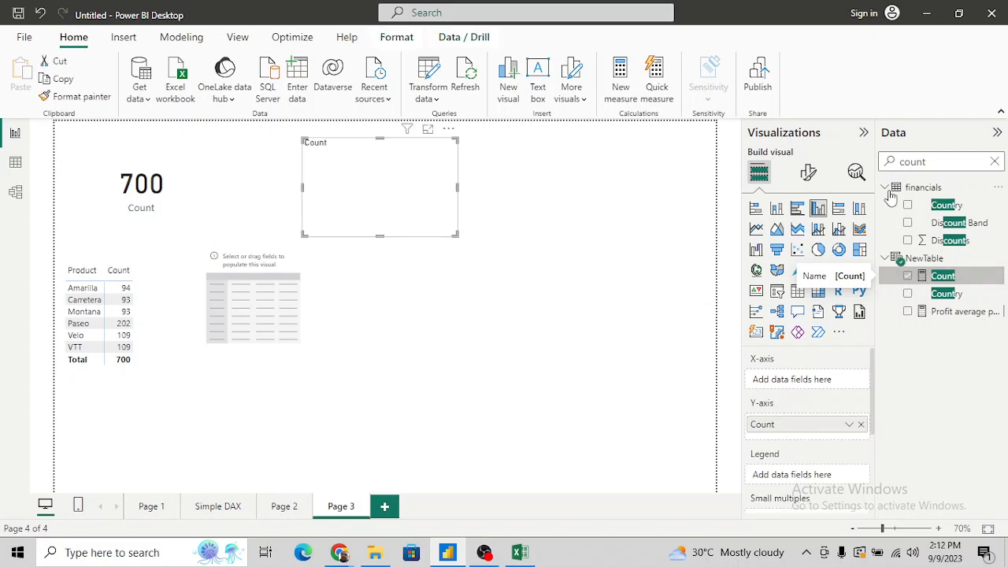
left_click(995, 162)
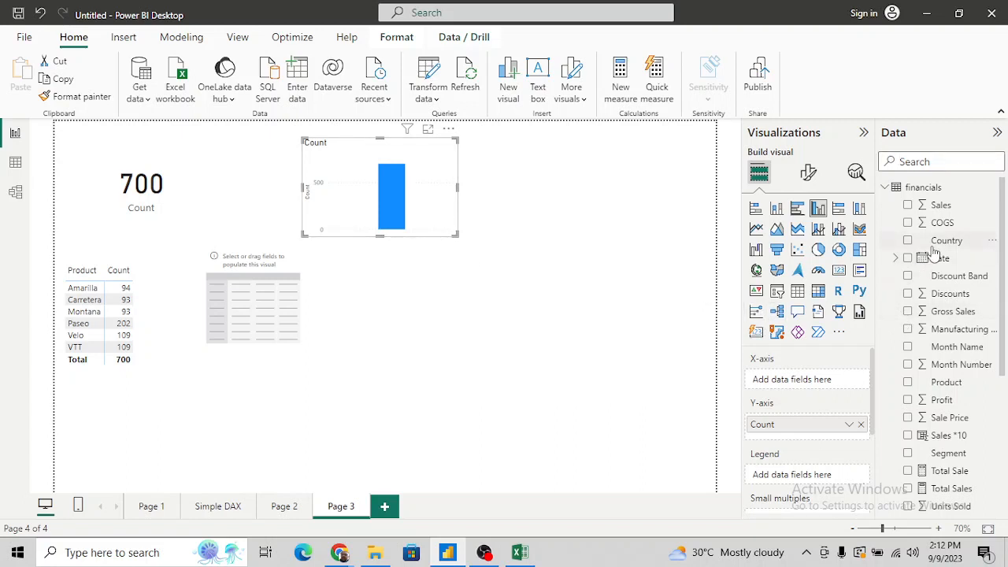
left_click(909, 242)
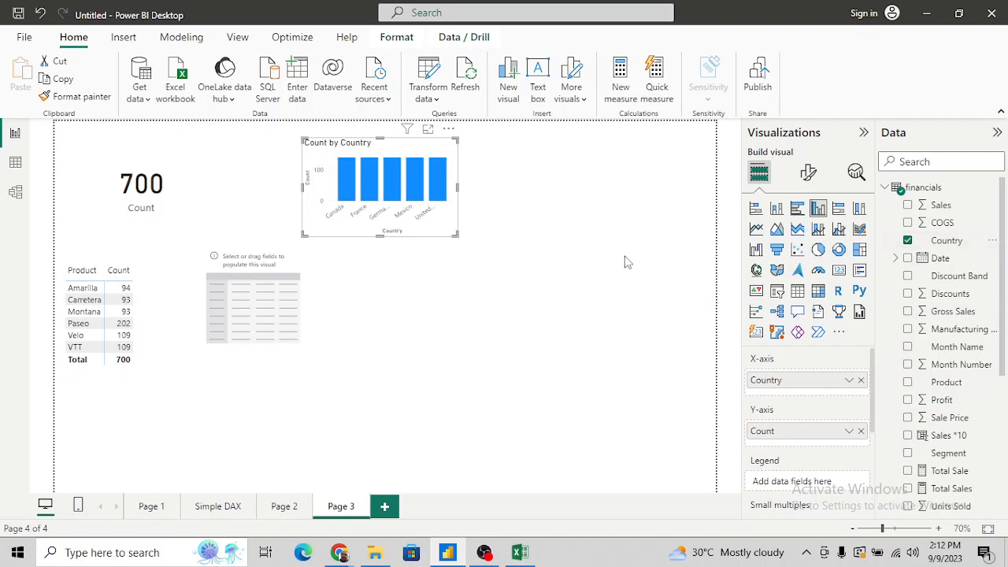
key("super")
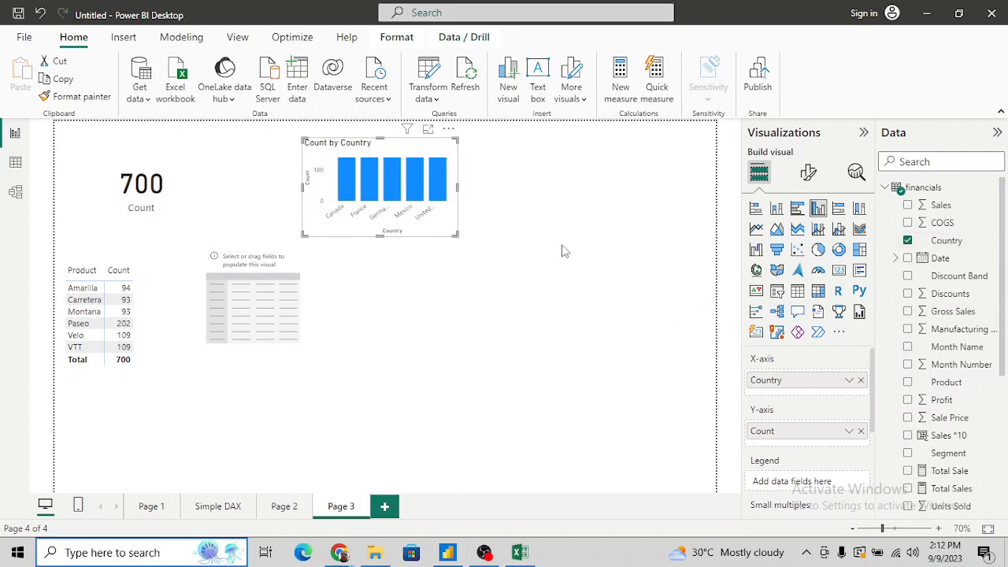
key("Escape")
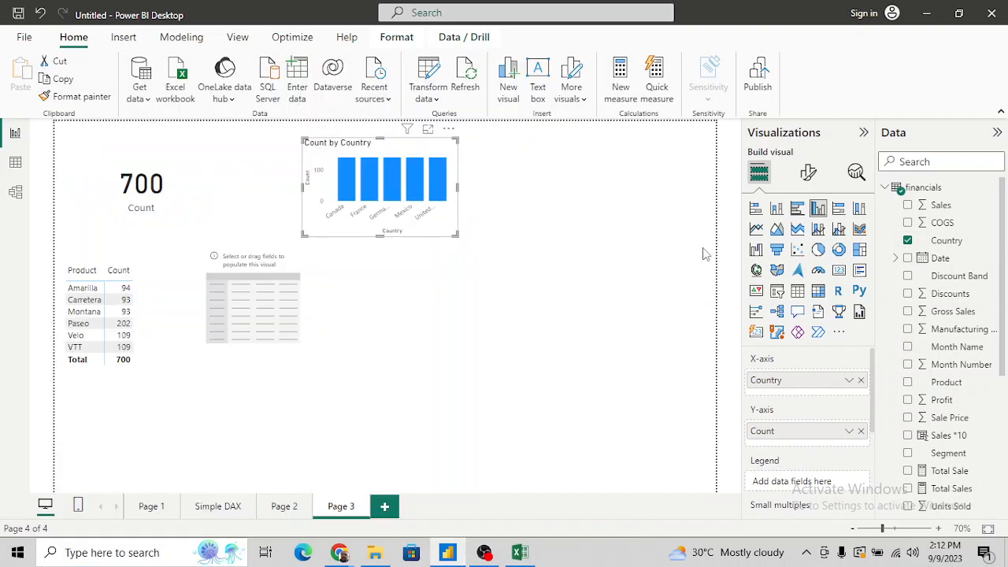
Widen and heighten the Count by Country chart so its country labels fit, and shift it slightly down and right.
left_click(457, 240)
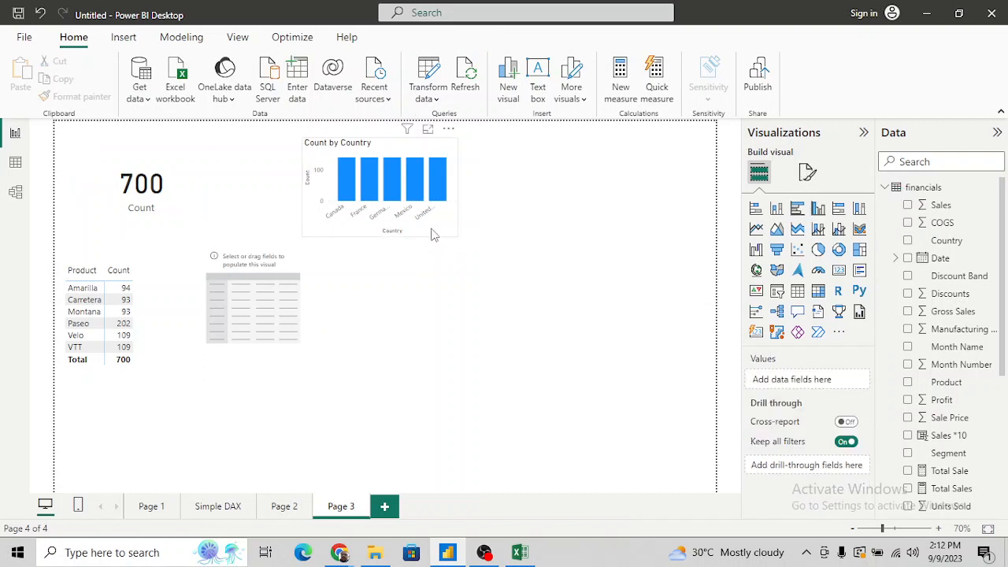
left_click(441, 236)
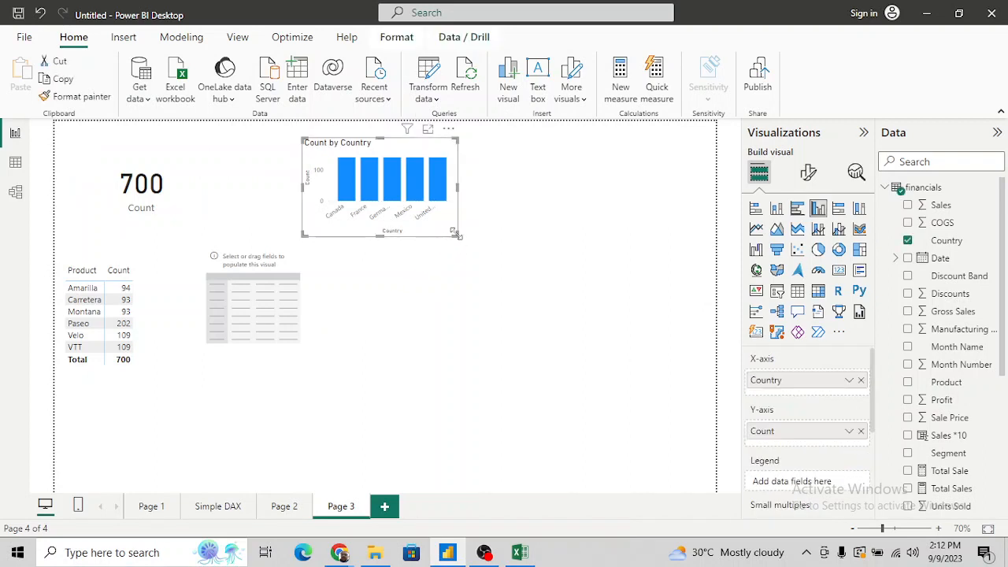
left_click_drag(456, 233, 535, 235)
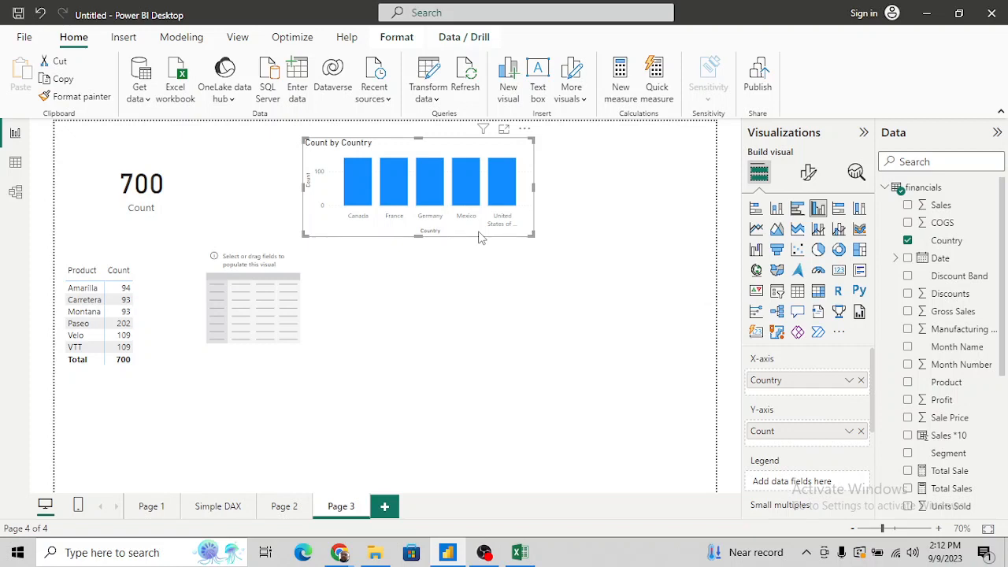
left_click_drag(439, 238, 429, 307)
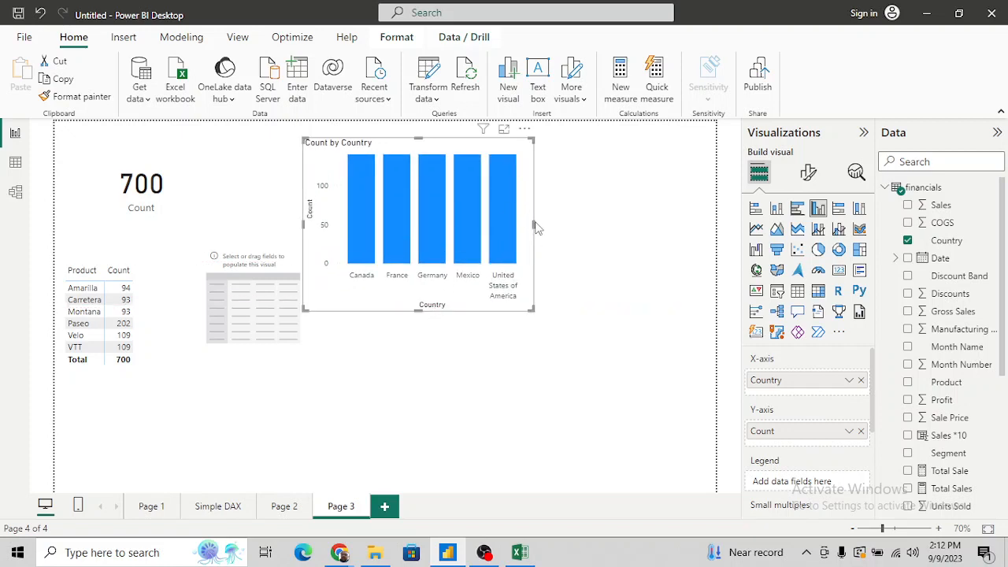
left_click_drag(535, 225, 551, 241)
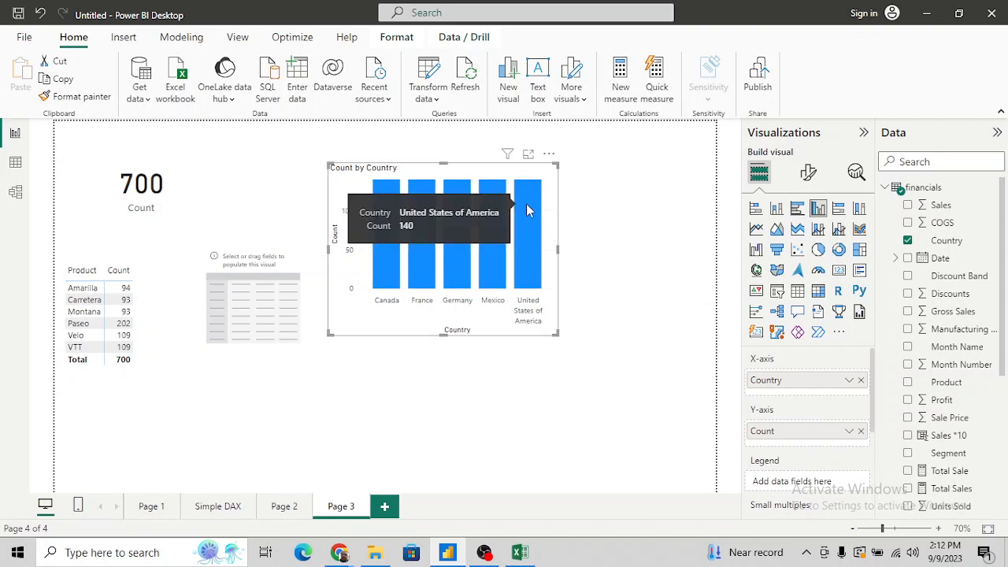
left_click(527, 206)
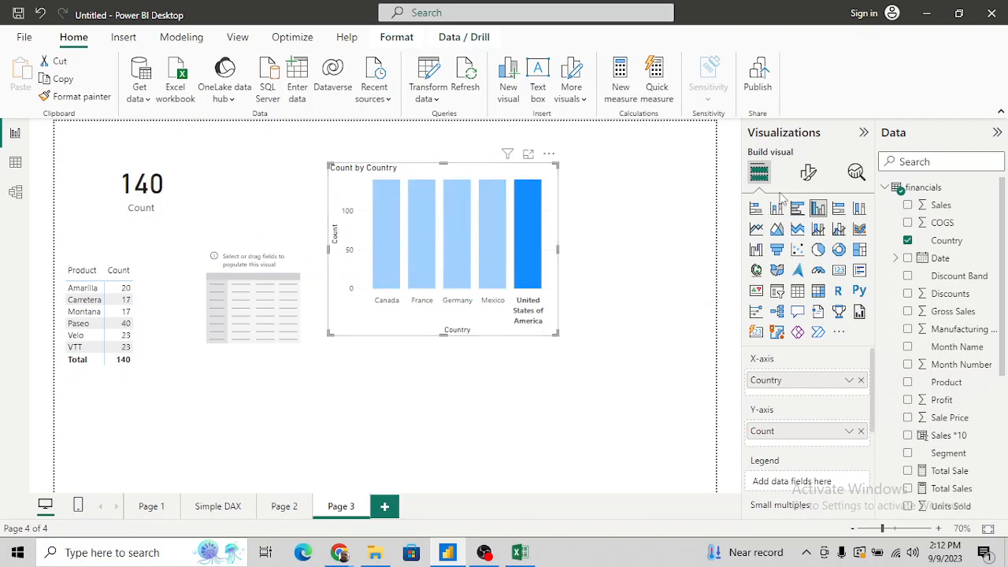
left_click(808, 174)
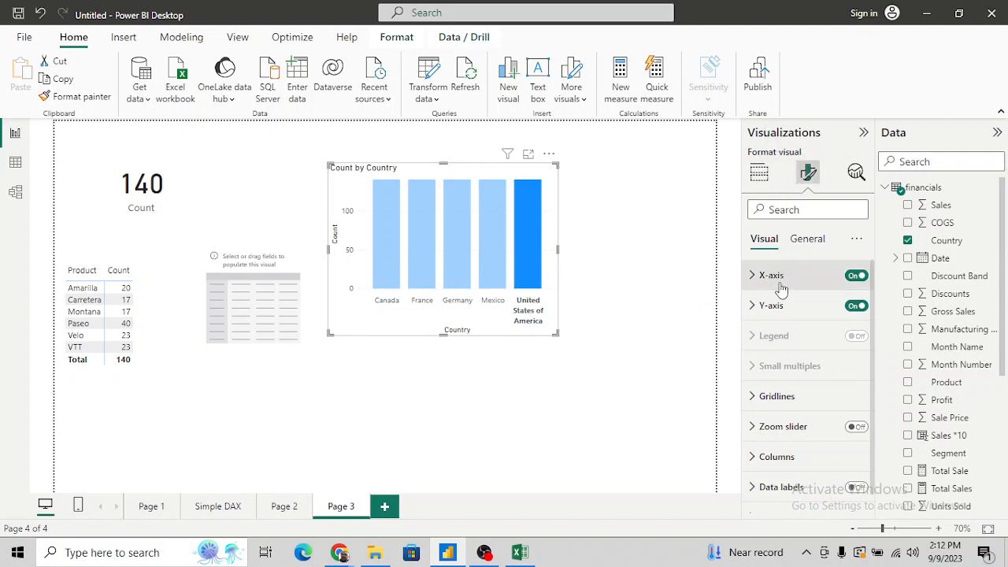
left_click(566, 334)
left_click(544, 280)
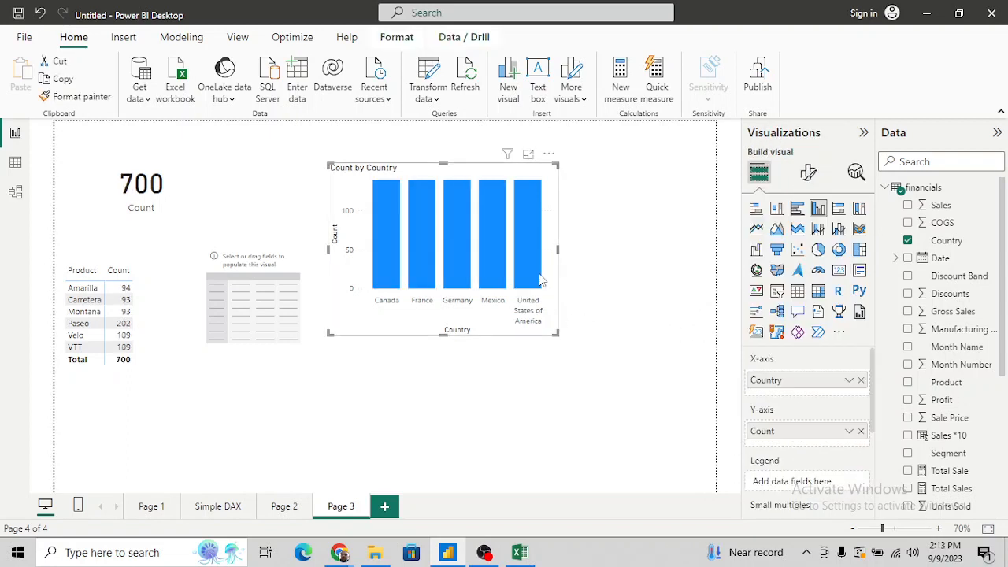
Turn on data labels for the Count by Country chart and make the chart slightly wider.
left_click(809, 173)
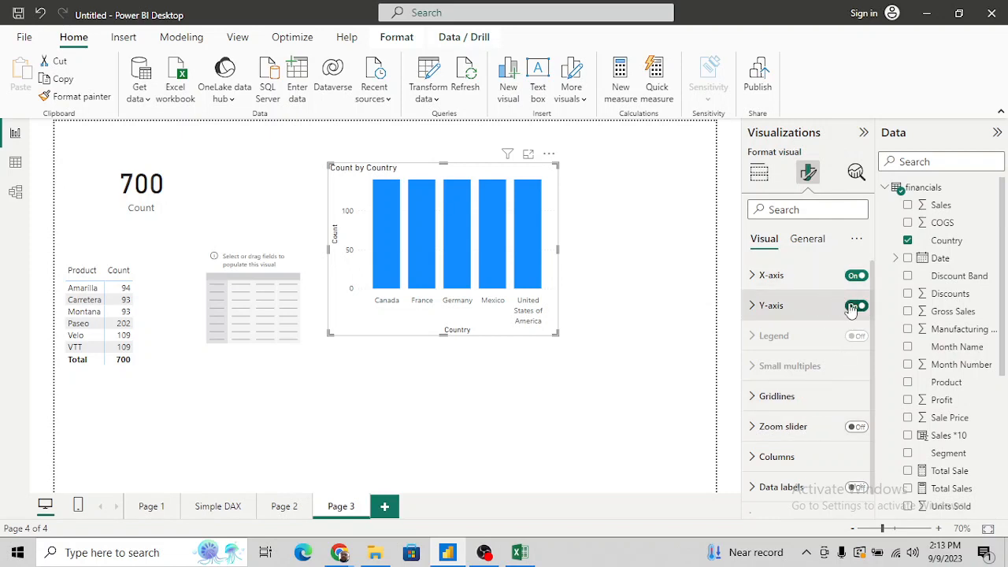
scroll(801, 342, "down", 1)
scroll(802, 350, "down", 1)
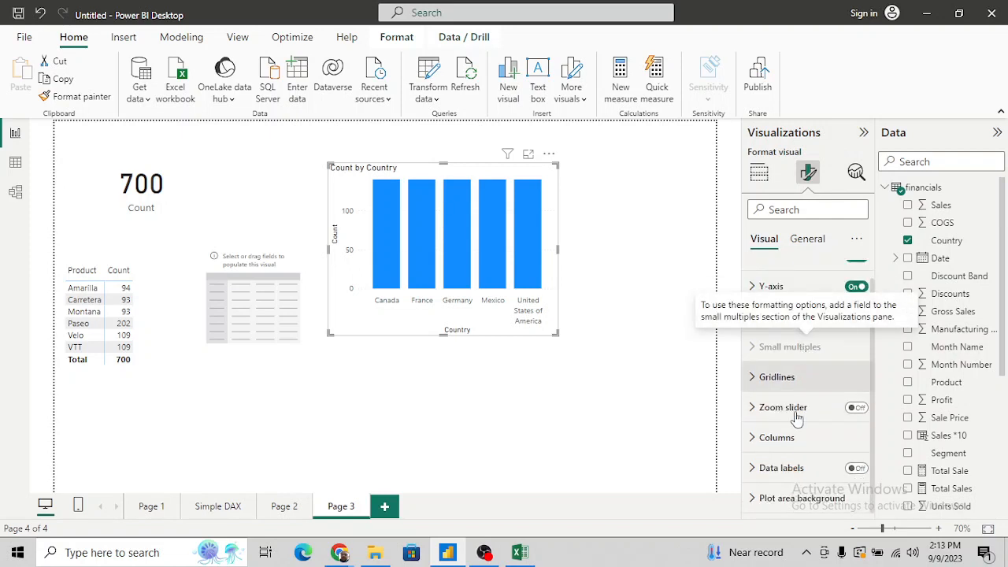
left_click(857, 469)
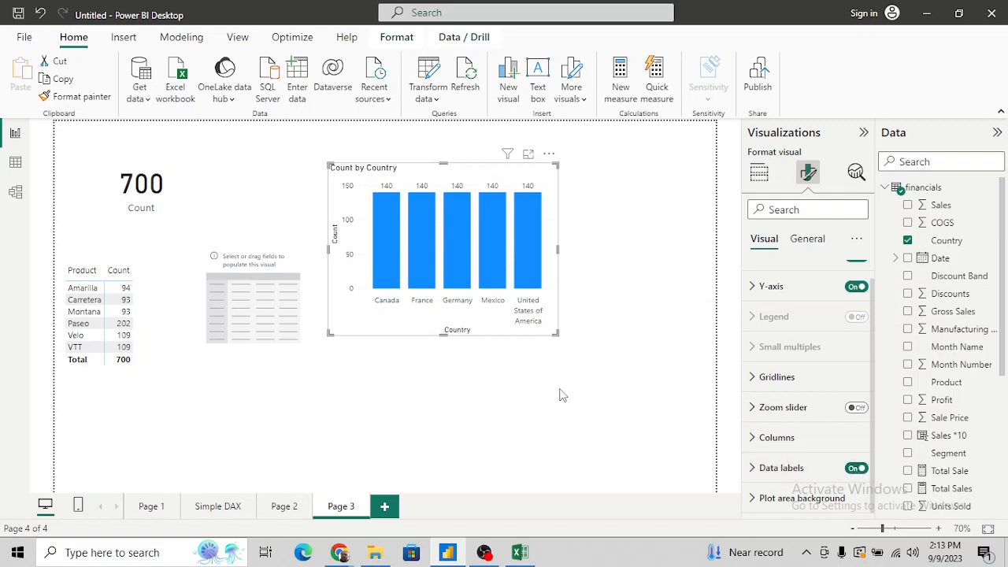
mouse_move(503, 213)
left_click_drag(558, 334, 583, 326)
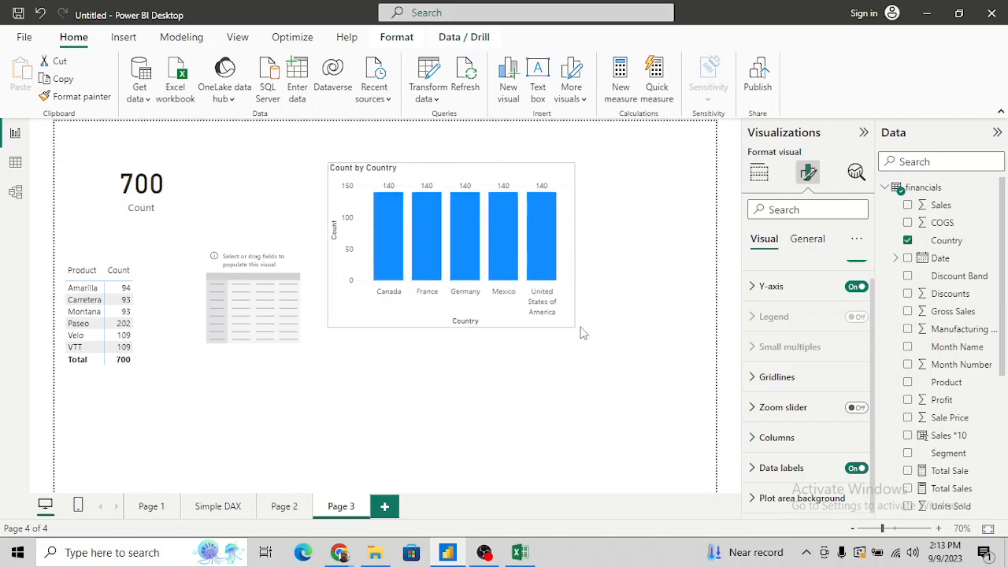
Fill the empty matrix with Country from financials and the Count measure, and widen it to show both columns.
left_click(277, 328)
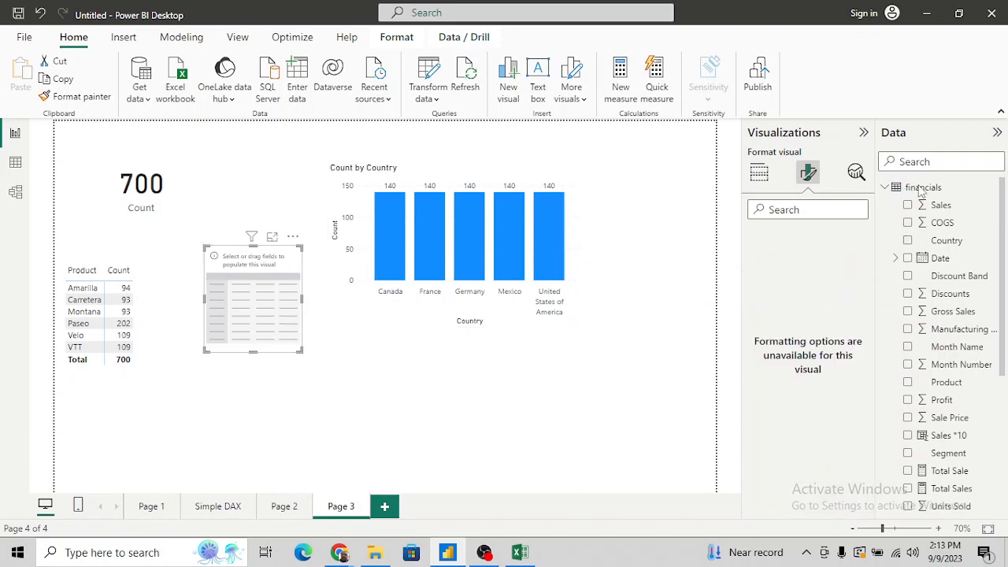
scroll(937, 415, "up", 2)
left_click(907, 241)
scroll(937, 335, "down", 6)
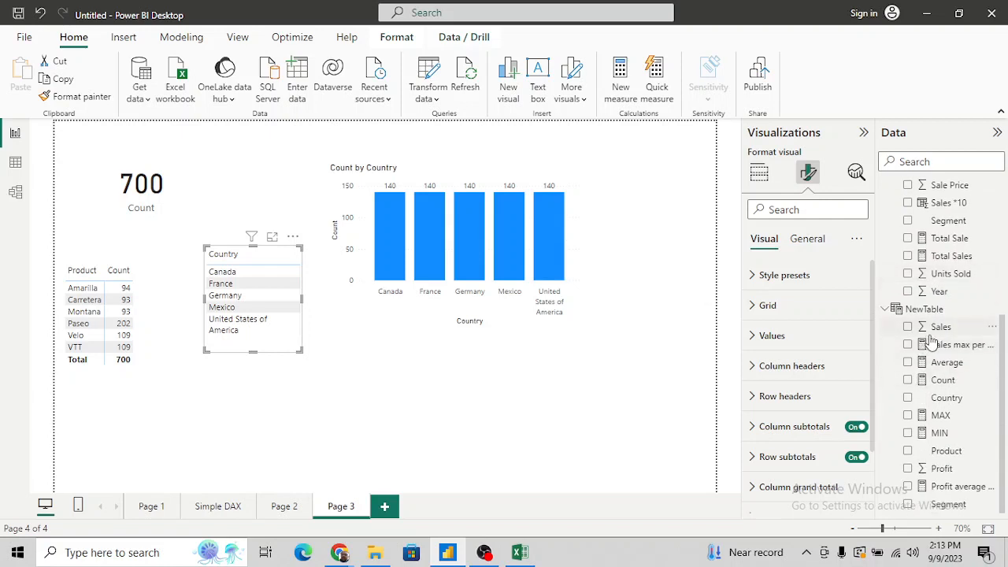
left_click(908, 381)
left_click_drag(295, 344, 352, 353)
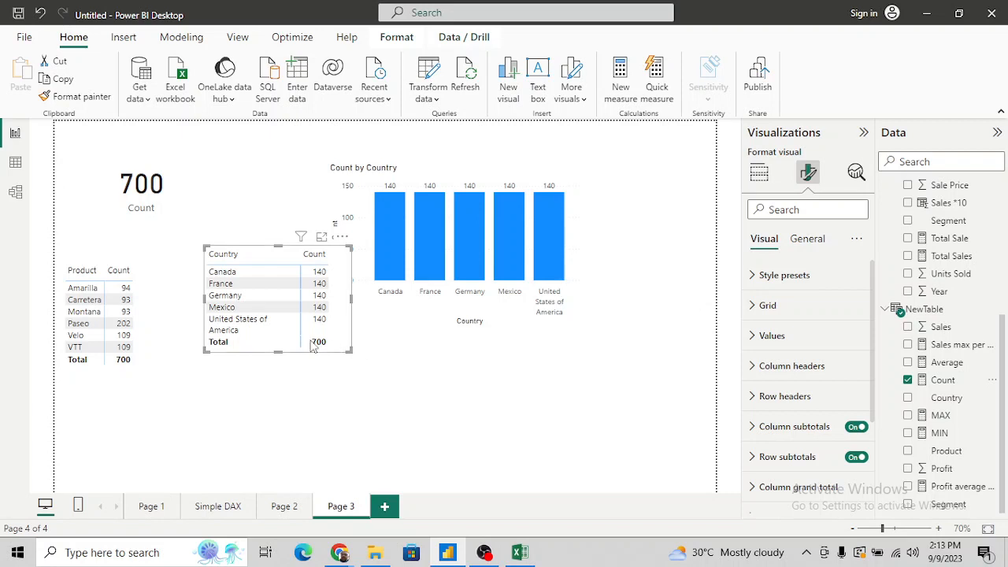
Enlarge the Country matrix and move it lower on the page, clear of the column chart.
left_click_drag(203, 300, 170, 300)
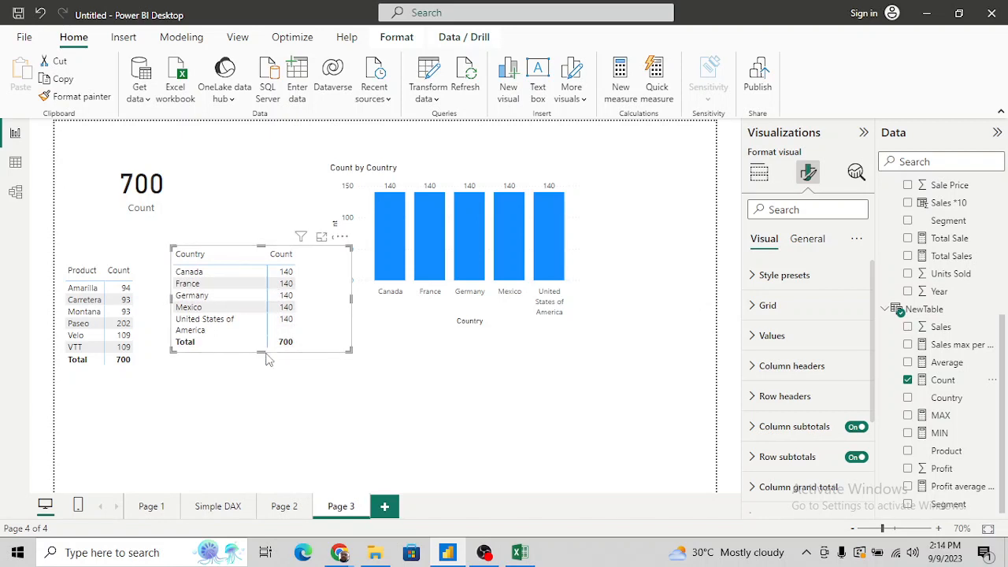
left_click_drag(266, 353, 265, 382)
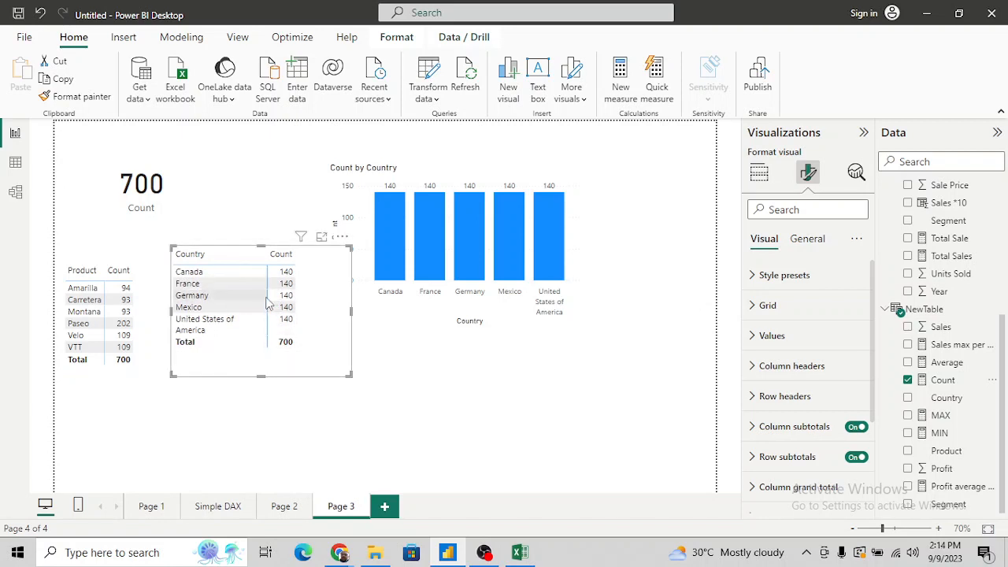
left_click_drag(293, 300, 326, 316)
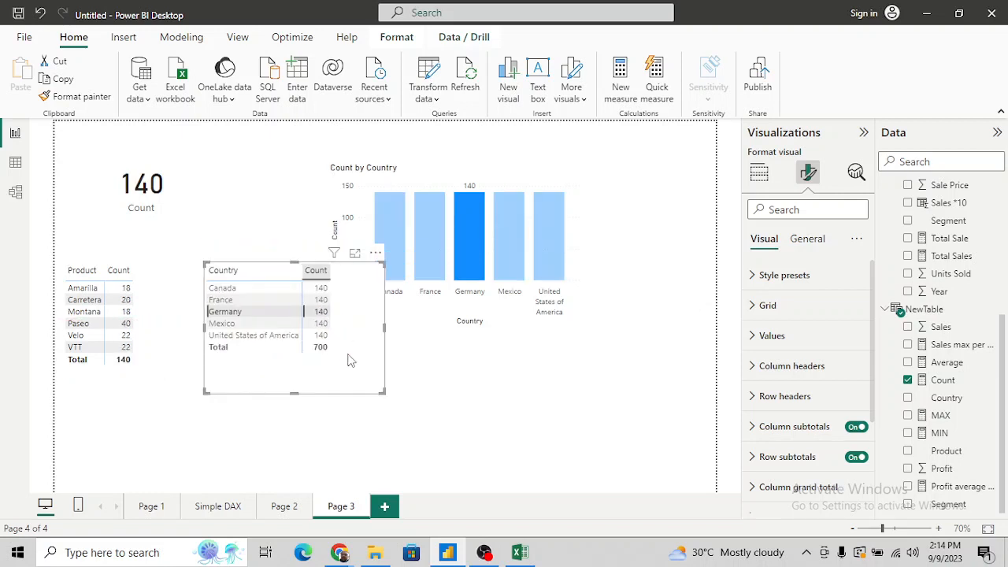
left_click_drag(348, 359, 331, 406)
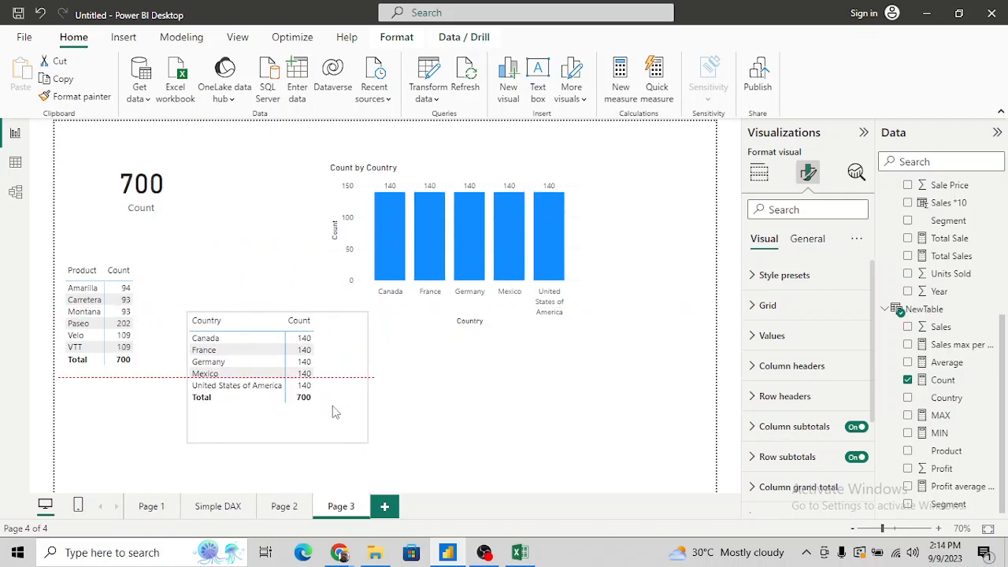
left_click(465, 402)
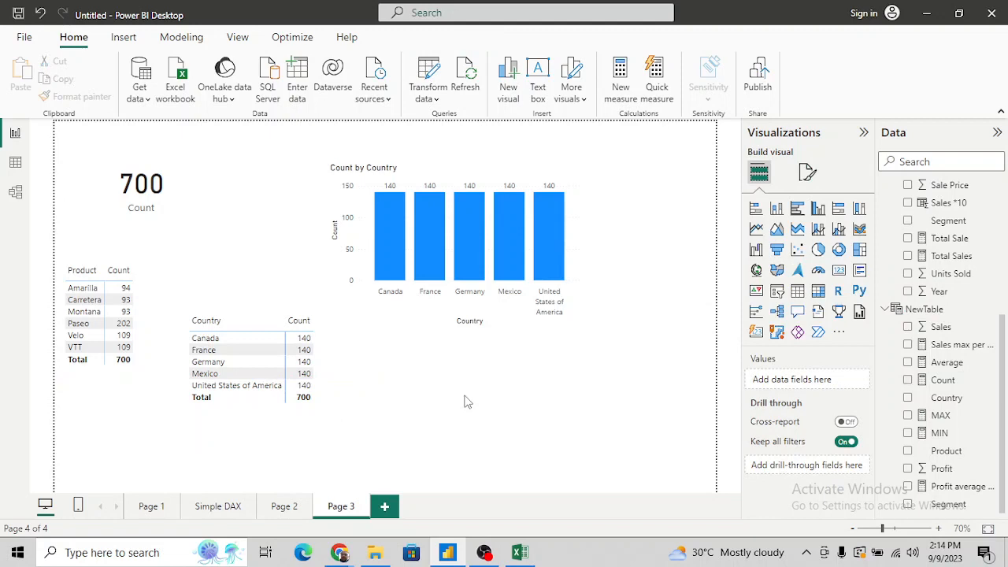
Switch to Excel and enter Done beside Count in the Simple DAX list on Sheet1, cell I43.
key("alt+Tab")
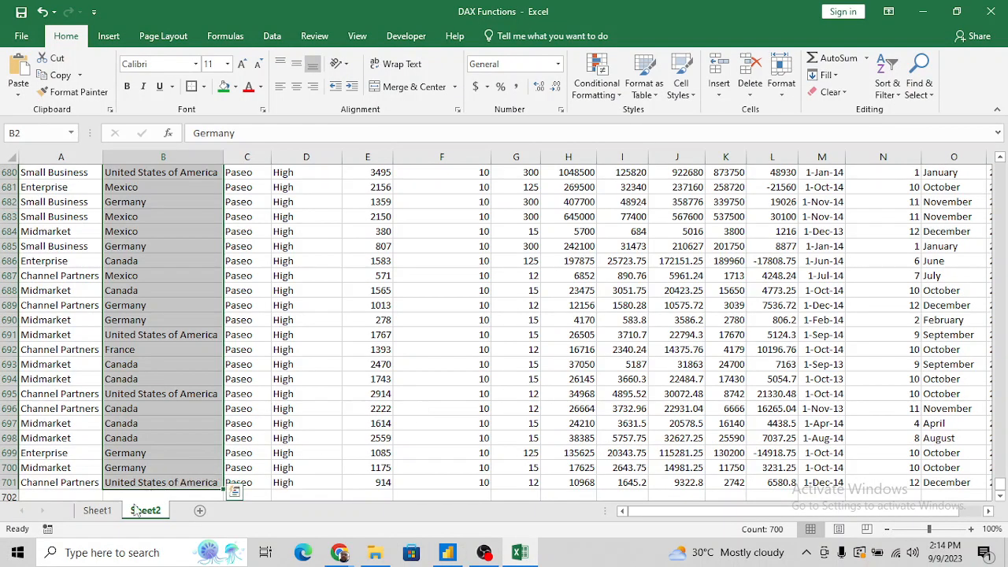
left_click(115, 511)
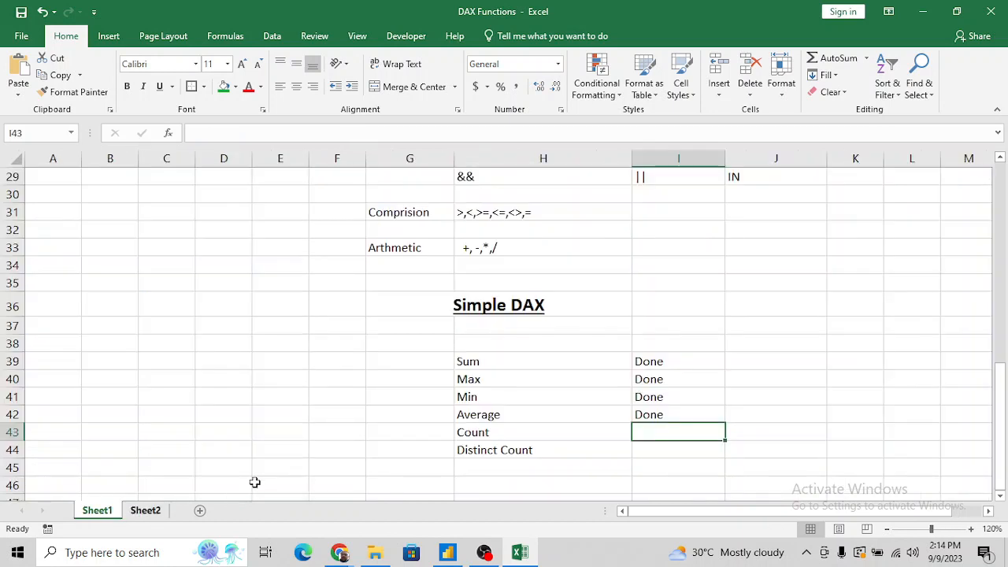
left_click(520, 452)
key("Up")
key("Up")
key("Right")
key("Down")
type("Done")
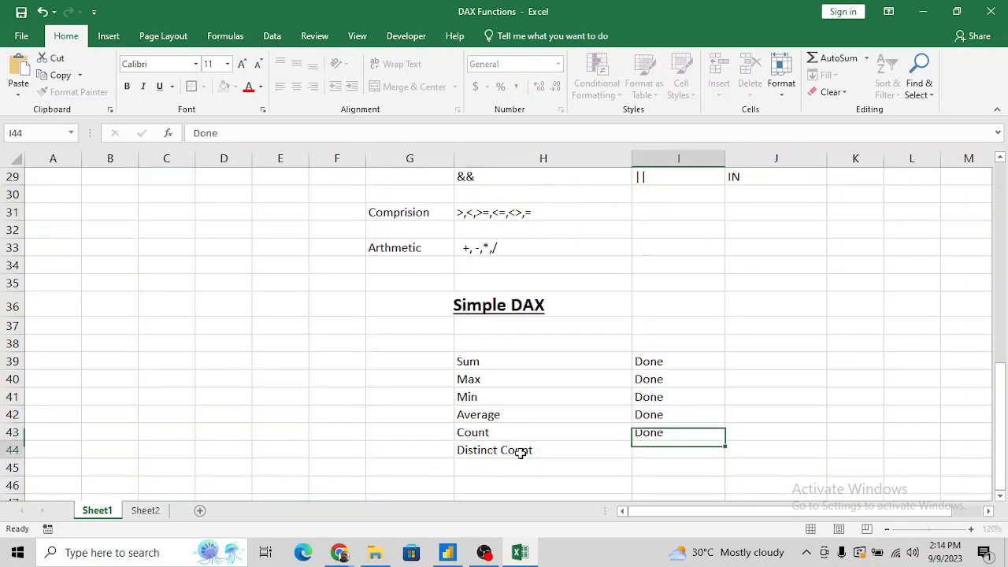
key("Return")
key("Right")
key("Right")
key("Right")
key("Left")
key("Left")
key("Left")
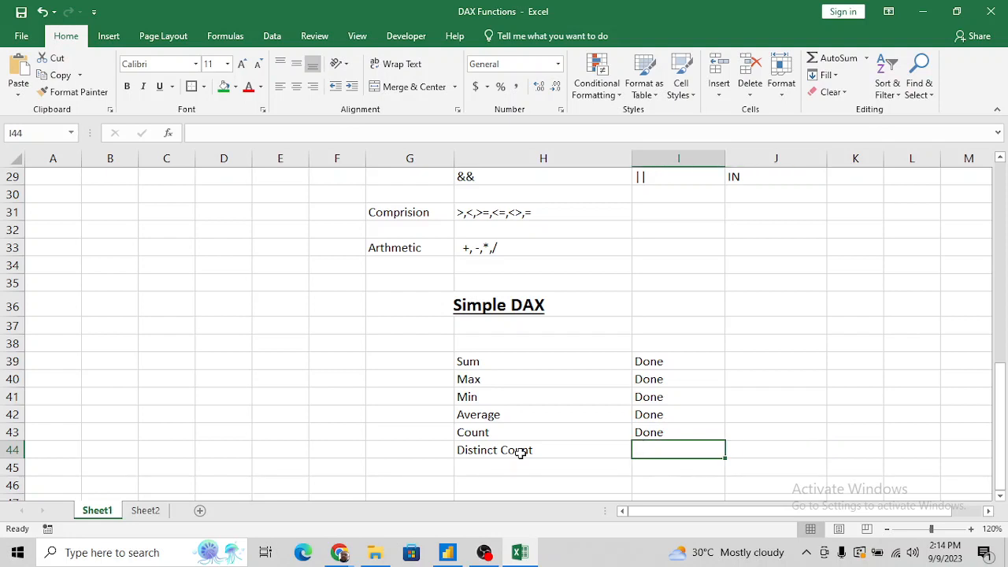
key("Right")
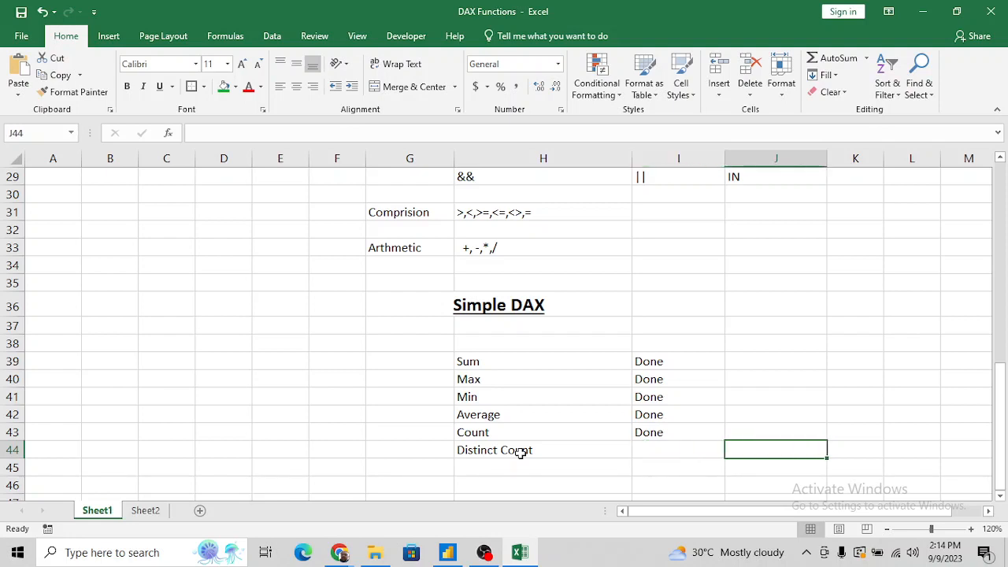
Enter the note "use to count unique value" in cell J44 on the Distinct Count row.
type("use ot")
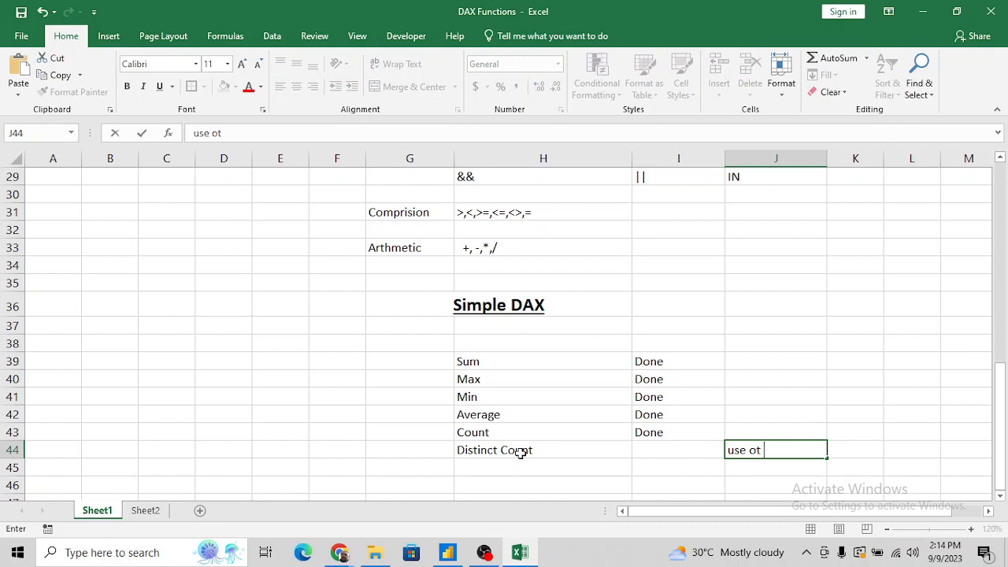
key("BackSpace")
key("BackSpace")
type("to count un")
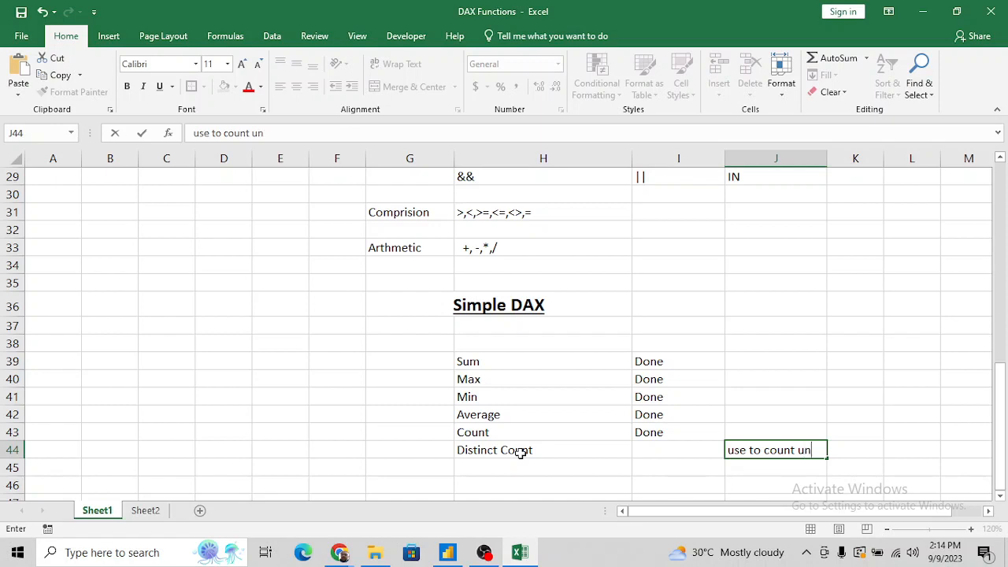
type("ique")
type("value")
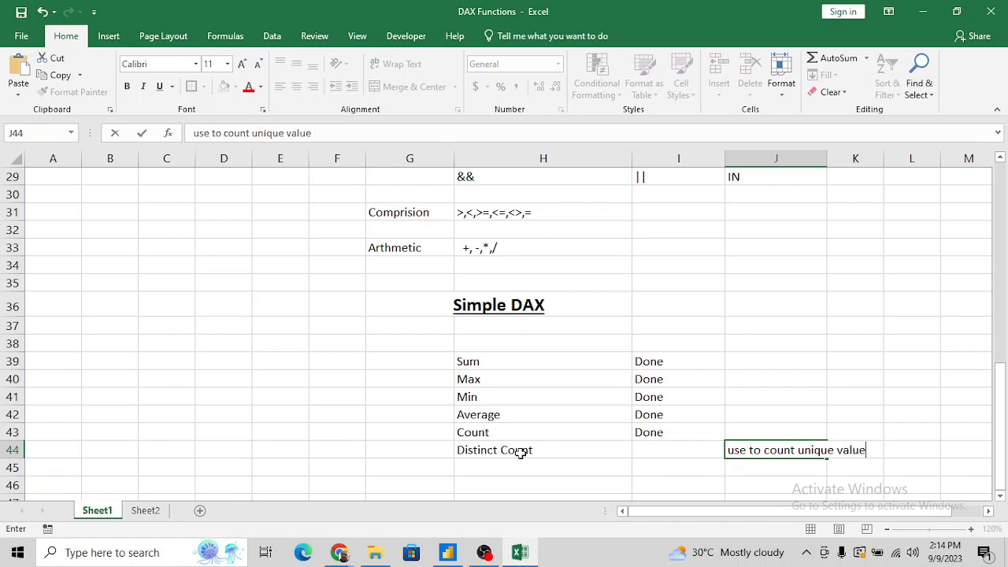
key("Return")
key("Left")
key("Left")
Go to the Country header at the top of Sheet2 and turn on filters for the header row.
key("alt+Tab")
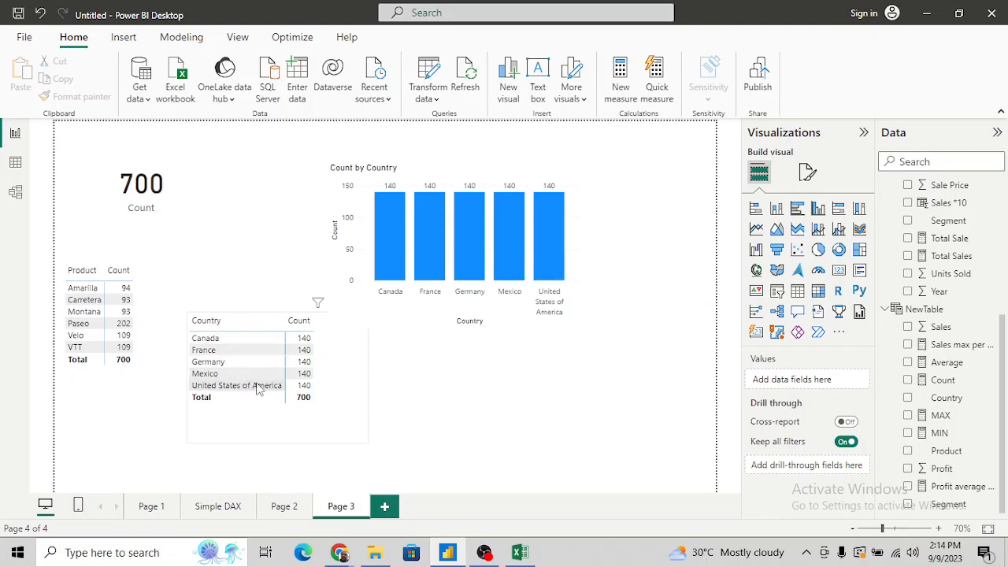
key("alt+Tab")
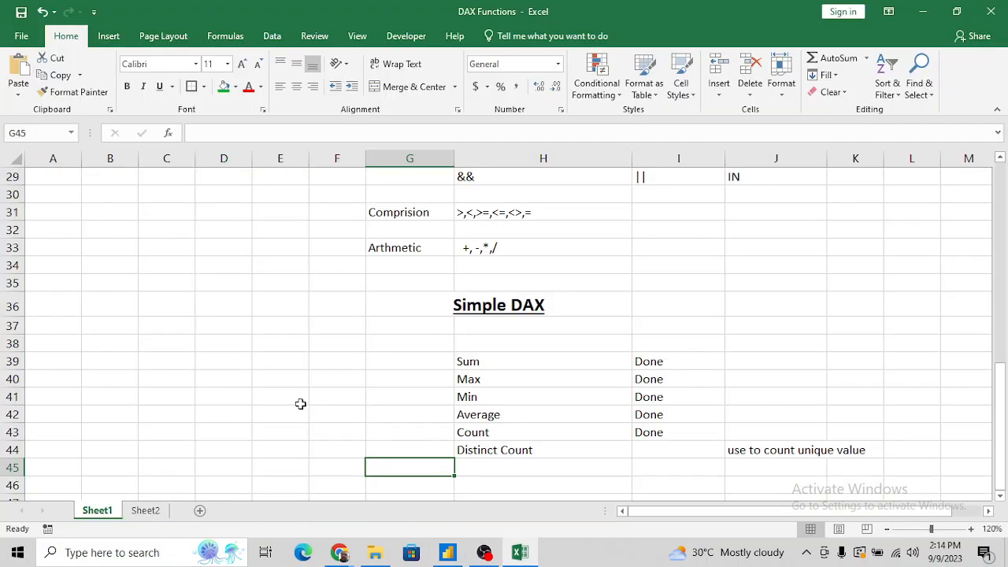
left_click(145, 512)
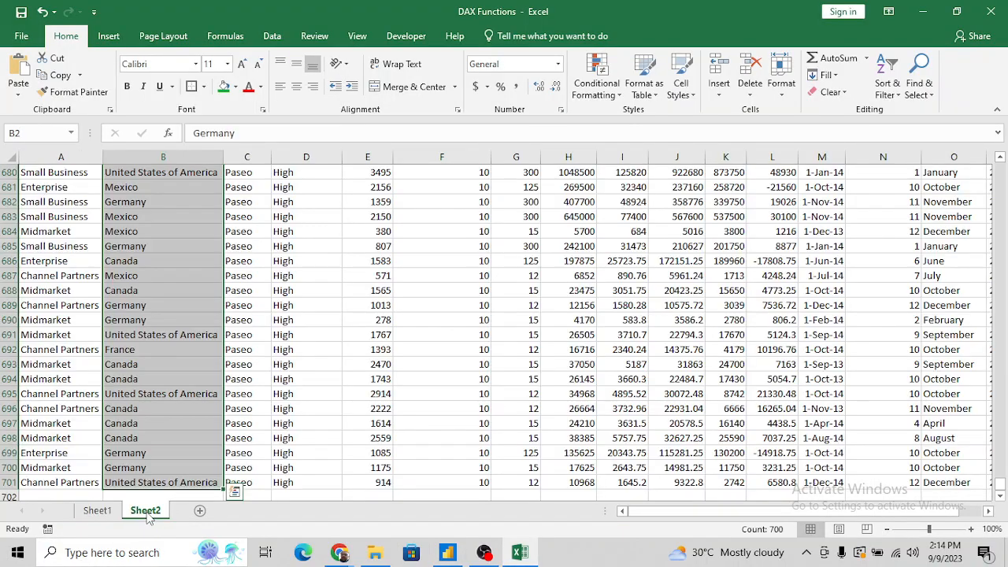
key("ctrl+Up")
key("Left")
key("Right")
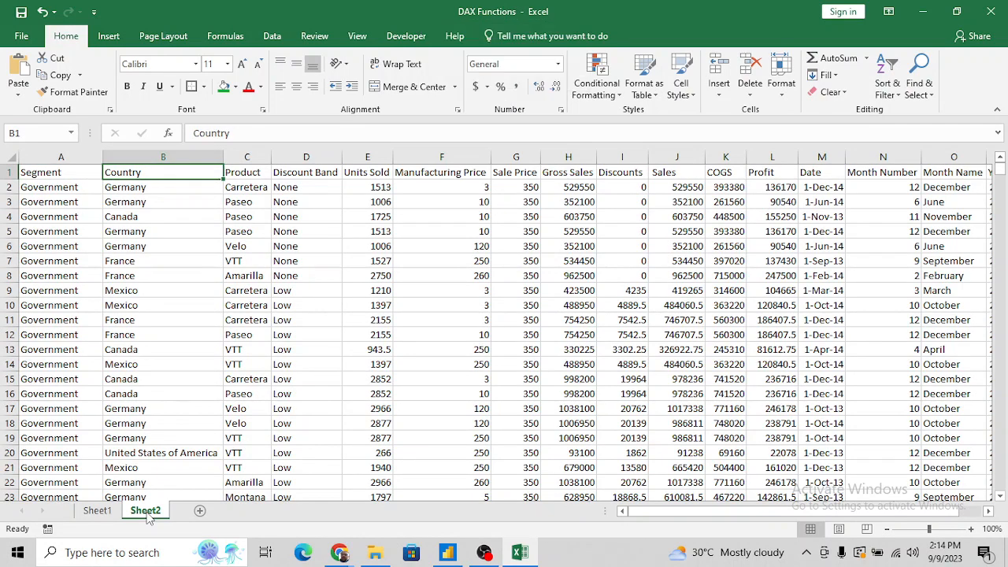
key("ctrl+shift+l")
Check the Country column's data range and look through the unique countries in its filter list, leaving the filter unchanged.
key("Down")
key("ctrl+shift+Down")
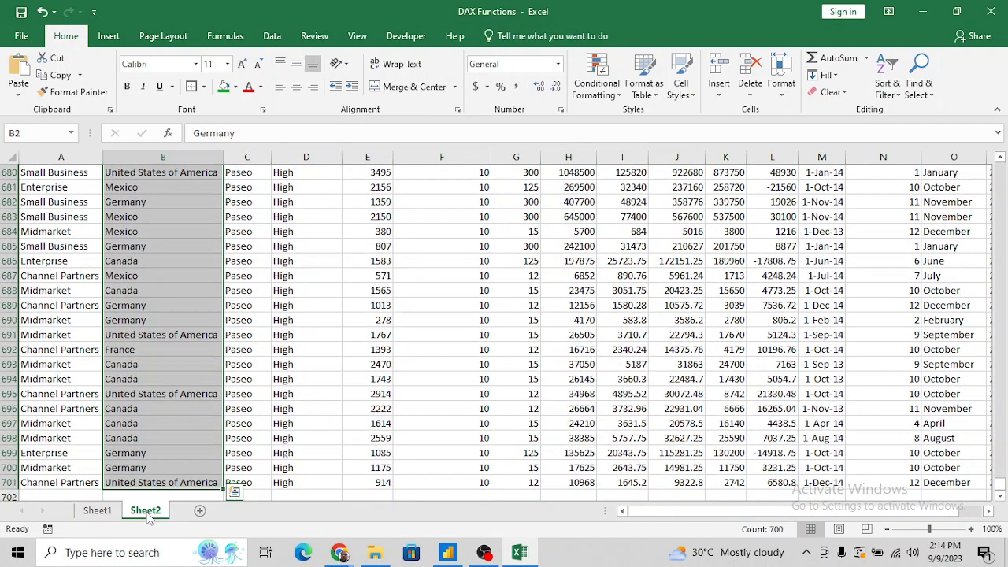
key("ctrl+Up")
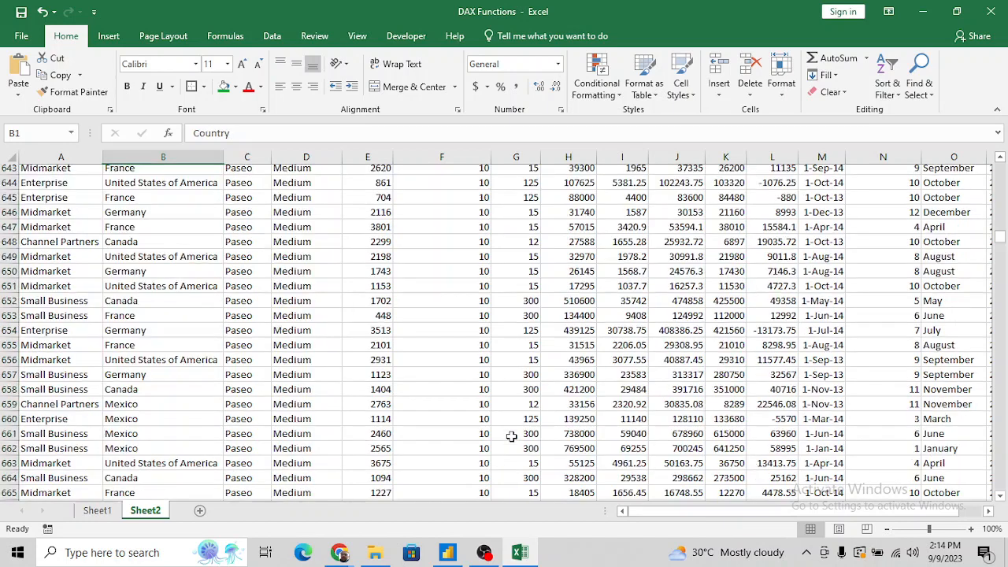
key("alt+Down")
key("Tab")
key("Tab")
key("Down")
key("Down")
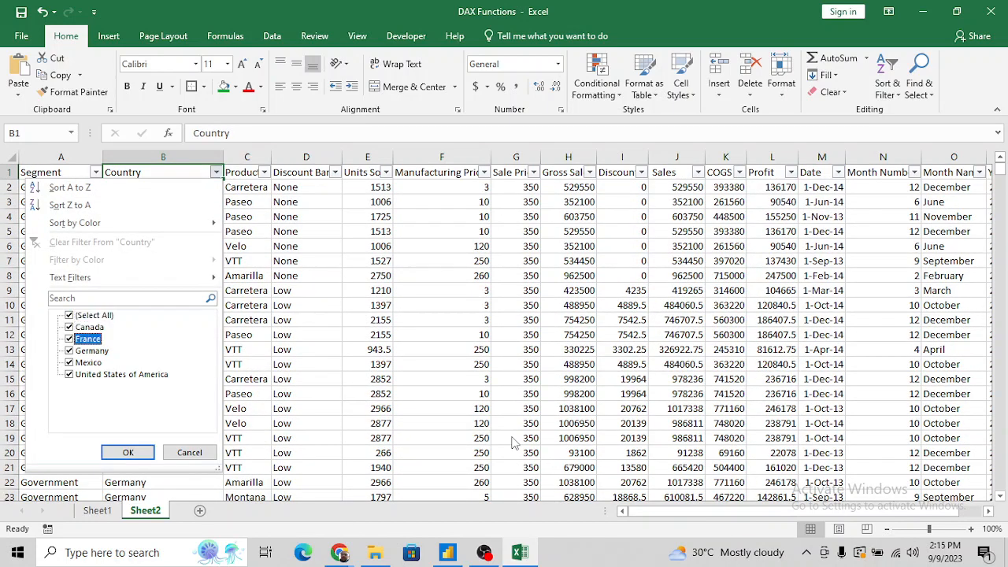
key("Down")
key("Down")
key("Down")
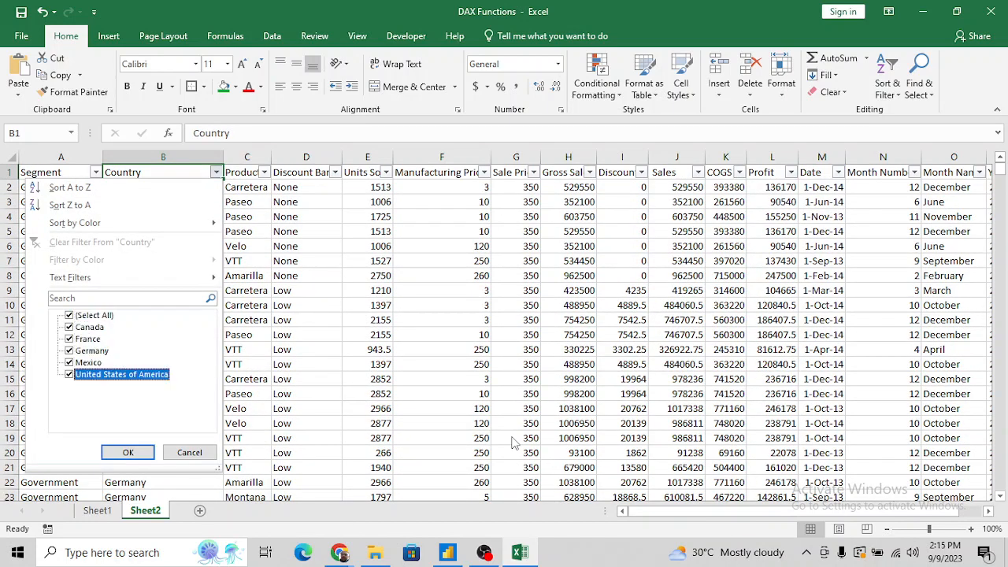
key("Escape")
Switch to Power BI and create a measure in NewTable defined as Distinct count = DISTINCTCOUNT(financials[Country]).
key("alt+Tab")
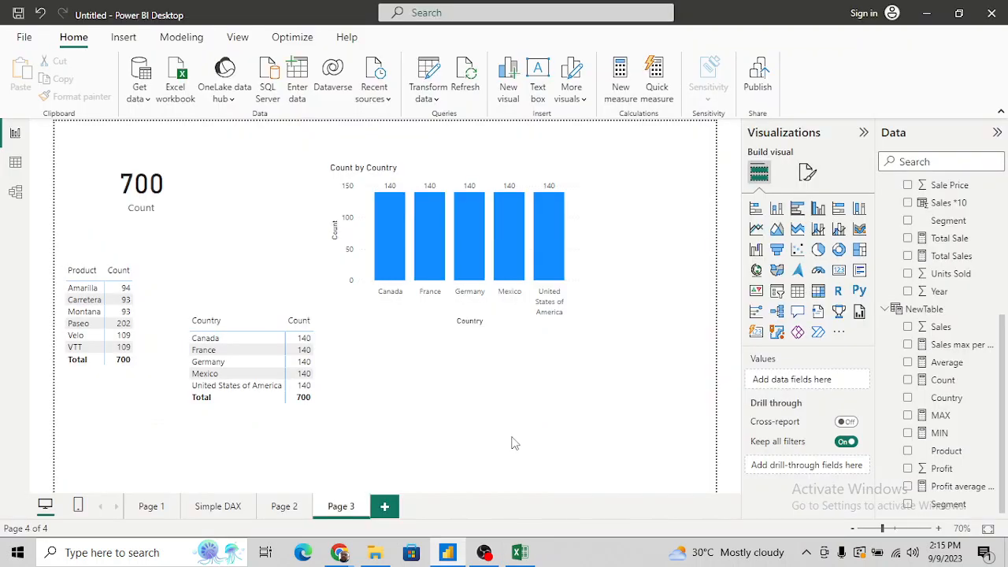
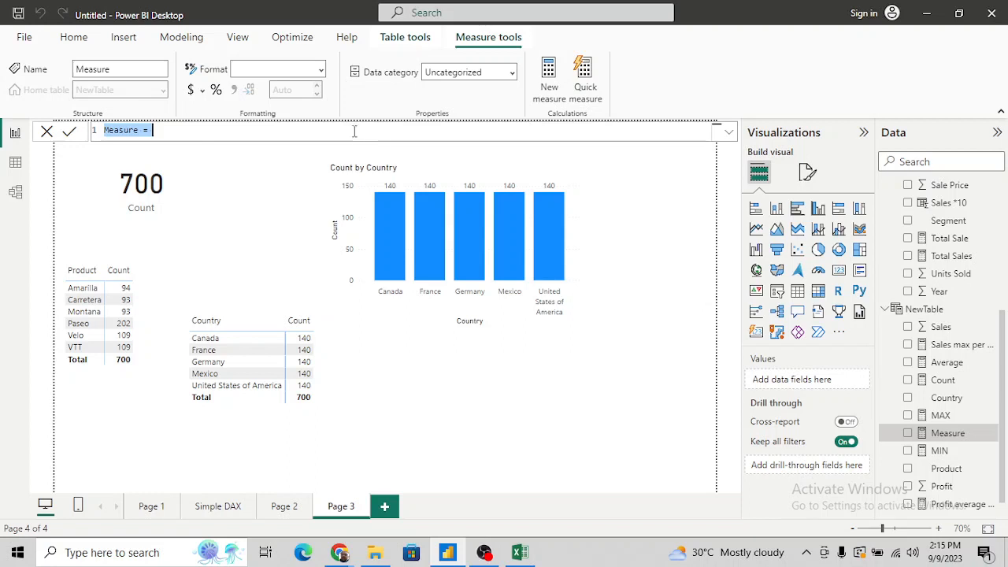
key("Right")
key("Left")
key("Left")
key("Left")
key("ctrl+shift+Left")
type("Dis")
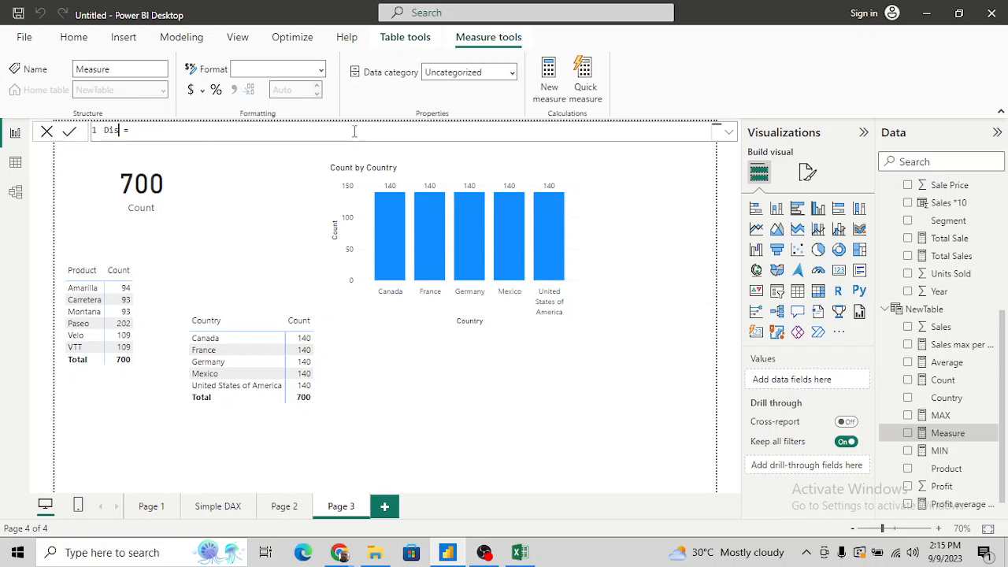
type("tinct count = dis")
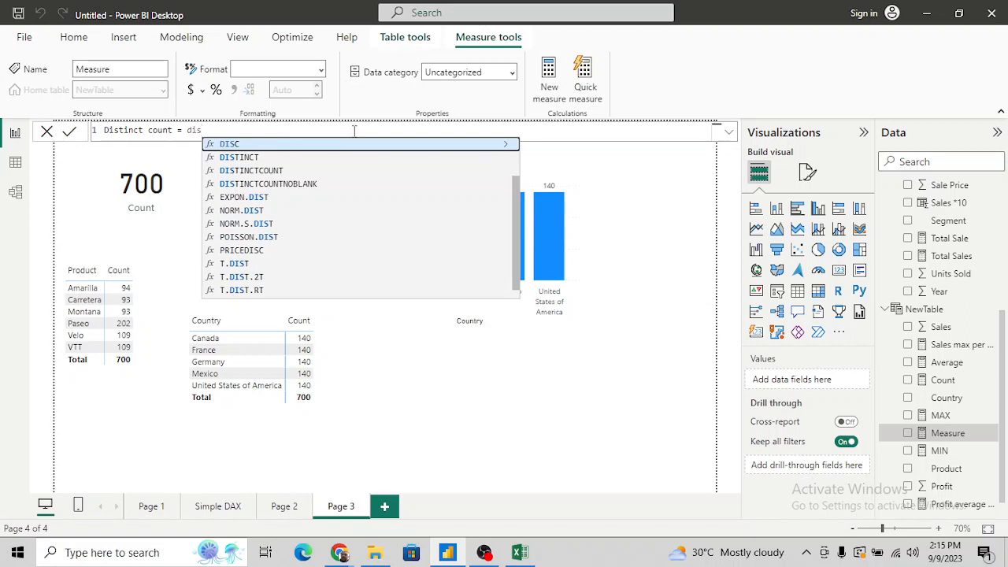
key("Down")
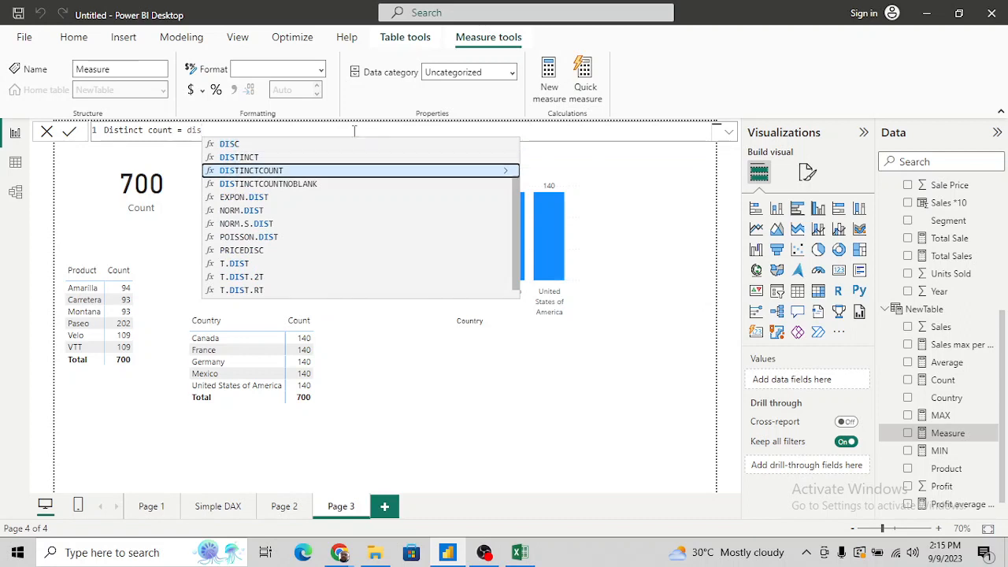
key("Tab")
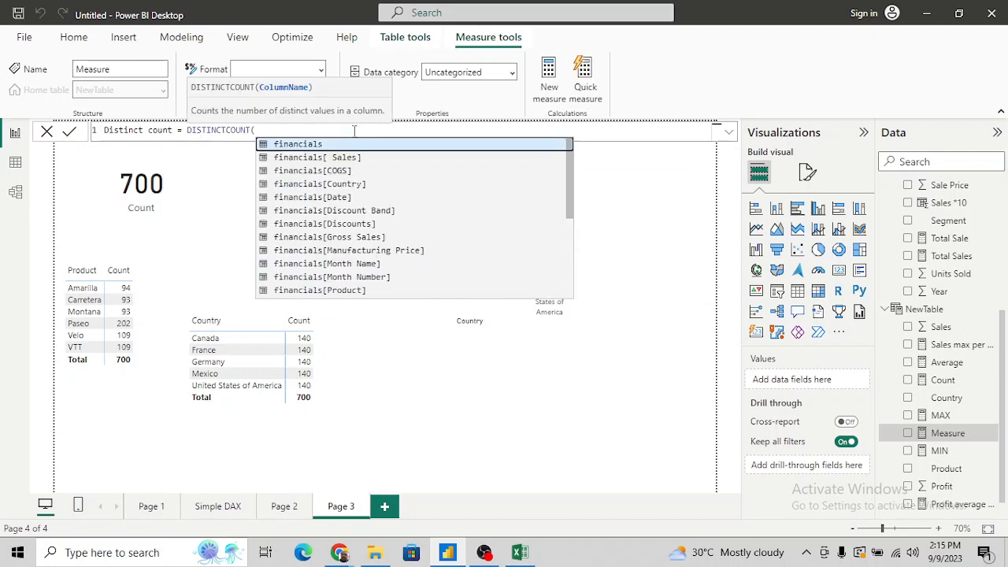
key("Down")
key("Down")
key("Down")
key("Tab")
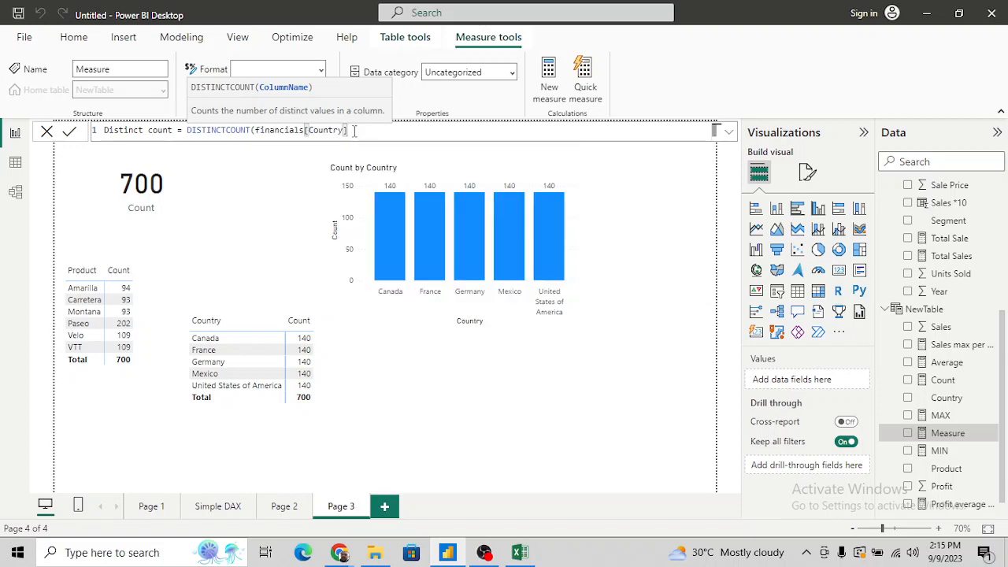
type(")")
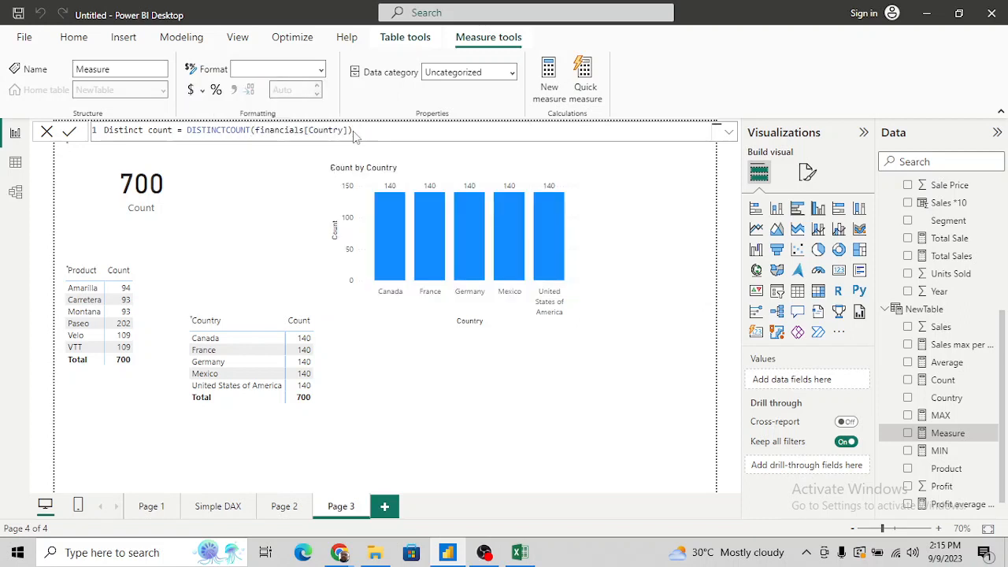
key("Return")
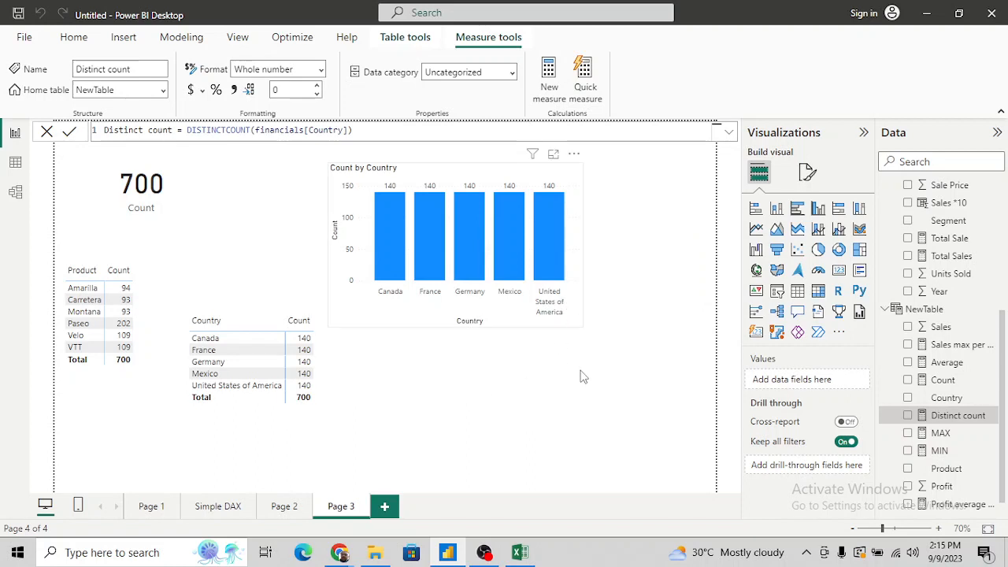
Move the Count by Country chart lower and place a slightly widened card with the Distinct count measure above it.
left_click(568, 167)
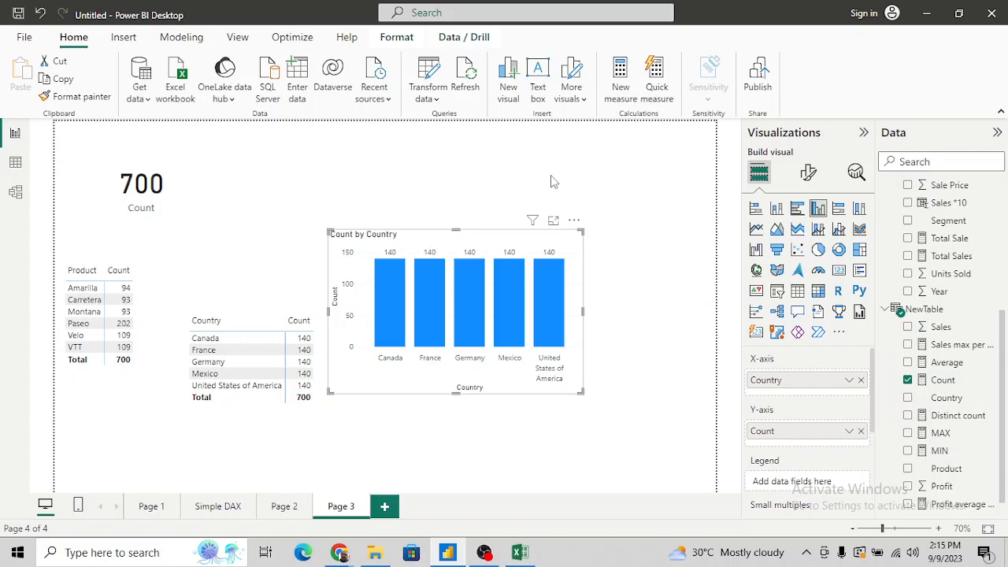
key("Escape")
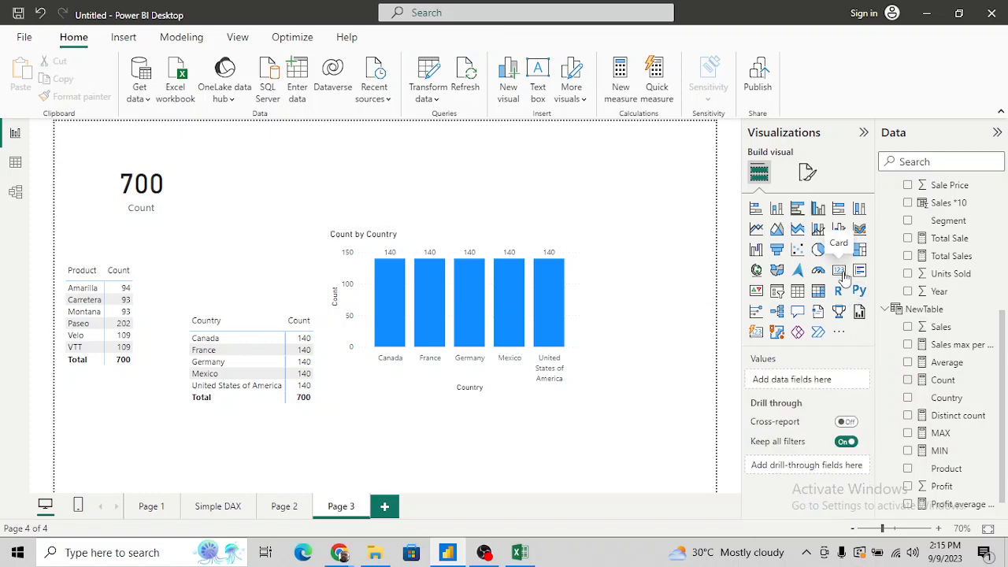
left_click(840, 272)
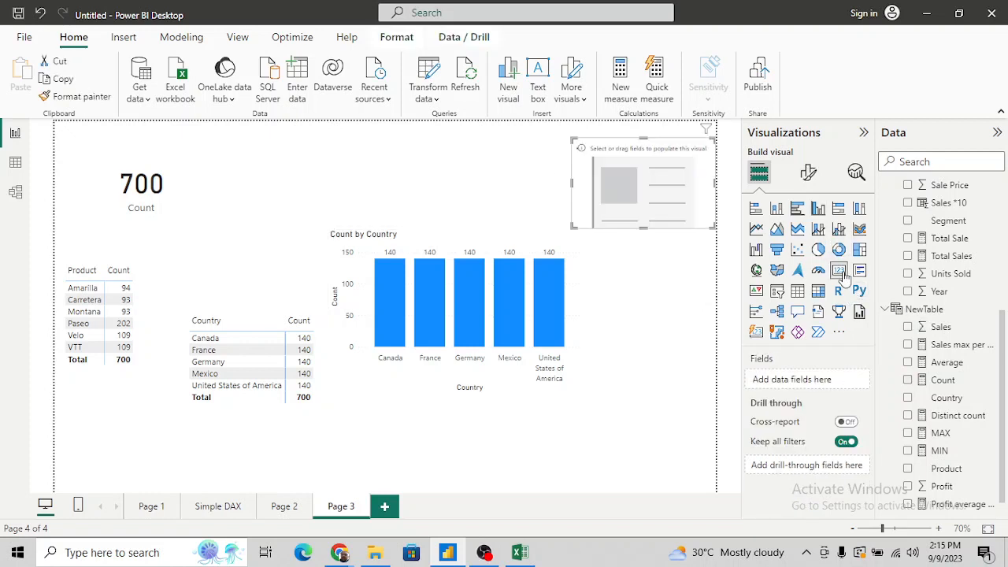
left_click(908, 416)
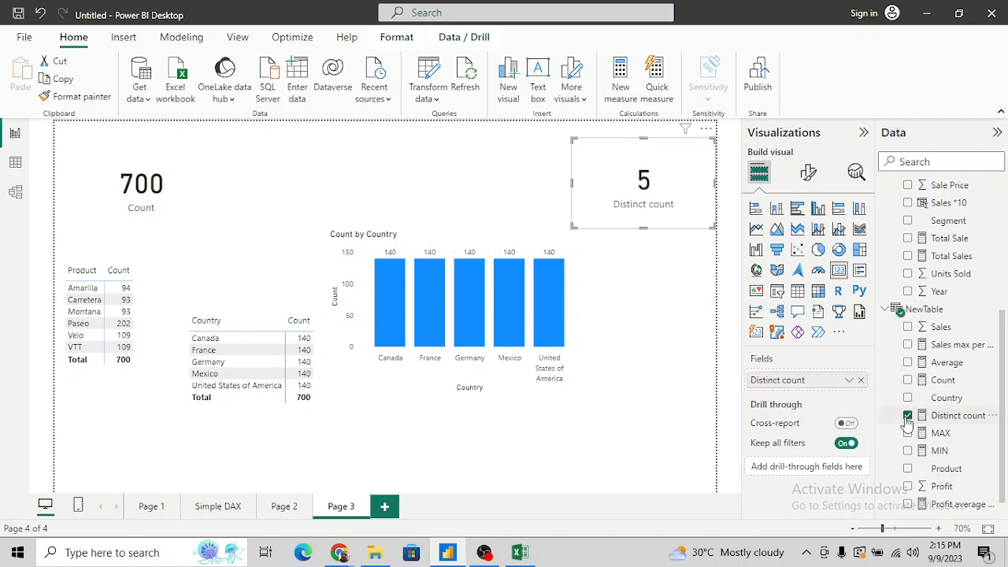
left_click_drag(615, 187, 477, 178)
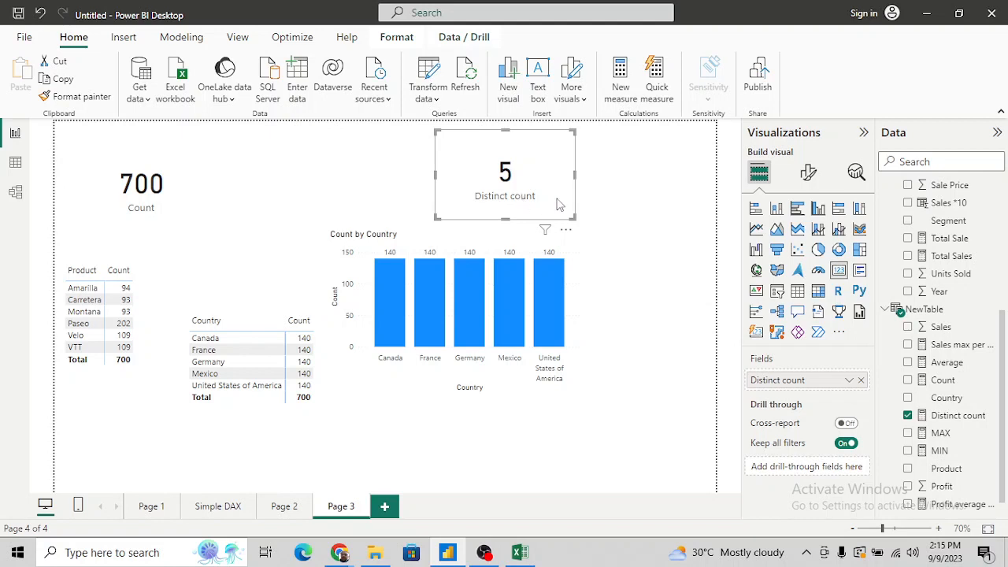
left_click_drag(576, 177, 592, 175)
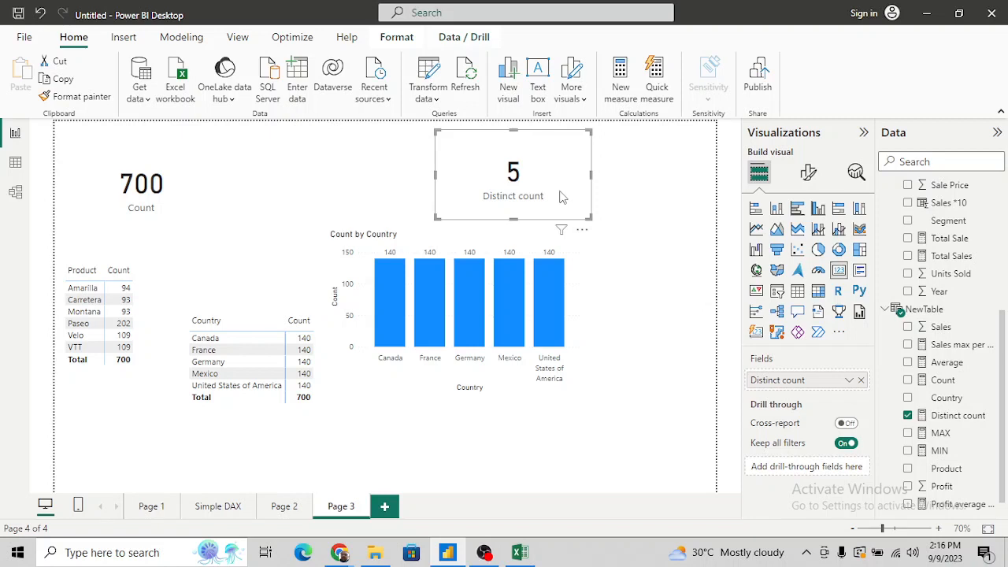
Switch to Excel and view the unique values in the Product and Segment filter lists on Sheet2.
key("alt+Tab")
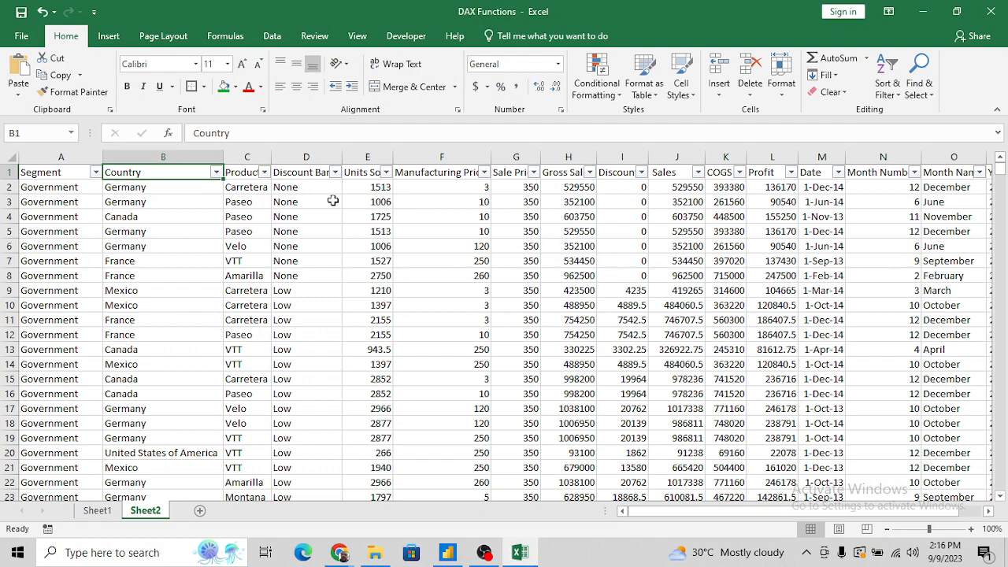
left_click(265, 171)
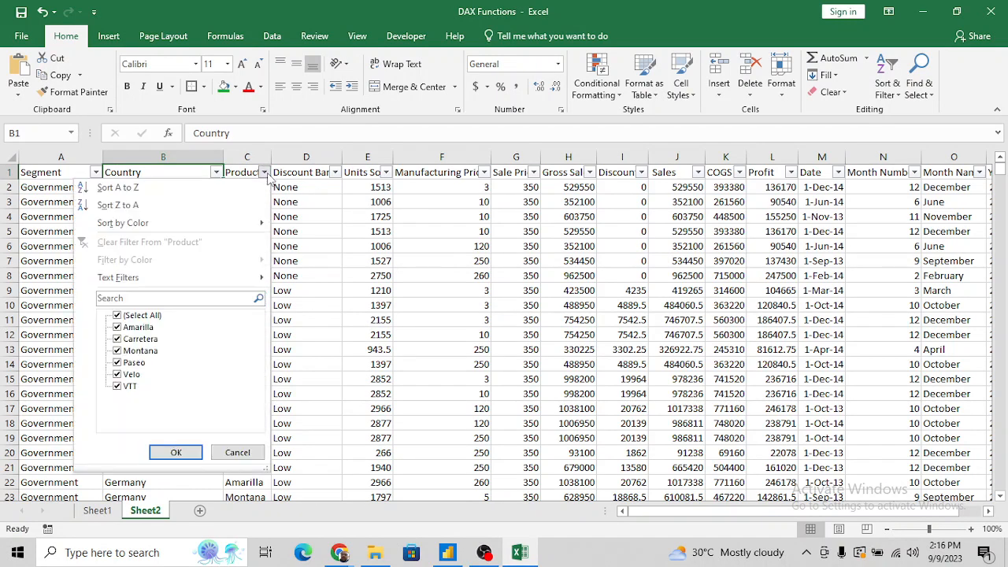
left_click(266, 173)
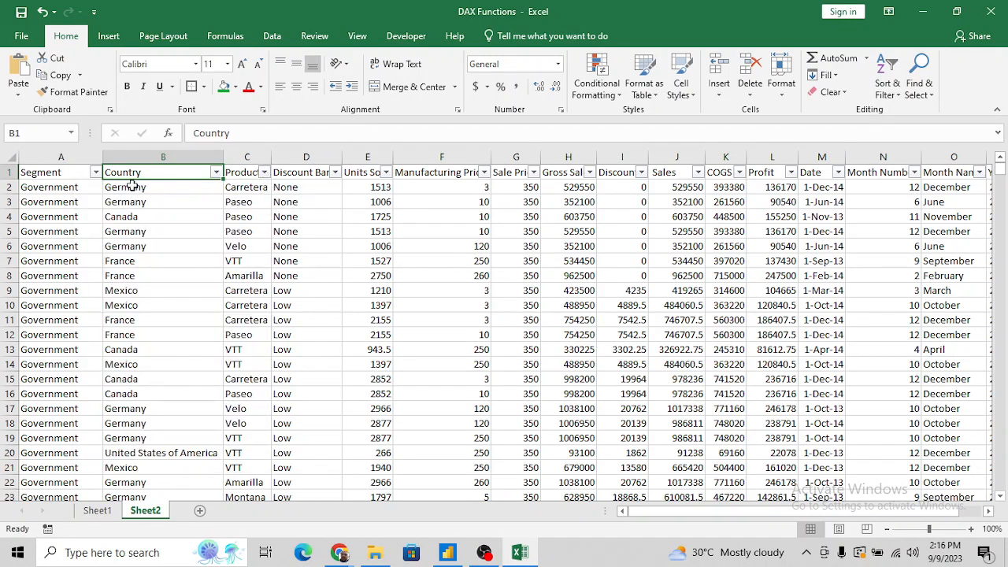
left_click(96, 172)
left_click(95, 174)
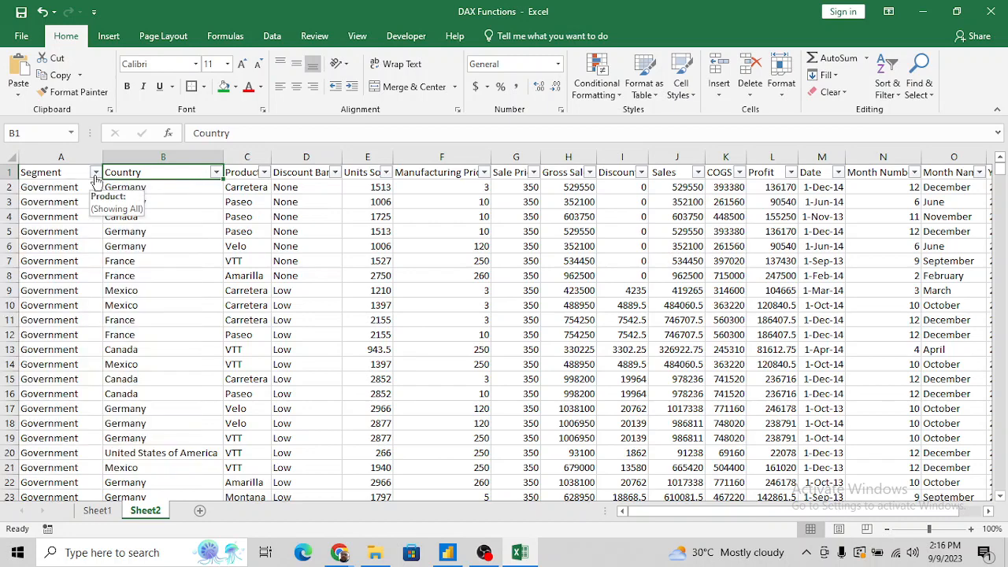
Compare the Distinct count card and Country matrix in Power BI with the Country column on Sheet2 in Excel.
key("alt+Tab")
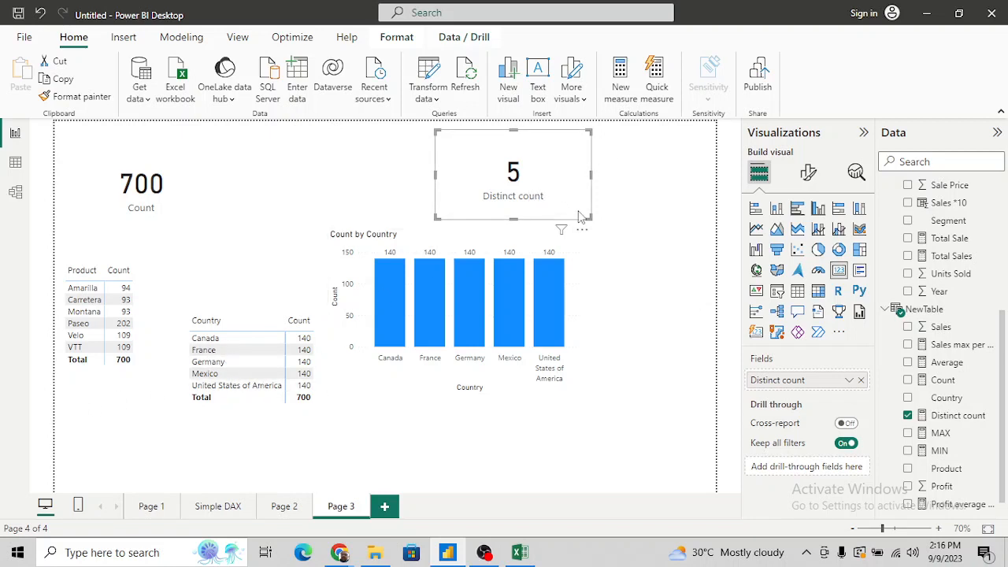
left_click(617, 420)
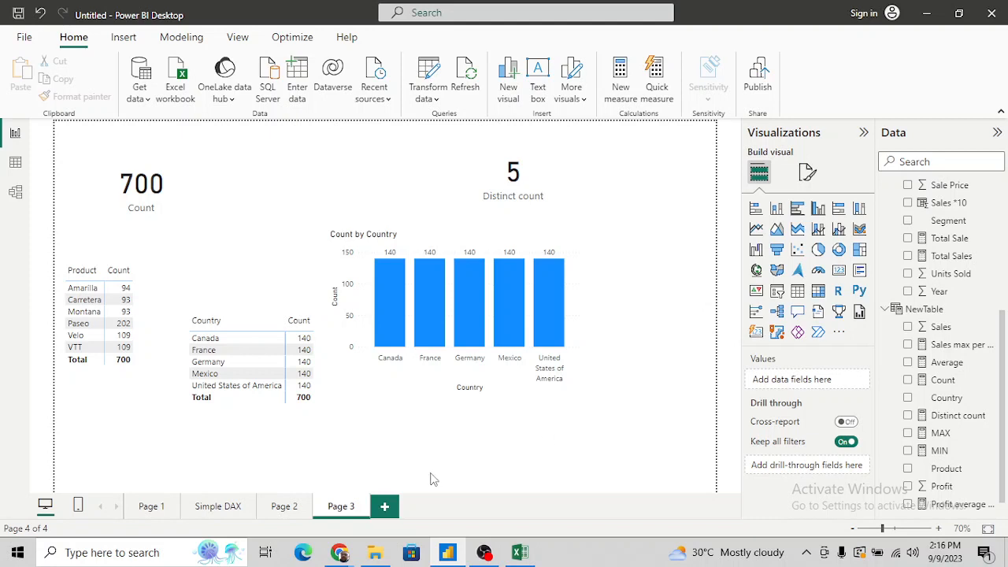
key("alt+Tab")
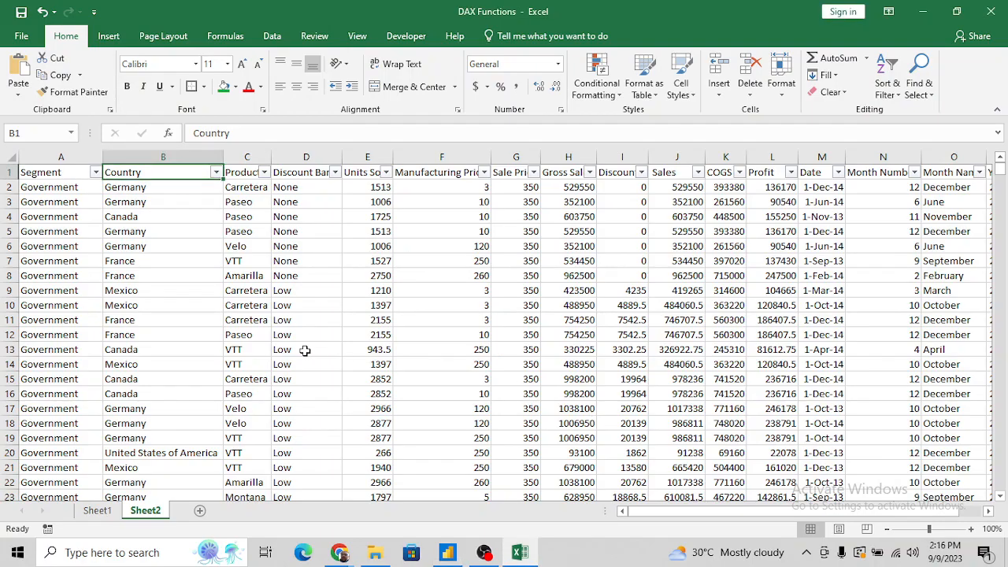
key("alt+Tab")
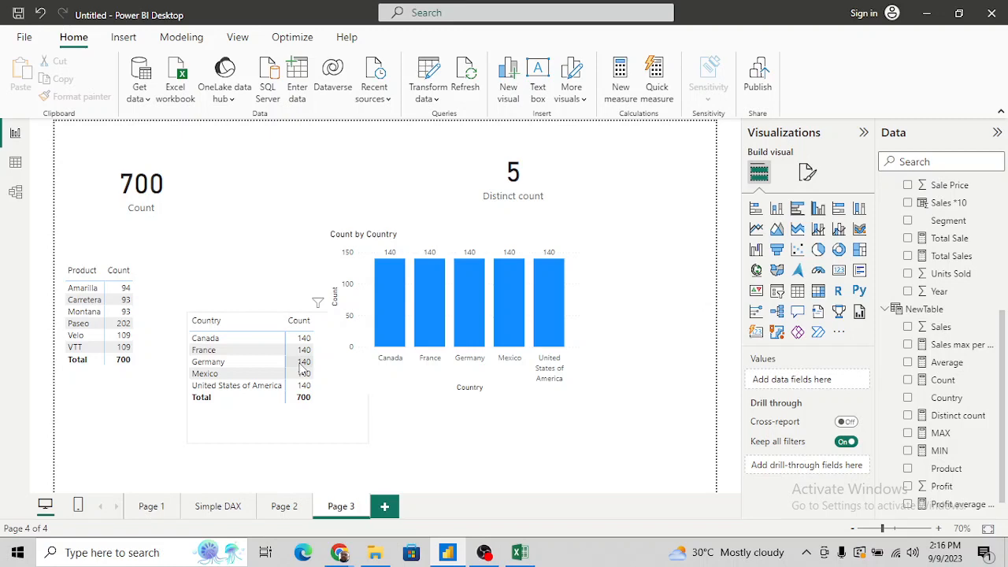
key("alt+Tab")
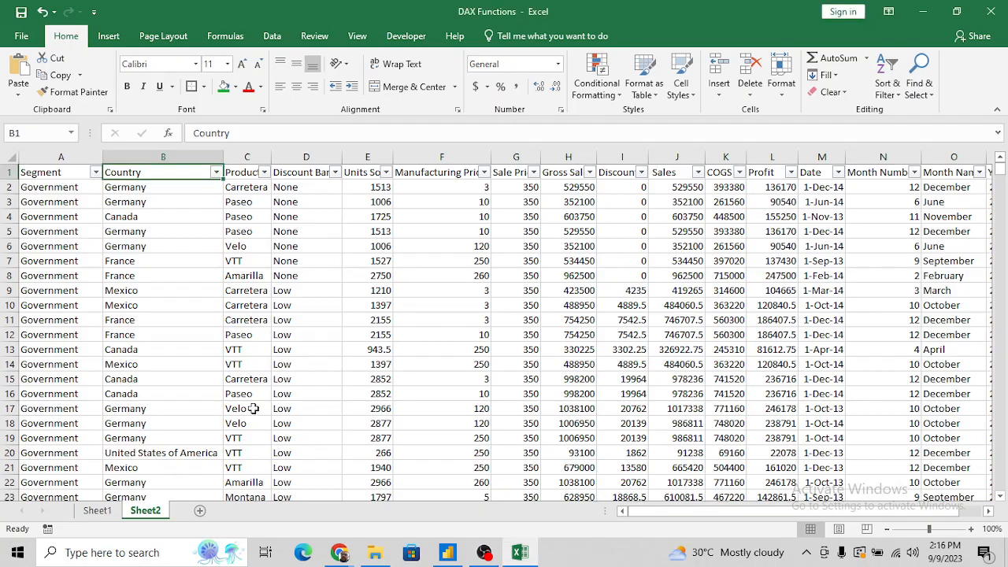
On Sheet1, copy the function names Sum through Count from H39:H43 into the cells starting at H47.
left_click(97, 510)
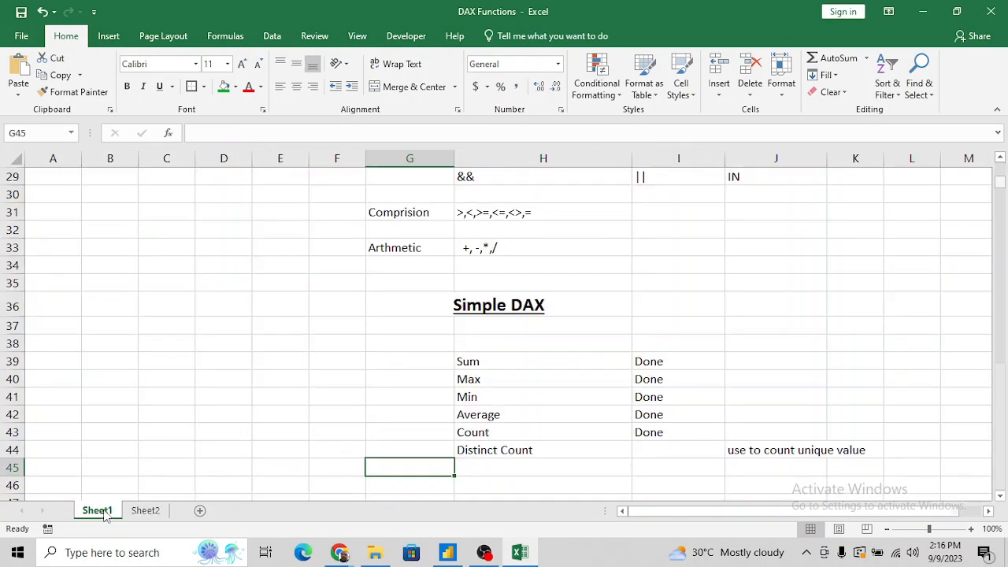
left_click(507, 365)
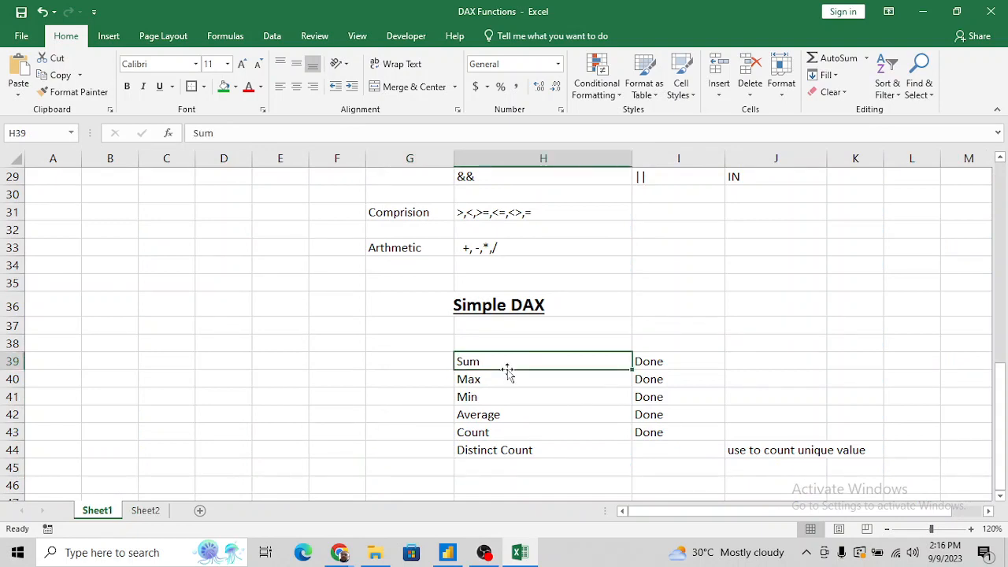
key("shift+Down")
key("shift+Down")
key("shift+Down")
key("shift+Down")
key("ctrl+c")
key("Down")
key("Down")
key("Down")
key("Down")
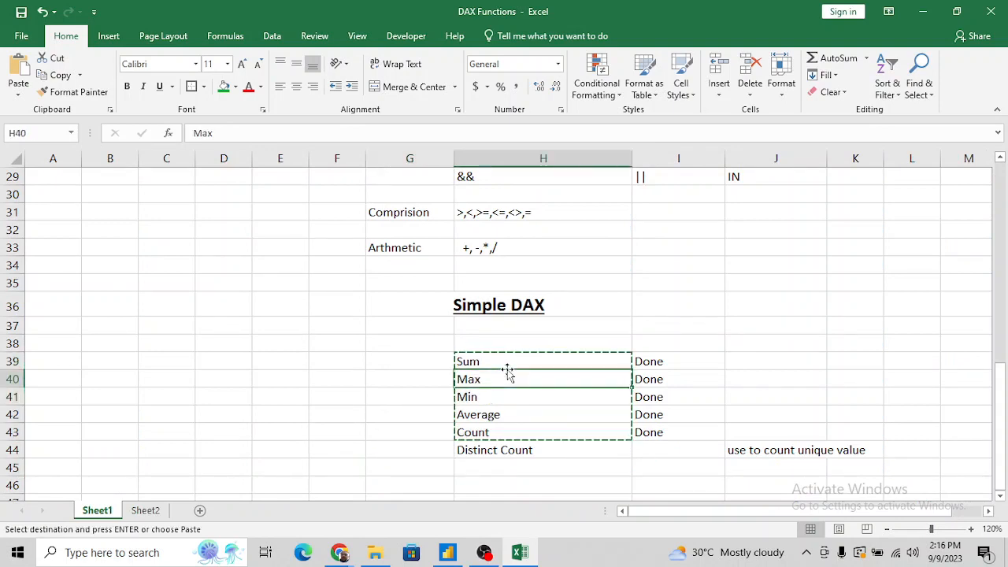
key("Down")
key("Down")
key("Down")
key("Down")
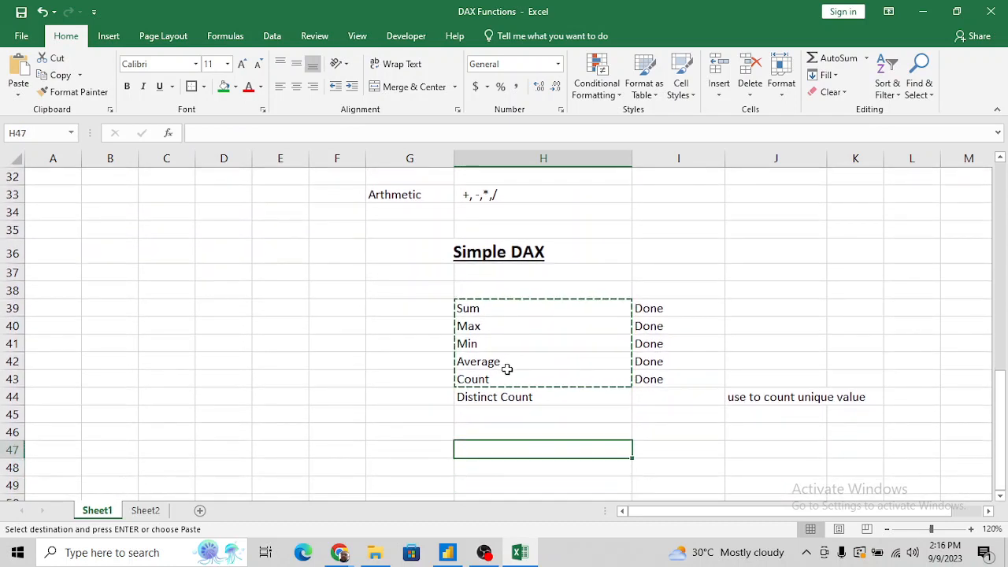
key("Return")
Beside the copied names, enter Sumx and Maxx from I47 and Flash Fill the remaining cells with Minx, Averagex and Countx.
key("Down")
key("Down")
key("Down")
key("Up")
key("Up")
key("Up")
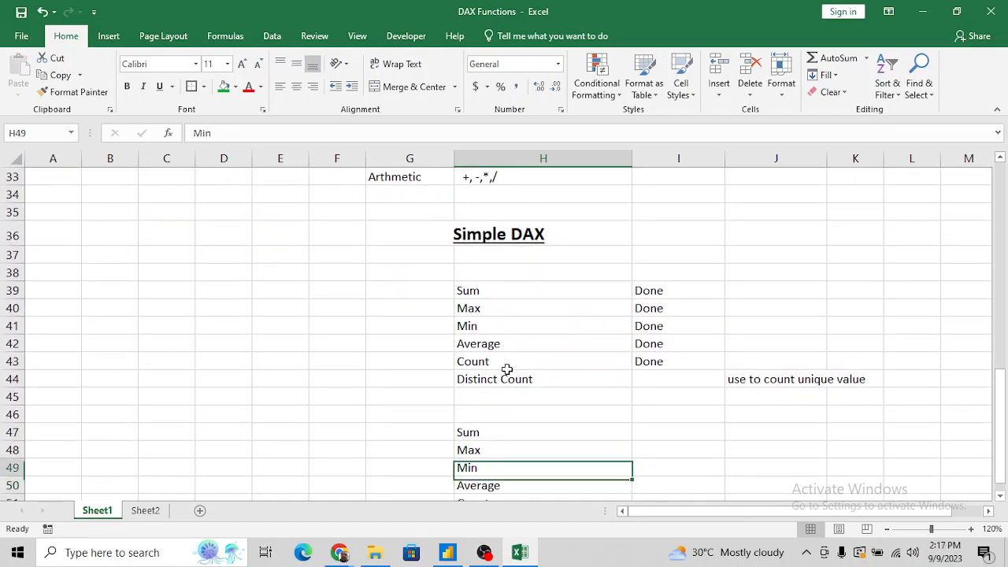
key("Right")
type("S")
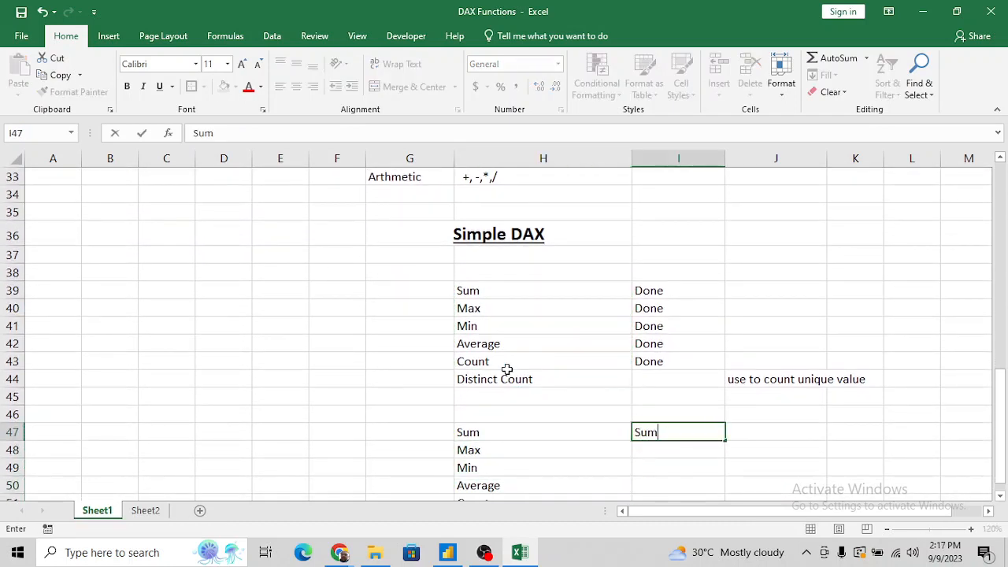
type("umx")
key("Return")
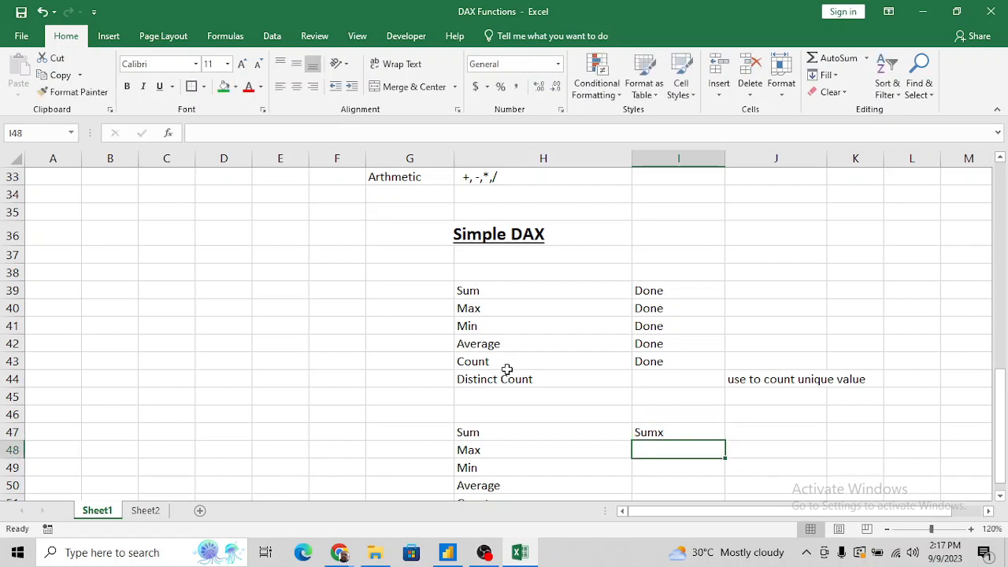
type("MAxx")
key("Return")
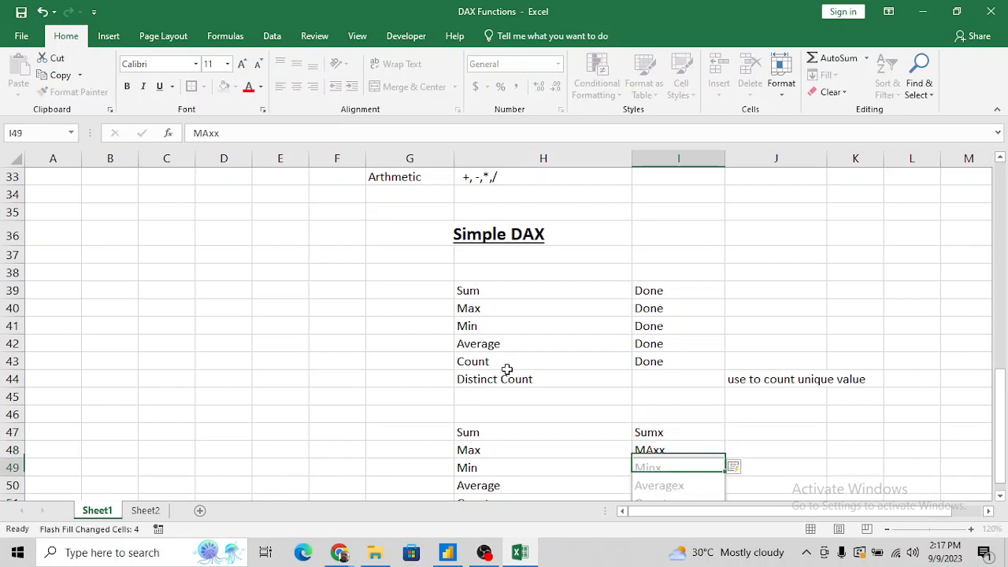
key("Down")
key("Down")
key("Down")
key("Down")
key("Up")
key("Up")
key("Up")
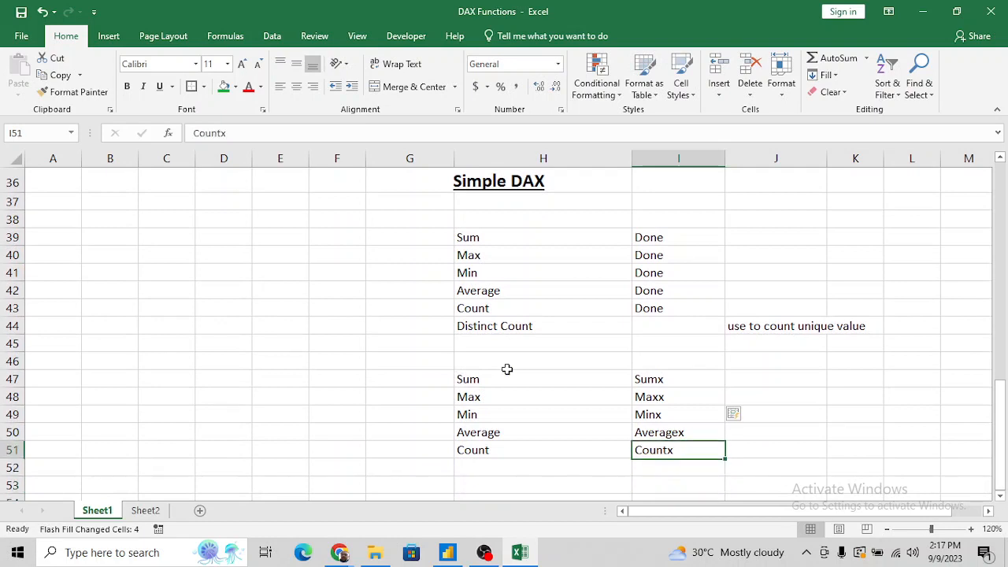
Highlight the list of X functions in I47:I51 for review.
key("Down")
key("Down")
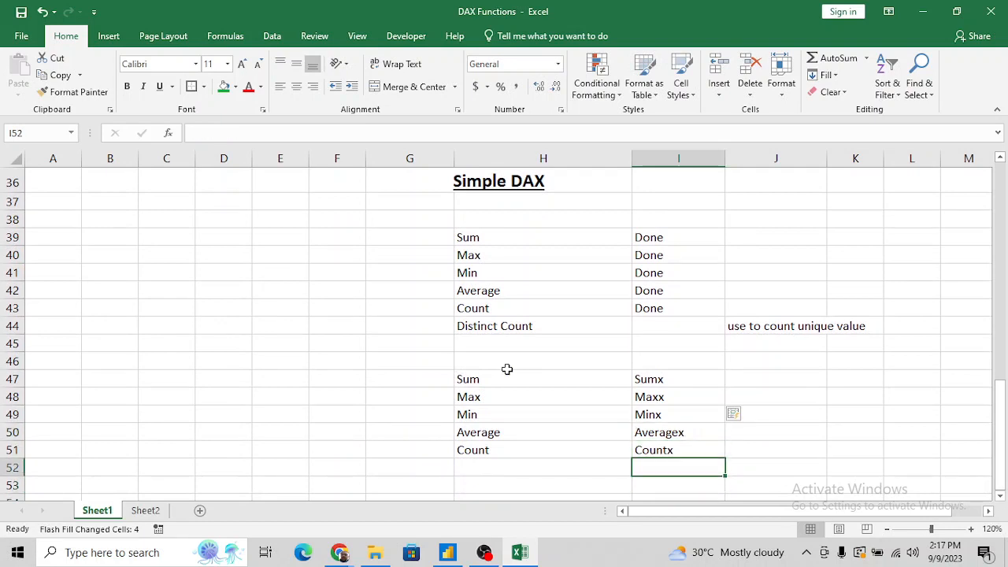
key("Up")
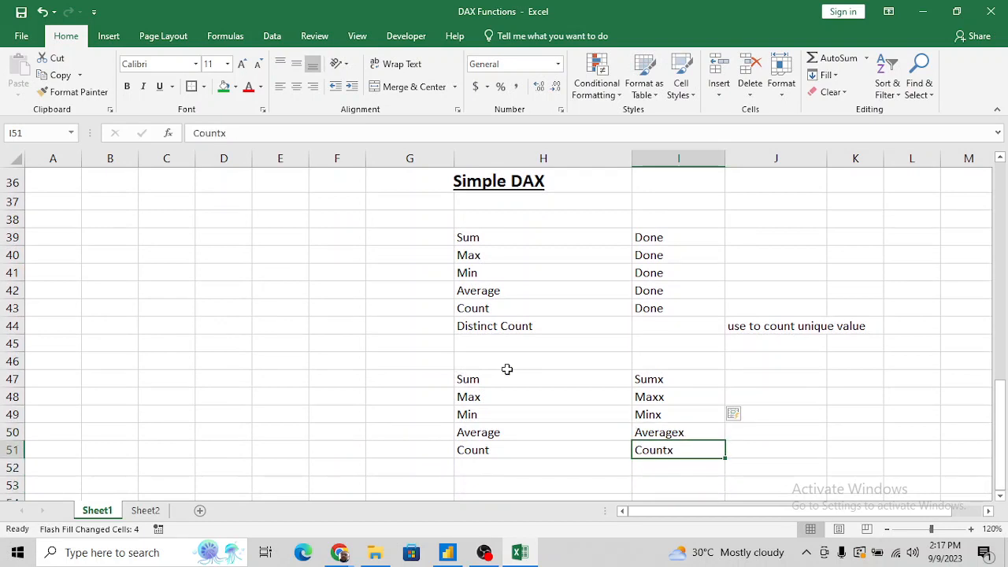
key("shift+Up")
key("shift+Up")
key("shift+Up")
key("shift+Up")
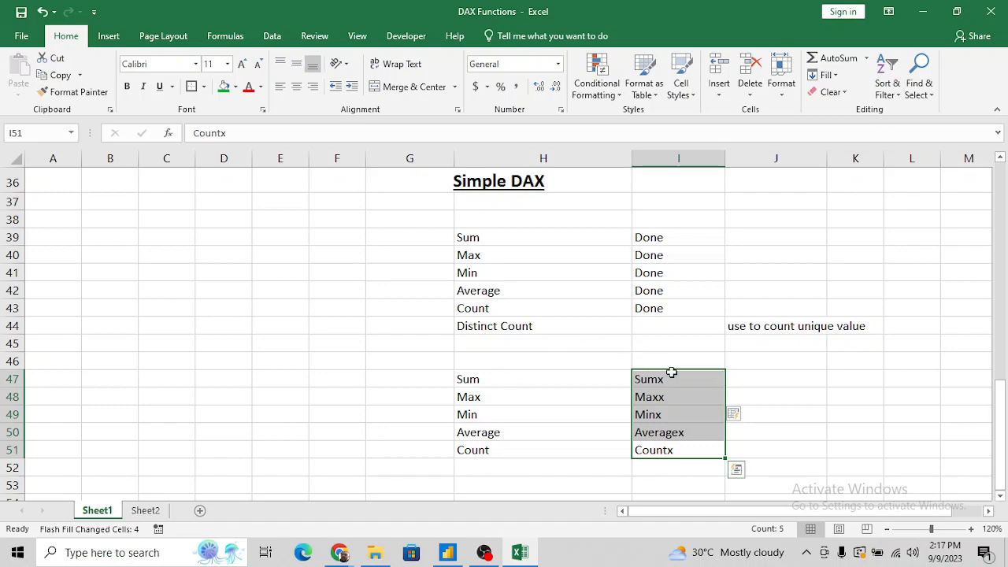
Switch to Power BI, add a new report page and name it Sumx.
key("alt+Tab")
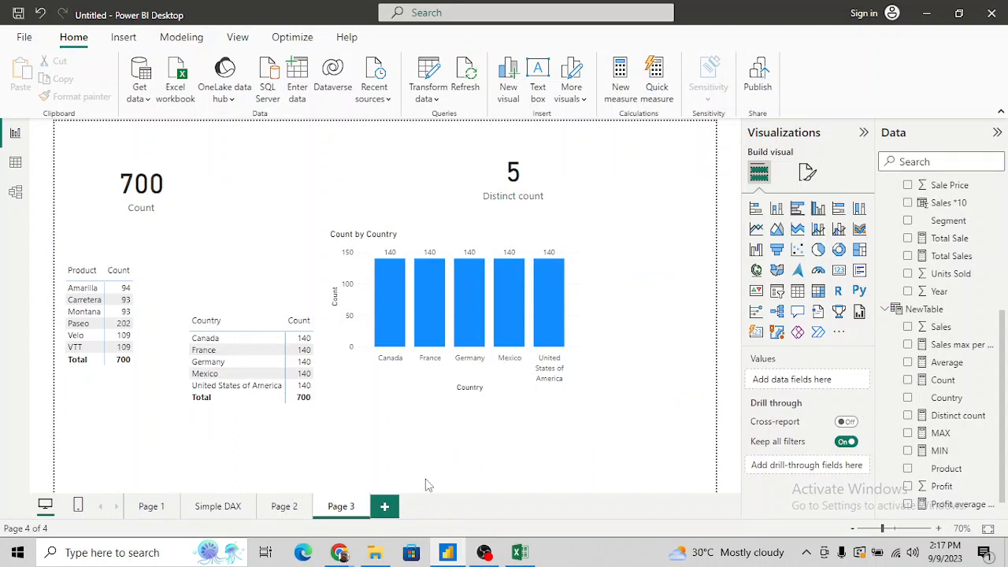
left_click(385, 506)
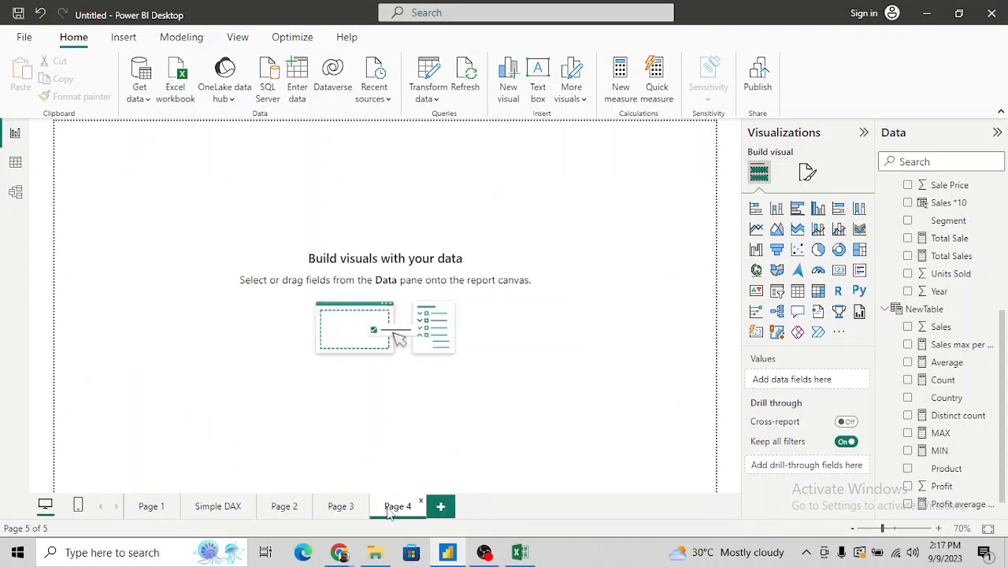
double_click(387, 507)
type("Sumx")
key("Return")
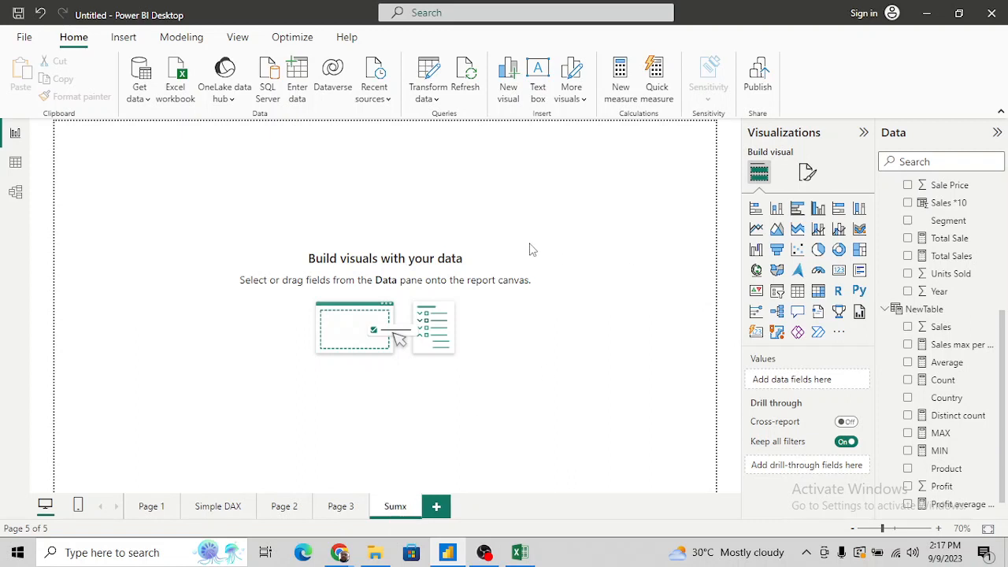
Review the Total Sales visuals on the Simple DAX page and return to the Sumx page.
left_click(284, 508)
left_click(243, 512)
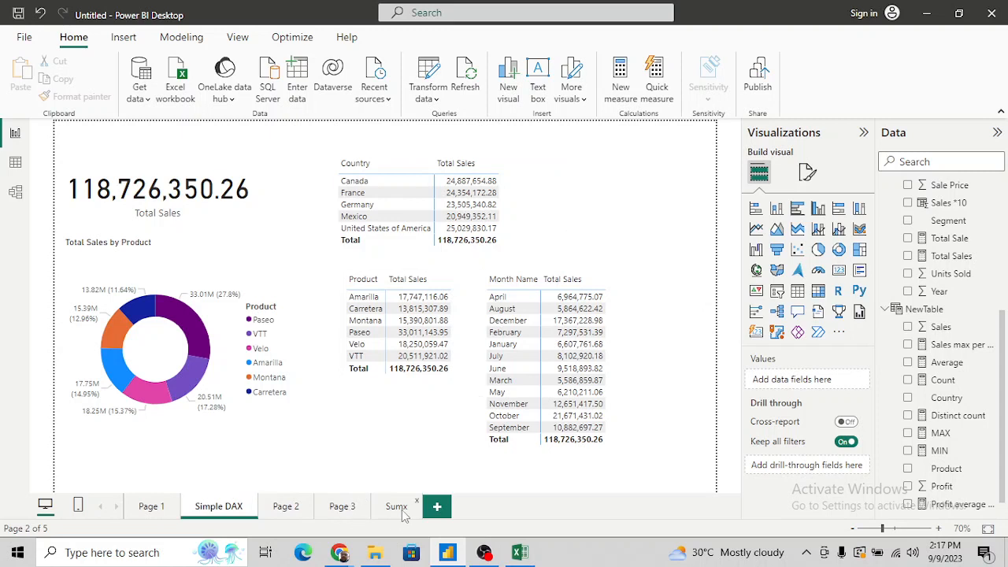
left_click(400, 510)
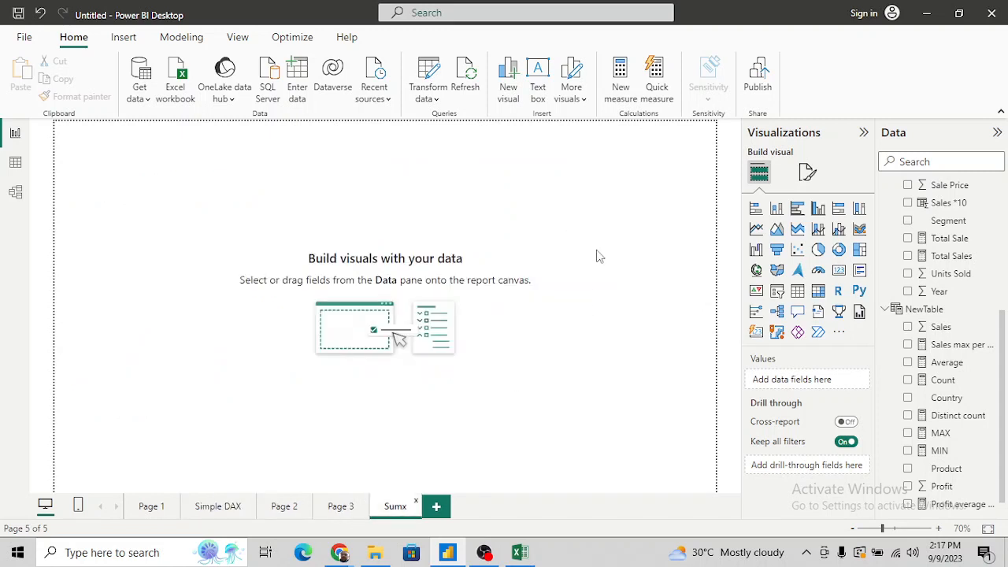
Create a measure named SUMX in NewTable and start its formula with SUMX(financials, as the table argument.
left_click(622, 83)
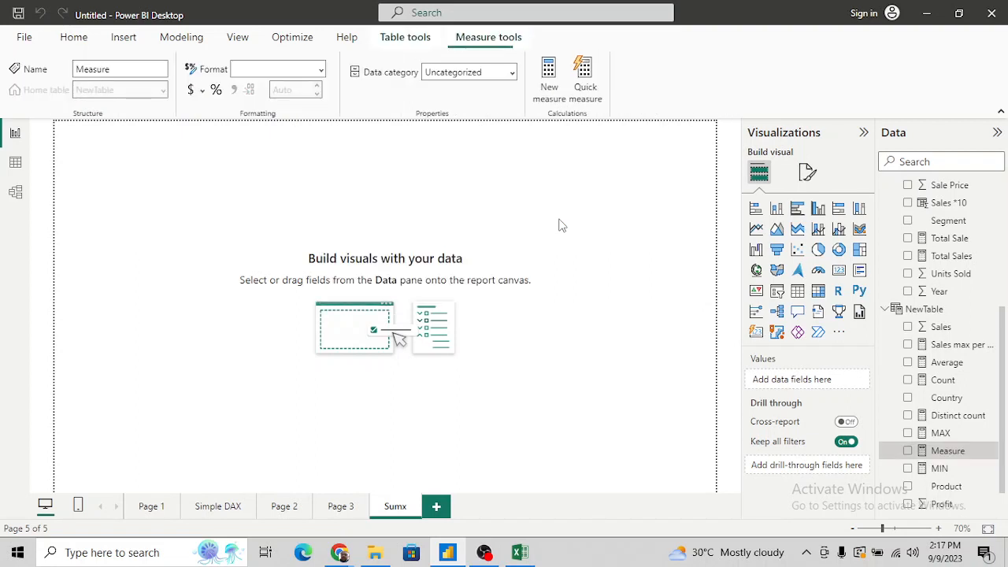
key("Right")
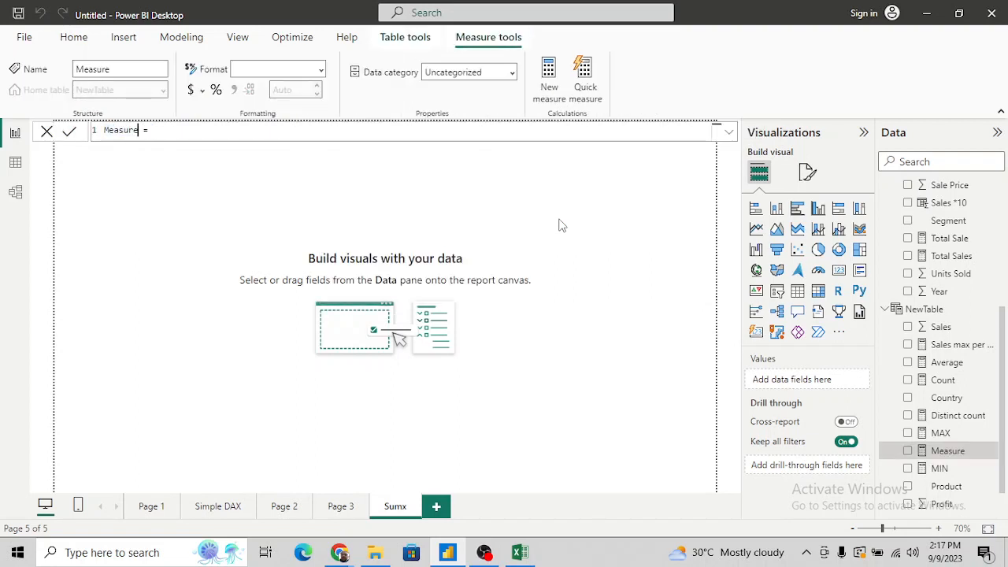
key("shift+Home")
type("S")
type("sum")
key("Down")
key("Down")
key("Down")
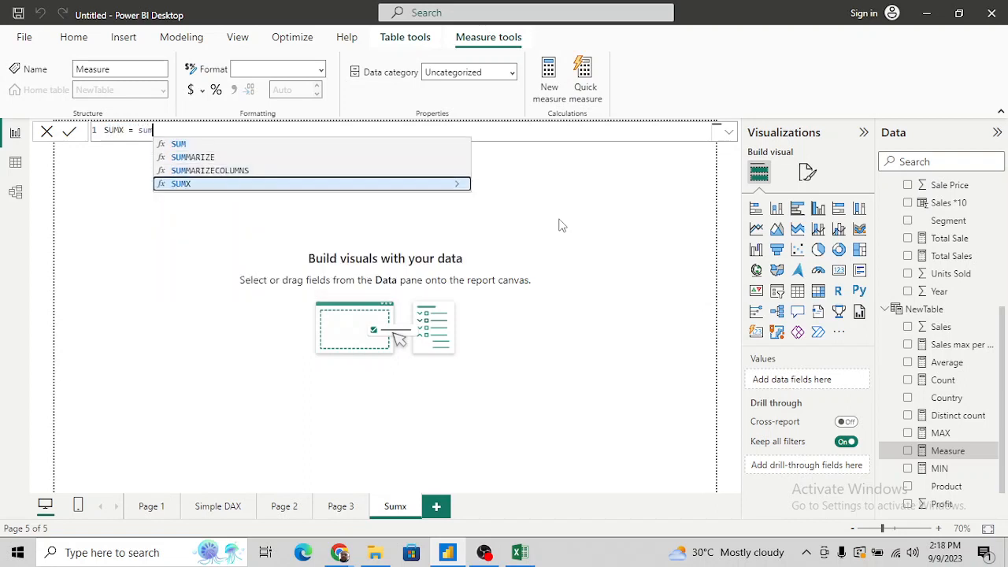
key("Tab")
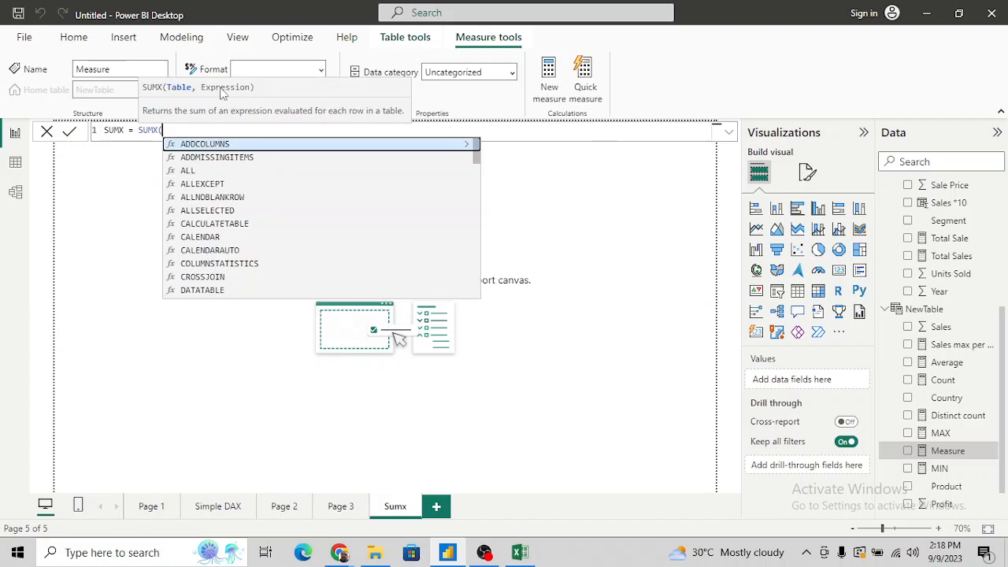
type("financials")
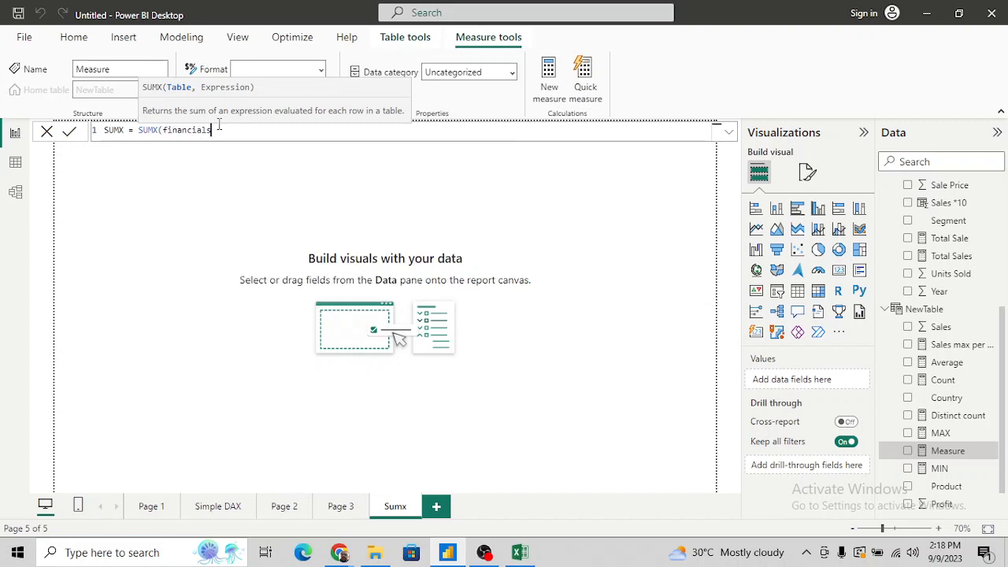
type(",")
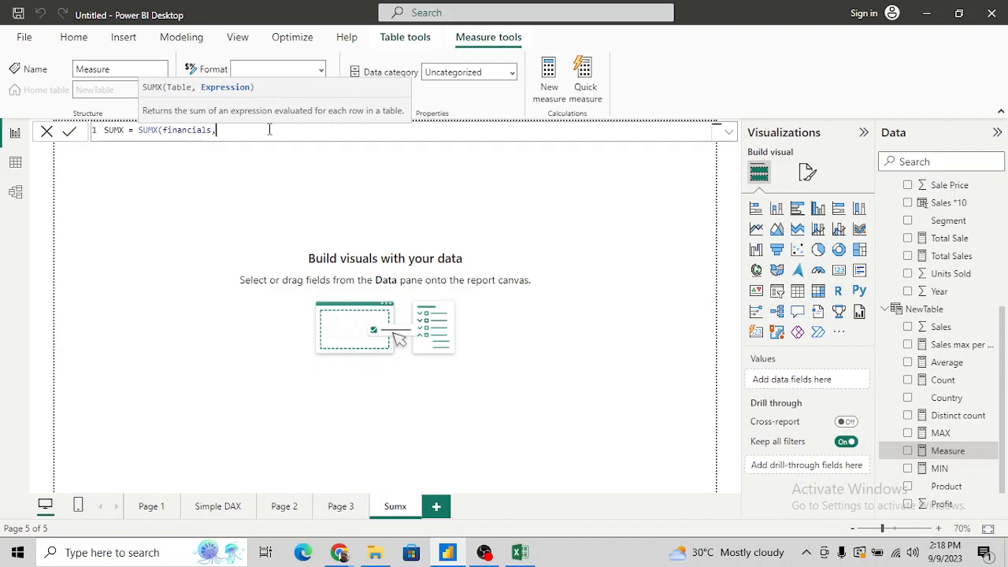
Begin the SUMX expression argument with the parenthesised comparison (financials[Country]=.
type("co")
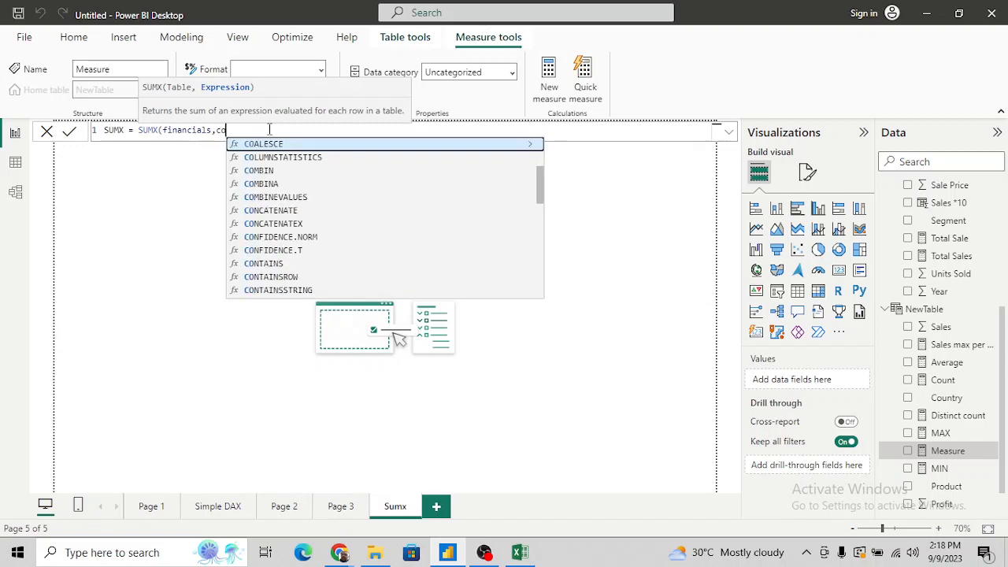
type("unt")
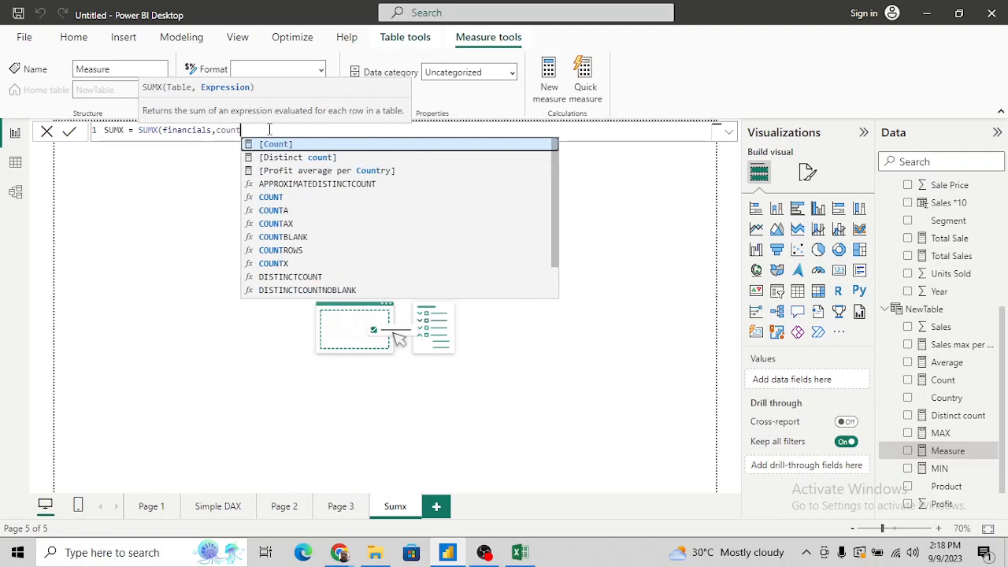
key("Down")
key("Down")
key("Down")
key("Down")
key("Down")
key("Down")
key("Down")
key("Down")
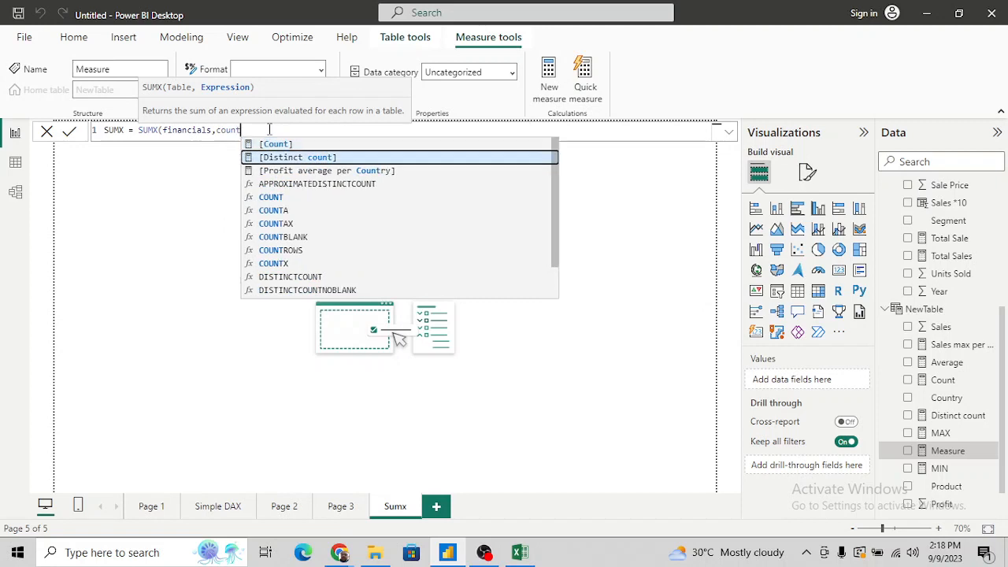
key("Down")
key("Down")
key("Down")
key("Down")
key("Down")
key("Down")
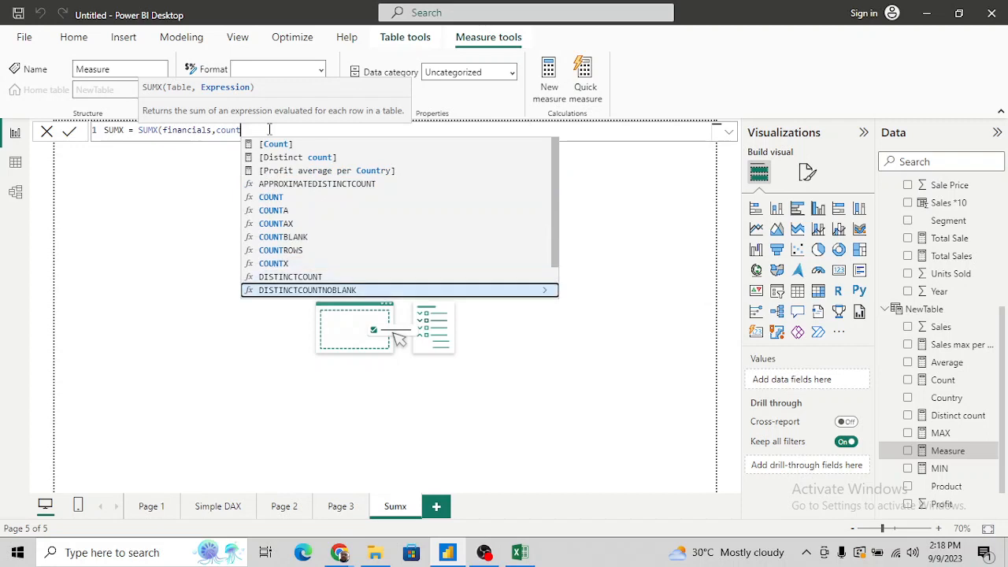
key("Up")
key("Up")
key("Tab")
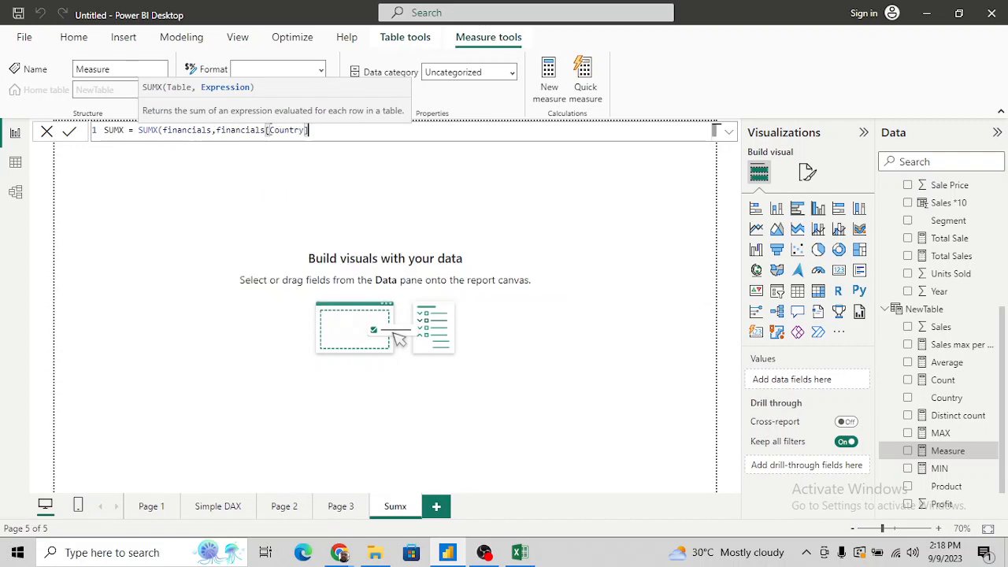
left_click(217, 130)
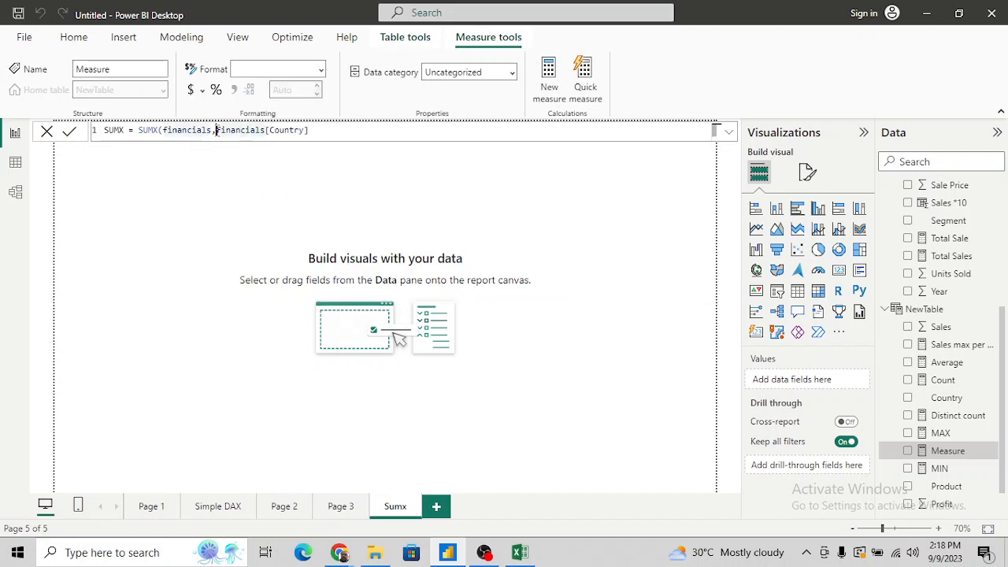
left_click(325, 132)
type(")")
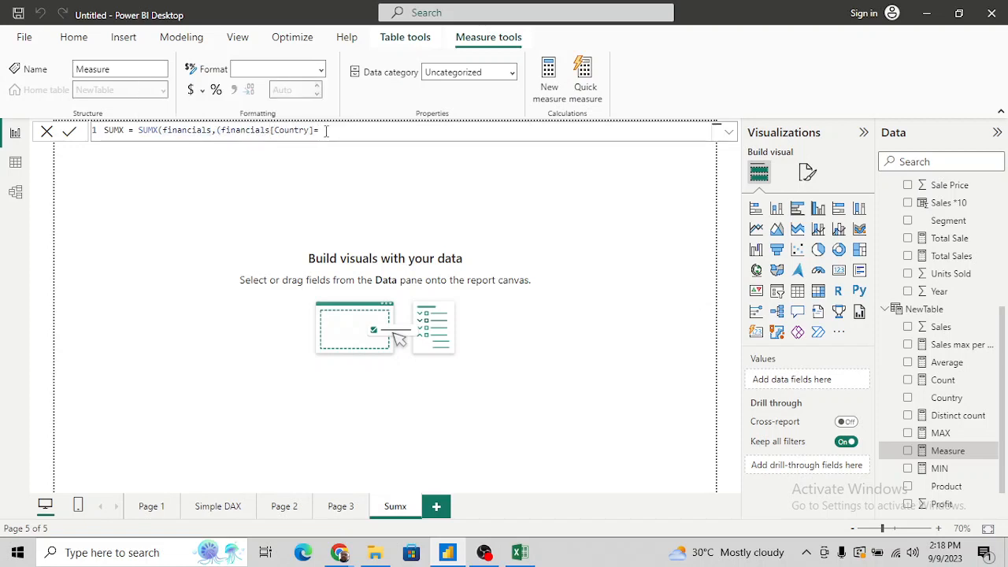
Switch to Excel and check the country names in the Country filter list on Sheet2.
key("alt+Tab")
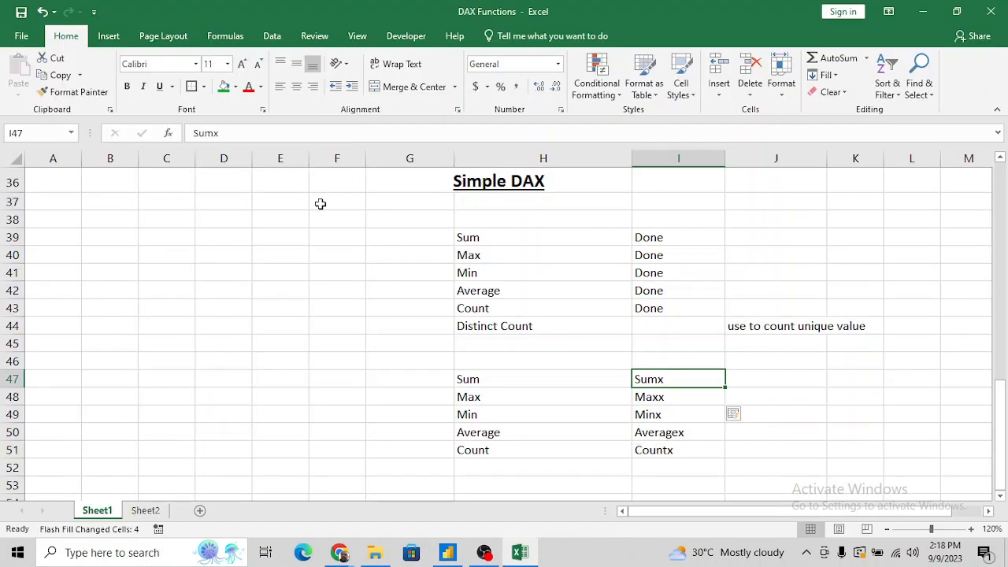
left_click(144, 512)
key("alt+Down")
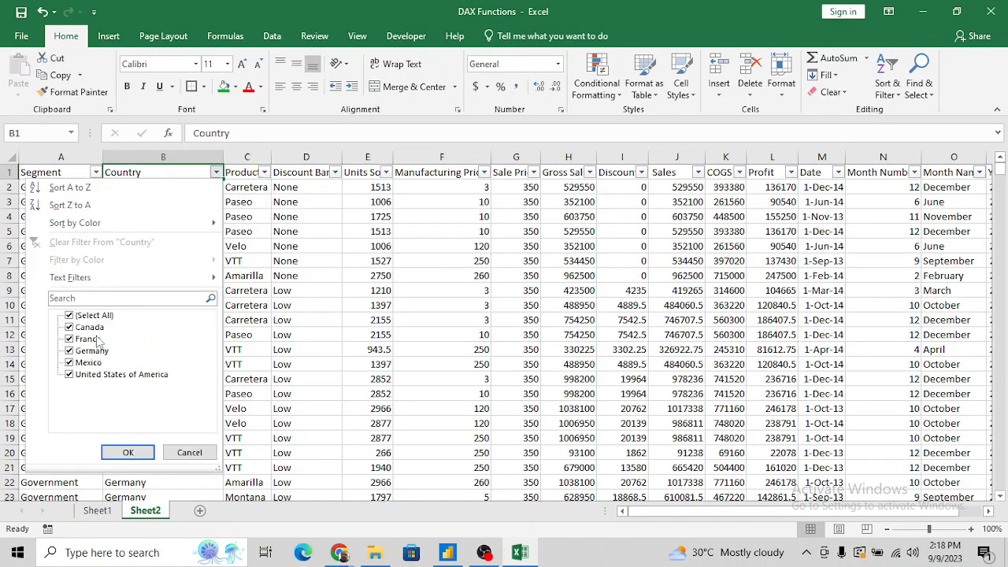
key("Escape")
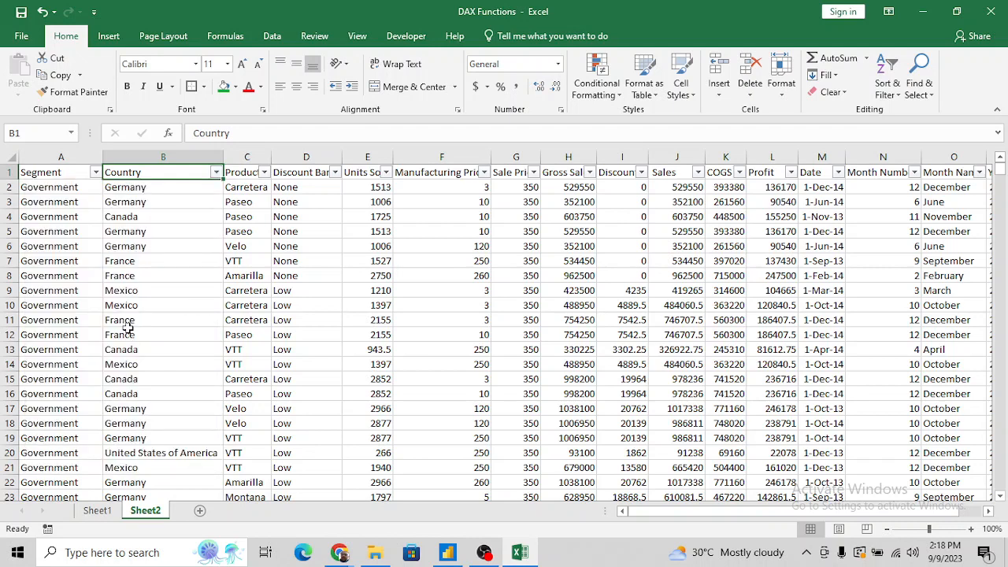
Return to Power BI and complete the country comparison in the SUMX formula with the text value "Canada" in double quotes.
key("alt+Tab")
type("'")
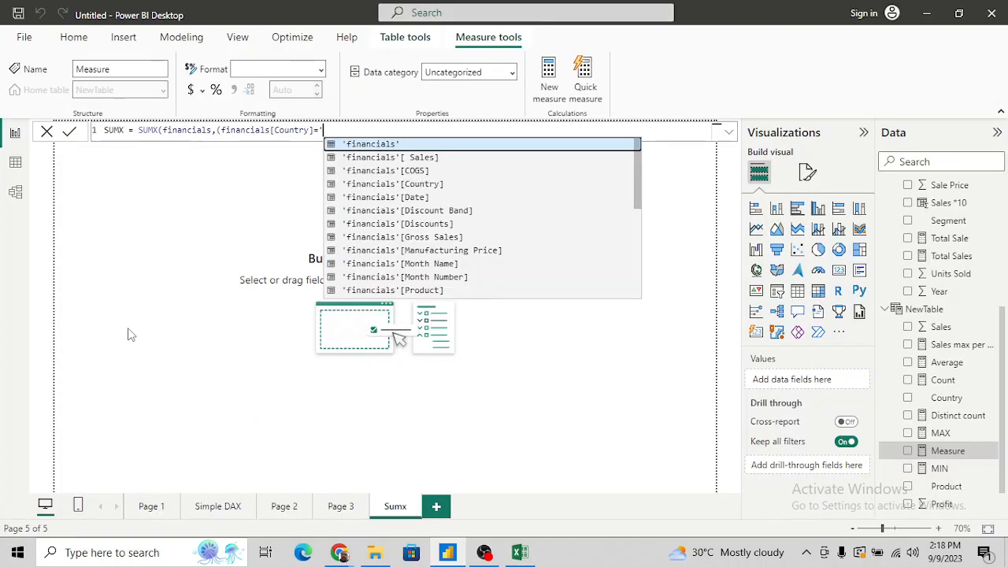
type("Canada")
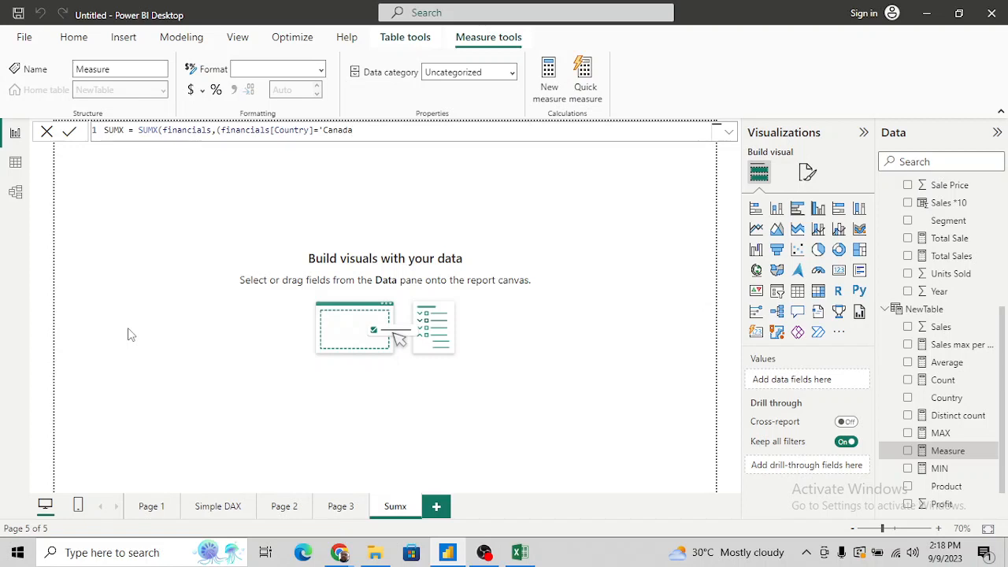
key("BackSpace")
key("BackSpace")
key("BackSpace")
key("BackSpace")
key("BackSpace")
key("BackSpace")
key("BackSpace")
type("\"")
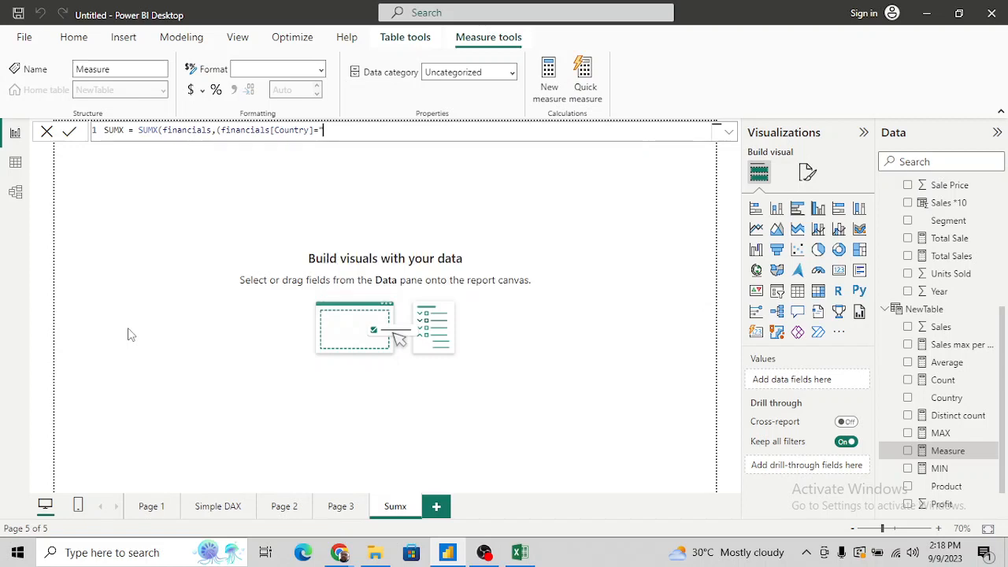
type("Canada\"")
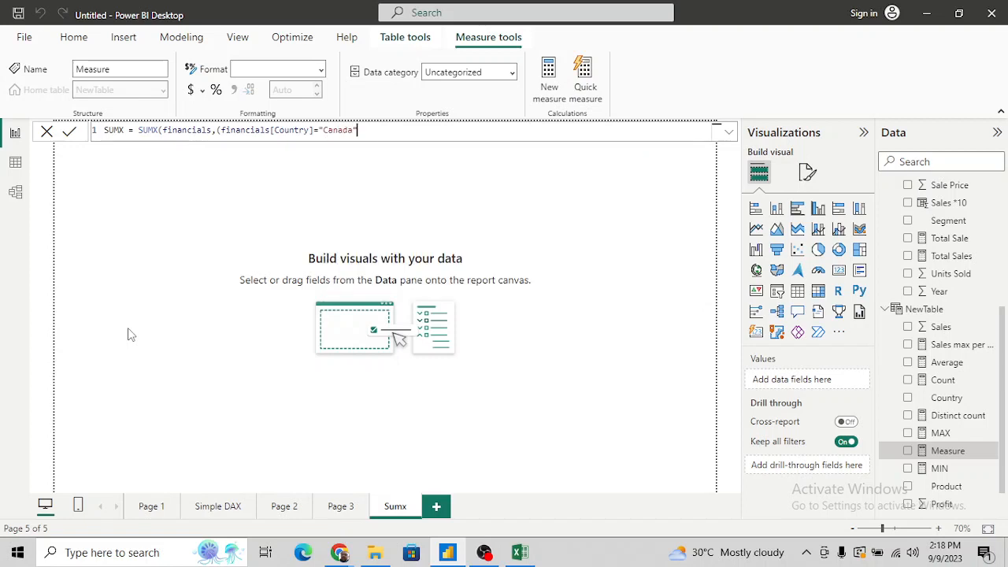
Multiply the Canada condition by (financials[ Sales]), close the formula and commit the SUMX measure.
type(")*(sal")
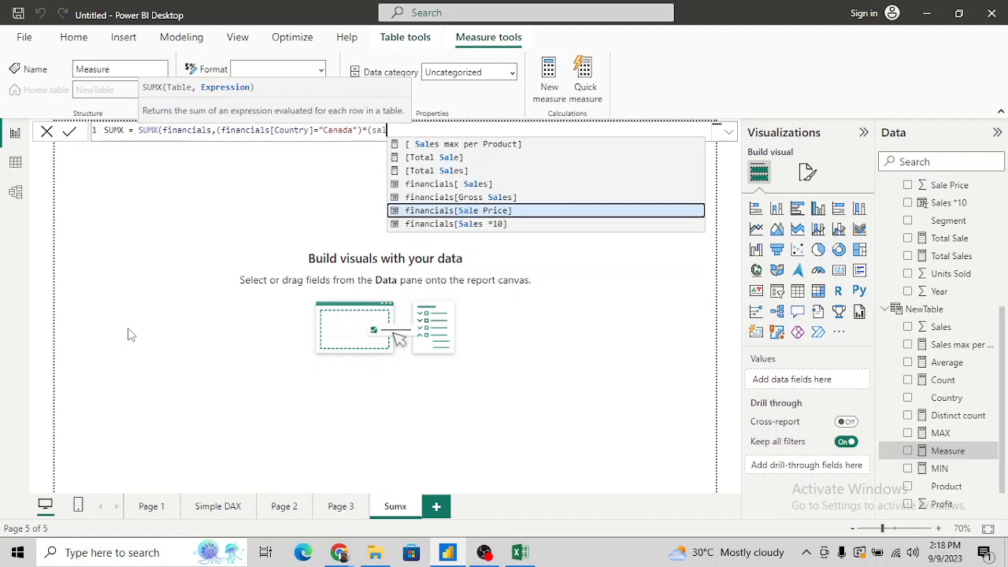
key("Tab")
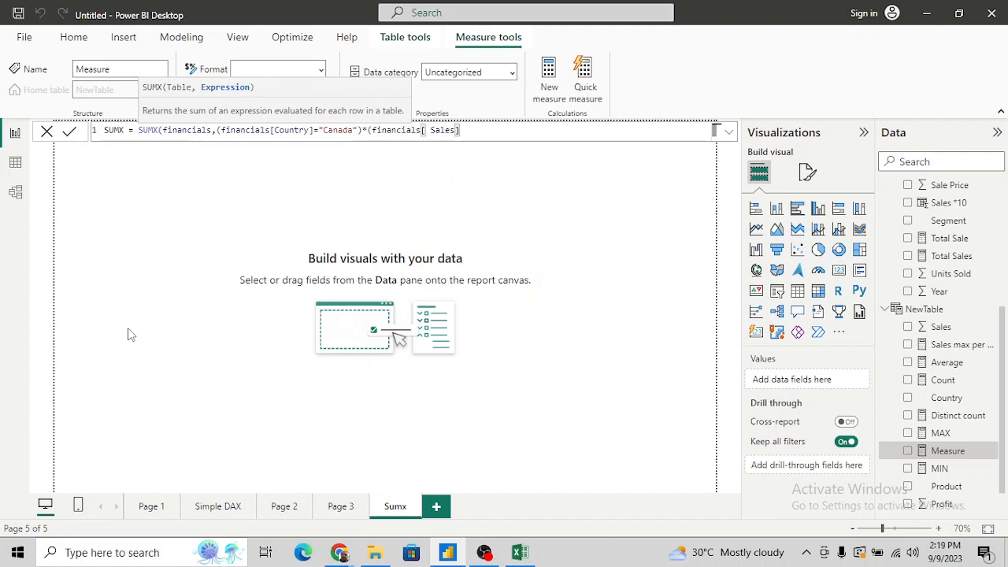
type(")")
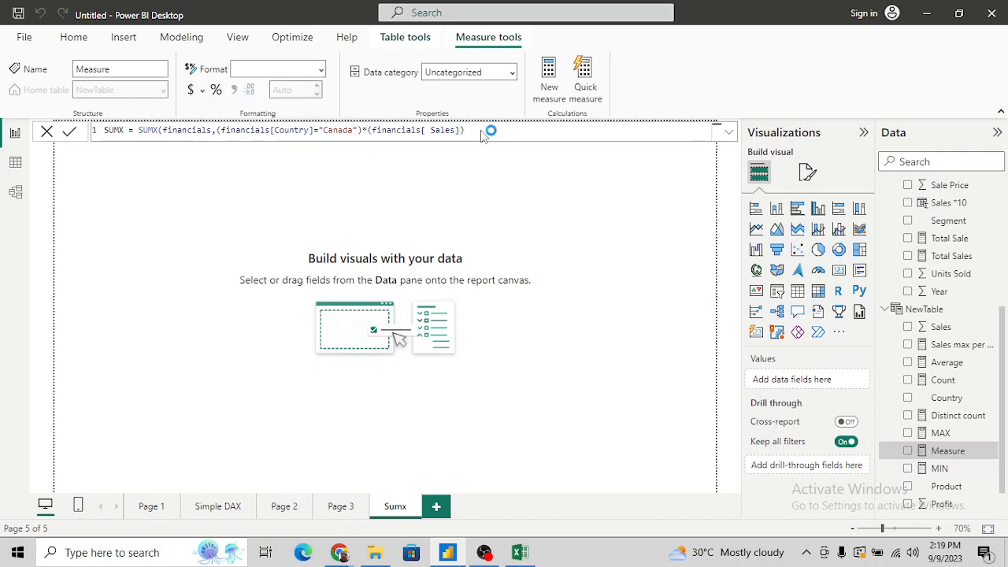
key("Return")
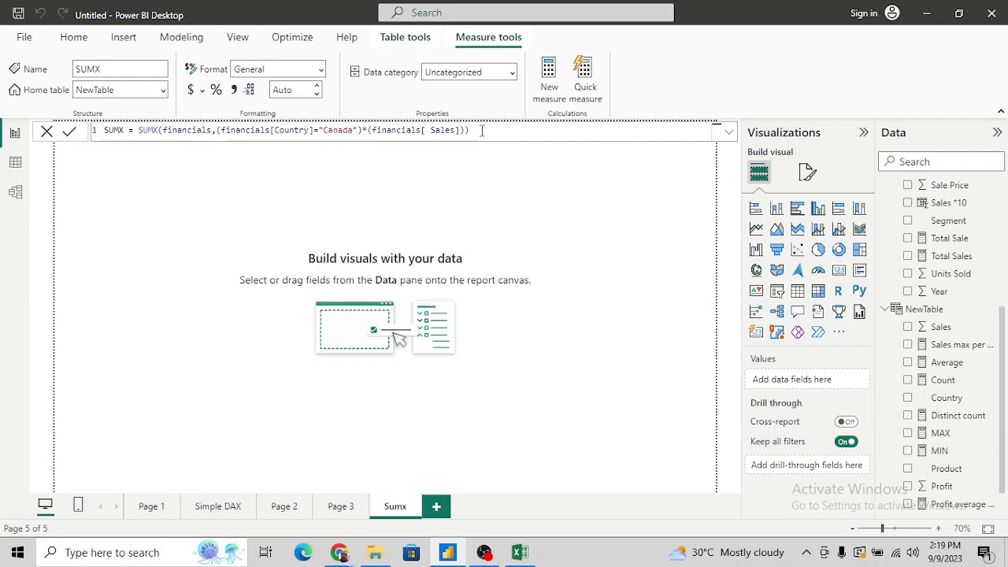
left_click(508, 227)
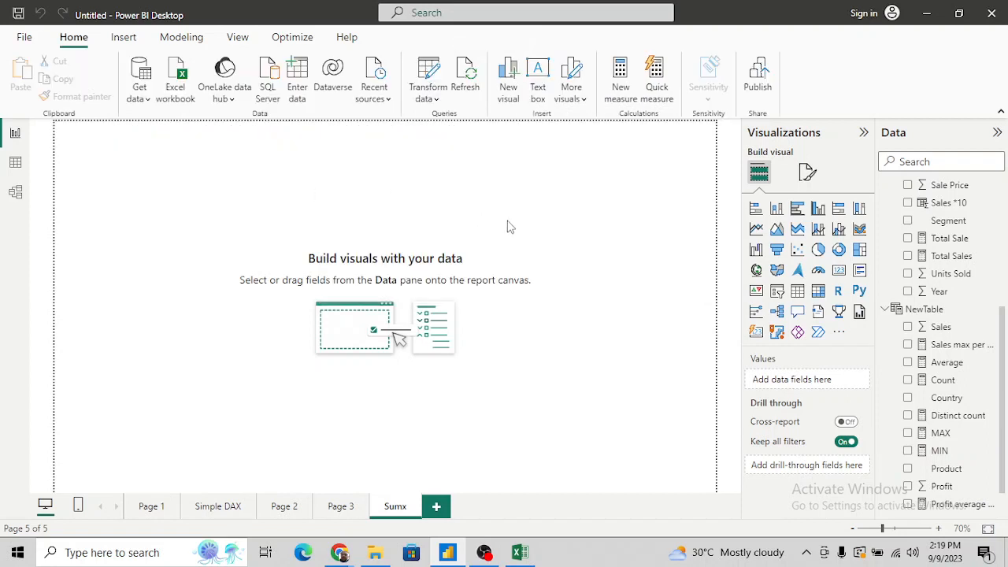
Add a card visual to the Sumx page showing the SUMX measure.
left_click(841, 271)
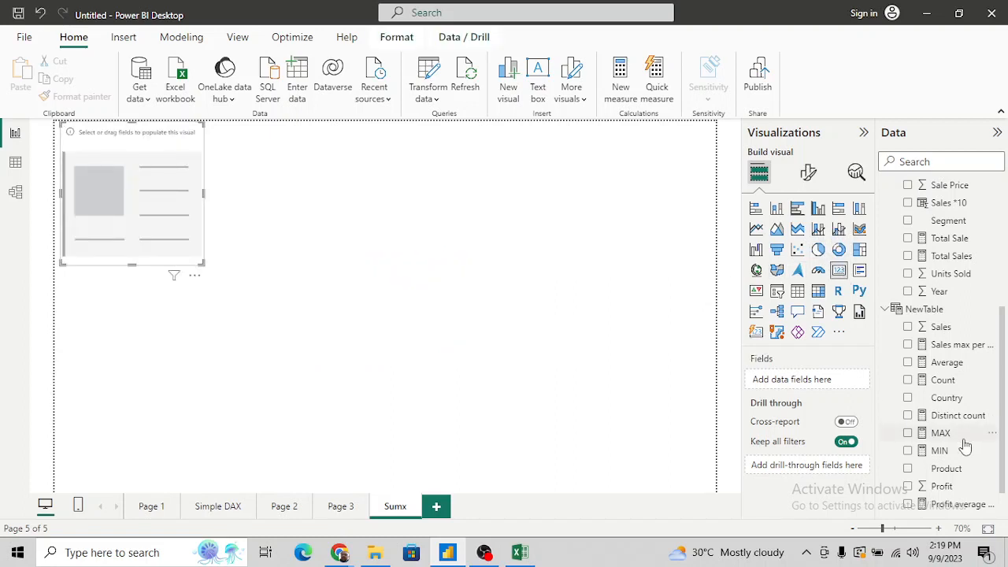
scroll(957, 375, "down", 1)
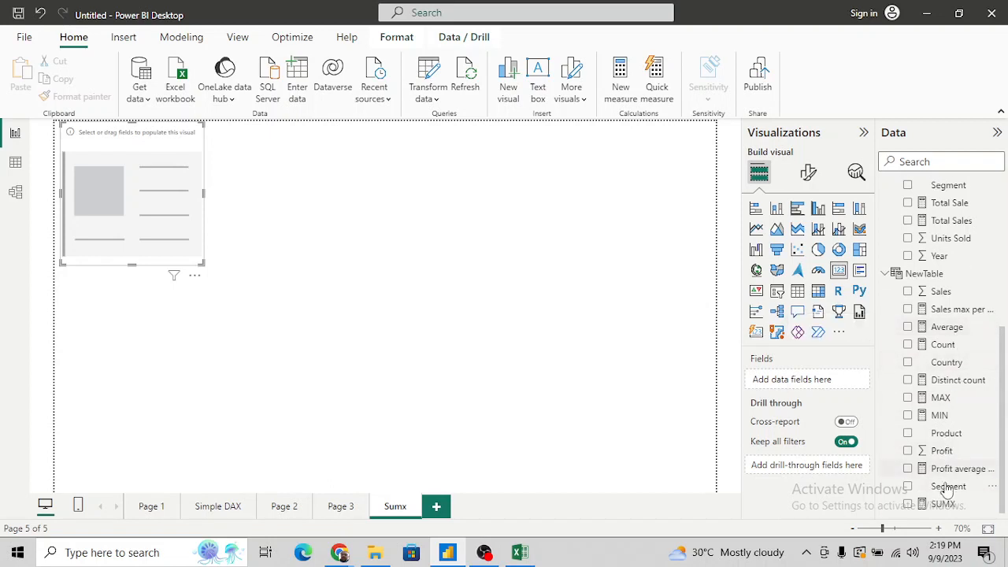
left_click(908, 504)
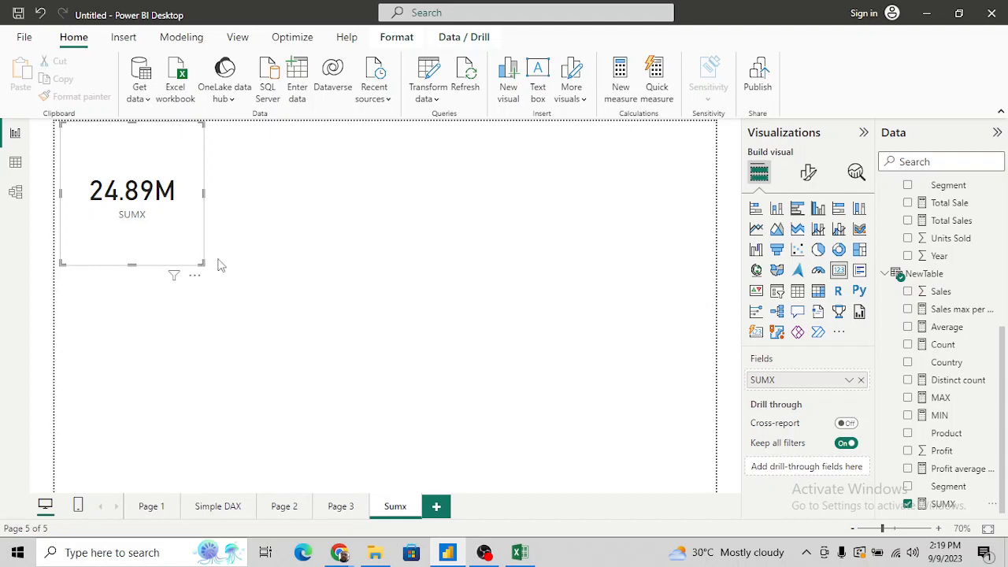
Resize the SUMX card to a short, wide box and place it in the upper-left part of the canvas.
left_click_drag(203, 264, 596, 186)
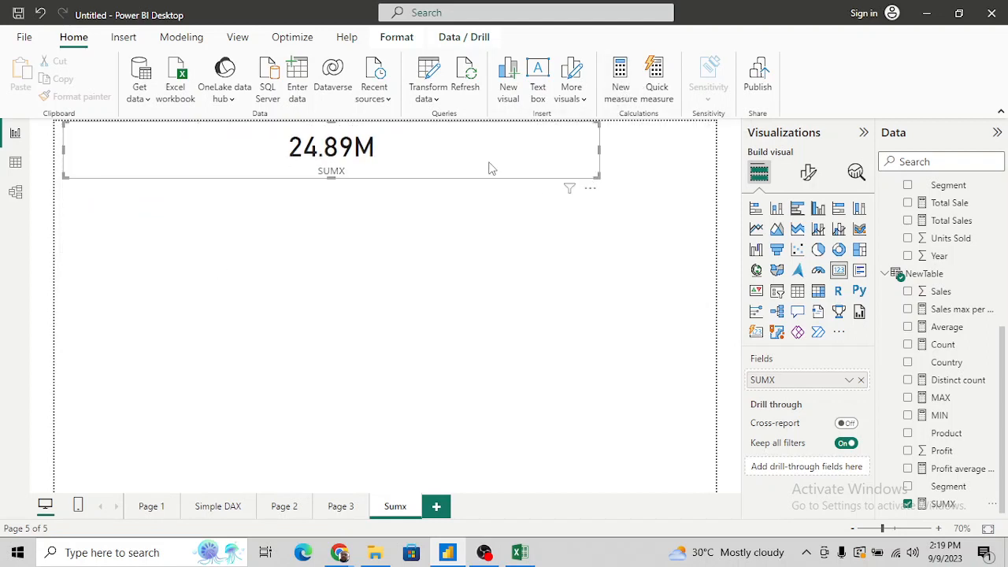
left_click_drag(490, 167, 442, 216)
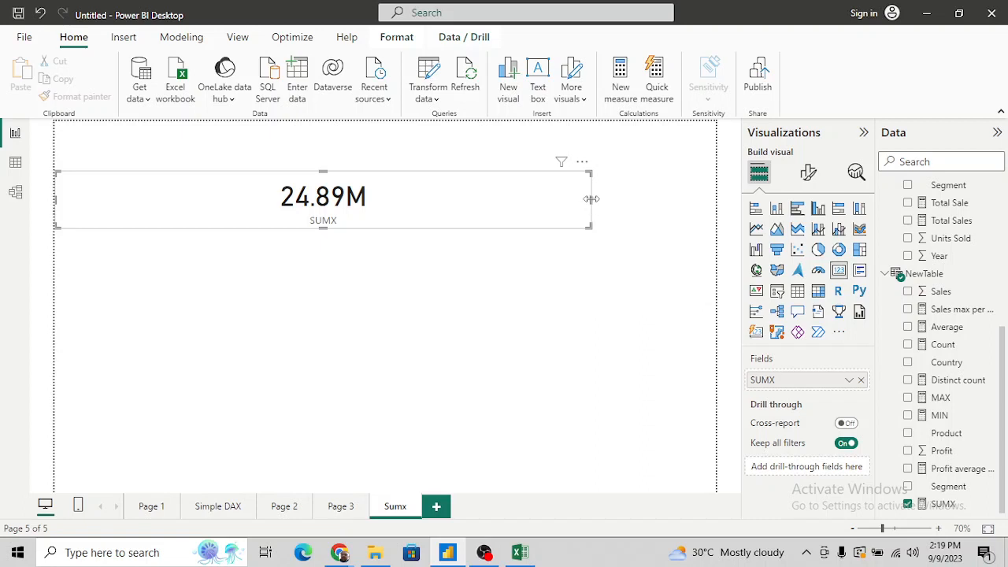
left_click_drag(591, 199, 367, 203)
left_click_drag(298, 207, 315, 207)
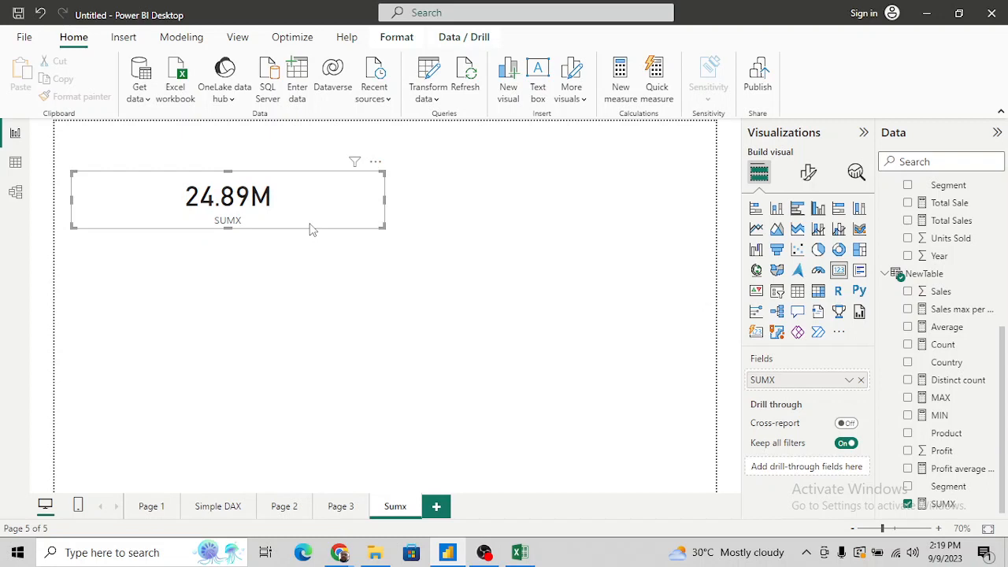
On the Simple DAX page, shift the Country matrix left, add the SUMX measure to it and widen it to fit.
left_click(224, 512)
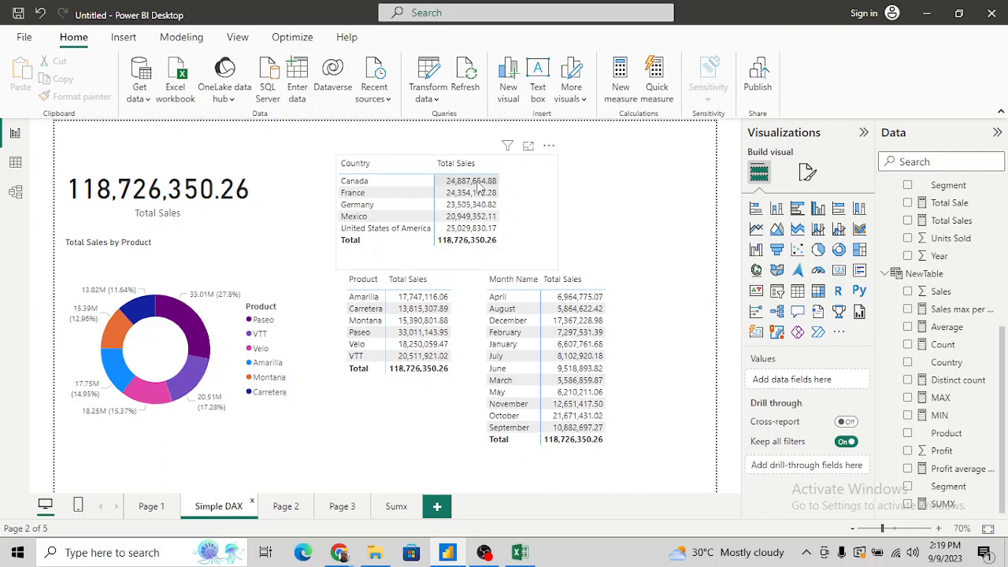
left_click_drag(532, 180, 508, 181)
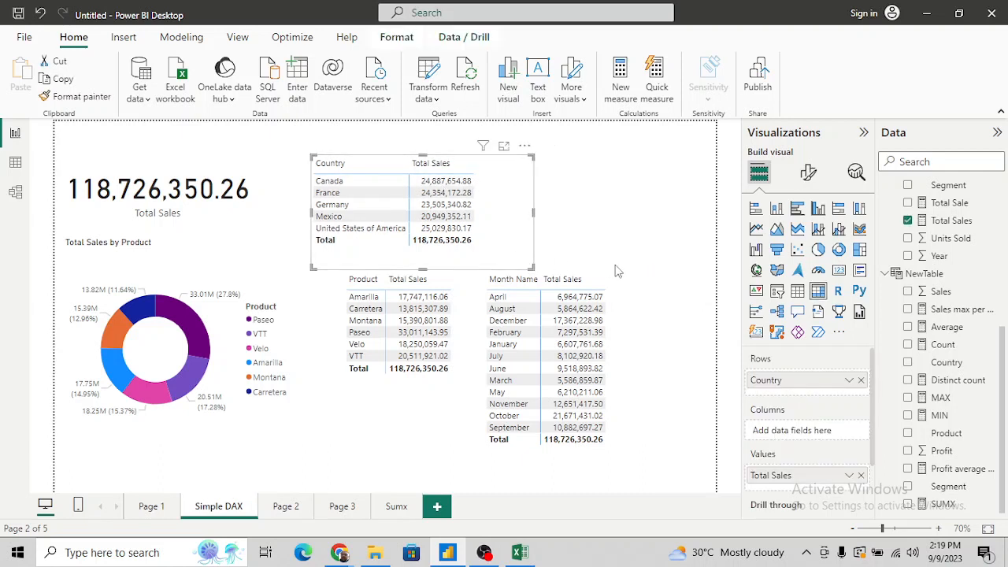
left_click(909, 506)
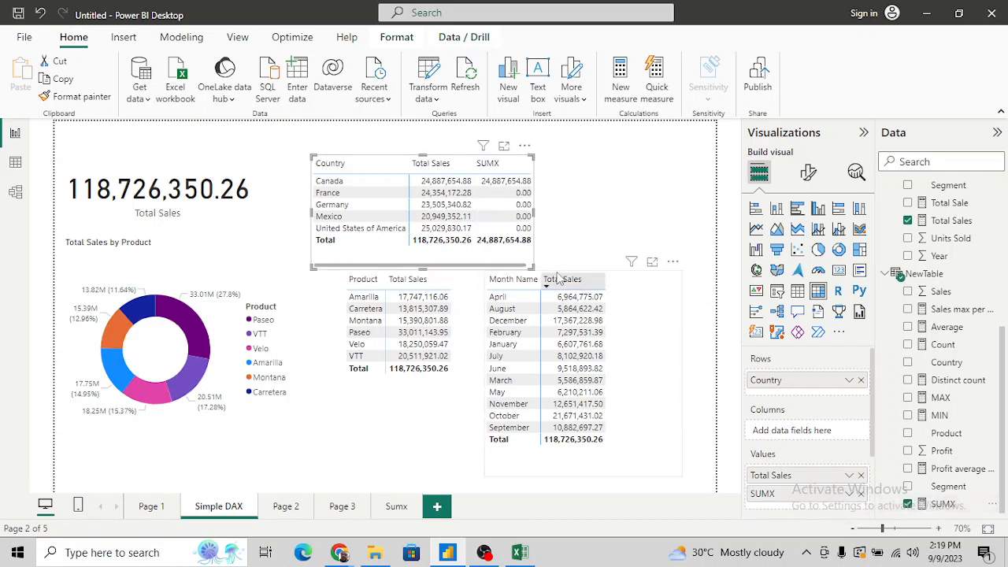
left_click_drag(533, 268, 583, 268)
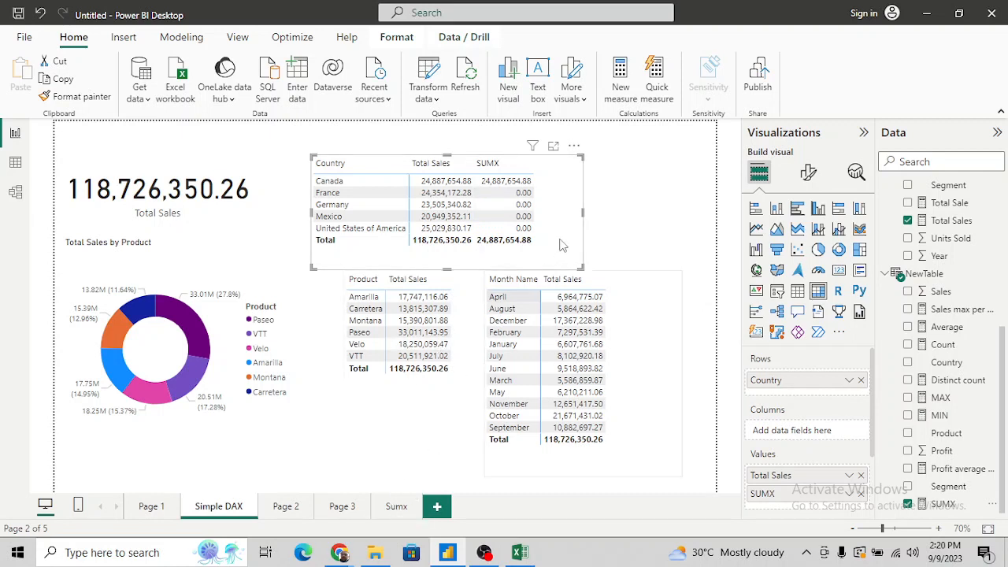
Copy the Country matrix to the Sumx page, align it beside the SUMX card and narrow it slightly.
key("ctrl+c")
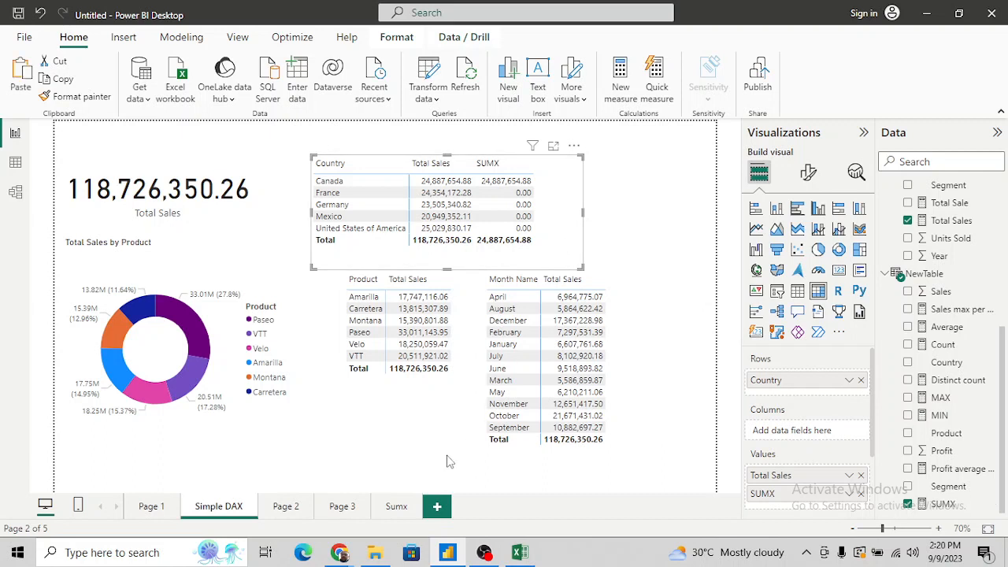
left_click(396, 507)
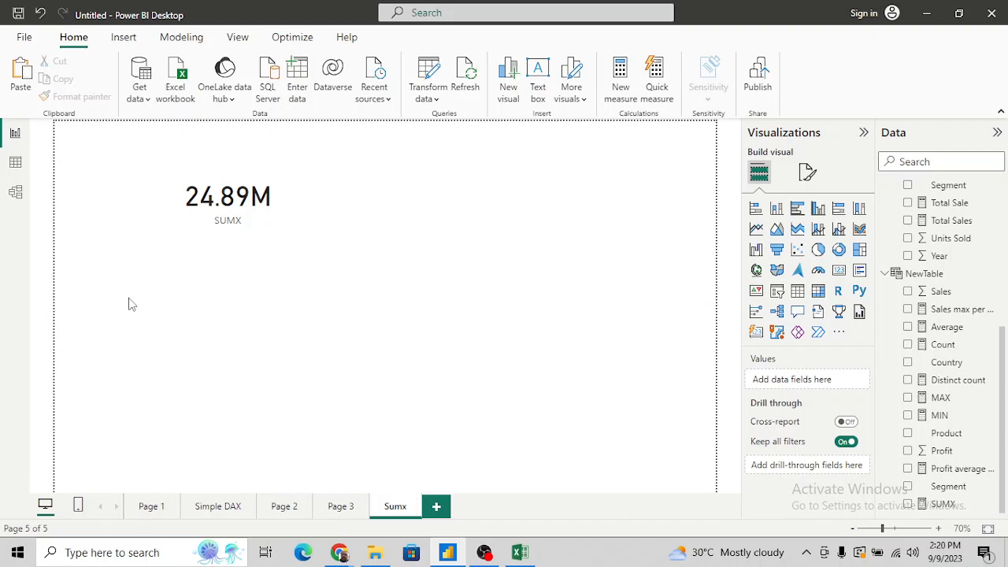
key("ctrl+v")
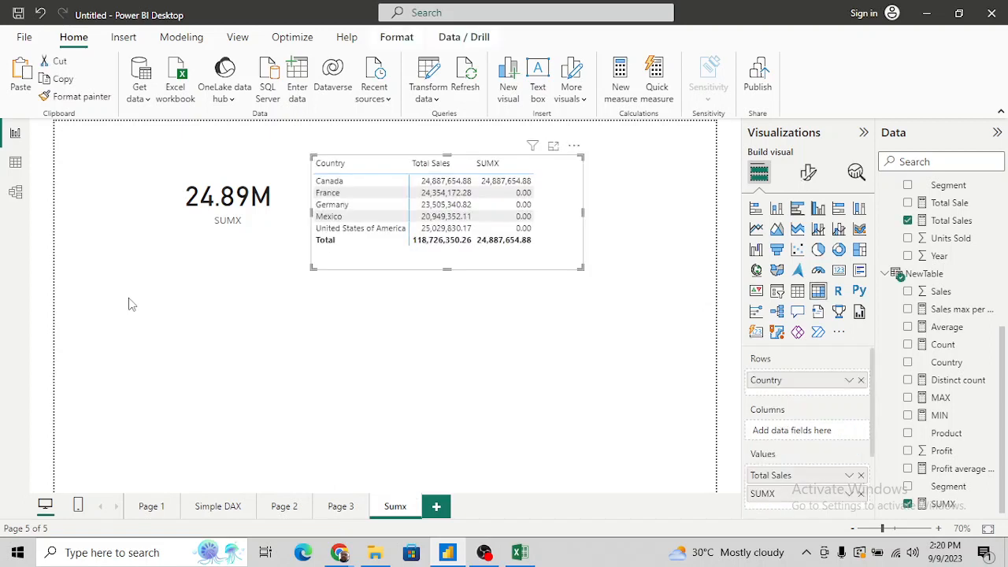
left_click_drag(412, 267, 417, 283)
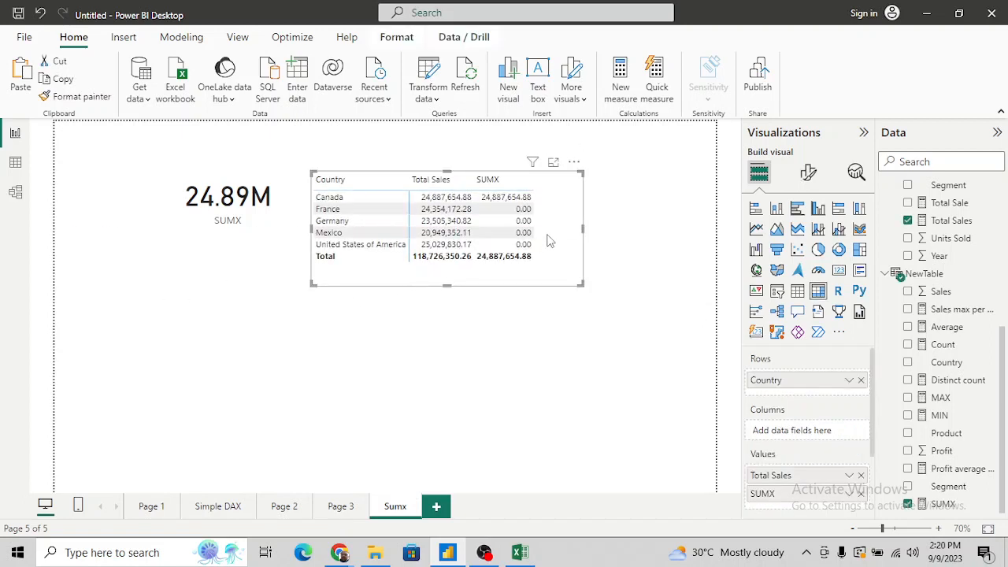
mouse_move(583, 232)
left_mouse_down()
mouse_move(599, 232)
mouse_move(567, 232)
left_mouse_up()
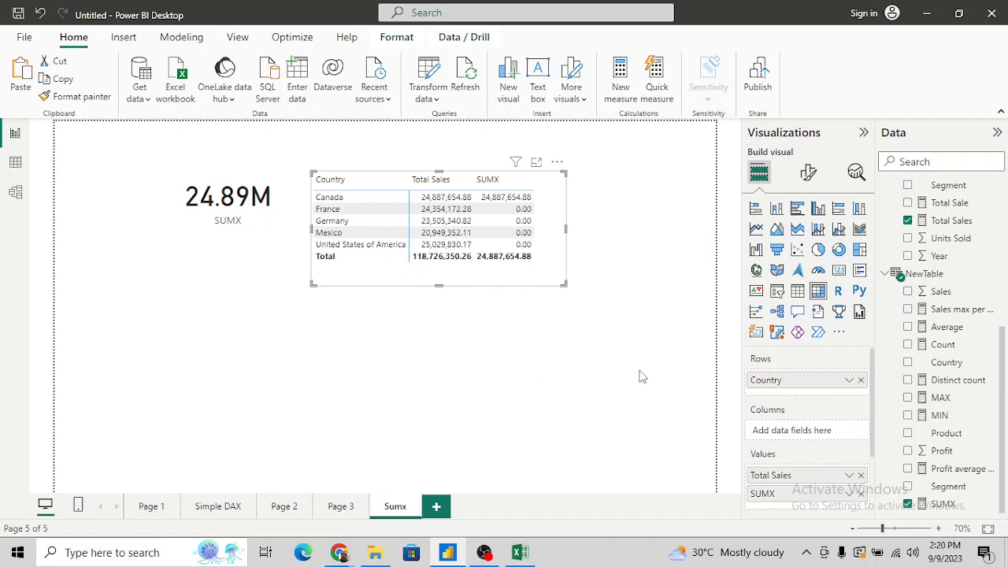
Create a measure named Sumx multiple in NewTable and start its formula with SUMX(financials, as the table argument.
left_click(943, 504)
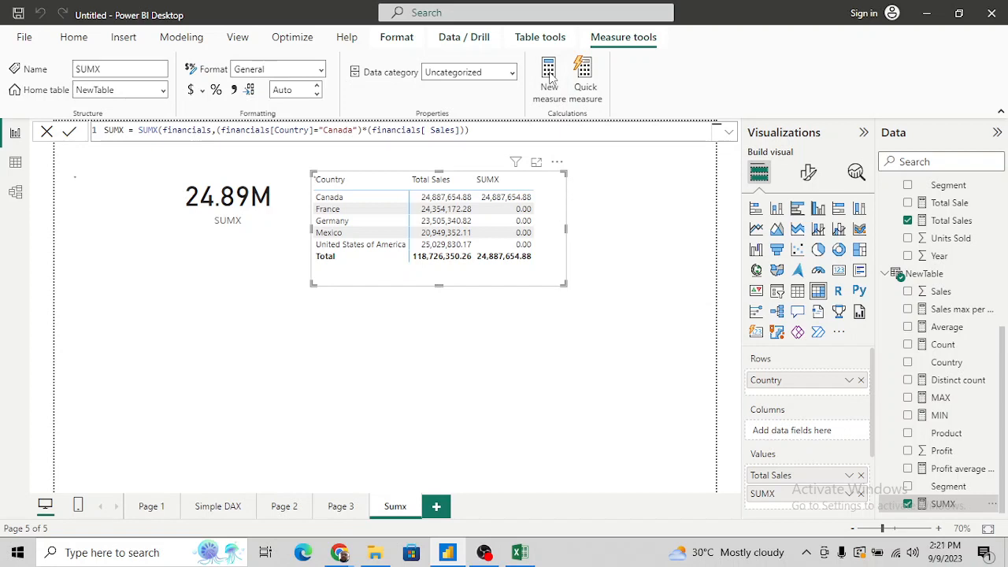
left_click(551, 76)
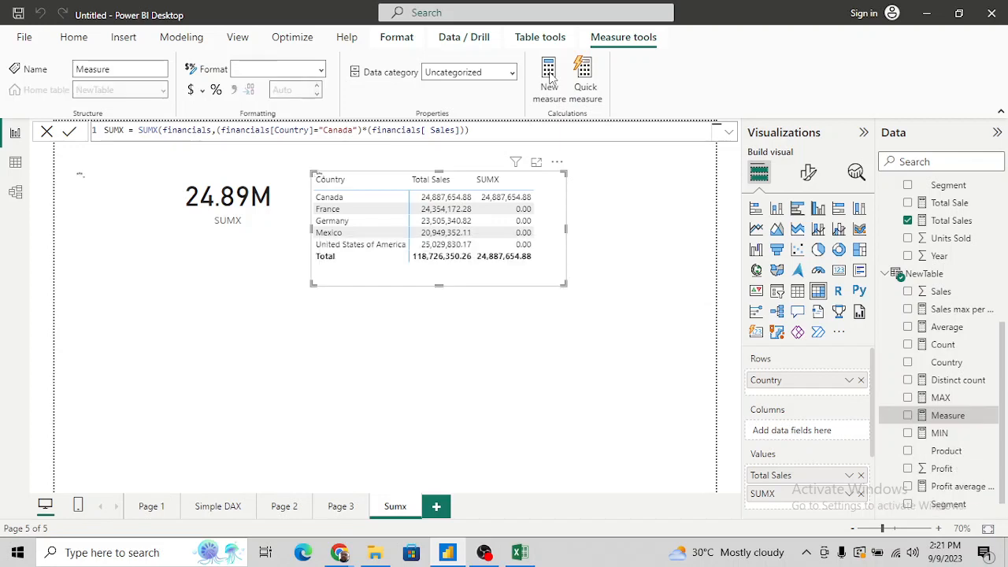
key("Right")
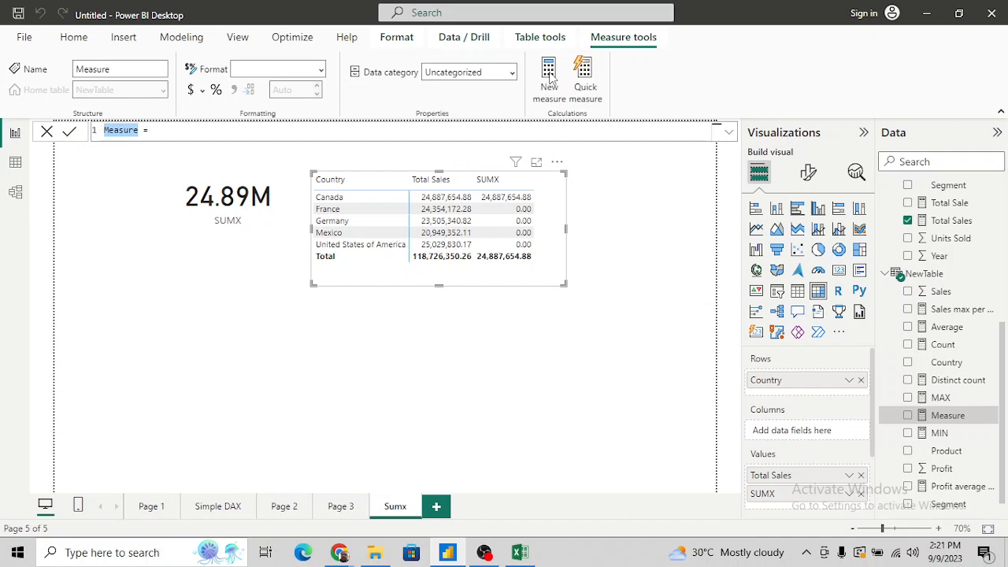
type("Sumx")
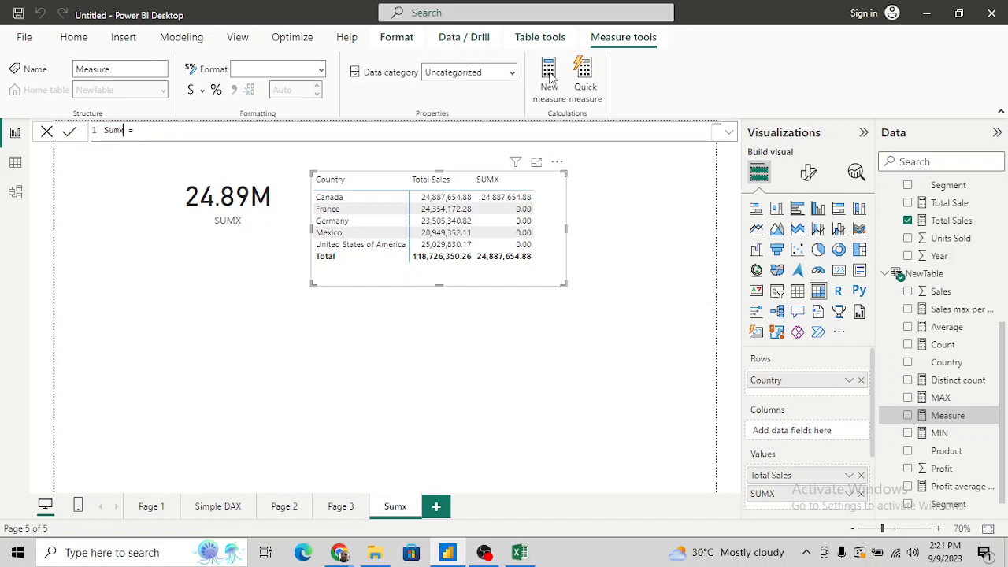
type(" multiple = sum")
key("Down")
key("Down")
key("Down")
key("Tab")
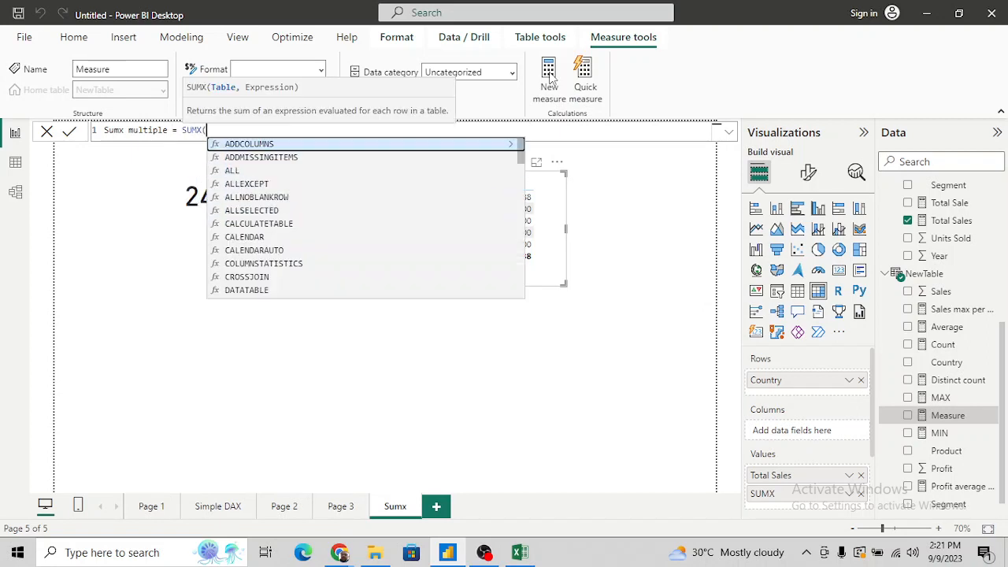
type("fin")
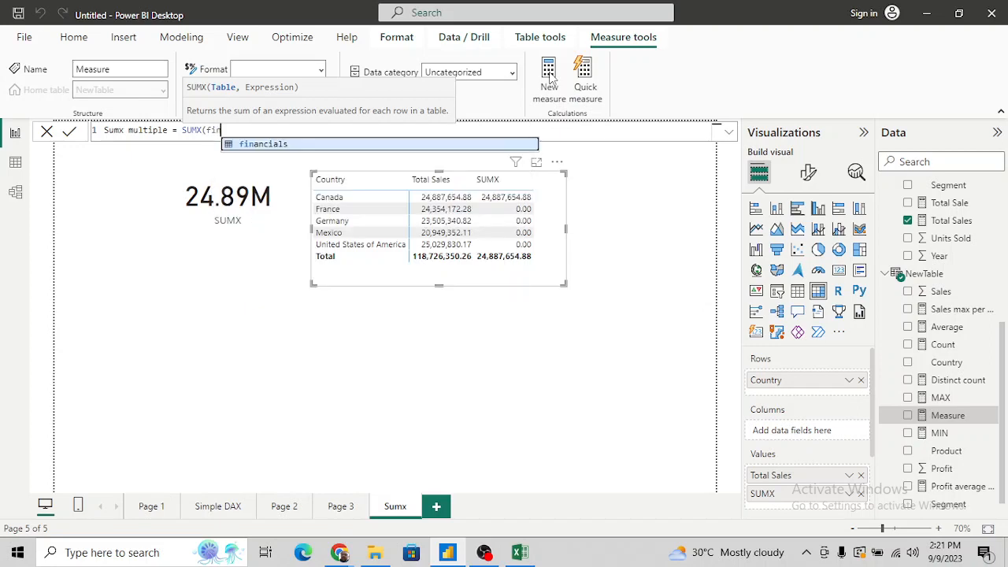
key("Tab")
type(",")
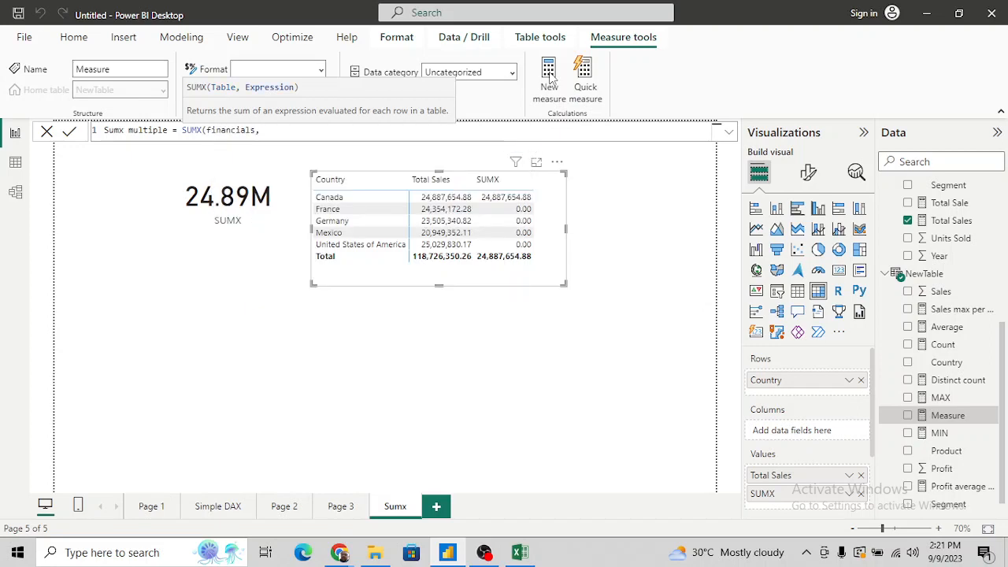
Add the condition (financials[Country]="Canada") to the SUMX expression and start a second multiplied factor with financials[Product].
type("(pr")
key("Escape")
type("count")
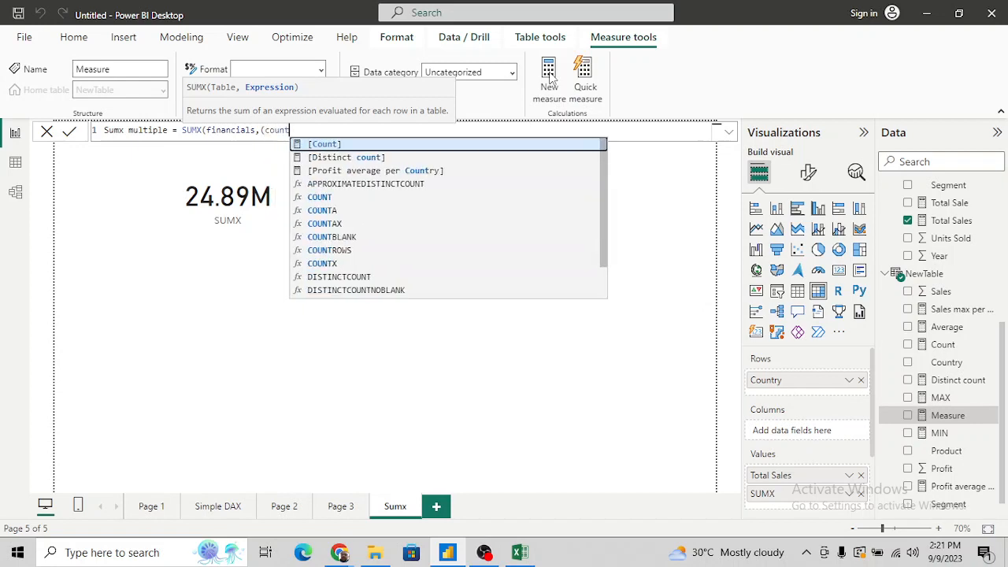
key("Down")
key("Down")
key("Down")
key("Down")
key("Down")
key("Down")
key("Down")
key("Down")
key("Down")
key("Down")
key("Down")
key("Down")
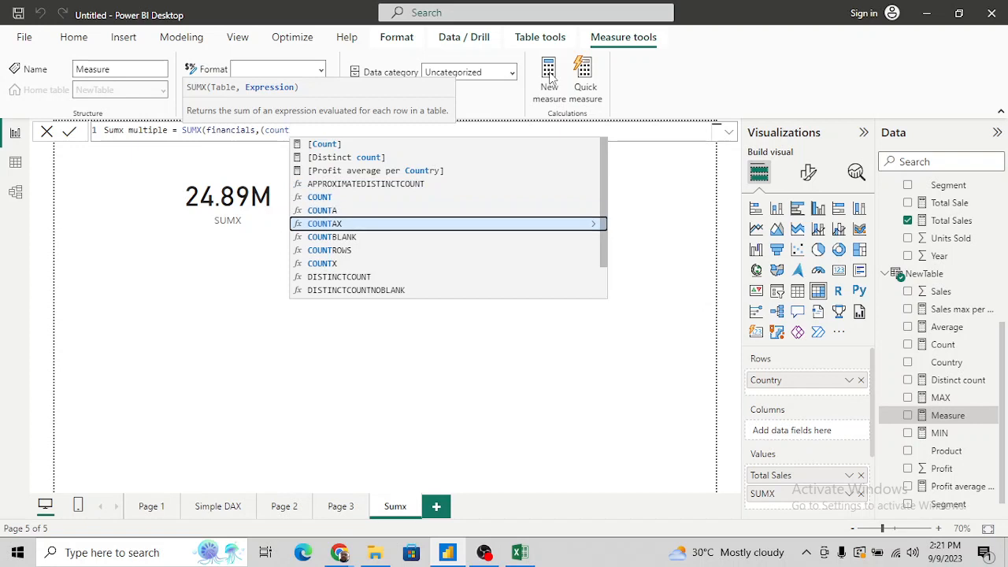
key("Tab")
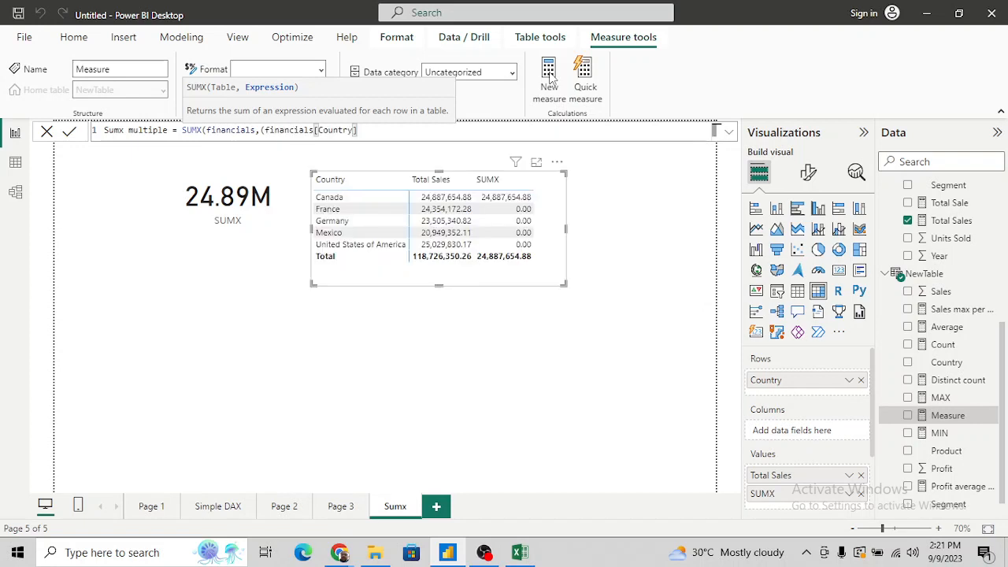
type("=\"Canada\")*(prod")
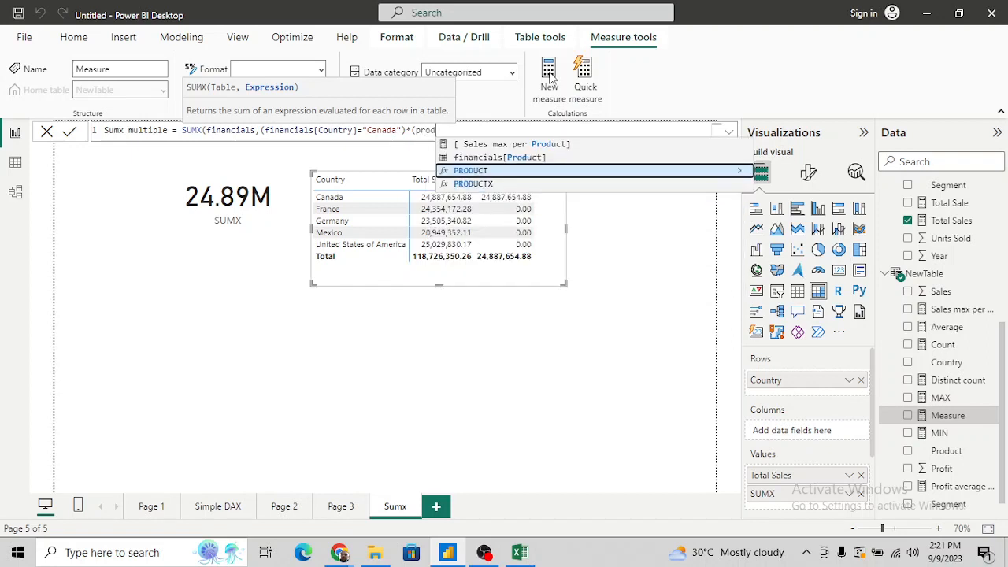
key("Up")
key("Tab")
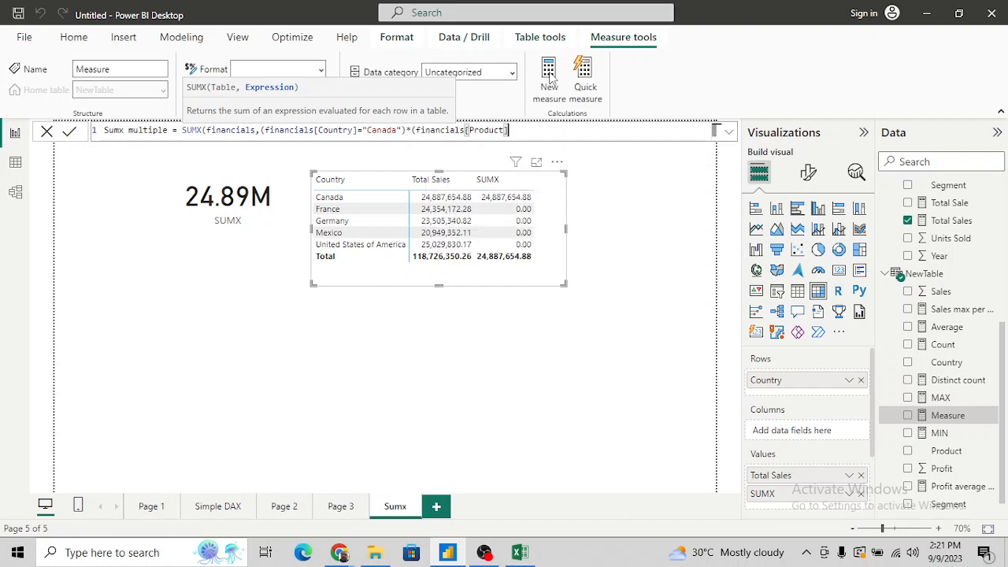
Check the Product filter values in the Excel data sheet, and complete the measure's product condition in Power BI as ="VTT").
key("alt+Tab")
key("Right")
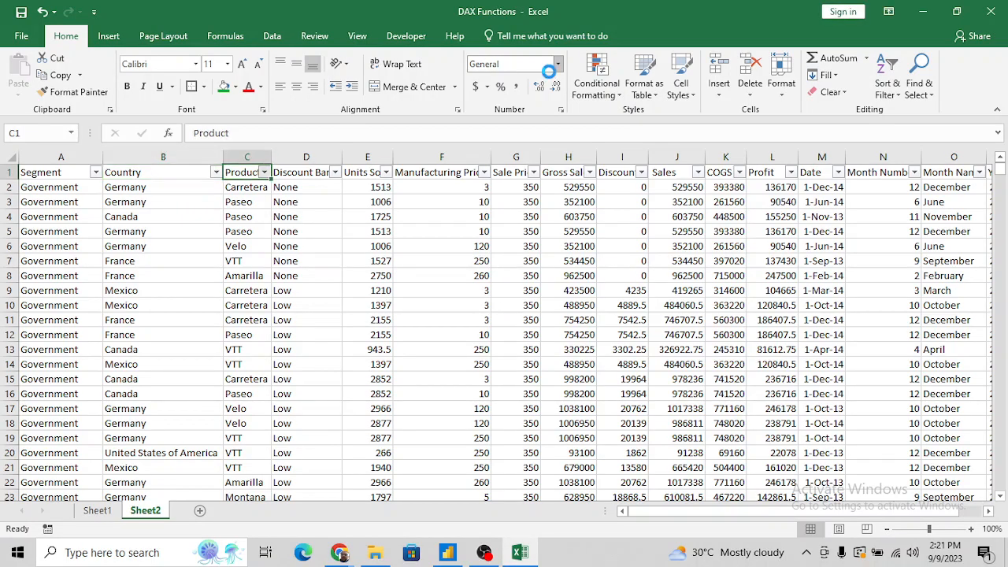
key("alt+Down")
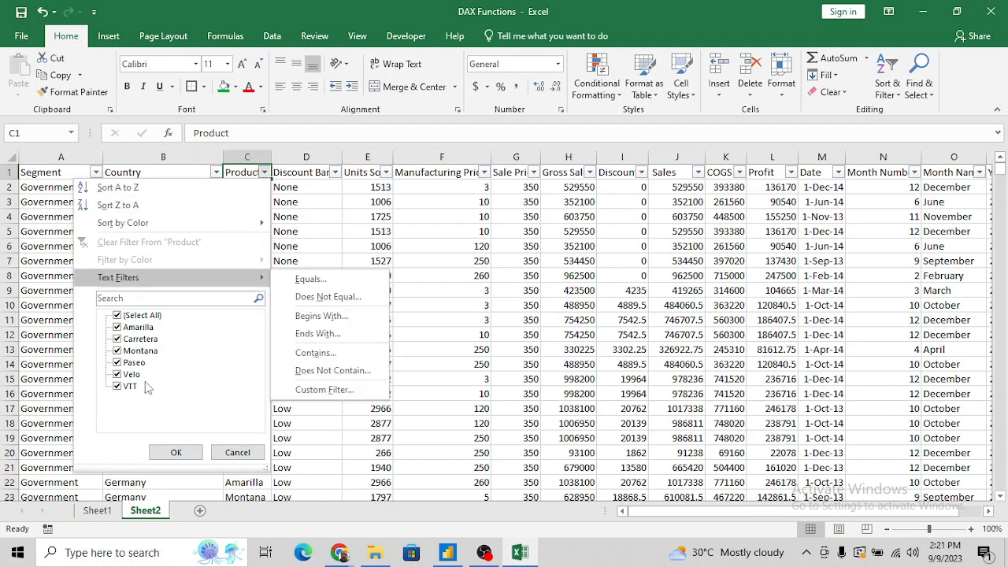
key("Escape")
key("alt+Tab")
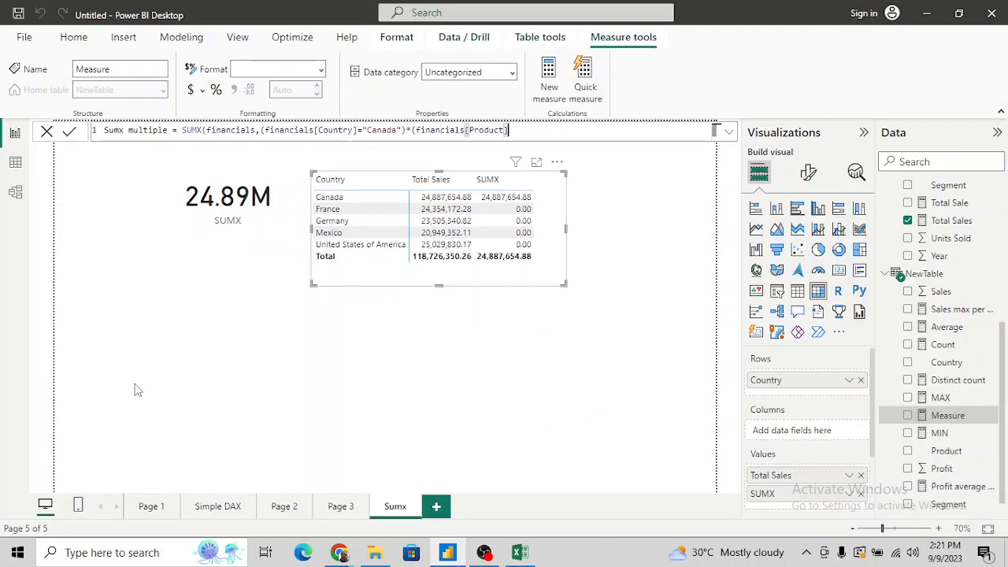
type("=\"VTT\")")
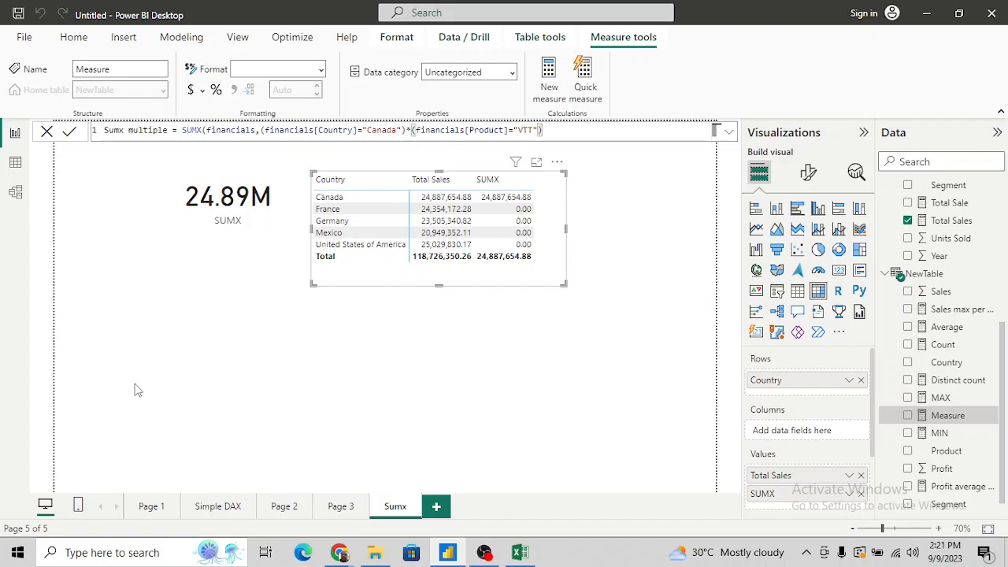
Multiply the two conditions by (financials[ Sales]), close the formula and commit the Sumx multiple measure.
type("*(sal")
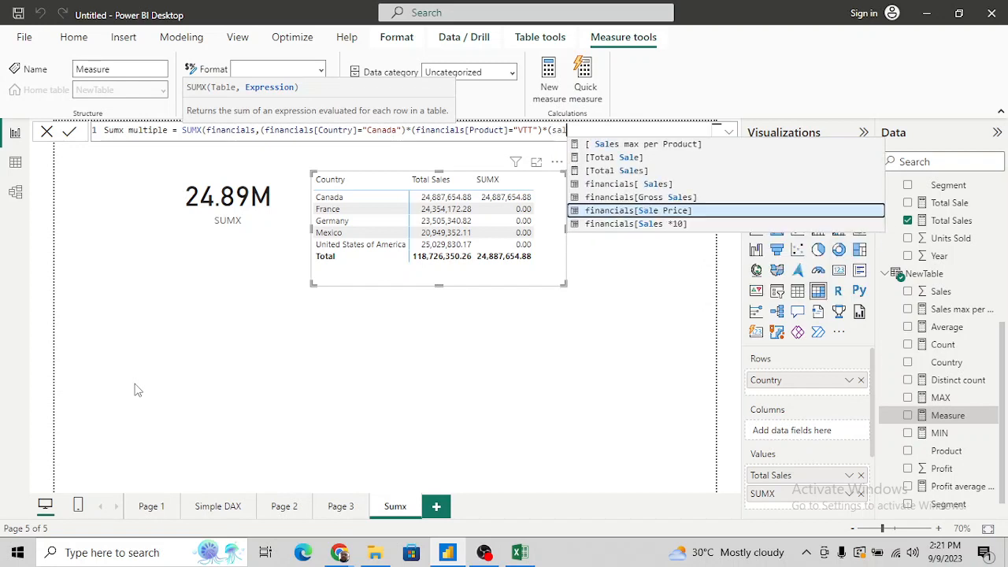
key("Up")
key("Up")
key("Tab")
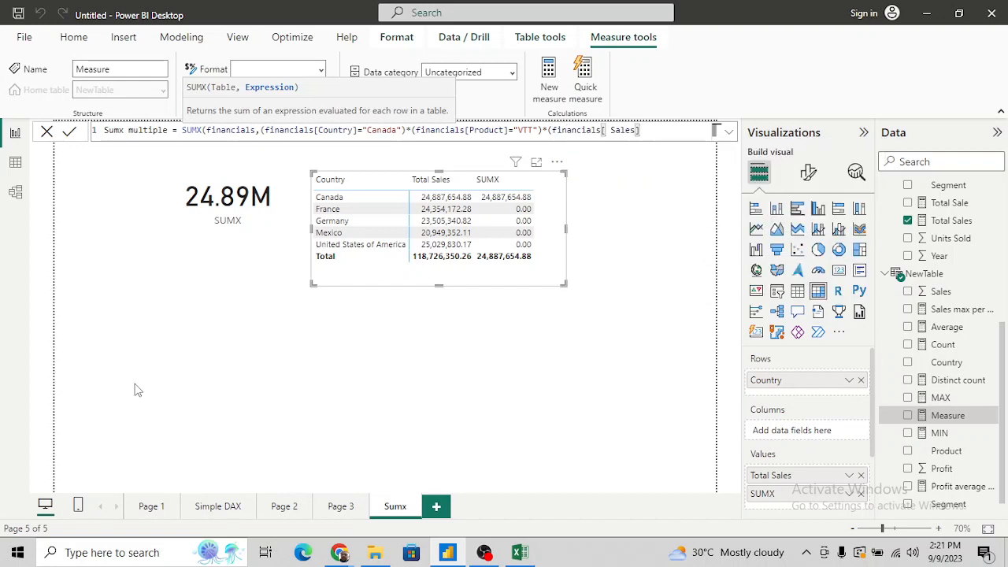
type(")")
key("shift+Return")
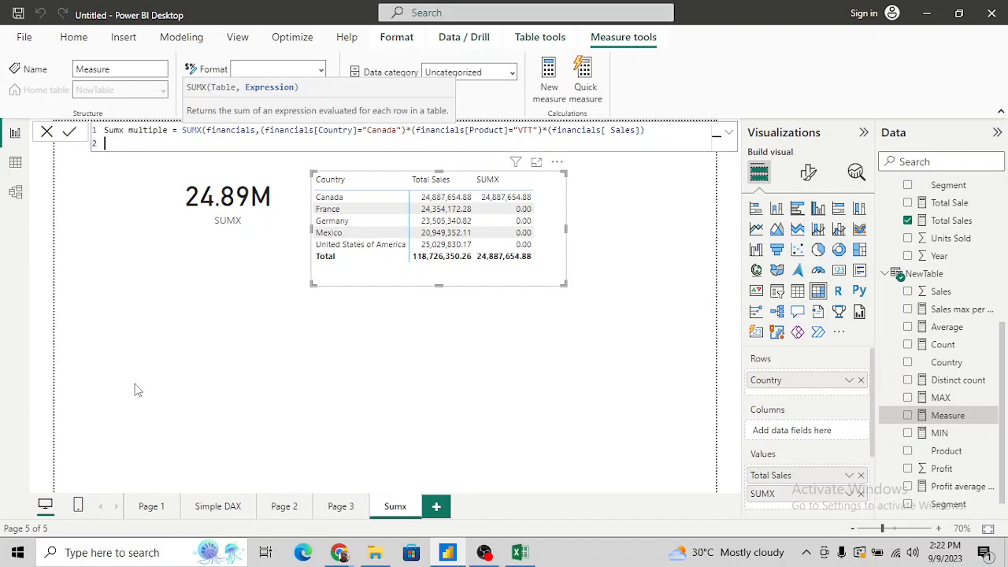
key("BackSpace")
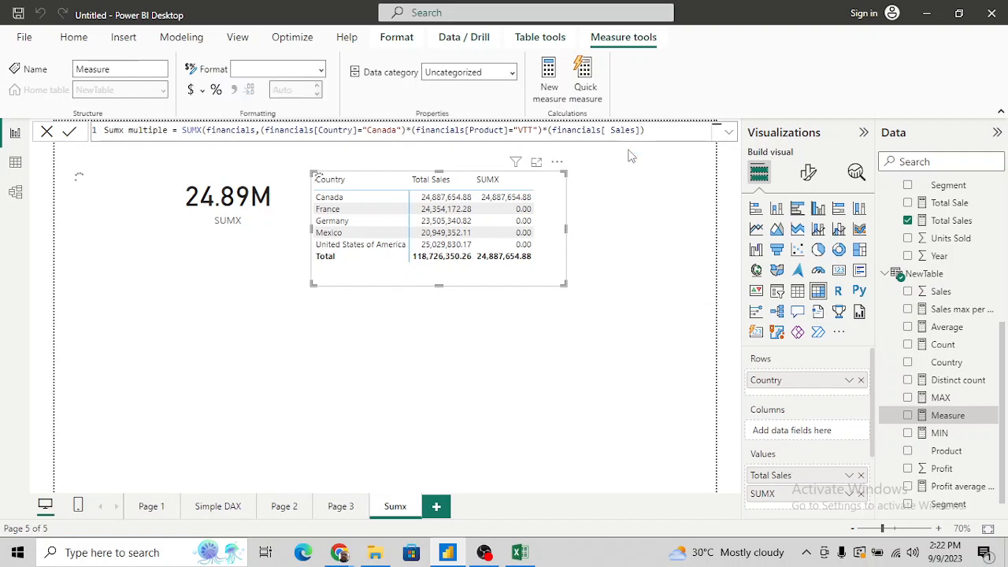
key("Return")
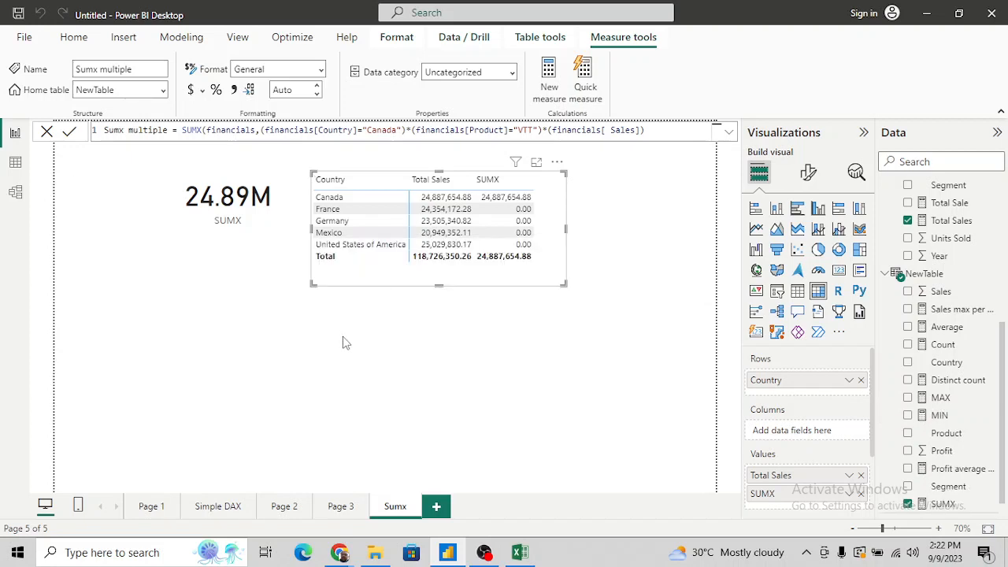
type(")")
Add a card showing Sumx multiple below the SUMX card and make it slightly taller.
left_click(409, 407)
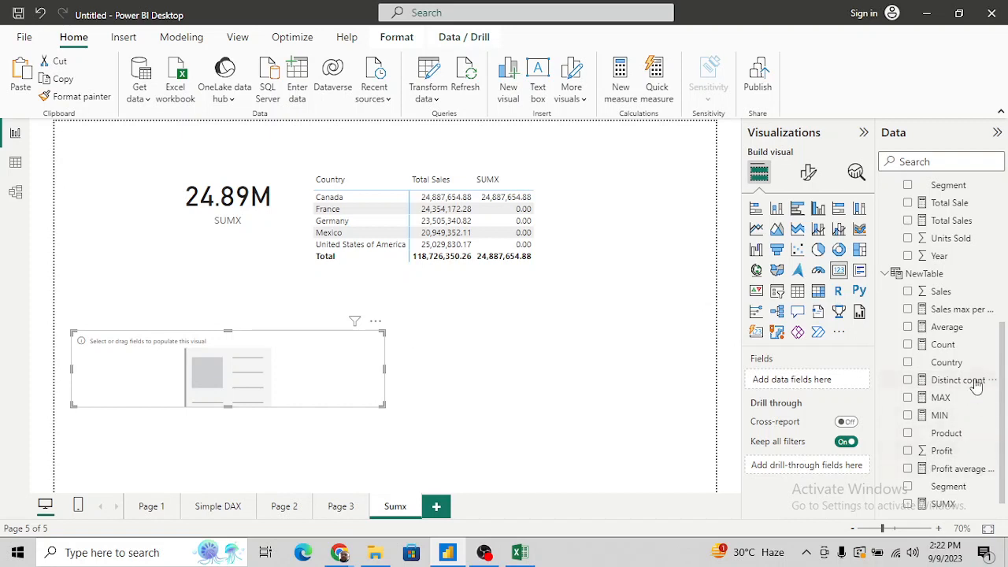
scroll(977, 383, "down", 1)
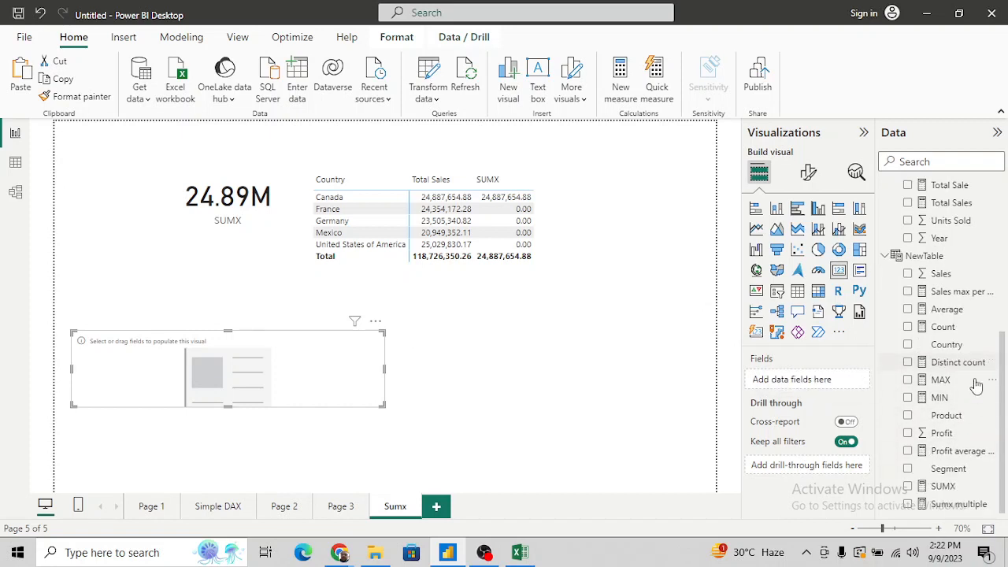
left_click(908, 504)
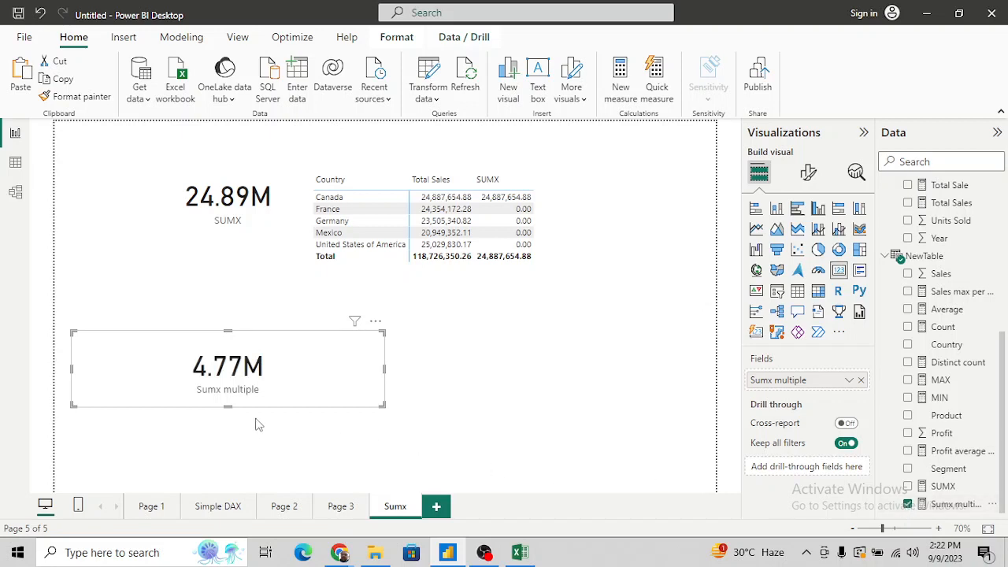
left_click_drag(225, 405, 225, 411)
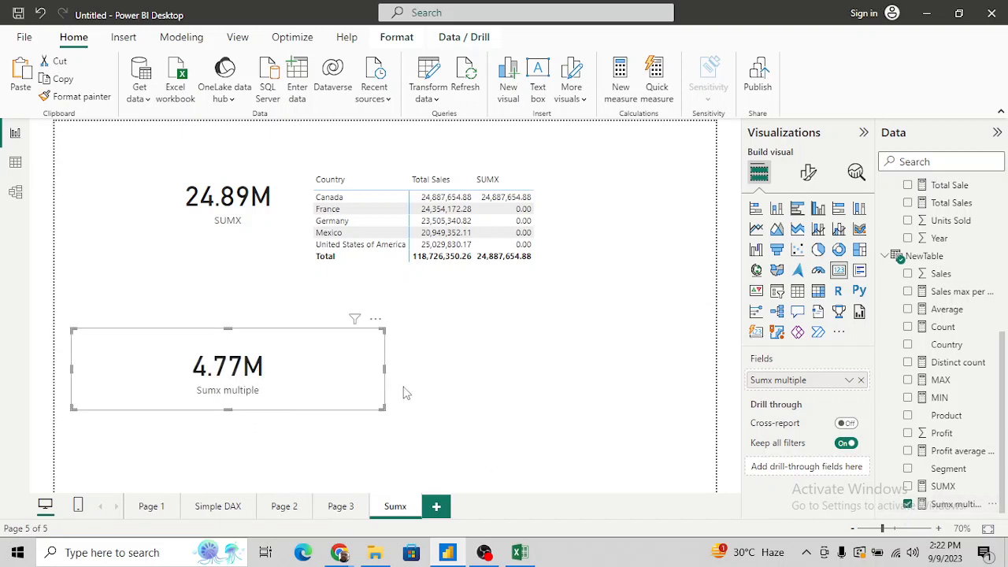
Set the Sumx multiple card's callout value display units to None.
left_click(808, 175)
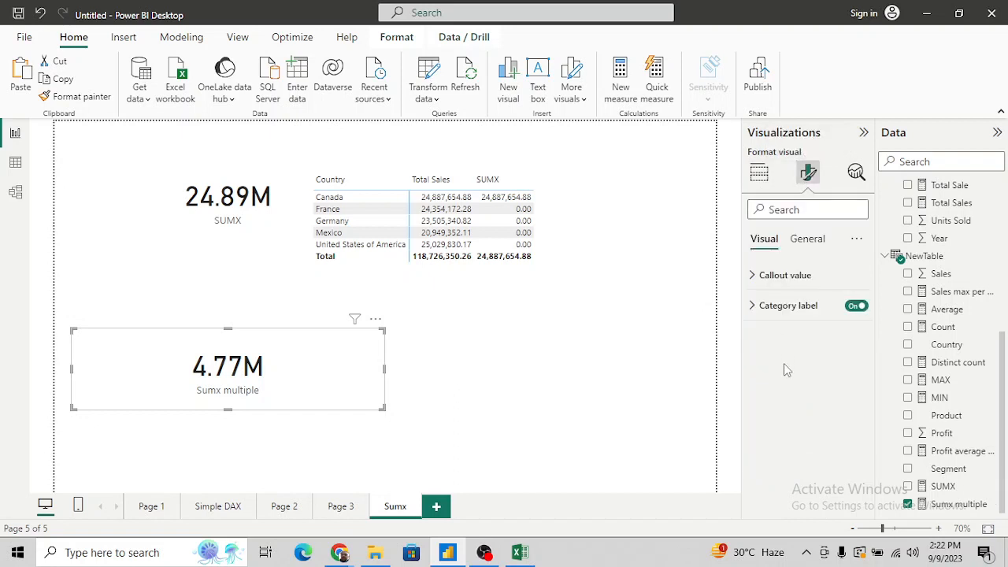
left_click(761, 288)
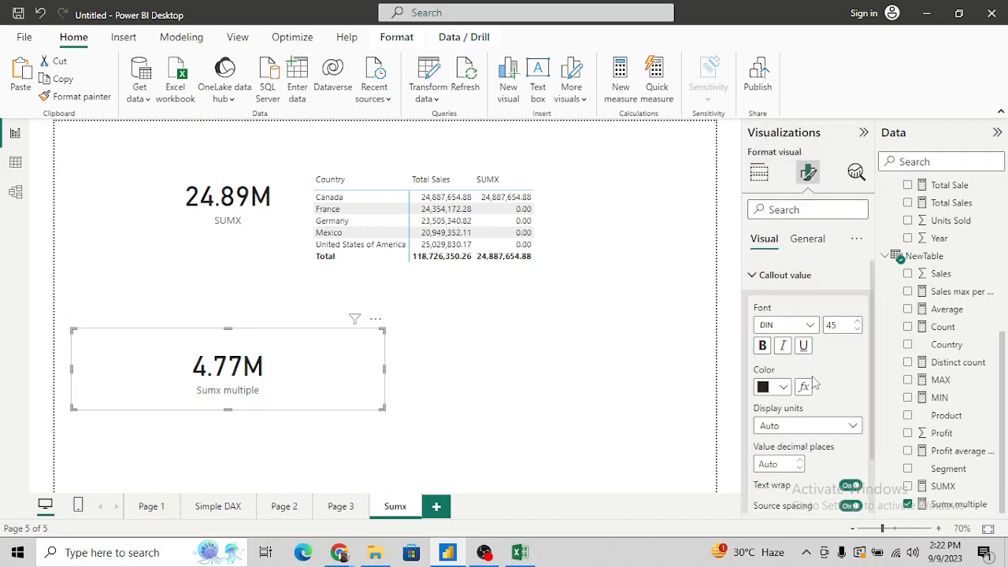
left_click(810, 424)
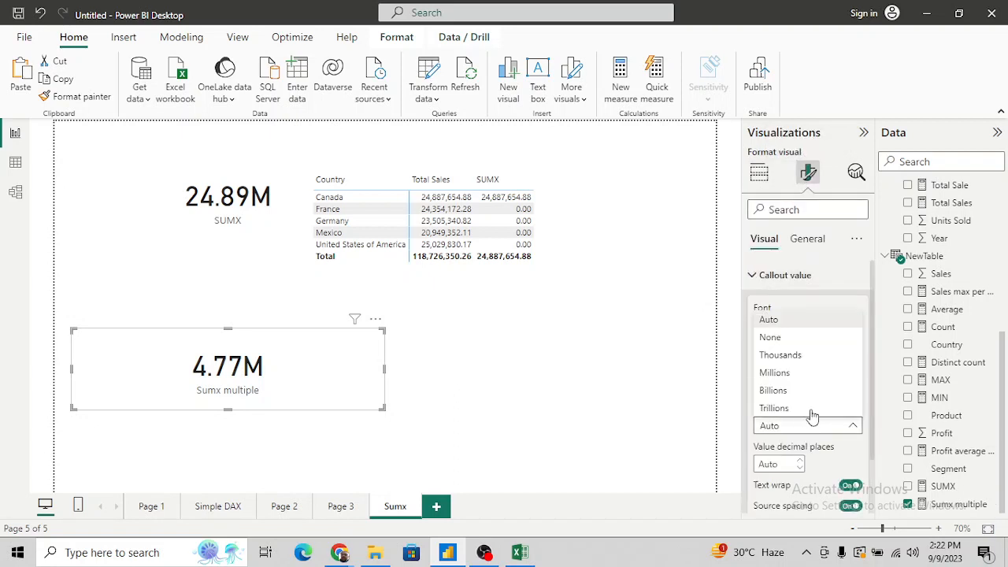
left_click(770, 337)
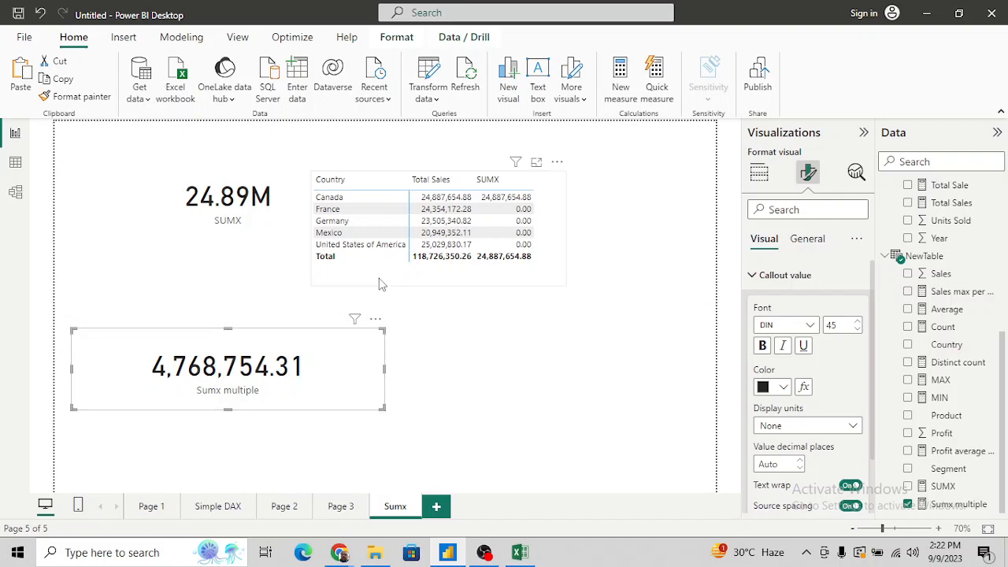
Switch to the DAX Functions workbook in Excel and filter the Country column to Canada only.
key("alt+Tab")
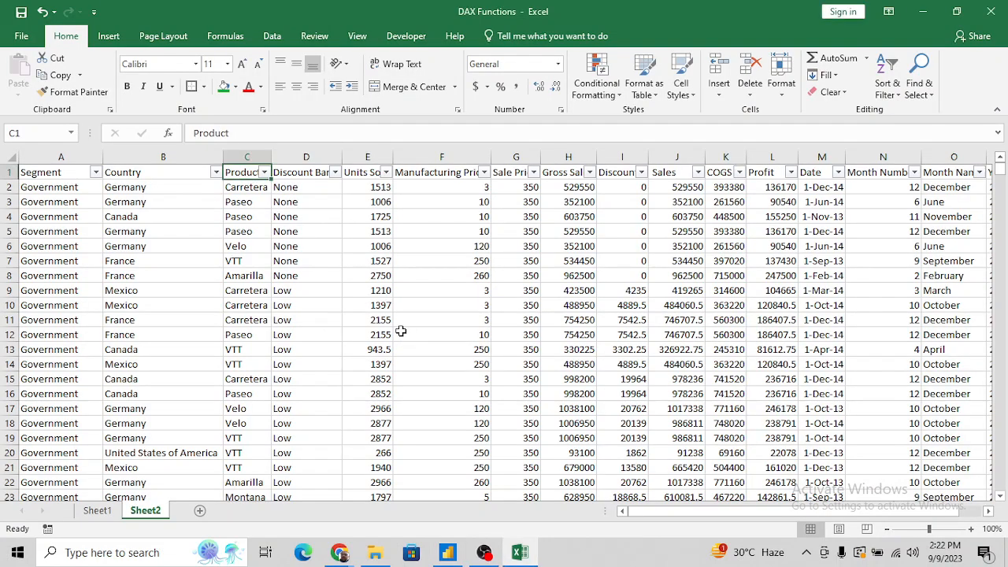
key("Right")
key("Left")
key("Left")
key("alt+Down")
key("Up")
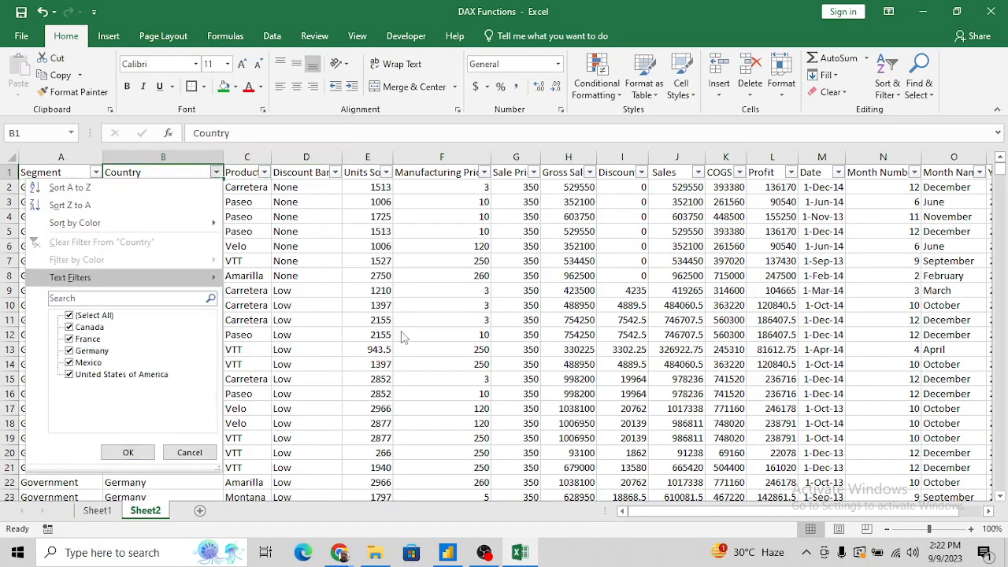
key("Down")
key("space")
key("Down")
key("space")
key("Return")
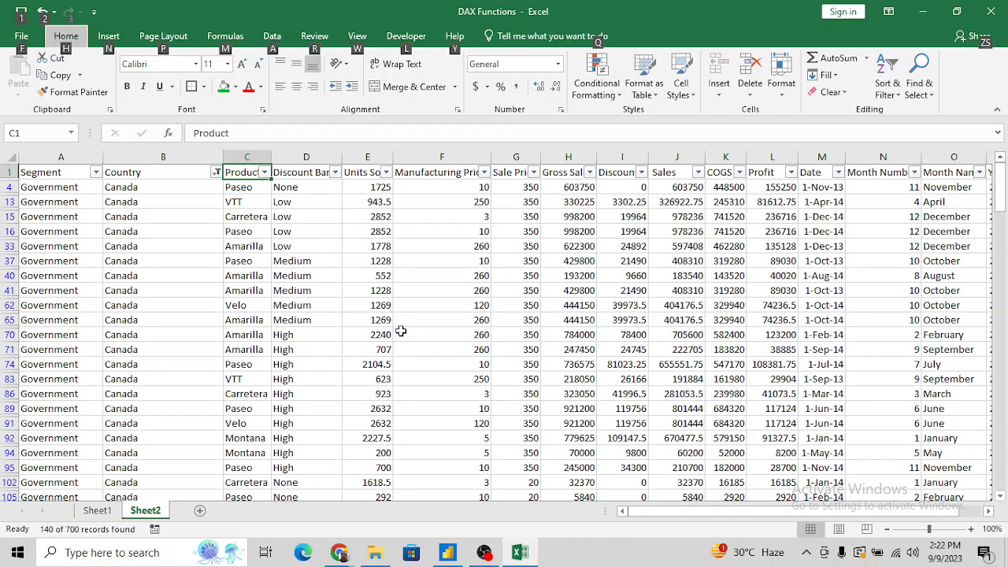
Filter the Product column to VTT only.
key("Right")
key("Left")
key("alt+Down")
key("Up")
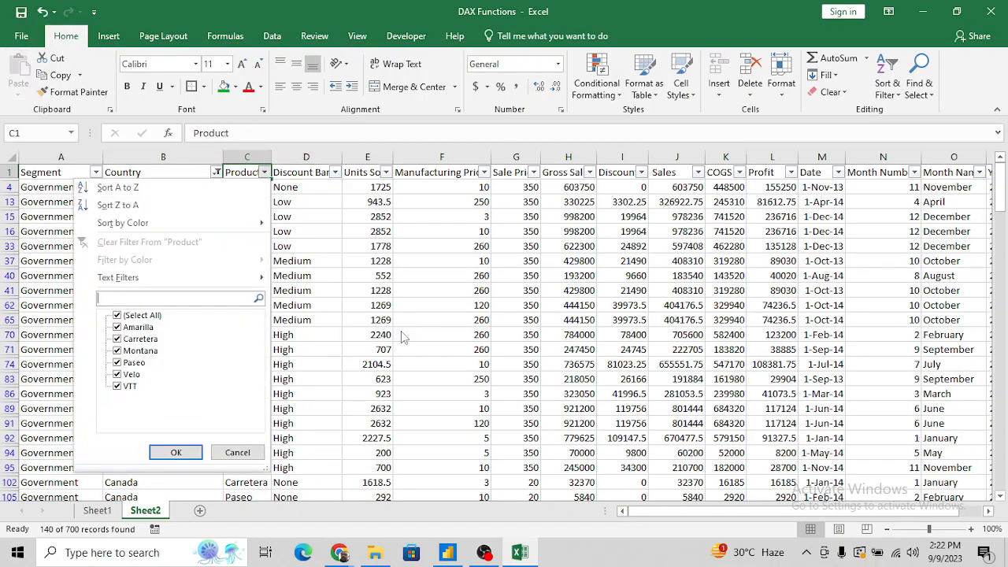
key("Down")
key("space")
key("Down")
key("Down")
key("Down")
key("Down")
key("Down")
key("Down")
key("space")
key("Return")
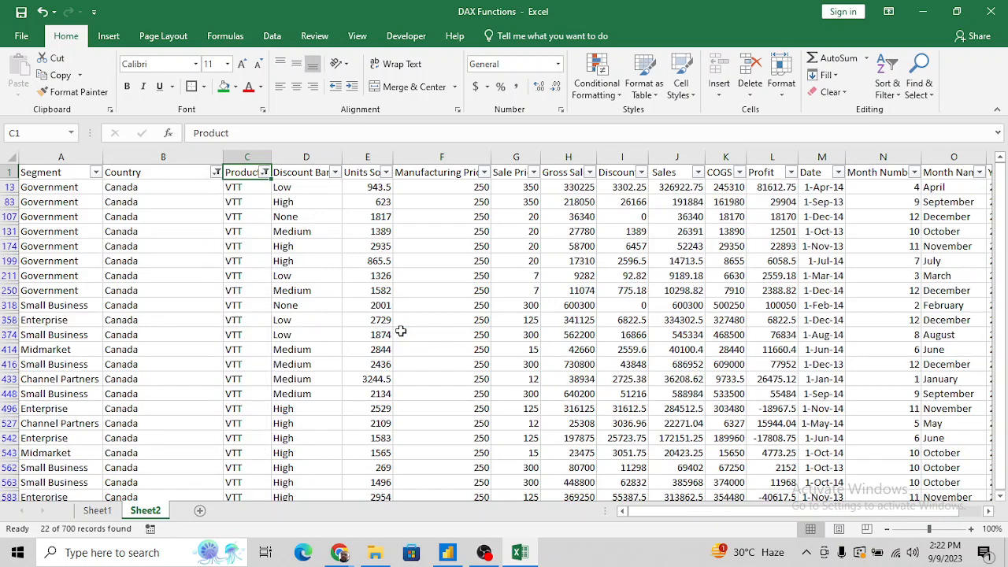
Select the filtered values in the Sales column to check their sum against the card.
key("Down")
key("Right")
key("Right")
key("Right")
key("Right")
key("Right")
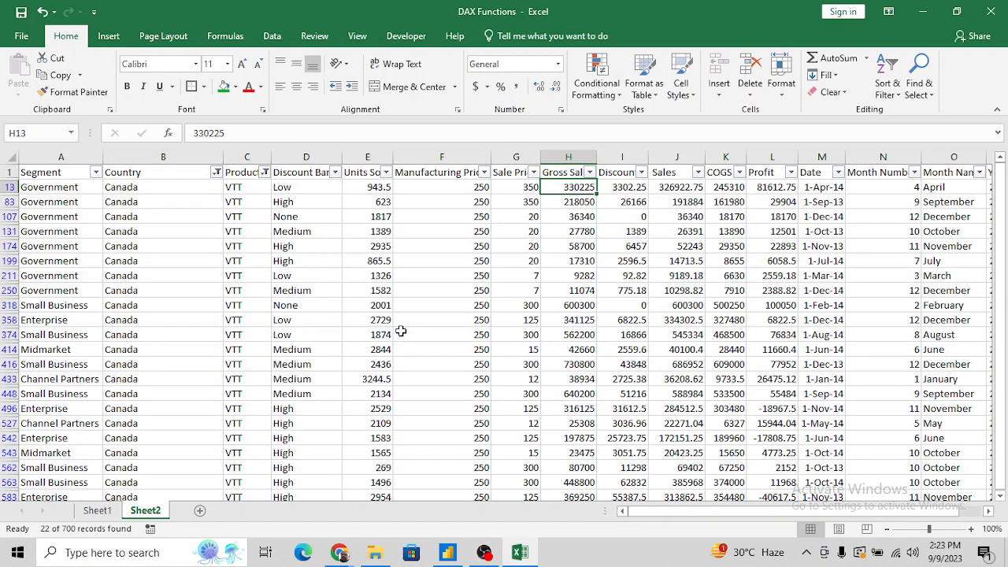
key("Right")
key("Right")
key("ctrl+shift+Down")
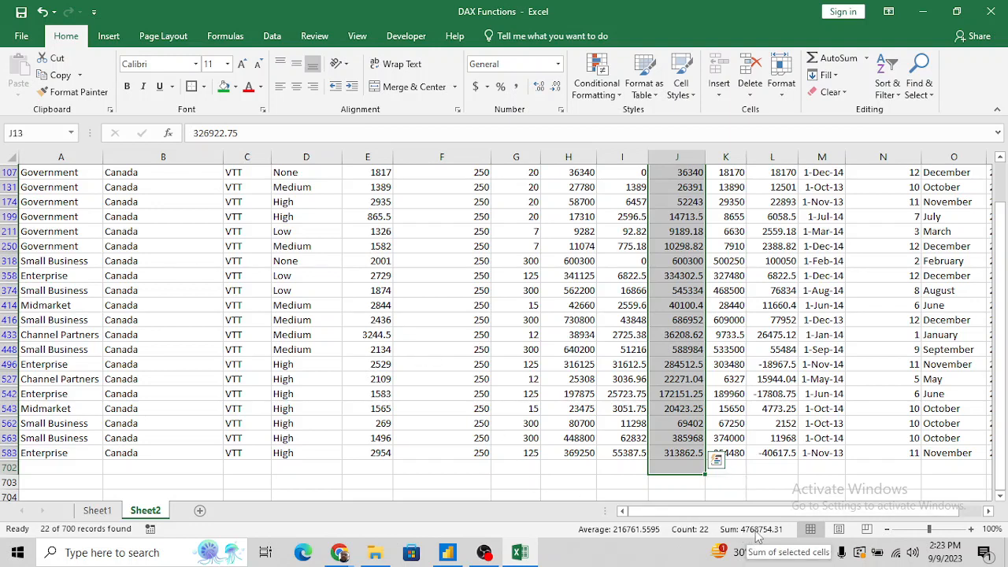
Back in Power BI, replace the equals sign in the Sumx multiple Country condition with in and start the list {"Canada",.
key("alt+Tab")
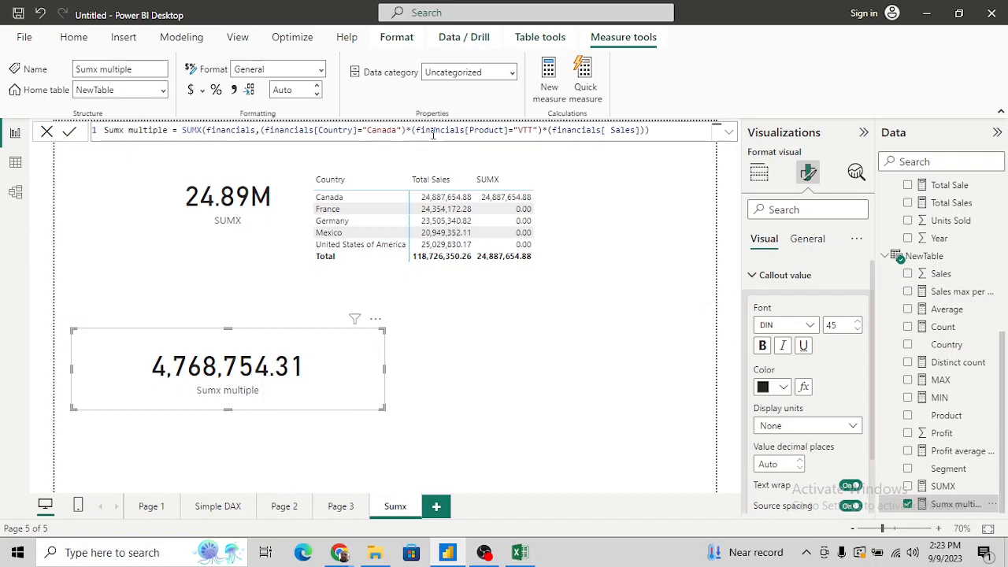
left_click(364, 130)
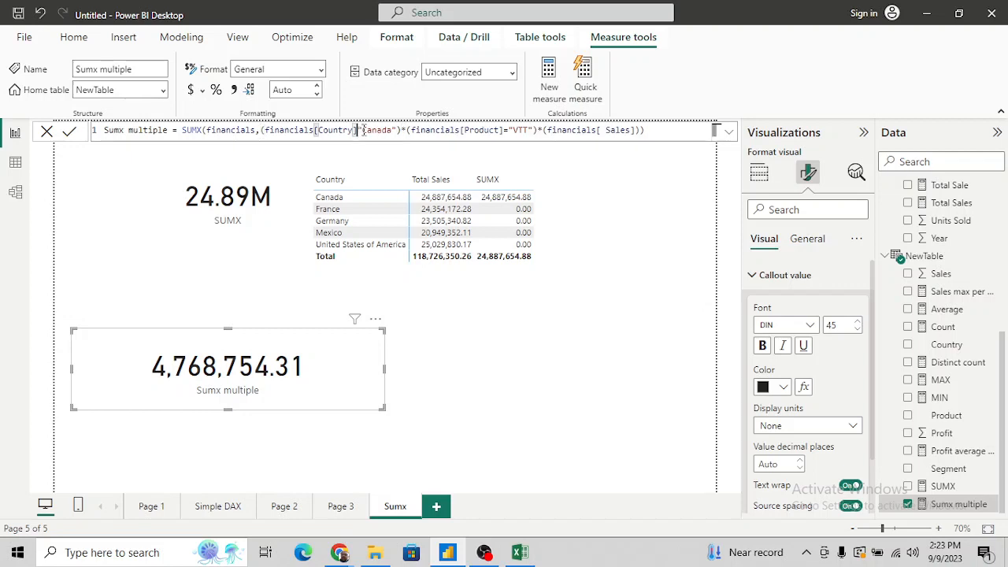
key("BackSpace")
type("in")
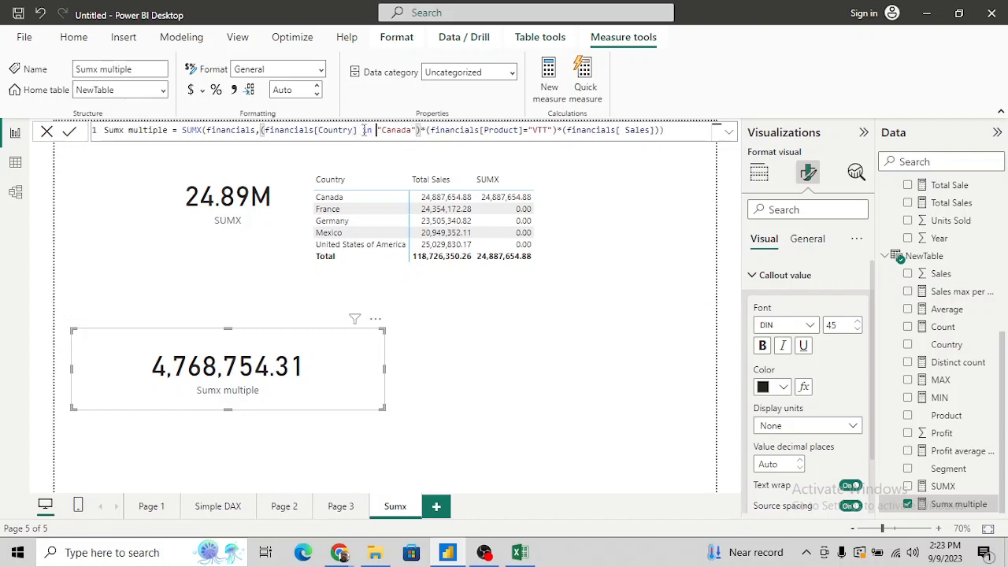
type(" {")
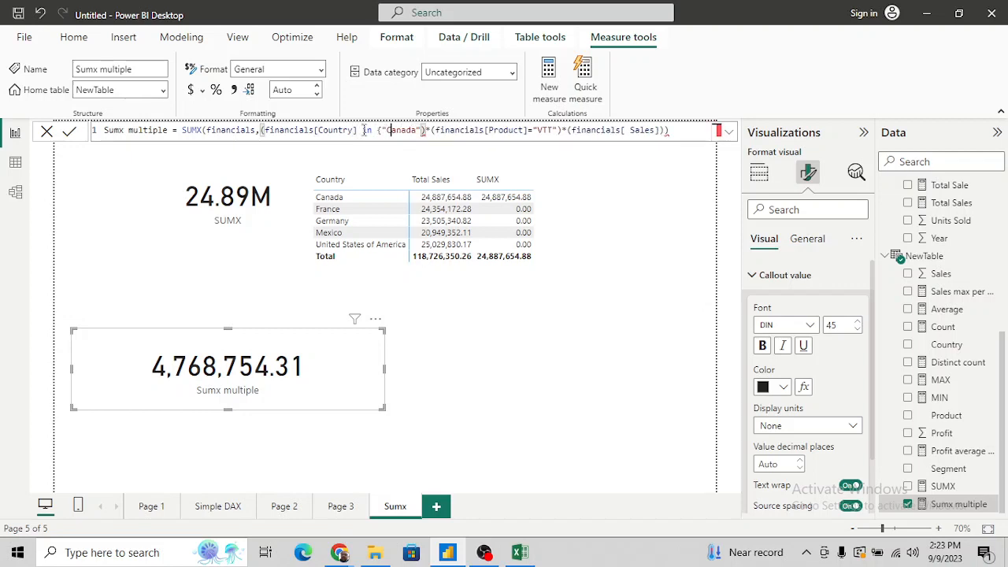
key("Right")
key("Right")
key("Right")
key("Right")
key("Right")
key("Right")
key("Right")
key("Right")
type(",")
Switch to the DAX Functions workbook in Excel and look up the available country names in the Country column's filter list.
key("alt+Tab")
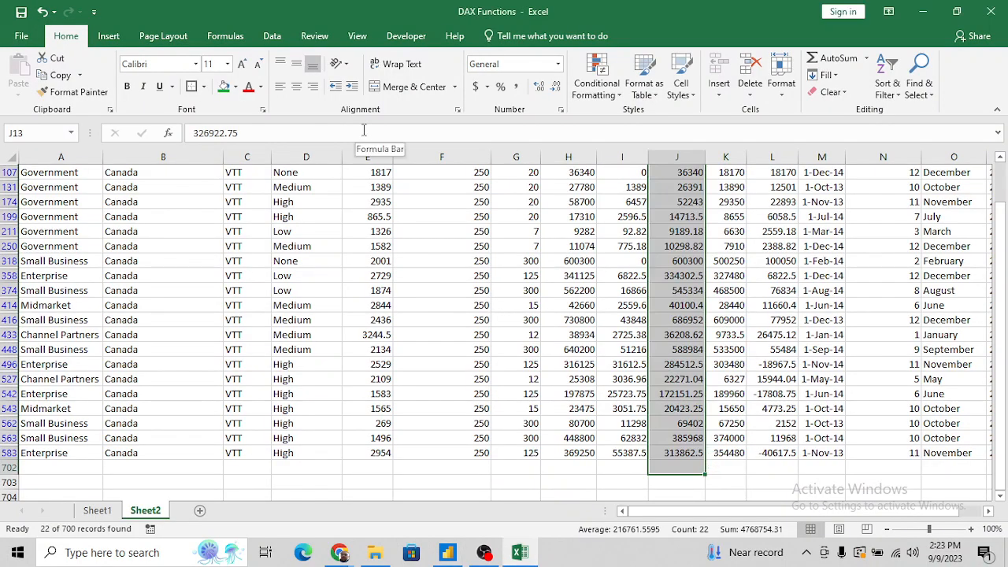
key("Left")
key("Left")
key("Left")
key("Left")
key("Left")
key("Left")
key("Left")
key("Left")
key("Left")
key("Right")
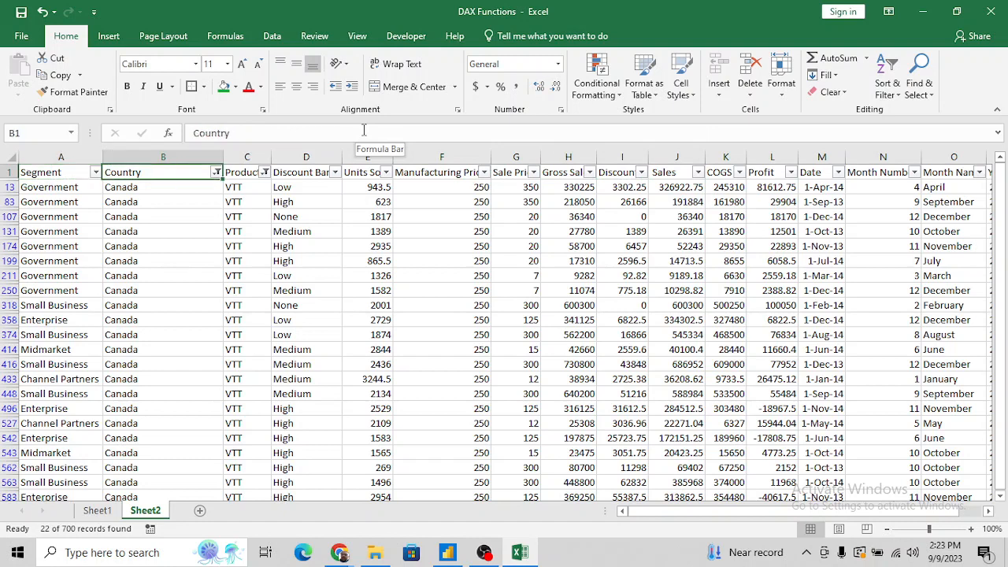
key("alt+Down")
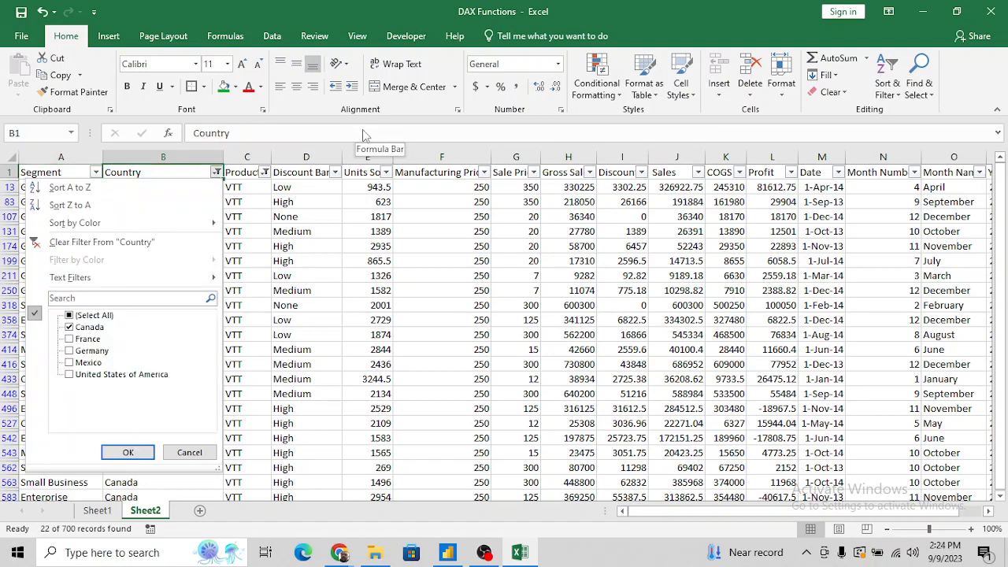
key("Escape")
Back in Power BI, complete the Sumx multiple country list as {"Canada","France"}, close the condition's parenthesis and commit the measure.
key("alt+Tab")
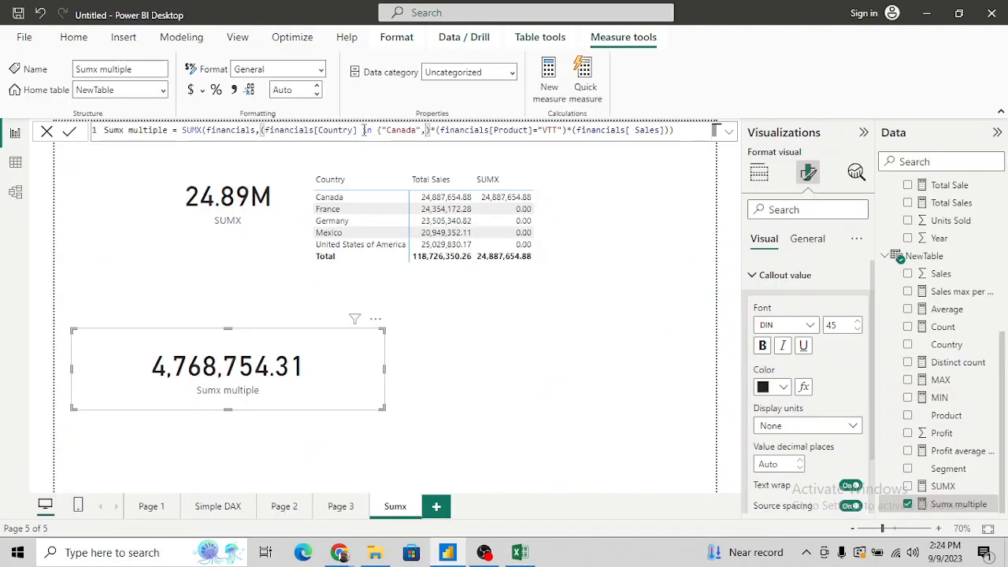
type("\"France")
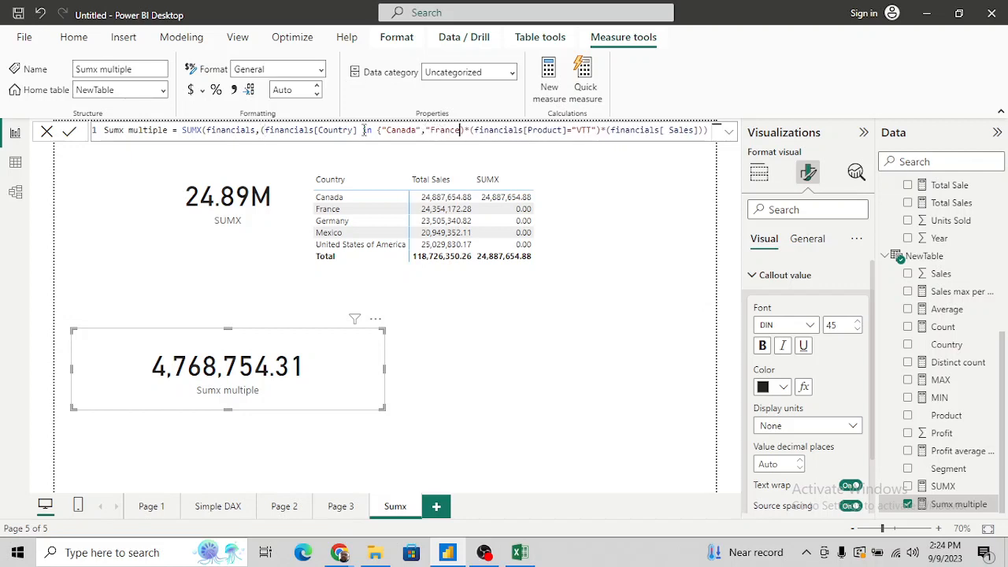
type("\"")
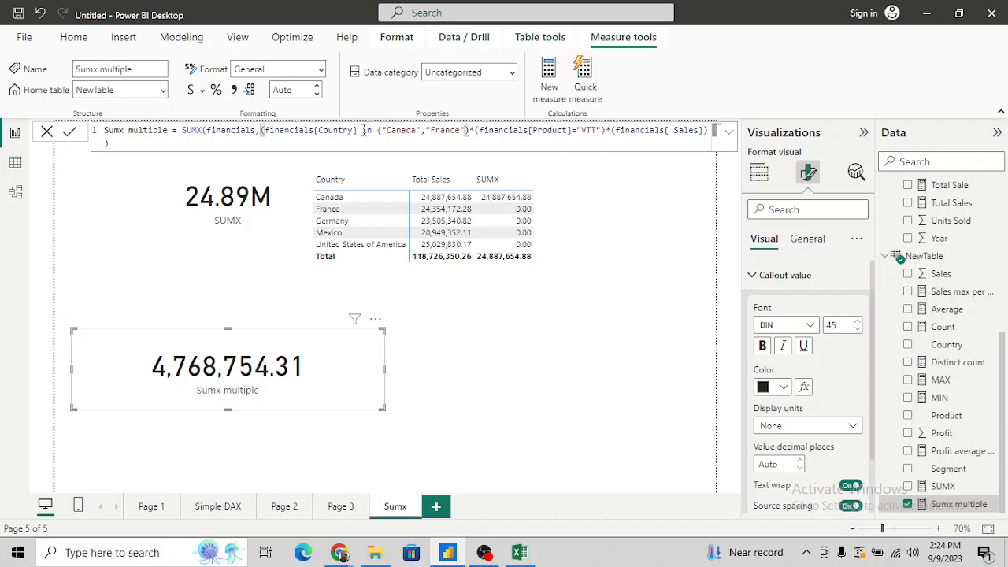
type("}")
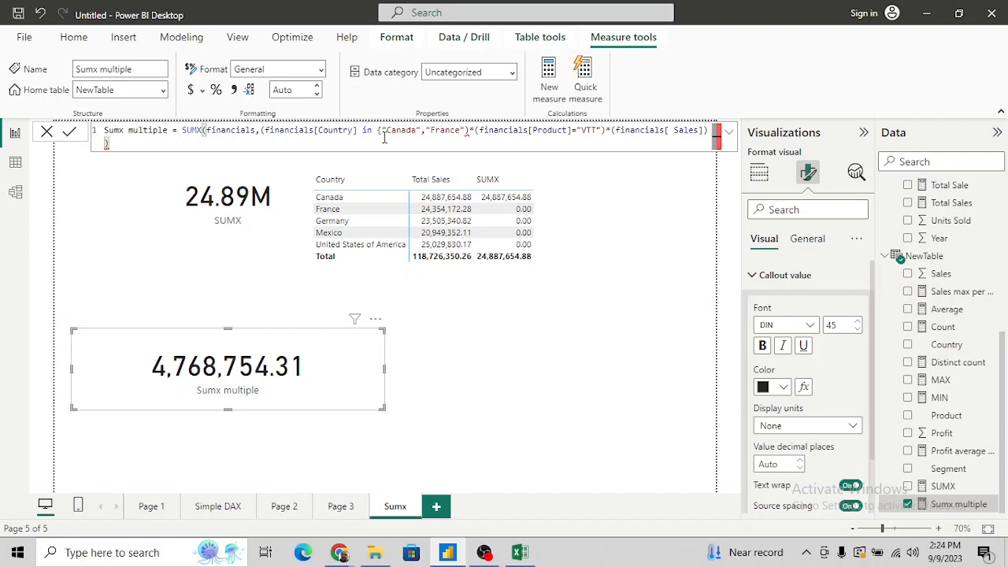
left_click(468, 130)
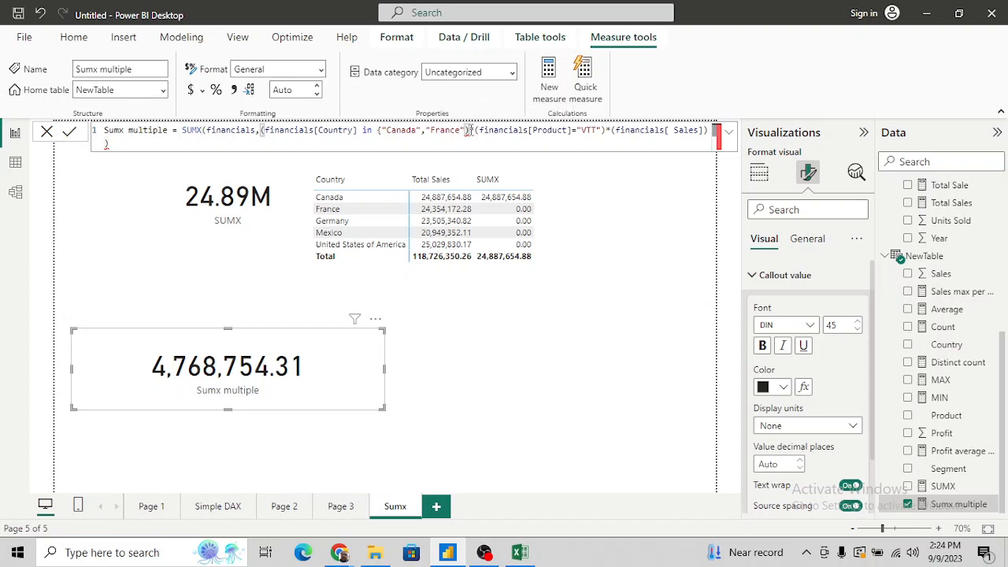
key("BackSpace")
type("})*")
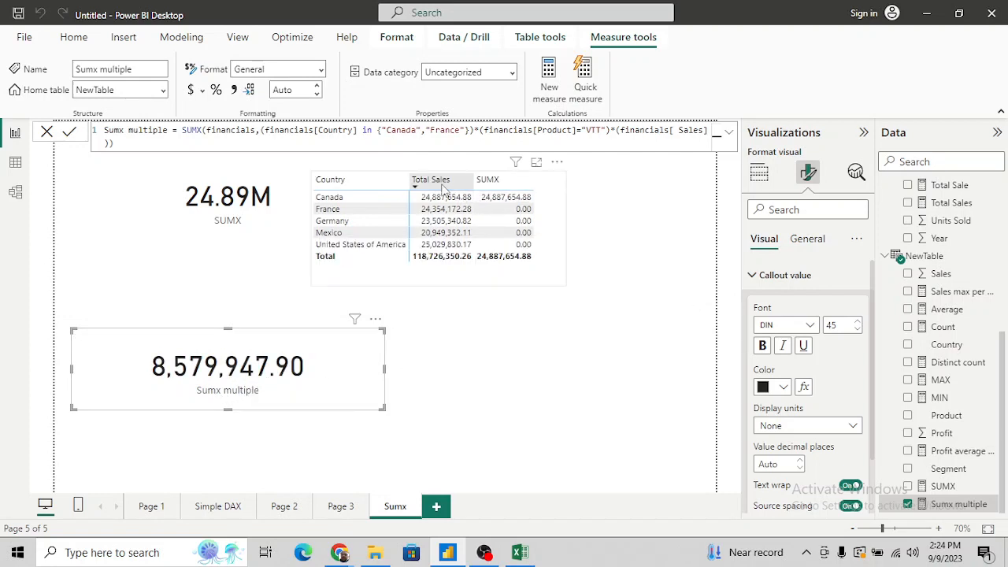
Switch to the DAX Functions workbook in Excel and add France to the Country column filter alongside Canada.
key("alt+Tab")
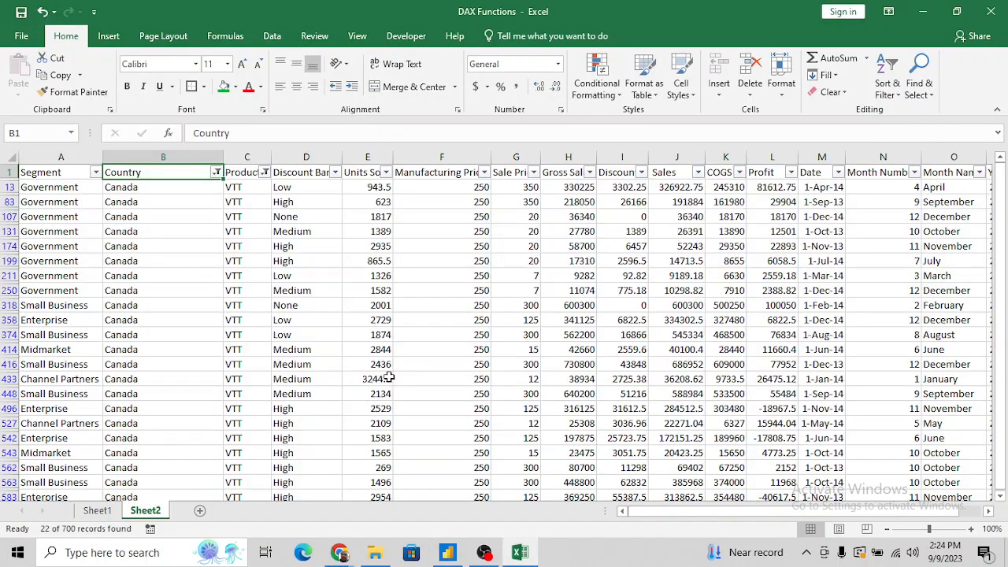
key("Right")
key("Left")
key("alt+Down")
key("Down")
key("Down")
key("Down")
key("Down")
key("Down")
key("Down")
key("Down")
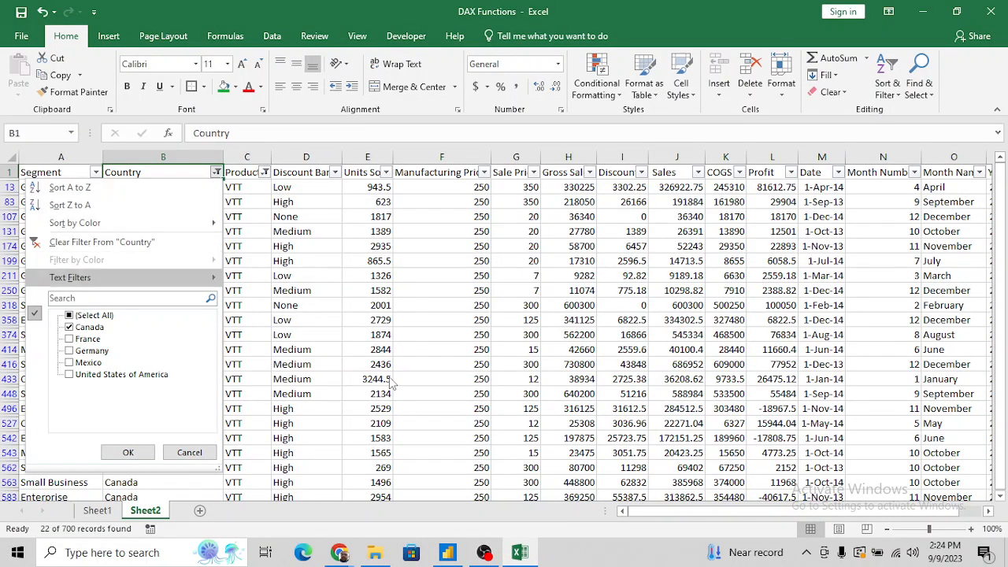
key("space")
key("Down")
key("space")
key("Down")
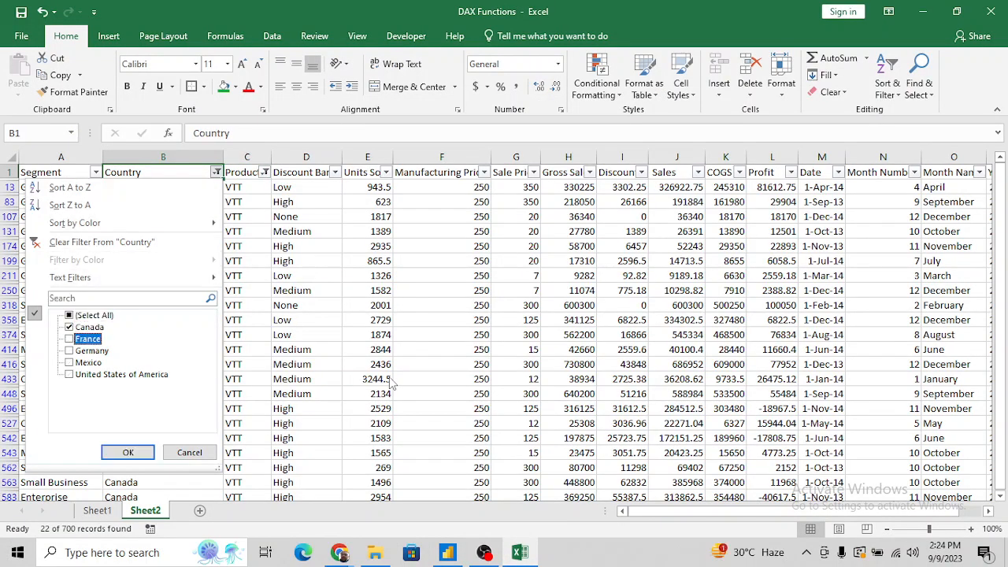
key("Return")
Keep the Product filter, select the filtered Sales values to check their sum, and compare it with the Sumx multiple card in Power BI.
key("Right")
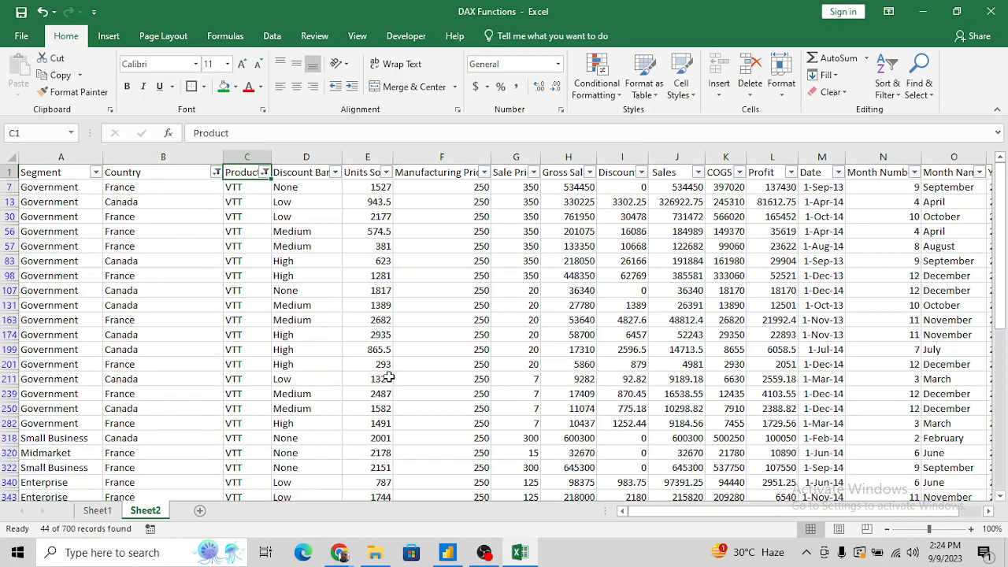
key("alt+Down")
key("Return")
key("Right")
key("Right")
key("Right")
key("Right")
key("Right")
key("Right")
key("Right")
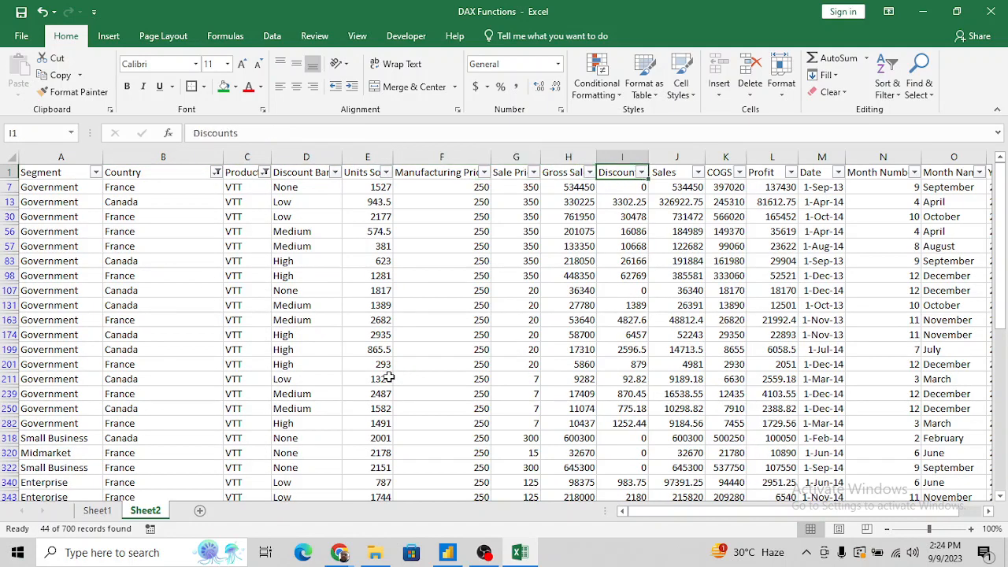
key("Down")
key("ctrl+shift+Down")
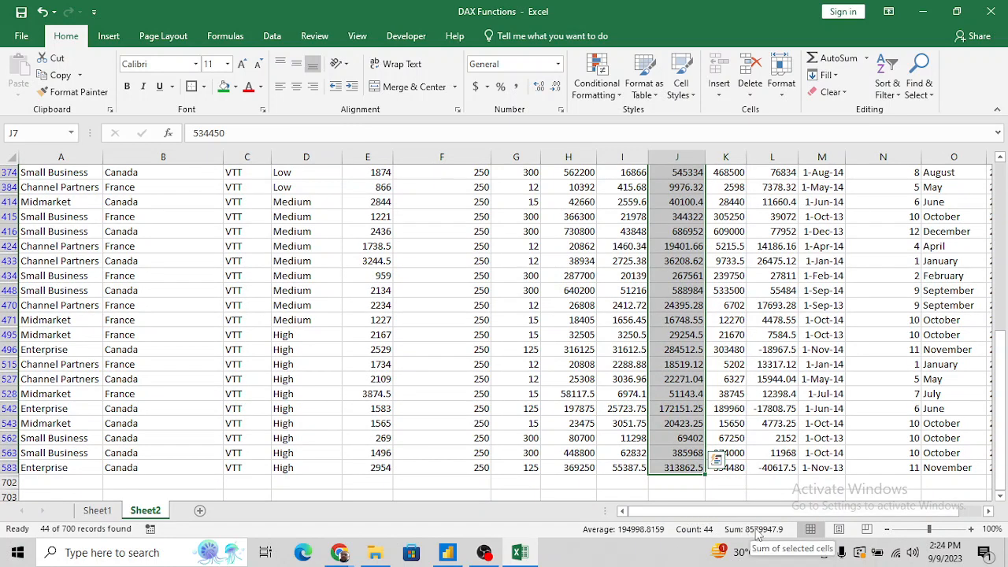
key("alt+Tab")
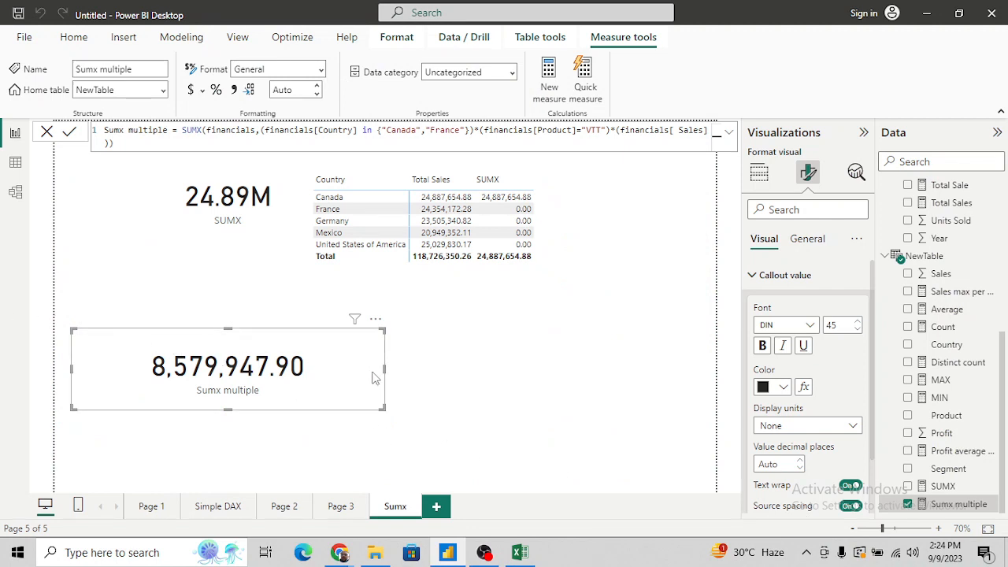
left_click(486, 370)
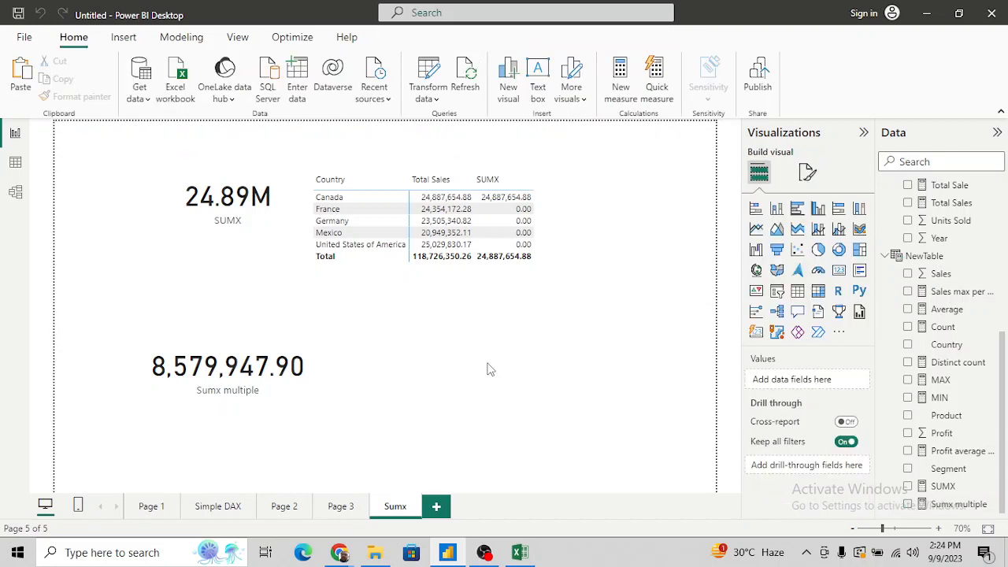
key("alt+Tab")
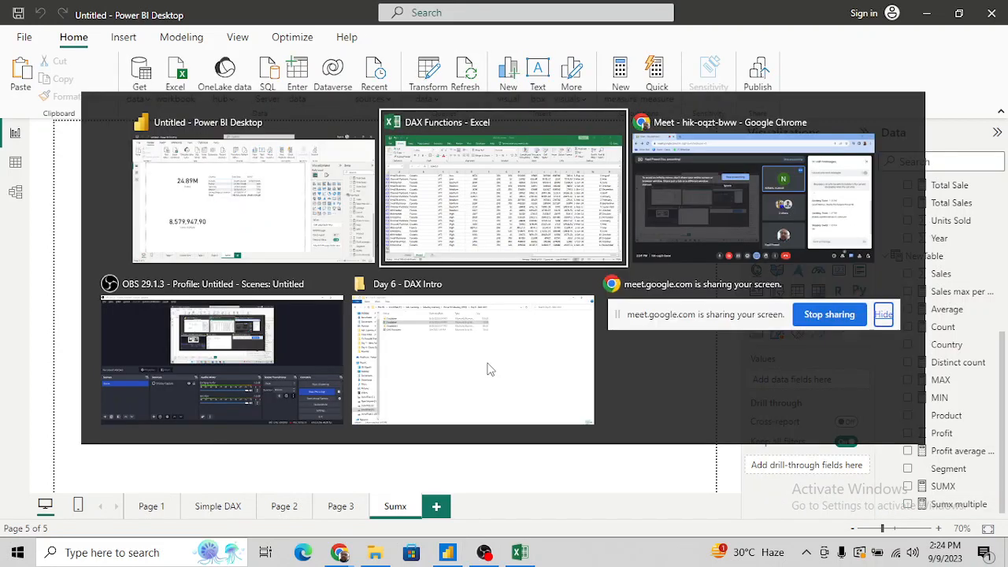
key("alt+Tab")
key("alt+Tab")
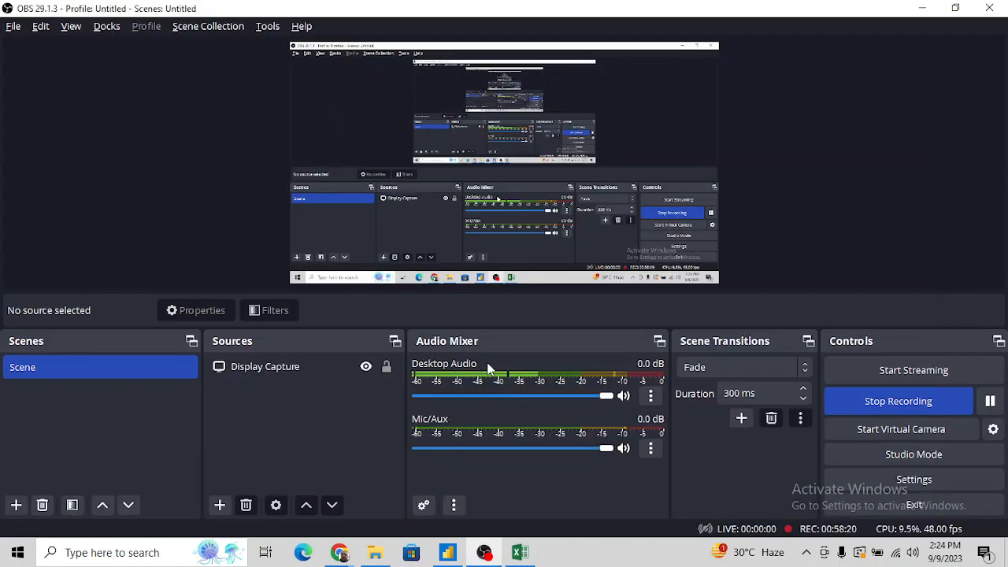
key("alt+Tab")
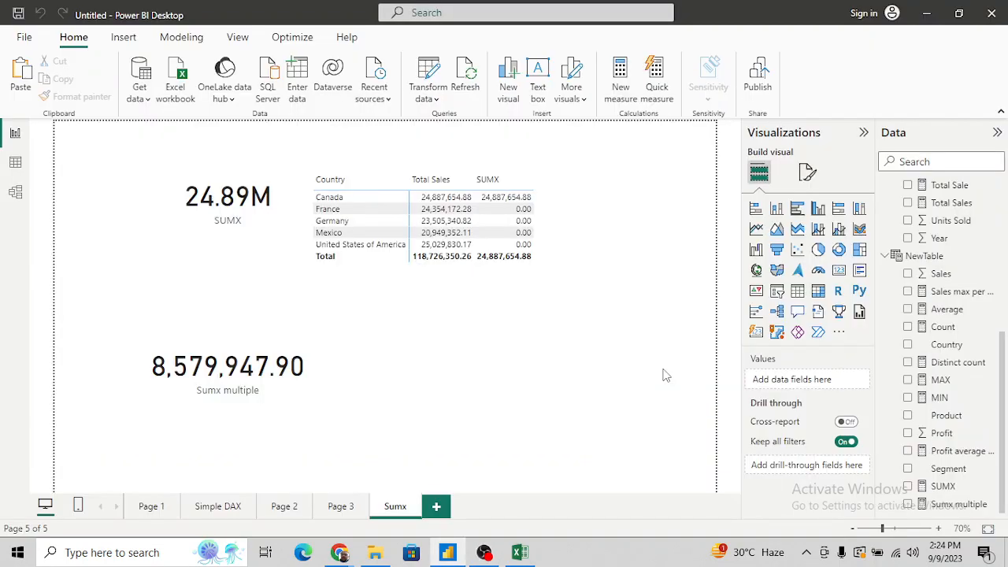
key("alt+Tab")
key("alt+Tab")
key("alt+Tab")
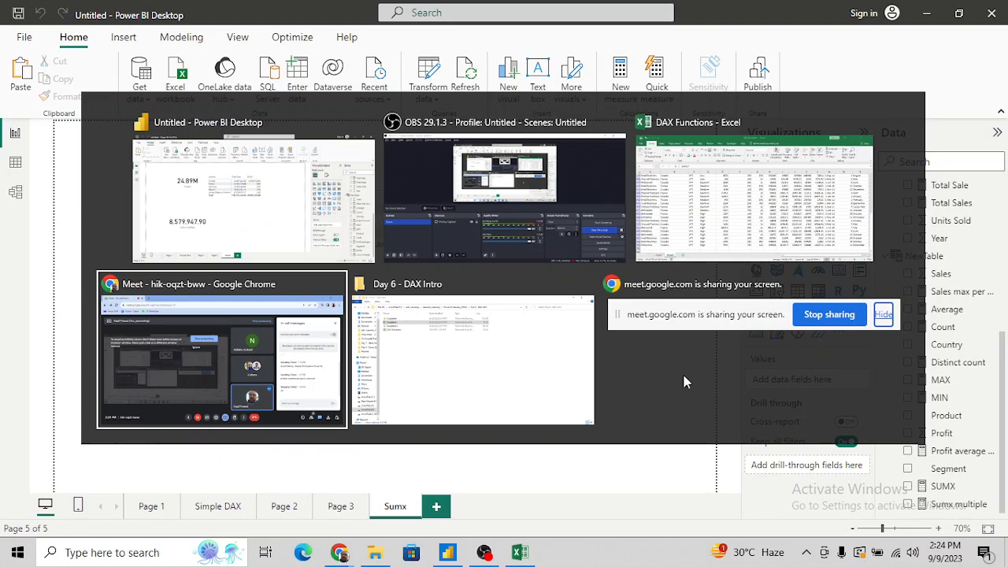